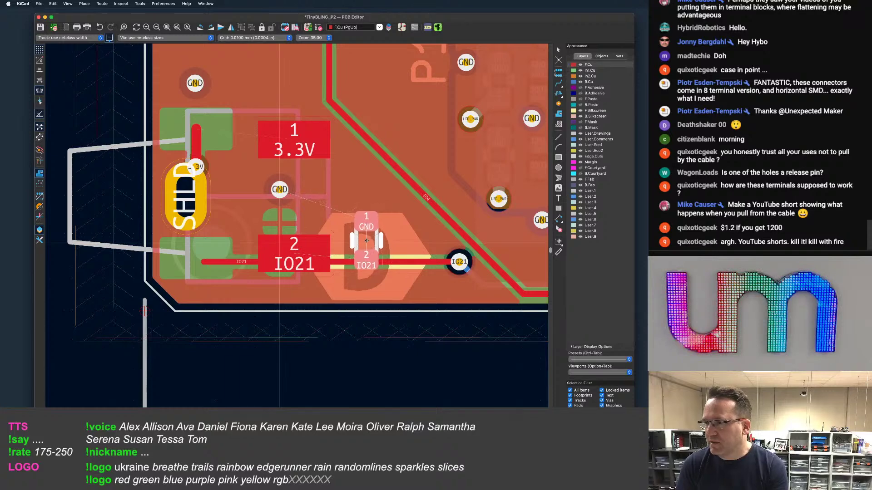
Place the resistor on the IO21 track beside connector D, and move the D hexagon label just above the connector's 3.3V pad
click(375, 242)
click(334, 228)
scroll(334, 228, down, 2)
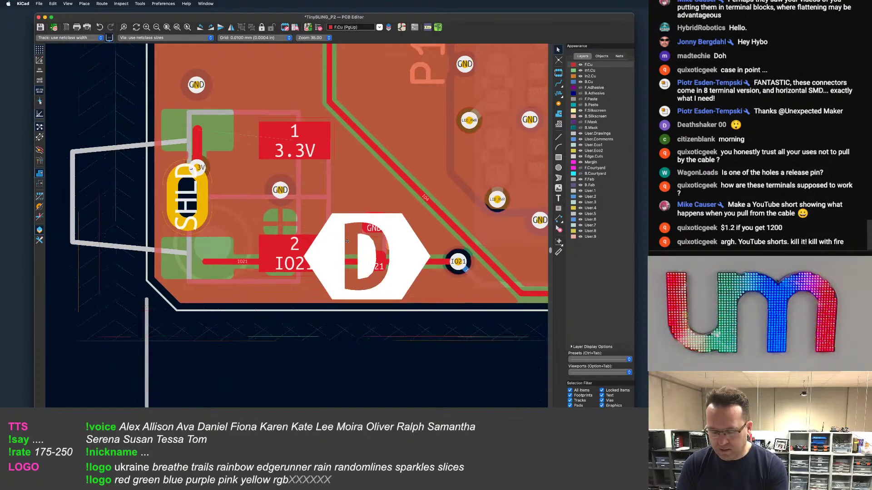
key(m)
middle_drag(286, 84, 300, 139)
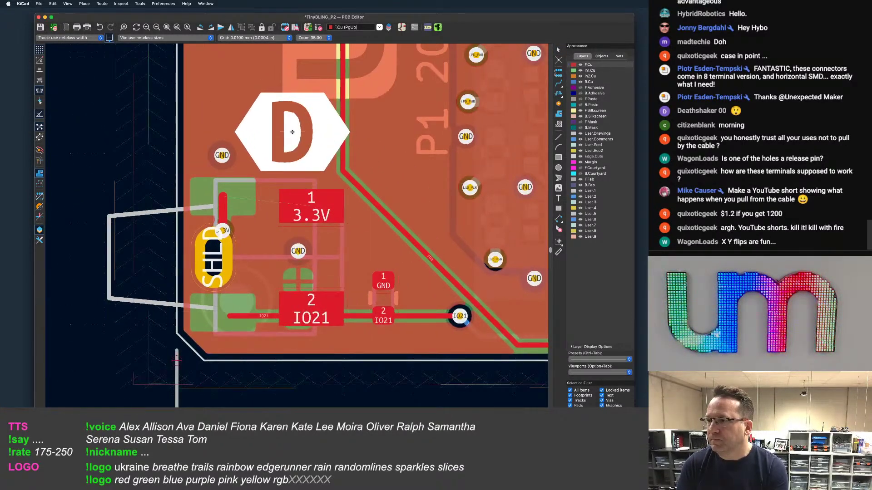
scroll(292, 130, down, 5)
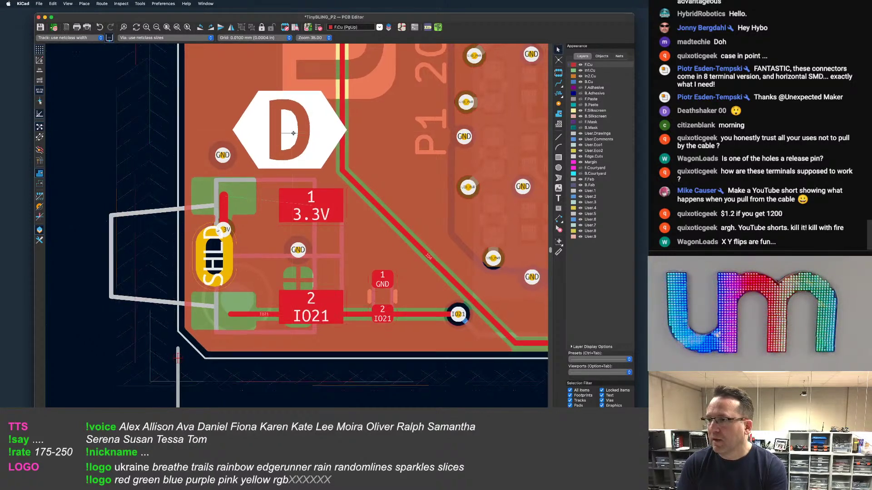
middle_drag(292, 130, 278, 190)
click(279, 190)
Check the D label's placement against the logo, the C label and both edge connectors
scroll(305, 152, up, 3)
scroll(307, 172, down, 4)
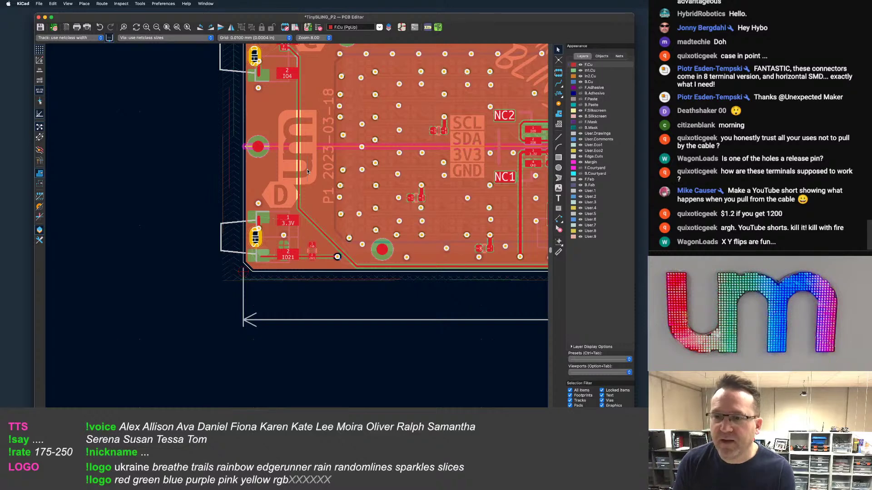
scroll(359, 145, down, 3)
scroll(363, 171, up, 2)
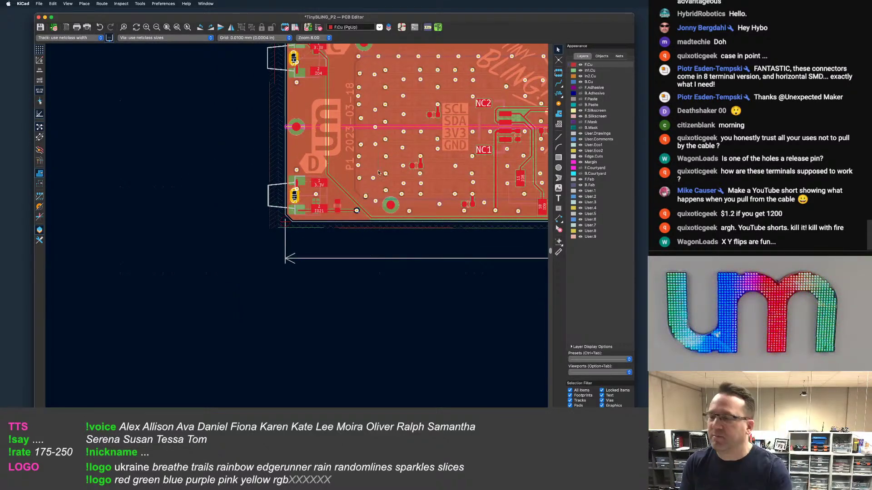
scroll(363, 177, up, 4)
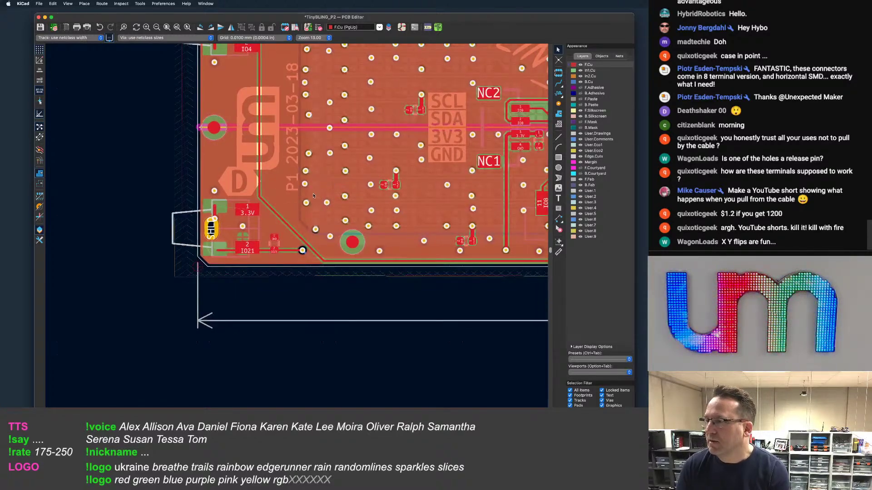
scroll(313, 196, down, 5)
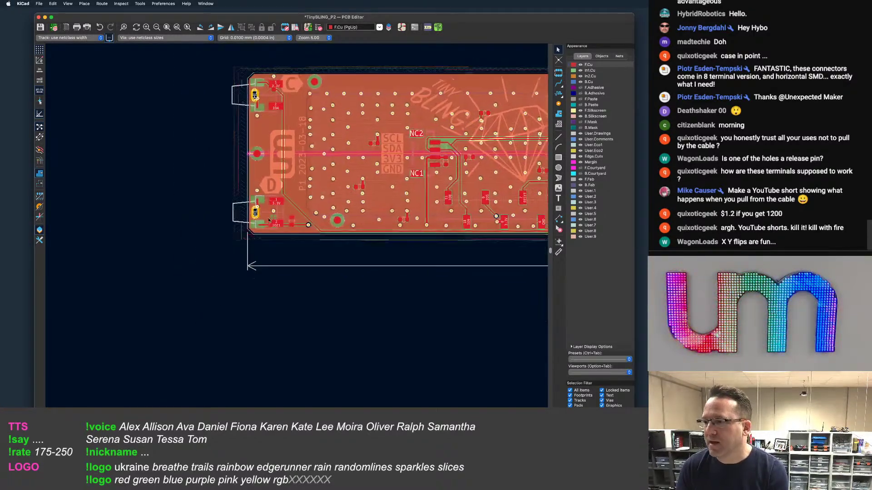
scroll(269, 220, up, 5)
scroll(310, 209, up, 1)
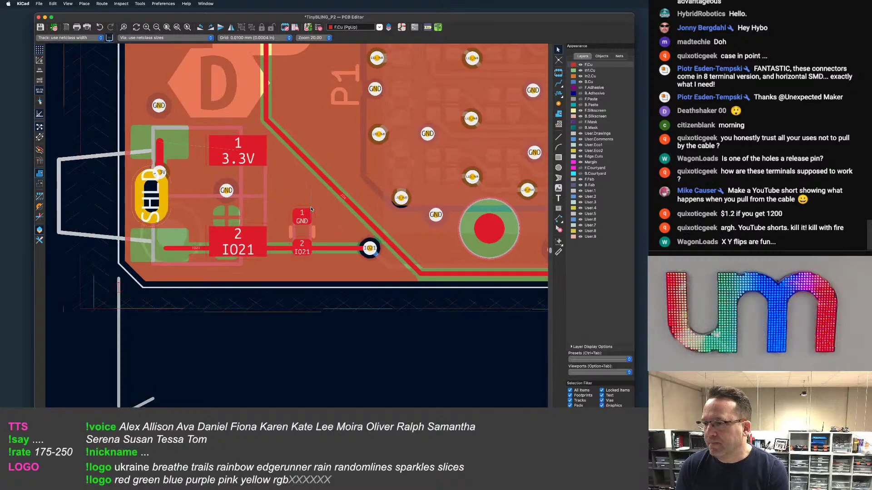
Remove the IO21 track stub that runs past connector D's pad 2 towards the board edge
scroll(212, 249, up, 1)
click(170, 251)
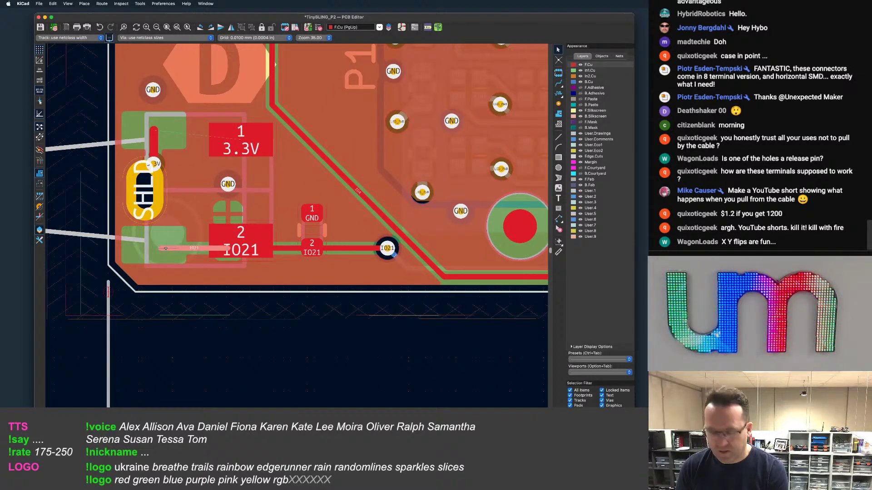
drag(162, 248, 183, 249)
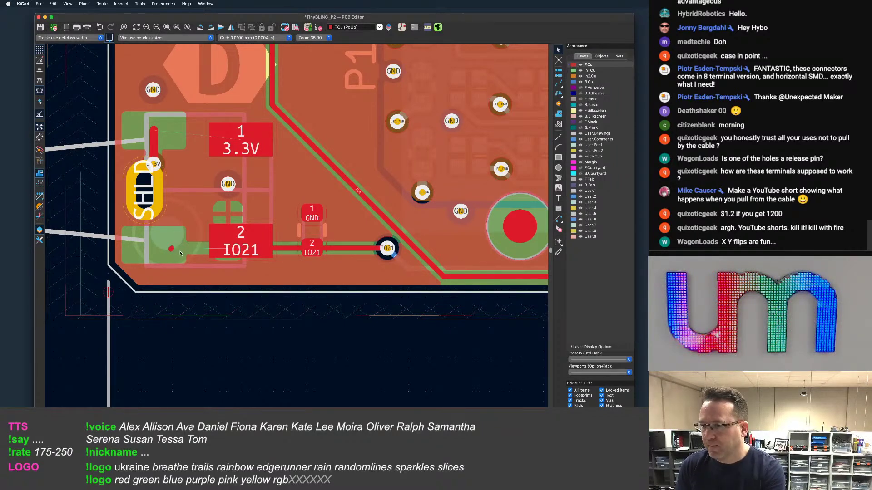
scroll(284, 245, up, 2)
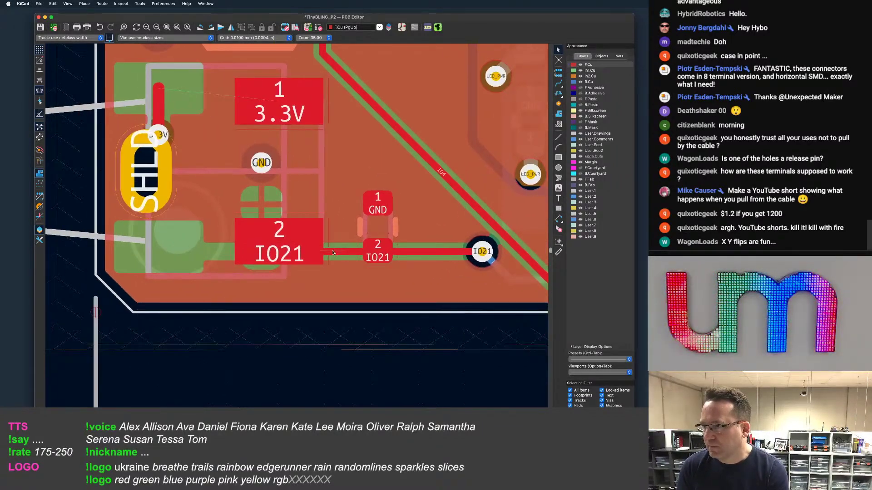
Replace the IO21 track between the resistor's pad 2 and connector D's pad 2, and refill all copper zones
click(274, 248)
drag(261, 251, 379, 252)
key(x)
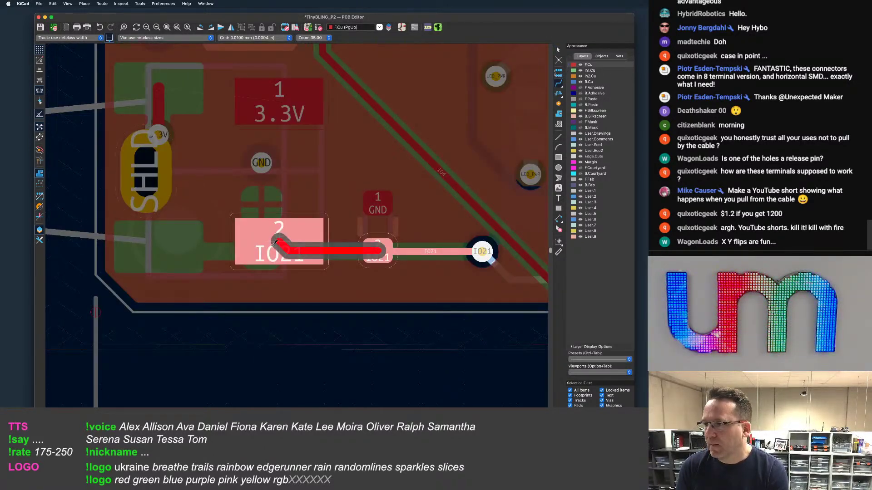
click(301, 244)
scroll(338, 242, down, 2)
scroll(337, 241, down, 1)
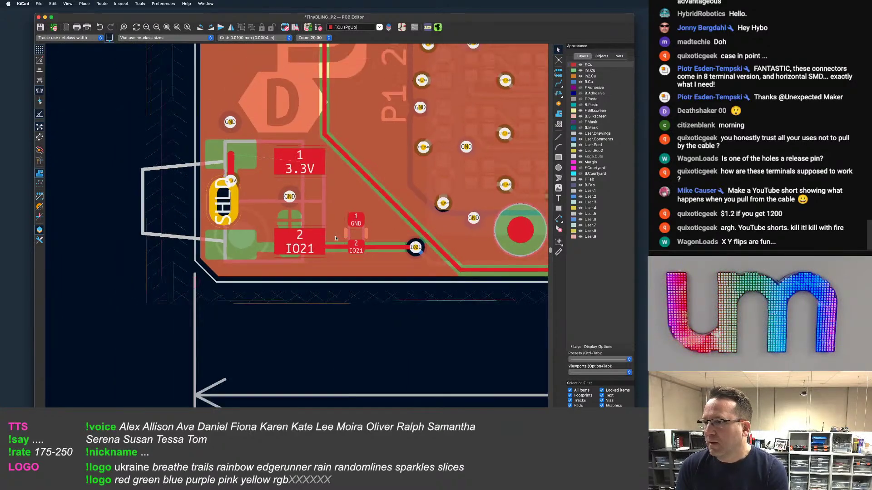
key(b)
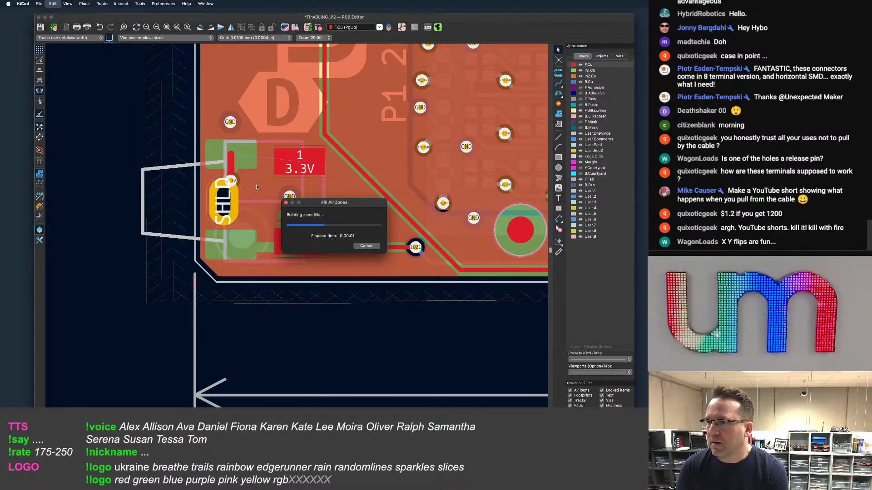
Move the 3.3V via and its short track from the SHLD hole to just below connector D's pad 1
scroll(234, 181, up, 5)
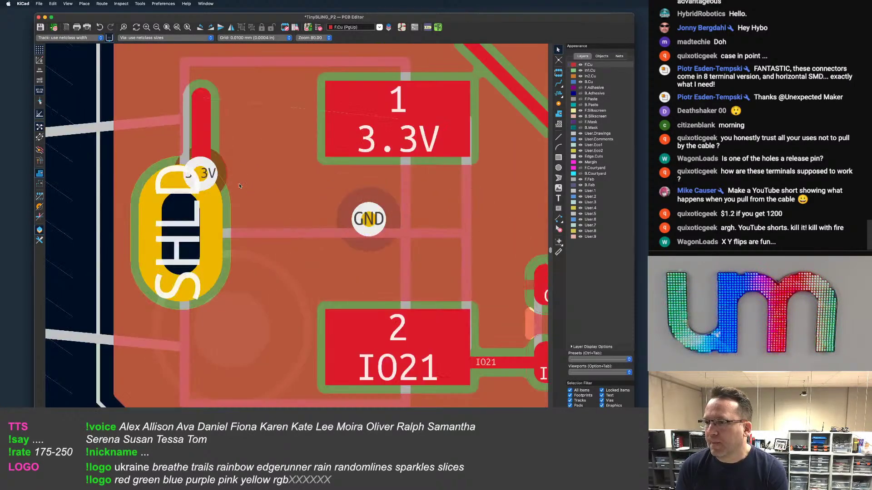
click(203, 168)
shift+click(203, 132)
key(m)
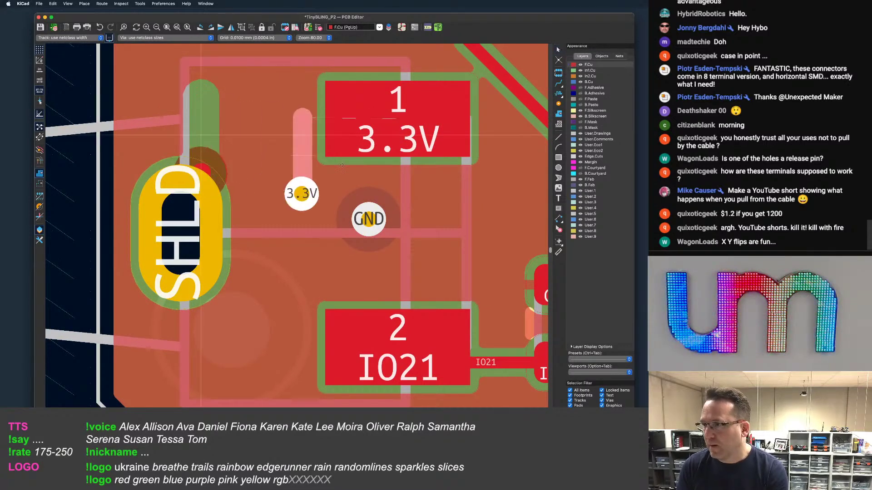
scroll(365, 221, down, 2)
Drag the GND via from between connector D's pads to just above the resistor's GND pad
click(364, 221)
key(d)
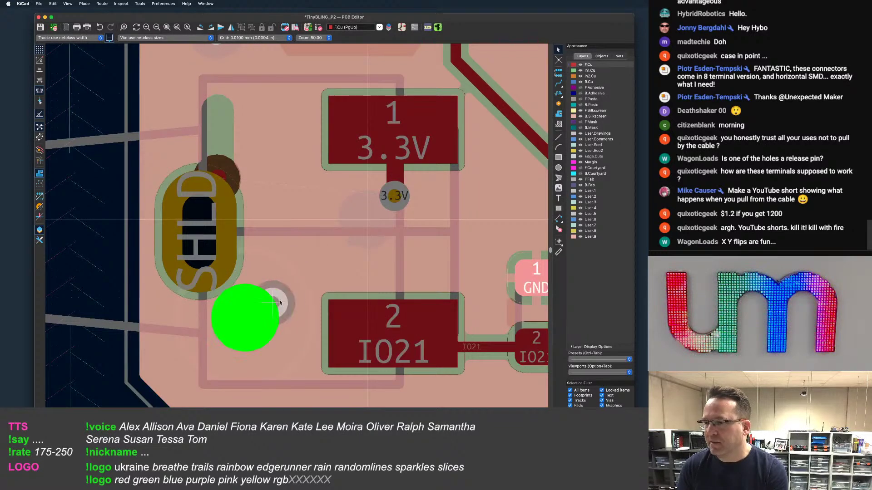
scroll(269, 335, down, 1)
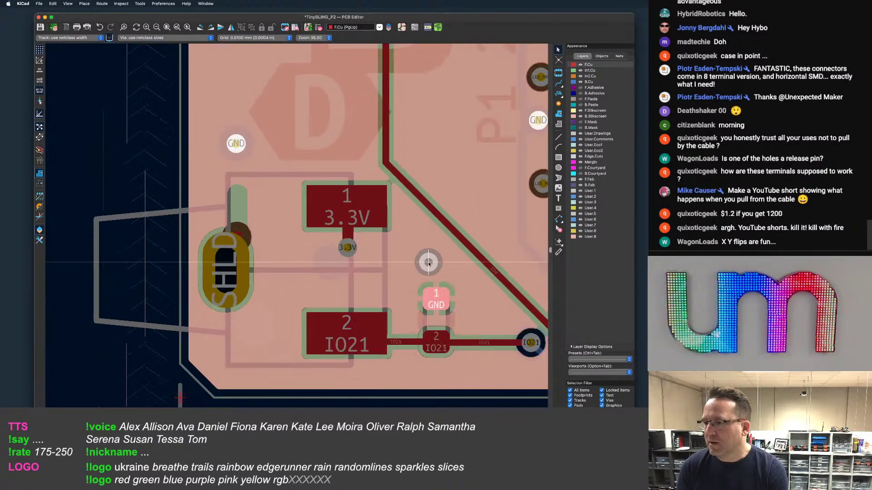
click(410, 261)
scroll(411, 262, down, 1)
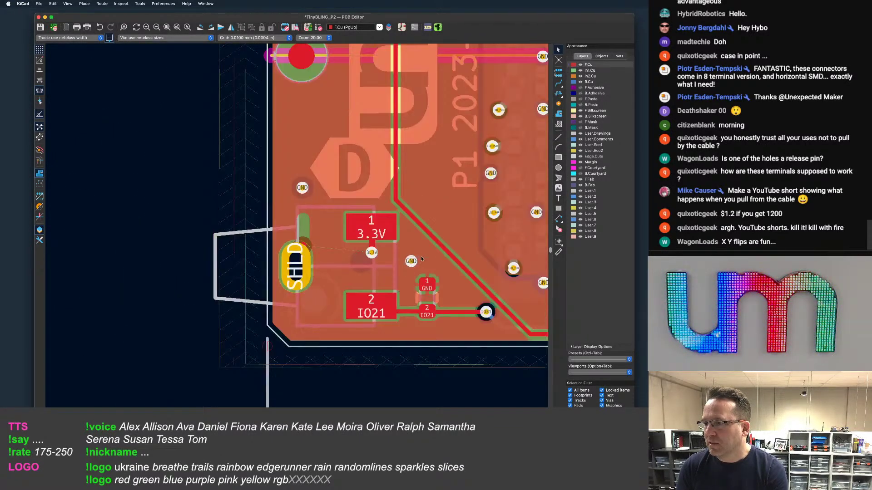
scroll(422, 259, down, 1)
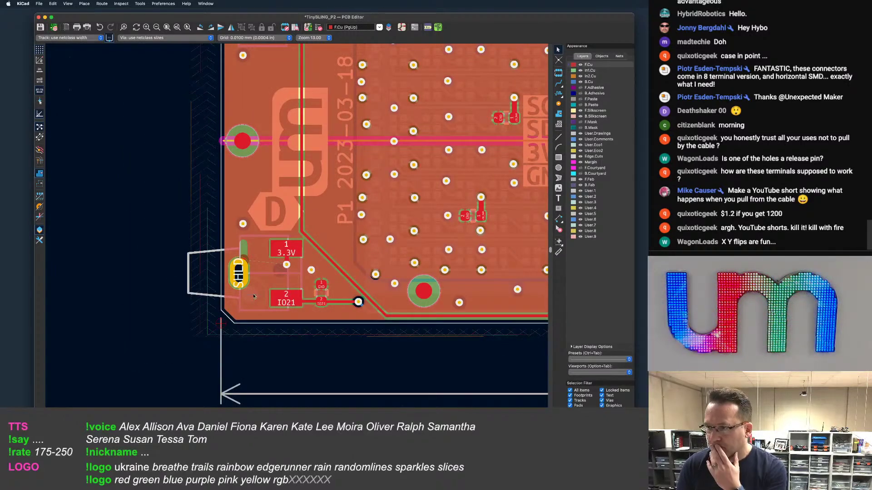
Examine which items lie between connector D's SHLD hole and pad 2, and inspect the board edge up to connector C
click(254, 297)
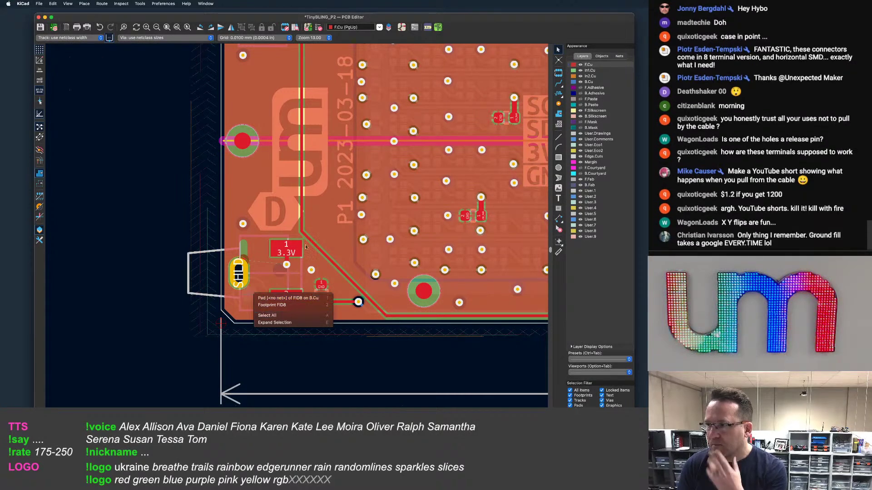
click(271, 299)
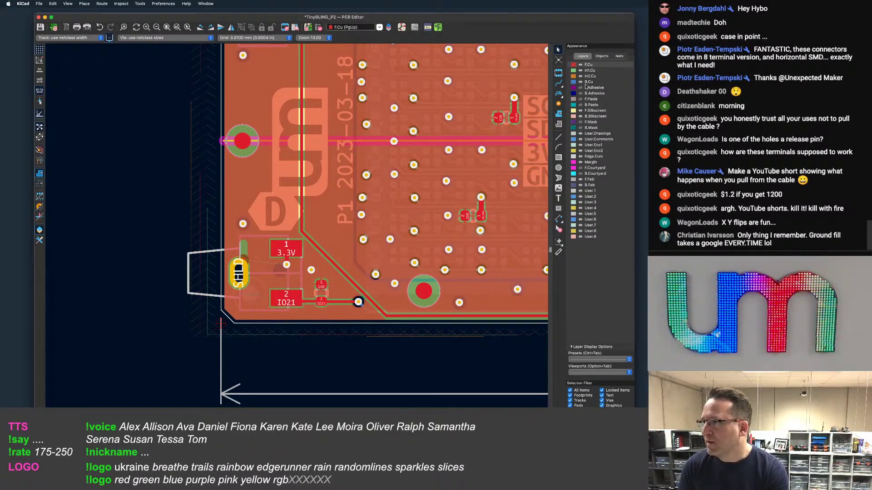
scroll(381, 258, down, 3)
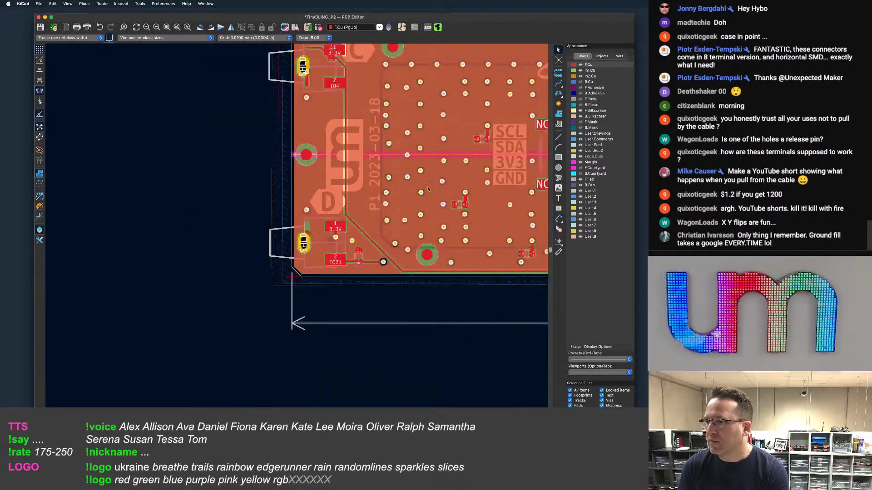
scroll(363, 254, up, 3)
middle_drag(399, 204, 377, 195)
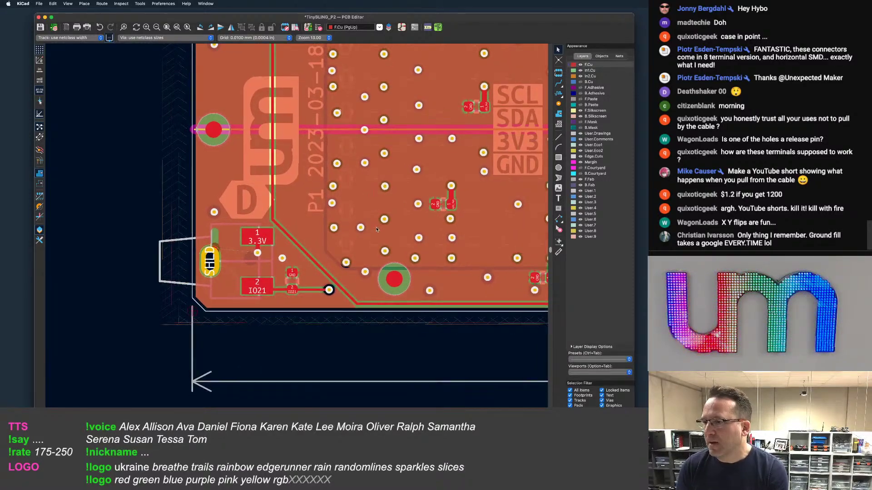
middle_drag(334, 236, 367, 207)
scroll(367, 206, down, 1)
middle_drag(352, 162, 338, 319)
scroll(313, 141, up, 4)
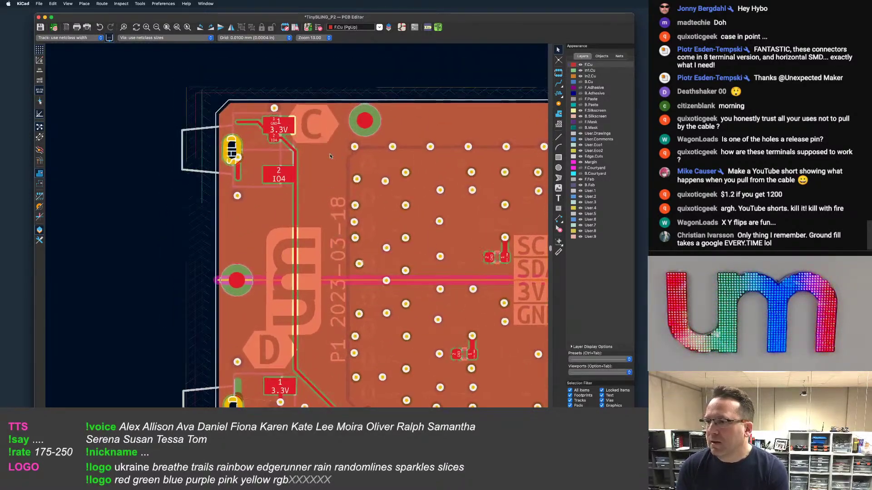
Move resistor R13 off connector C's pad 1, rotate it horizontal and place it below the IO4 pad
middle_drag(260, 178, 283, 185)
scroll(272, 173, up, 3)
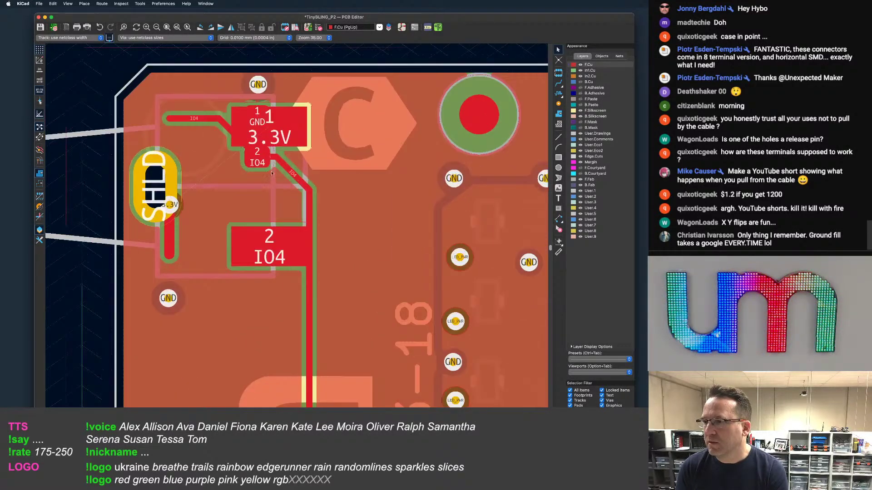
click(252, 145)
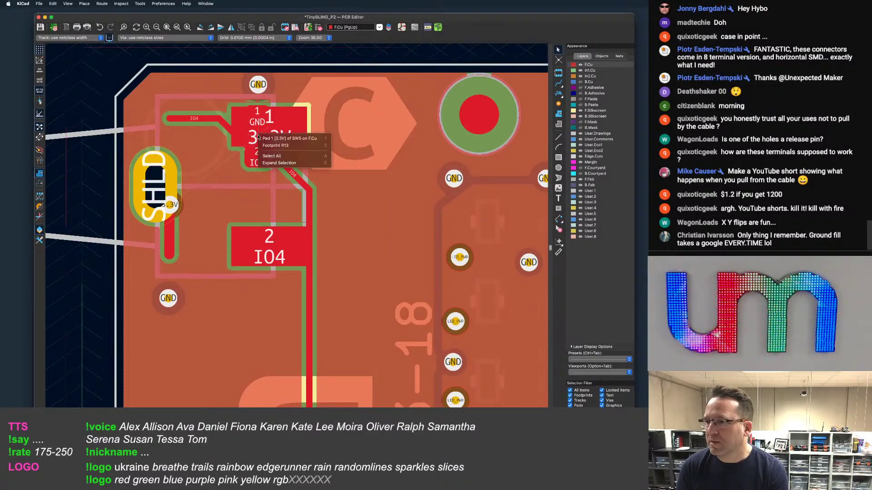
click(261, 143)
key(m)
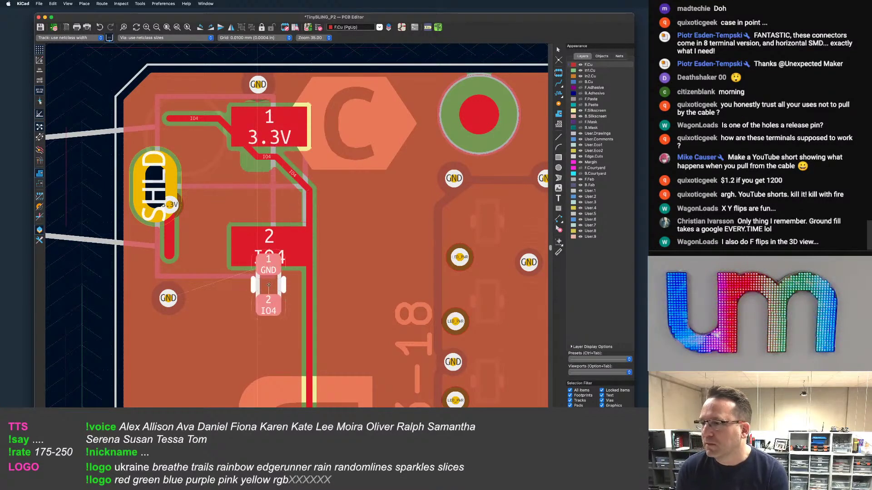
scroll(345, 254, down, 3)
scroll(319, 245, up, 2)
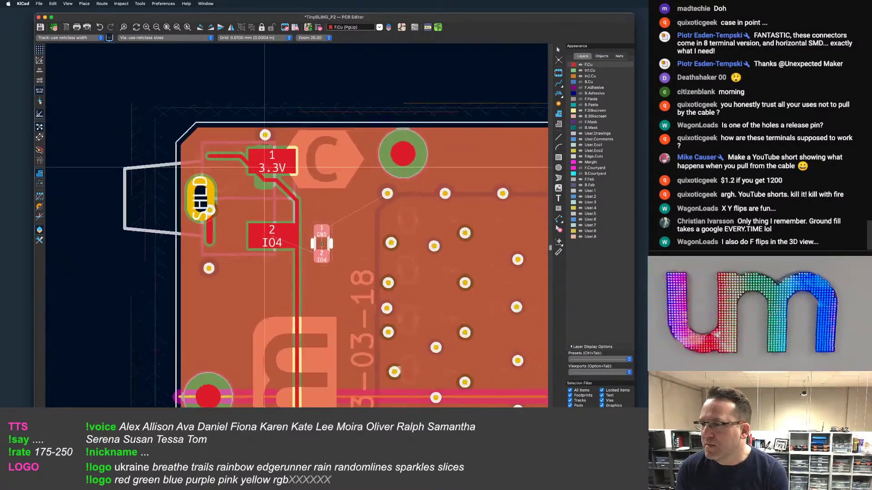
key(r)
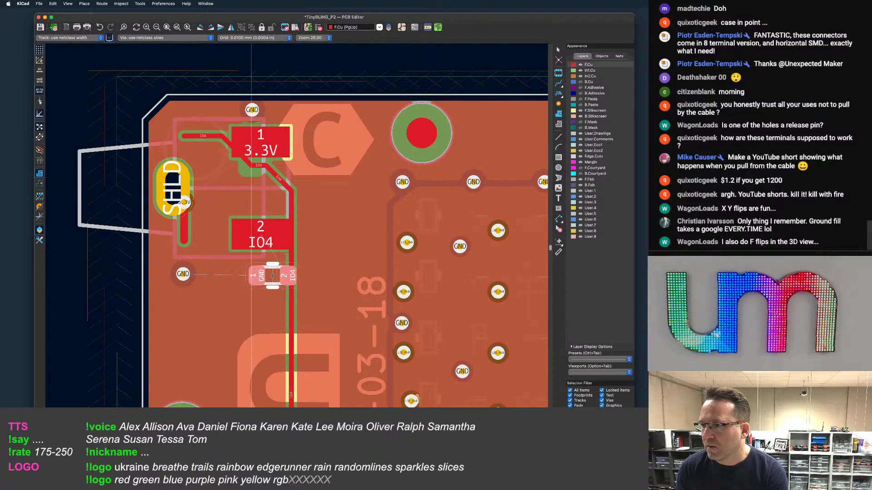
click(249, 277)
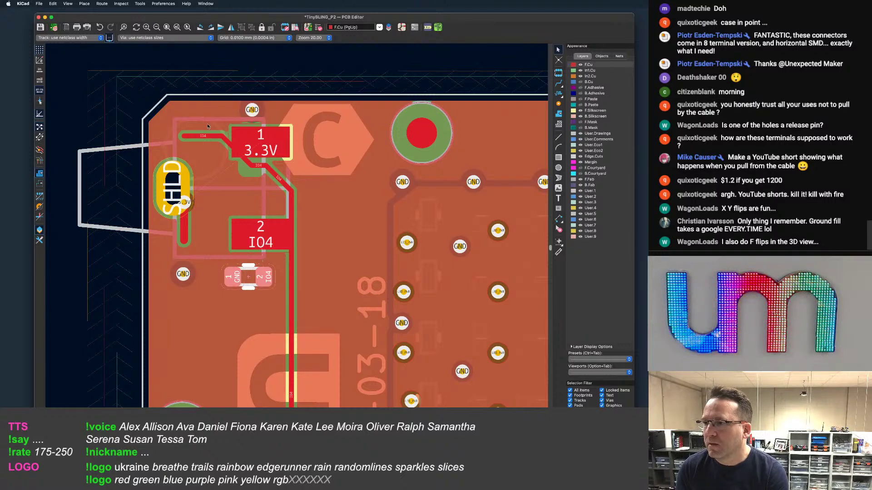
click(192, 137)
key(d)
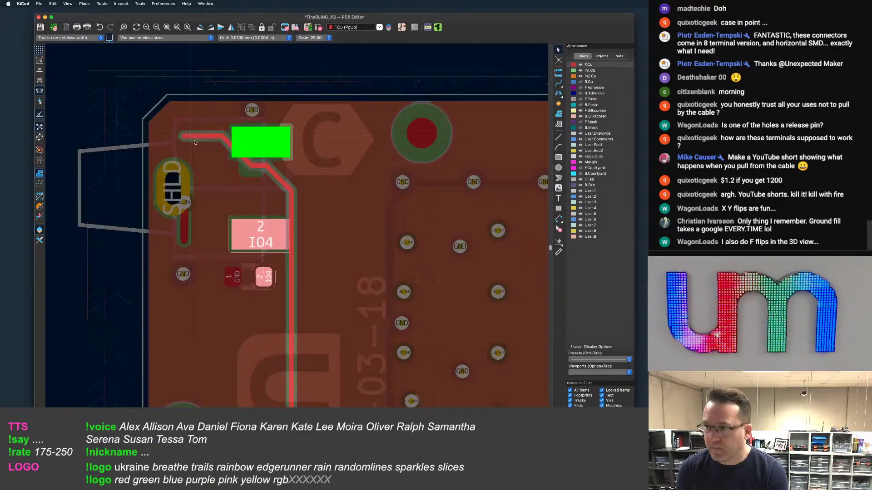
key(Escape)
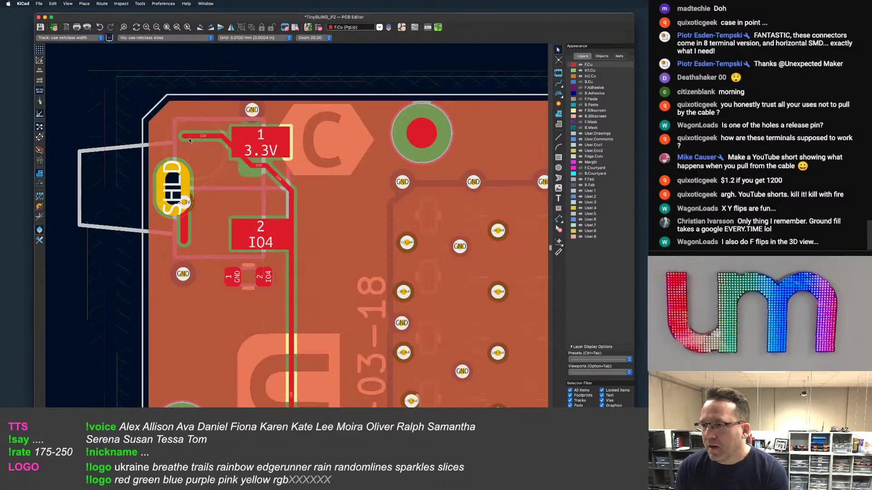
Drag the IO4 track's end from its old position beside connector C's pad 1 onto the IO4 pad 2
key(d)
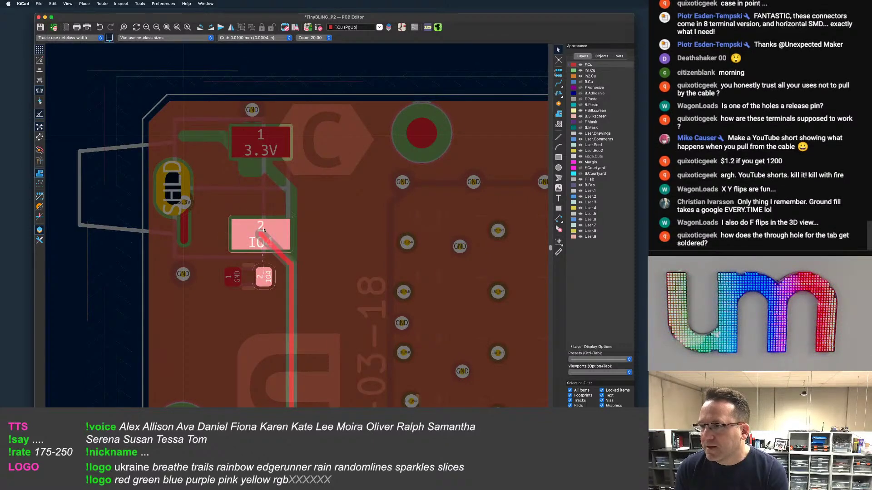
click(271, 246)
scroll(270, 244, up, 2)
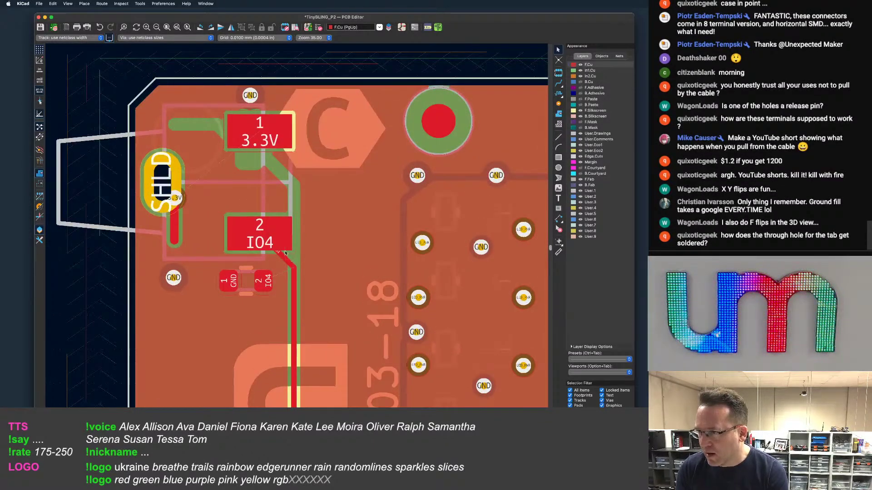
Drag the diagonal IO4 track below connector C's pad 2 down so it runs through the resistor's IO4 pad
key(d)
click(263, 286)
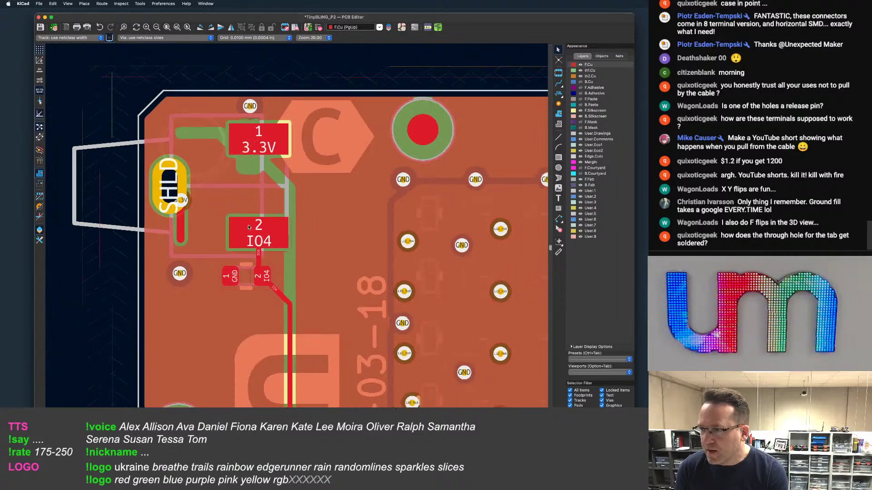
scroll(271, 201, up, 2)
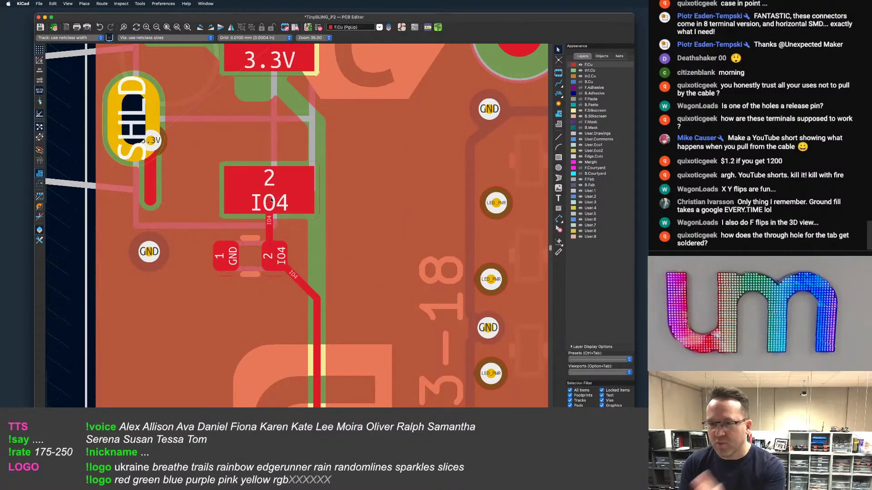
scroll(269, 196, up, 1)
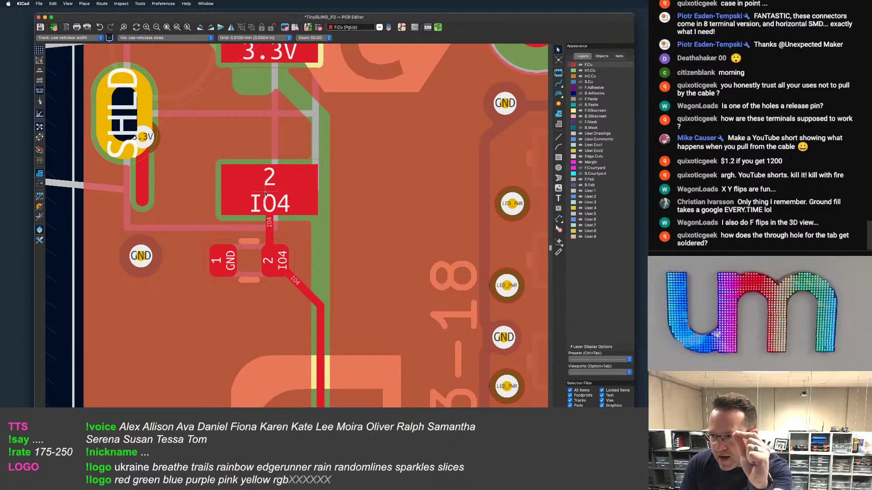
scroll(273, 225, down, 2)
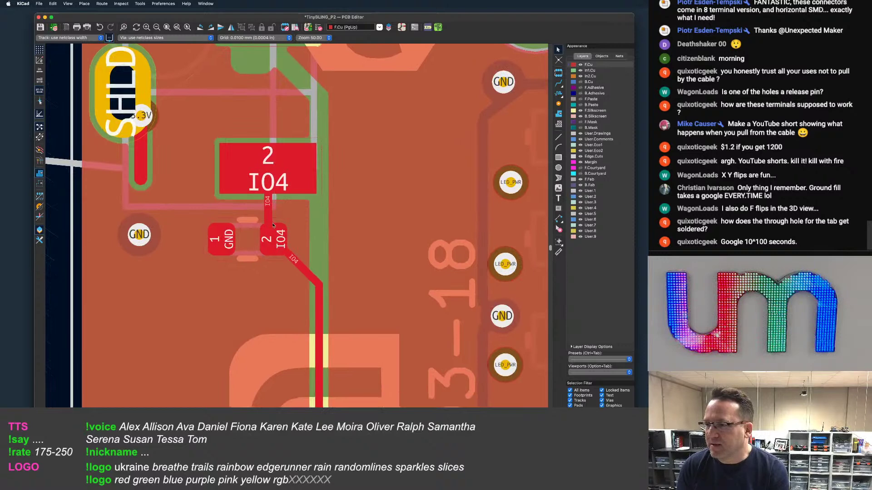
Drag the IO4 diagonal segment off the resistor's pad 2, up toward connector C's pad 2, and delete it
click(296, 259)
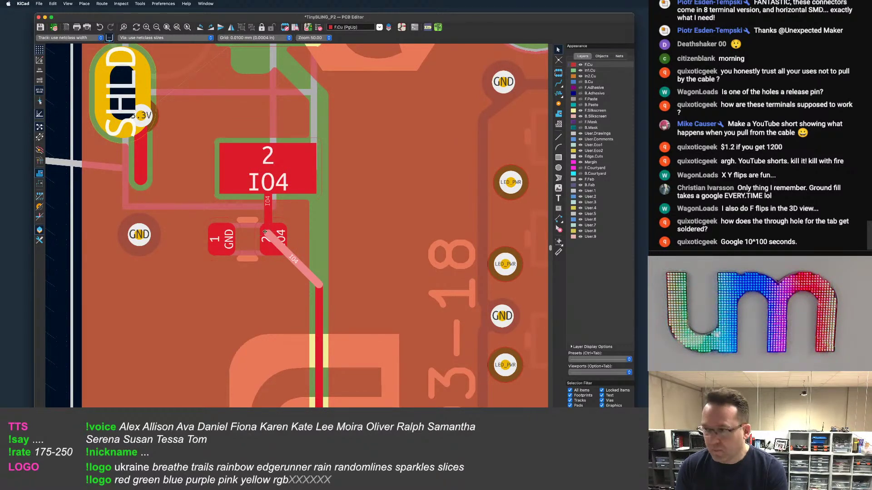
drag(265, 232, 305, 238)
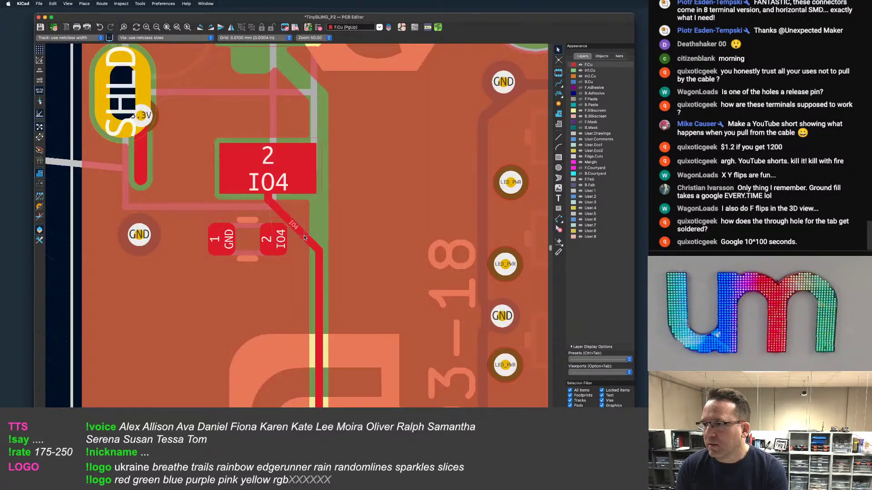
click(307, 237)
key(Delete)
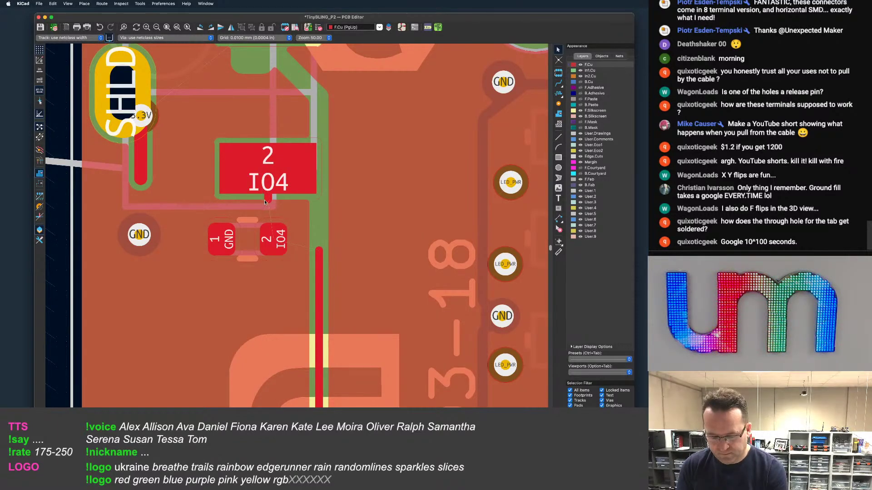
Reroute IO4 from connector C's pad 2 through the resistor's pad to the vertical track, delete the leftover end and lower the diagonal
drag(267, 201, 319, 273)
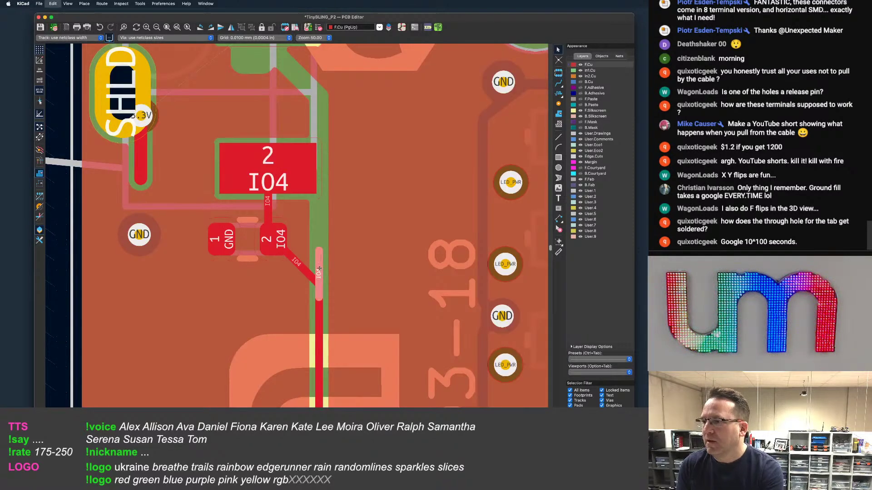
key(Delete)
scroll(320, 269, down, 8)
middle_drag(319, 268, 311, 244)
scroll(311, 243, up, 1)
drag(303, 241, 294, 249)
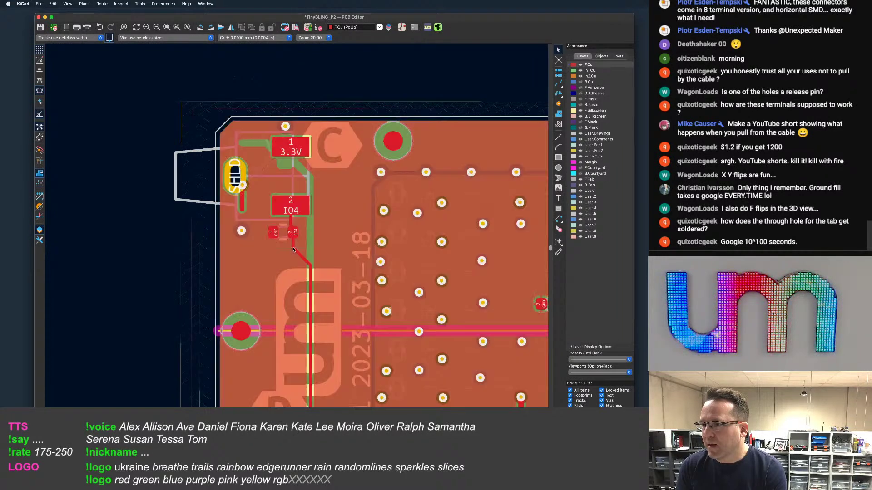
scroll(261, 213, up, 3)
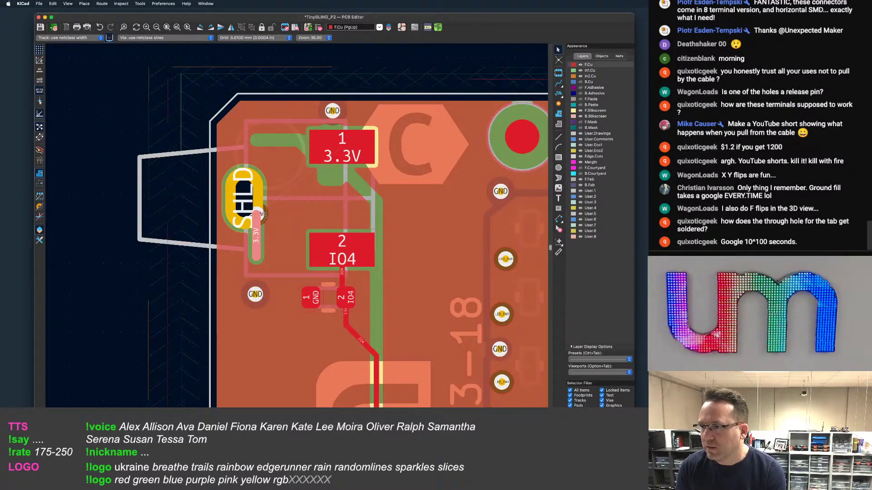
Move the 3.3V via and its short track from beside connector C's SHLD hole to directly below pad 1, with the via at the lower end
shift+click(262, 214)
key(m)
key(r)
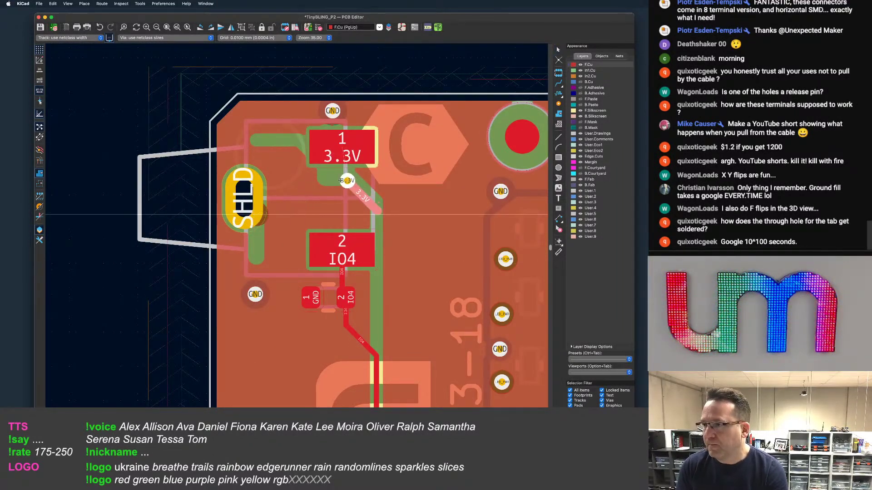
key(r)
key(r)
key(r)
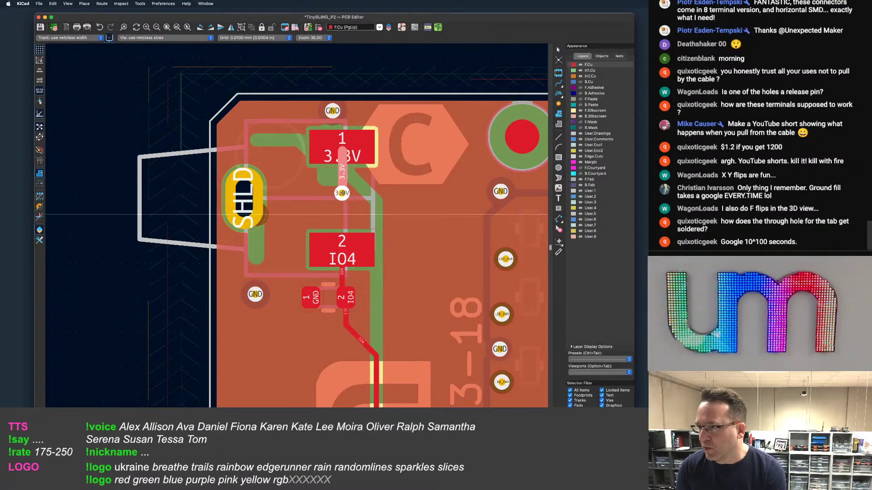
click(342, 193)
scroll(341, 193, down, 1)
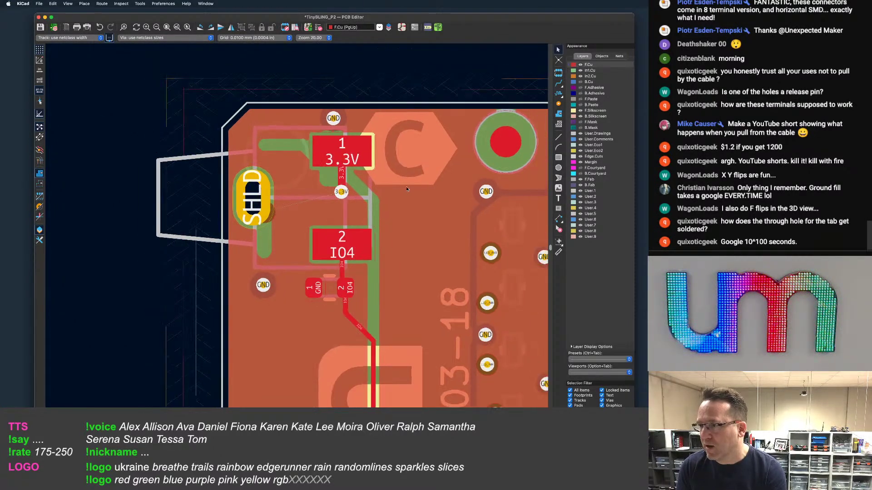
scroll(407, 189, down, 3)
scroll(360, 224, up, 2)
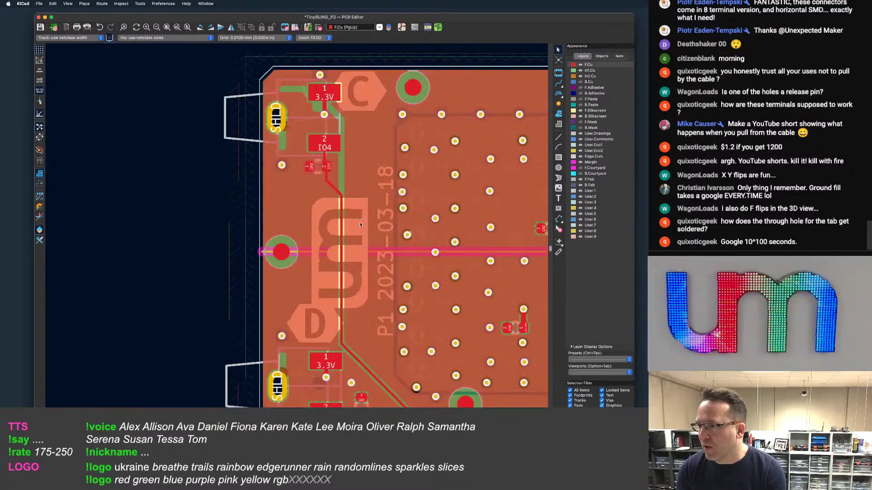
click(367, 263)
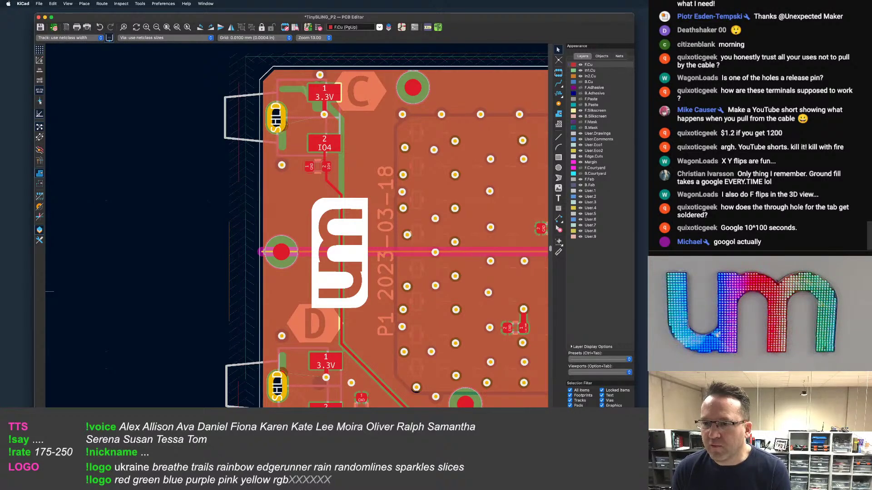
scroll(492, 107, down, 1)
middle_drag(493, 107, 465, 163)
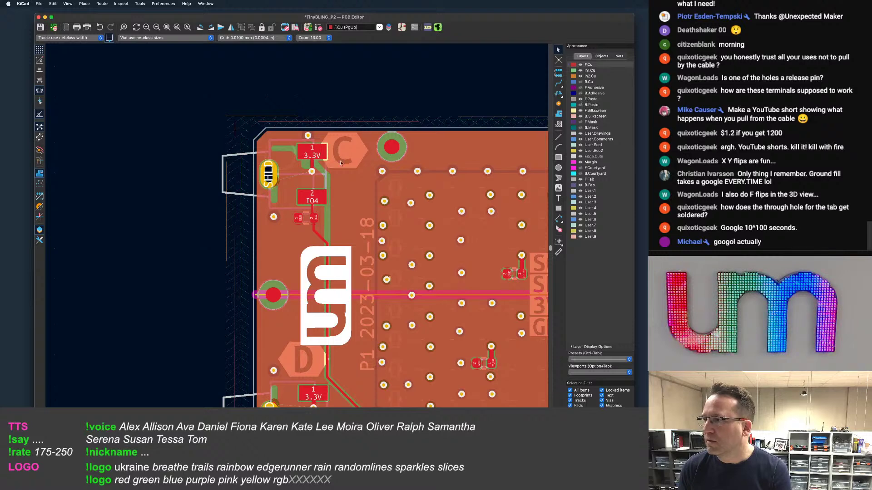
Activate the F.Paste layer, dim the other layers to inspect the paste on the connector pads and SHLD holes, and restore normal display
click(591, 99)
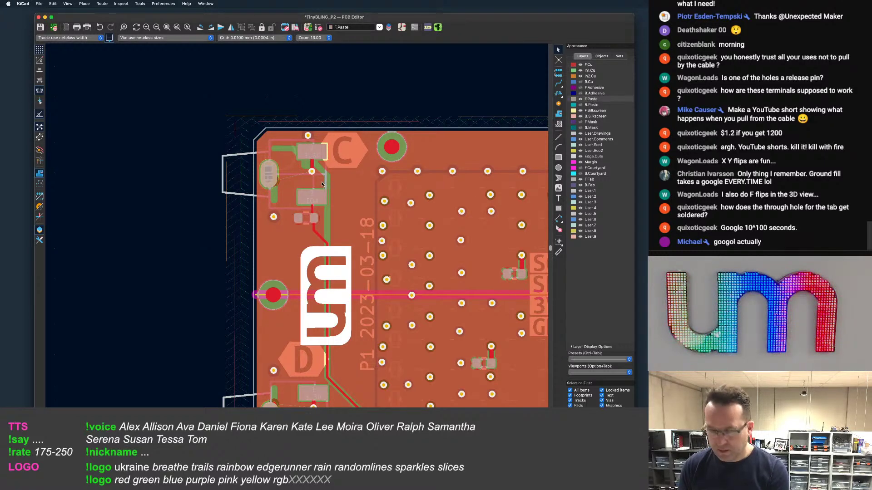
scroll(284, 179, up, 5)
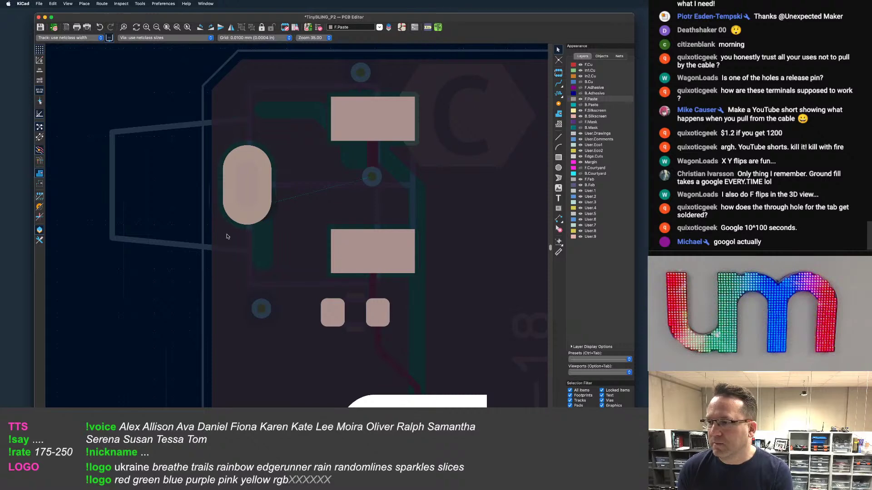
scroll(227, 236, down, 4)
scroll(292, 209, down, 5)
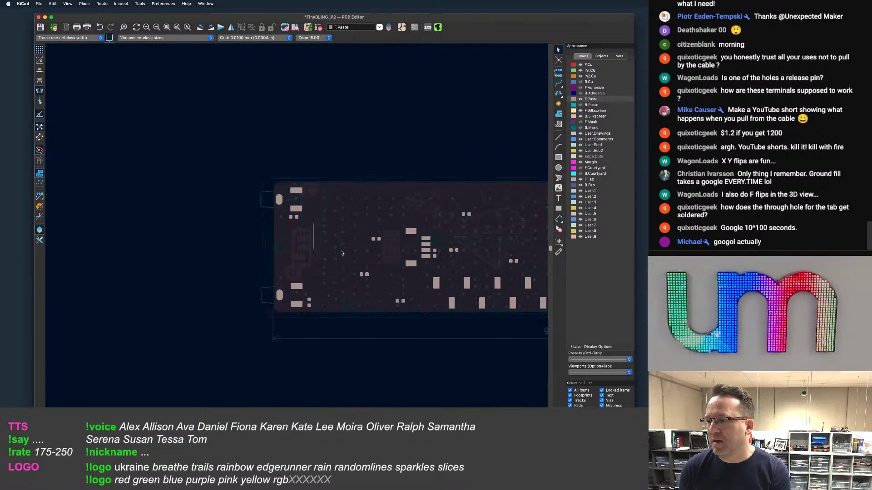
middle_drag(529, 264, 285, 250)
middle_drag(413, 244, 525, 239)
key(ctrl+h)
key(ctrl+h)
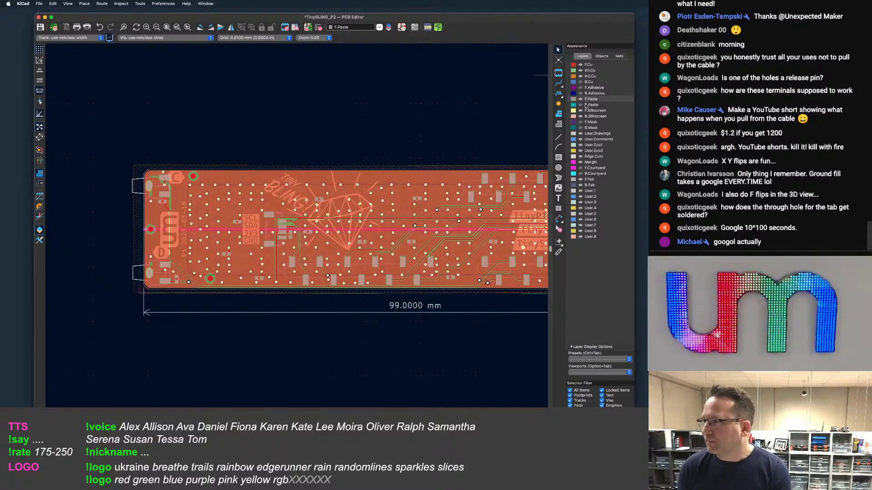
Examine the board end between connectors C and D, including the um logo and the tracks crossing it
scroll(149, 218, up, 5)
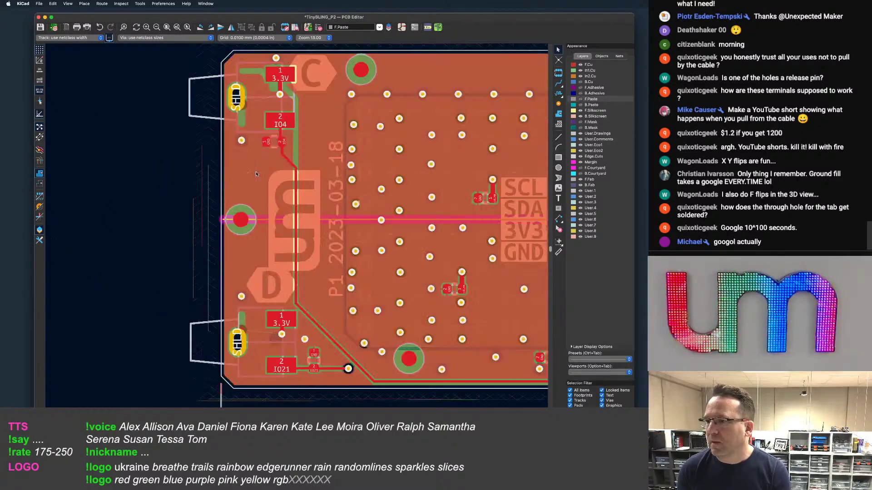
middle_drag(196, 179, 257, 177)
middle_drag(260, 308, 283, 217)
scroll(229, 247, down, 4)
scroll(253, 246, down, 3)
scroll(219, 229, up, 3)
scroll(283, 218, up, 3)
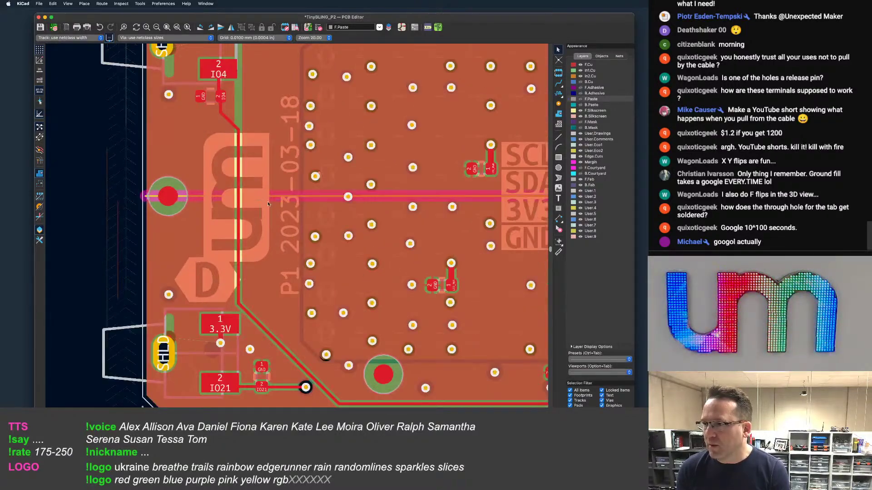
click(265, 203)
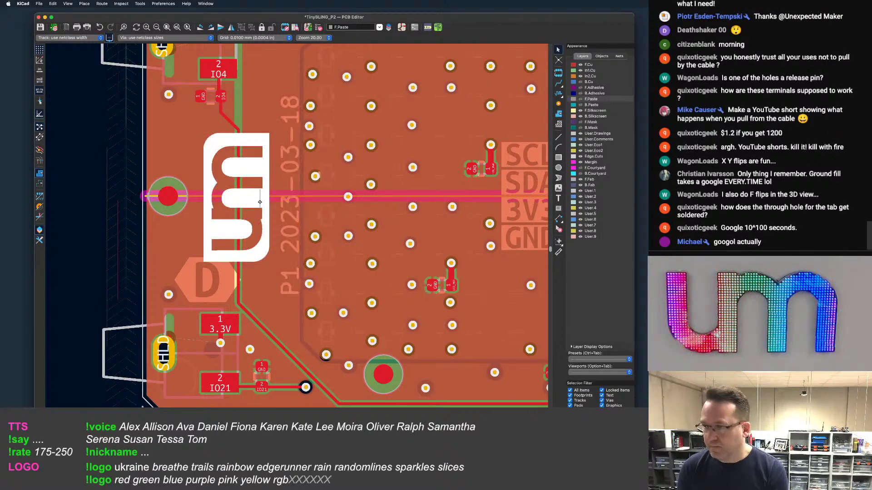
key(Escape)
Move the P1 2023-03-18 text from beside the um logo to the board's upper edge beyond the diamond graphic, rotated upright and horizontal
scroll(291, 210, down, 2)
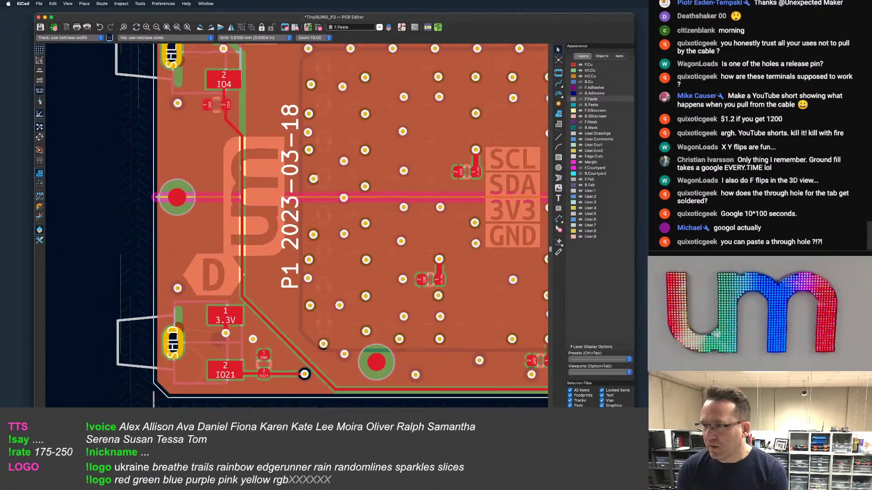
scroll(290, 211, down, 3)
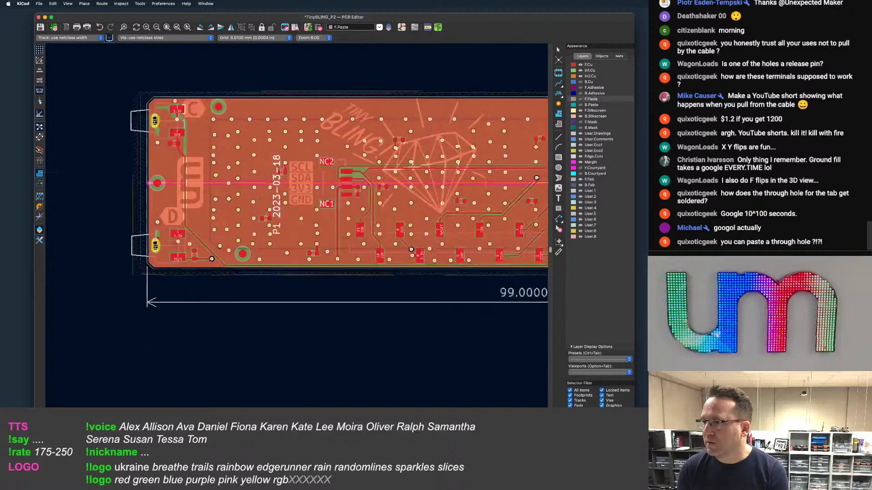
scroll(258, 198, right, 10)
scroll(258, 198, up, 2)
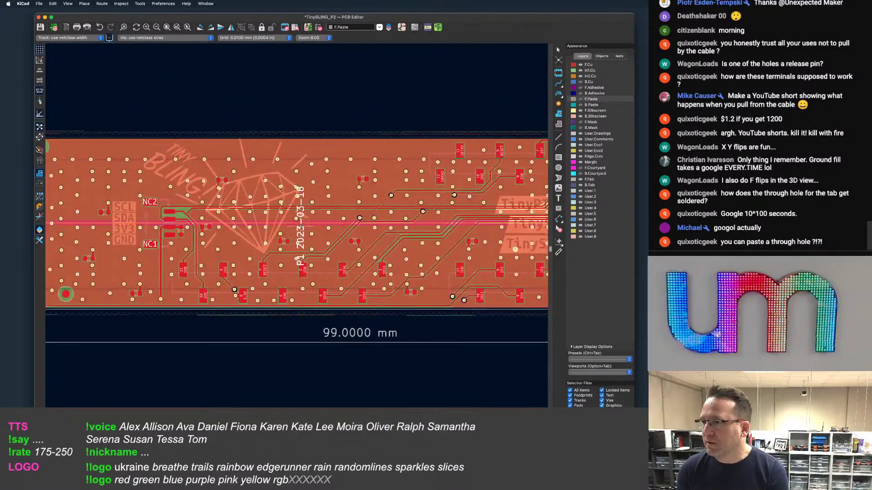
key(r)
key(r)
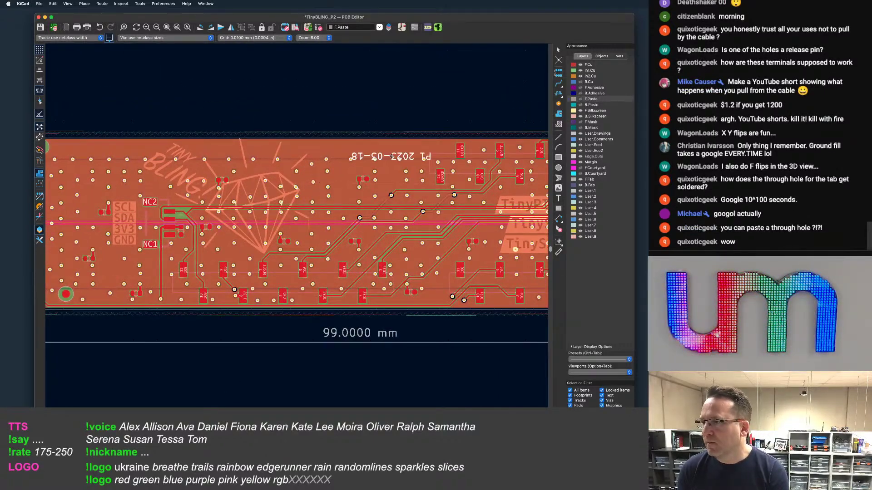
key(r)
key(r)
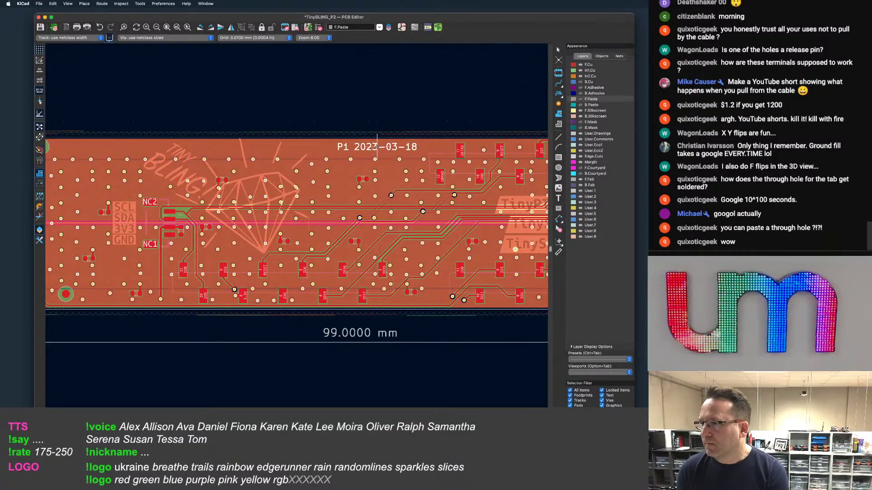
Edit the relocated silkscreen text, updating its revision to P2 and its date to 2023-05
double_click(350, 150)
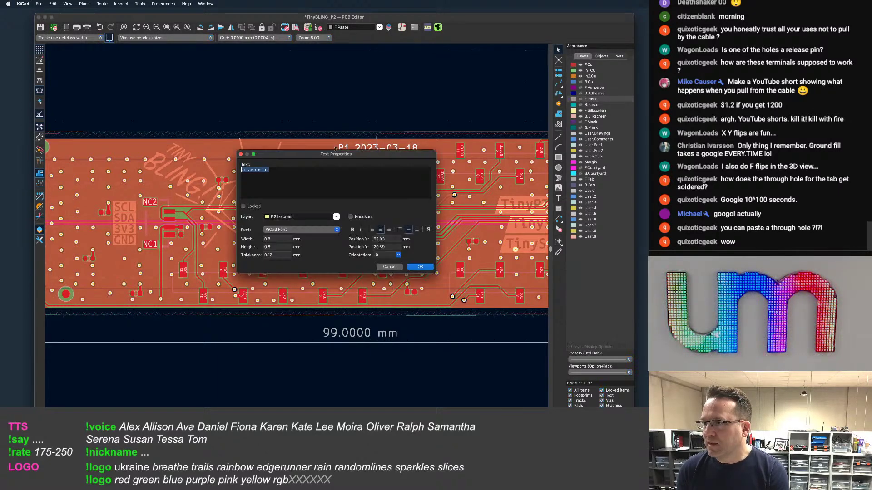
click(246, 170)
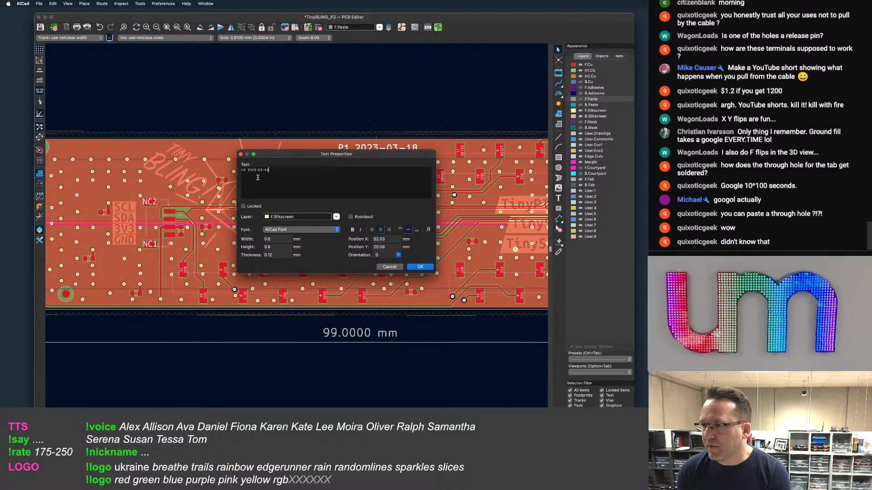
drag(260, 169, 286, 168)
text(5-1)
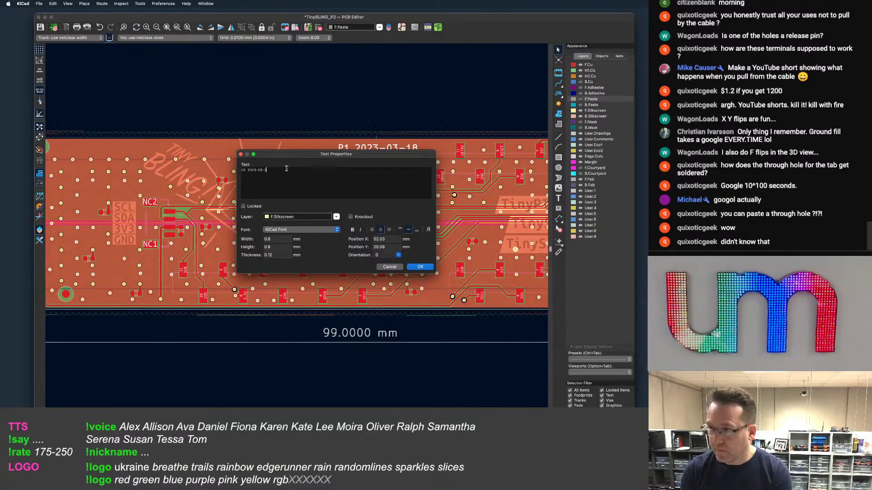
click(420, 267)
Move the um logo slightly inward, away from the board's connector edge and the D label
scroll(212, 189, up, 5)
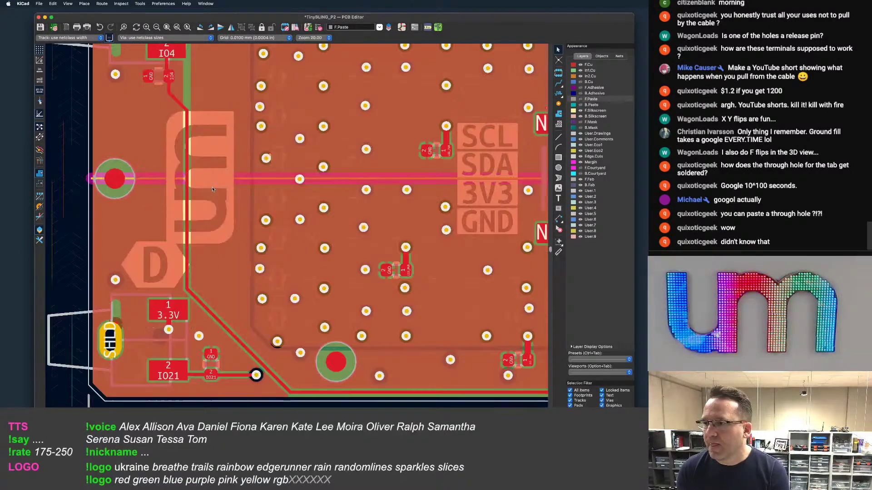
click(223, 195)
key(m)
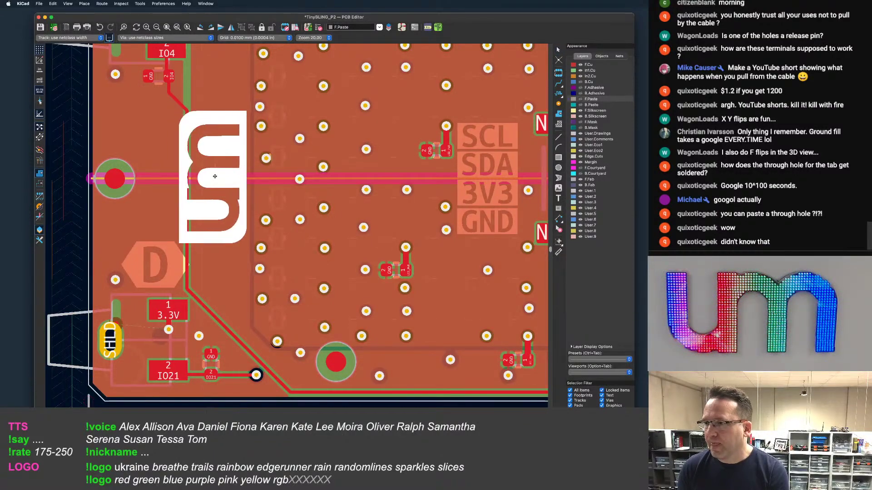
click(214, 177)
scroll(188, 221, down, 2)
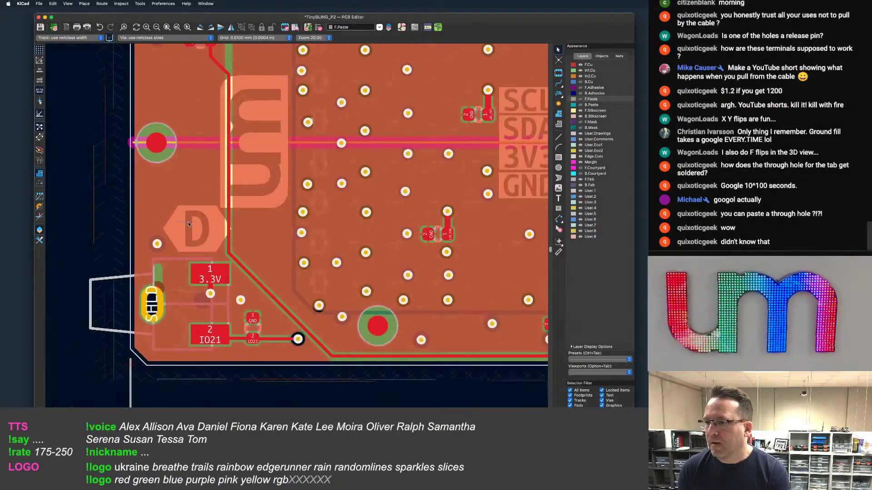
scroll(172, 239, up, 2)
scroll(166, 238, up, 2)
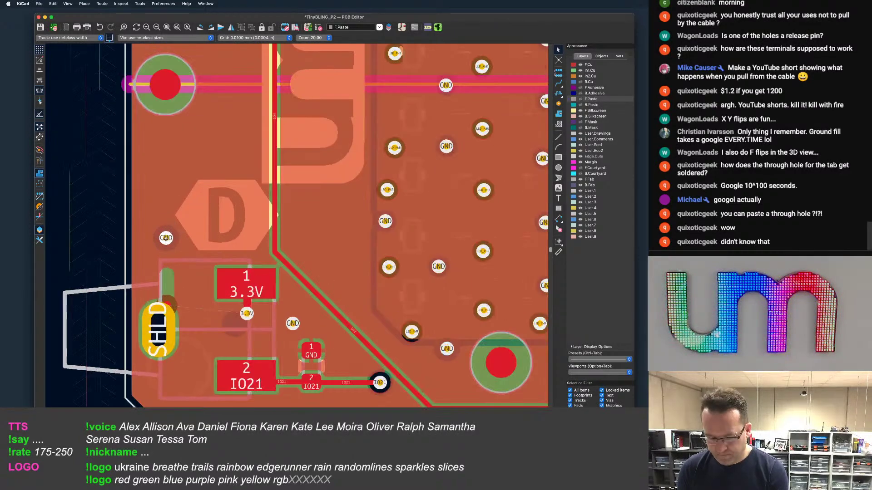
Move the GND via above connector D into the board corner beyond its SHLD pad, and shift the D label towards the board's connector edge
scroll(154, 245, down, 3)
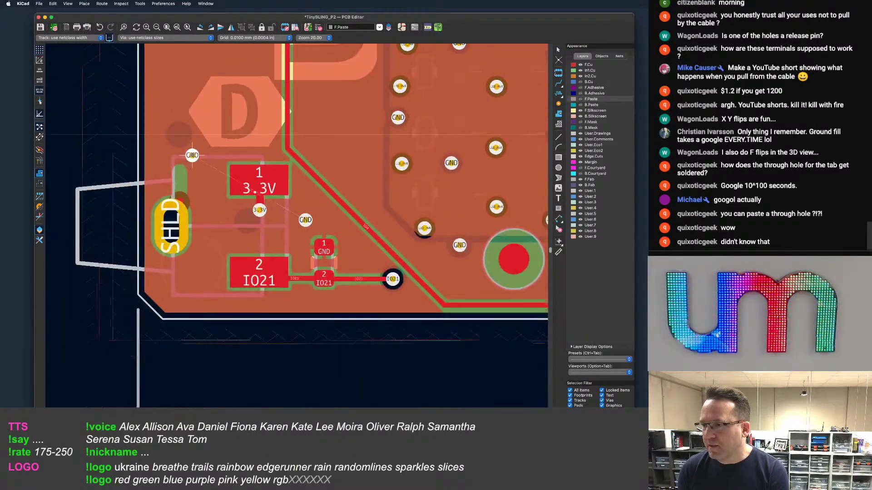
scroll(245, 143, down, 1)
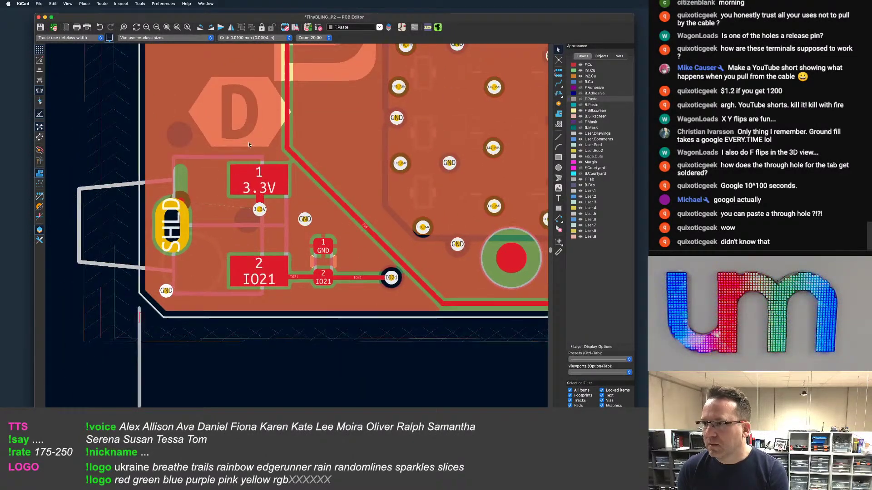
click(213, 115)
drag(213, 115, 215, 114)
Move the C label from beside connector C to the space between that connector and the mounting hole, in line with the D label
scroll(215, 113, down, 5)
scroll(215, 113, up, 5)
scroll(233, 109, up, 2)
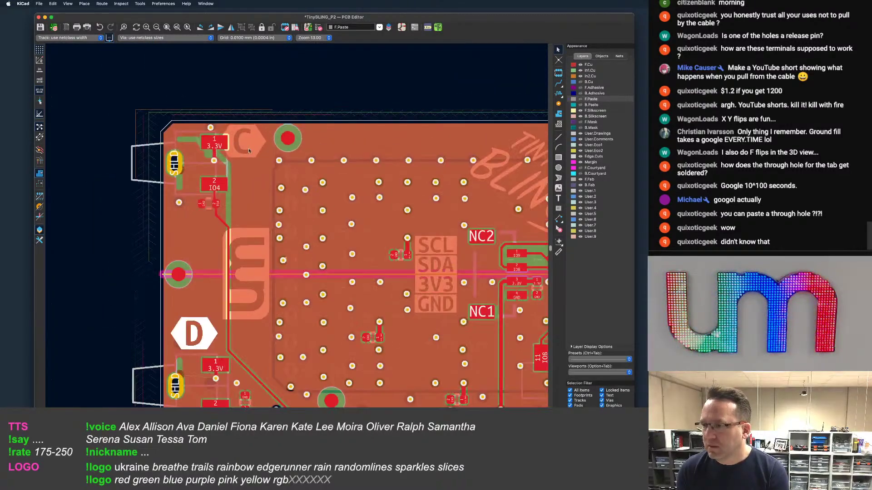
click(244, 140)
drag(244, 141, 189, 229)
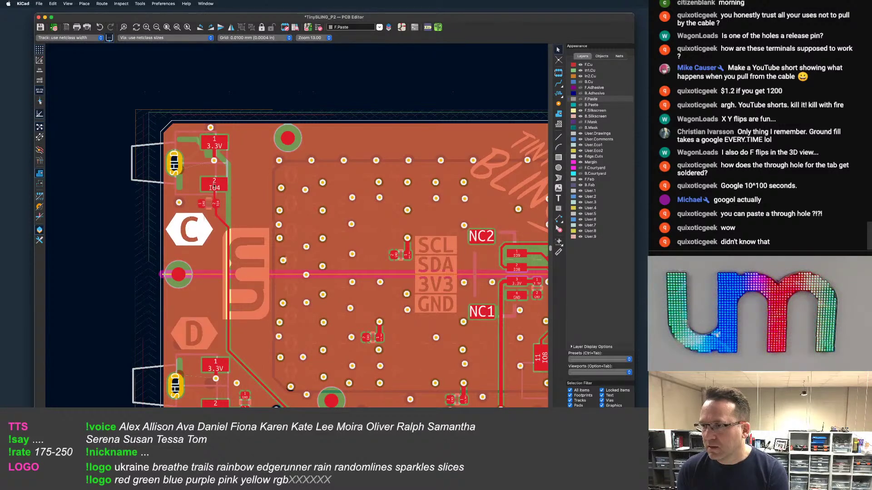
Move the GND via above connector C's 3.3V pad to the board corner, and shift the via near the C label towards the connector
scroll(191, 182, up, 4)
scroll(268, 123, up, 2)
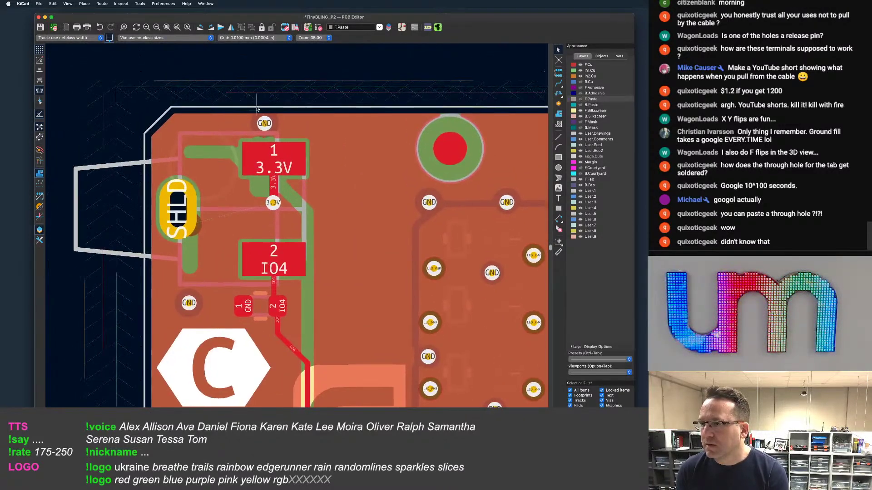
drag(264, 123, 178, 135)
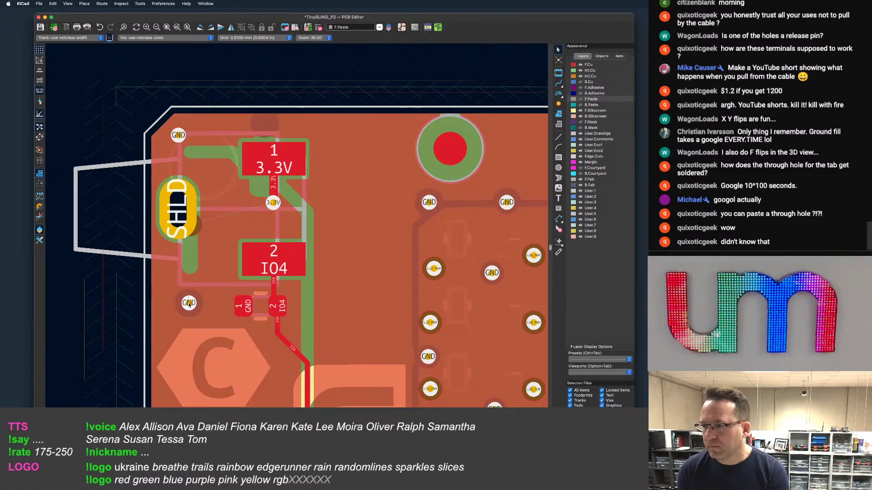
scroll(220, 291, down, 5)
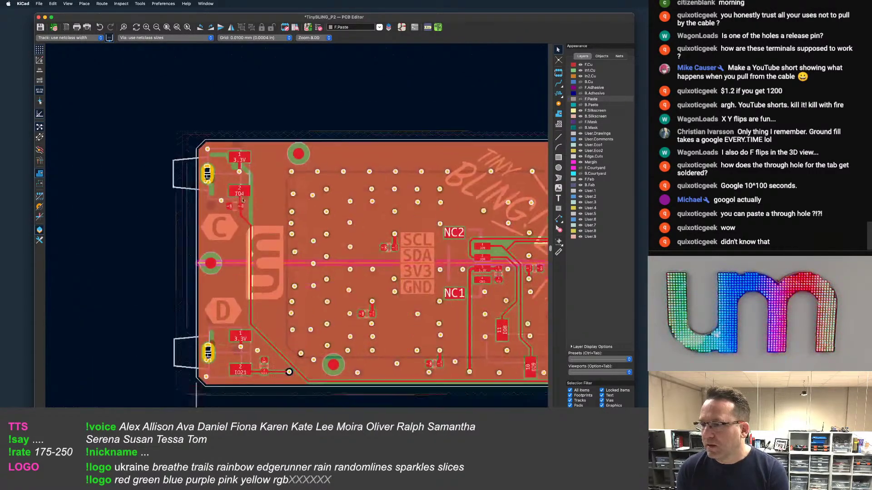
scroll(242, 200, up, 3)
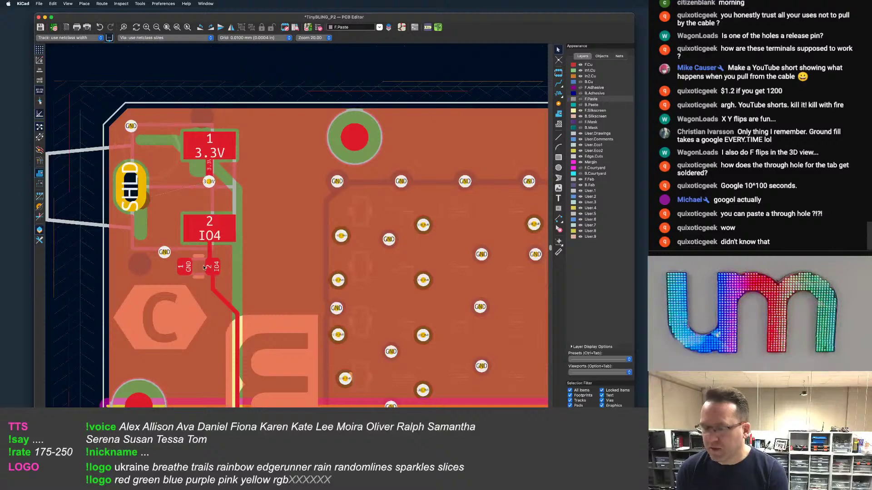
Rotate the small two-pad IO4/GND component by 180° and place it inward of connector C's IO4 pad, level with that pad
click(197, 268)
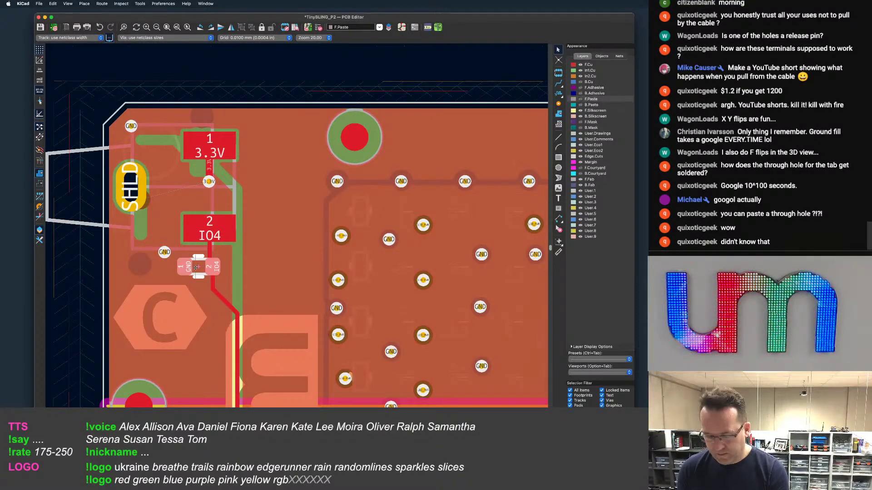
key(m)
key(r)
key(r)
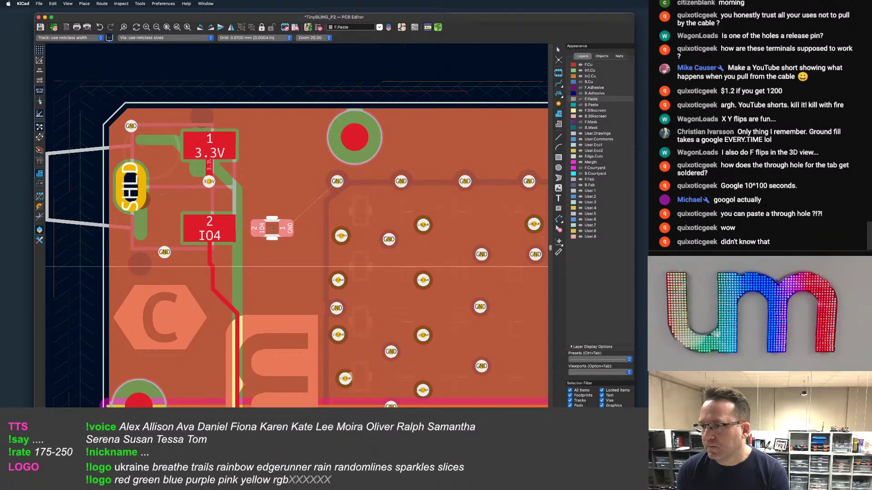
click(271, 228)
scroll(204, 238, down, 2)
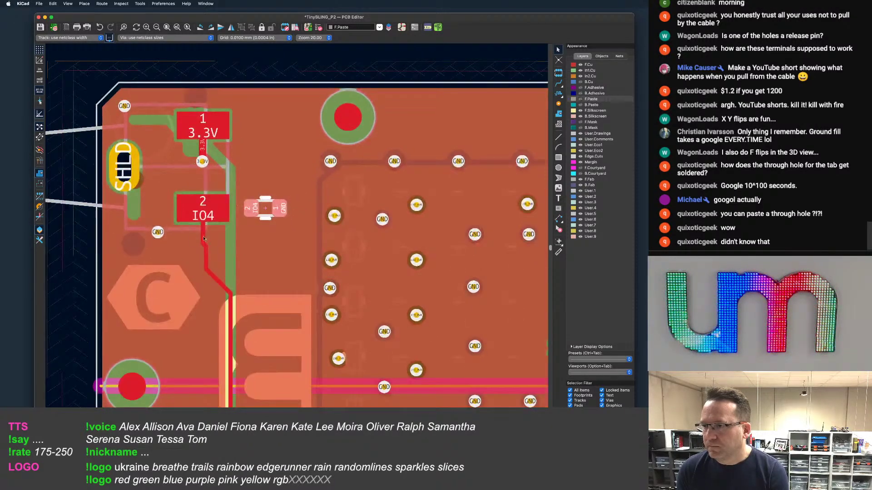
Delete the old diagonal IO4 segment, then route IO4 from the vertical track through the relocated component's pad 2 to connector C's pad
click(218, 282)
key(Delete)
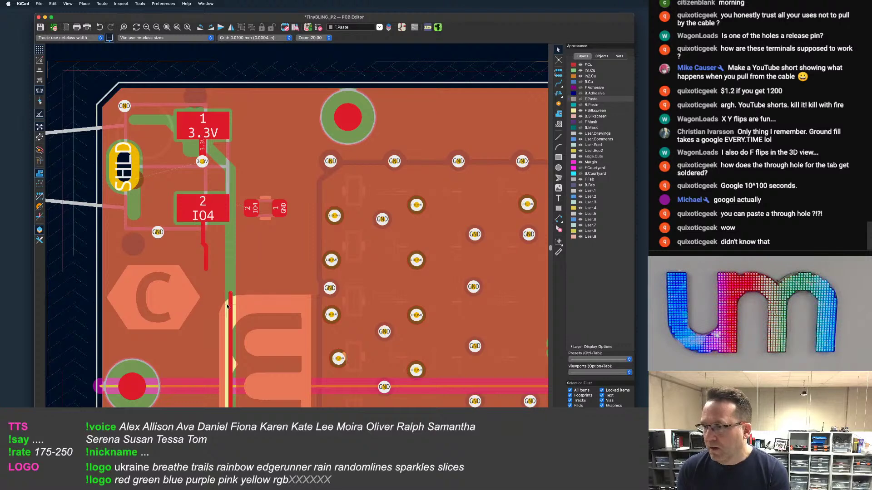
key(x)
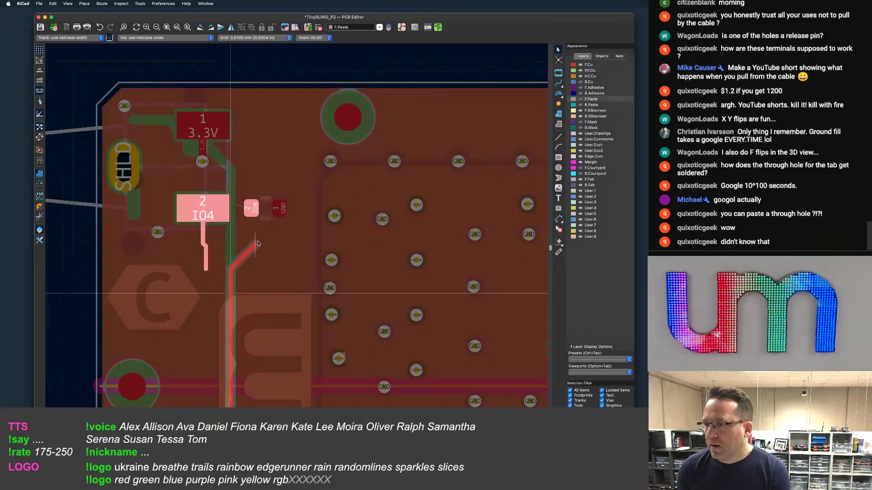
click(254, 213)
key(x)
click(220, 208)
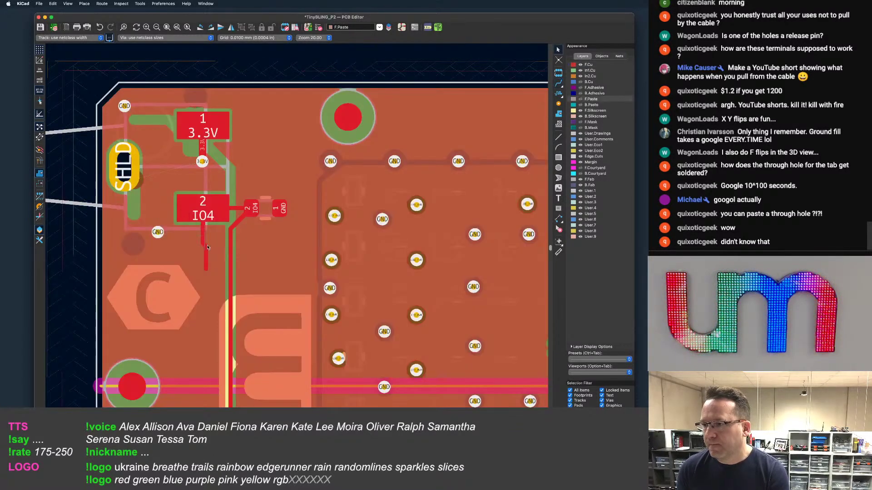
Delete the leftover IO4 track stub hanging below connector C's IO4 pad
drag(213, 266, 199, 240)
key(u)
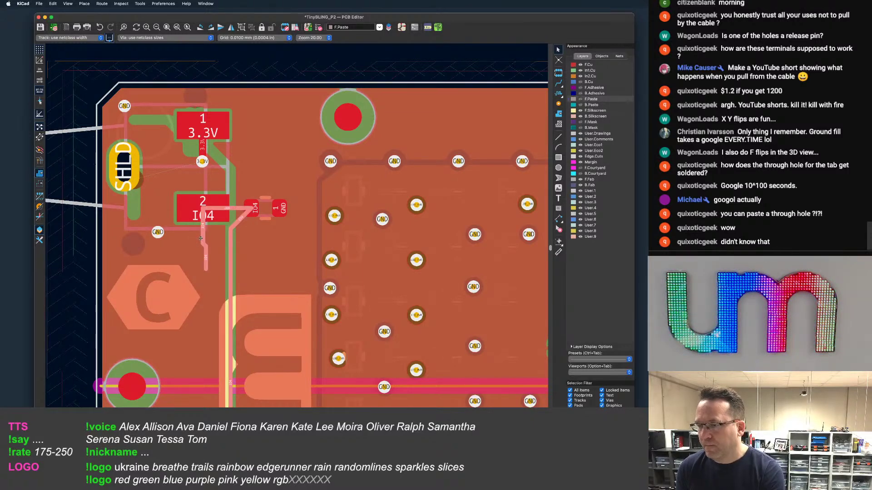
key(Escape)
click(207, 262)
key(Delete)
Reshape the new IO4 track so it leaves the component's pad 2 vertically before the diagonal run
scroll(253, 226, up, 3)
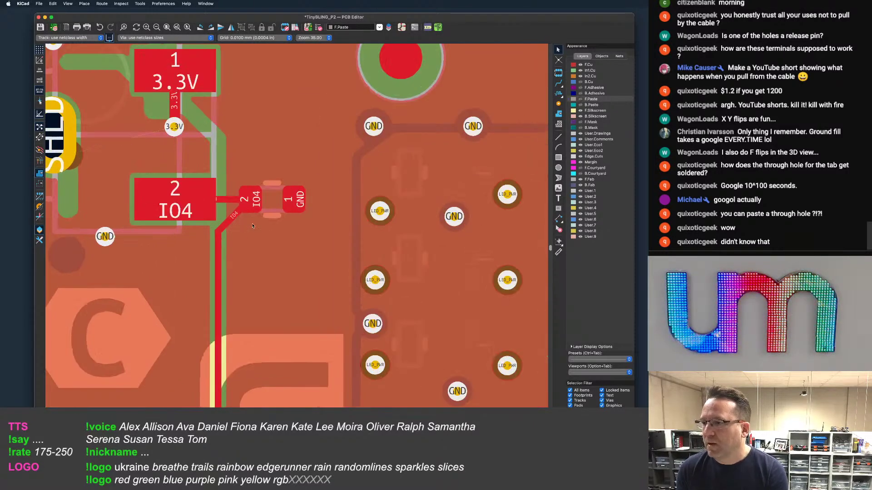
key(d)
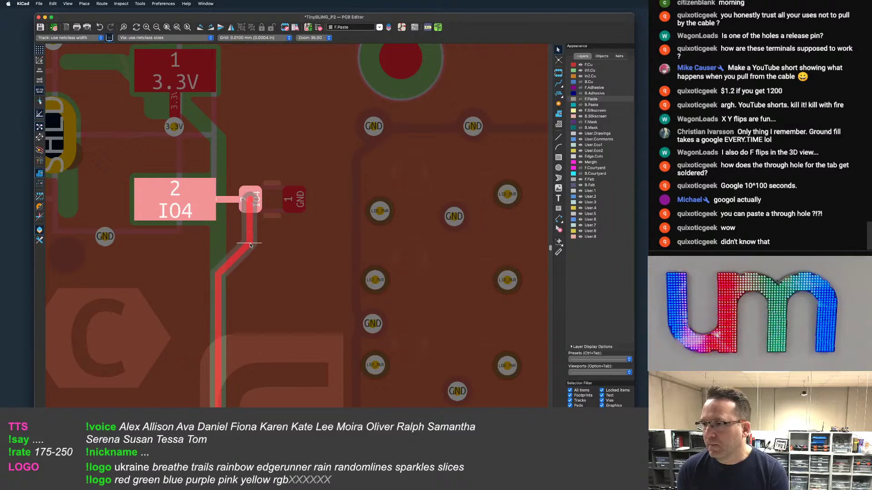
click(252, 246)
Move the GND via below connector C's SHLD pad closer to the board edge, and place a copied GND via beside the component's GND pad
scroll(252, 246, down, 3)
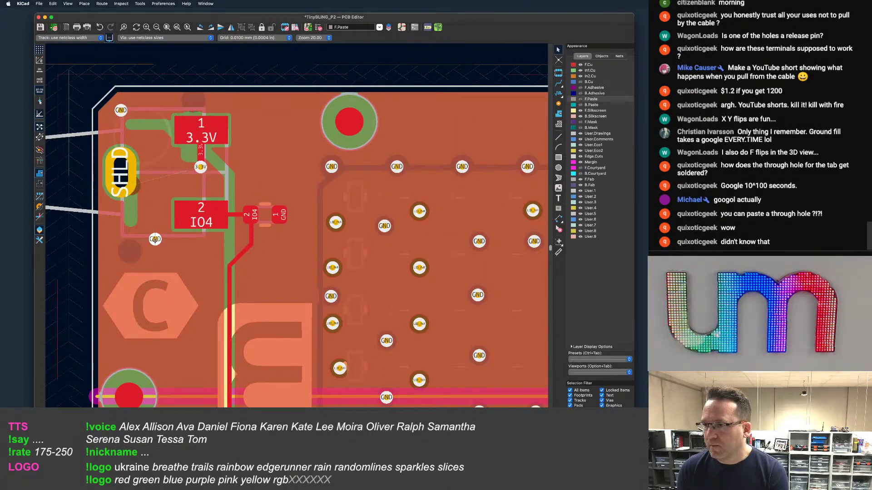
key(d)
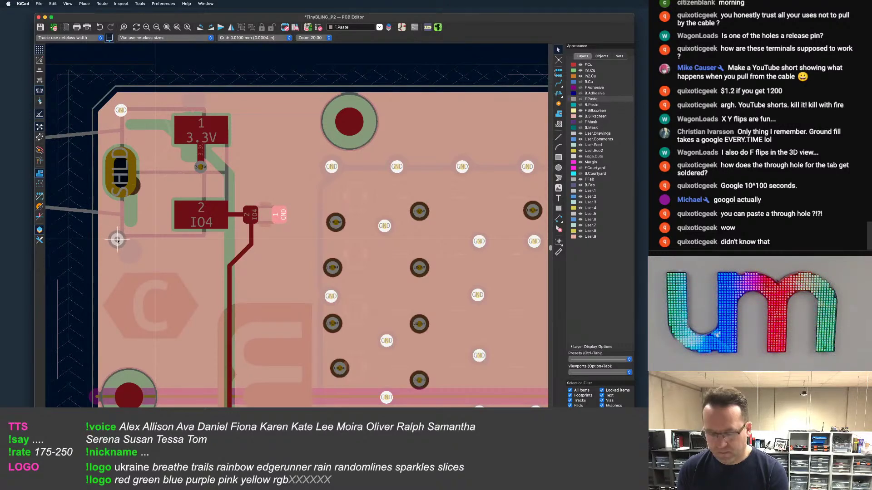
click(117, 240)
key(ctrl+v)
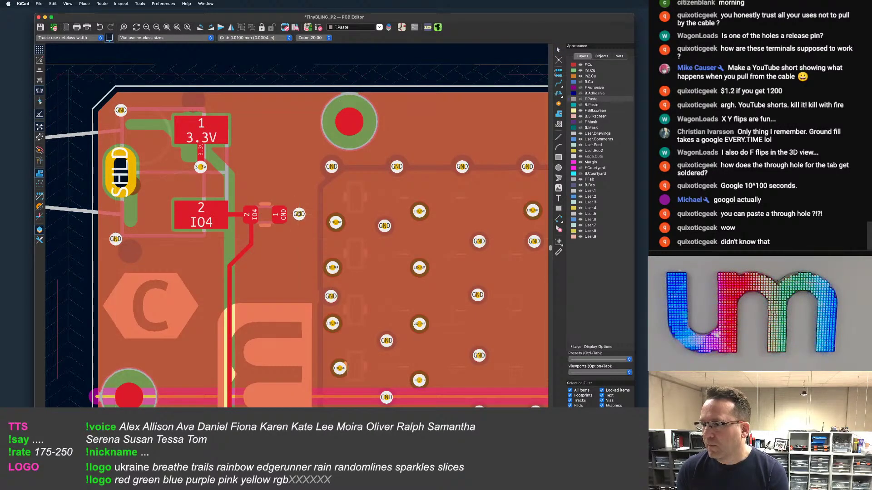
click(299, 214)
Drag the long vertical IO4 track inward past the um logo so it runs between the logo and the via rows
scroll(264, 215, down, 2)
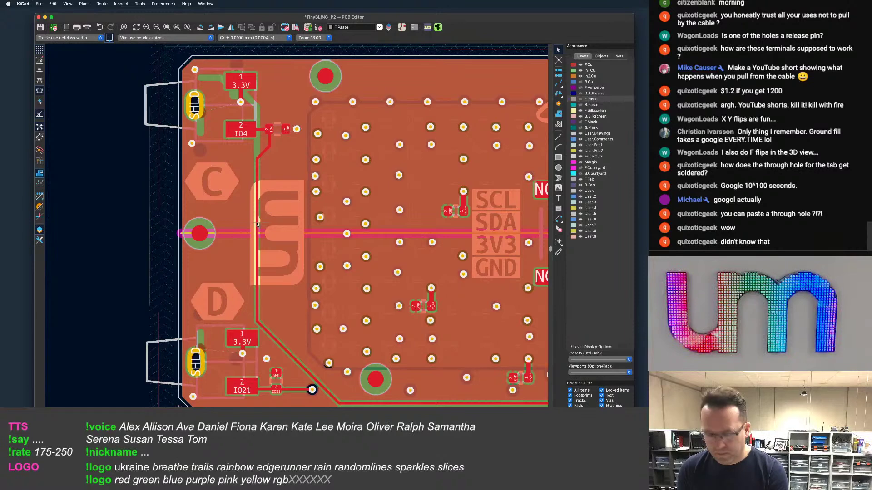
key(d)
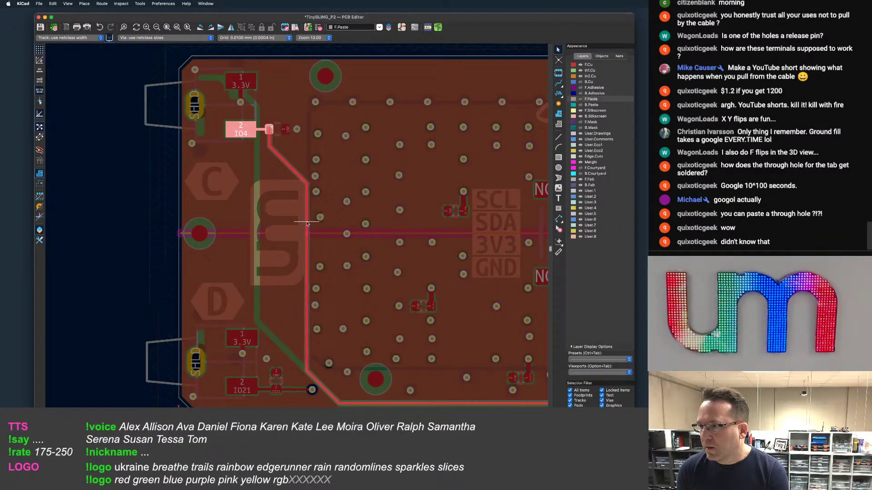
click(305, 222)
Drag the diagonal IO4 segment up to meet the component's pad 2 directly, clearing the um logo, and save the board
scroll(305, 221, up, 2)
middle_drag(259, 59, 251, 172)
click(251, 171)
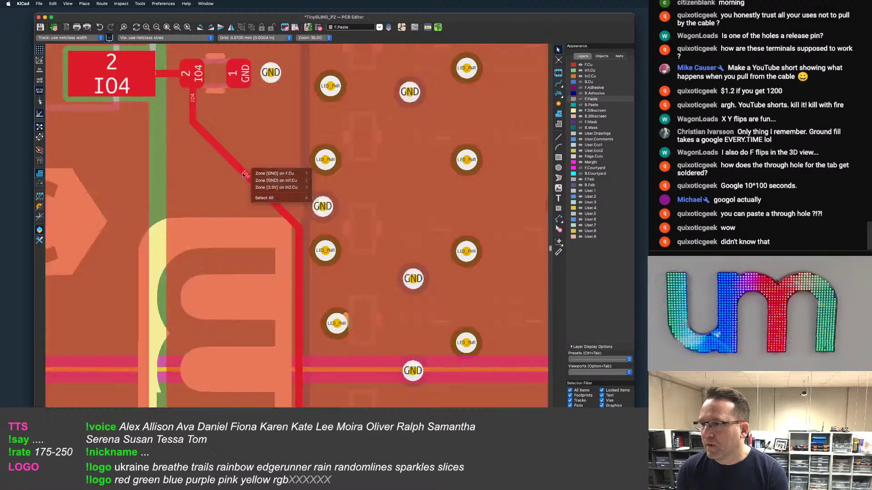
click(234, 170)
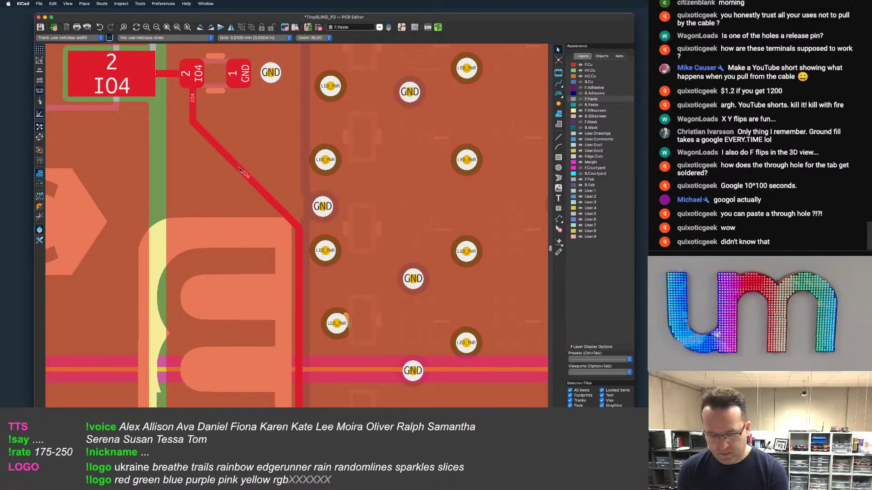
key(d)
click(251, 155)
scroll(250, 167, down, 3)
key(super+s)
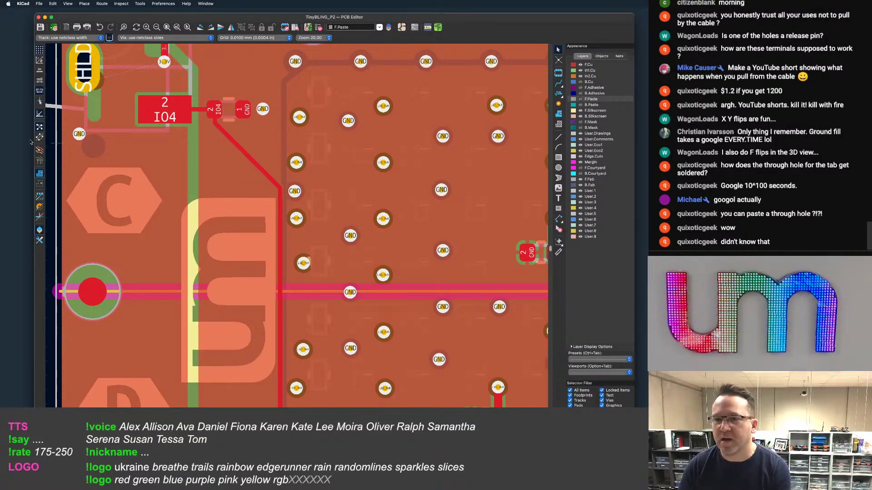
Delete the stray copper dot overlapping connector D's SHLD pad and refill all copper zones
scroll(329, 136, down, 5)
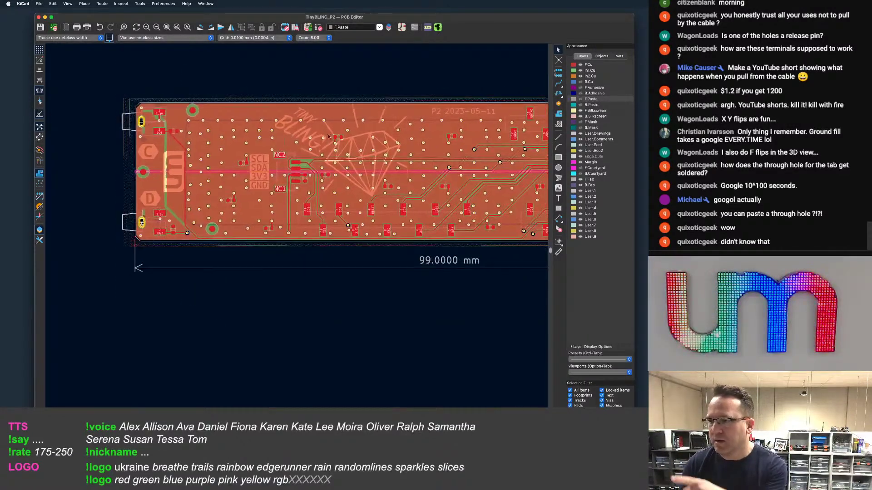
scroll(212, 206, up, 5)
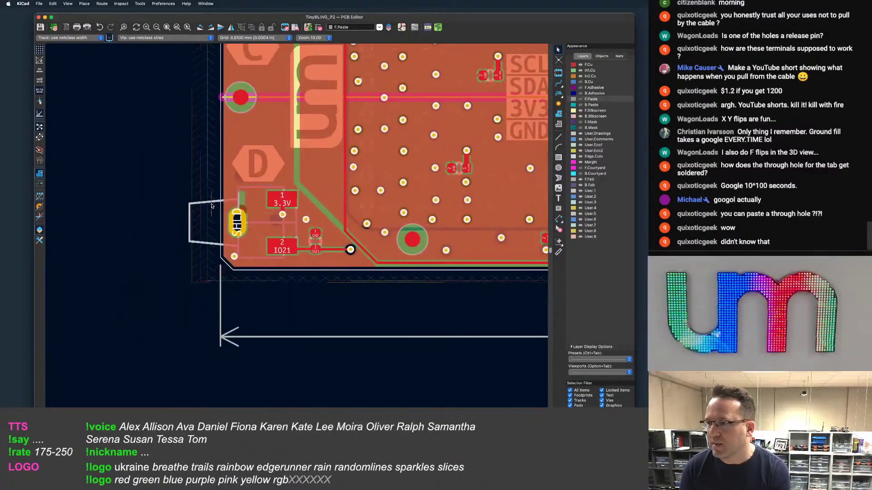
scroll(212, 206, down, 2)
scroll(161, 202, up, 10)
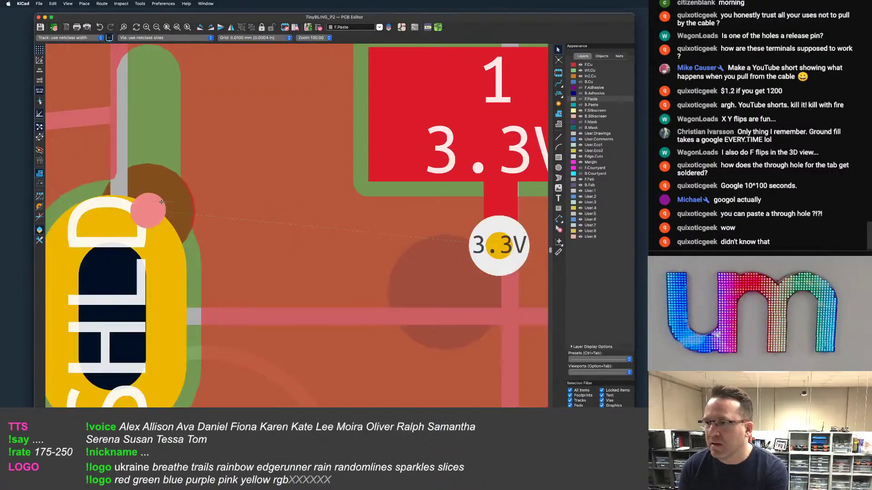
scroll(161, 202, down, 7)
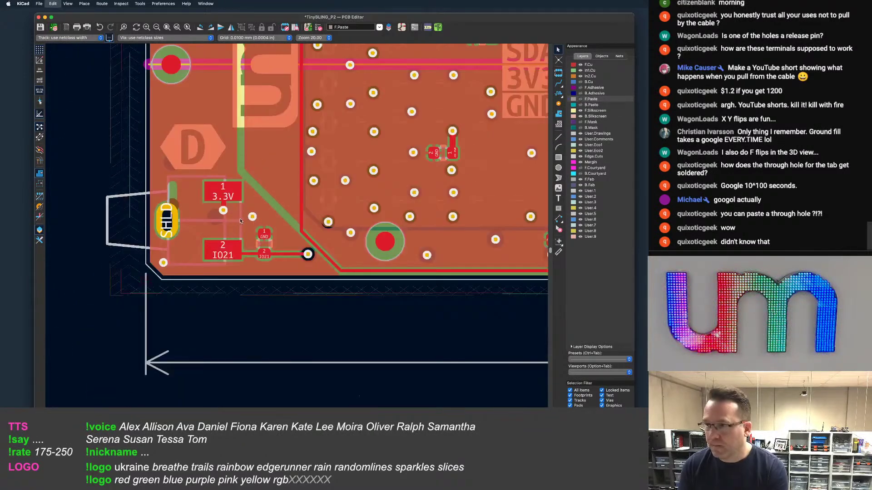
key(b)
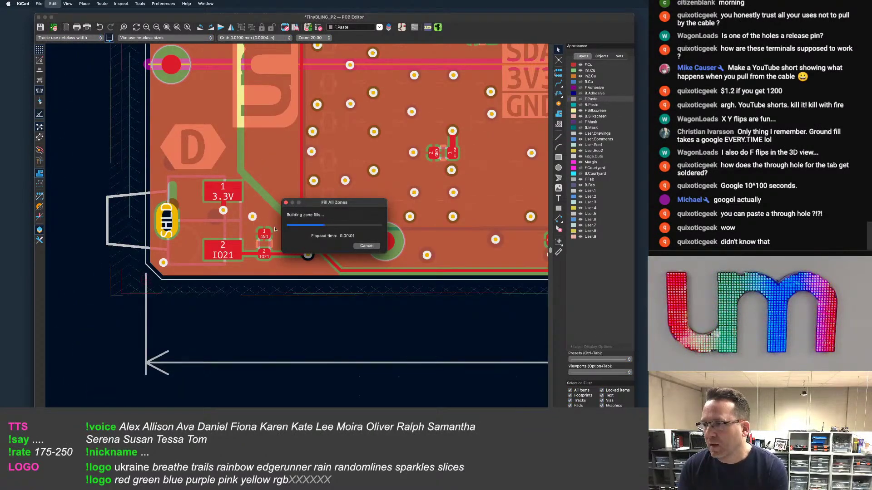
Examine the refilled zones, tracks and vias around connectors D and C and beside the um logo
scroll(274, 227, up, 3)
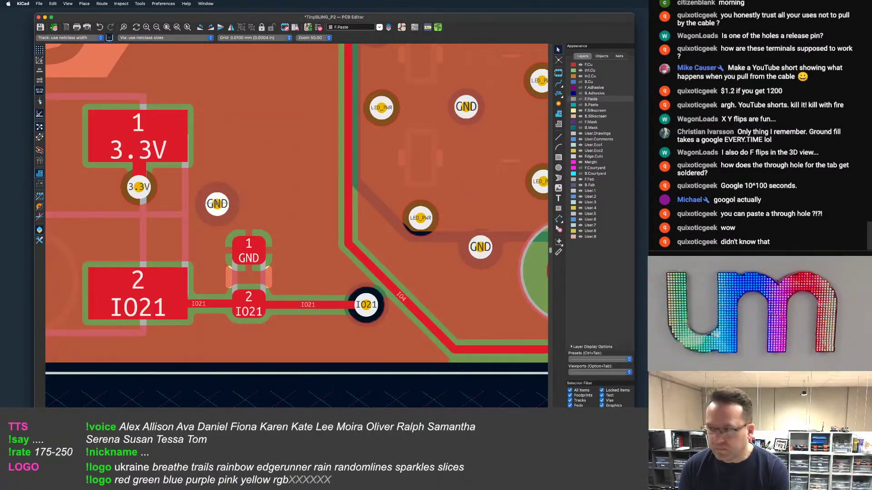
scroll(247, 204, down, 3)
scroll(248, 208, down, 5)
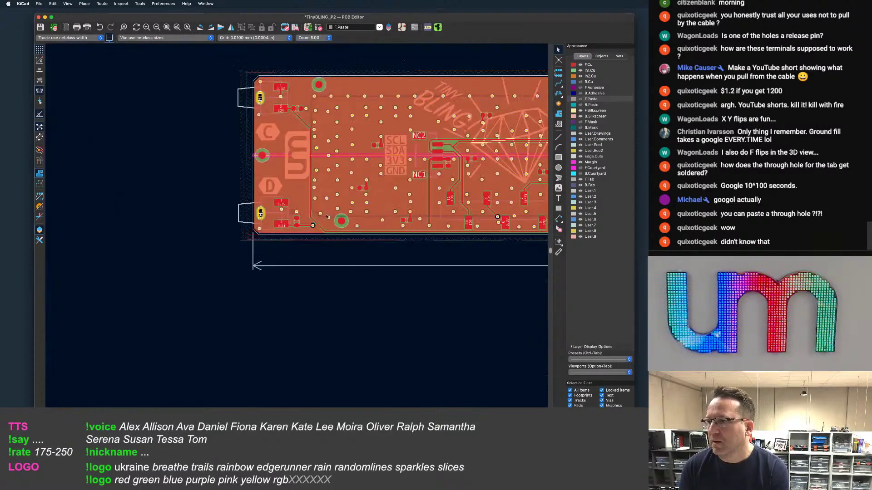
scroll(194, 204, up, 5)
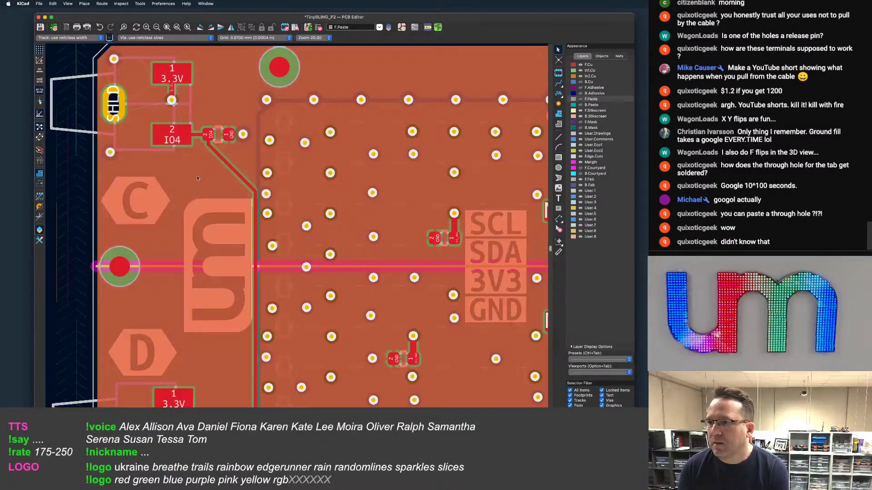
scroll(199, 191, up, 3)
scroll(221, 167, down, 3)
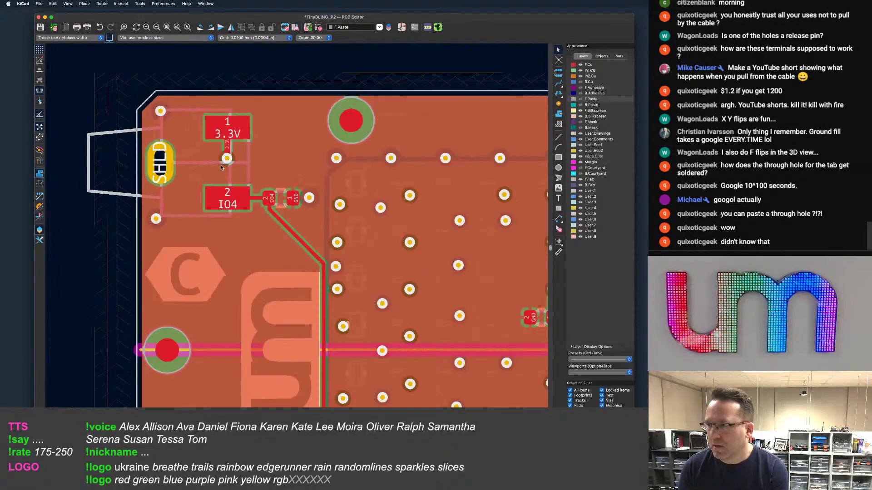
scroll(346, 145, down, 1)
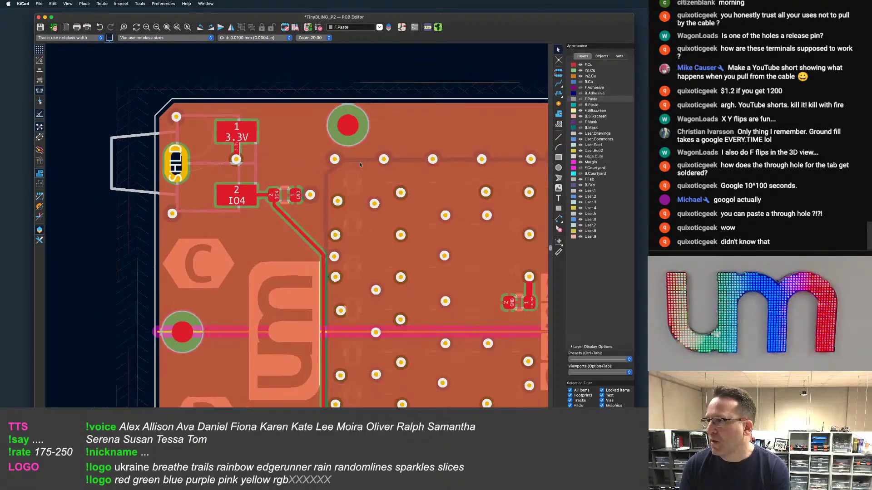
Make In2.Cu the active layer and examine its copper fill around connector C's SHLD pad with the other layers dimmed and hidden
middle_drag(341, 147, 276, 141)
click(593, 76)
scroll(358, 163, down, 2)
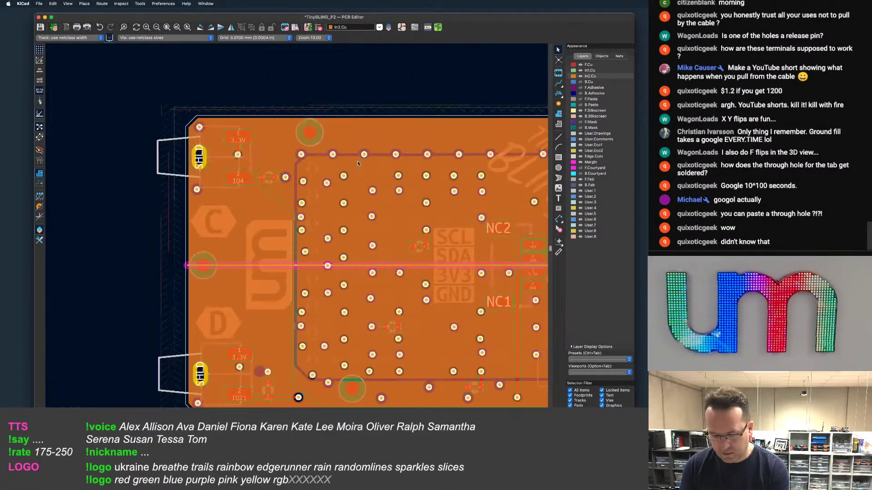
key(ctrl+h)
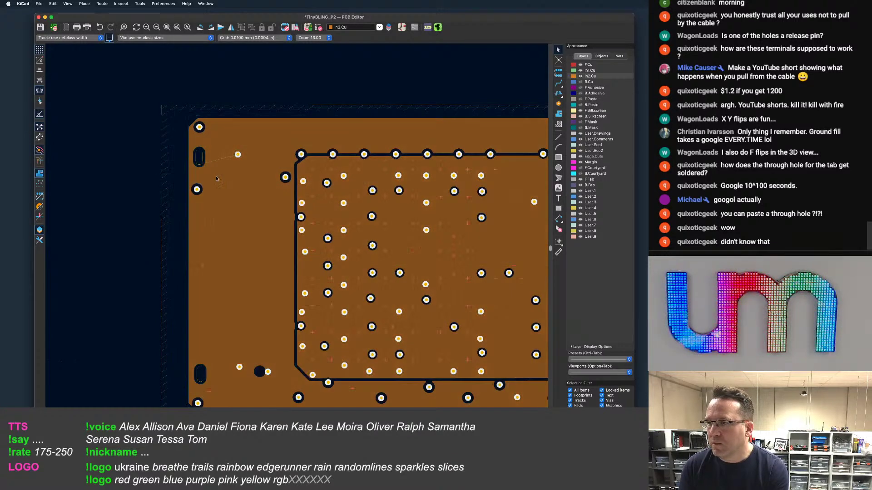
key(ctrl+h)
scroll(200, 169, up, 5)
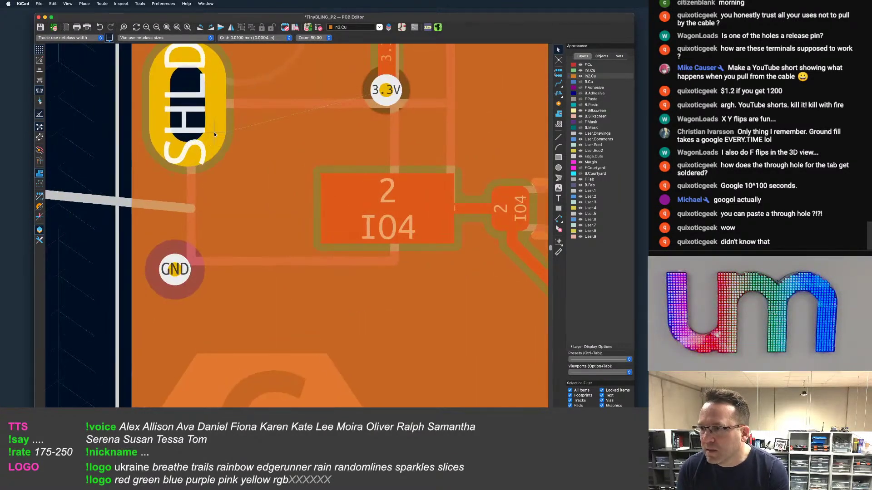
scroll(236, 140, up, 2)
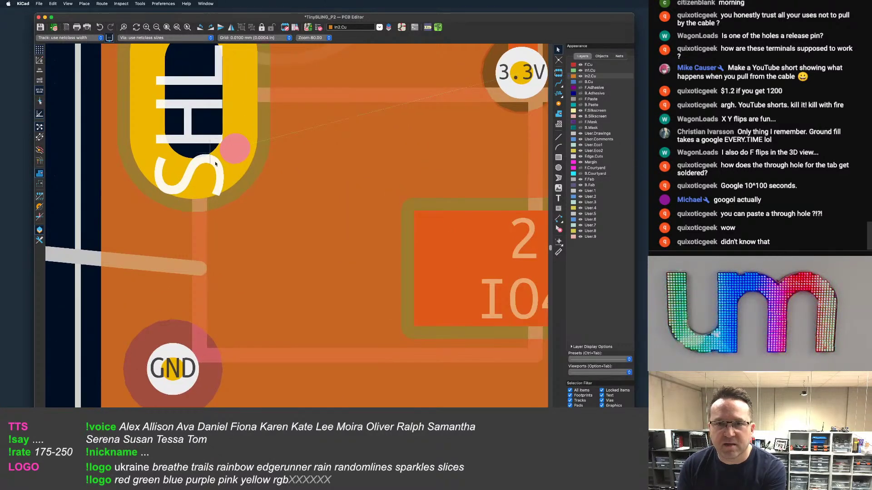
scroll(269, 161, down, 6)
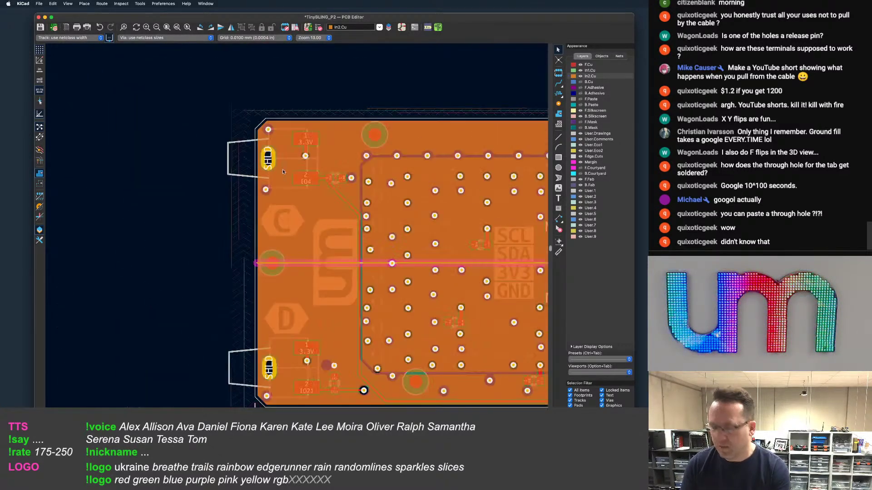
Refill all copper zones, and remove the fills from every zone again to expose the tracks and pads
key(b)
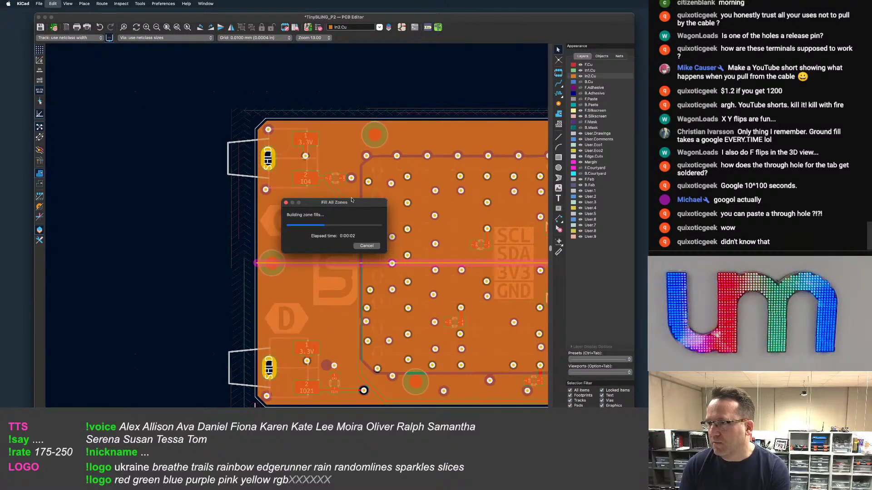
scroll(314, 194, down, 3)
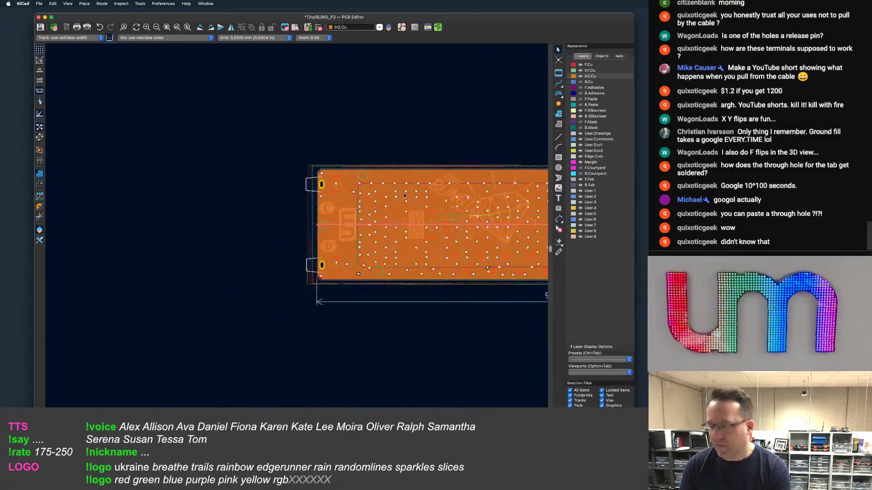
key(super+b)
Check the short 3.3V track that ends on connector A's SHLD pad at the opposite end of the board
scroll(316, 194, down, 2)
middle_drag(316, 194, 135, 185)
scroll(419, 177, up, 3)
scroll(400, 177, up, 5)
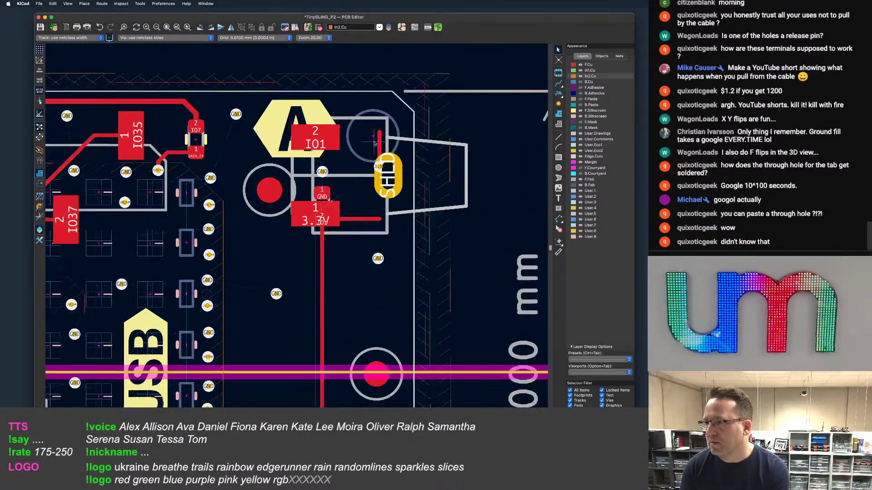
click(384, 144)
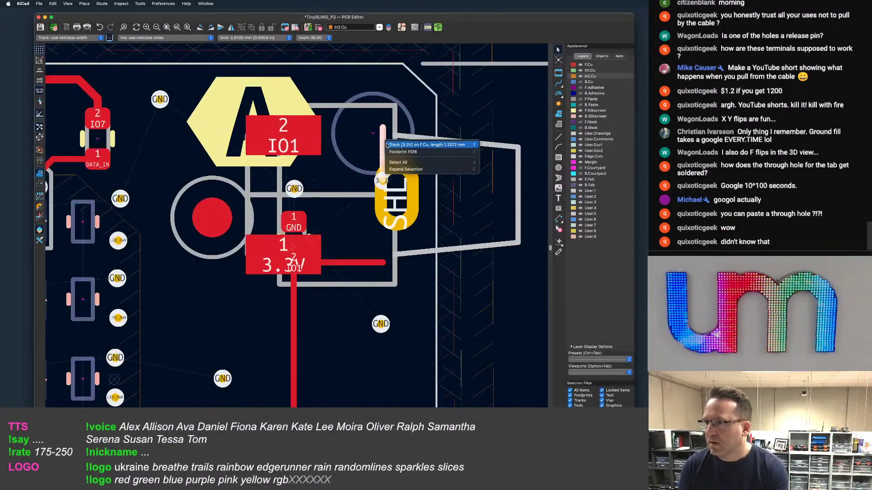
key(Escape)
Mirror connector A's symbol SW3 in the schematic to swap its IO1 and 3.3V pins, save it and update the board
middle_drag(323, 246, 375, 163)
scroll(375, 163, down, 3)
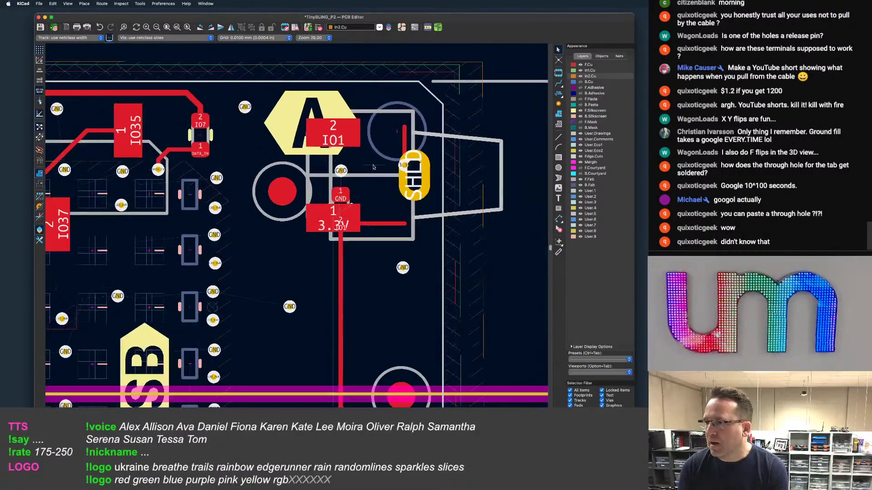
click(375, 175)
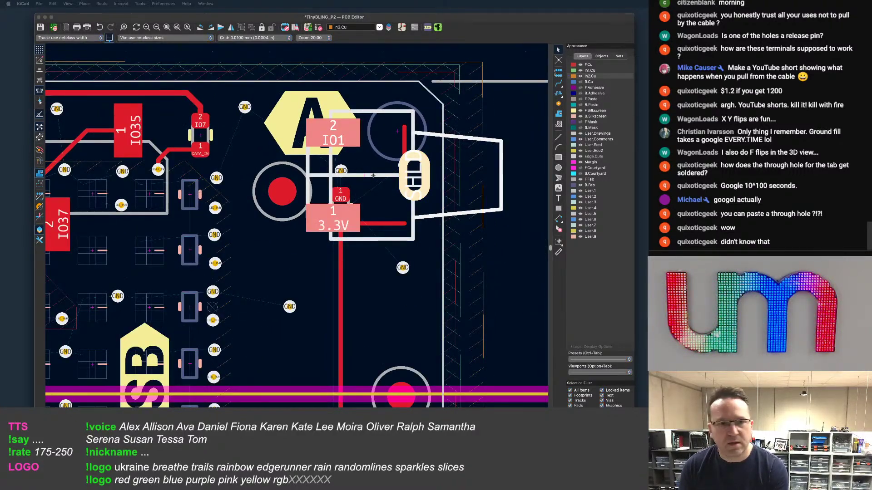
click(374, 175)
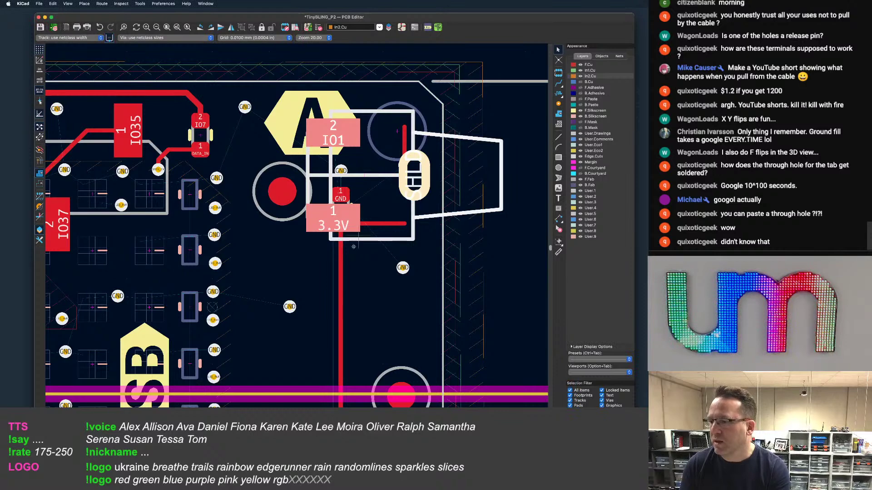
key(super+grave)
scroll(367, 266, down, 1)
middle_drag(395, 280, 335, 262)
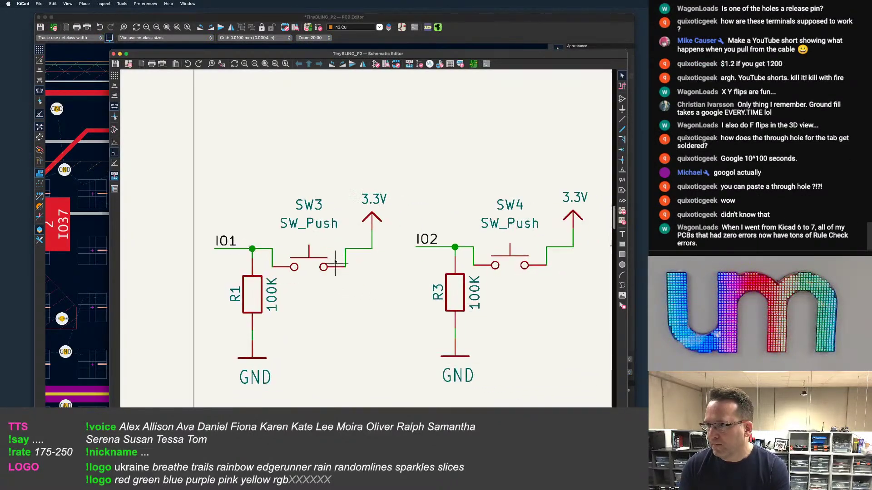
click(310, 255)
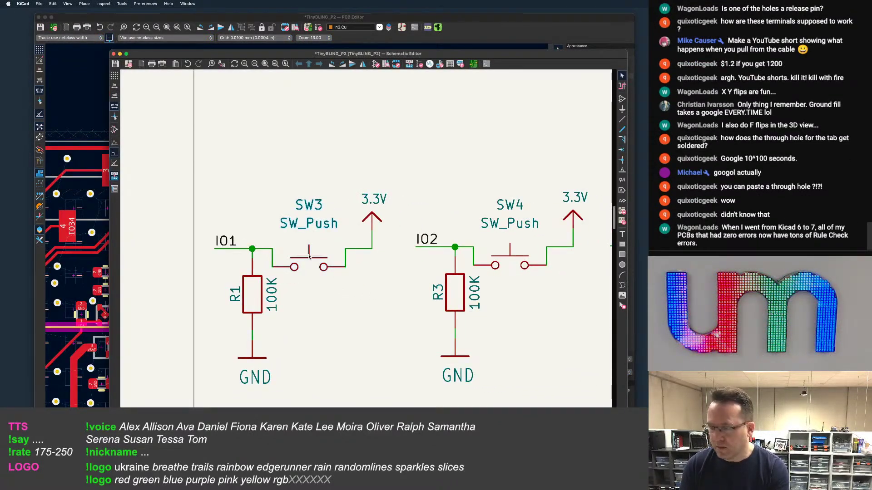
key(super+s)
click(318, 16)
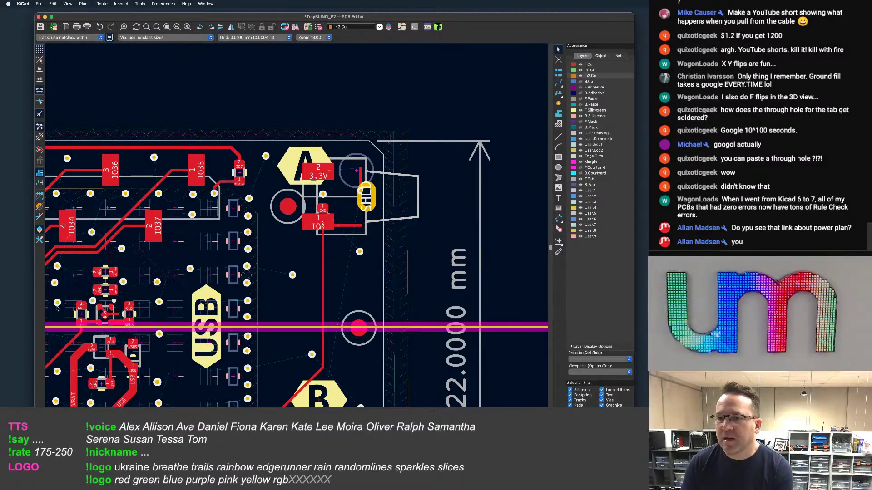
Pick resistor R1 and move it off connector A's IO1 pad into the free area just below
scroll(218, 227, up, 8)
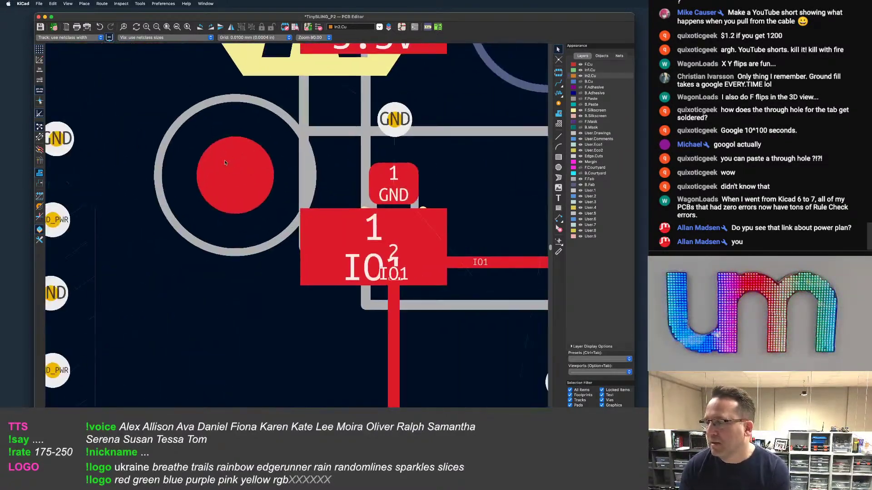
scroll(355, 207, up, 2)
click(373, 203)
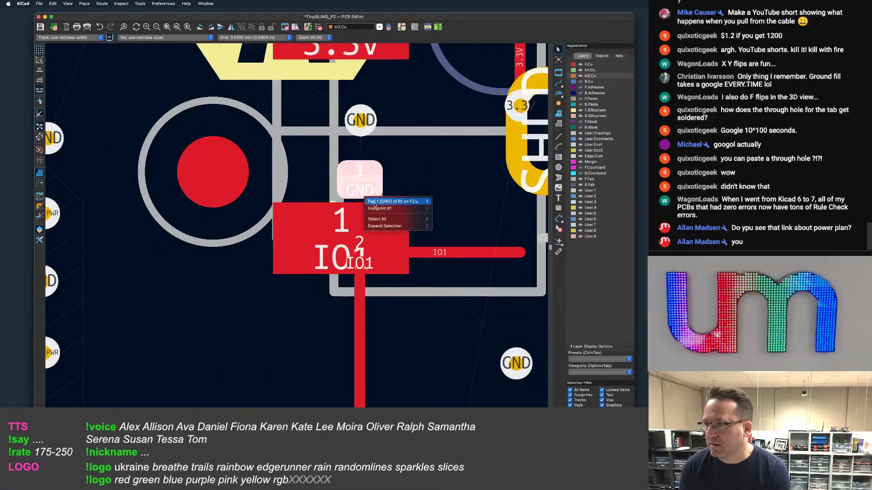
click(366, 204)
click(368, 205)
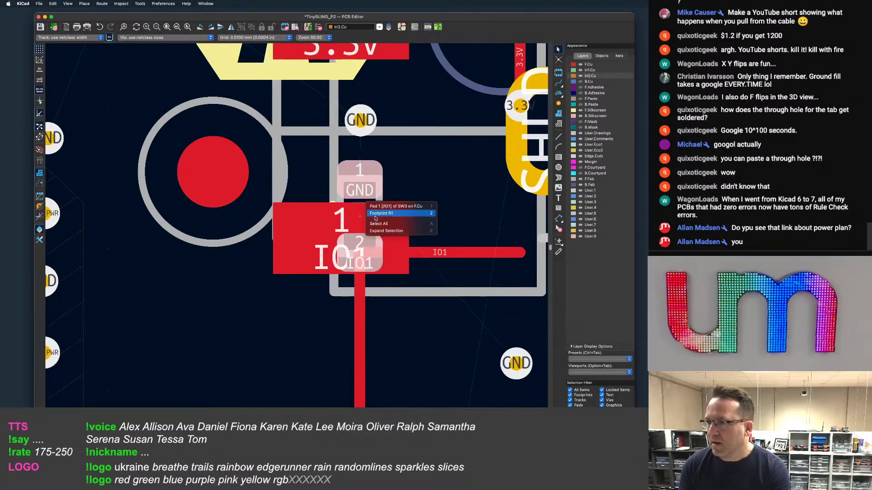
click(379, 214)
scroll(346, 225, down, 1)
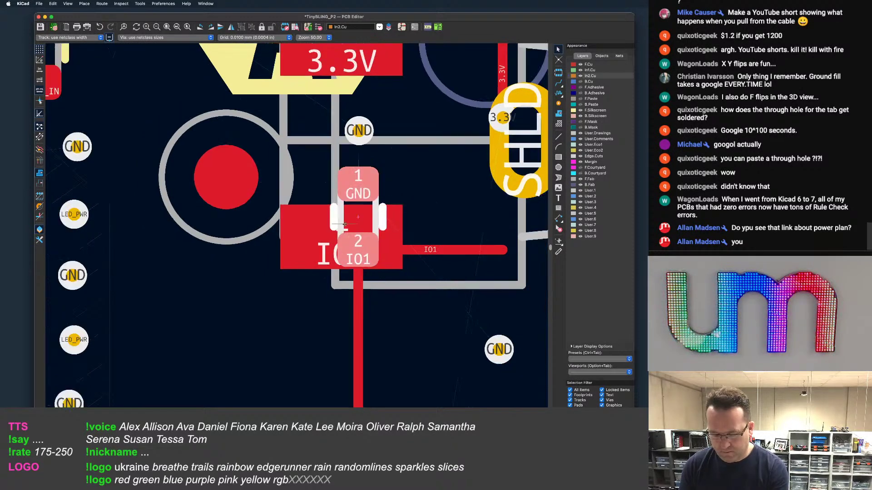
key(m)
middle_drag(331, 327, 358, 260)
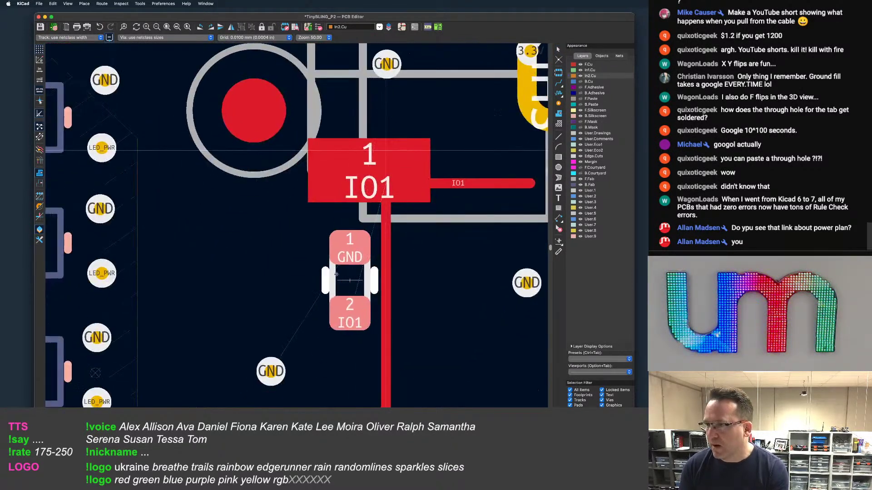
Rotate R1 to lie horizontally and place its pad 2 on the vertical IO1 track below connector A's pad 1
key(r)
key(r)
key(r)
key(r)
scroll(282, 257, down, 1)
key(r)
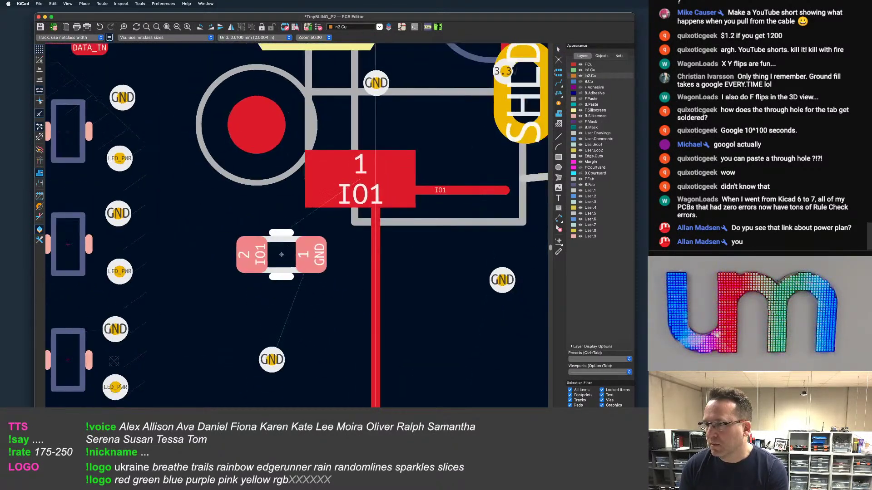
key(r)
key(r)
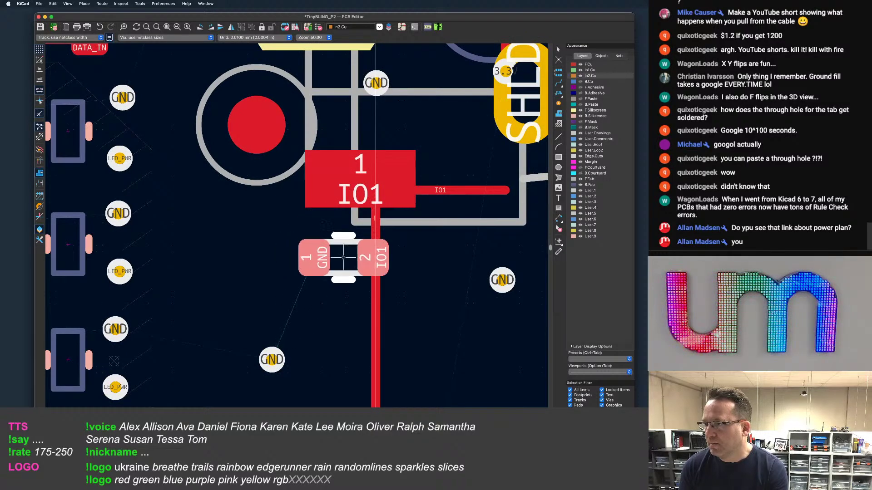
scroll(340, 256, down, 3)
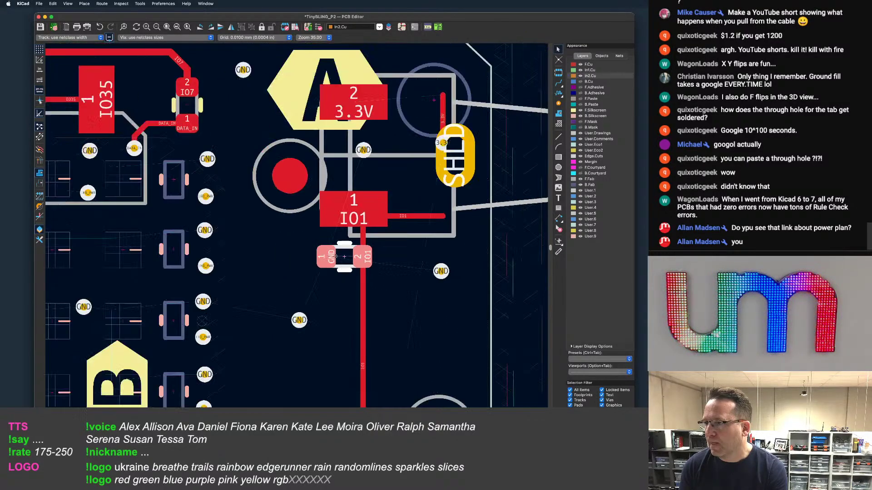
scroll(316, 248, up, 3)
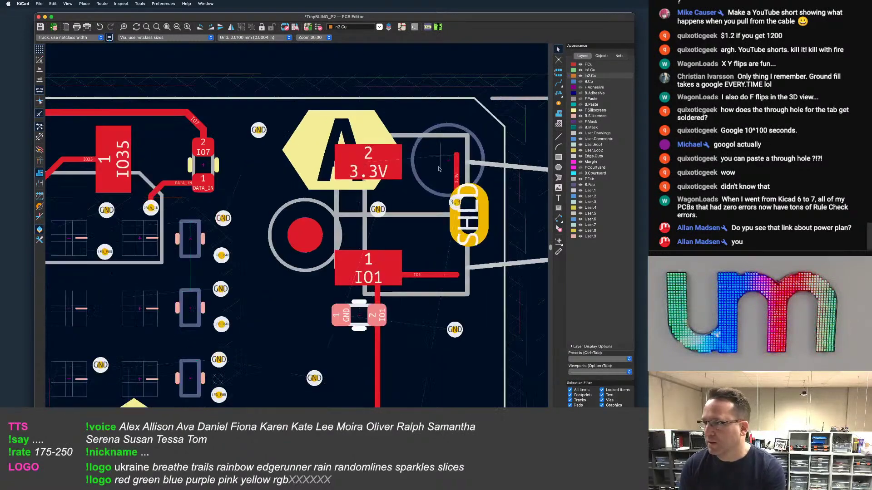
Move the GND via from between connector A's pads to below the nearby edge GND via, and move the A label outside the board outline
click(447, 180)
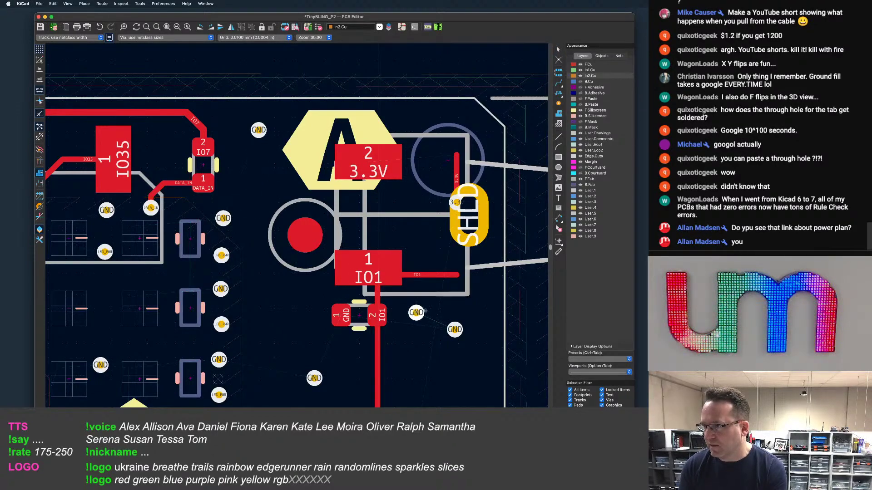
scroll(416, 313, down, 3)
scroll(409, 194, up, 3)
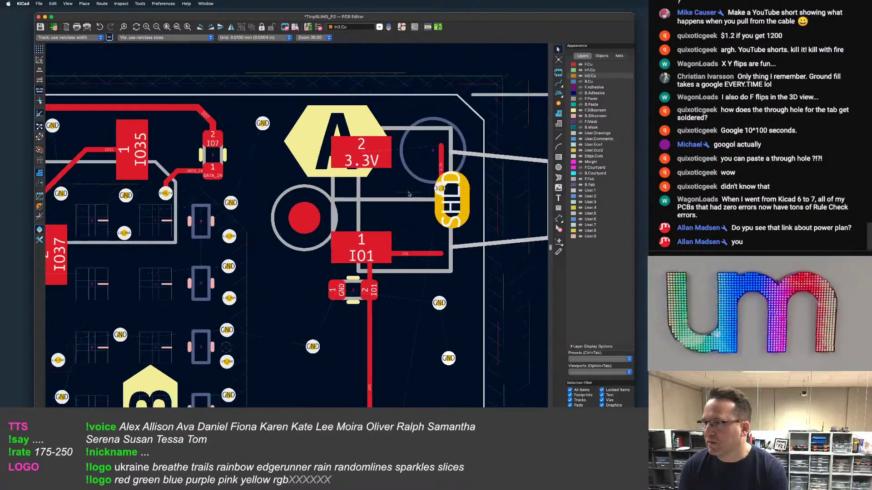
scroll(402, 191, up, 1)
drag(294, 145, 442, 294)
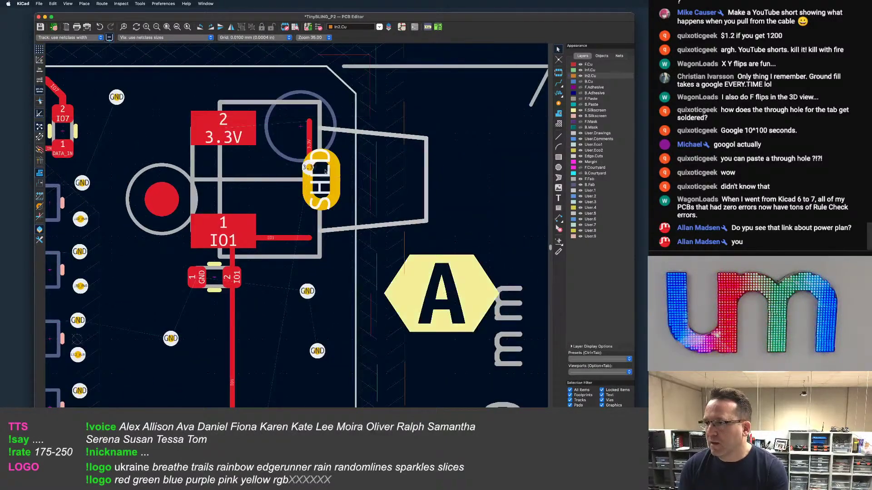
Move the short 3.3V track and its via from the SHLD pad onto connector A's pad 2
click(312, 145)
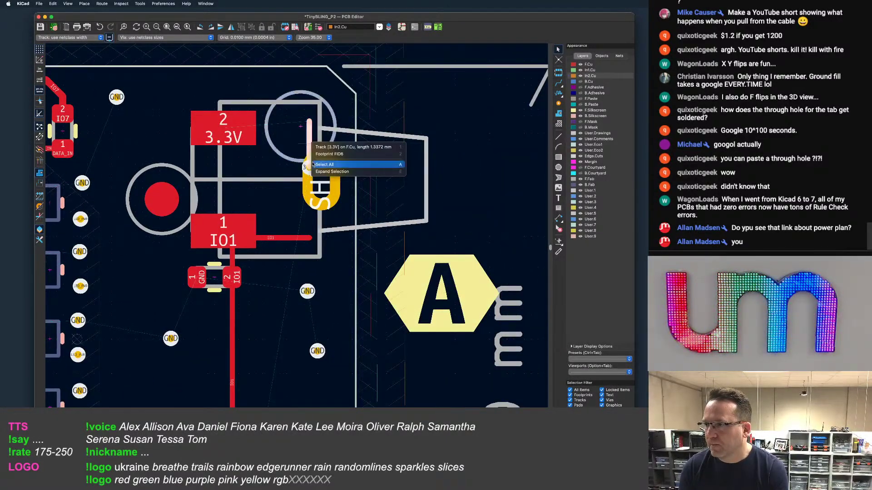
click(321, 151)
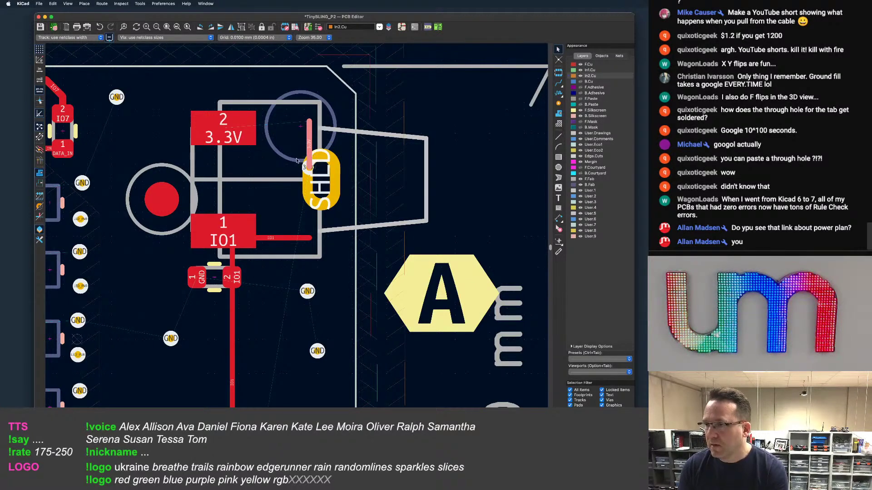
scroll(296, 160, up, 1)
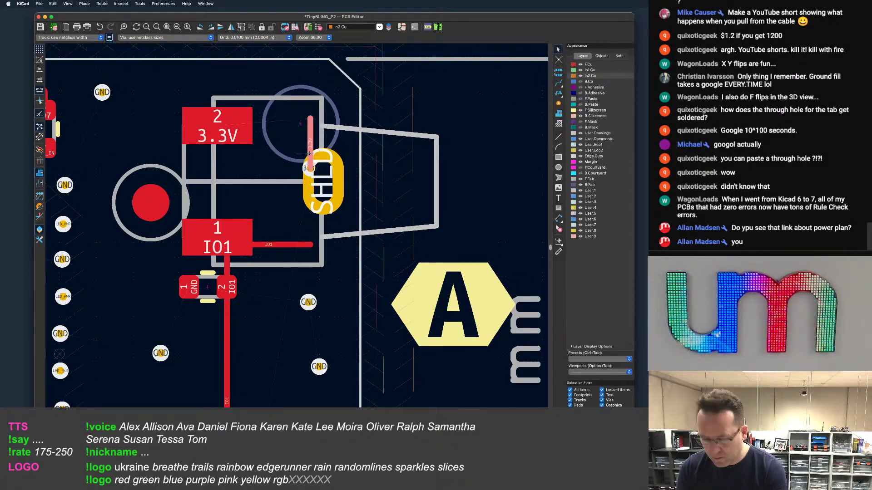
key(m)
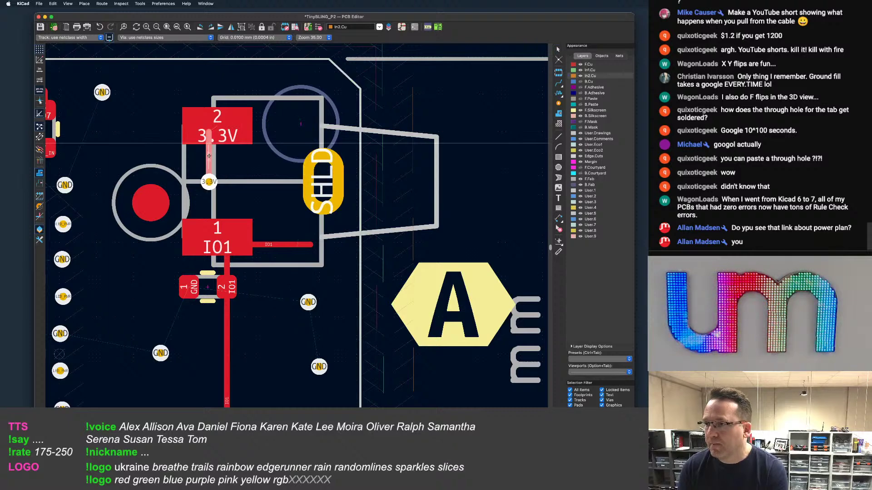
click(218, 152)
Shorten the 3.3V track by pulling its via up close beneath connector A's pad 2
scroll(218, 163, up, 2)
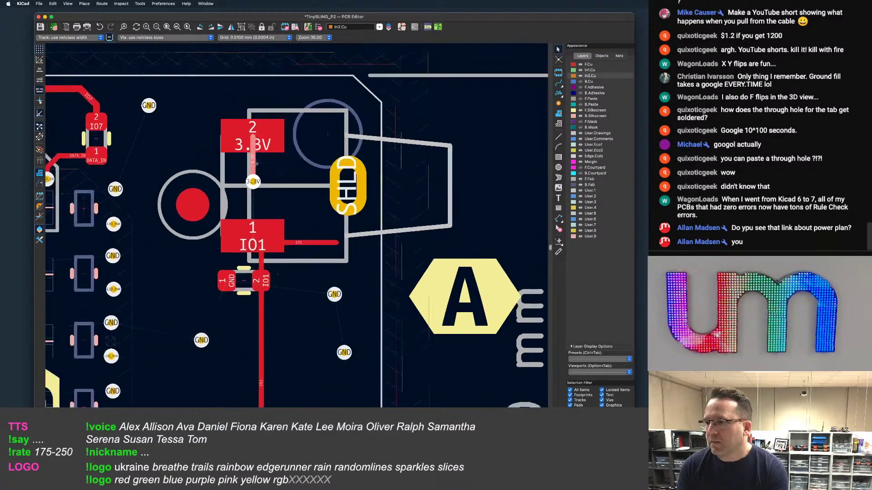
click(255, 191)
key(d)
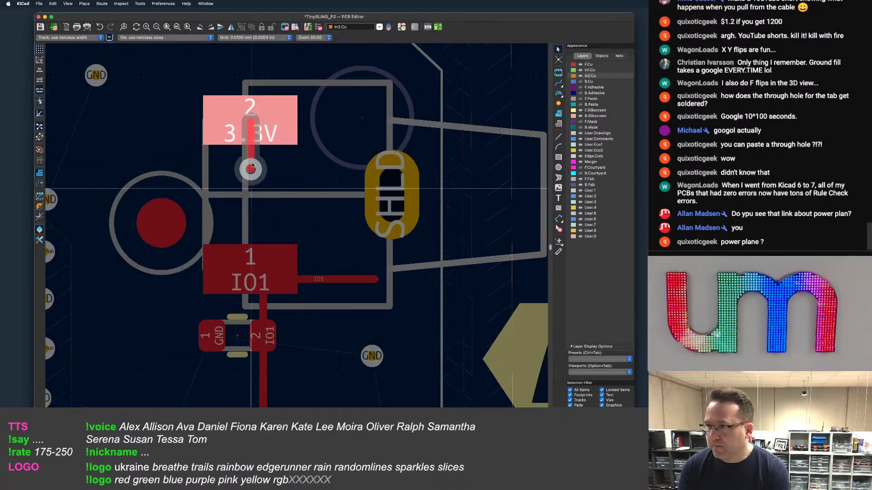
click(251, 168)
scroll(251, 166, down, 2)
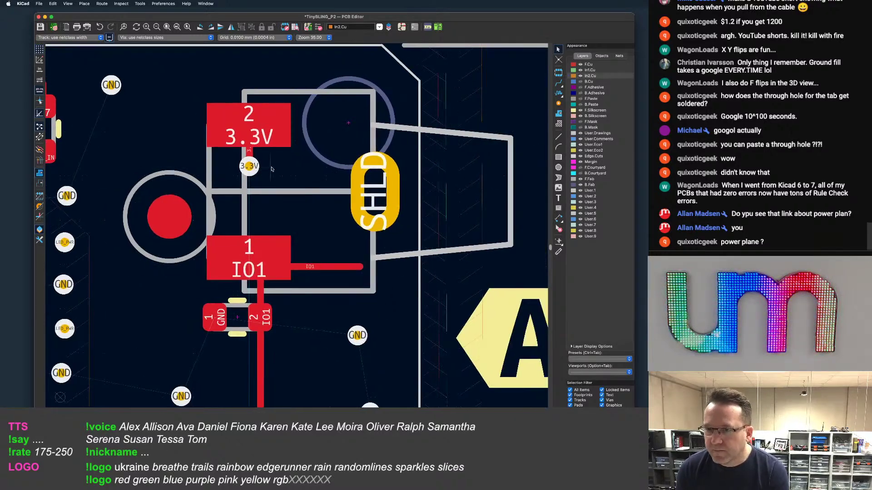
scroll(274, 167, up, 2)
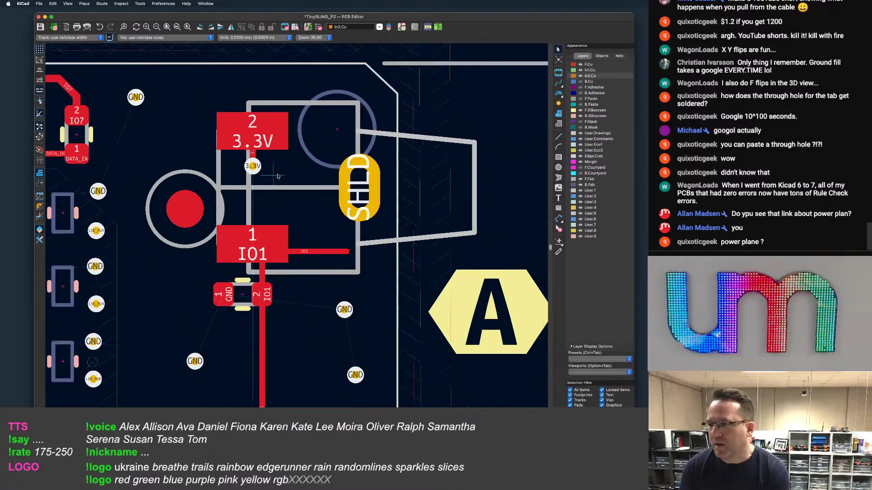
Move the front fiducial beside connector A up so that it sits next to the connector's pad 2
scroll(333, 155, down, 7)
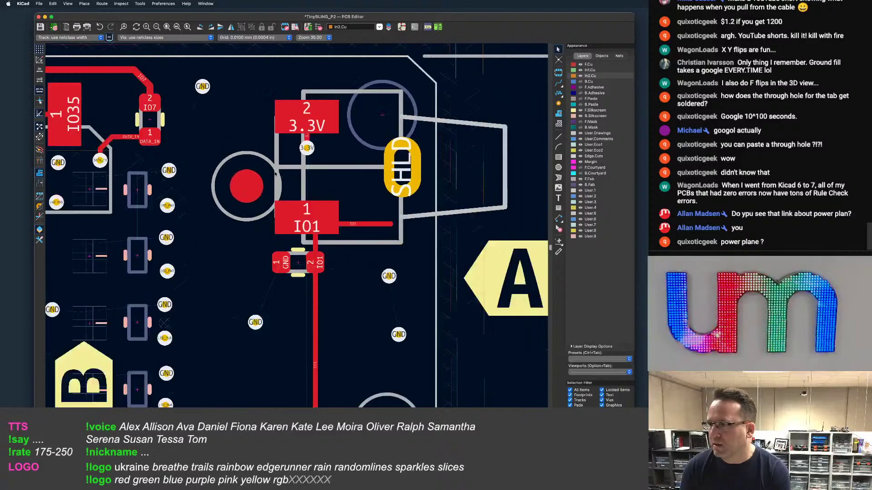
scroll(321, 157, up, 4)
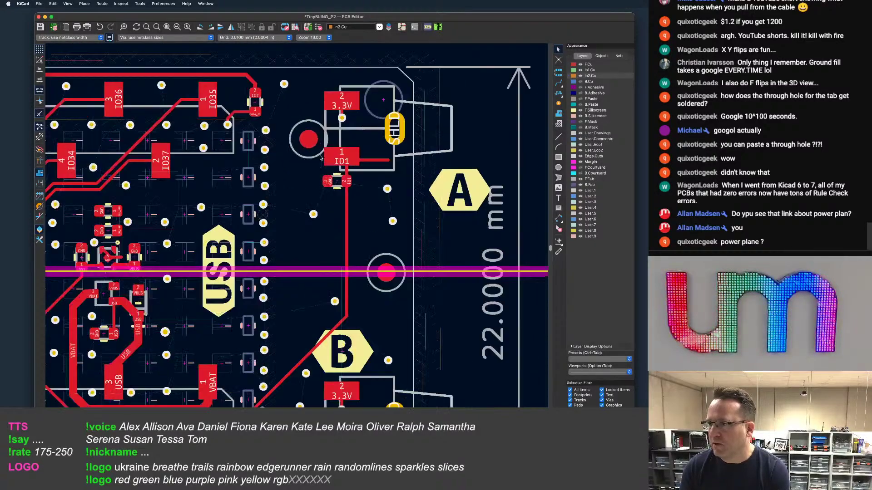
click(317, 187)
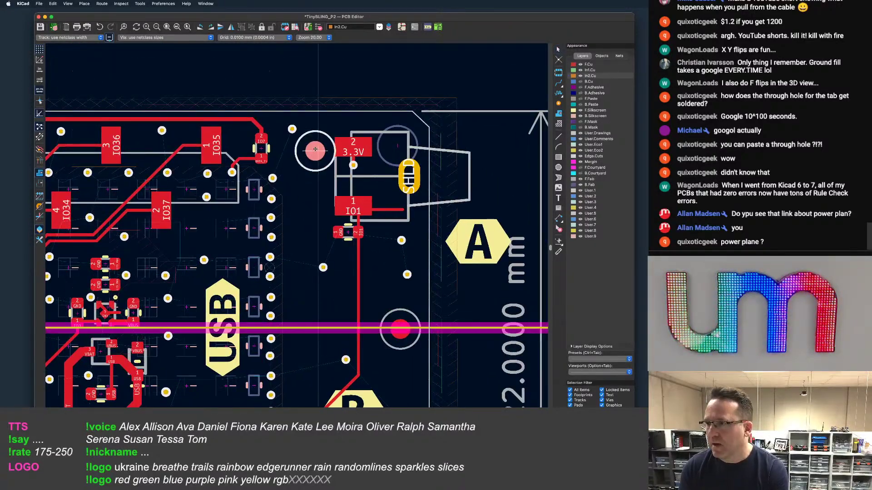
scroll(318, 188, up, 2)
scroll(303, 179, up, 3)
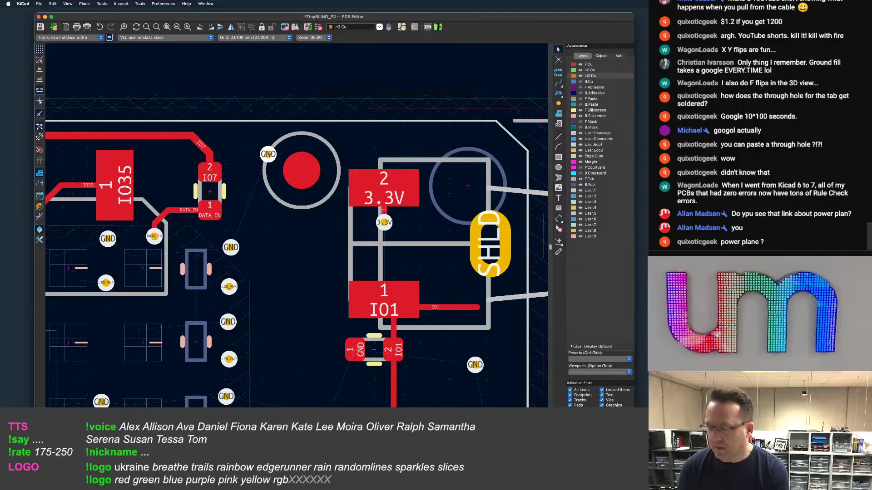
Move the GND via beside the fiducial to above connector A, and the GND via below R1 to beside R1's pad 1
scroll(369, 189, down, 2)
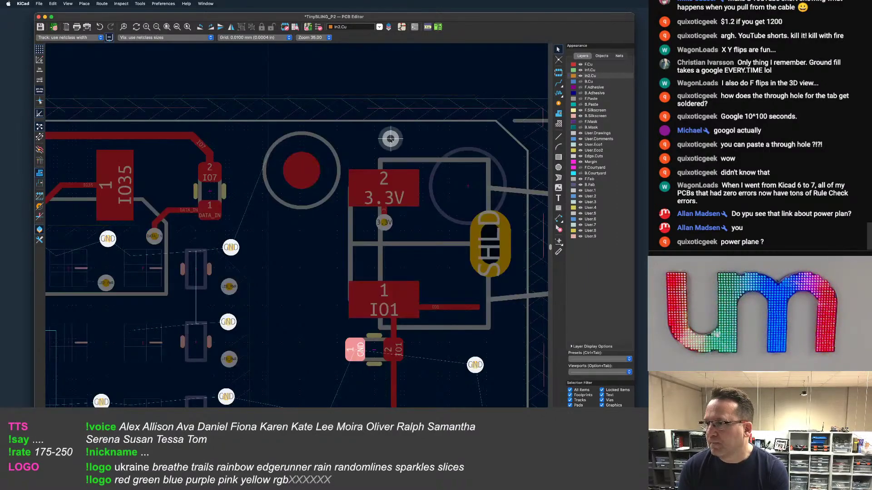
scroll(368, 190, down, 3)
middle_drag(382, 272, 362, 217)
scroll(346, 197, up, 5)
scroll(347, 198, down, 5)
scroll(362, 217, up, 5)
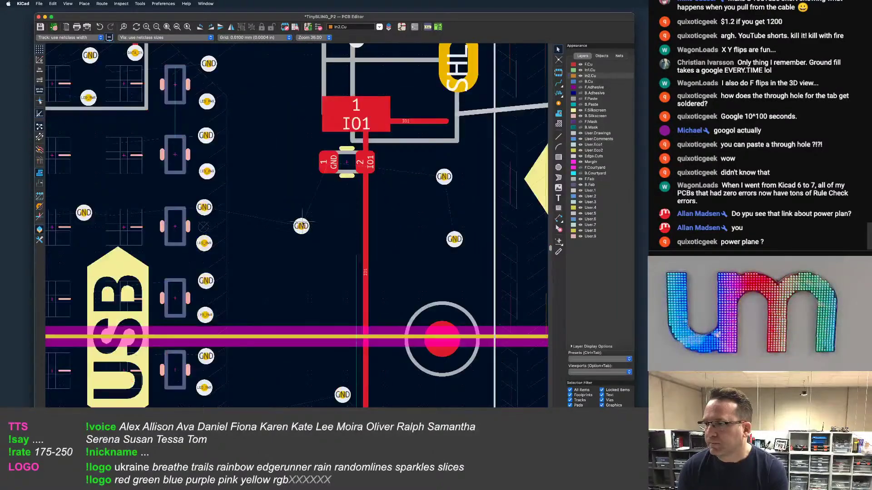
scroll(305, 167, down, 2)
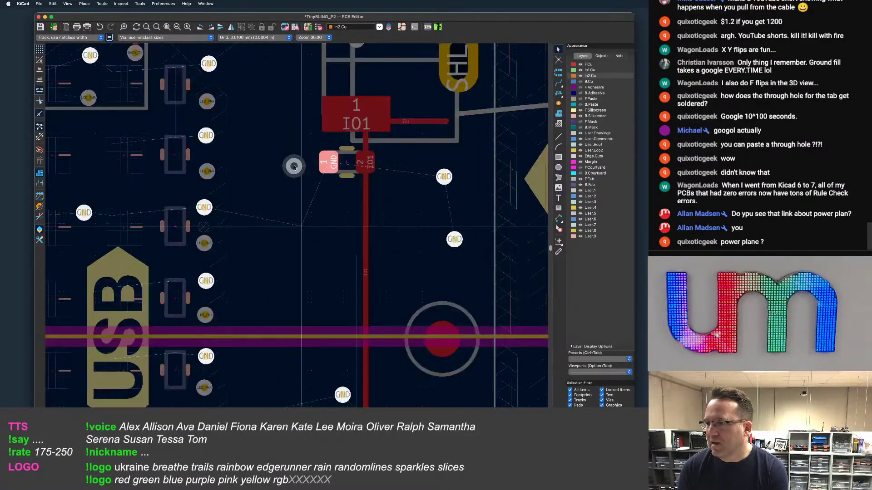
scroll(306, 167, down, 2)
scroll(305, 167, up, 4)
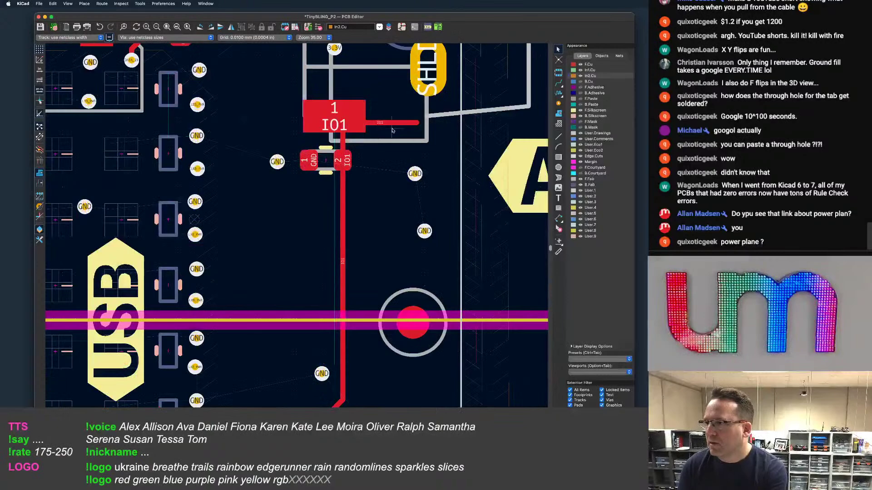
Delete the leftover IO1 track stub on connector A's pad 1, and place R1 vertically between that pad and the via column
scroll(336, 157, down, 1)
scroll(337, 157, up, 2)
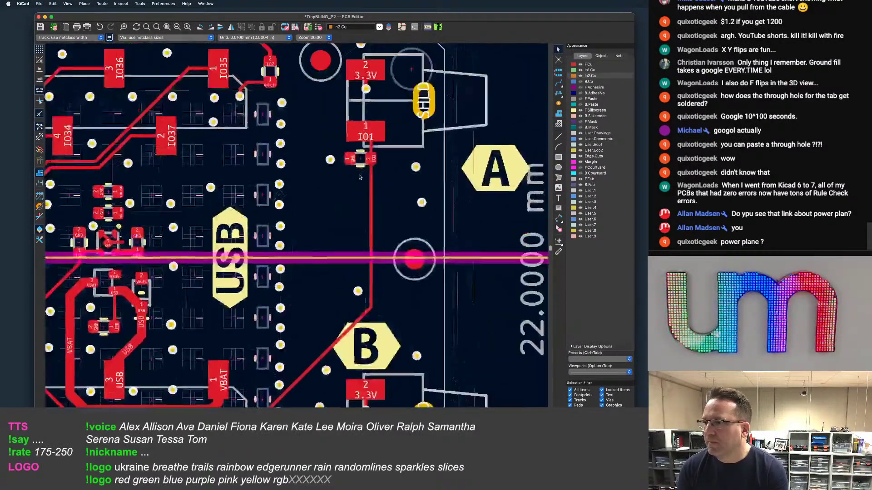
click(349, 189)
scroll(350, 189, down, 5)
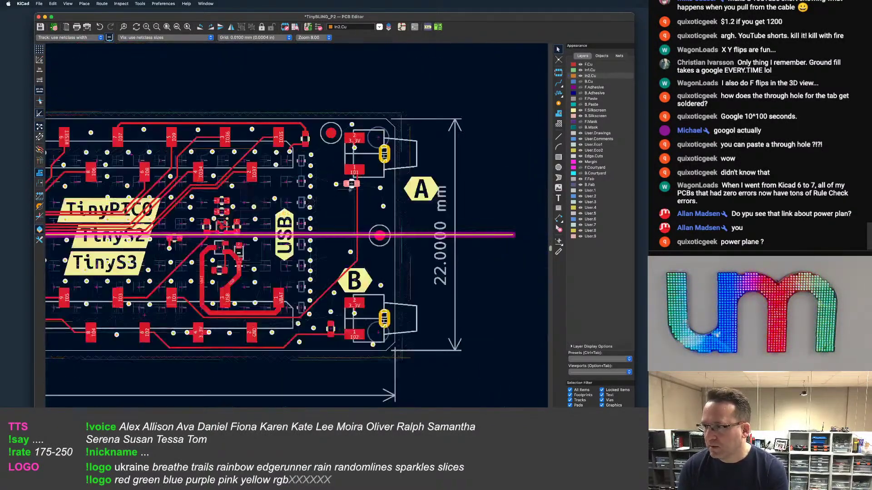
scroll(352, 188, up, 3)
key(m)
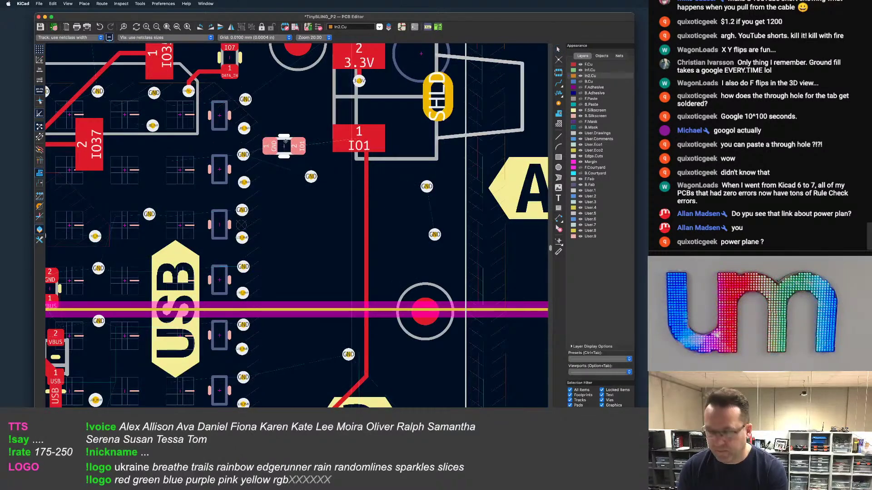
key(r)
key(r)
key(r)
key(r)
key(r)
key(r)
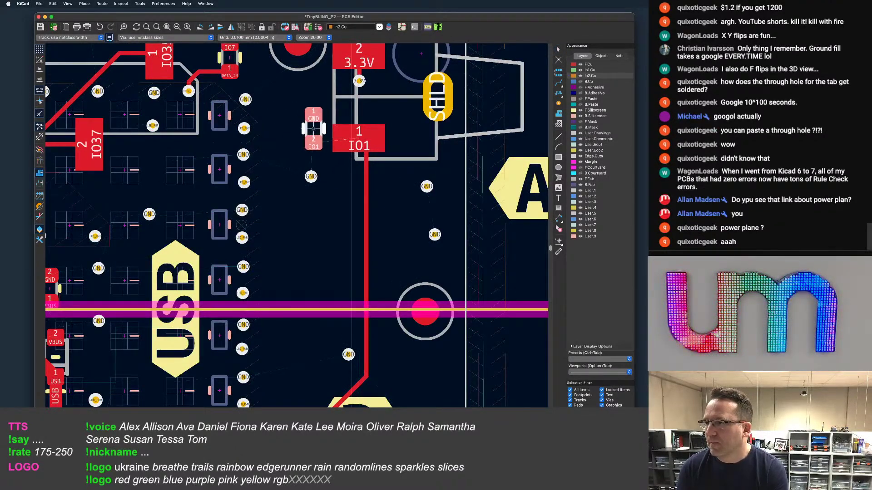
click(305, 123)
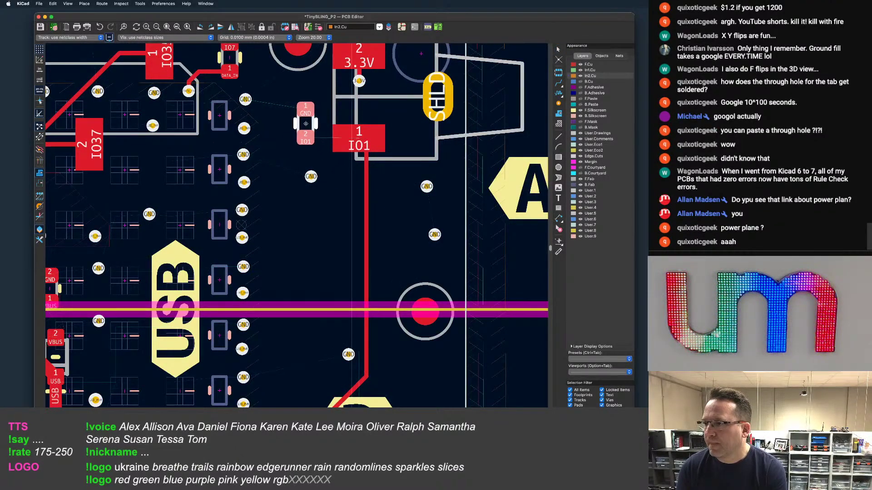
Reattach the upper end of the IO1 track to R1's pad 2 and shift its vertical segment toward the via column
click(365, 168)
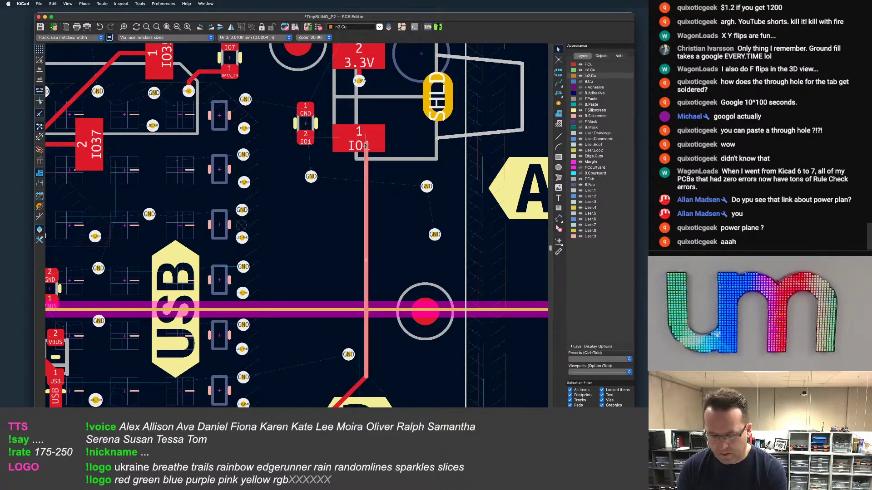
drag(365, 146, 307, 141)
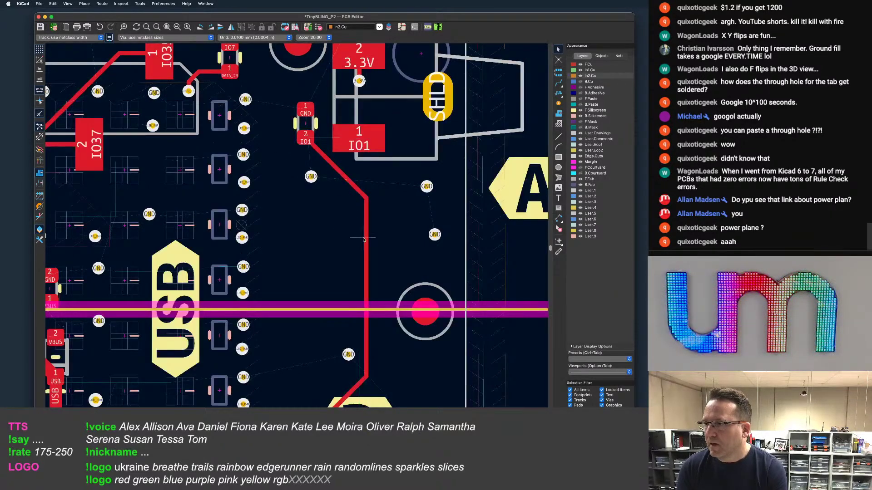
key(d)
mouse_move(305, 237)
middle_down()
mouse_move(296, 237)
mouse_move(325, 178)
middle_up()
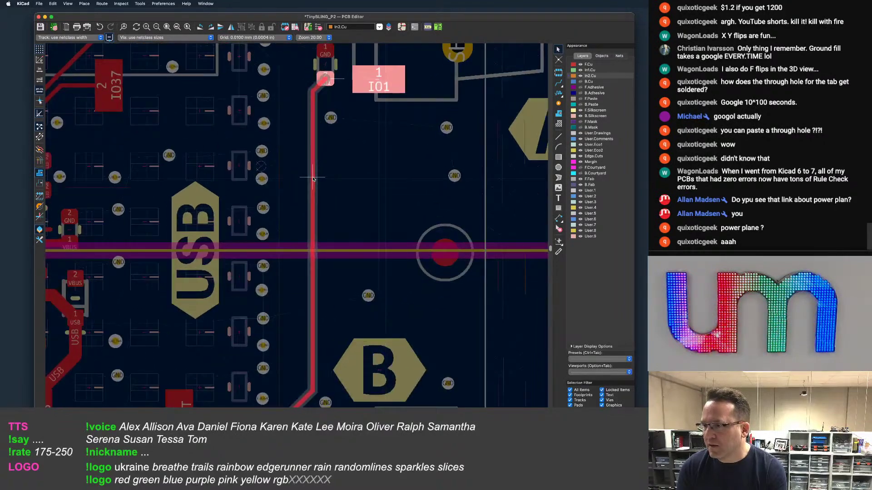
click(313, 178)
scroll(342, 191, up, 2)
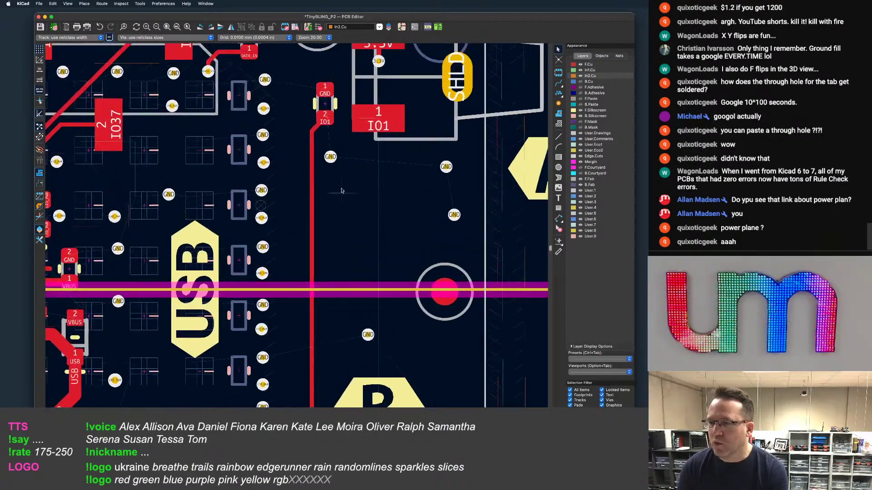
Route a straight IO1 track on F.Cu from R1's pad 2 to connector A's pad 1
scroll(341, 191, up, 4)
key(x)
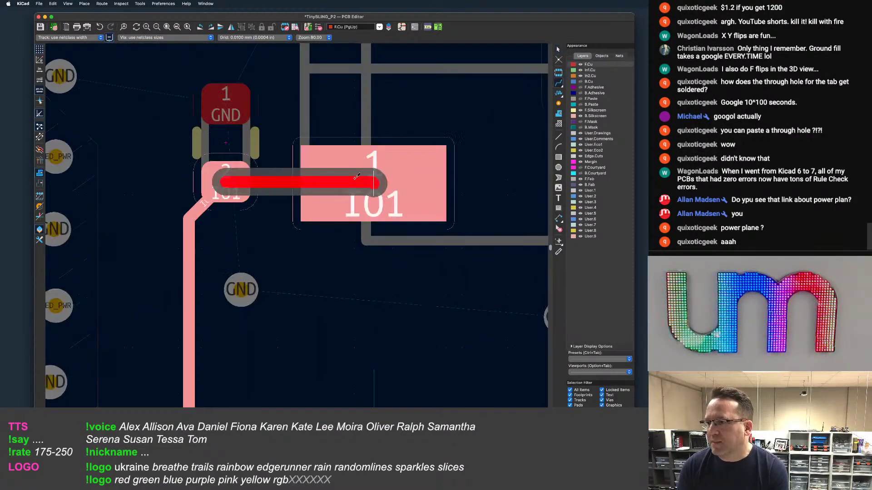
click(374, 182)
key(Escape)
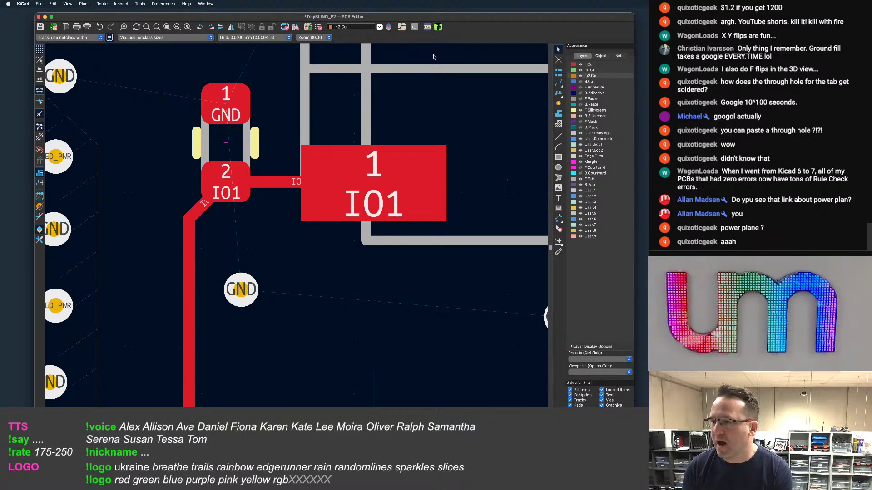
Shift the vertical IO1 track slightly closer to the via column and adjust its diagonal corner below R1's pad 2
scroll(276, 209, left, 5)
mouse_move(258, 207)
mouse_down()
mouse_move(245, 194)
mouse_move(255, 210)
mouse_up()
scroll(258, 213, down, 8)
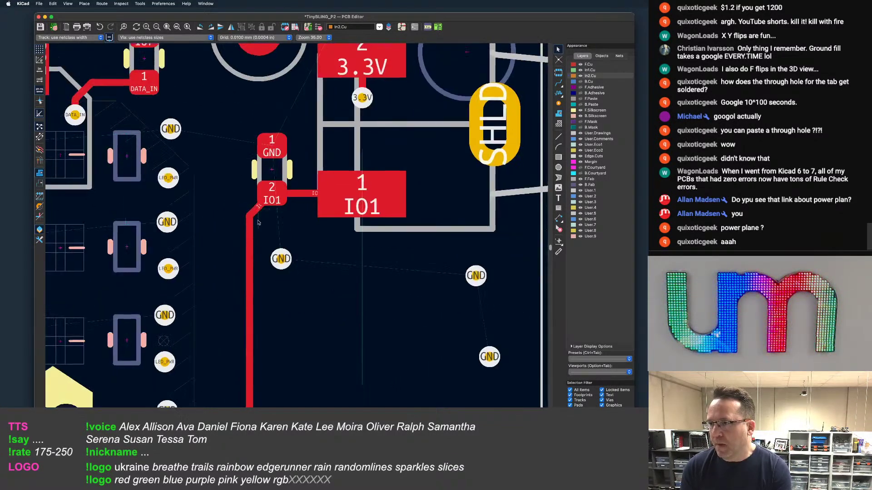
scroll(273, 228, up, 2)
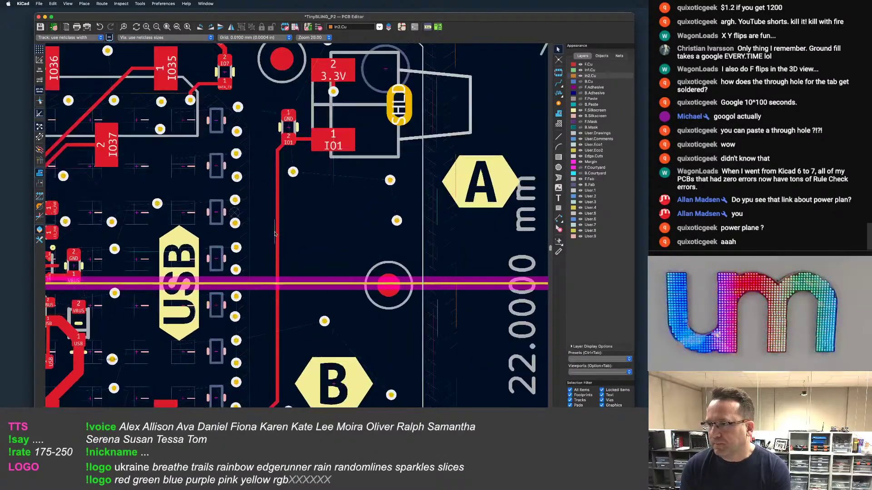
drag(277, 231, 268, 233)
scroll(291, 176, up, 3)
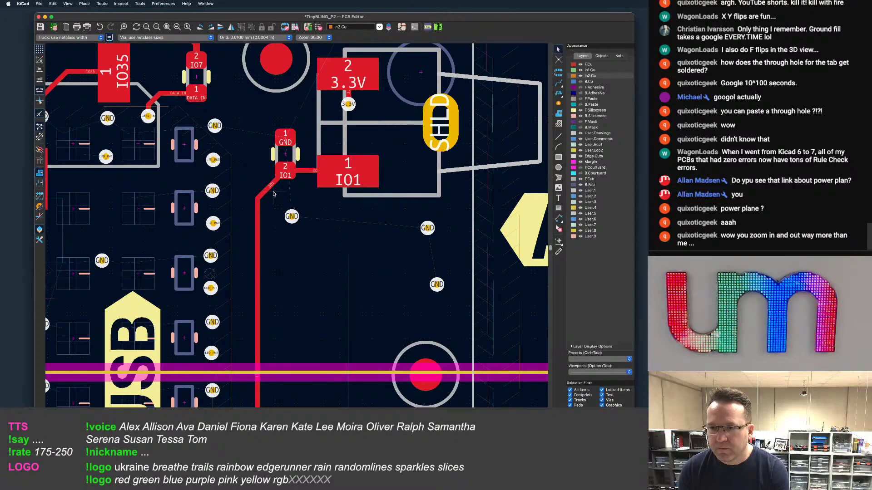
scroll(274, 190, up, 3)
drag(258, 189, 237, 172)
scroll(236, 171, down, 5)
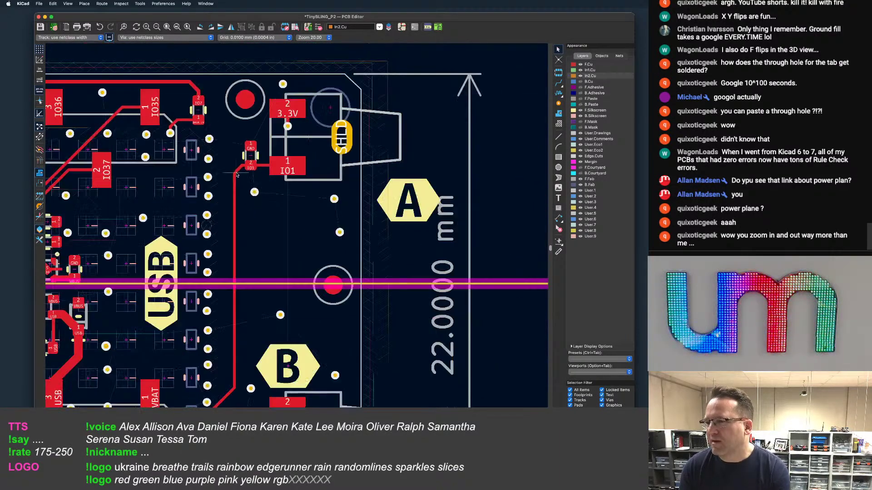
Move the A label inside the board directly below connector A, and align the B label vertically with it above connector B
scroll(252, 178, down, 2)
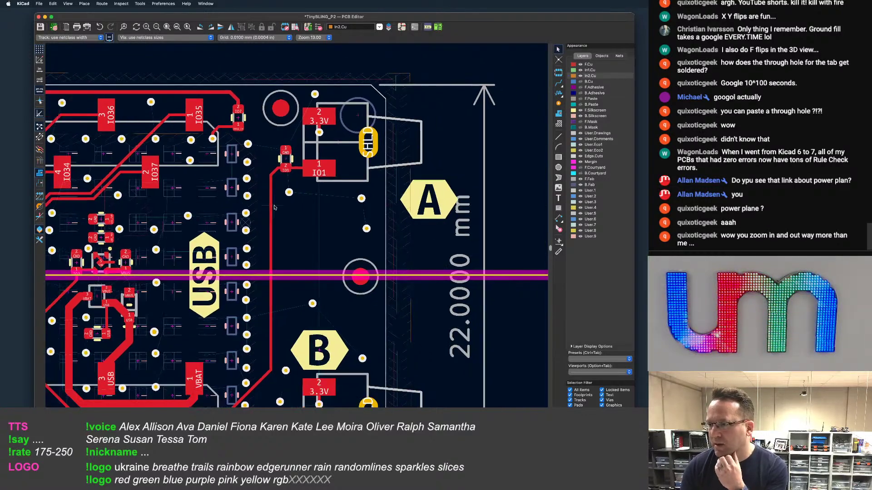
scroll(270, 178, up, 1)
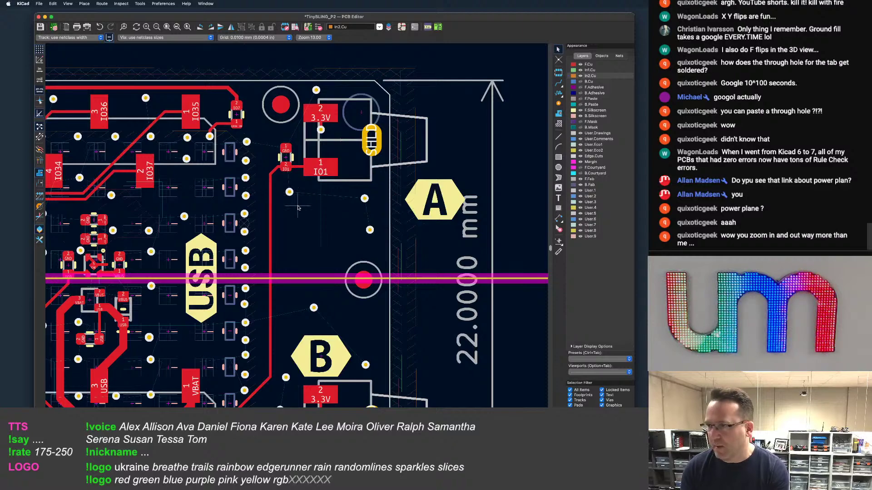
scroll(278, 214, down, 3)
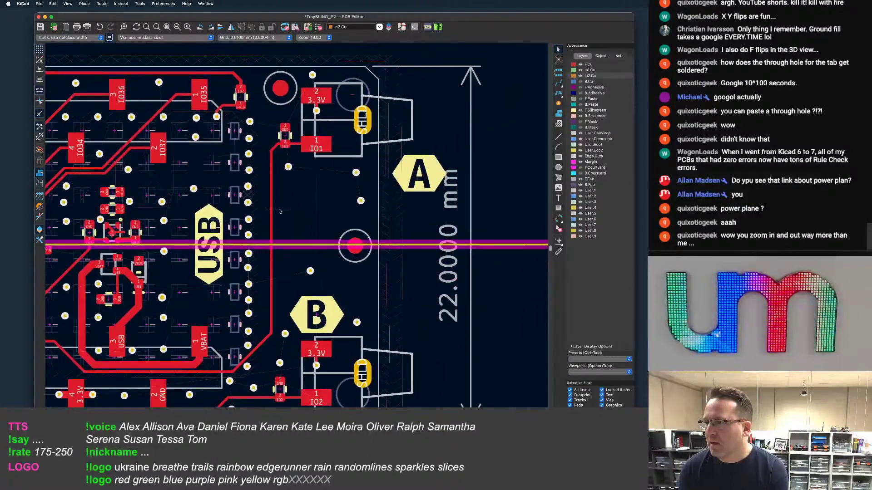
click(418, 175)
drag(418, 175, 326, 181)
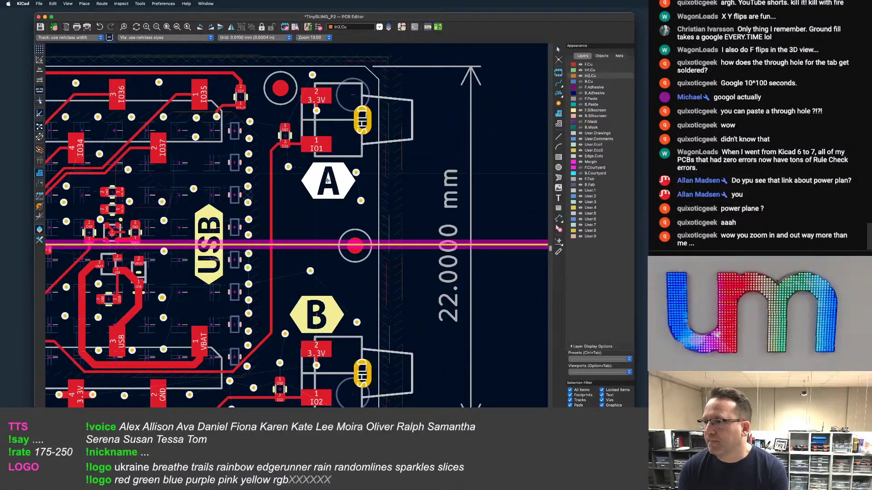
click(334, 321)
drag(334, 321, 332, 311)
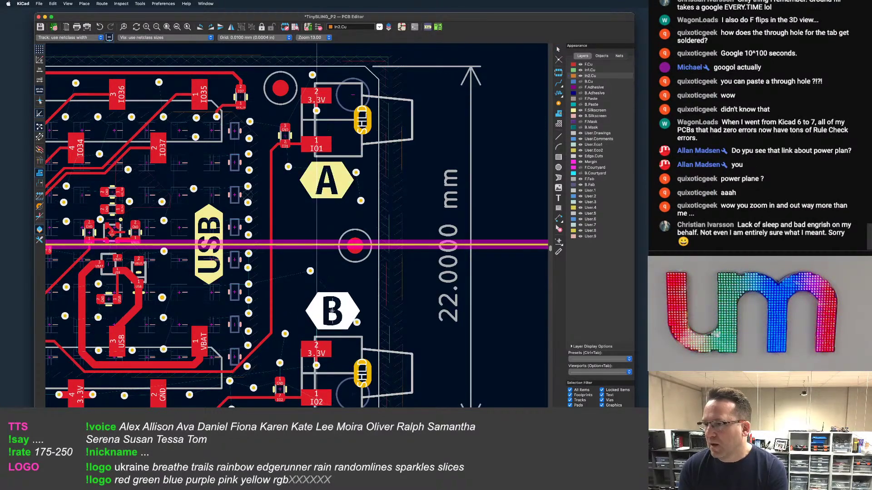
Save the board and run the design rules check with all zones refilled
scroll(332, 311, down, 3)
key(super+s)
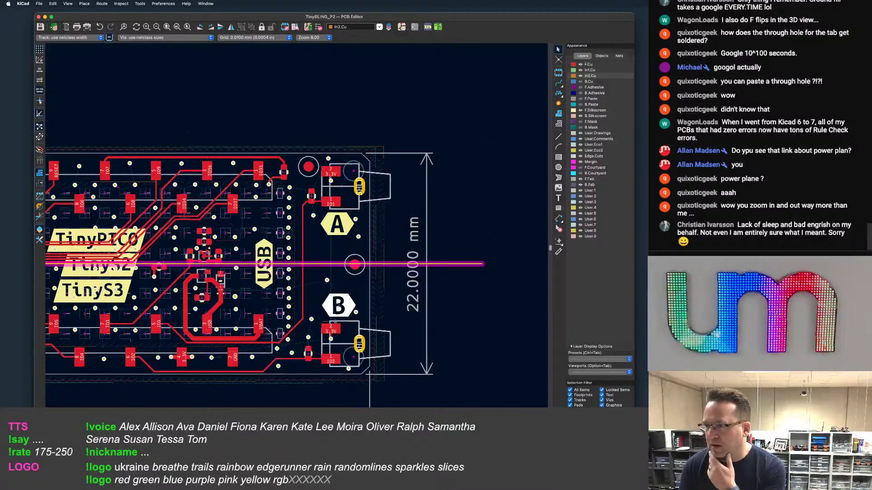
scroll(335, 321, down, 3)
scroll(375, 287, left, 3)
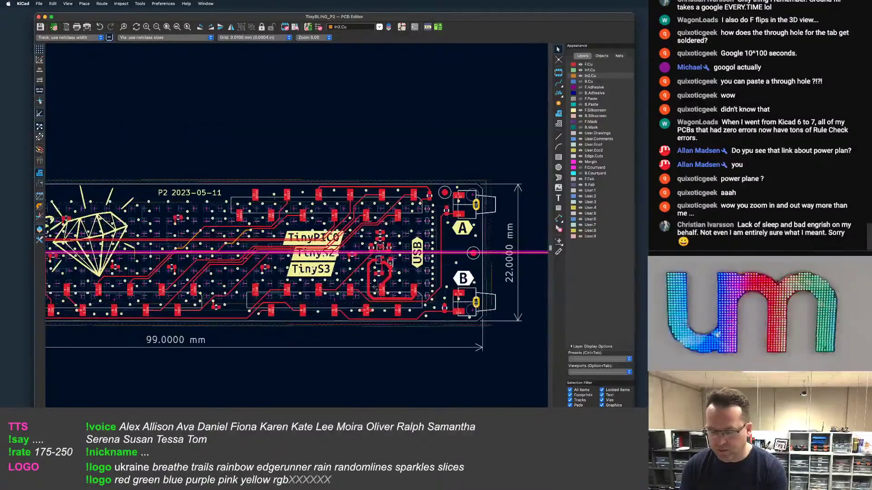
click(319, 28)
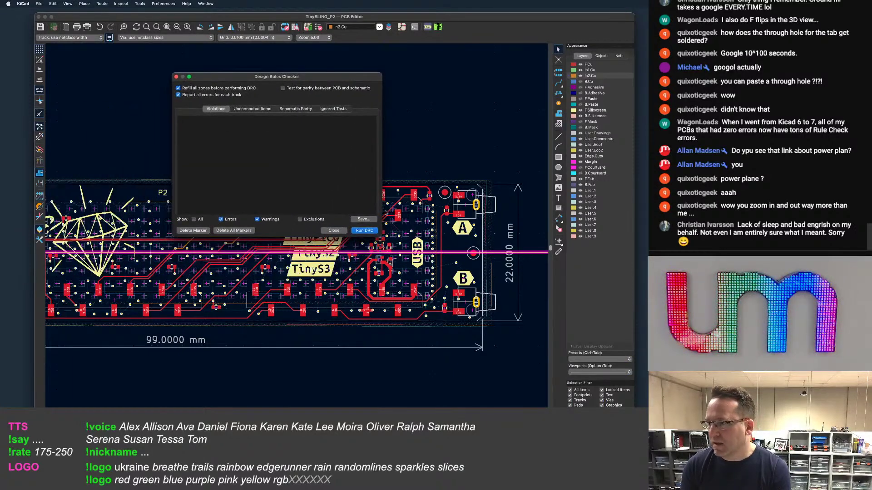
click(364, 232)
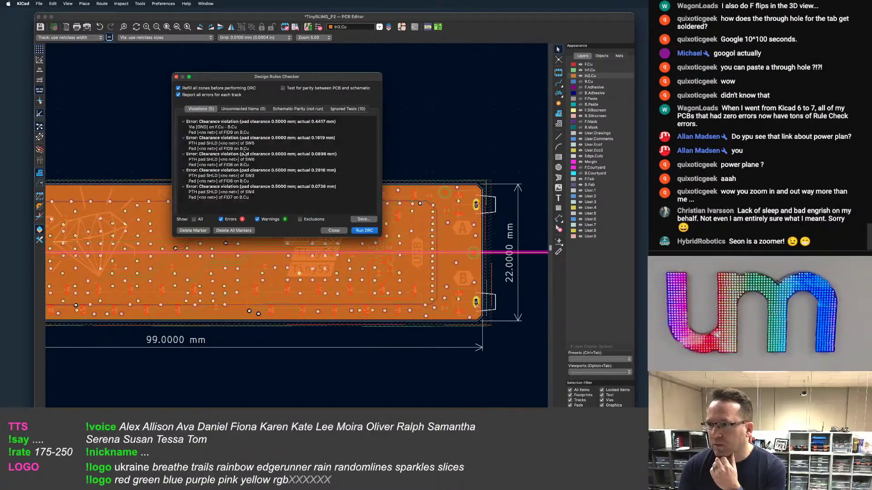
Locate the clearance violation between the GND via and the FID9 pad near connector C's SHLD pad
click(232, 127)
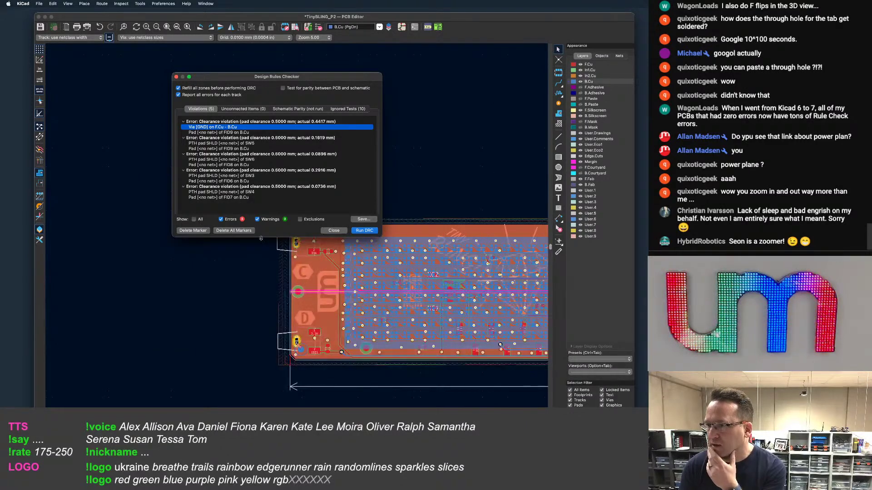
scroll(299, 345, up, 8)
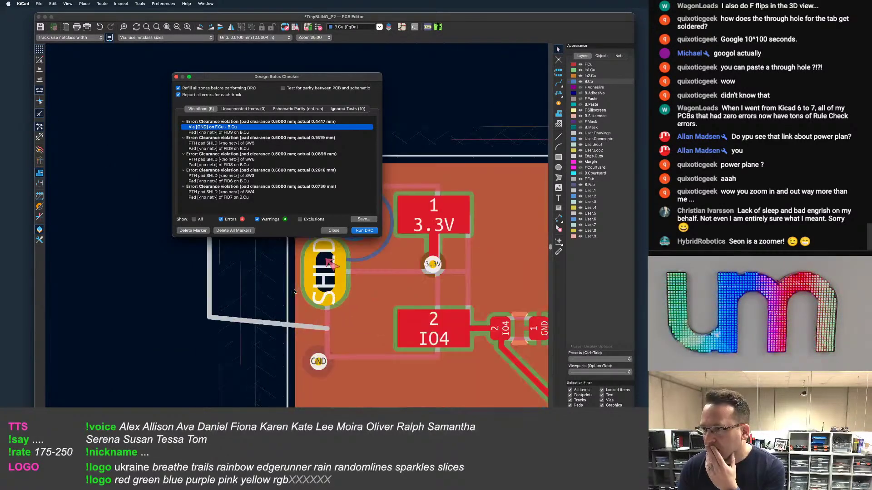
middle_drag(305, 346, 294, 361)
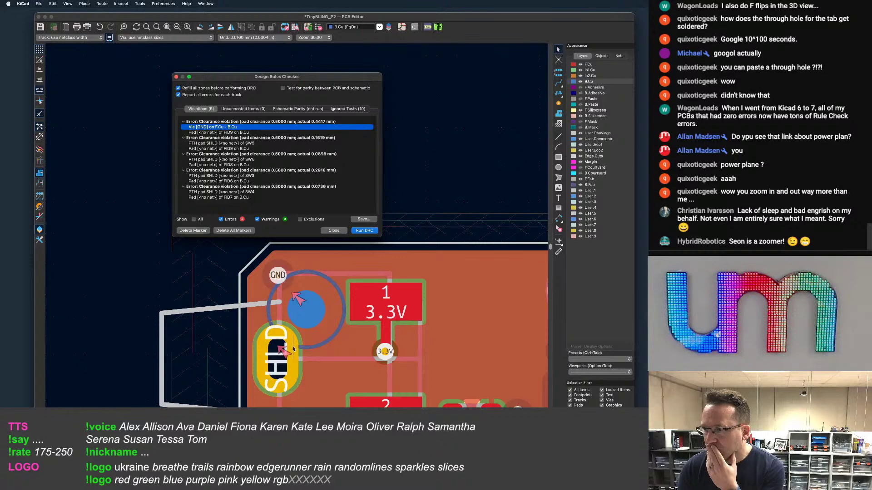
Close the design rules checker and move the FID9 fiducial horizontally inward from connector C's SHLD pad to the edge of the 3.3V pad
scroll(293, 350, down, 5)
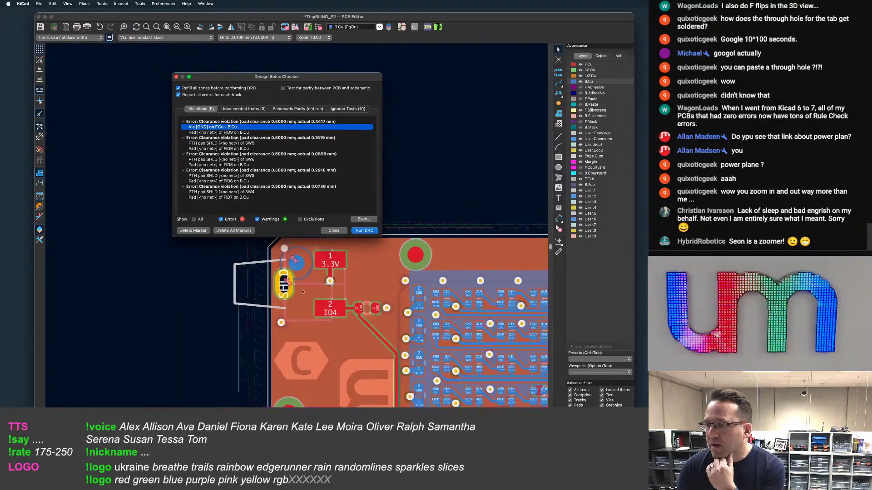
click(334, 230)
scroll(291, 224, up, 3)
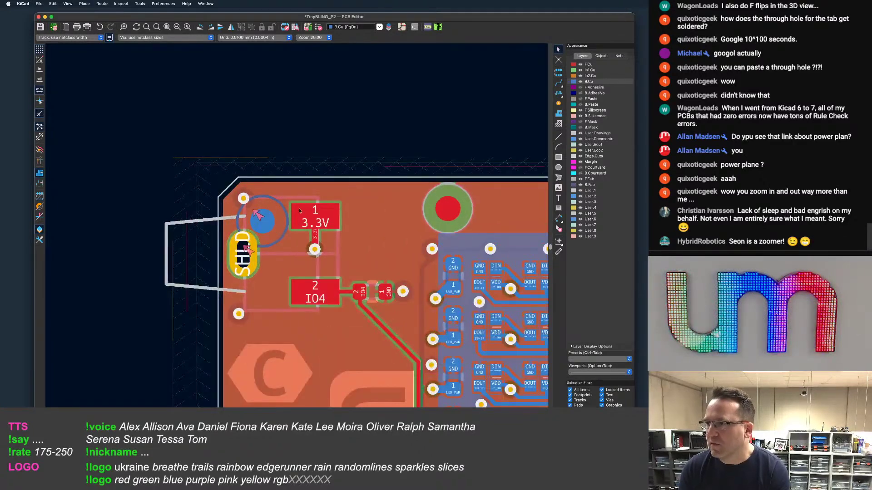
scroll(282, 226, up, 1)
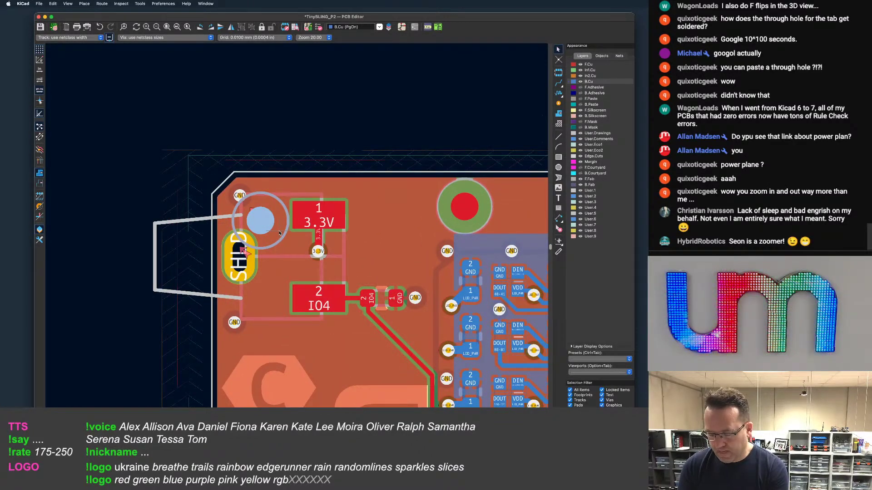
drag(261, 222, 284, 220)
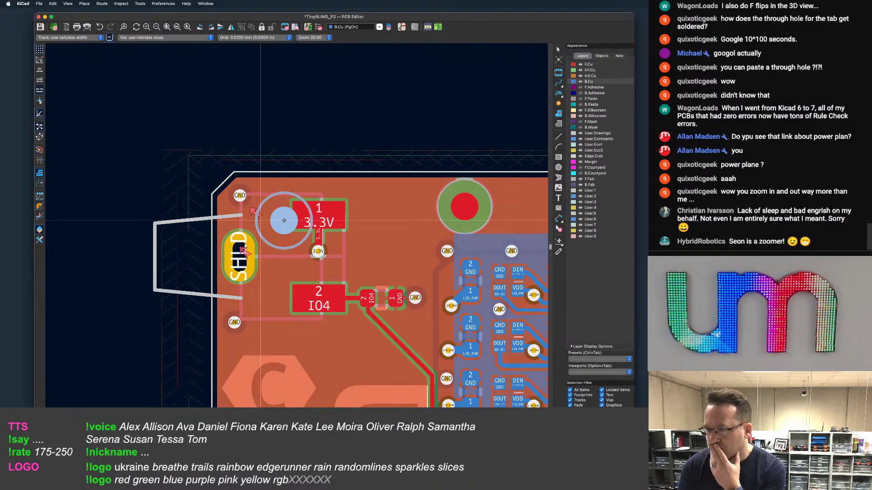
click(284, 221)
key(b)
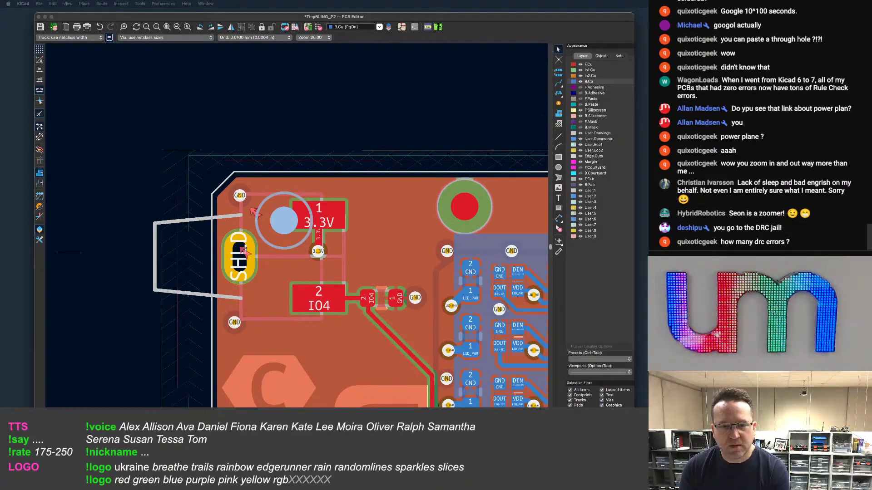
Set the X position of the FID8 fiducial beside connector D to 2.6 mm and save the board
scroll(133, 255, down, 8)
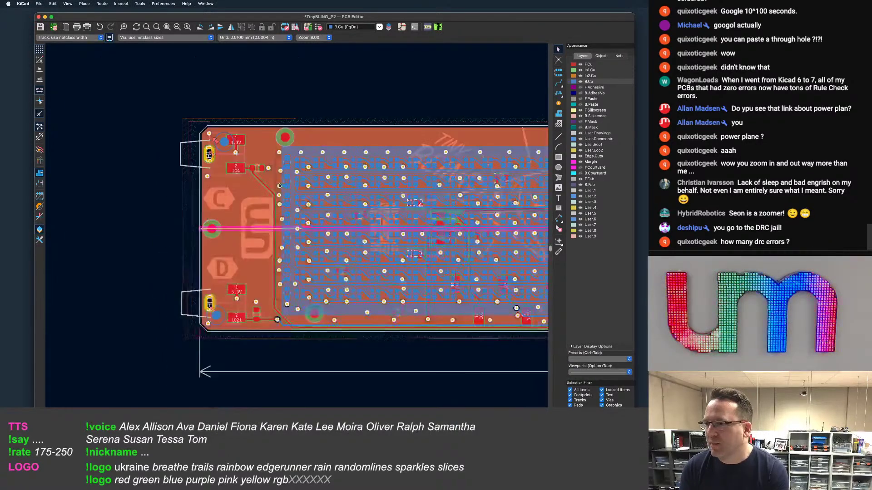
scroll(229, 241, up, 6)
middle_drag(230, 240, 266, 180)
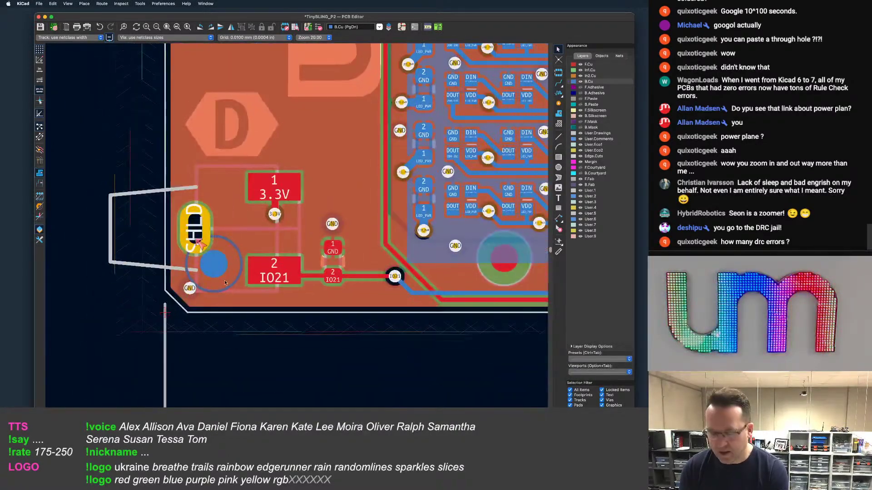
click(213, 264)
key(m)
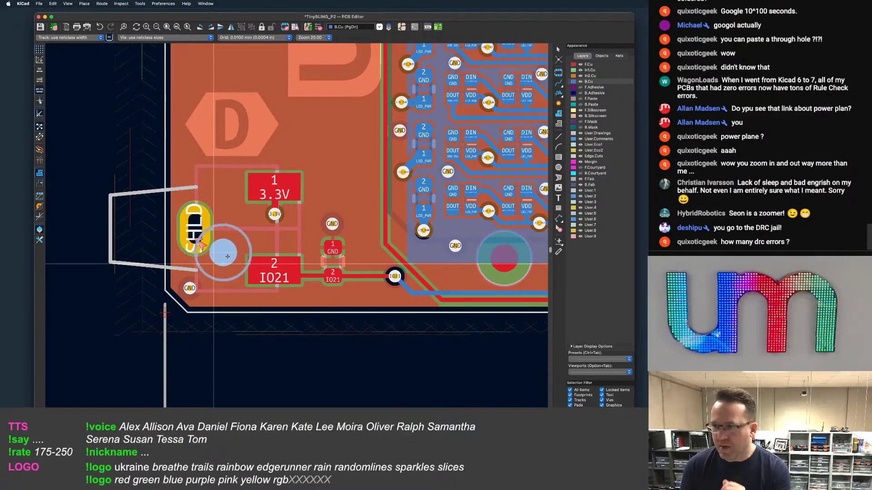
key(Escape)
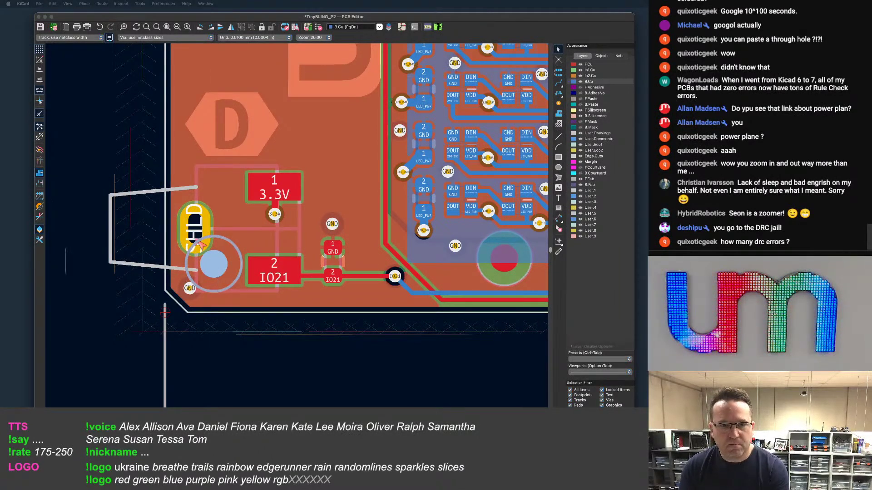
drag(1, 154, 436, 111)
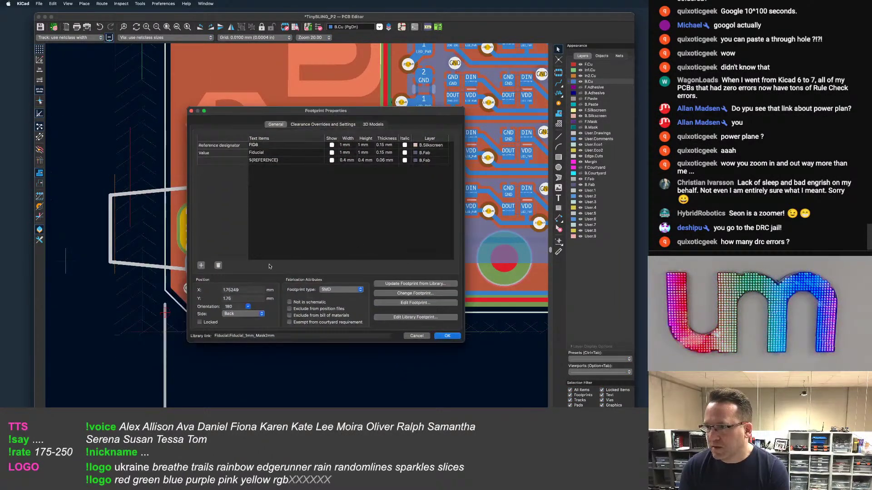
drag(247, 289, 191, 286)
text(2.6)
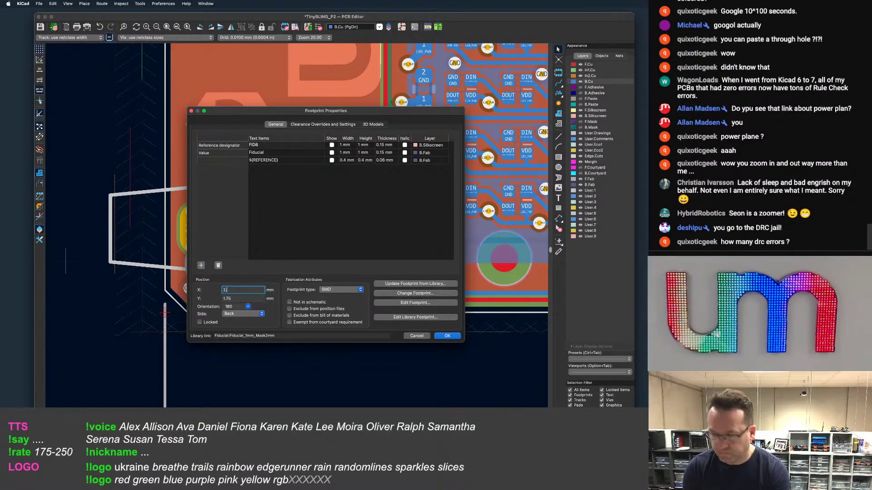
key(Return)
scroll(319, 254, down, 6)
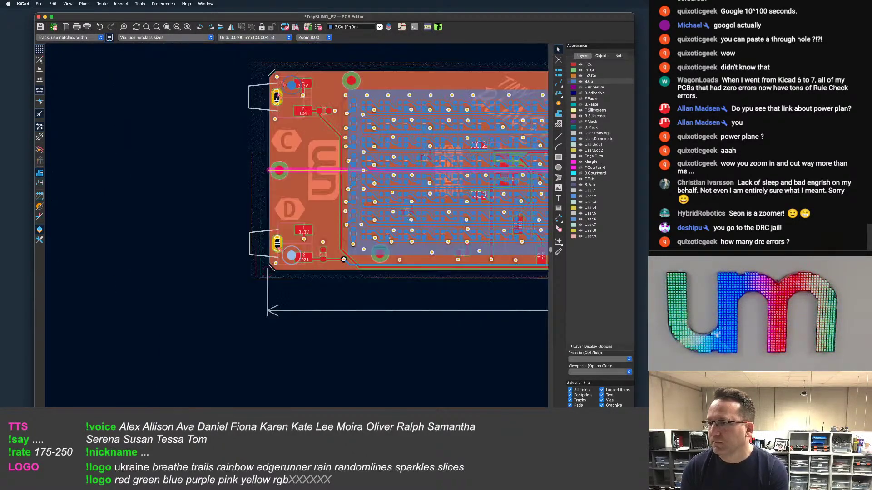
key(super+s)
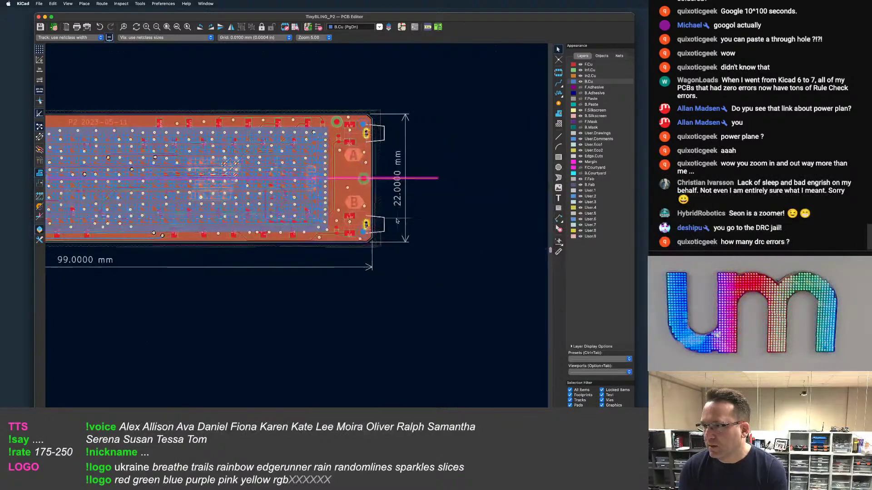
Move the back-side fiducial beside connector B's SHLD pad horizontally inward until it overlaps the IO2 pad
scroll(308, 263, up, 4)
click(313, 255)
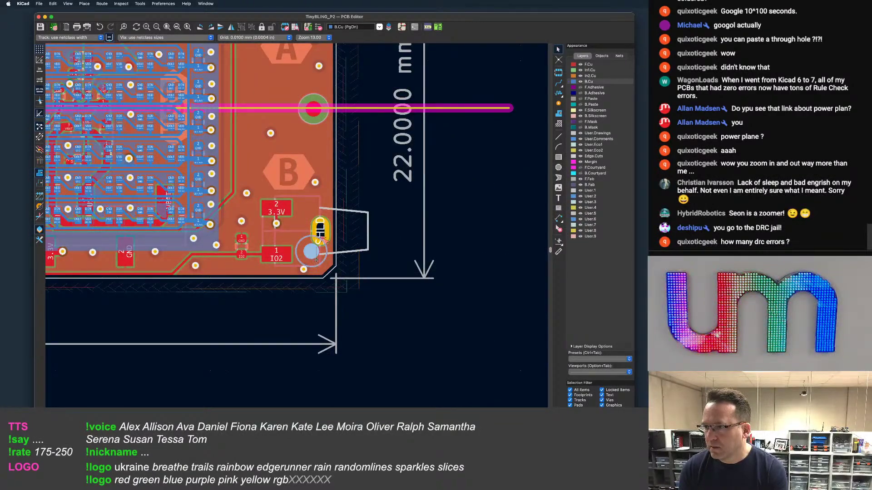
key(m)
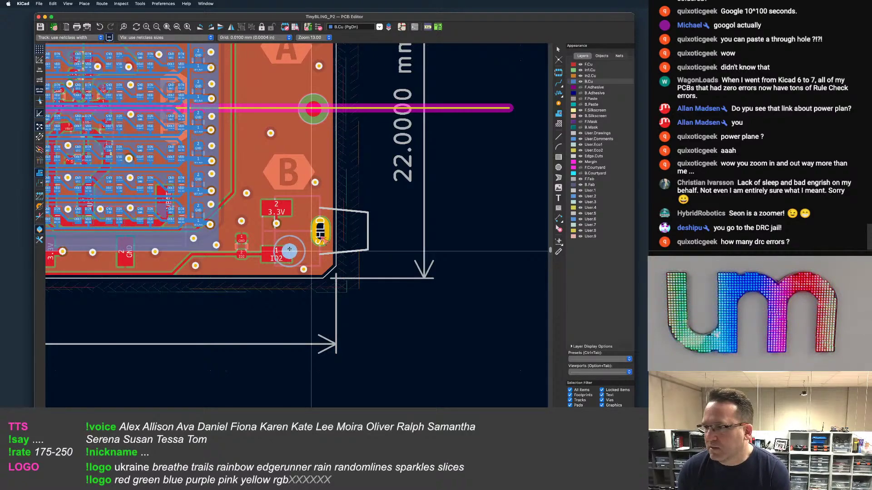
click(292, 248)
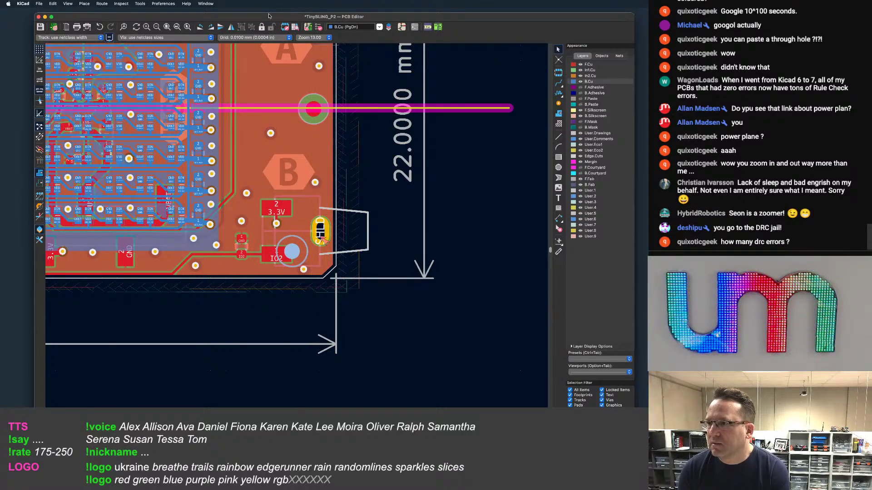
drag(268, 16, 297, 21)
scroll(322, 197, down, 1)
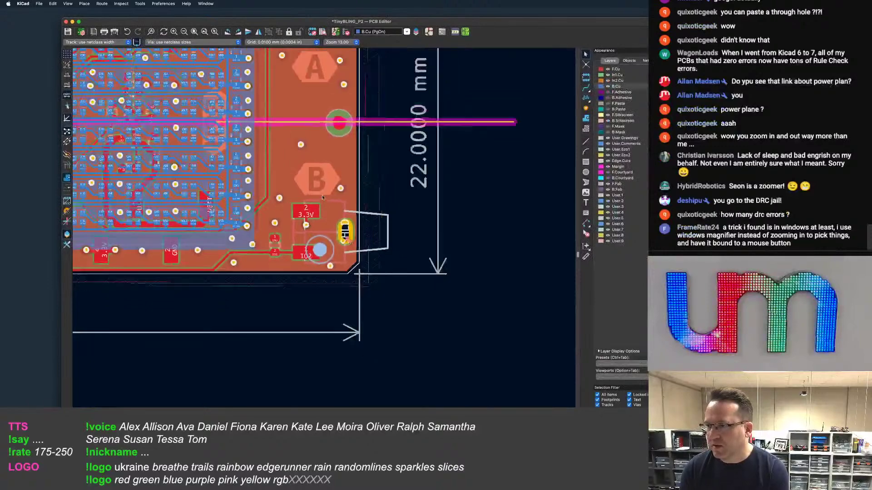
Set FID7's X position to about 96 mm in its footprint properties and save the board
scroll(323, 198, down, 4)
scroll(385, 235, up, 6)
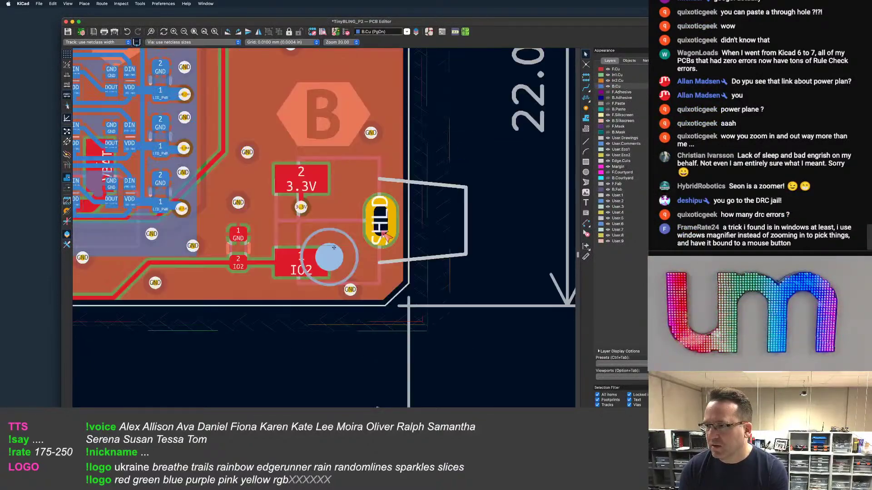
scroll(385, 235, down, 1)
double_click(344, 251)
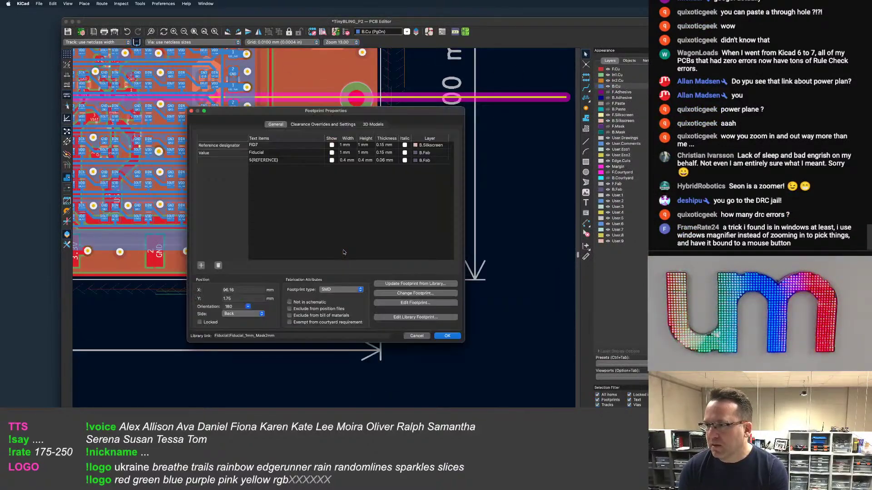
click(249, 290)
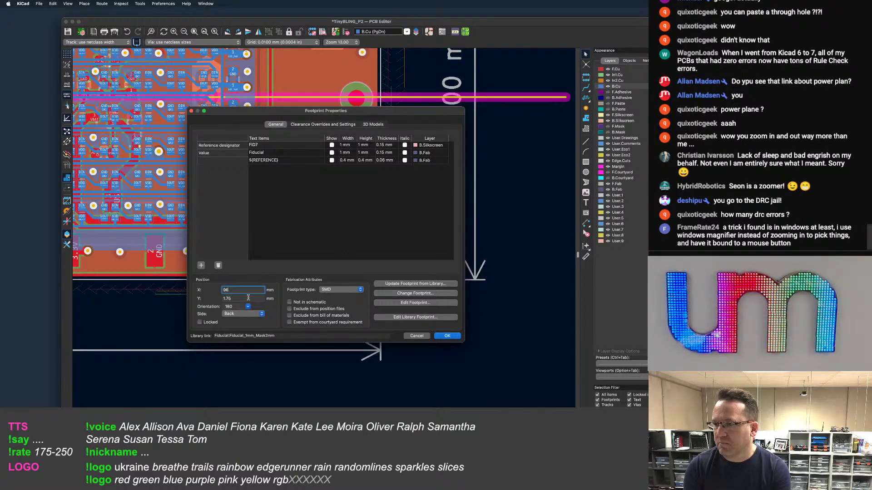
key(Return)
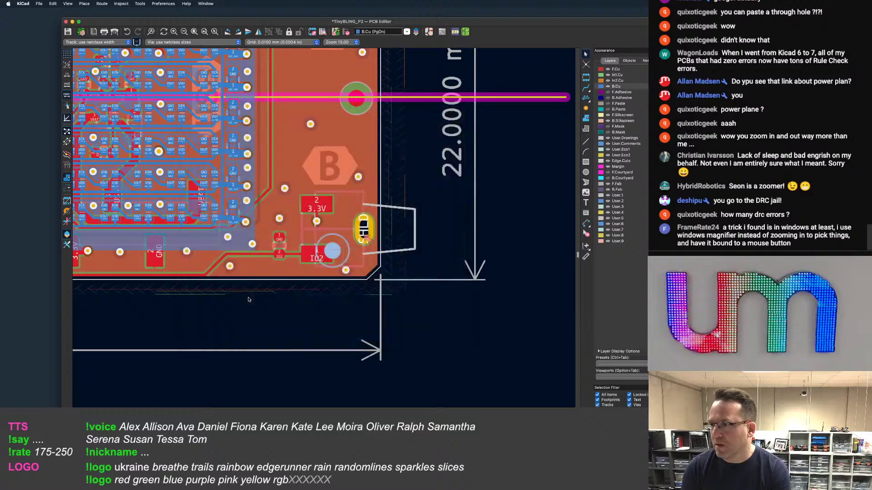
key(Delete)
key(super+z)
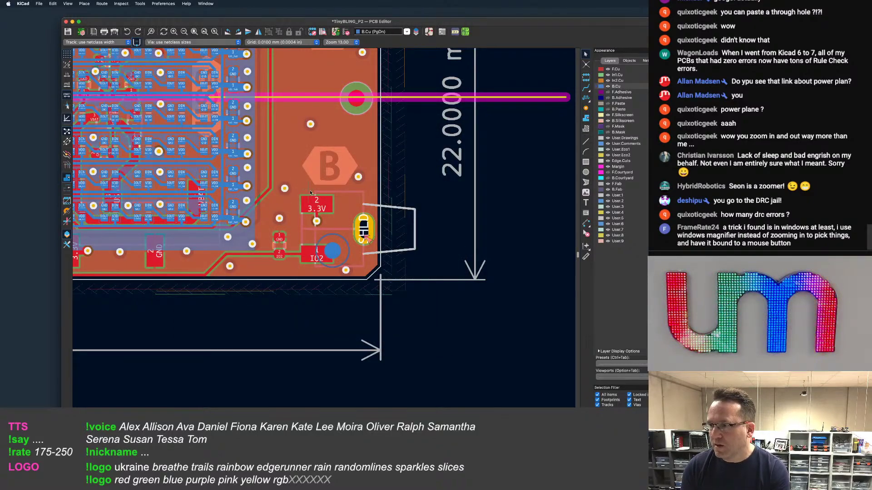
key(super+s)
Set the X position of the FID6 fiducial beside connector A's SHLD pad to 96.1 mm
scroll(320, 195, up, 3)
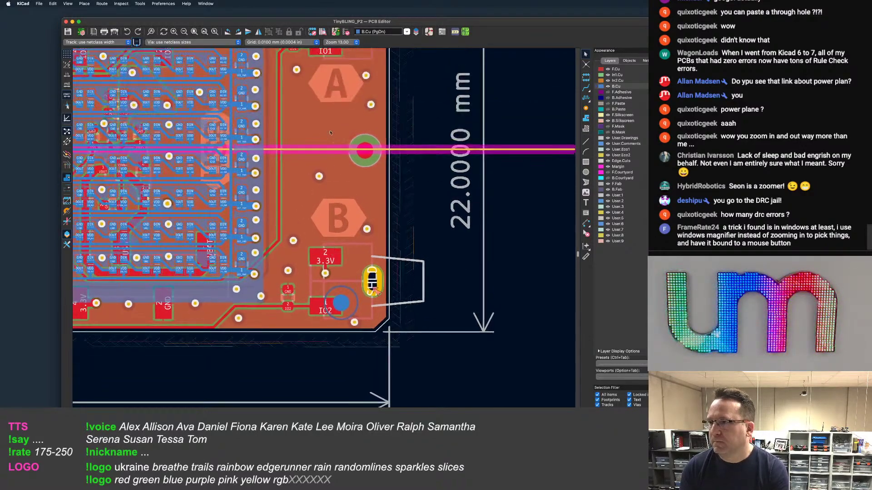
scroll(321, 195, up, 8)
super+scroll(355, 146, up, 3)
double_click(353, 171)
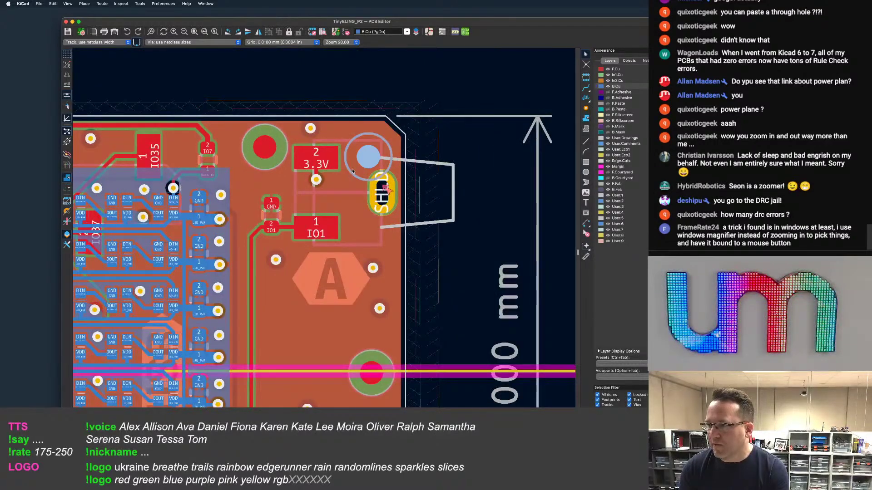
click(224, 289)
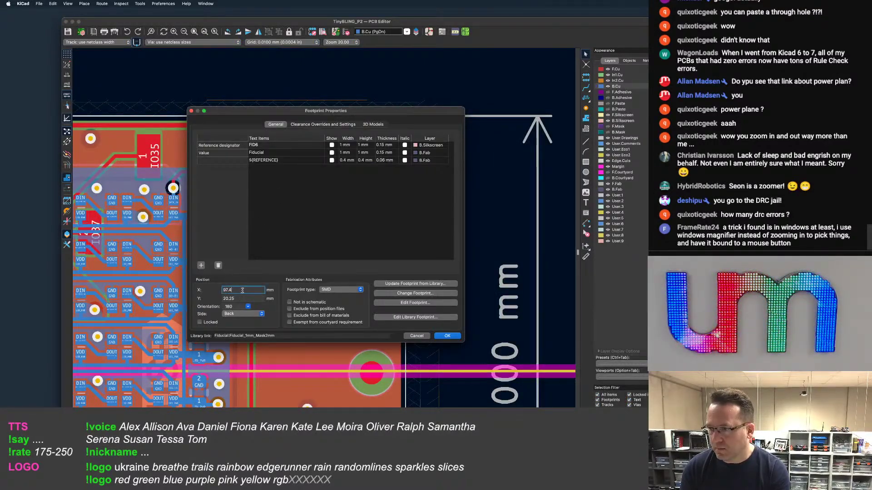
text(61)
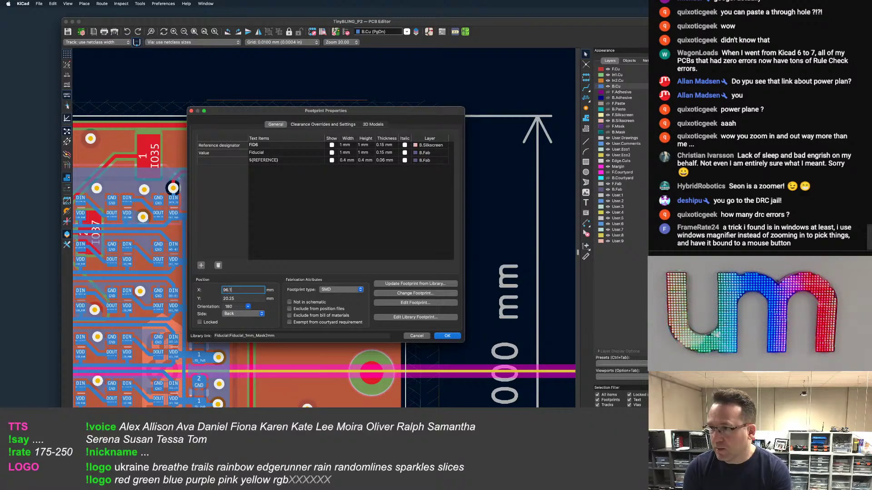
key(Return)
scroll(345, 176, up, 3)
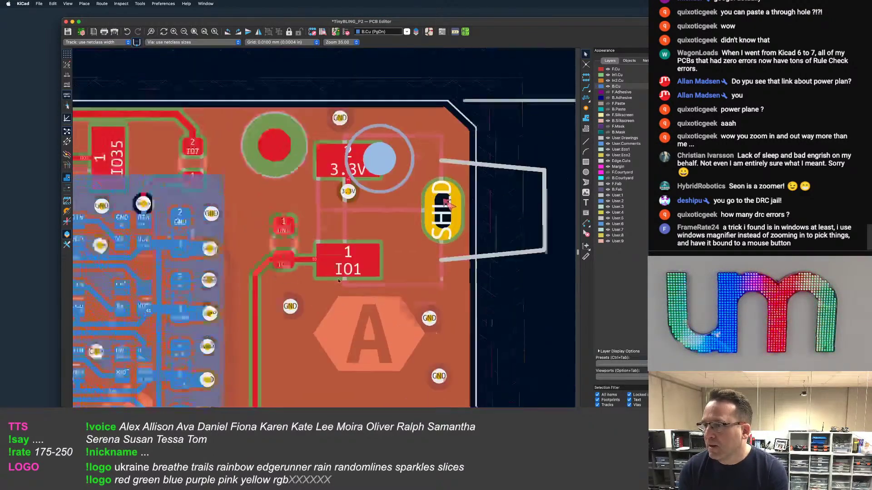
scroll(344, 176, up, 1)
key(Escape)
Save the board, rerun the design rules check with all zones refilled, and close the checker
scroll(349, 246, down, 3)
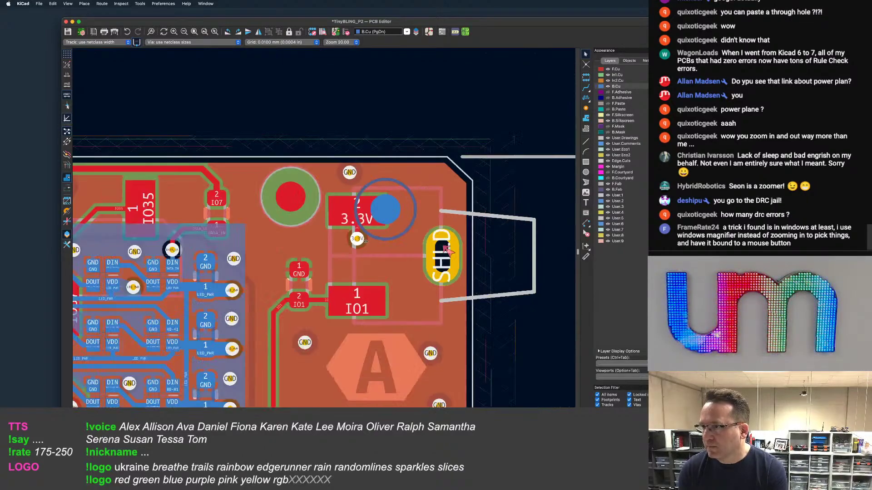
scroll(385, 177, up, 3)
scroll(411, 236, down, 1)
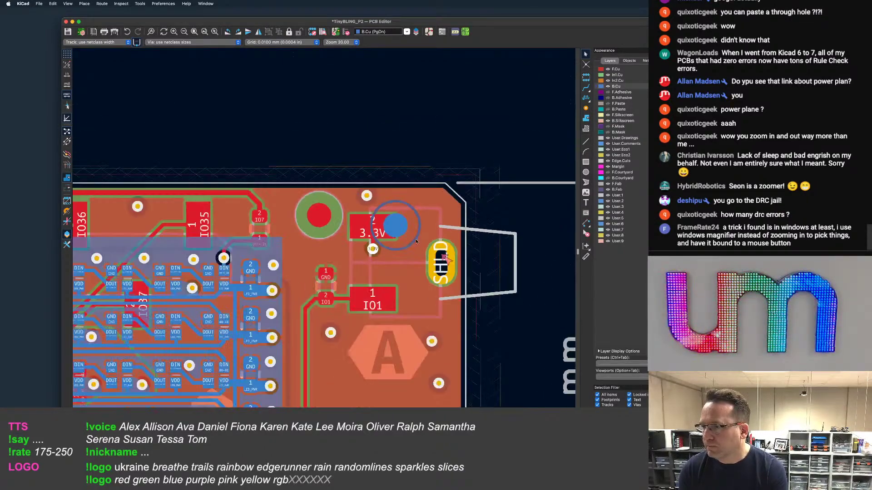
middle_drag(416, 250, 469, 141)
key(super+s)
scroll(470, 141, down, 2)
click(346, 32)
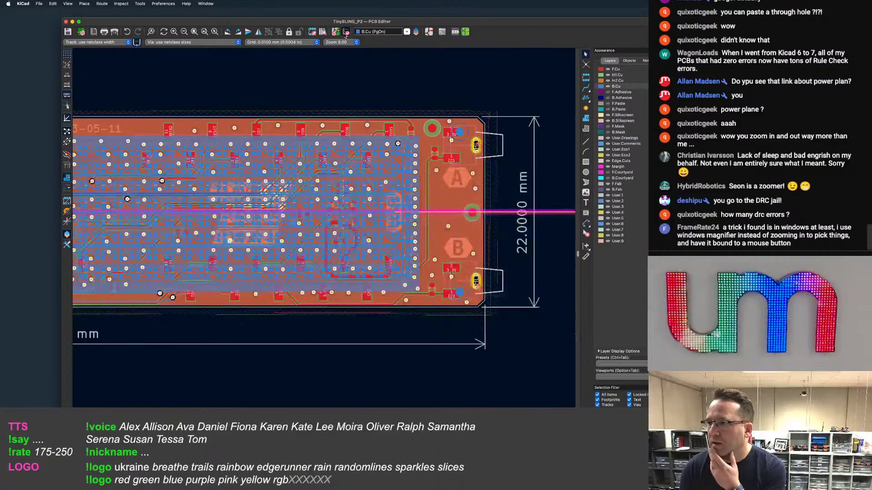
click(364, 232)
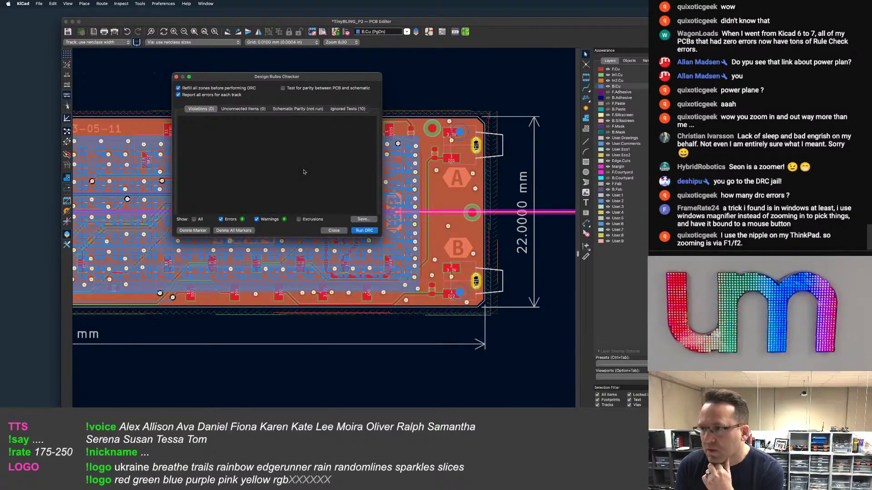
click(335, 231)
Examine the back copper layer around connector A's fiducial, 3.3V via and SHLD pad with the other layers dimmed
scroll(456, 189, down, 3)
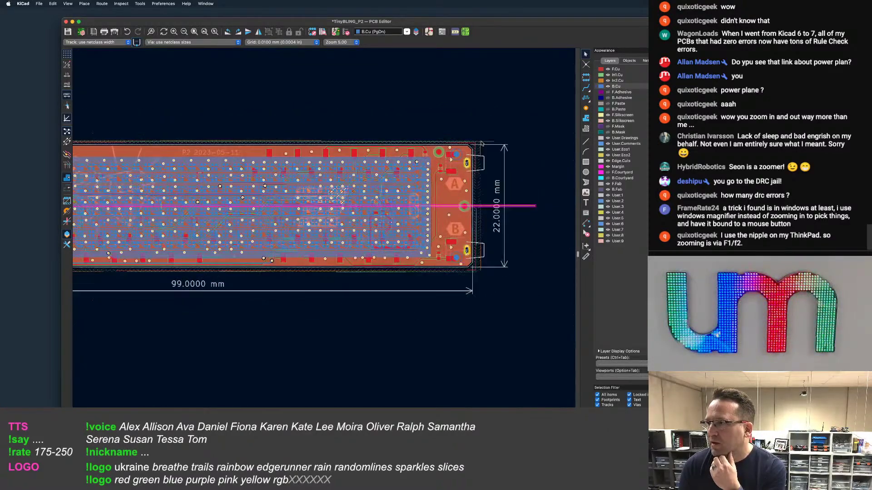
scroll(418, 158, up, 6)
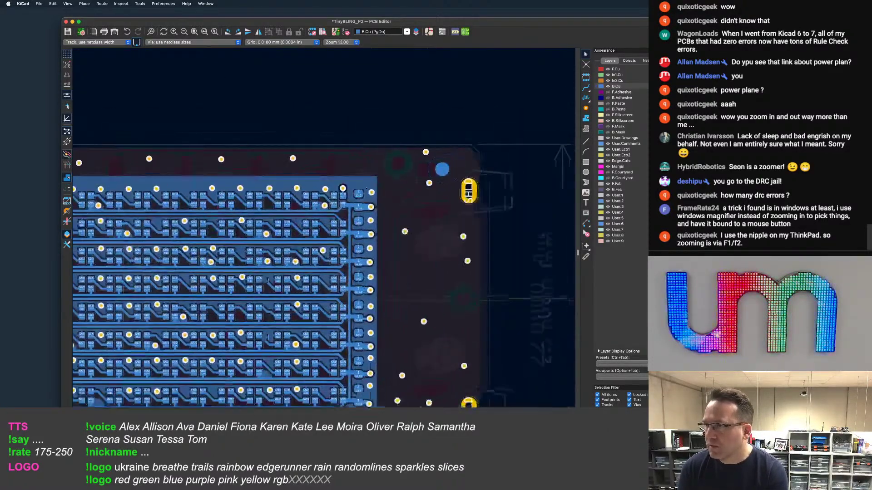
scroll(492, 216, right, 4)
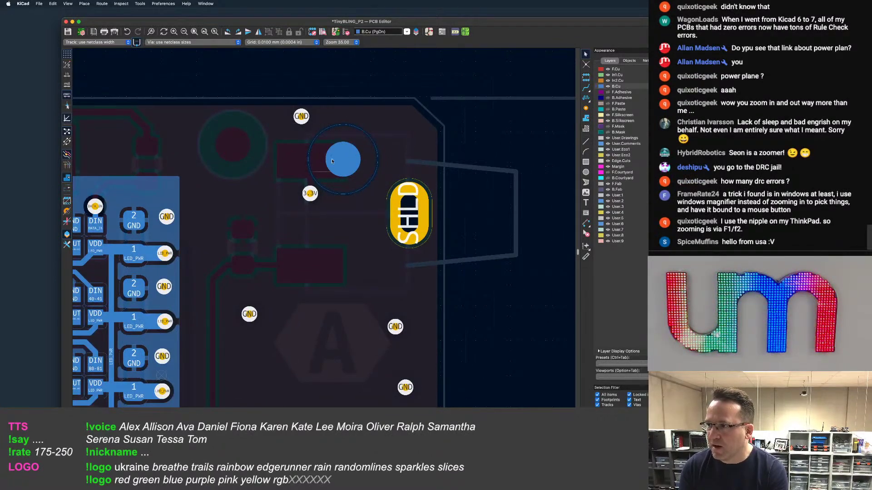
scroll(400, 195, up, 2)
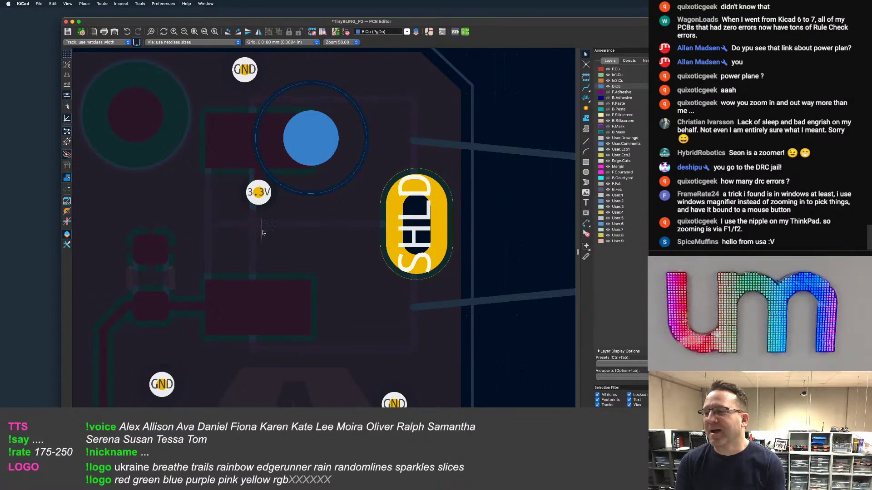
scroll(262, 232, down, 10)
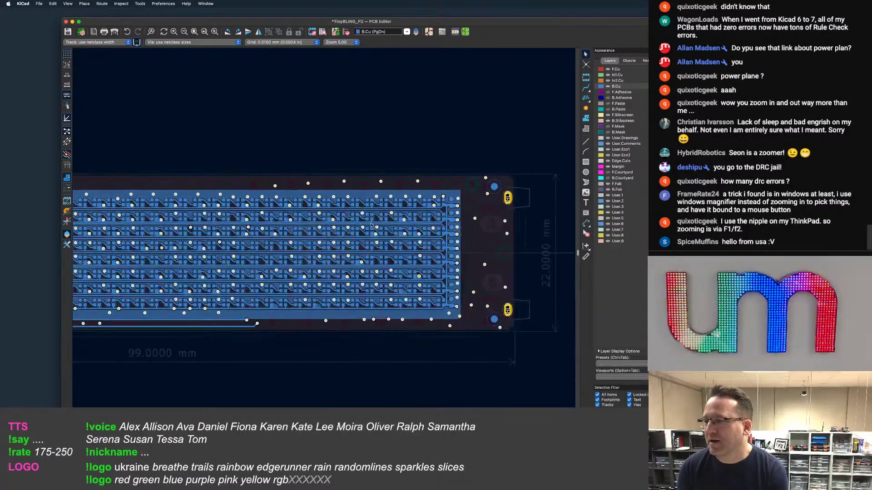
scroll(371, 226, down, 4)
scroll(359, 229, up, 2)
scroll(445, 216, up, 10)
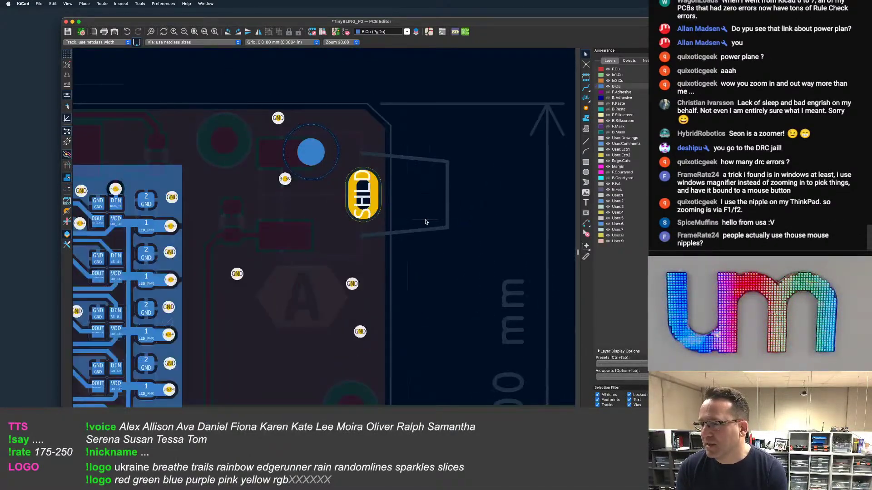
scroll(424, 221, down, 10)
scroll(424, 223, left, 3)
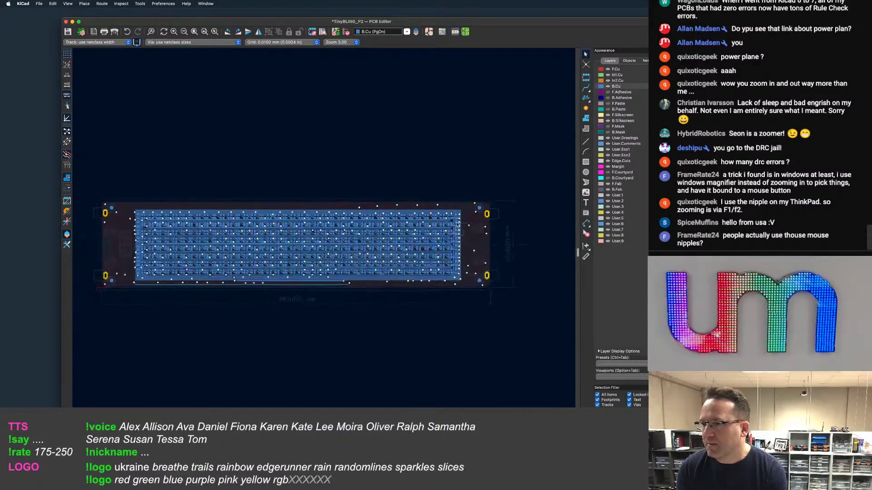
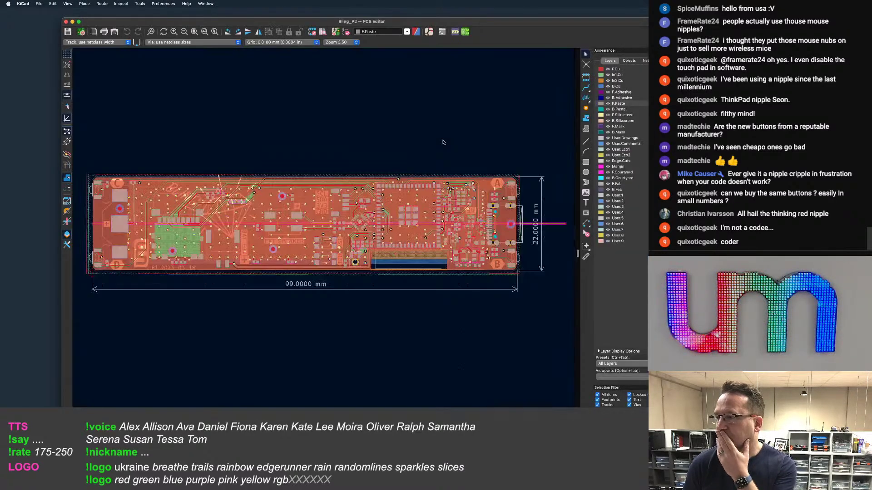
Examine the front paste layer around the USB connector's shield pads on the Bling_P2 board with the other layers dimmed
scroll(467, 206, up, 5)
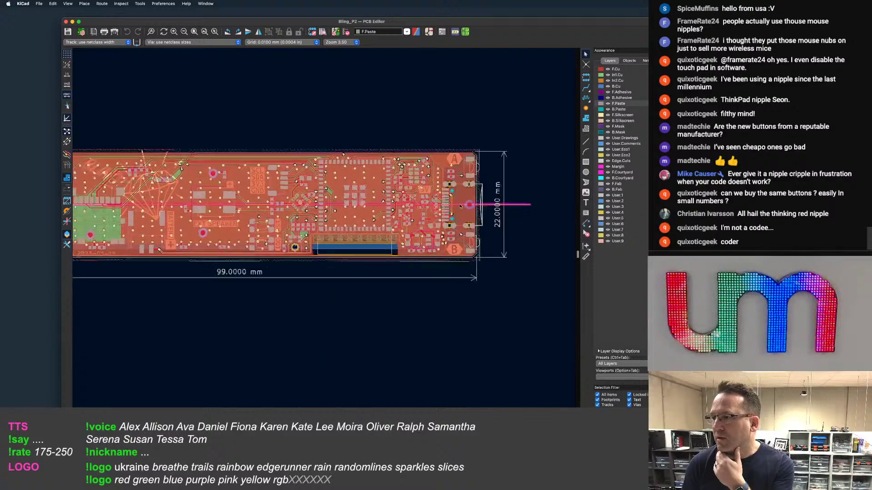
middle_drag(459, 192, 404, 223)
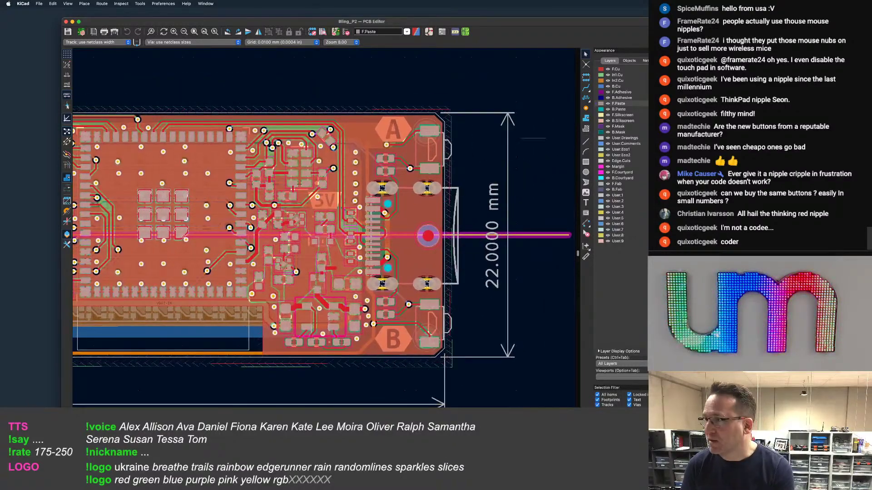
key(ctrl+h)
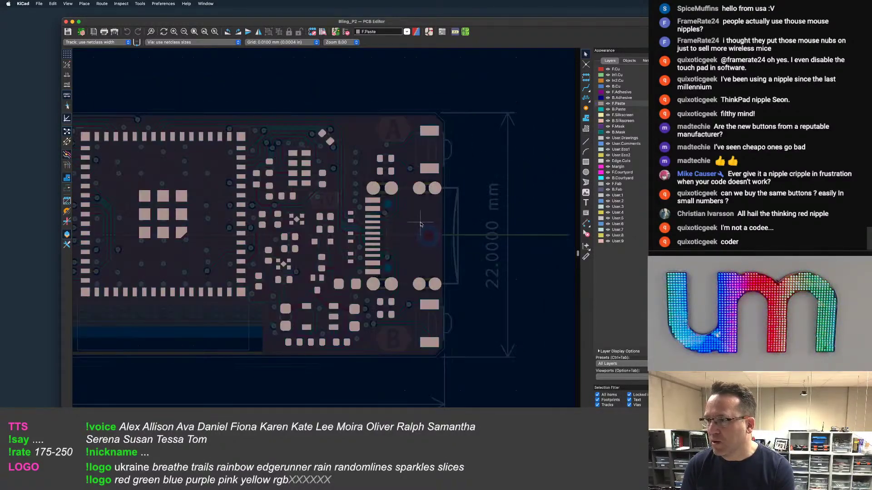
scroll(420, 222, up, 2)
scroll(419, 220, up, 2)
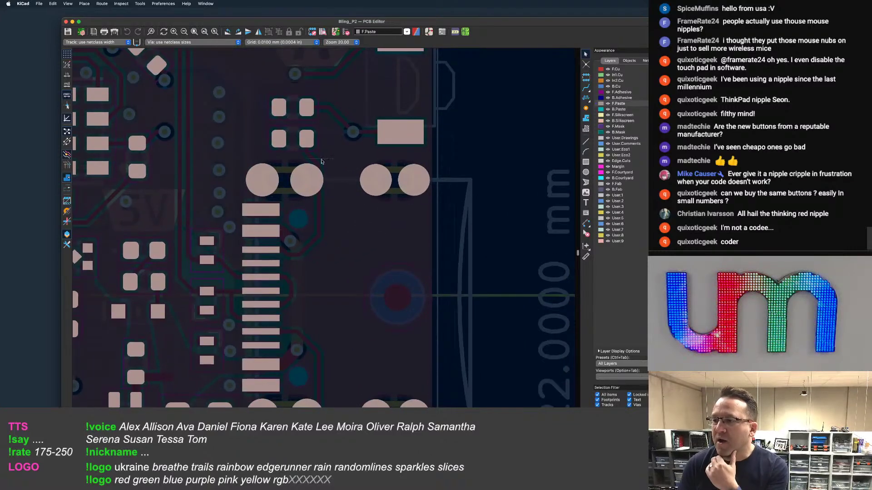
middle_drag(306, 182, 335, 185)
scroll(321, 178, up, 3)
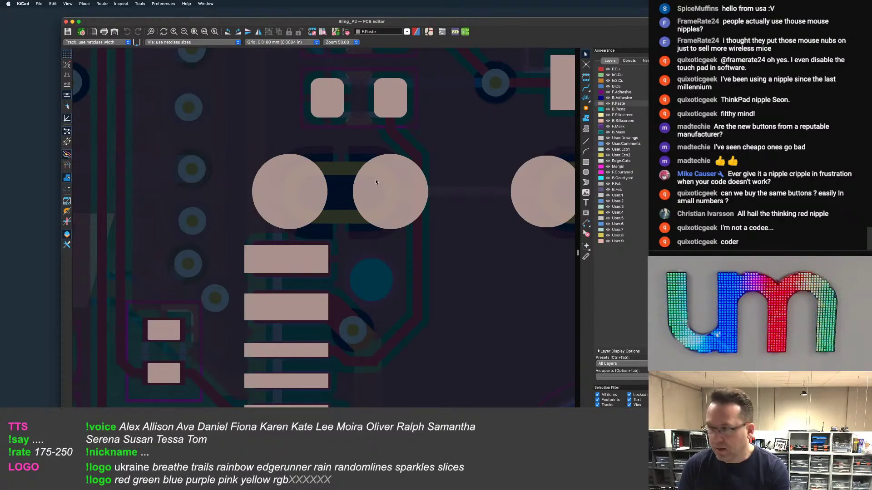
Show all layers undimmed and examine how the solder paste circles overlap the USB connector's SHLD pads and the neighbouring CC2 track
key(ctrl+h)
key(ctrl+h)
scroll(346, 177, up, 1)
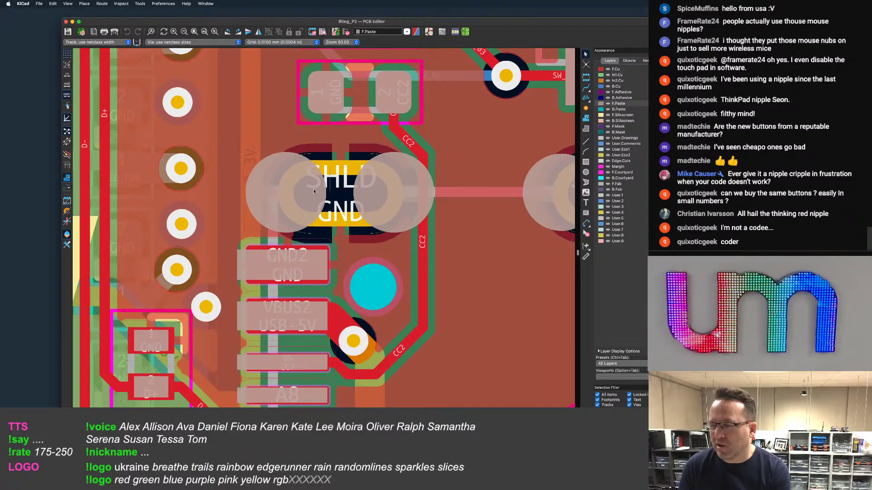
scroll(360, 186, down, 1)
scroll(360, 186, down, 1)
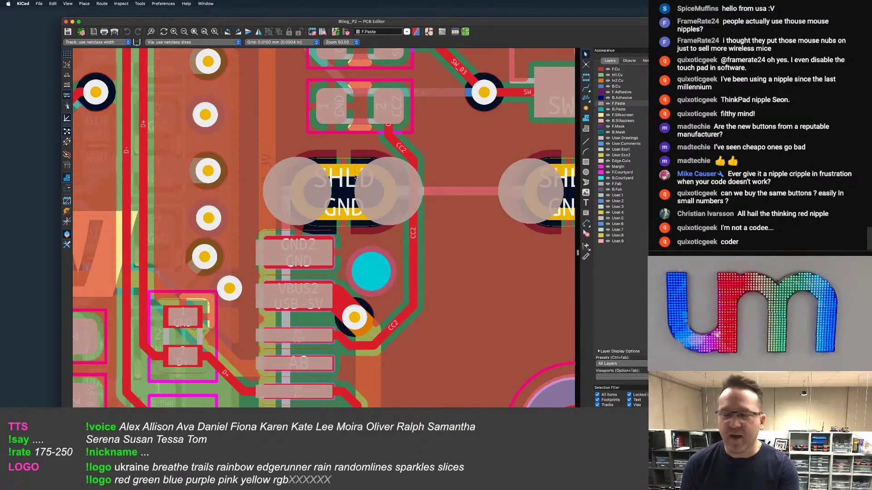
scroll(359, 189, down, 2)
scroll(345, 209, up, 3)
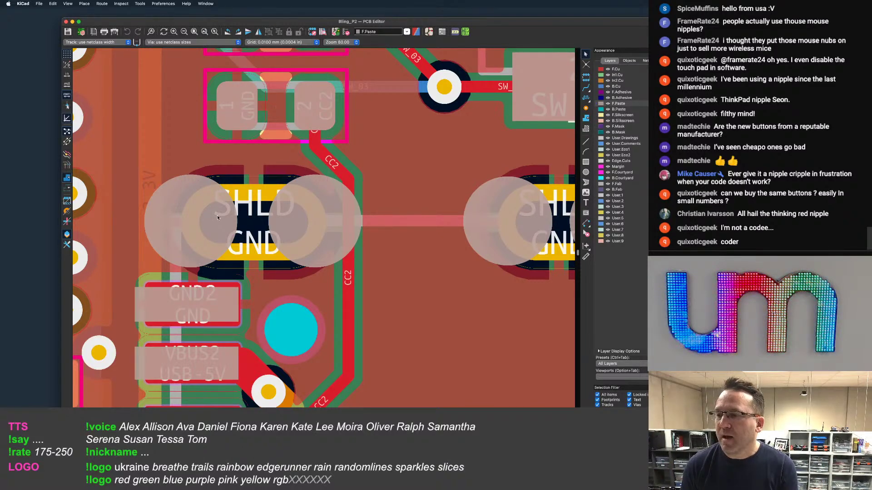
scroll(218, 218, left, 3)
scroll(249, 208, up, 1)
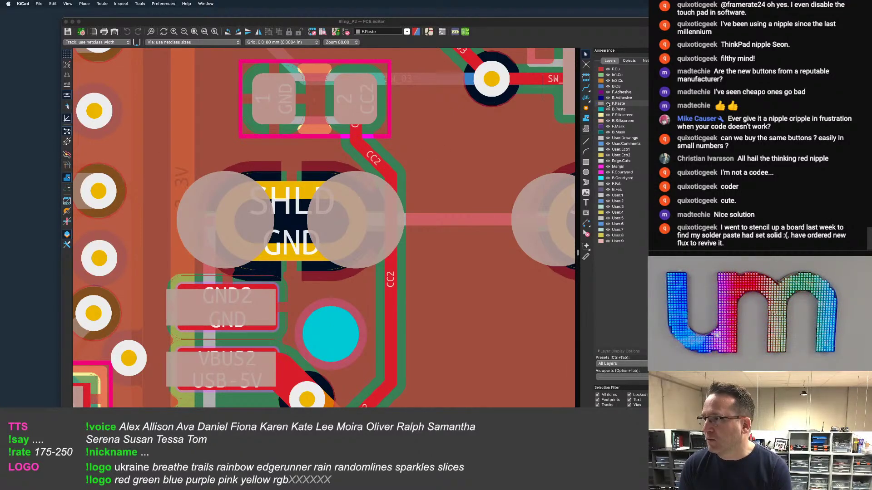
Hide the front paste layer and examine the side switches at board corners A, B, C and D
scroll(491, 165, down, 8)
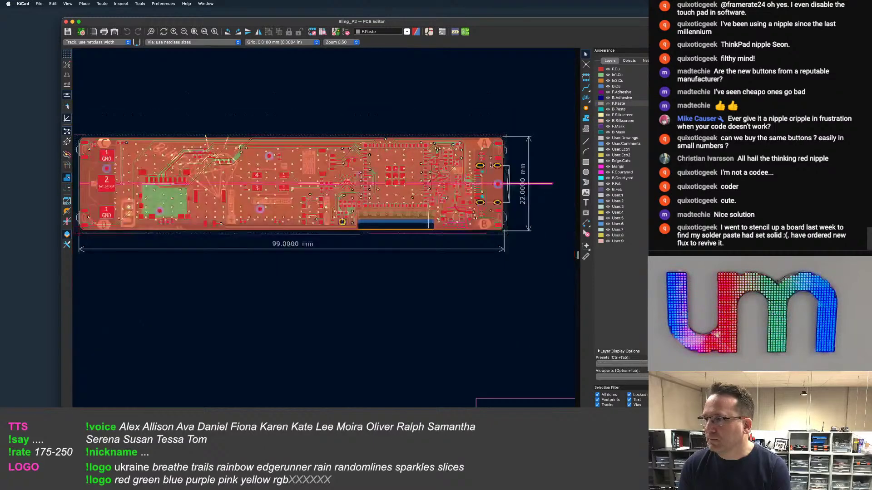
middle_drag(490, 164, 459, 171)
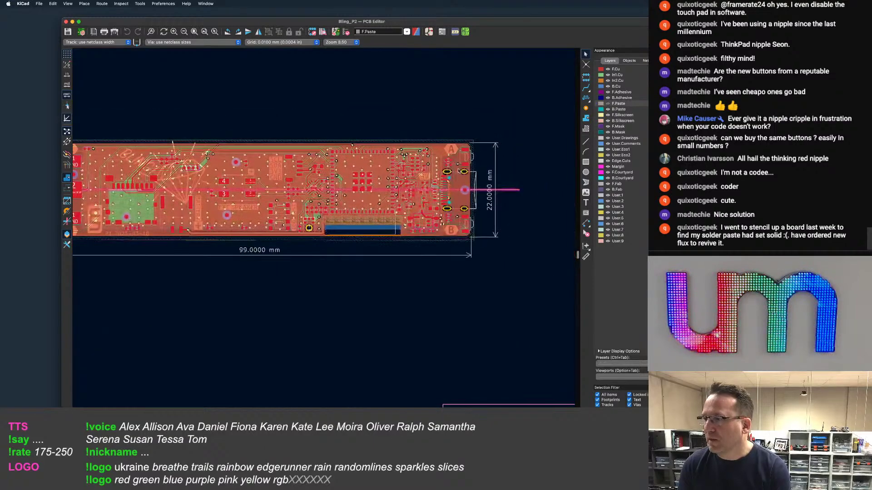
scroll(461, 181, up, 3)
scroll(465, 185, down, 2)
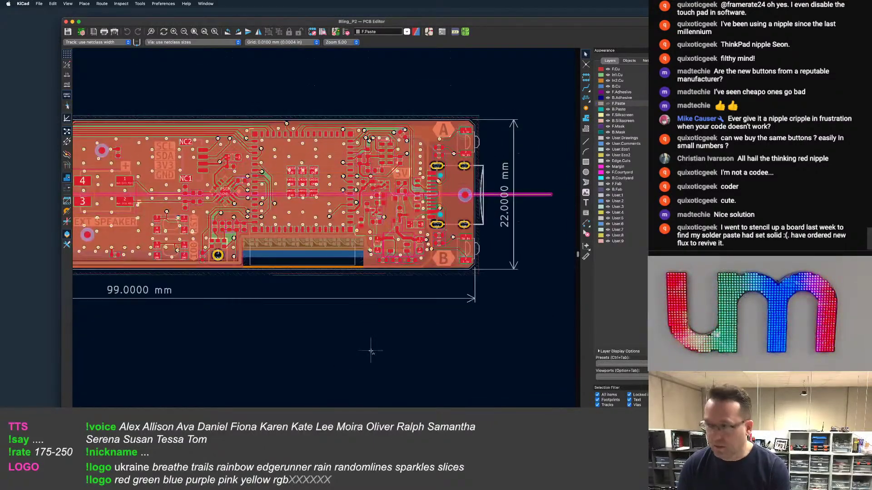
scroll(468, 202, up, 4)
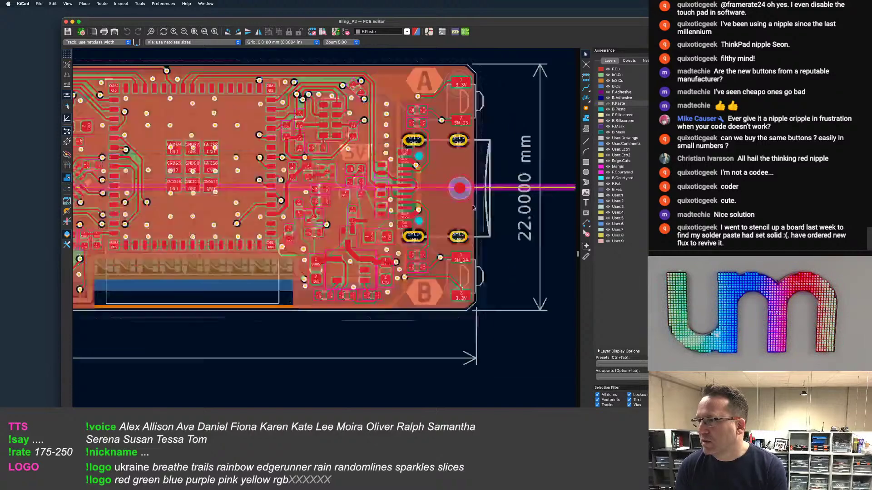
scroll(405, 221, down, 2)
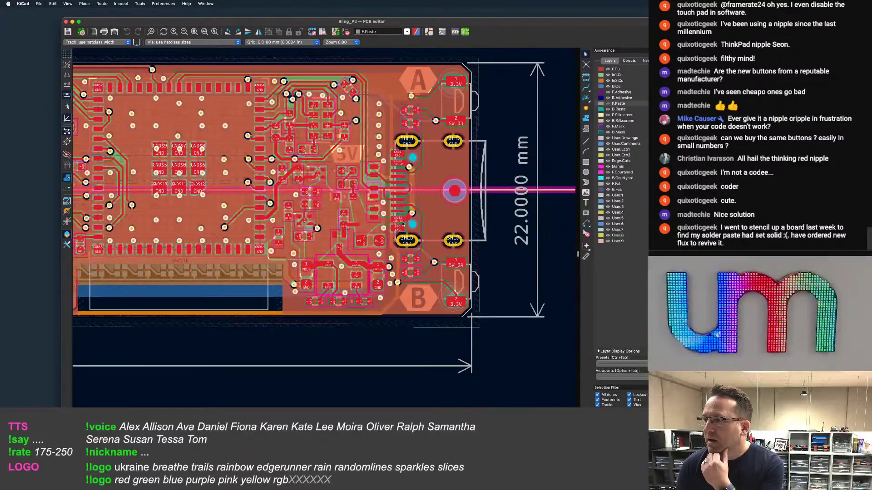
scroll(417, 201, up, 1)
scroll(372, 226, down, 3)
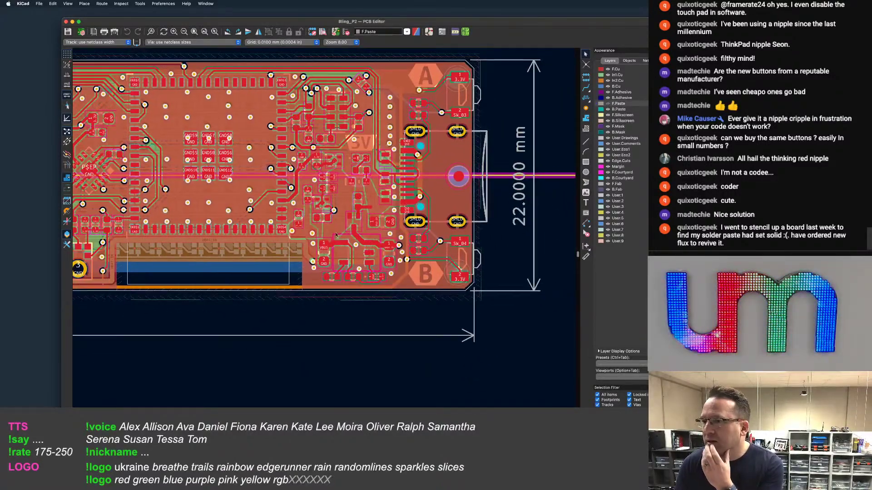
scroll(337, 218, left, 10)
scroll(338, 218, left, 5)
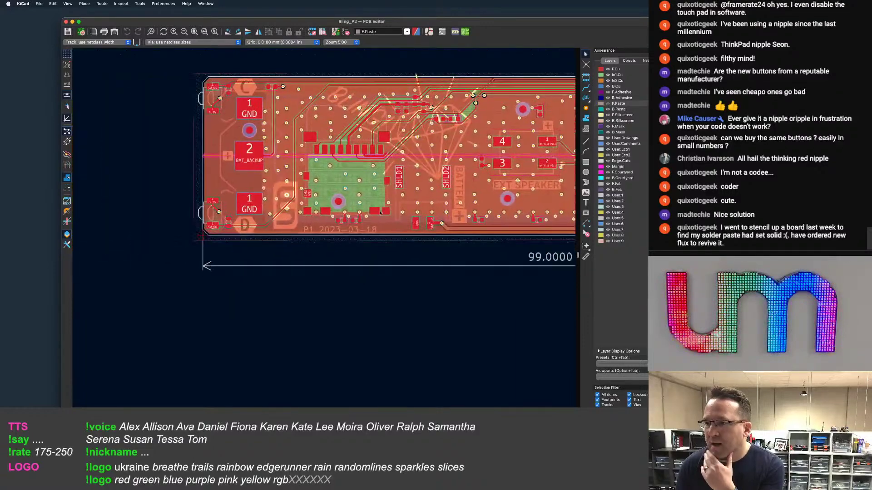
scroll(256, 195, up, 3)
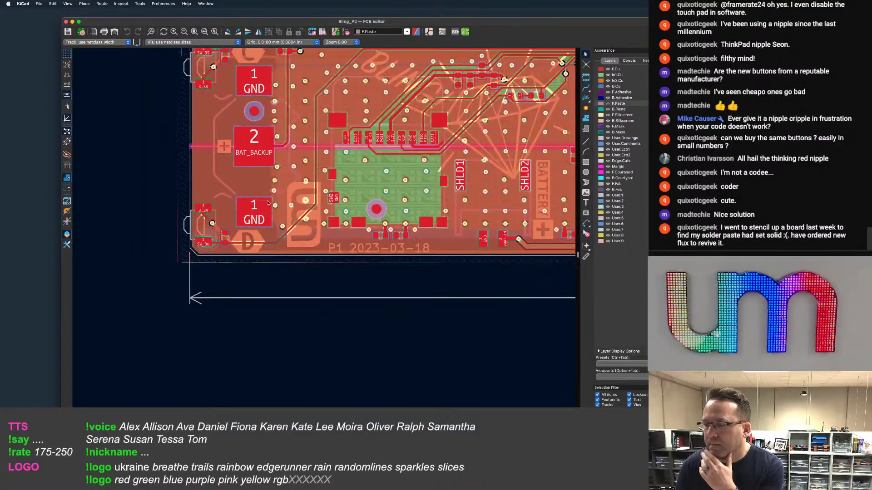
scroll(288, 221, up, 3)
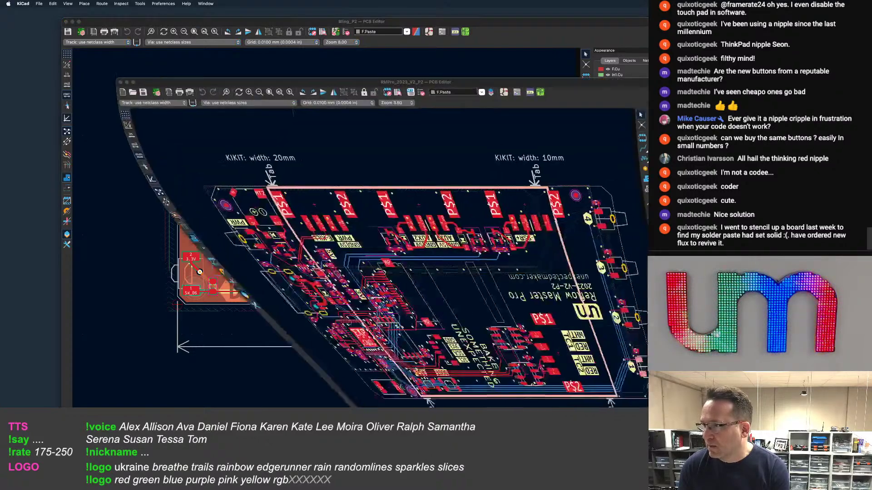
Minimize the RMPro_2023_V2_P2 board and paste the copied momentary switch footprint over the existing switch at corner B of Bling_P2
click(588, 365)
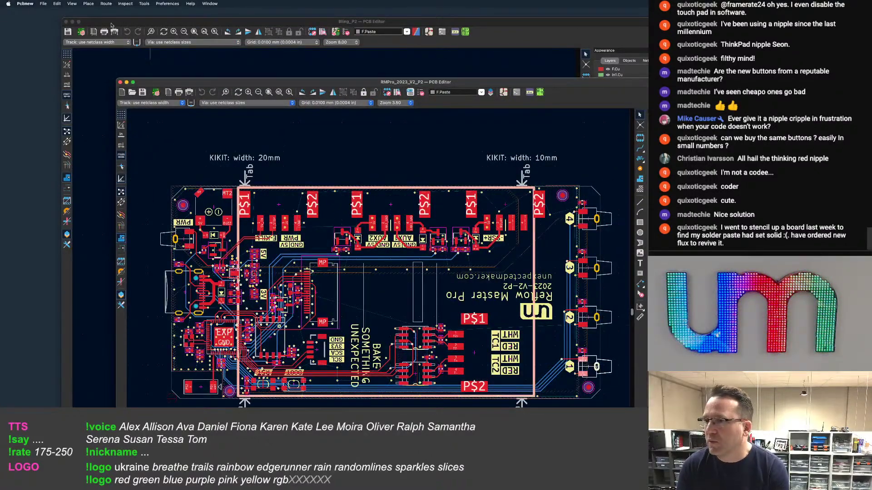
click(126, 82)
scroll(493, 237, right, 15)
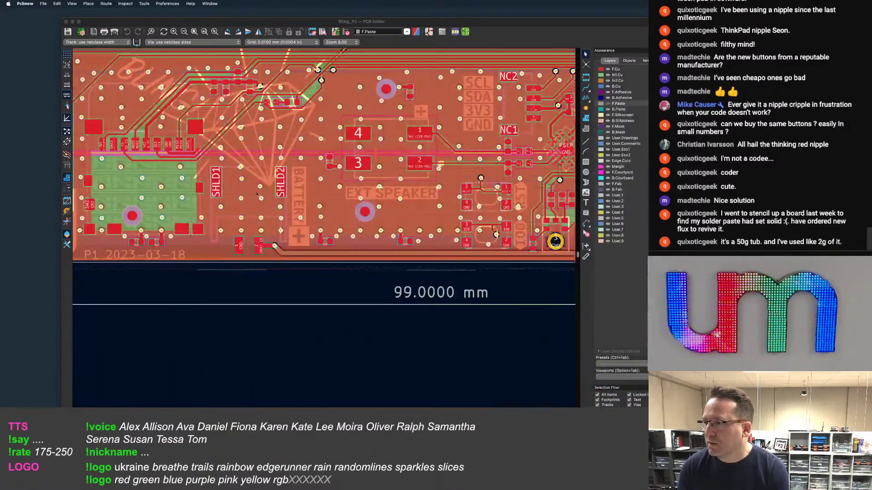
scroll(382, 218, up, 5)
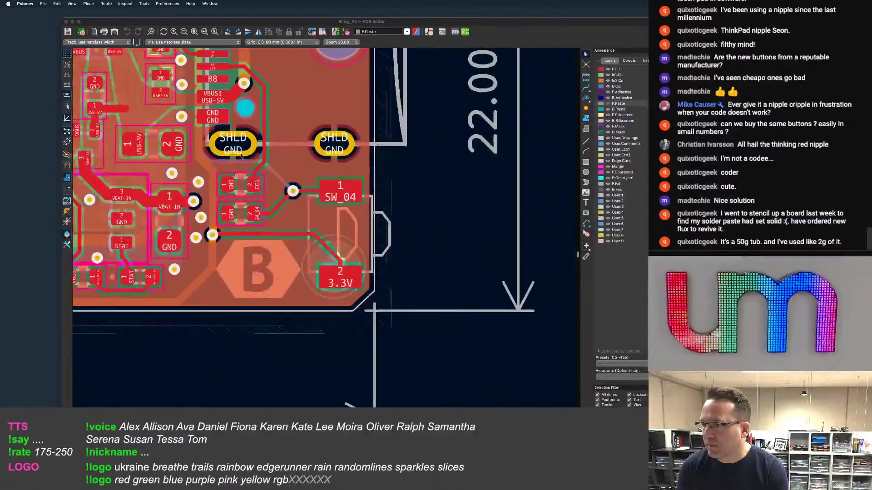
click(436, 226)
key(super+v)
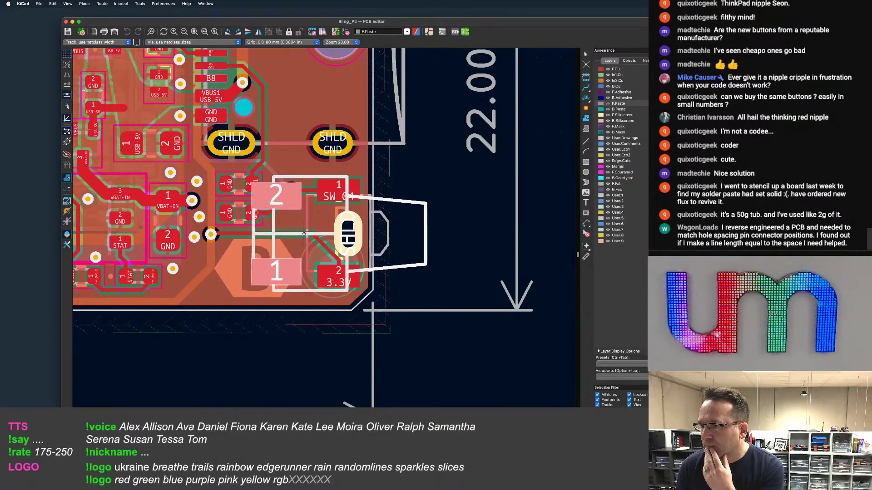
click(304, 234)
Set the pasted B4 switch's Y position to 3.05 mm, matching the existing SW4 footprint
click(382, 232)
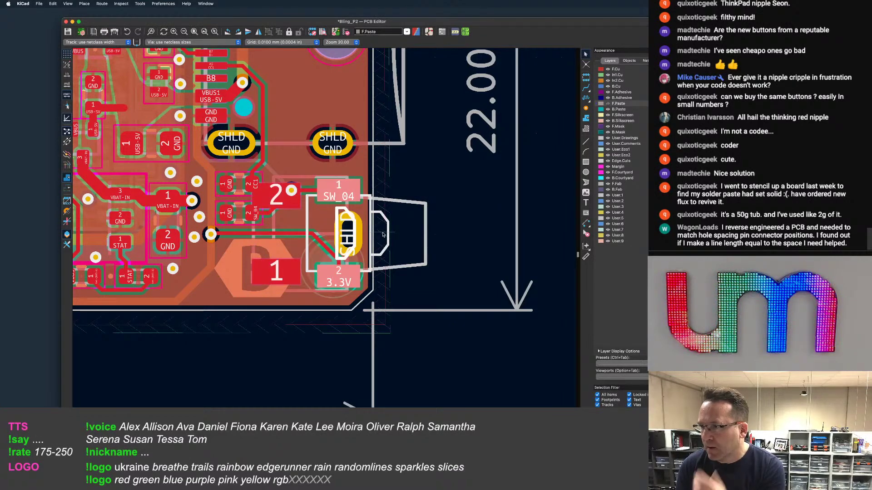
double_click(383, 234)
click(248, 301)
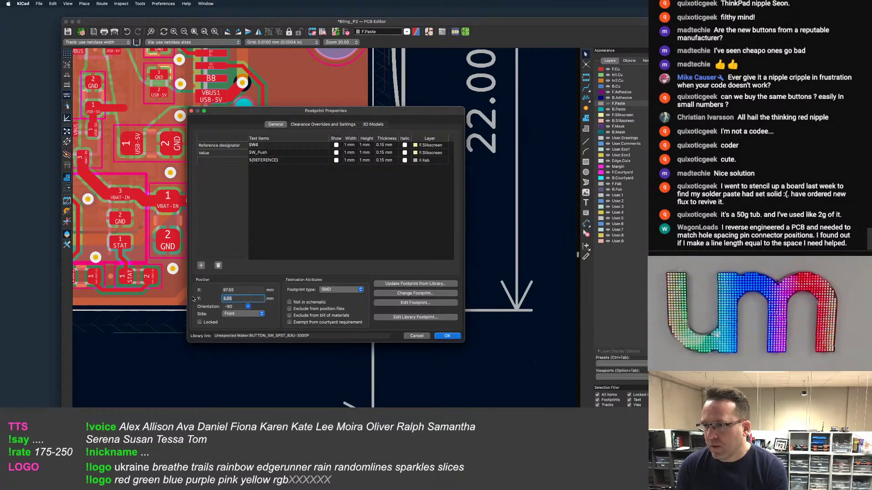
click(417, 336)
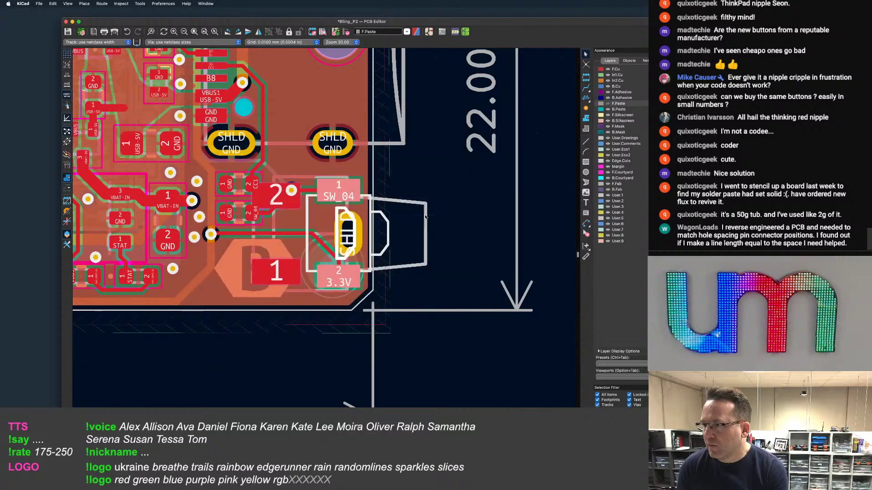
double_click(425, 215)
click(240, 301)
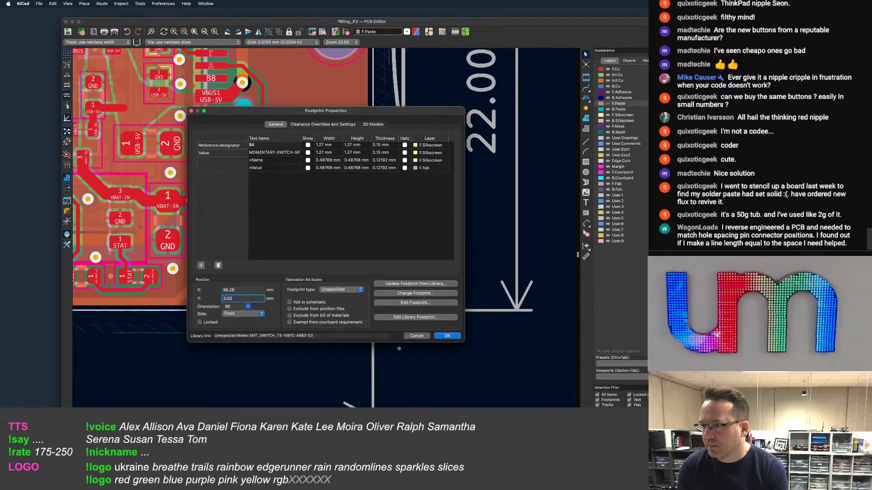
click(446, 336)
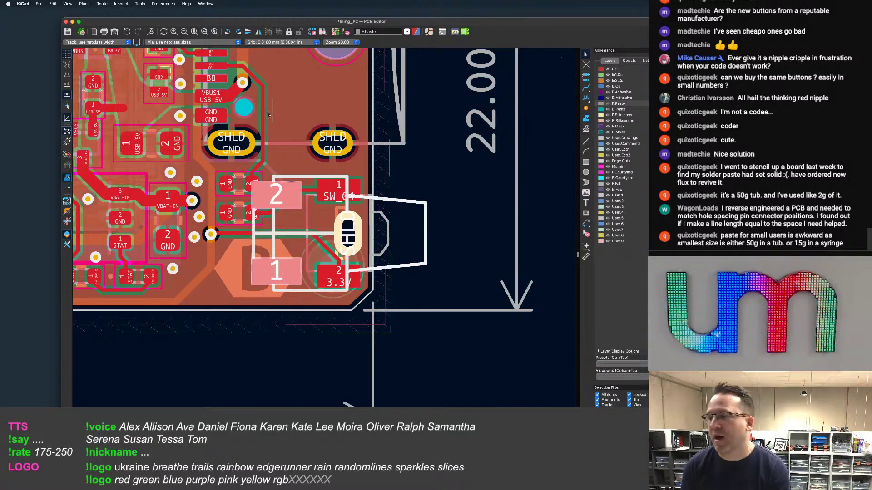
Compare the pads and outlines of the two overlapping switches at corner B and check SW4's footprint properties
key(Escape)
scroll(472, 207, up, 1)
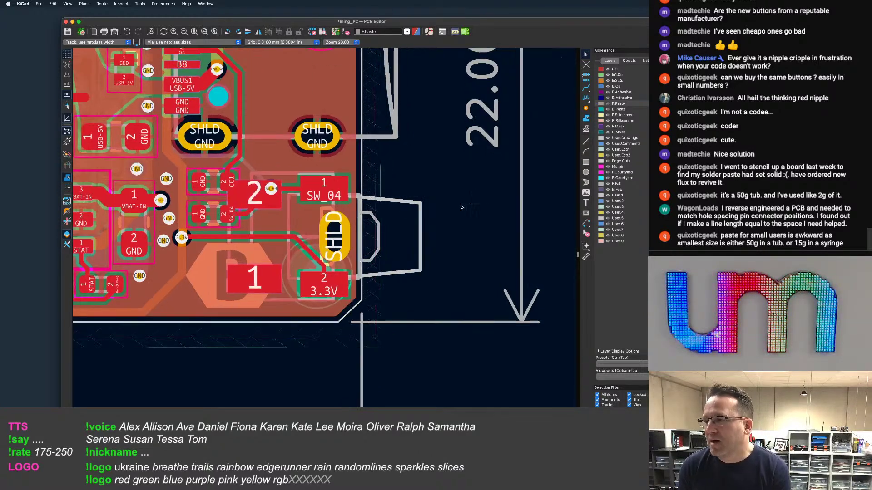
middle_drag(401, 211, 425, 213)
scroll(350, 195, up, 3)
middle_drag(261, 189, 341, 164)
scroll(341, 163, down, 3)
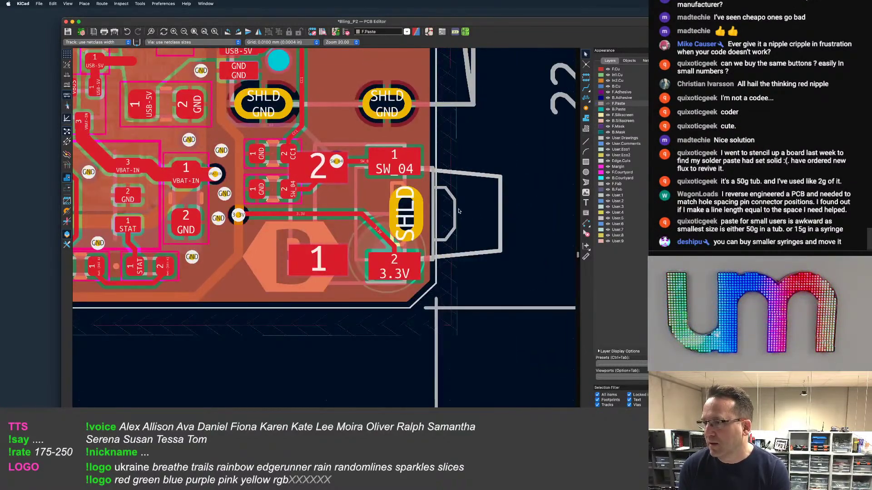
click(455, 210)
double_click(454, 210)
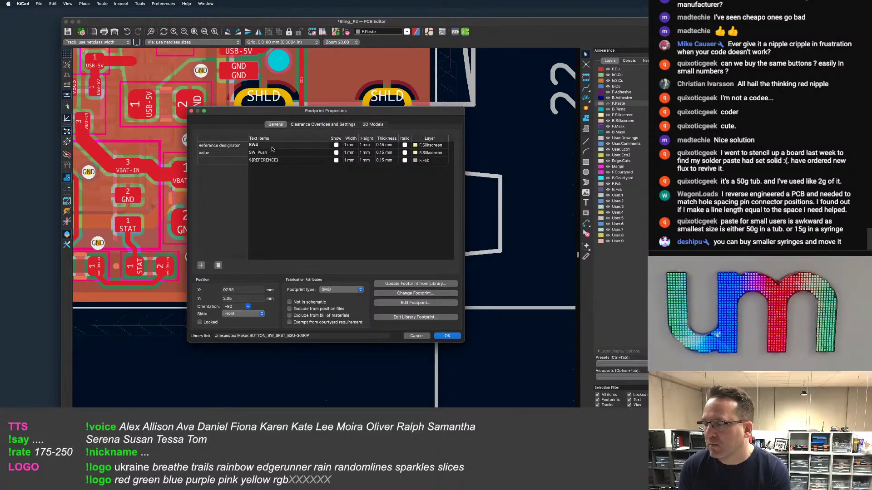
click(416, 335)
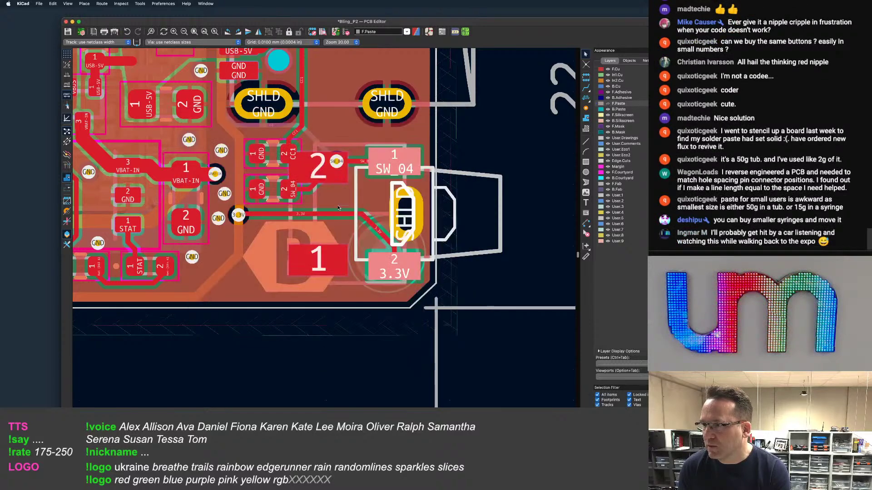
Set the pasted switch's reference designator to SW4 and delete the original switch footprint at corner B
double_click(339, 208)
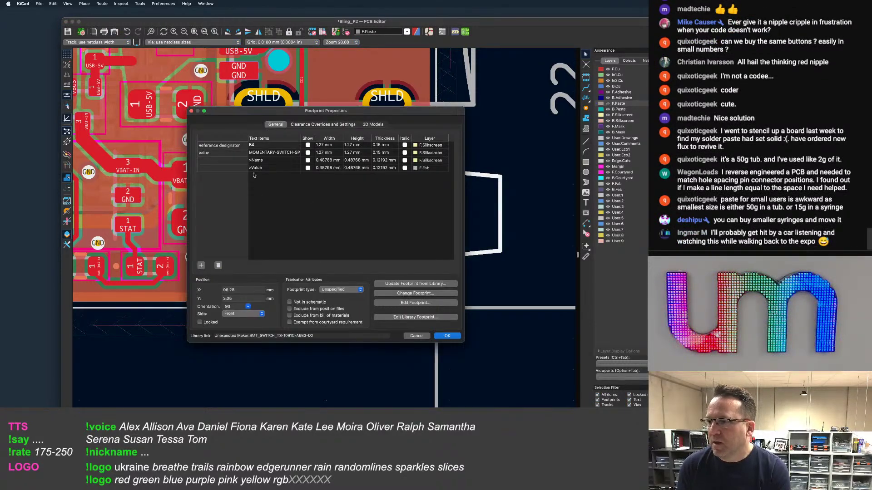
double_click(266, 145)
text(SW)
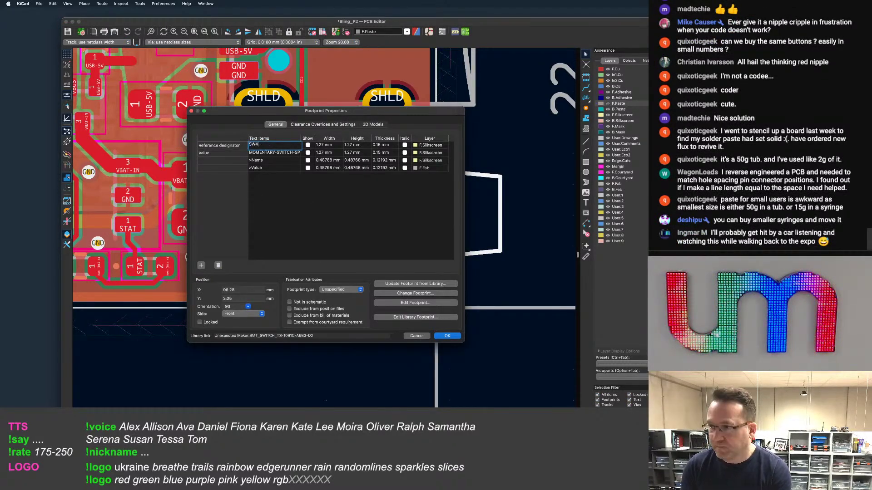
text(_04)
click(447, 336)
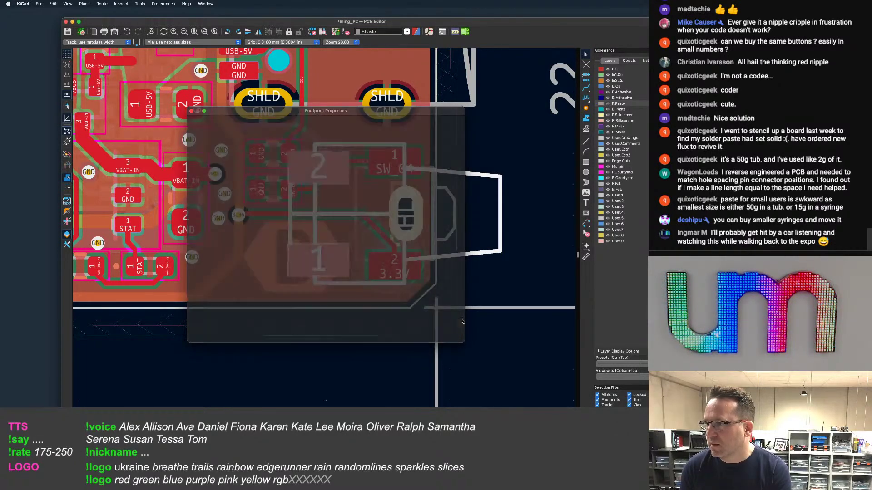
key(Delete)
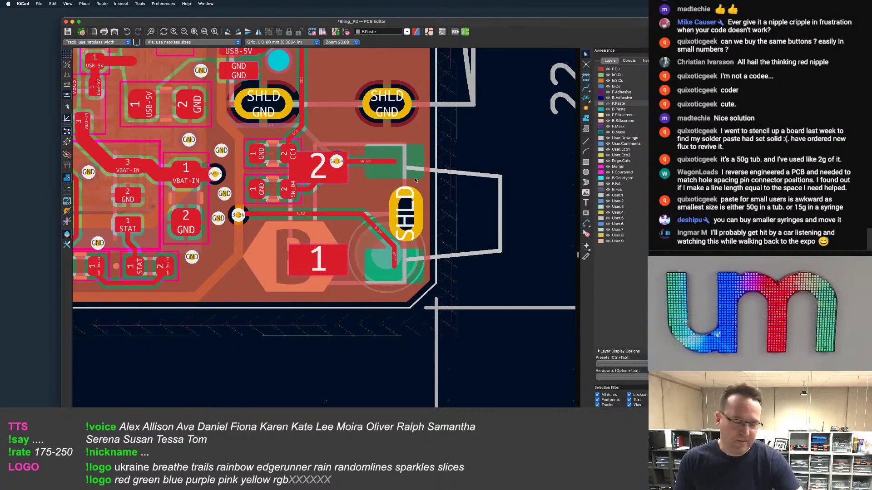
Move the SW_04 via and its short track off the board, below corner B, clear of the new switch's pads
scroll(362, 187, down, 1)
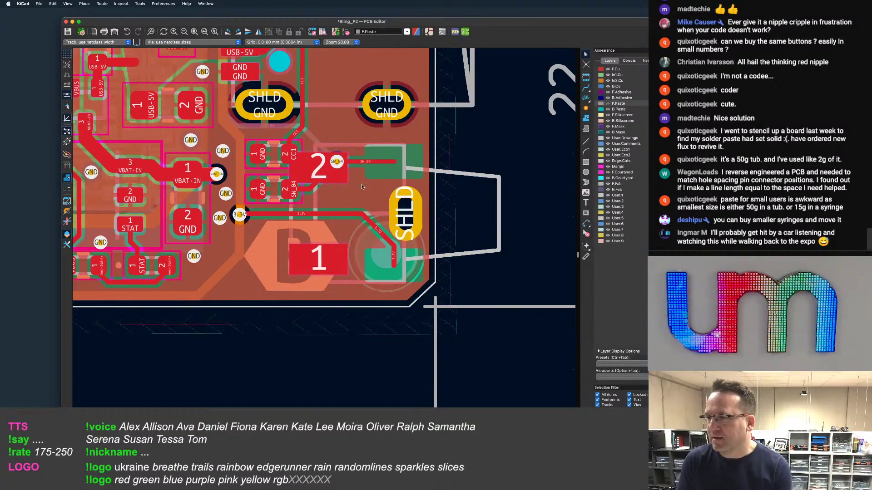
middle_drag(362, 186, 398, 198)
scroll(392, 185, up, 4)
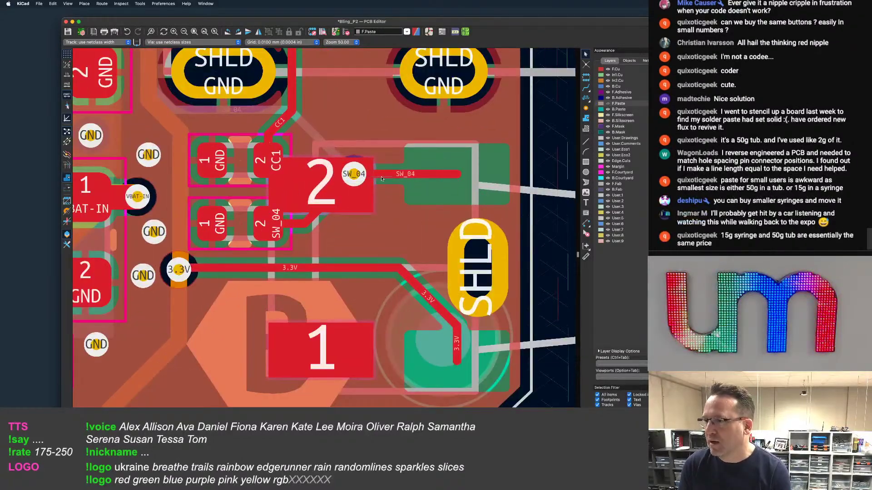
scroll(396, 175, down, 2)
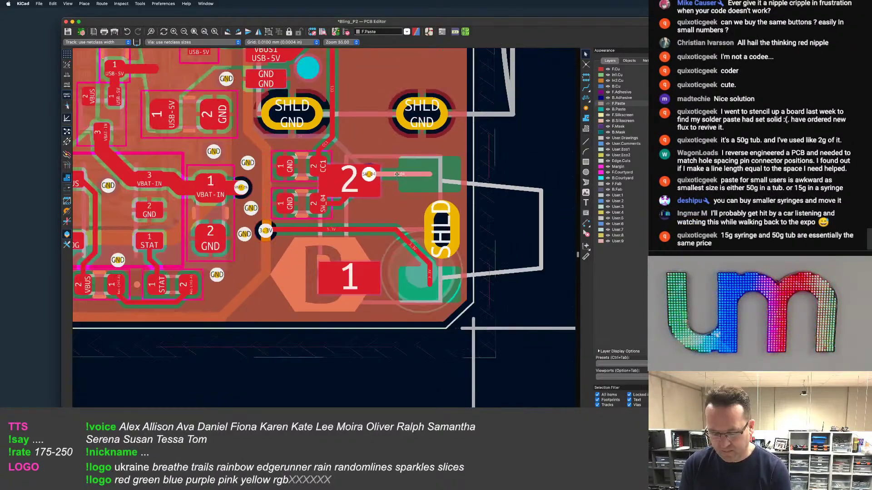
scroll(396, 175, down, 2)
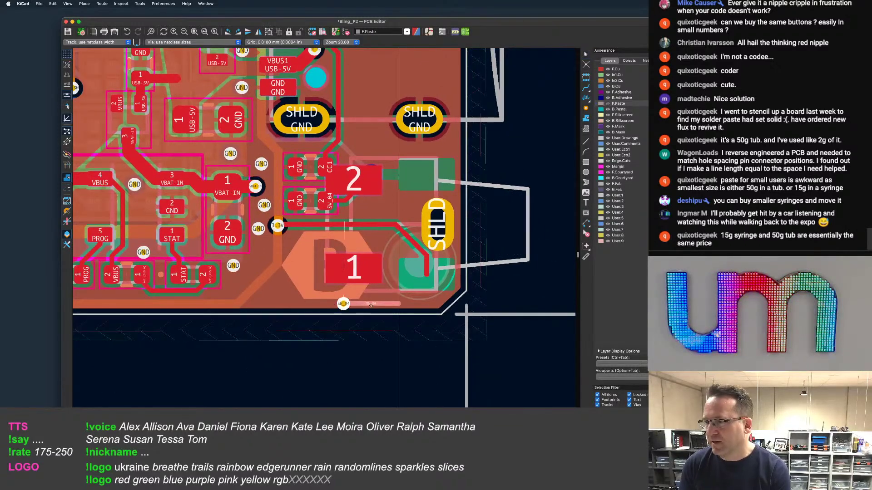
click(393, 375)
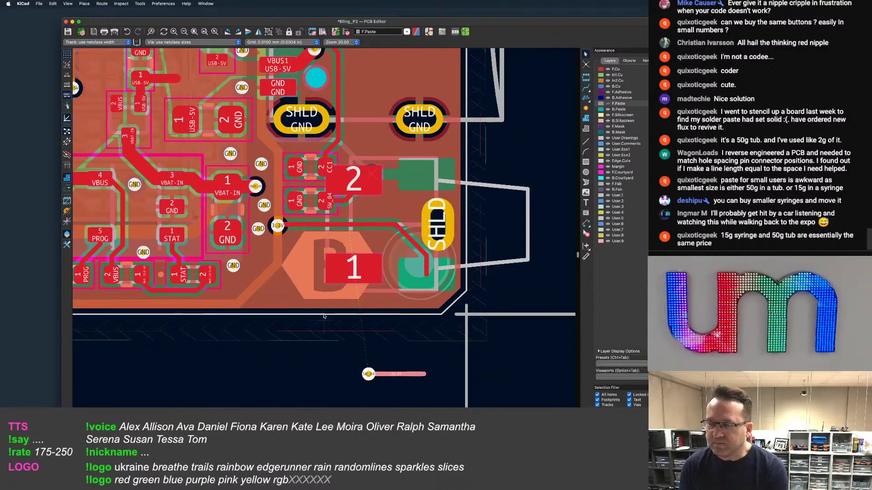
Examine the pads and traces around the new SW4 switch at corner B and check its footprint properties
scroll(326, 276, up, 1)
scroll(325, 276, up, 2)
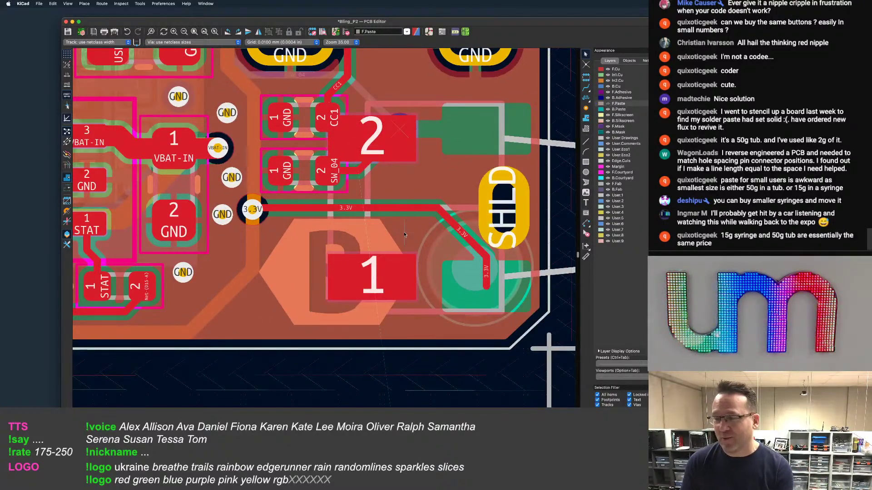
scroll(335, 205, up, 3)
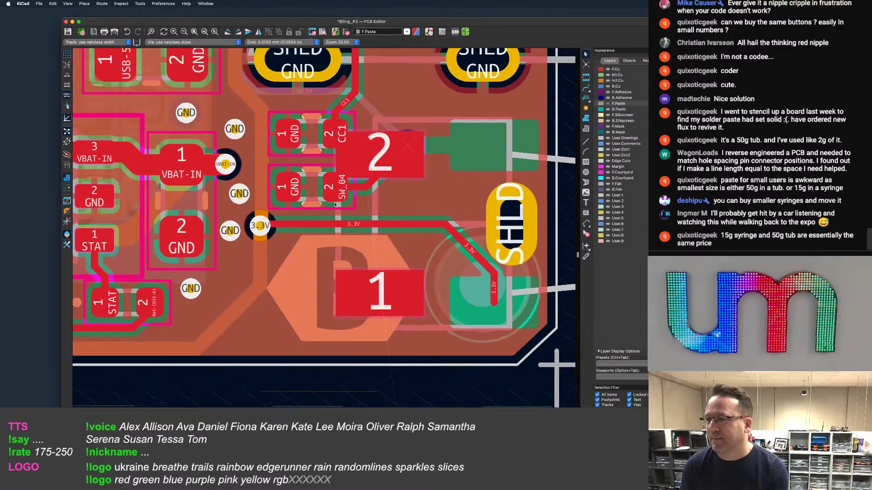
scroll(355, 245, down, 2)
scroll(367, 231, down, 3)
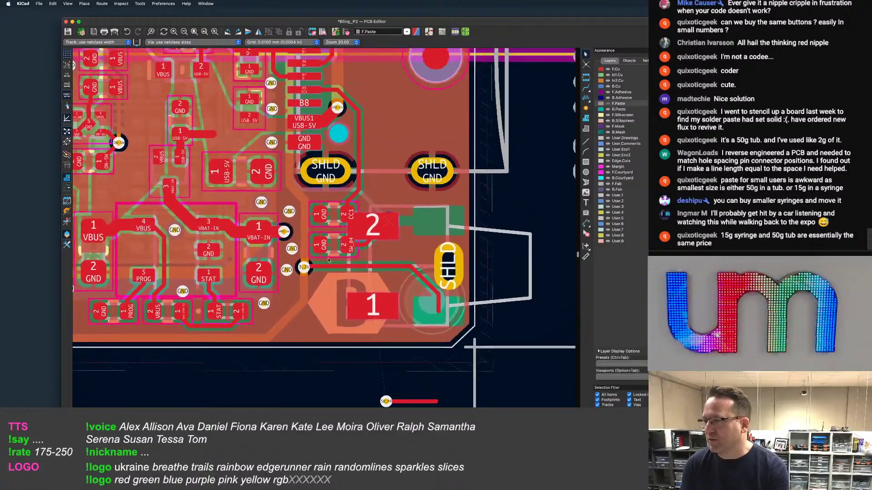
click(389, 296)
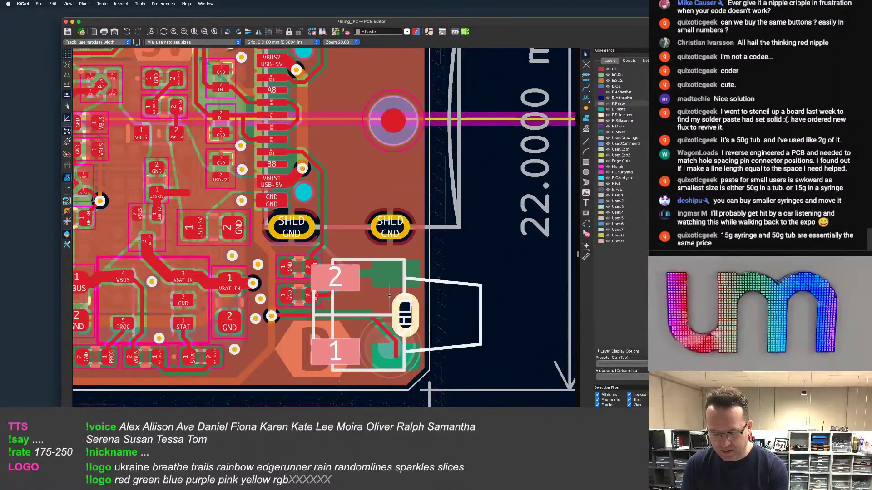
double_click(389, 296)
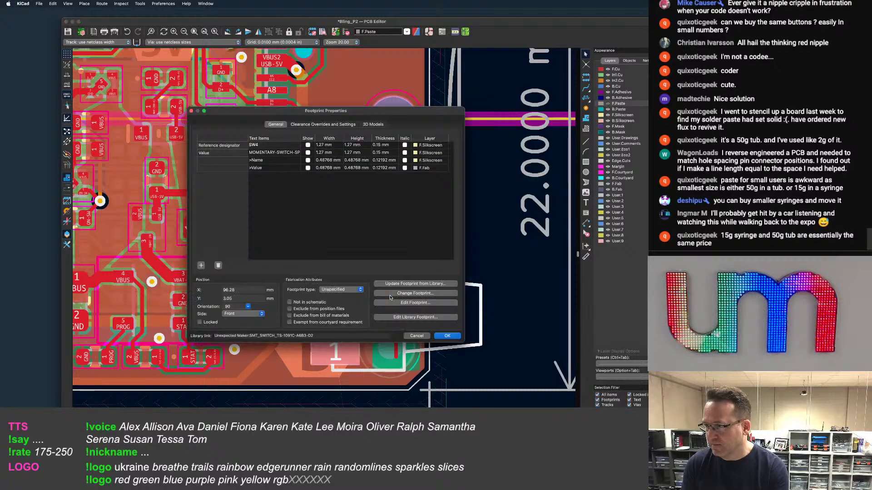
key(Escape)
Shift SW4 horizontally toward the board edge to X 96.5 mm and check its position in the footprint properties
scroll(381, 286, up, 4)
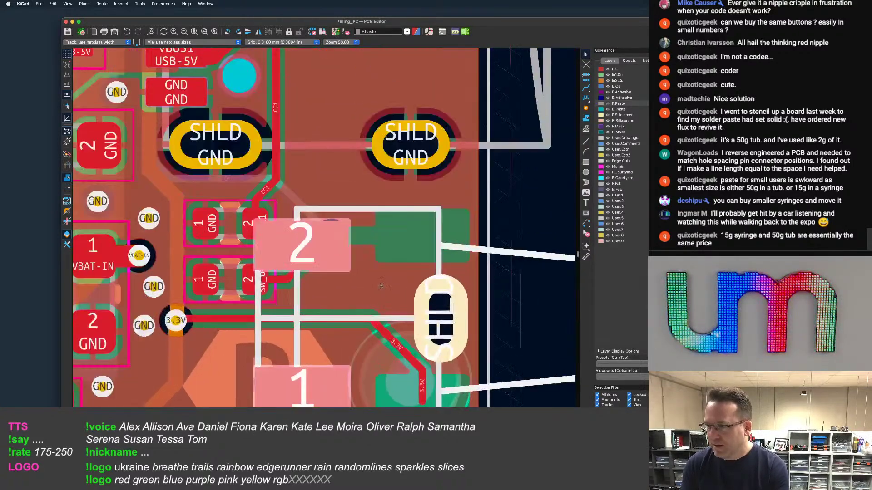
key(m)
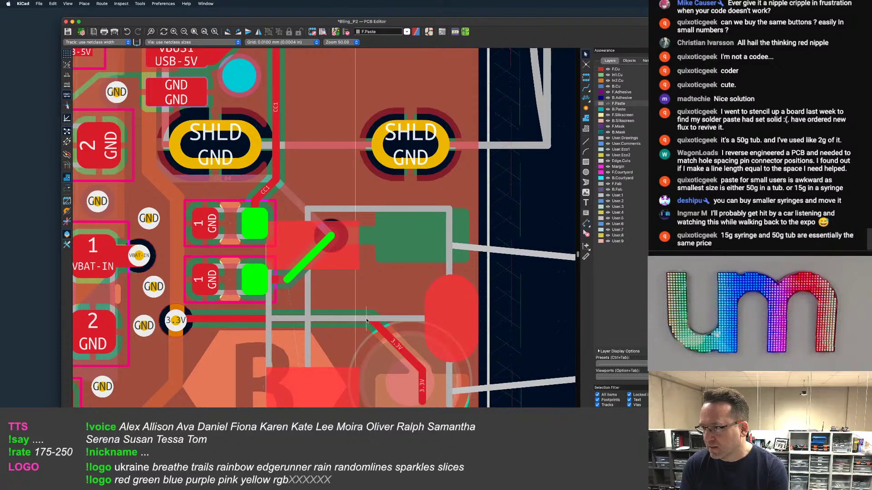
scroll(366, 321, down, 2)
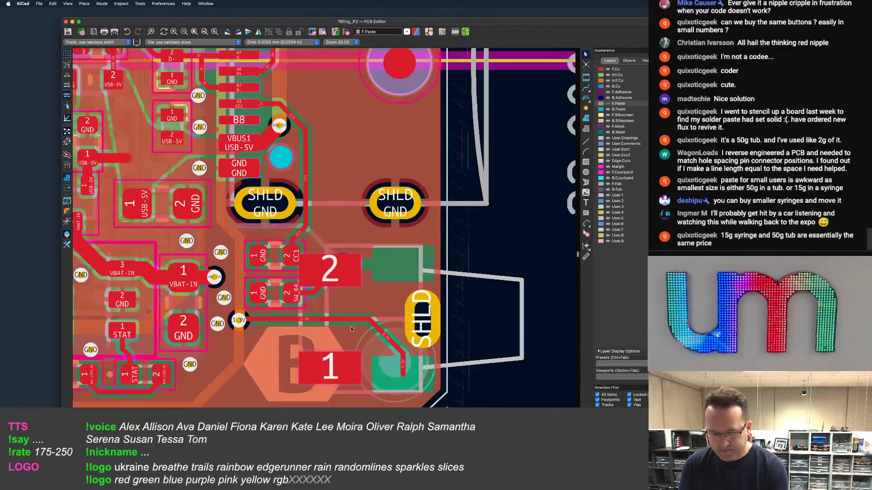
double_click(384, 308)
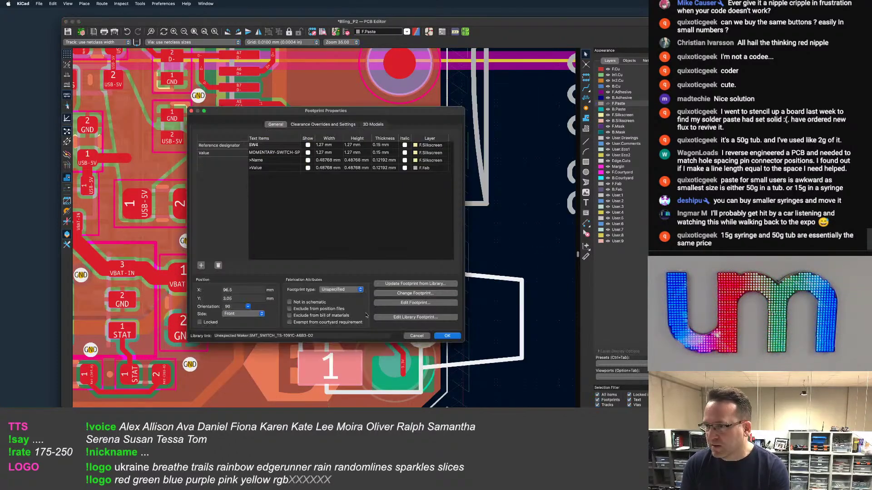
click(428, 335)
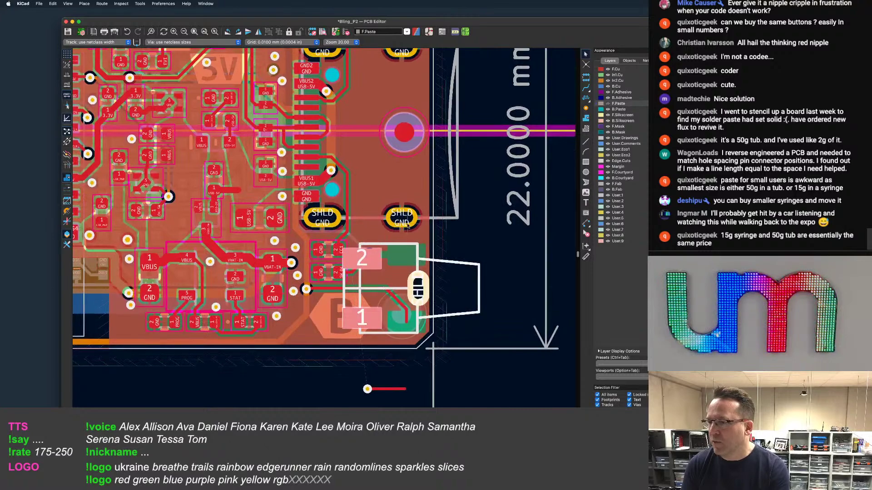
Duplicate the SW4 switch from corner B and place the copy over the existing switch at corner A
scroll(402, 236, up, 5)
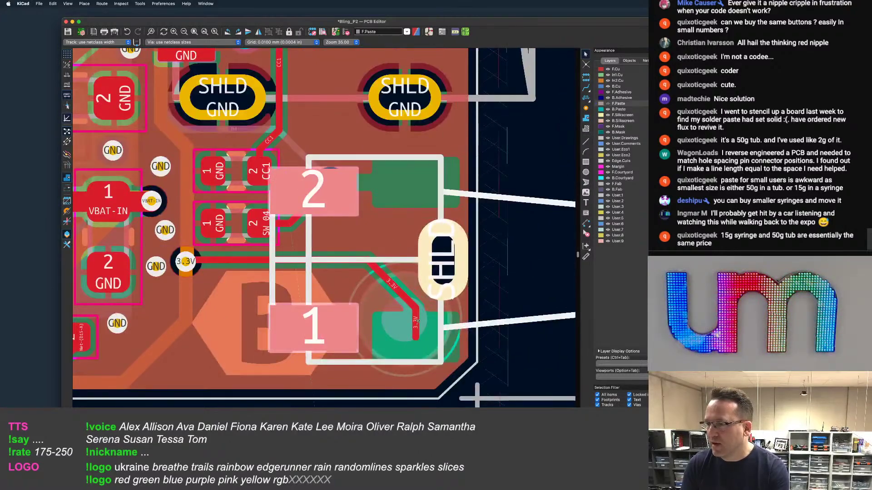
scroll(417, 321, down, 8)
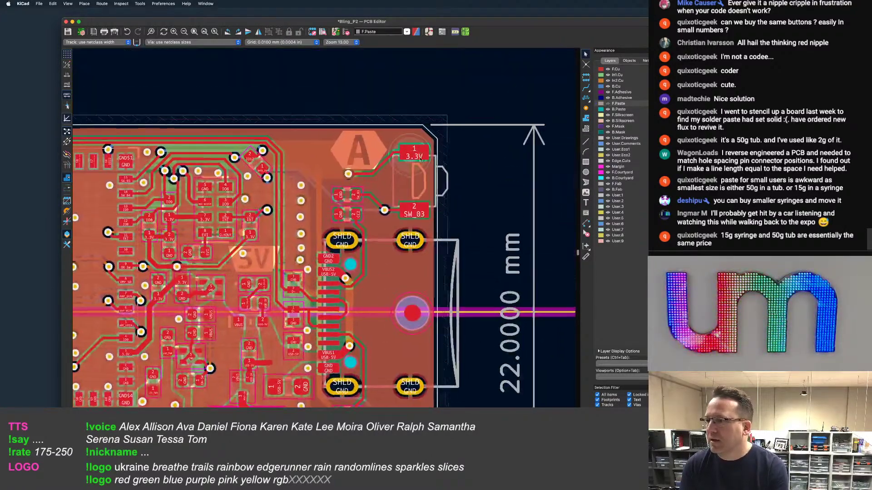
scroll(420, 159, up, 6)
scroll(447, 214, down, 10)
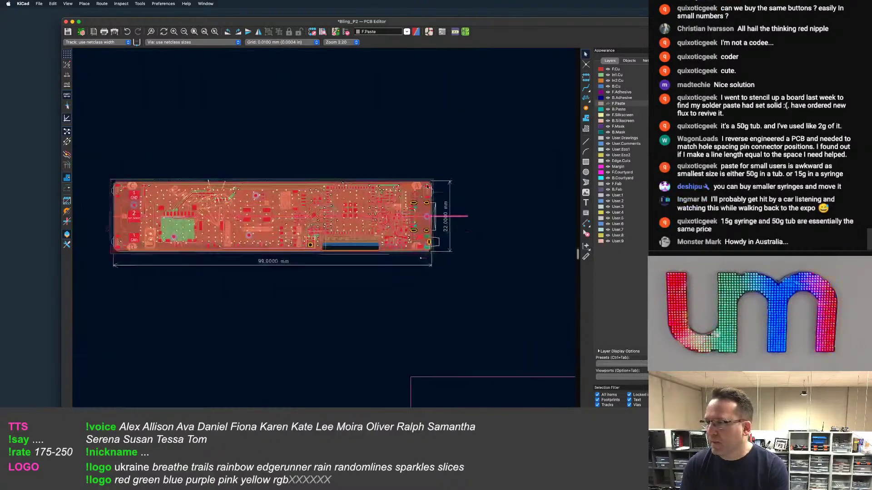
scroll(400, 249, up, 4)
scroll(400, 249, up, 3)
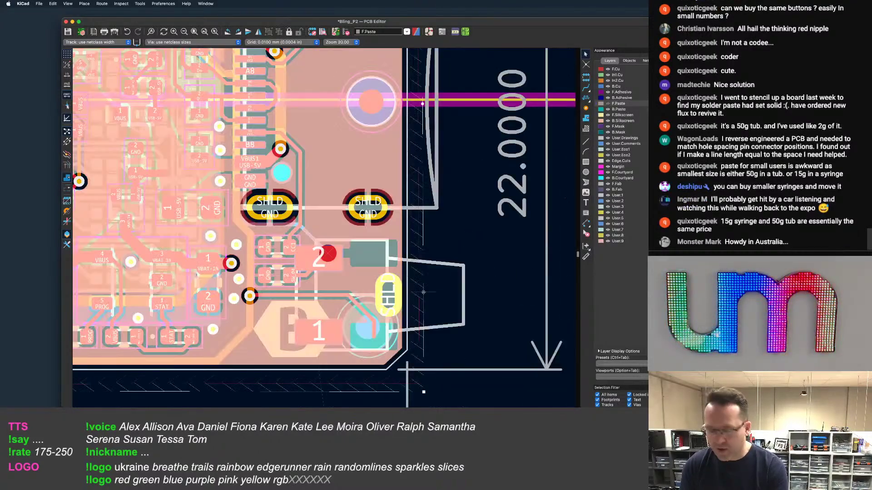
key(m)
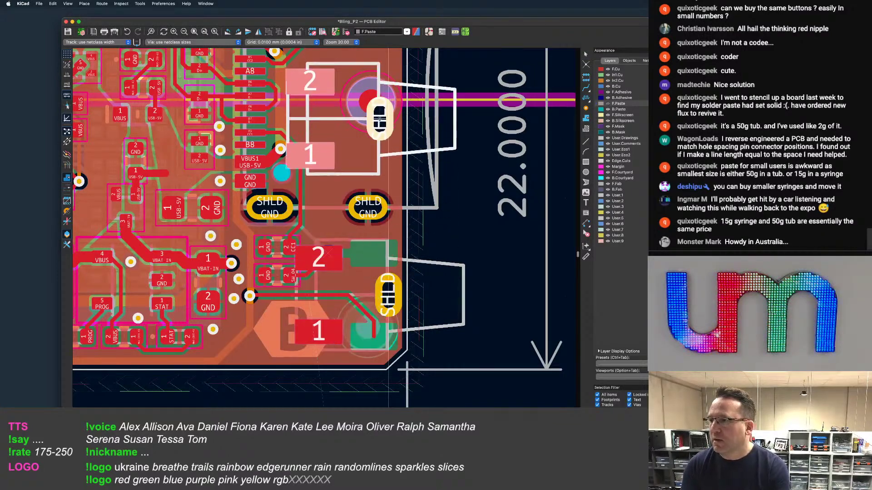
scroll(386, 136, down, 3)
scroll(399, 138, up, 3)
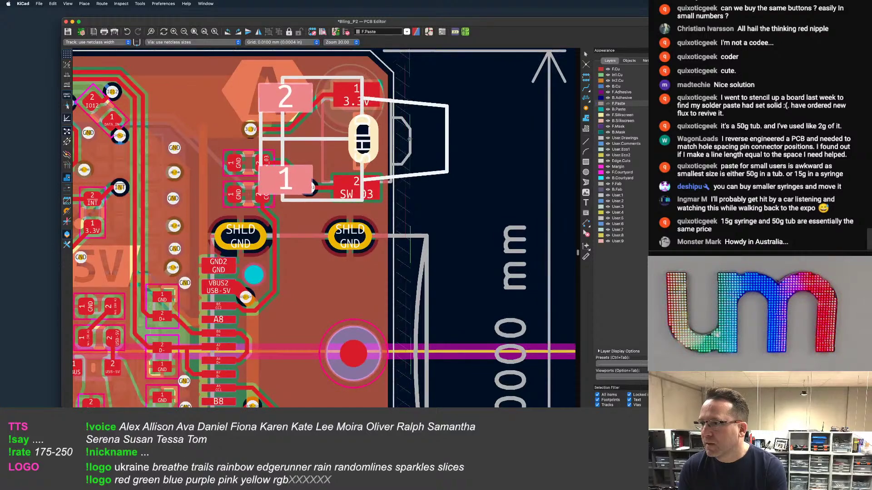
click(410, 138)
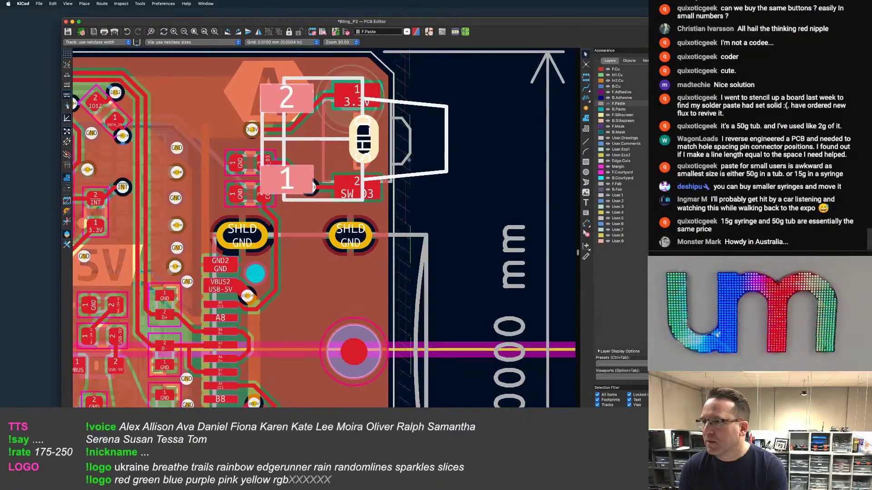
Review the switch placement at the connector end of the board and delete the duplicated switch from corner A
scroll(409, 139, down, 5)
scroll(403, 249, up, 5)
scroll(381, 256, down, 5)
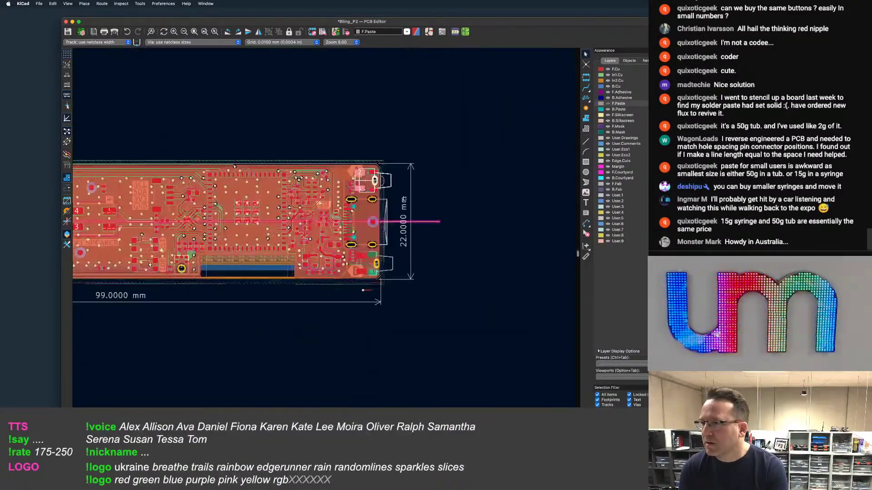
scroll(249, 304, up, 5)
key(Delete)
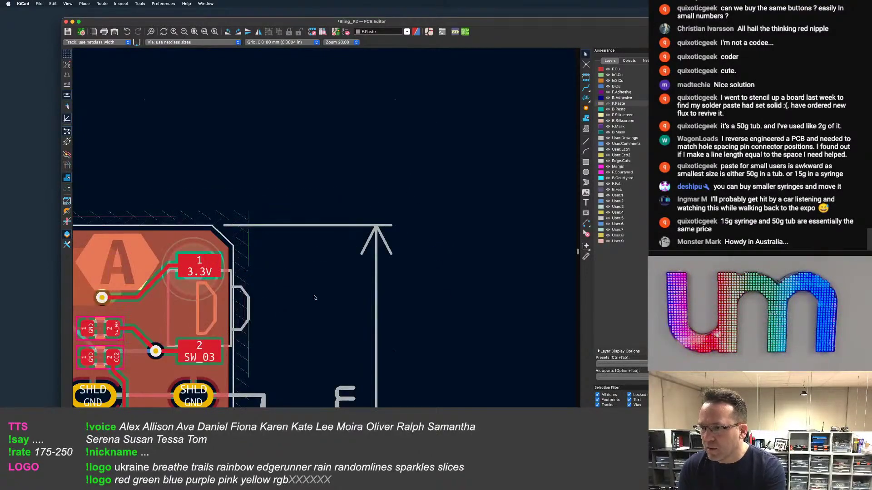
Duplicate the new shielded switch from corner B again and place the copy over the old switch at corner A
scroll(335, 298, down, 2)
middle_drag(337, 298, 405, 127)
middle_drag(361, 265, 372, 135)
scroll(377, 238, up, 2)
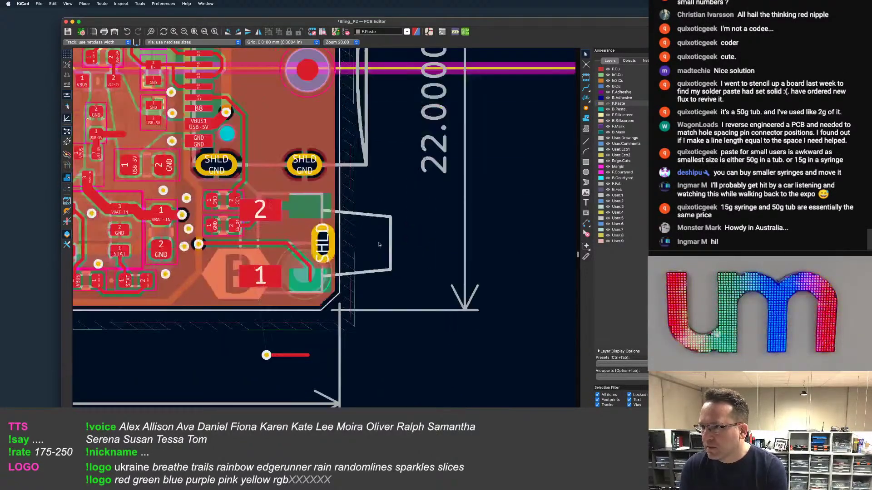
click(378, 241)
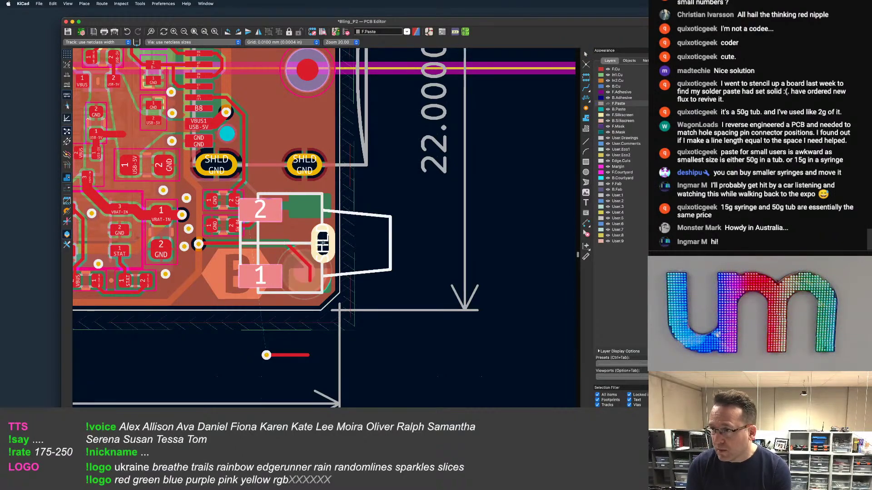
scroll(323, 242, down, 4)
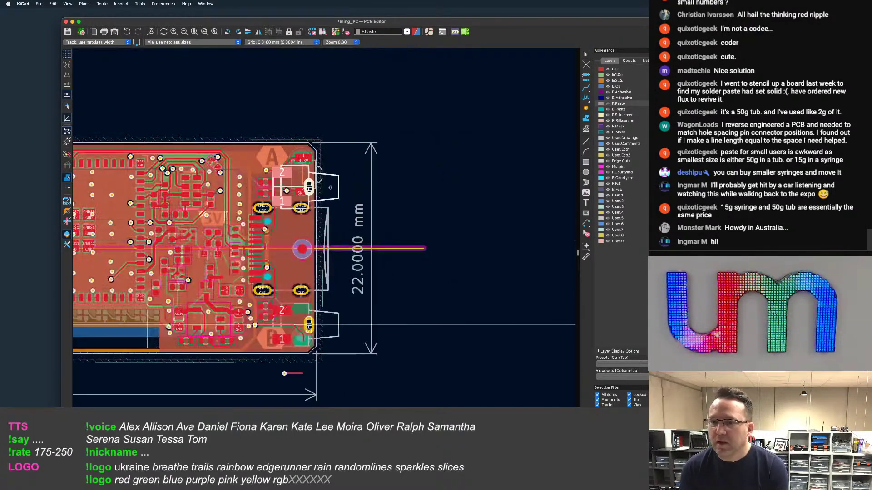
scroll(328, 193, up, 3)
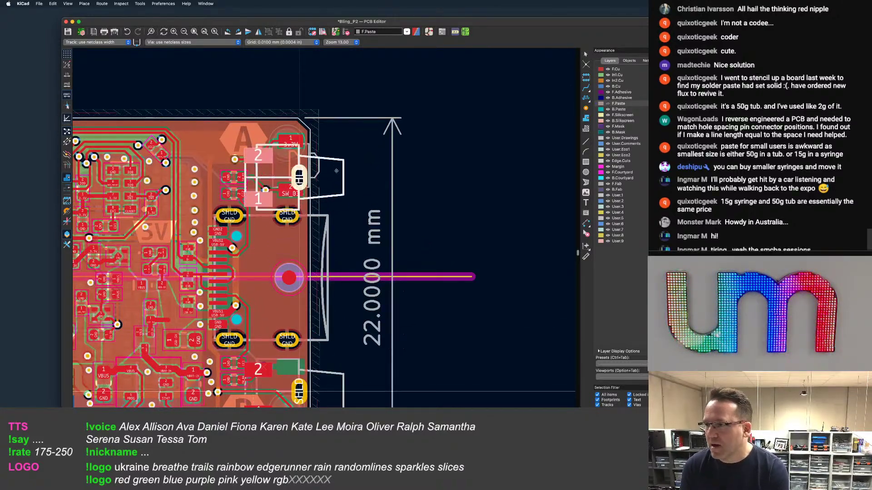
scroll(319, 210, up, 3)
middle_drag(354, 193, 373, 215)
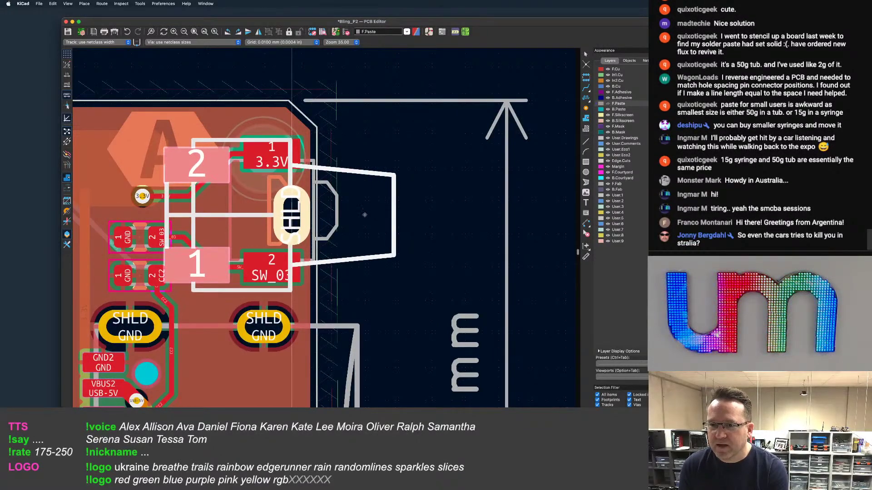
scroll(368, 208, up, 2)
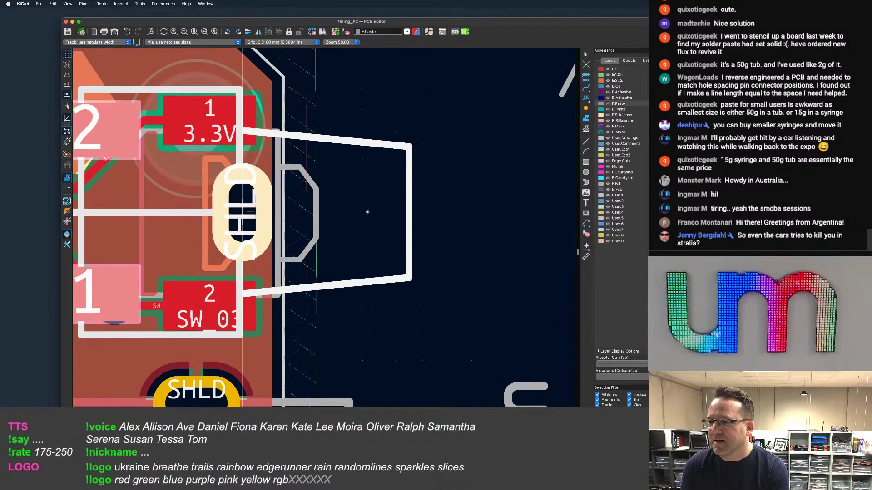
scroll(368, 213, down, 3)
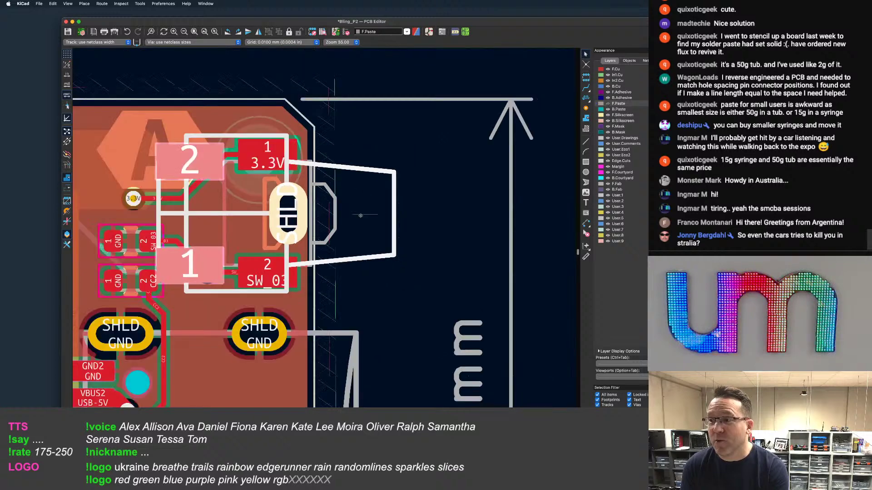
middle_drag(282, 239, 322, 243)
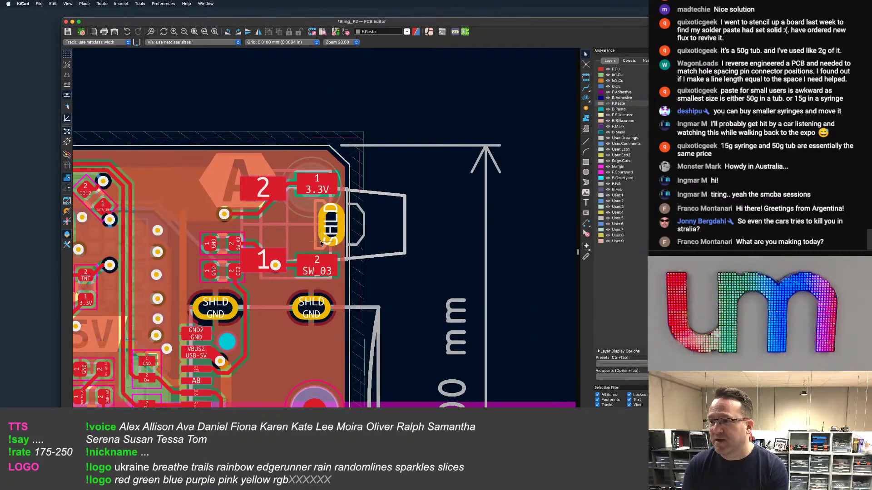
Examine the SW_03 track and via under the pads of the overlapping switches at corner A
scroll(321, 244, up, 3)
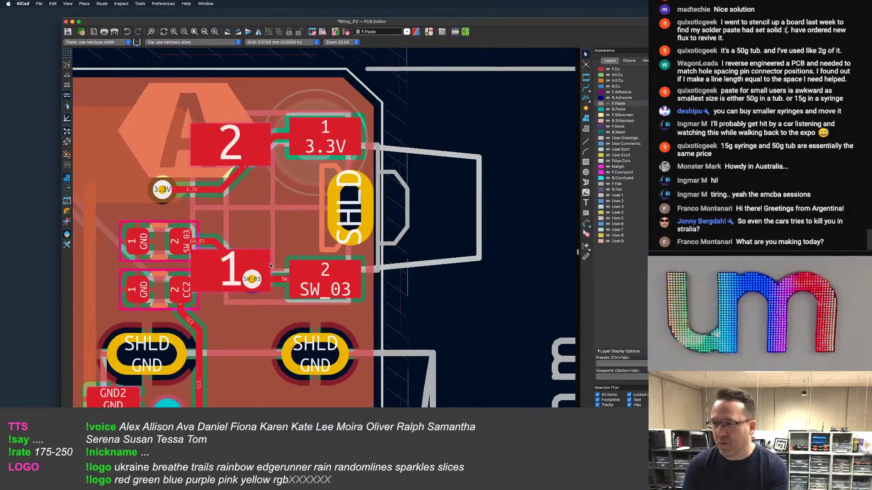
scroll(270, 266, up, 1)
click(291, 287)
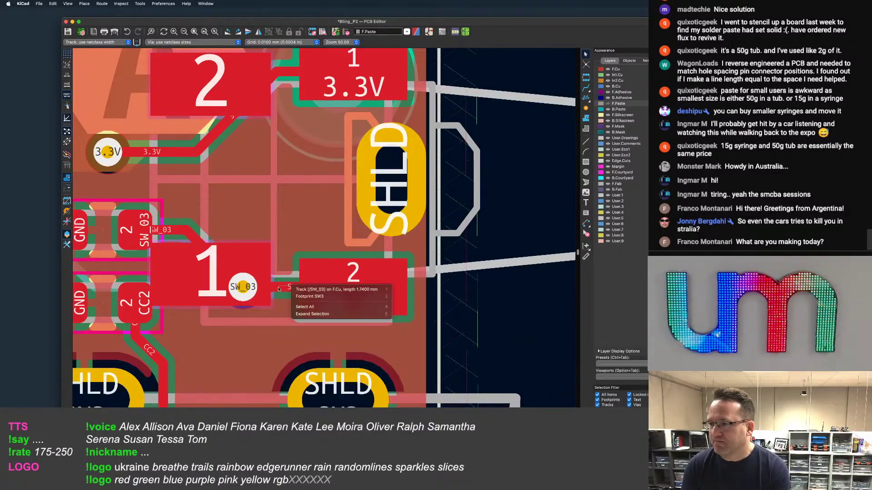
click(303, 289)
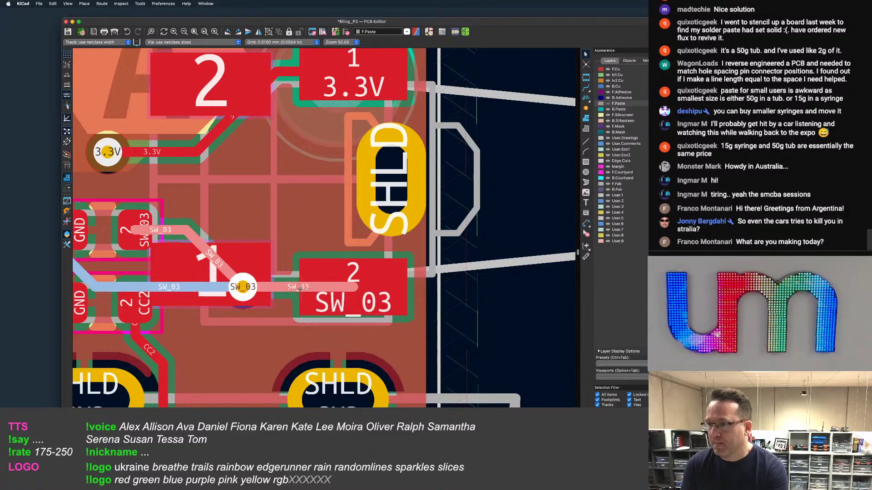
scroll(256, 291, down, 1)
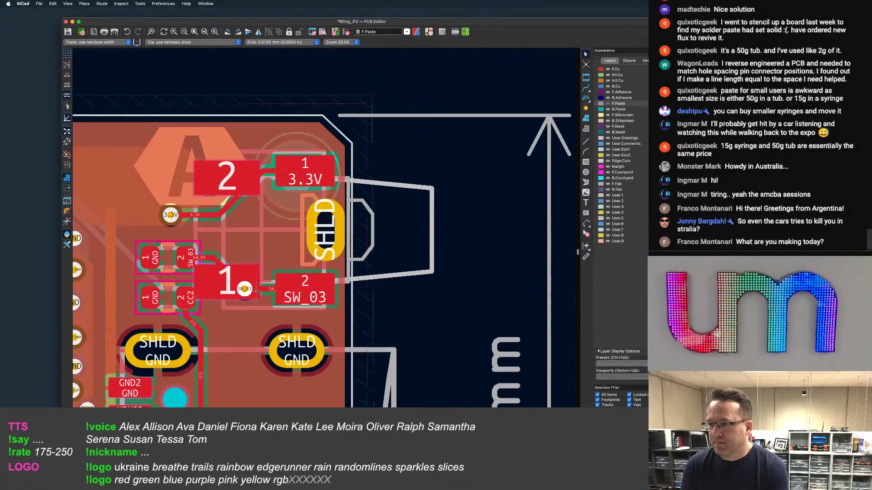
middle_drag(256, 291, 306, 260)
Check the old SW3 push switch's footprint properties at corner A and delete that footprint from the board
click(409, 199)
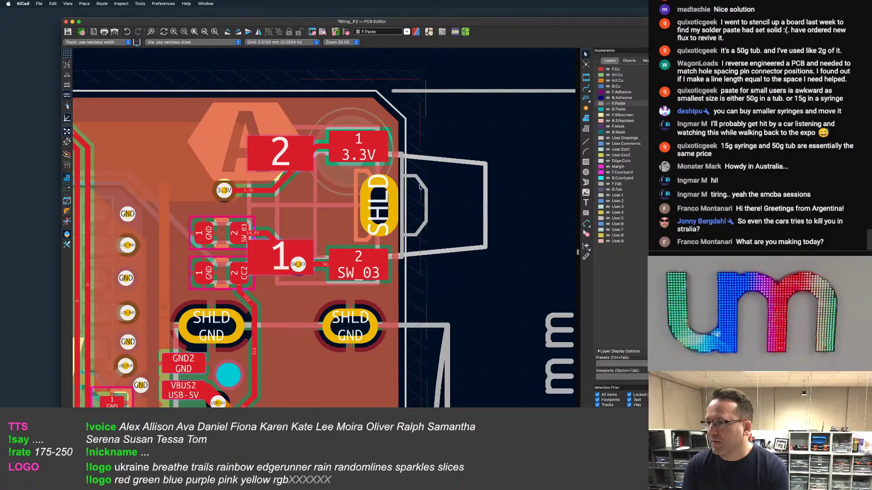
double_click(419, 186)
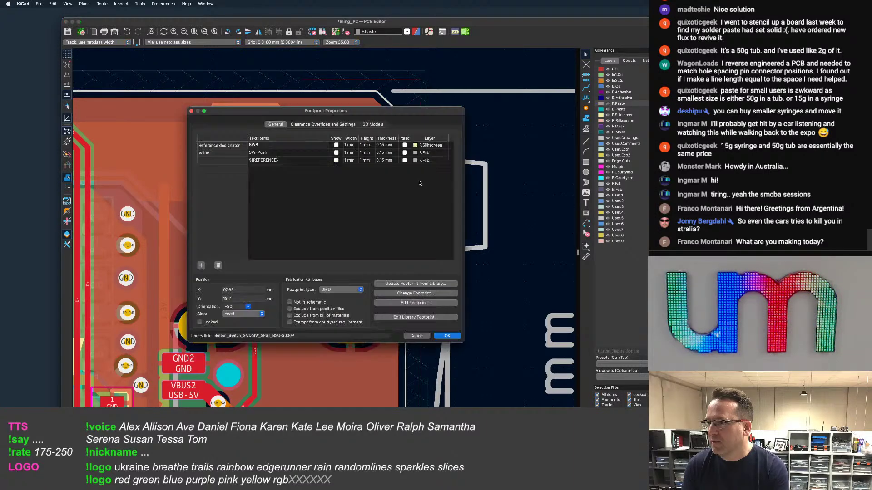
click(416, 336)
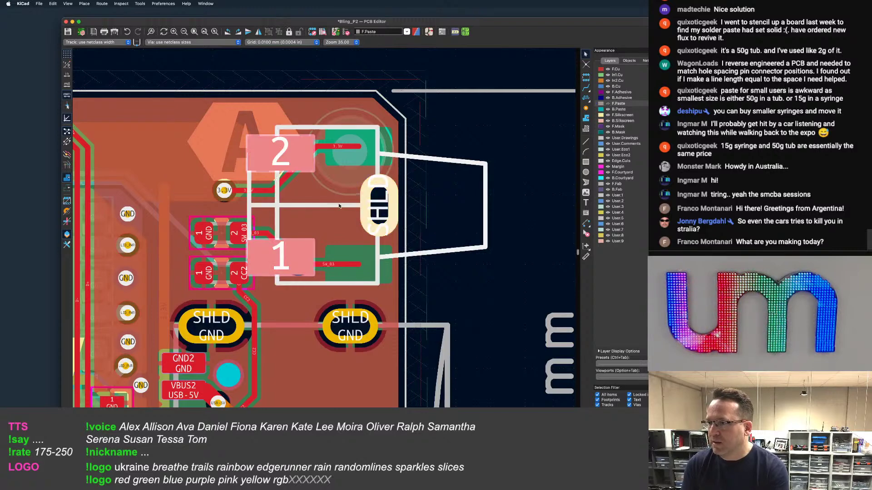
Set the reference designator of the new momentary switch at corner A to SW3
double_click(339, 205)
double_click(268, 145)
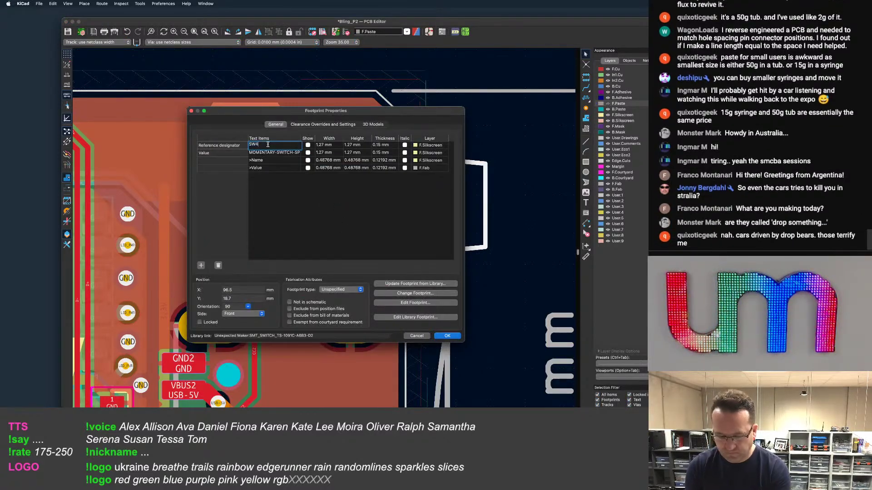
key(BackSpace)
text(3)
key(Return)
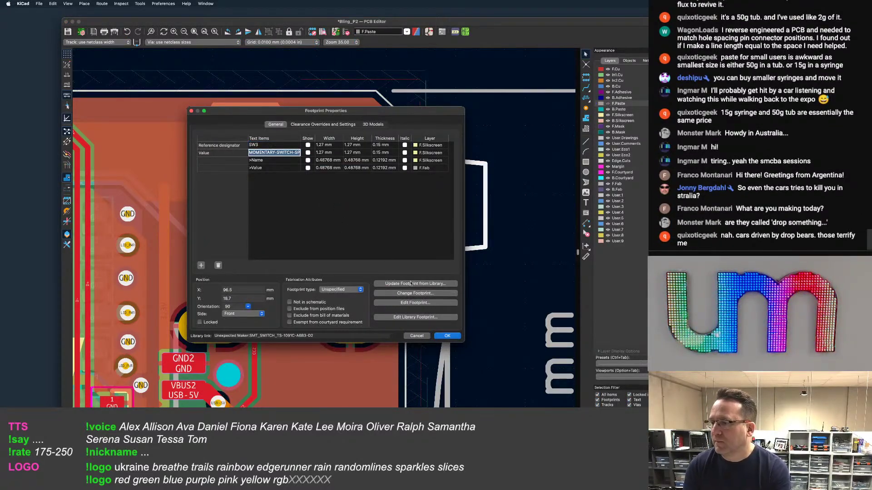
click(447, 336)
Duplicate the SW3 switch, rotate the copy to face the opposite board end and place it over the existing switch at corner C
scroll(427, 190, down, 4)
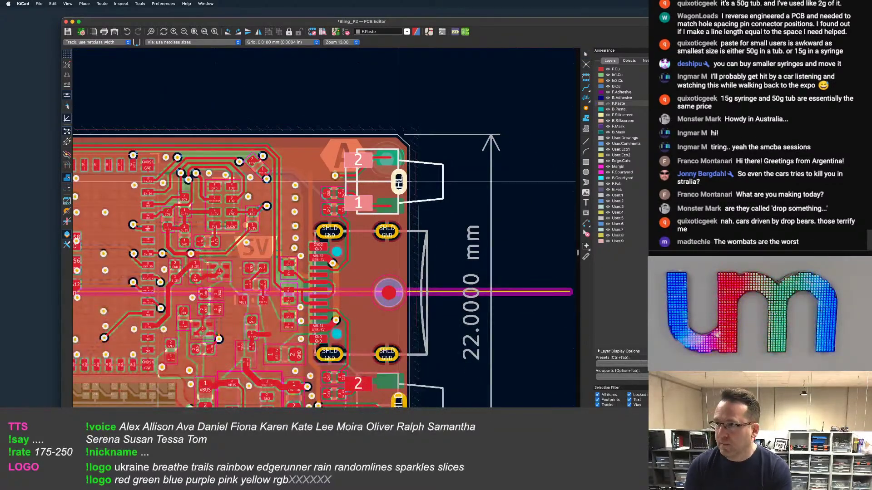
scroll(201, 193, down, 2)
middle_drag(205, 194, 436, 190)
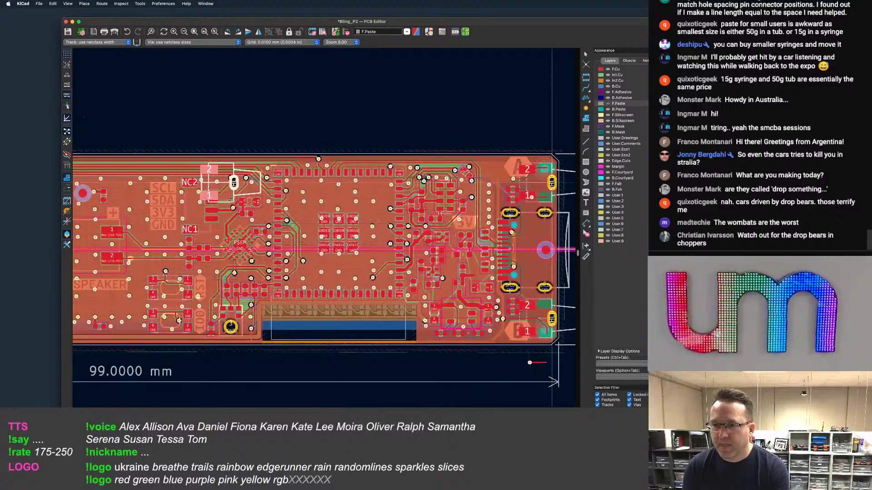
middle_drag(231, 199, 379, 210)
middle_drag(266, 210, 440, 207)
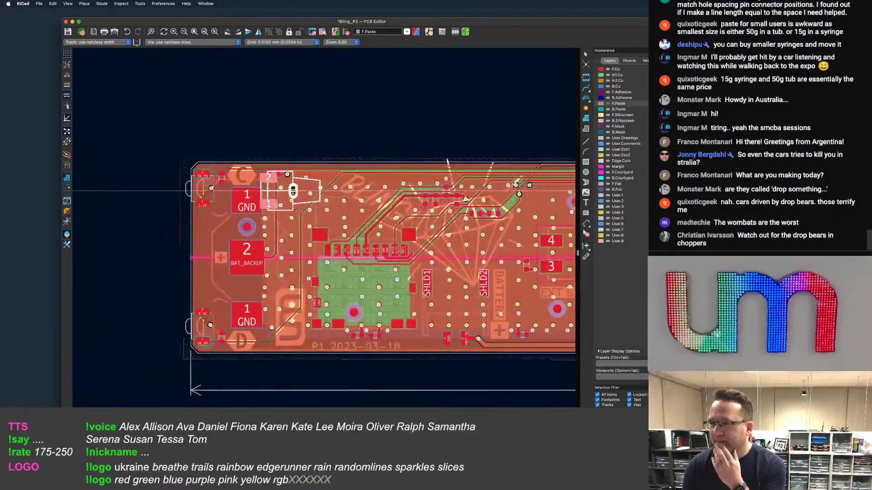
scroll(302, 209, up, 7)
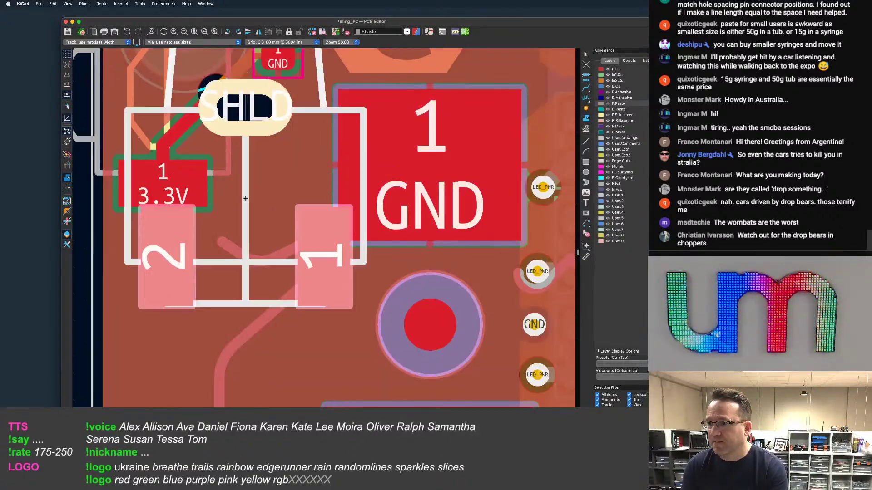
scroll(246, 198, down, 5)
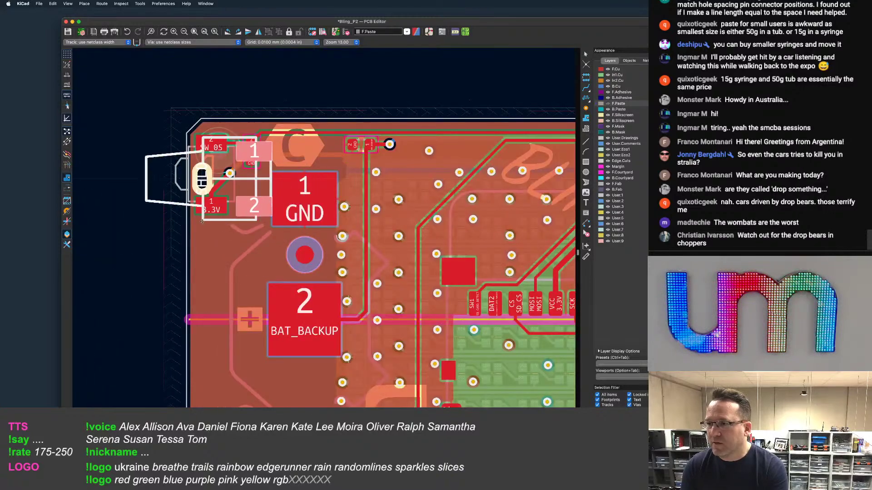
scroll(202, 221, up, 4)
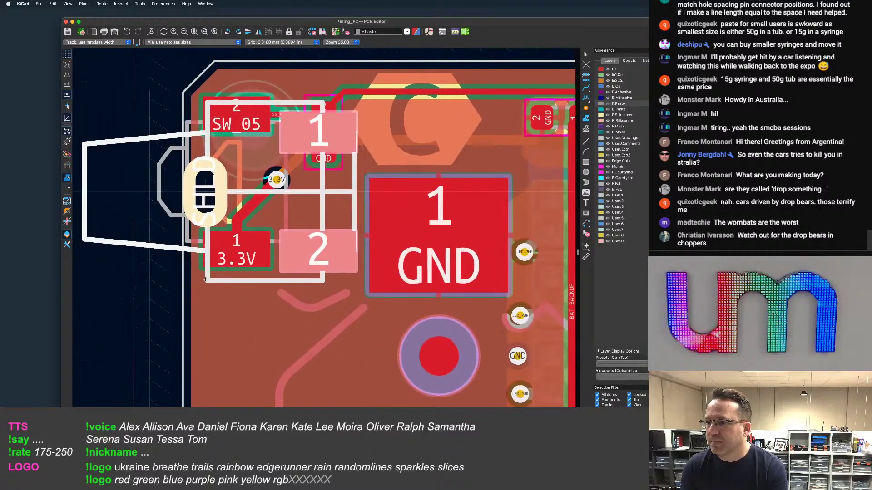
scroll(213, 278, down, 4)
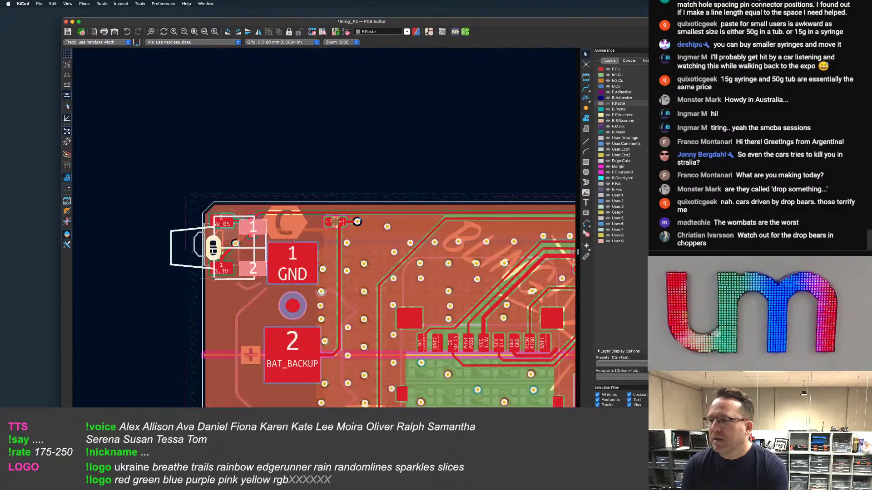
click(213, 278)
Check the Y position of the SW3 switch at corner A in its footprint properties
scroll(366, 293, down, 2)
middle_drag(513, 291, 151, 264)
scroll(375, 251, up, 3)
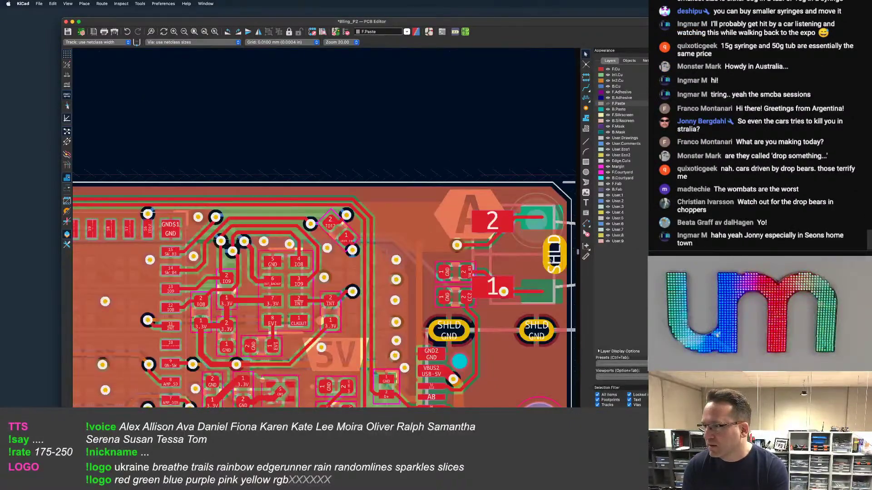
double_click(512, 250)
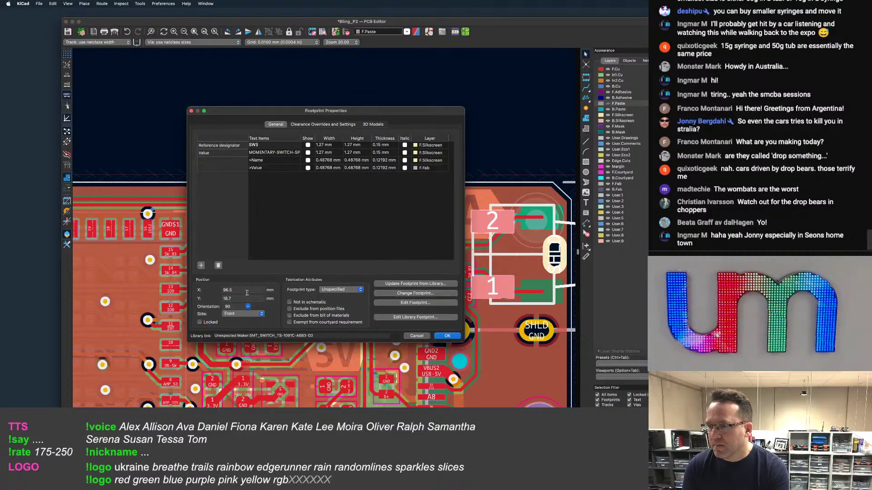
click(242, 298)
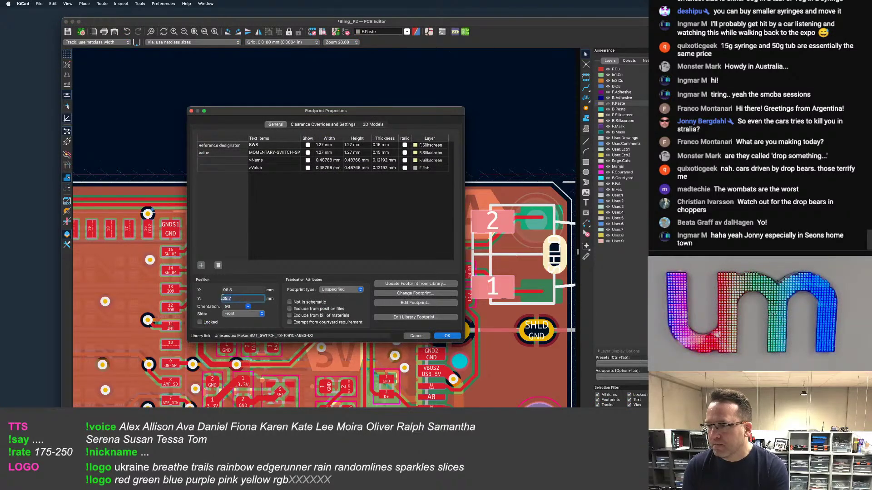
click(415, 336)
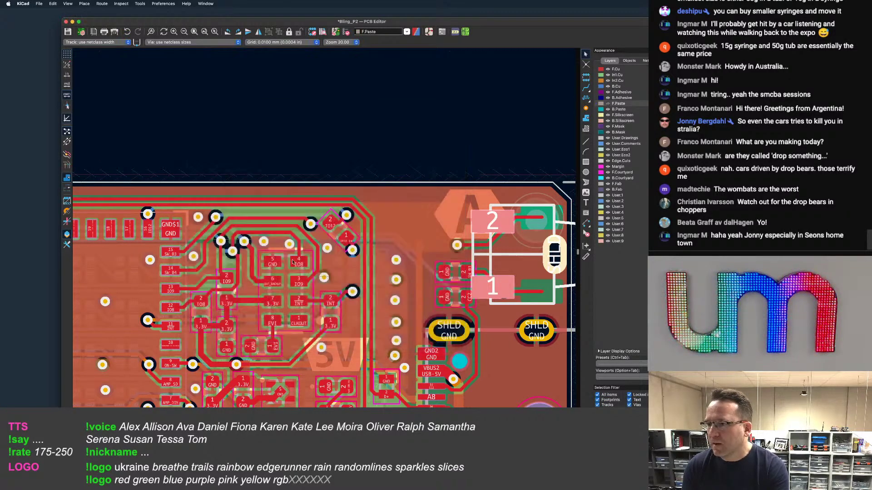
Check the position and orientation of the duplicated switch at corner C in its footprint properties
scroll(375, 209, down, 4)
scroll(180, 201, down, 3)
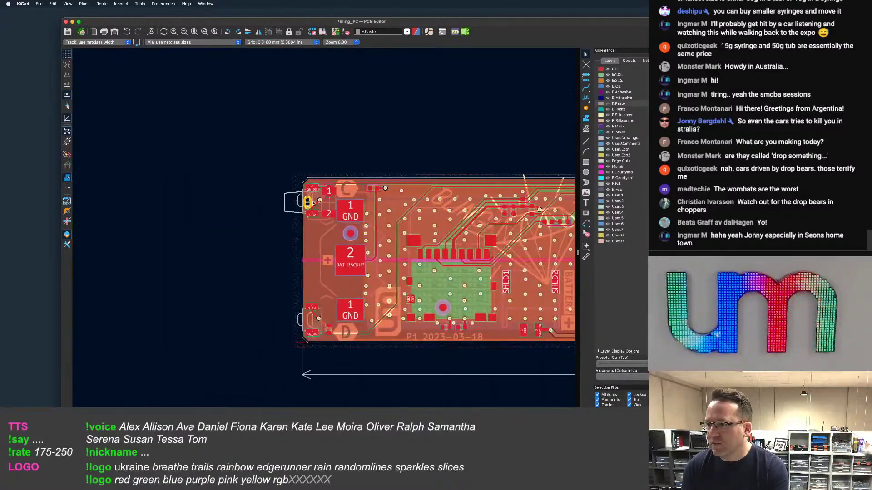
scroll(309, 199, up, 6)
double_click(235, 207)
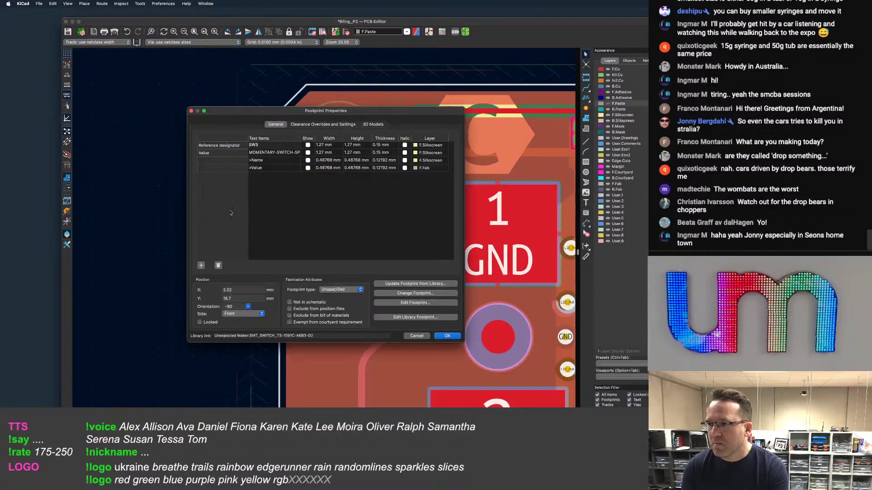
click(447, 336)
Examine how the new switch's pads at corner C overlap the SW_05 and 3.3V pads, nearby via and GND pads
scroll(377, 224, down, 4)
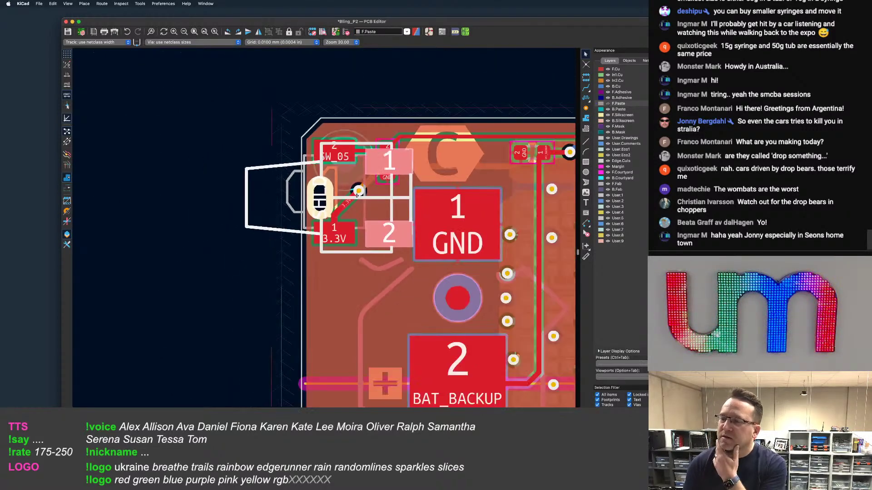
scroll(303, 225, up, 4)
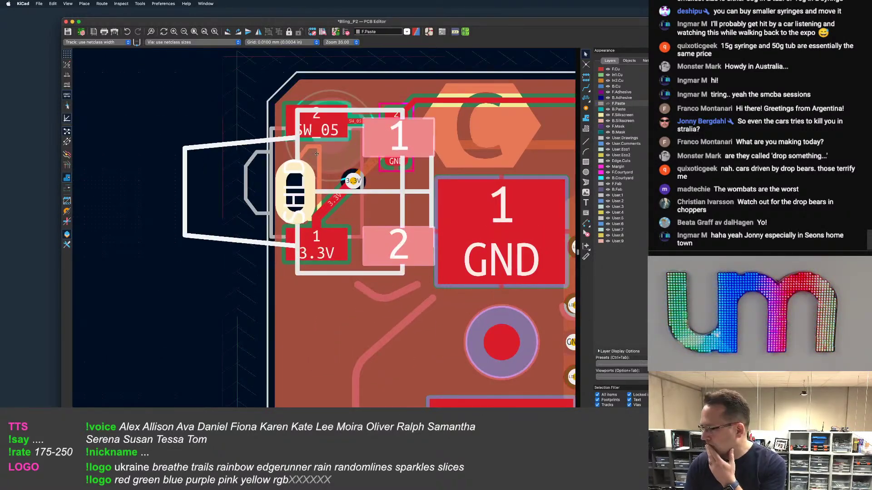
middle_drag(316, 153, 253, 204)
scroll(272, 200, up, 1)
click(268, 210)
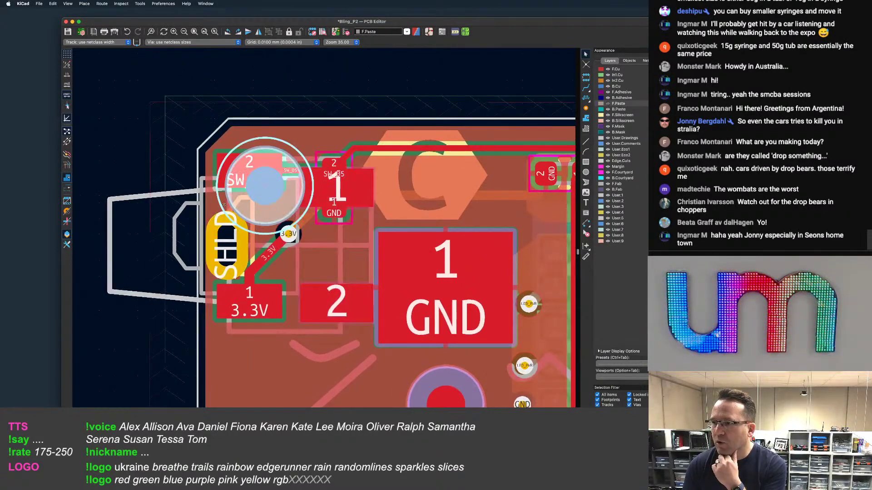
scroll(331, 248, down, 2)
key(Escape)
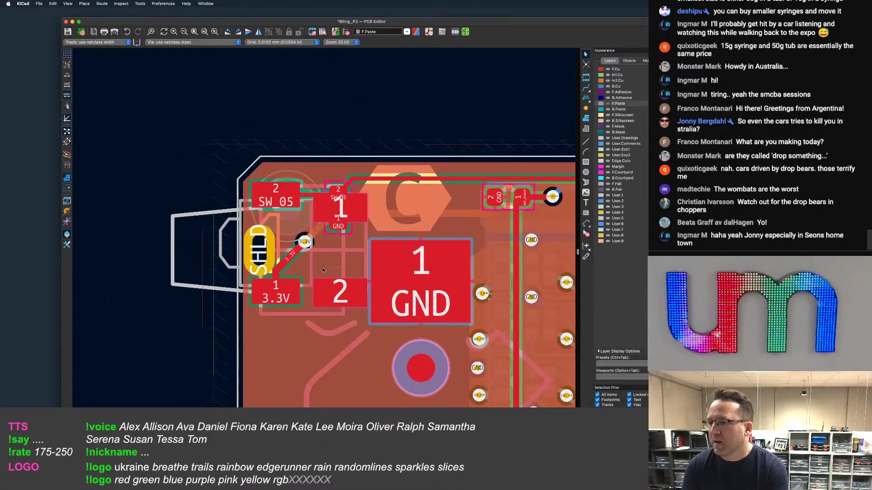
scroll(314, 261, up, 4)
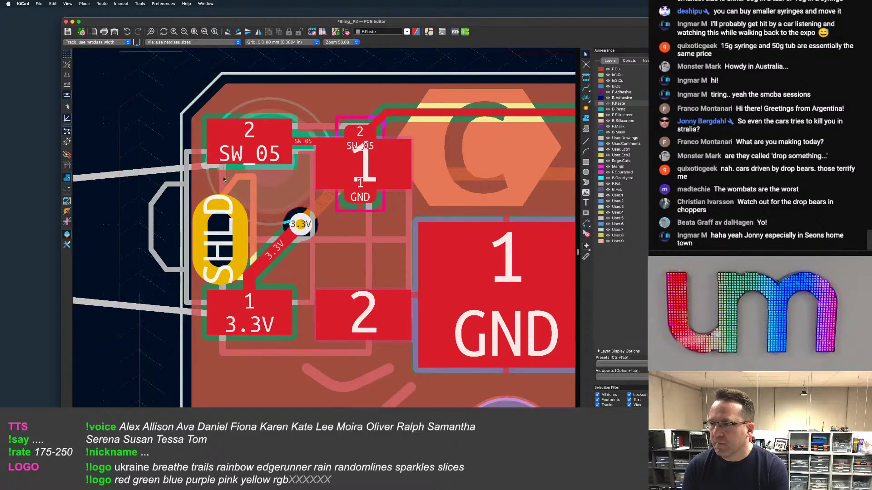
Ungroup the old switch assembly at corner C, check the old switch's reference designator and delete that footprint
click(158, 204)
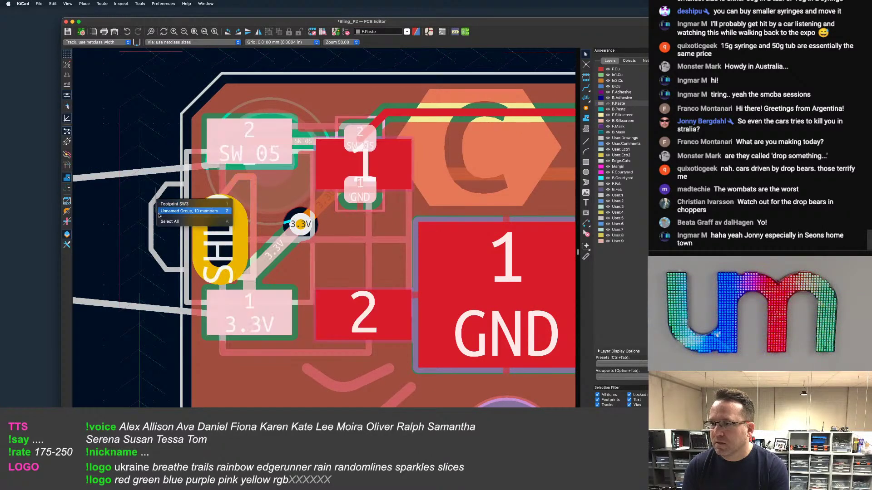
click(159, 213)
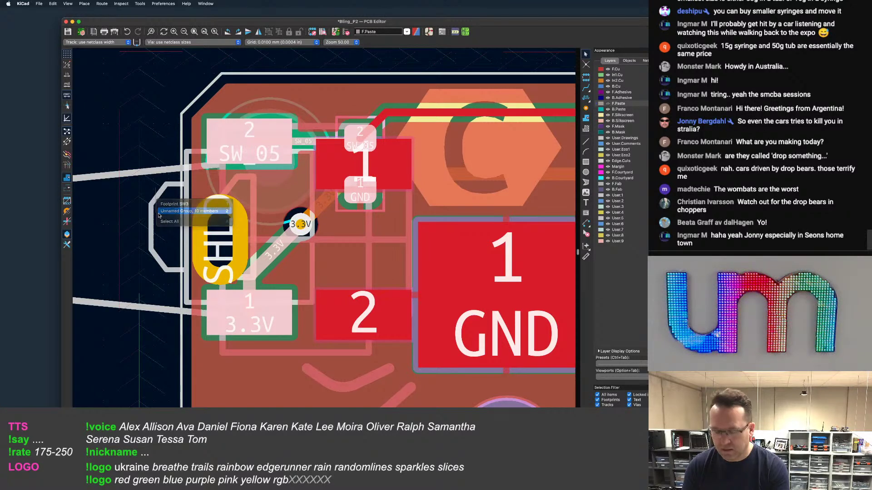
right_click(280, 143)
mouse_move(338, 223)
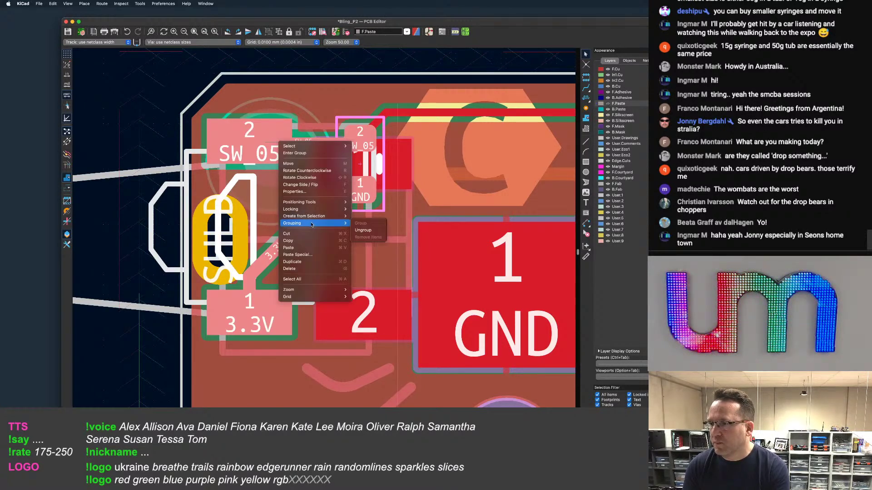
click(363, 231)
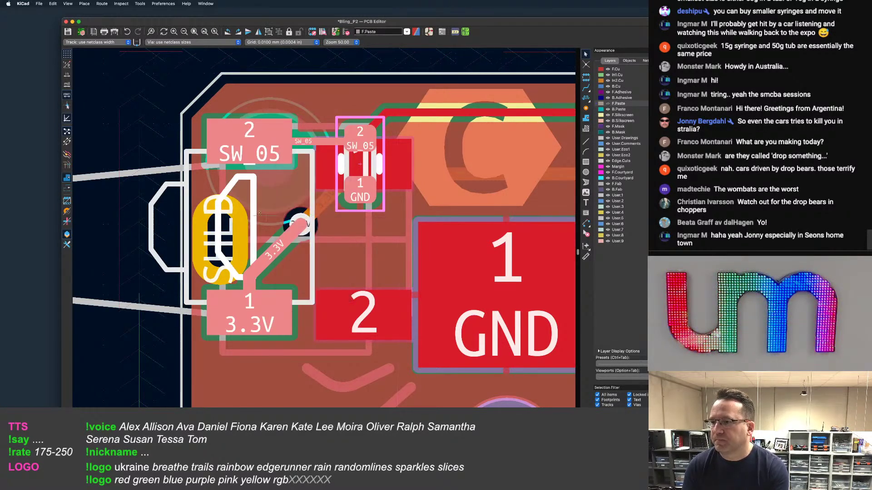
double_click(160, 193)
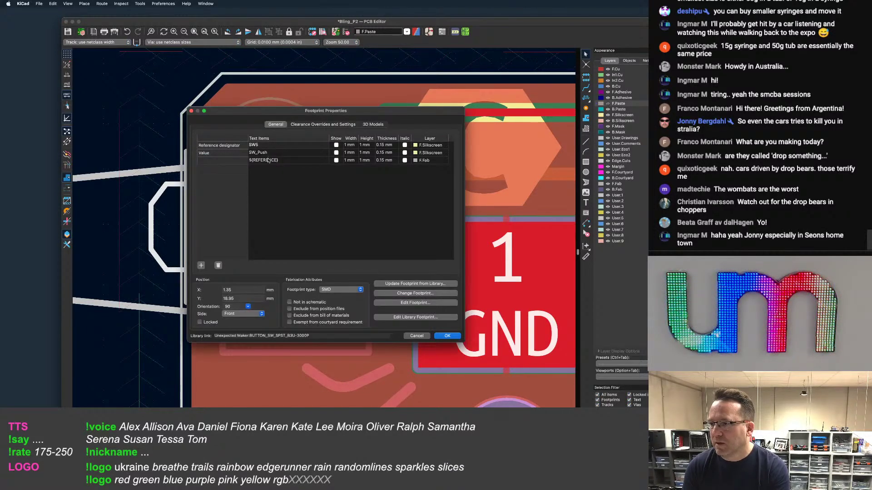
click(417, 336)
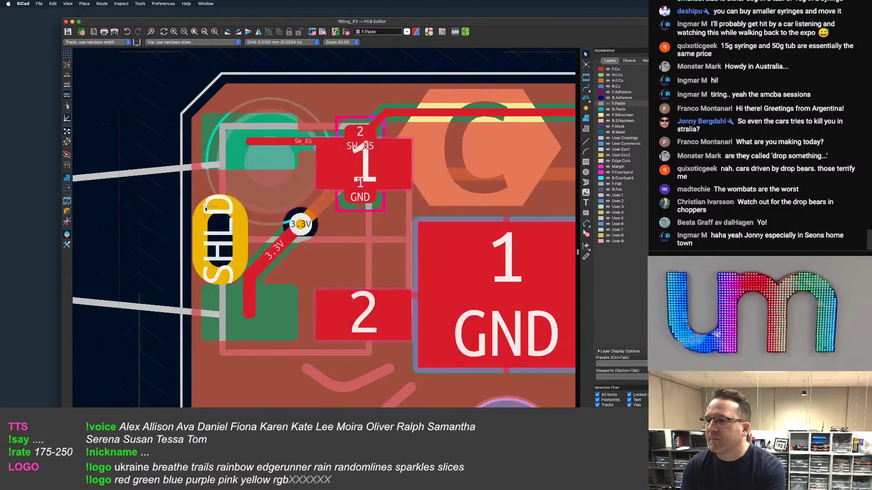
Set the reference designator of the new shielded switch at corner C to SW5
scroll(235, 169, up, 2)
double_click(197, 163)
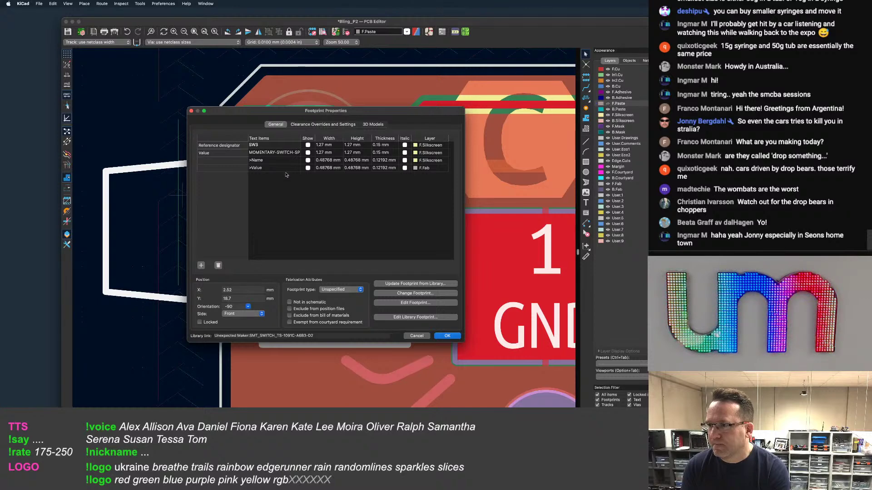
double_click(284, 144)
key(BackSpace)
text(5)
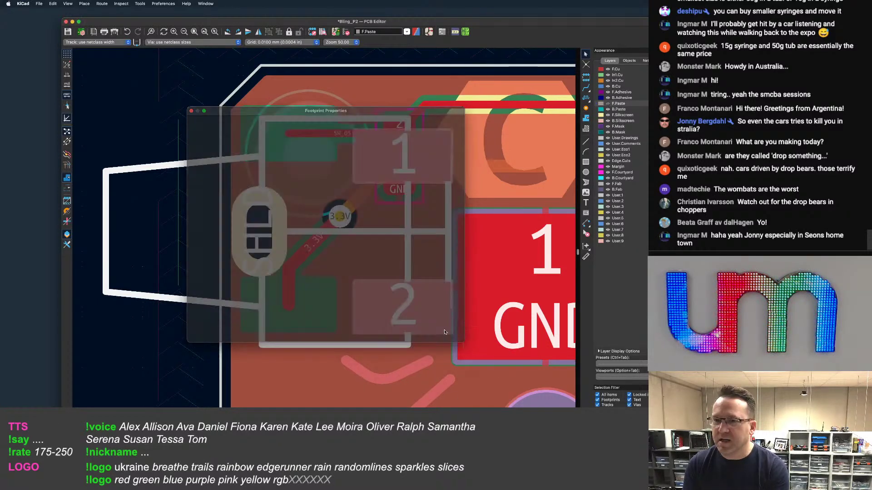
key(Return)
Duplicate the new switch from corner C and place the copy over the existing switch at corner D
scroll(406, 243, down, 5)
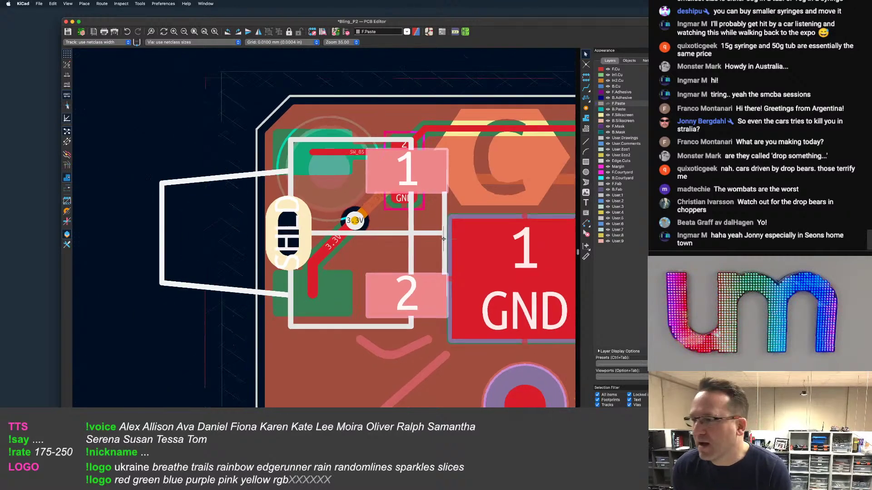
key(Escape)
scroll(364, 235, down, 1)
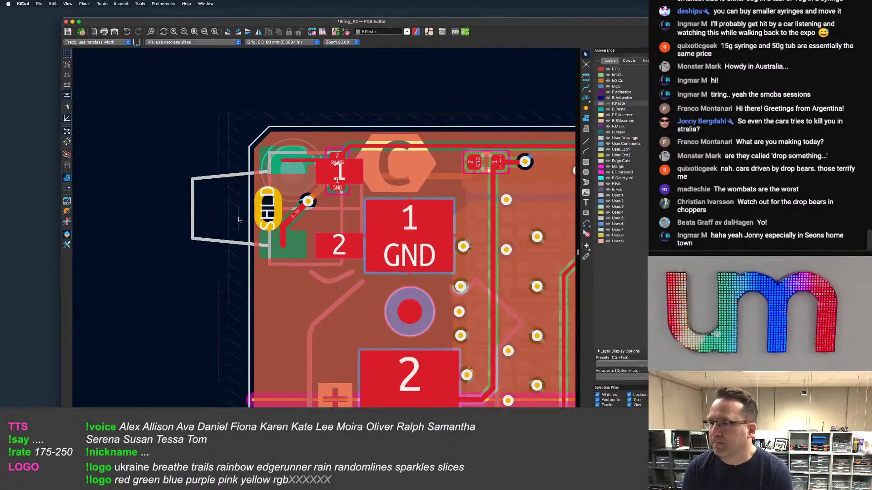
click(235, 216)
key(m)
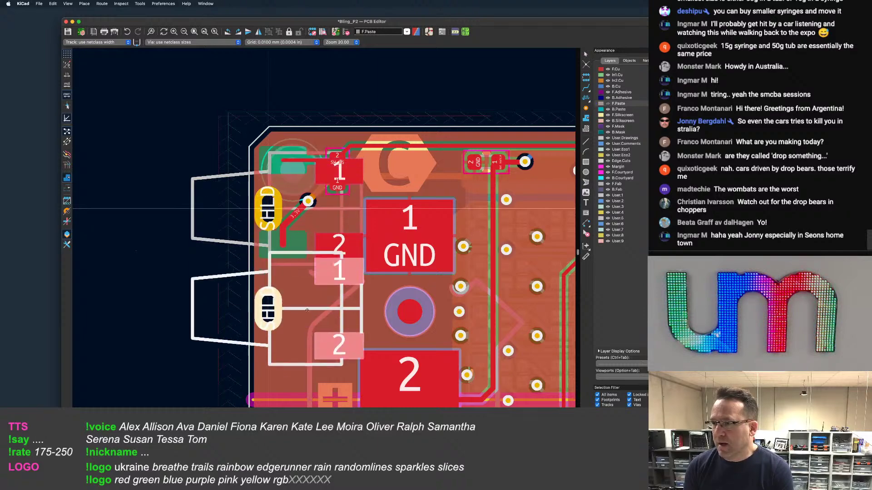
scroll(301, 312, down, 2)
middle_drag(301, 305, 307, 239)
middle_drag(321, 293, 309, 147)
scroll(314, 243, up, 7)
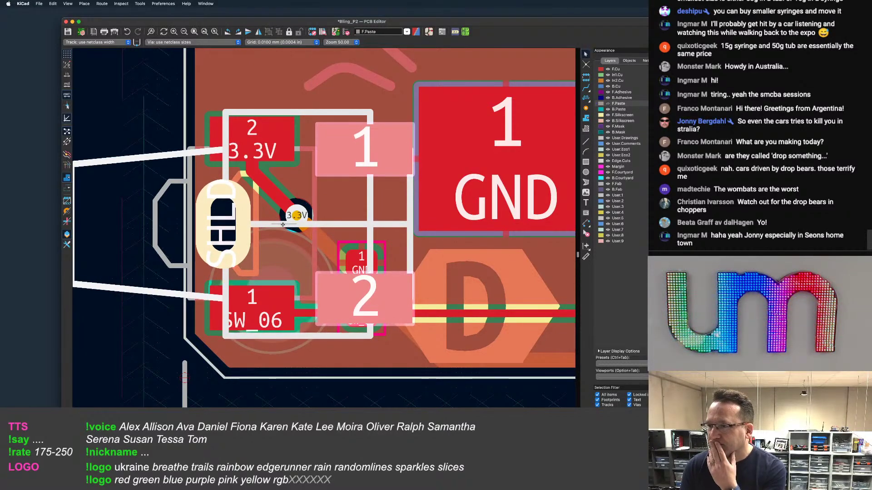
Check the old switch's properties at corner D and delete that switch footprint
scroll(277, 227, down, 5)
scroll(207, 224, up, 4)
double_click(204, 222)
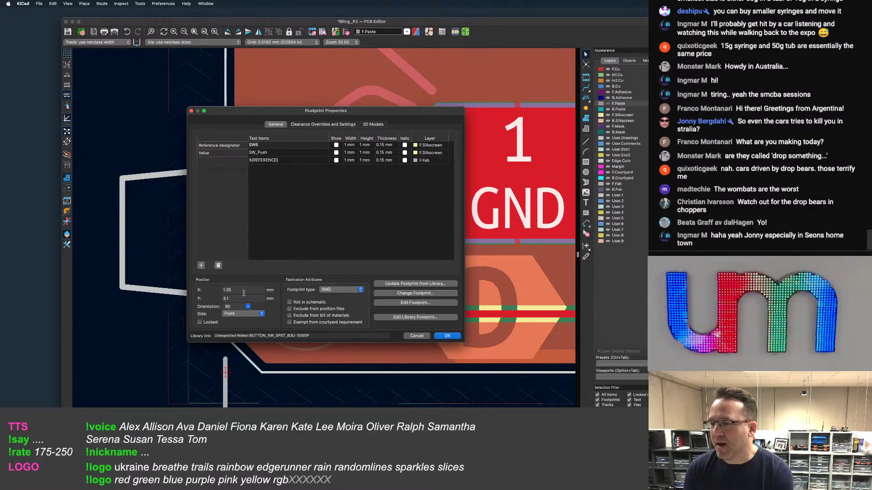
click(416, 336)
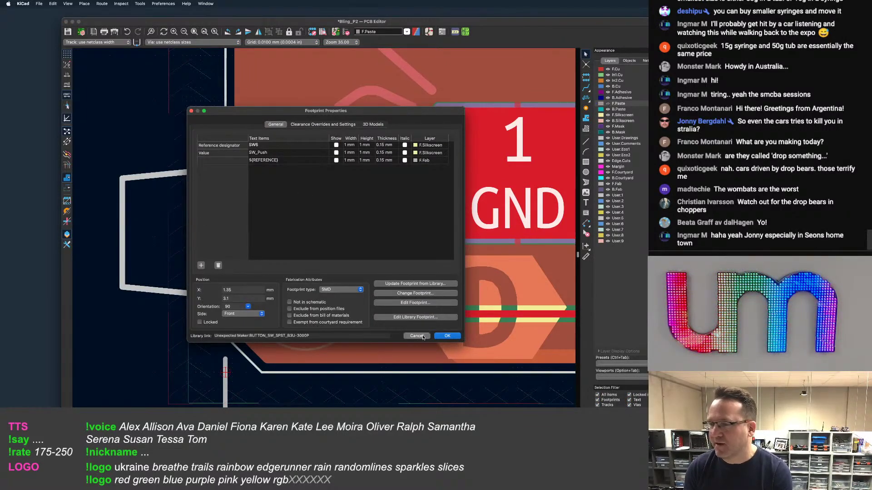
click(200, 203)
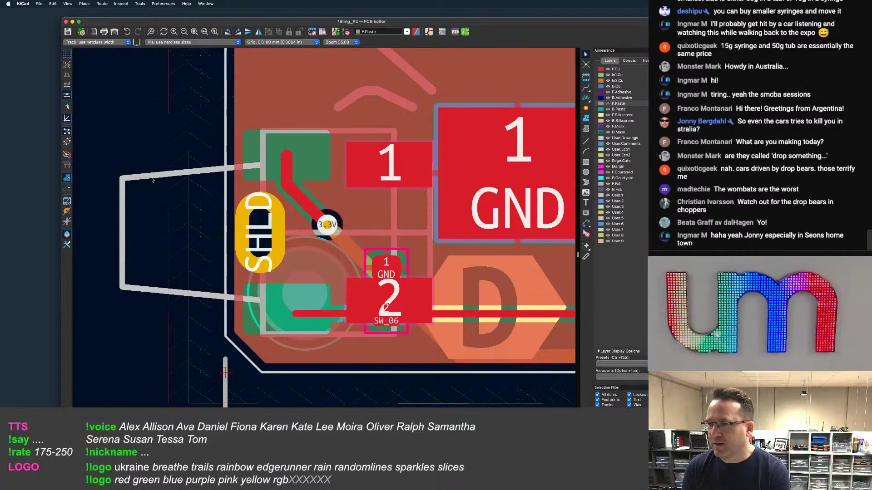
Set the reference designator of the new shielded switch at corner D to SW6
click(200, 202)
scroll(202, 198, down, 3)
key(e)
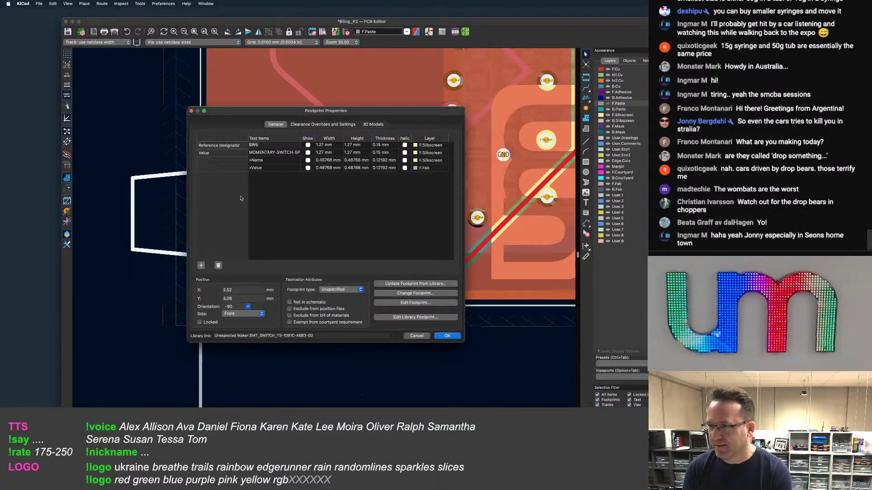
click(276, 146)
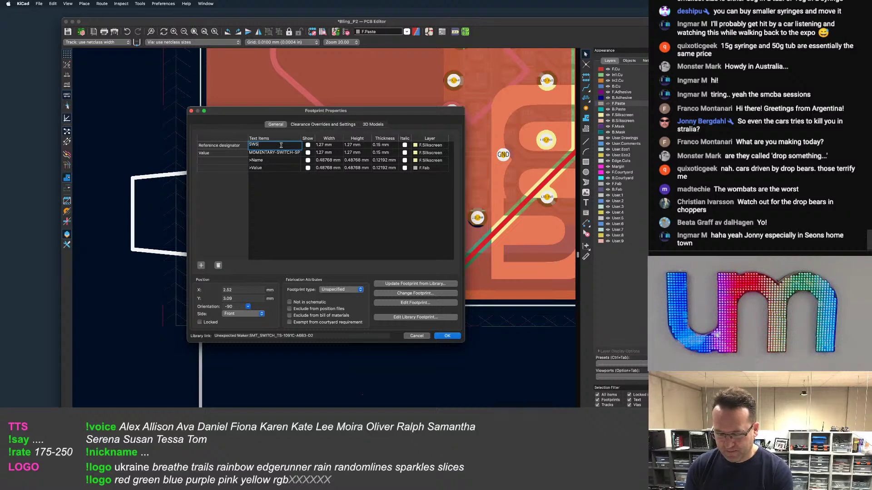
text(6)
key(Return)
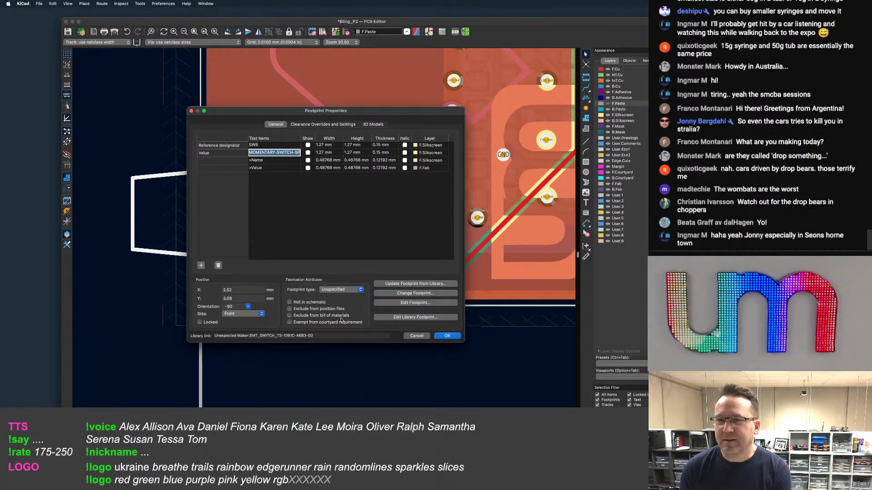
click(447, 336)
Set the Y position of the new SW6 switch at corner D to 3.0 mm
scroll(347, 290, down, 5)
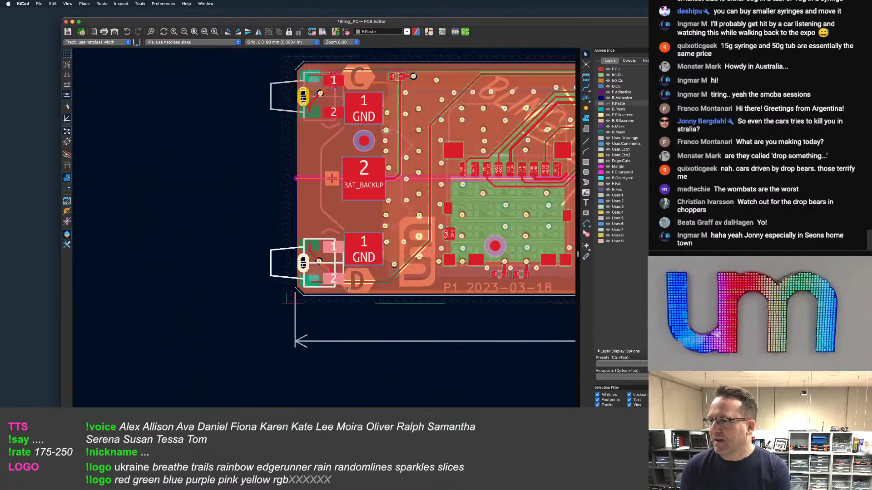
scroll(240, 250, up, 3)
scroll(240, 250, down, 5)
scroll(240, 250, up, 5)
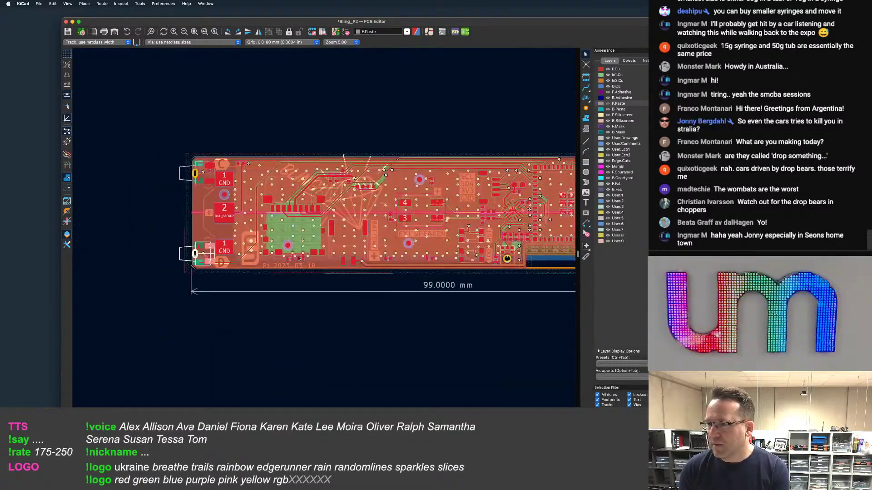
double_click(263, 245)
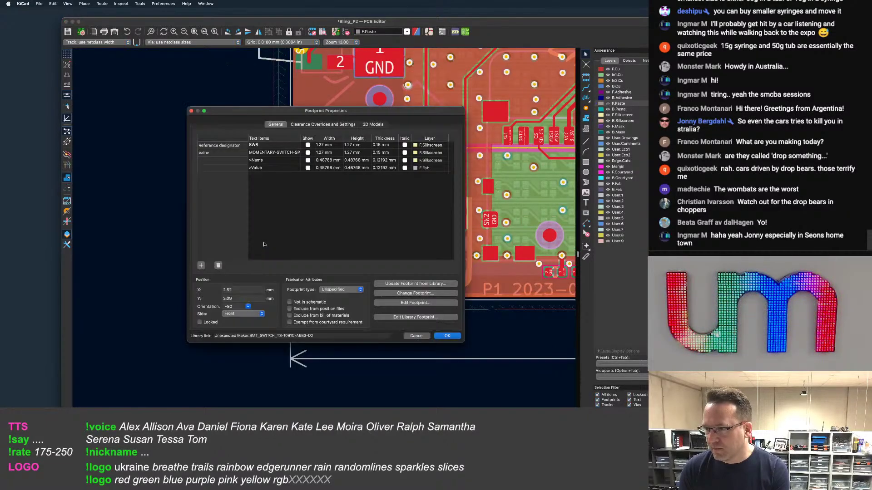
click(237, 299)
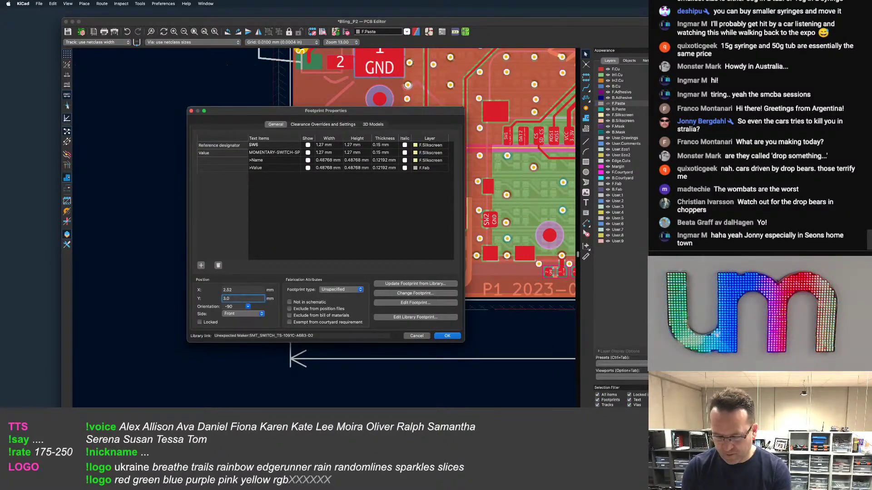
key(Return)
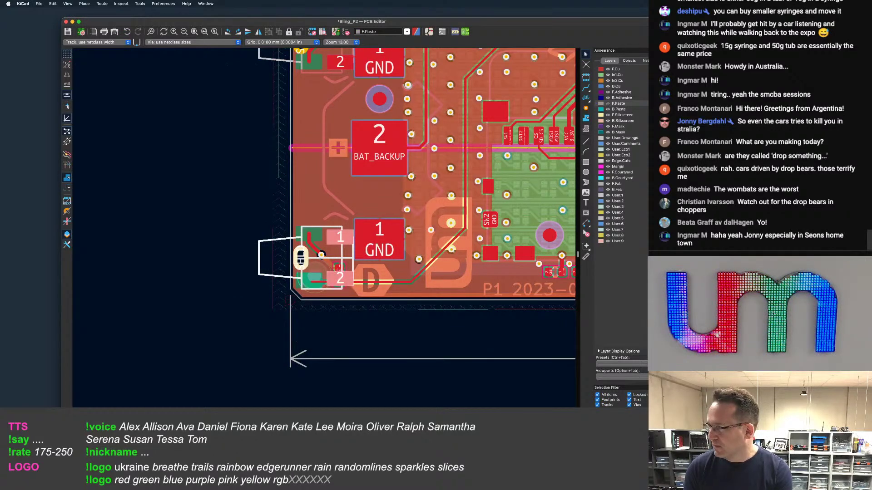
key(super+Tab)
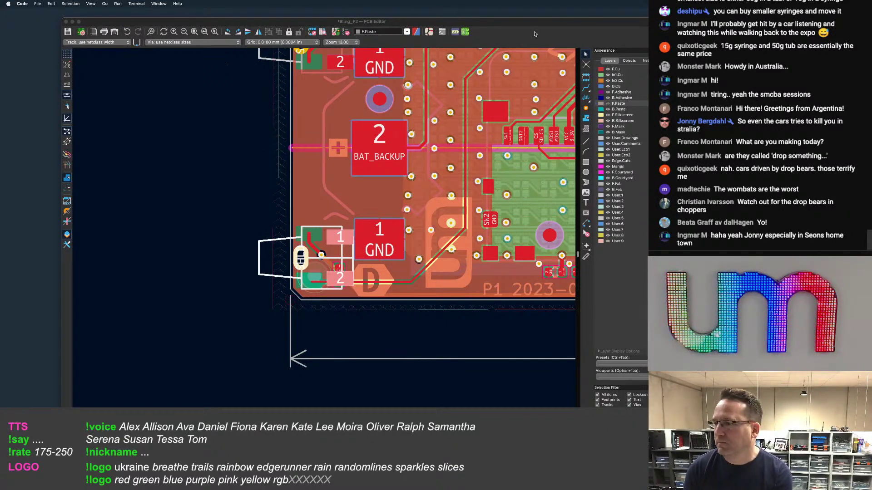
scroll(551, 201, down, 1)
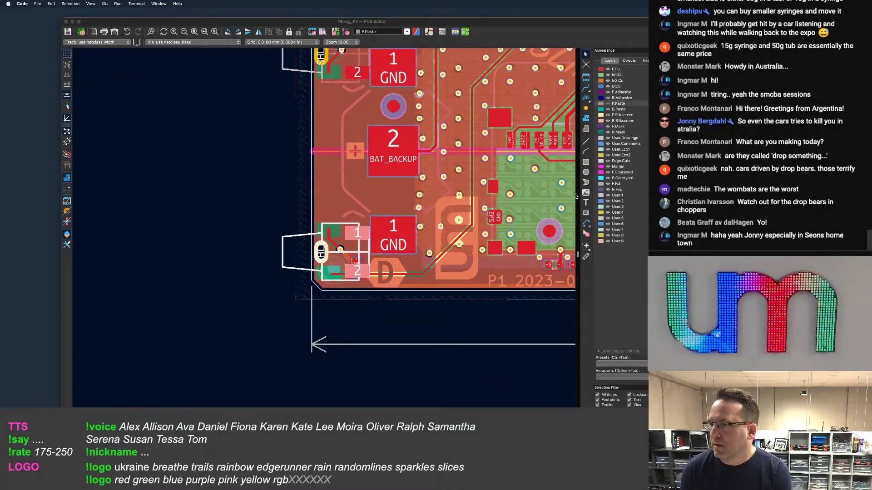
scroll(235, 184, down, 3)
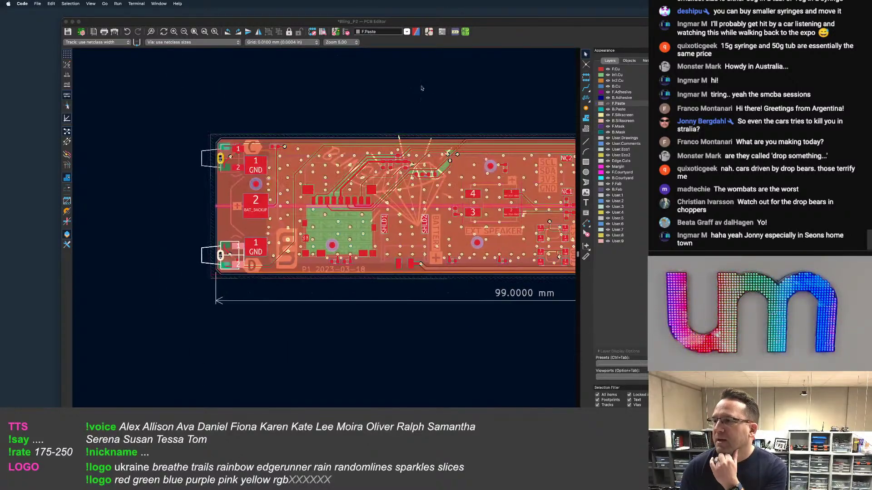
scroll(387, 136, down, 1)
scroll(350, 150, right, 3)
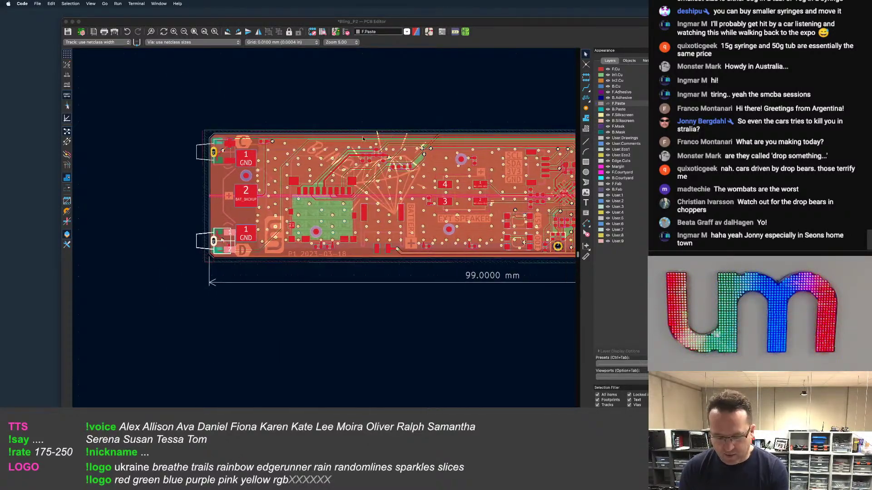
Switch to the schematic and examine the power section, including the LIPO connector beside the charger circuit
click(429, 32)
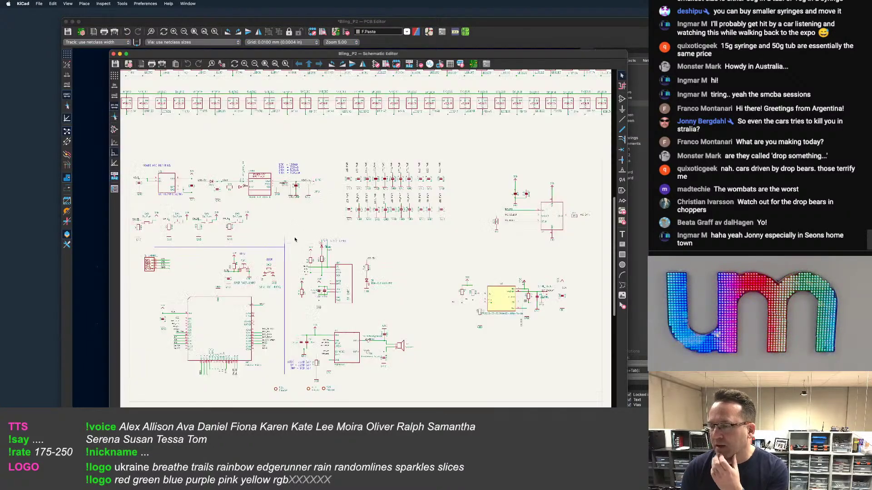
scroll(365, 200, up, 5)
scroll(366, 200, down, 6)
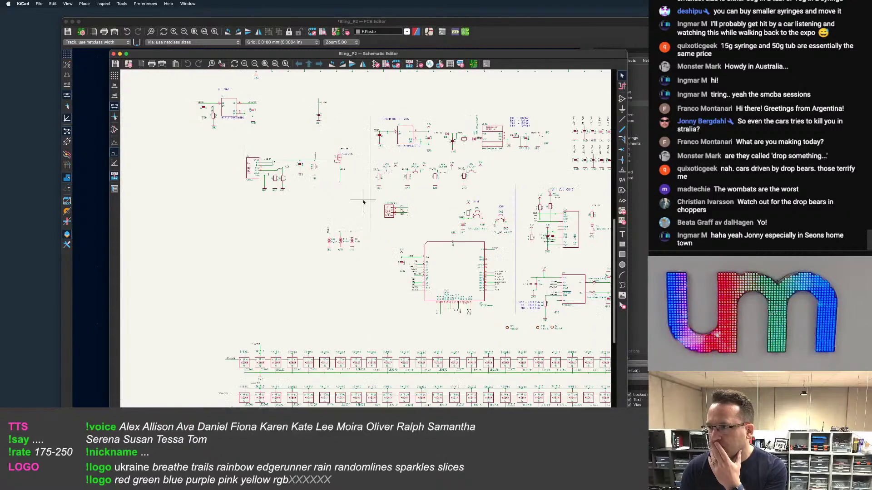
scroll(406, 224, up, 5)
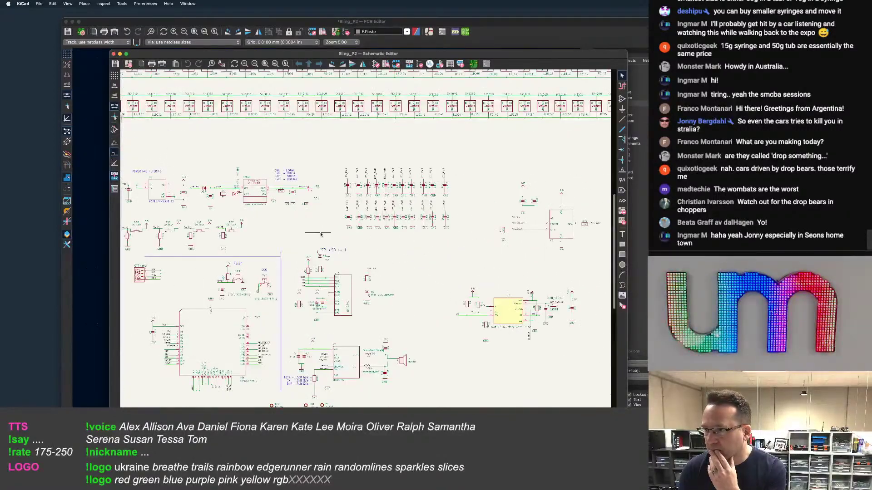
scroll(318, 235, left, 5)
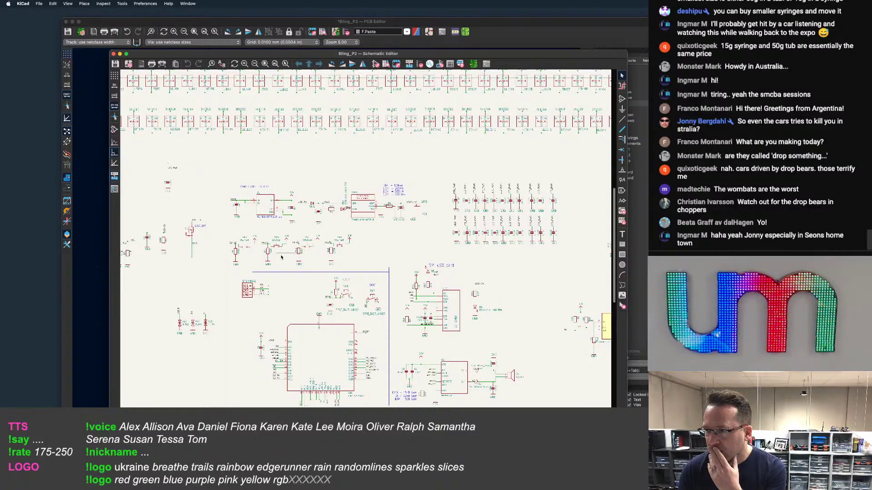
scroll(327, 259, left, 5)
scroll(467, 246, up, 5)
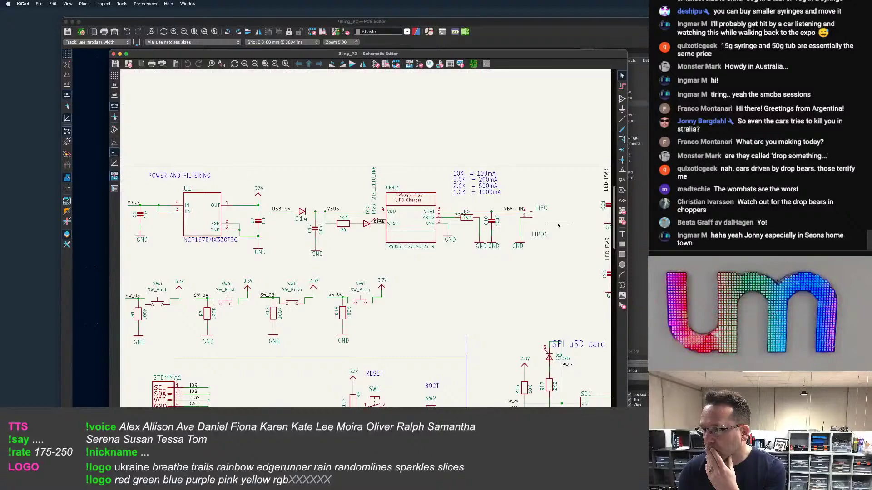
scroll(468, 245, up, 5)
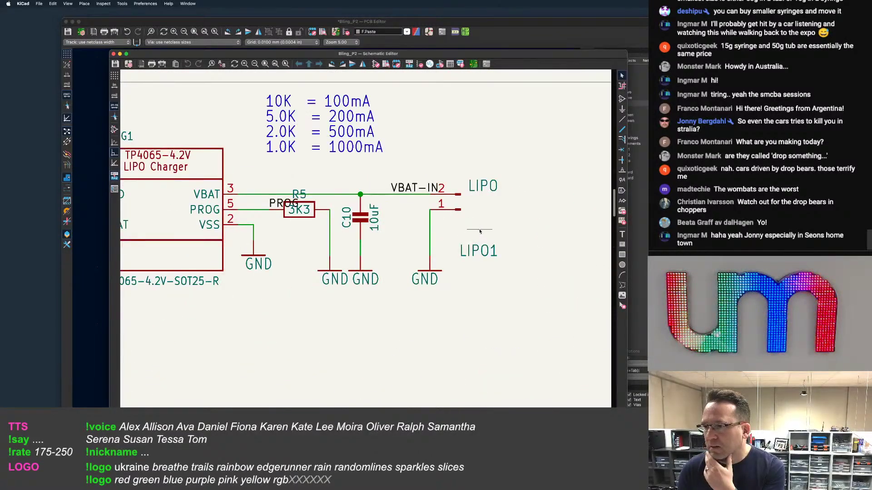
scroll(480, 231, down, 6)
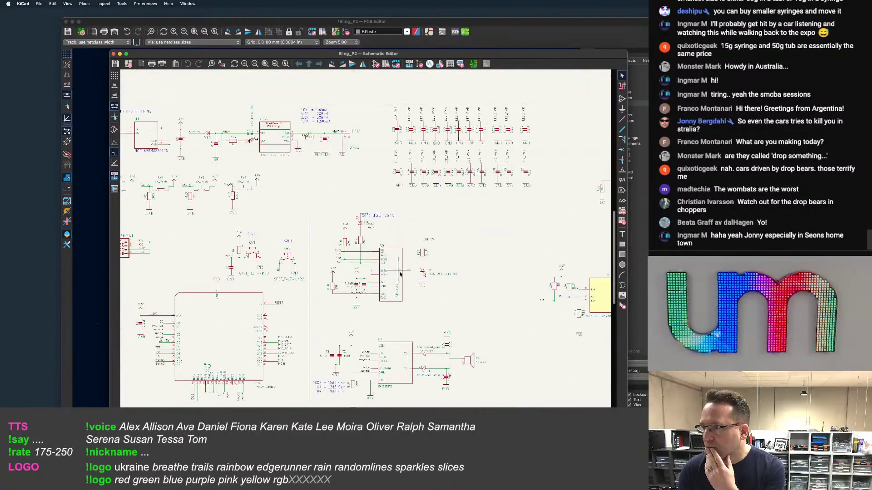
Delete the COIN_BACKUP connector beside U2 together with its BAT_BACKUP label, leftover wiring and GND symbol
middle_drag(400, 274, 158, 333)
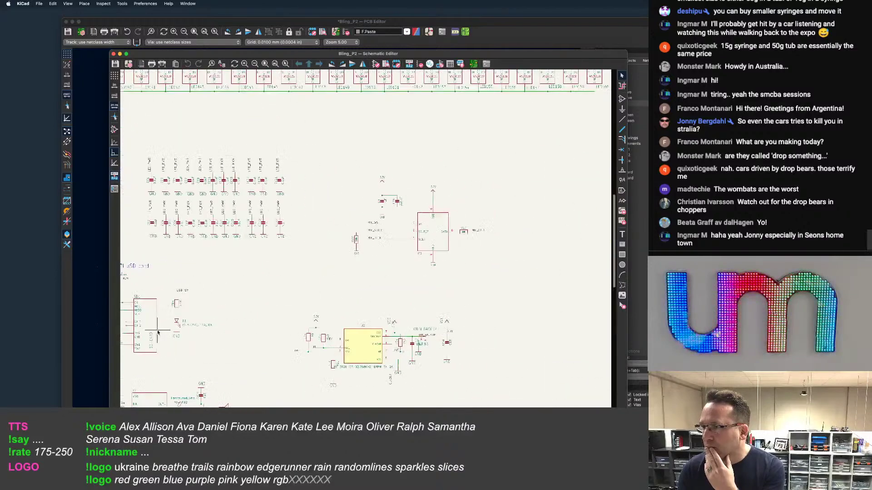
scroll(345, 266, up, 3)
scroll(366, 289, down, 3)
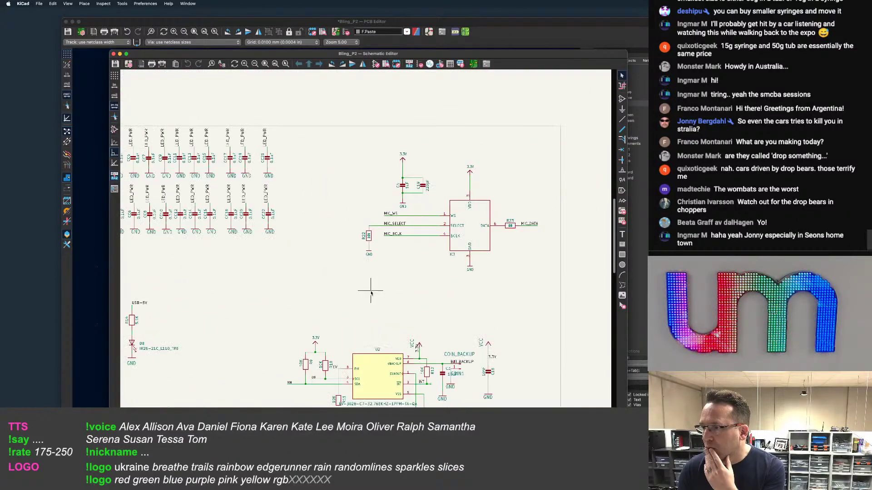
middle_drag(329, 350, 294, 246)
scroll(353, 266, up, 2)
scroll(440, 272, up, 4)
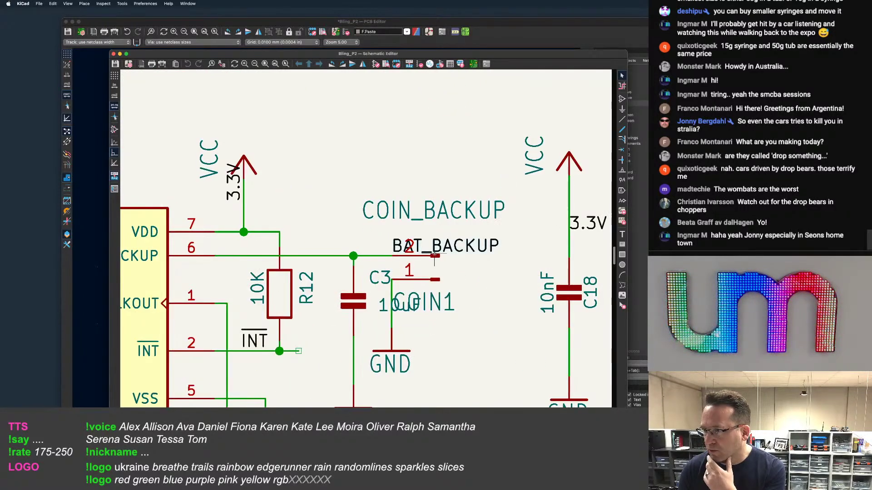
scroll(439, 336, down, 1)
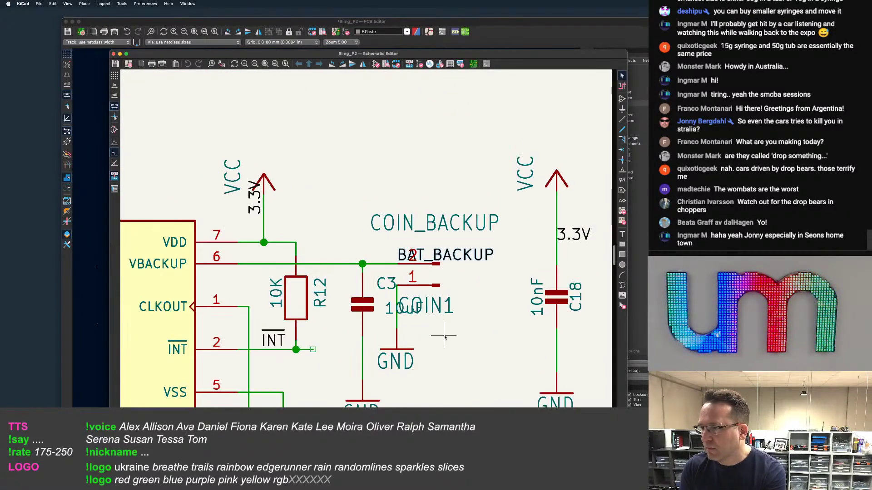
drag(453, 239, 401, 393)
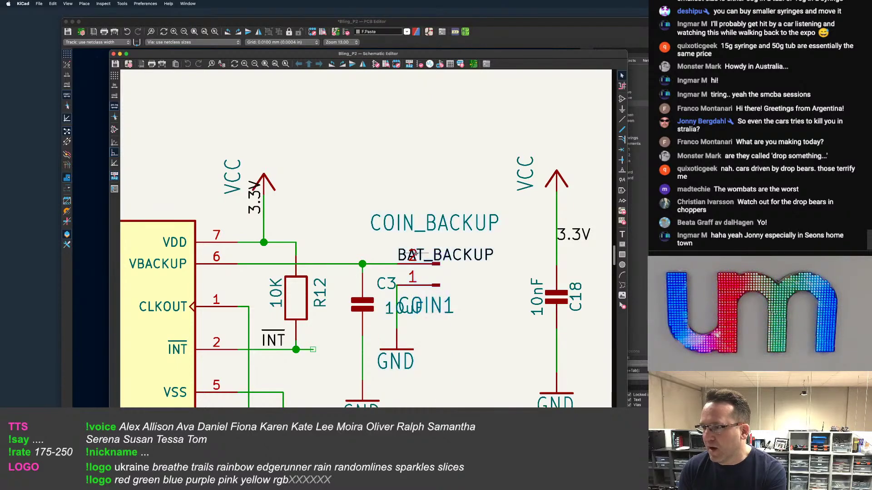
key(Delete)
drag(418, 365, 384, 217)
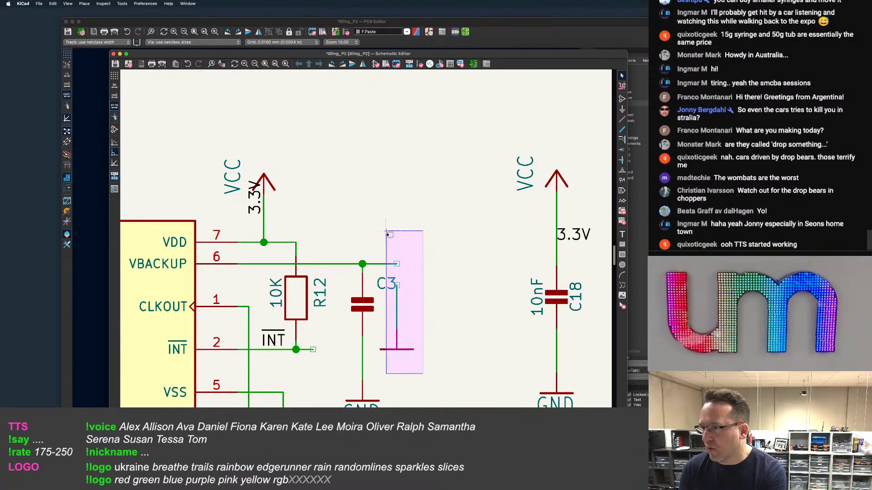
key(Delete)
Save the schematic and review the remaining VBACKUP capacitor and power wiring around U2
scroll(431, 239, down, 1)
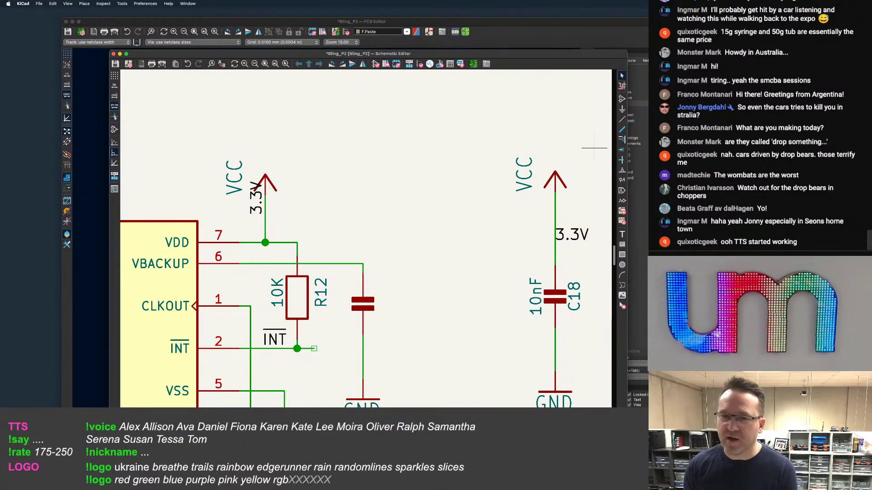
scroll(436, 202, down, 5)
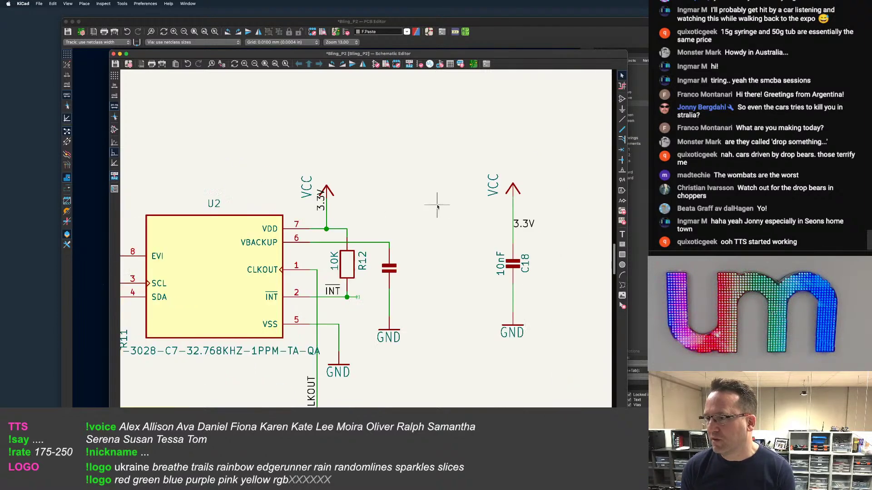
scroll(425, 177, up, 2)
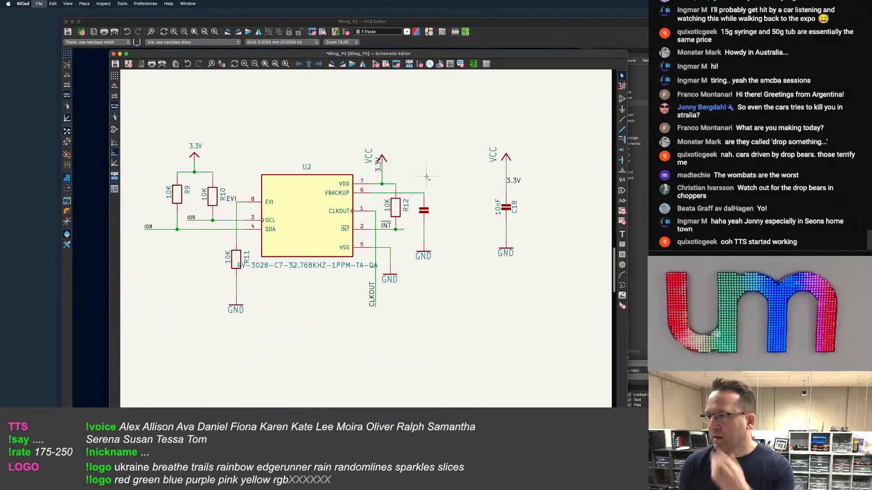
scroll(426, 177, down, 3)
scroll(419, 172, up, 4)
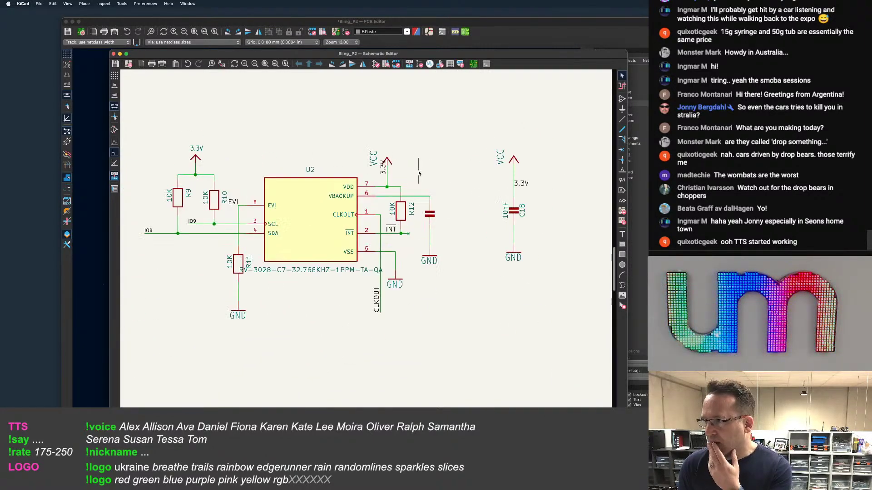
scroll(419, 173, up, 1)
scroll(419, 172, up, 2)
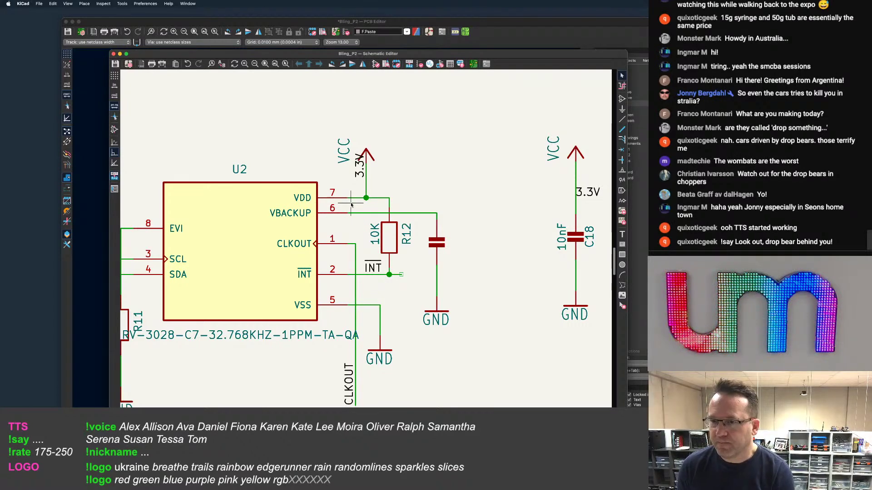
scroll(351, 205, down, 3)
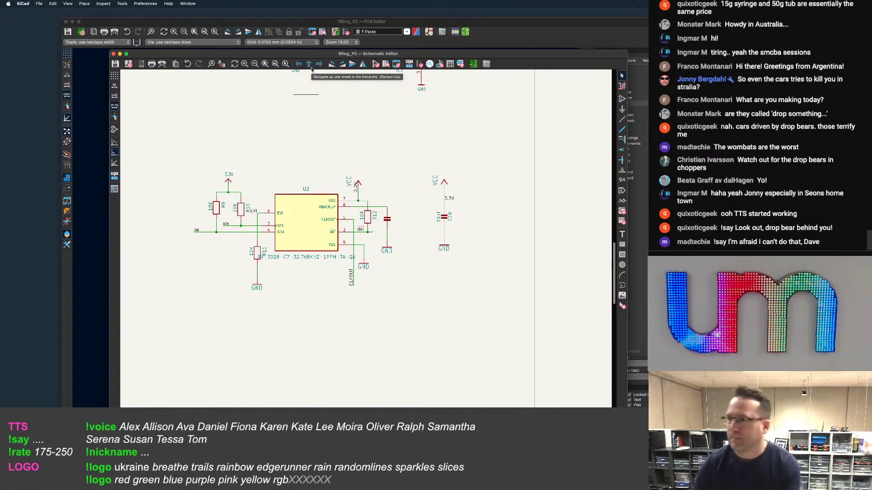
scroll(421, 123, down, 1)
scroll(423, 127, down, 2)
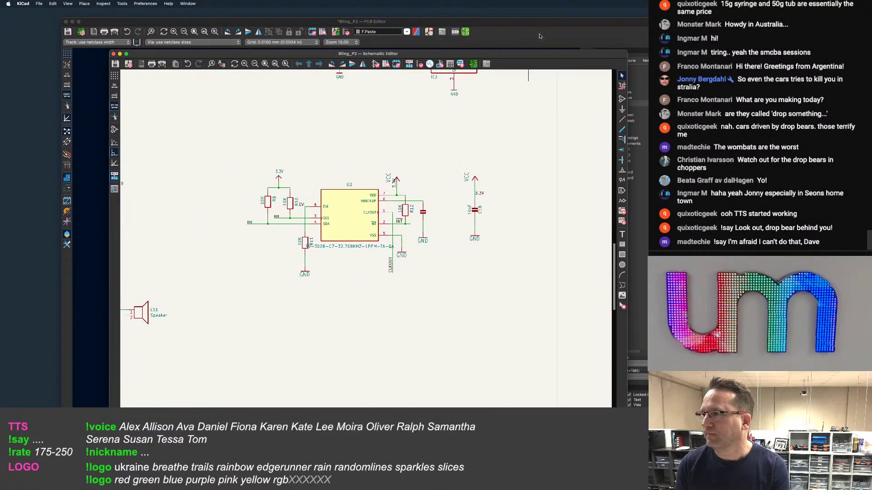
Switch to the PCB editor and select the coin battery holder between corners C and D
click(539, 33)
scroll(363, 191, down, 3)
click(315, 250)
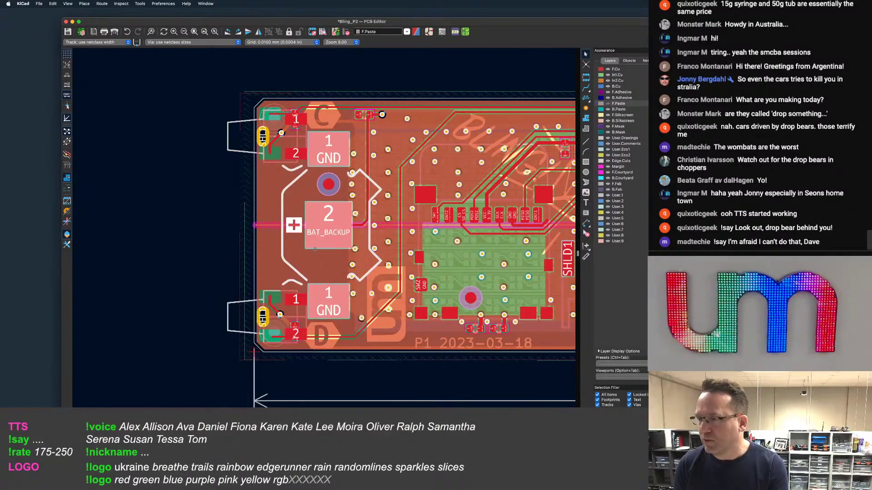
Delete the backup battery holder footprint, with its GND and BAT_BACKUP pads, from the left end of the board
scroll(306, 251, up, 2)
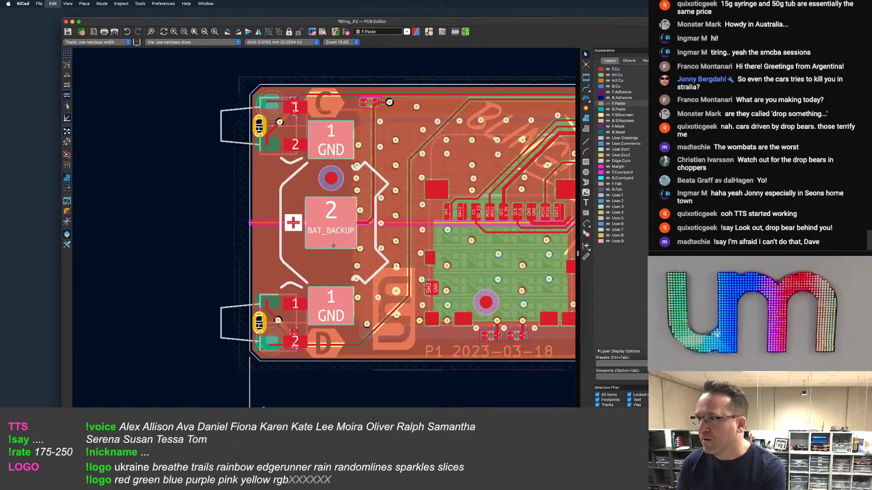
key(Delete)
scroll(402, 224, up, 2)
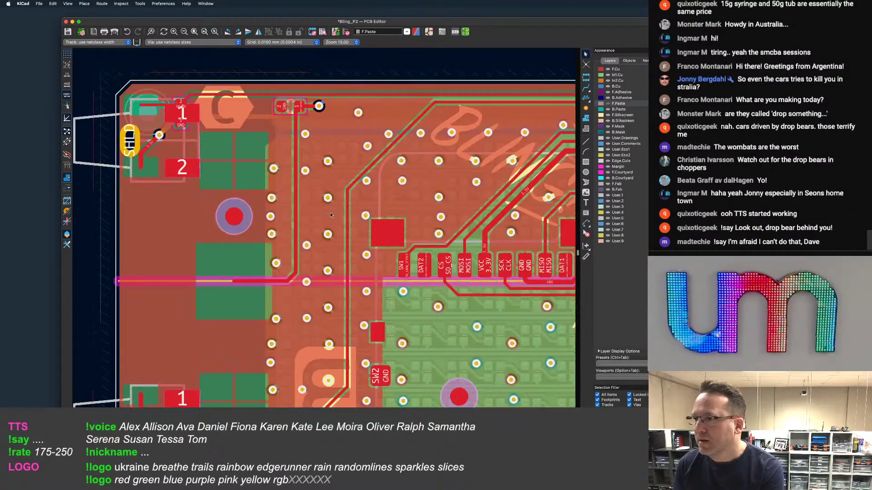
scroll(298, 262, up, 2)
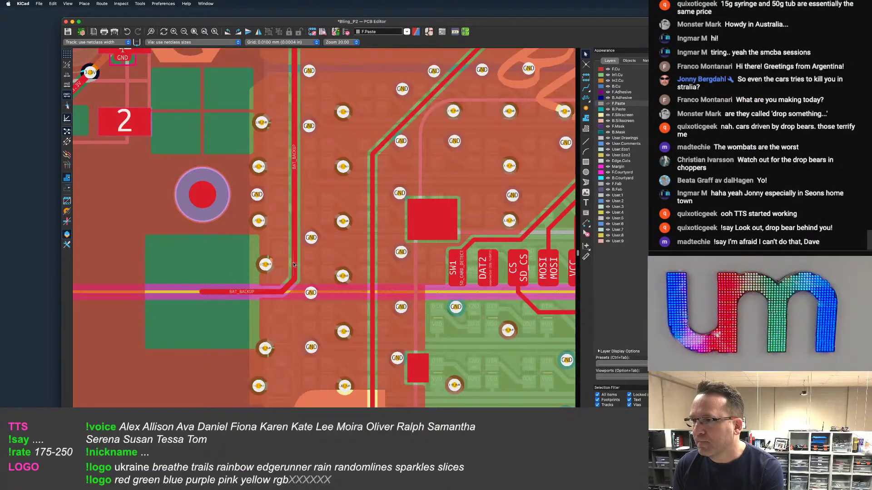
scroll(293, 265, up, 3)
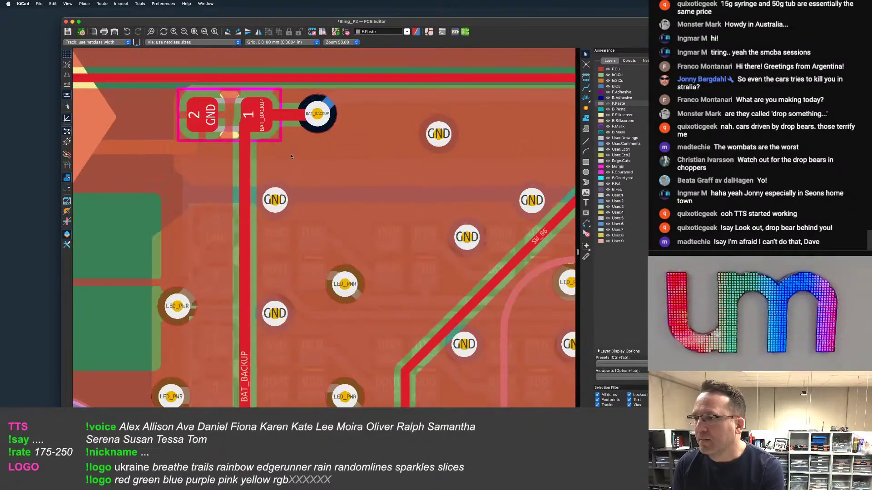
scroll(297, 157, down, 4)
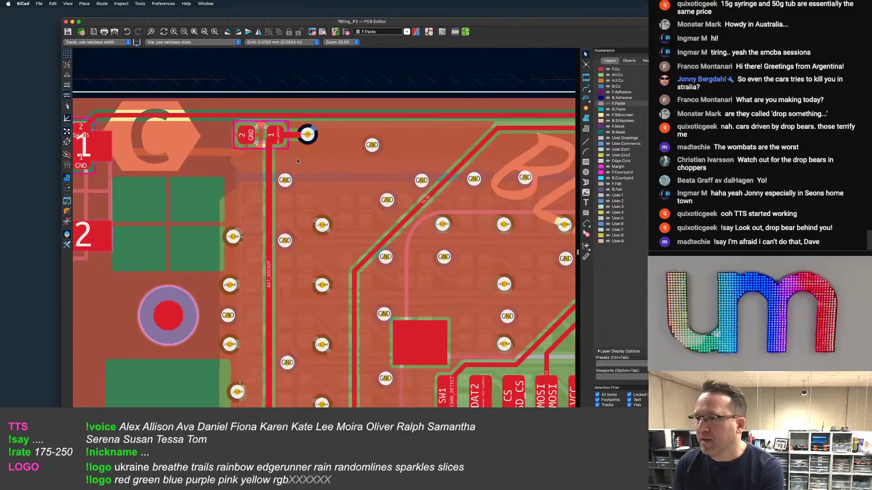
scroll(270, 288, up, 2)
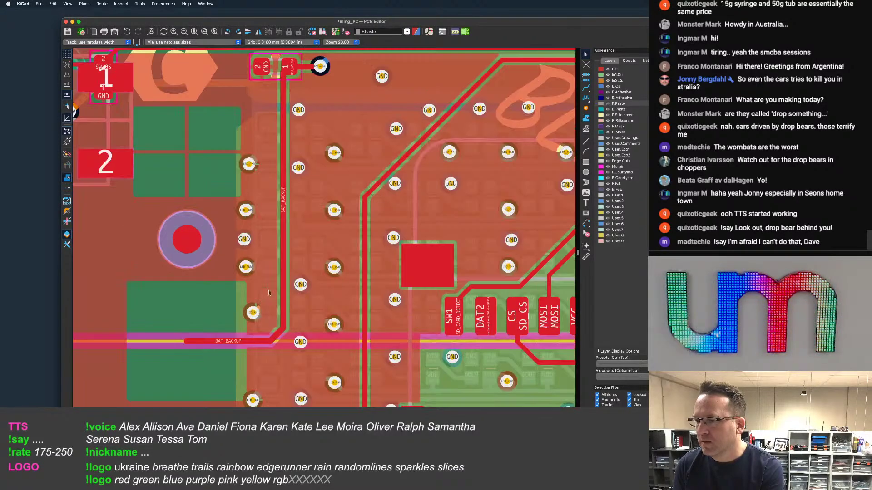
click(247, 342)
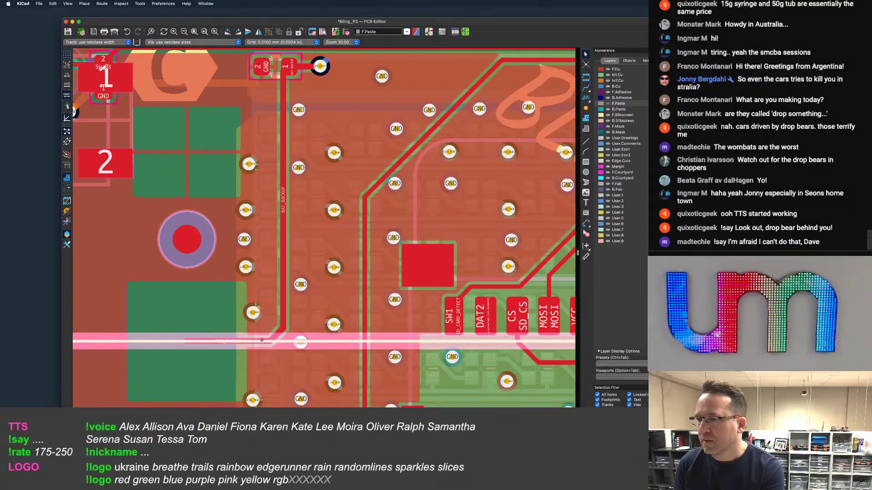
key(Escape)
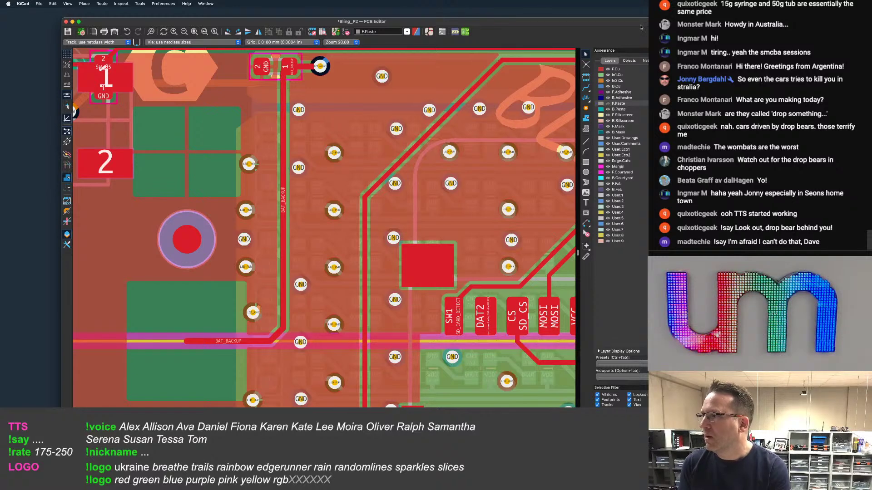
Make F.Cu the active layer and delete the BAT_BACKUP track from the removed battery pad, including the via beside the two-pad part
click(624, 71)
scroll(350, 247, down, 1)
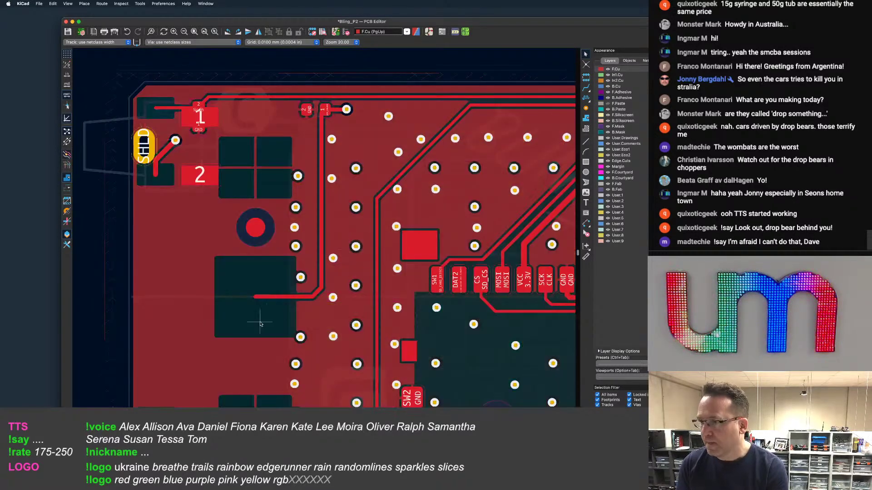
scroll(357, 248, down, 2)
scroll(291, 286, down, 2)
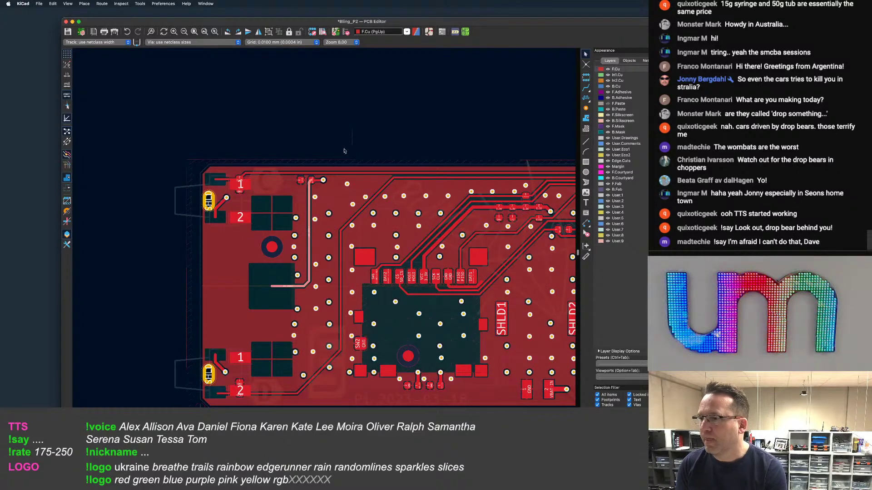
scroll(321, 177, up, 5)
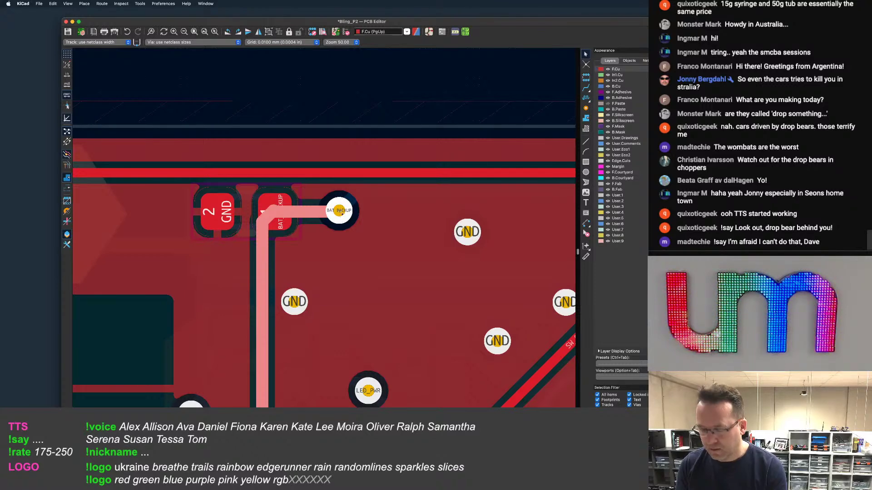
key(Escape)
scroll(340, 213, down, 1)
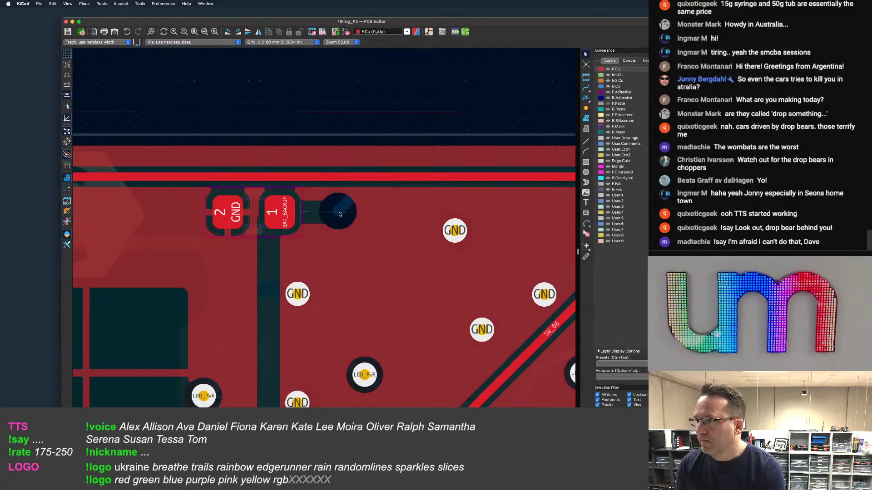
scroll(339, 214, down, 3)
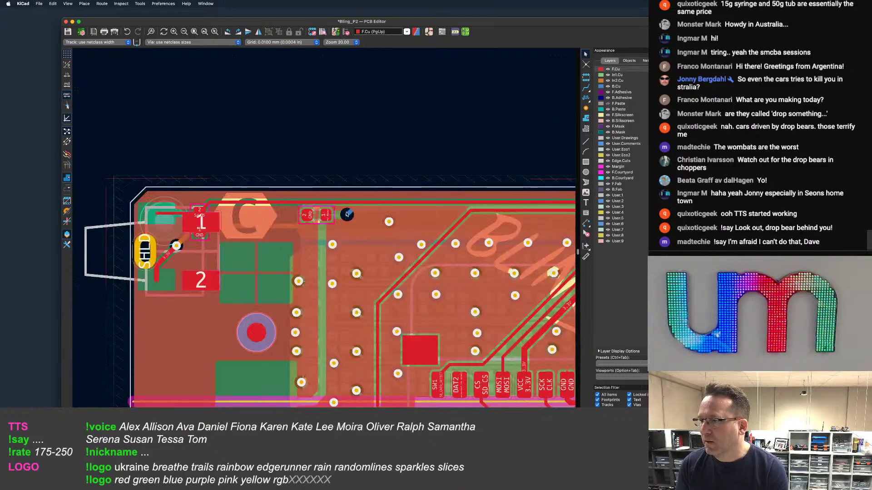
Switch to B.Cu and delete the long BAT_BACKUP track together with its via beside IO8 near the board's right end
key(Page_Down)
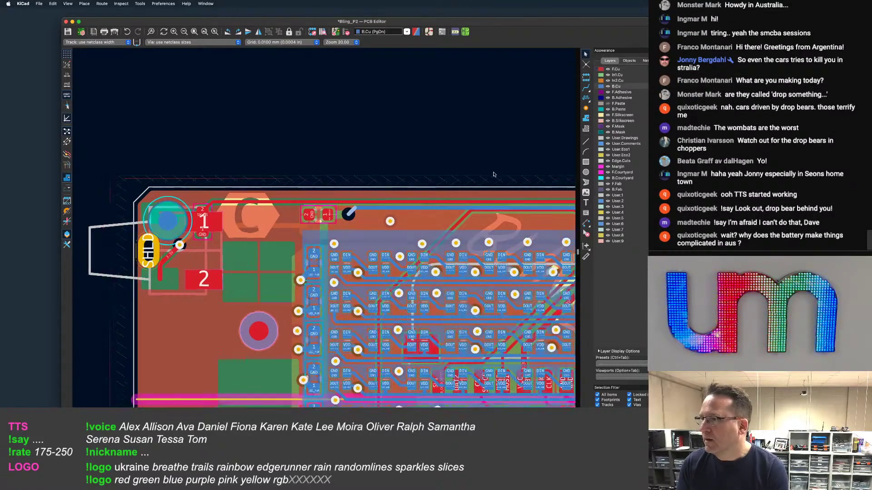
scroll(278, 183, down, 6)
scroll(371, 216, up, 2)
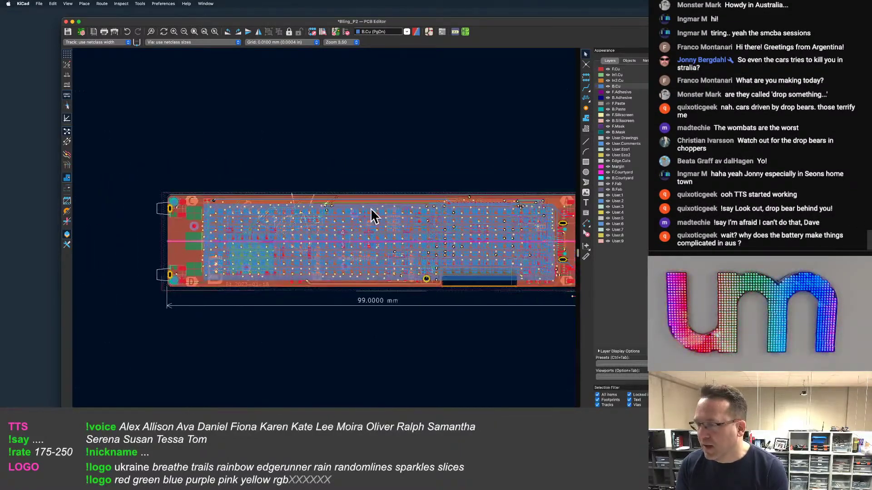
scroll(372, 216, up, 4)
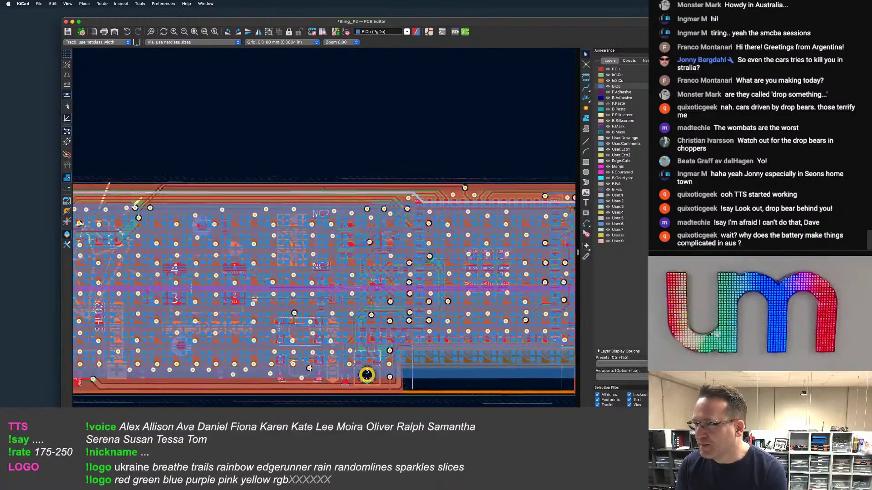
scroll(324, 190, right, 5)
scroll(360, 202, up, 7)
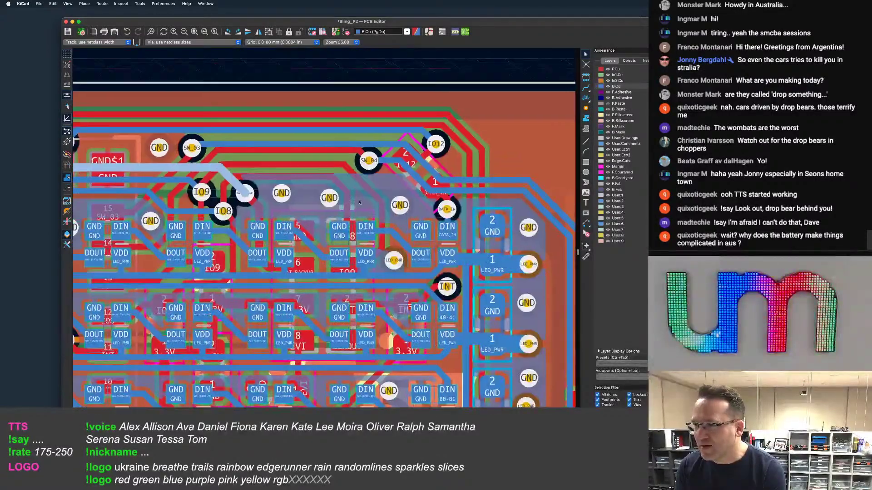
scroll(359, 202, up, 3)
key(Delete)
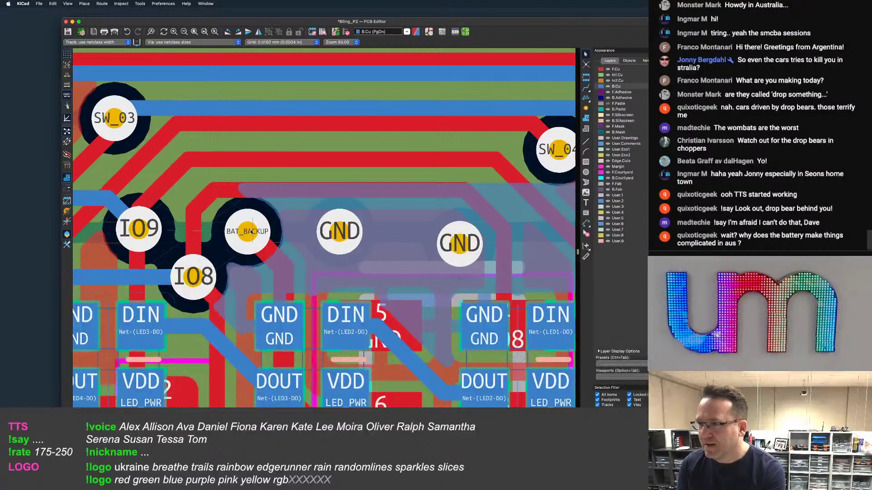
key(Delete)
Delete the short front-copper BAT_BACKUP stub beside the IO8 via
click(251, 234)
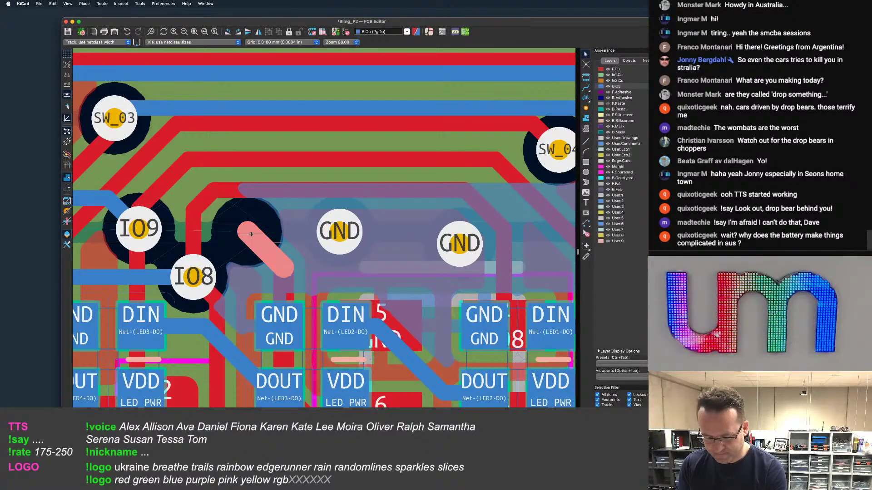
key(u)
scroll(251, 235, down, 2)
key(Delete)
scroll(277, 256, down, 4)
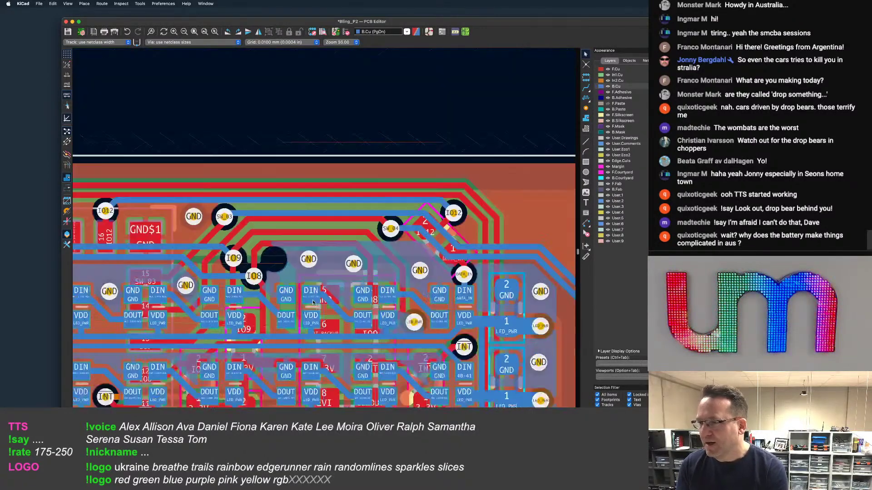
Undo the deletions of the BAT_BACKUP stub, via and back-copper track near IO8
scroll(333, 295, up, 4)
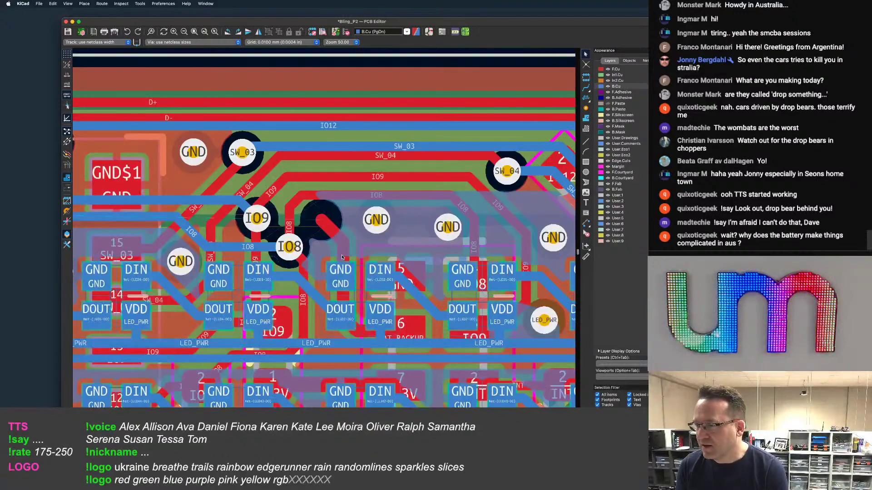
key(super+z)
key(super+z)
Delete the BAT_BACKUP back-copper track along the board's upper edge, up to the short end at the via beside IO8
scroll(364, 269, down, 2)
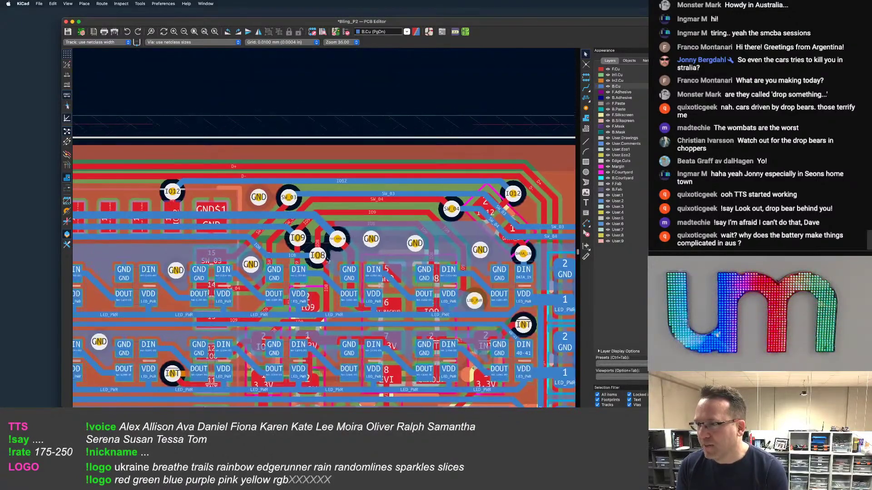
scroll(256, 220, up, 2)
scroll(252, 205, down, 10)
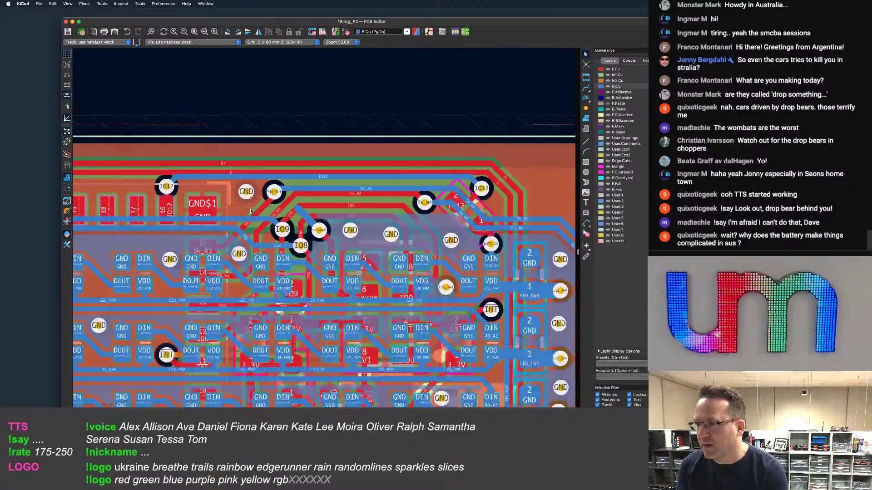
scroll(296, 246, up, 5)
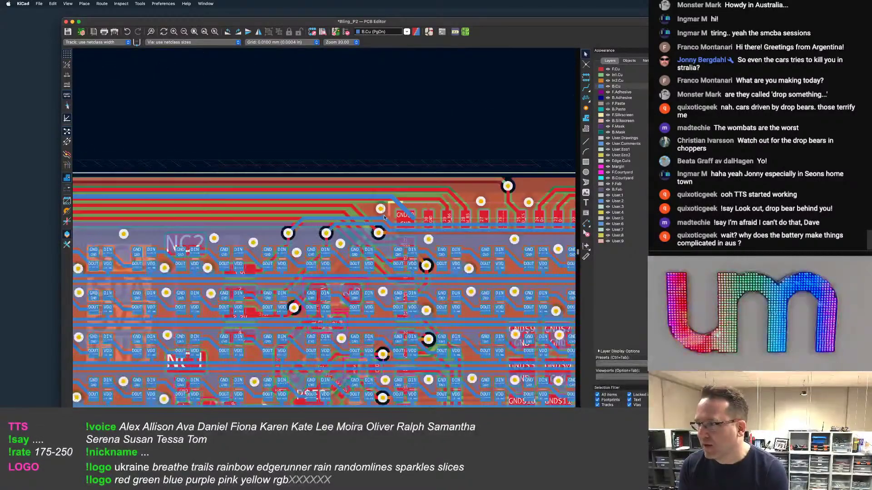
click(403, 208)
key(u)
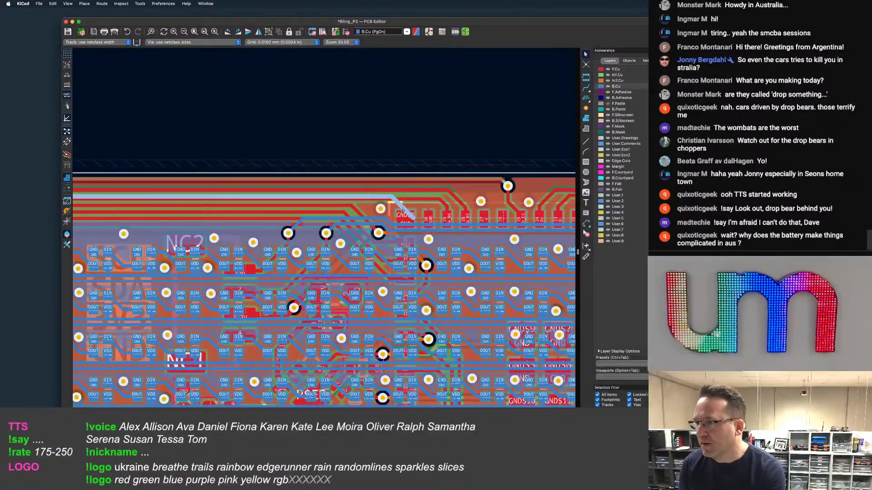
key(Delete)
Move the two-pad BAT_BACKUP part from beside hexagon C to the empty area above the right end of the board
scroll(402, 211, down, 8)
middle_drag(226, 240, 328, 240)
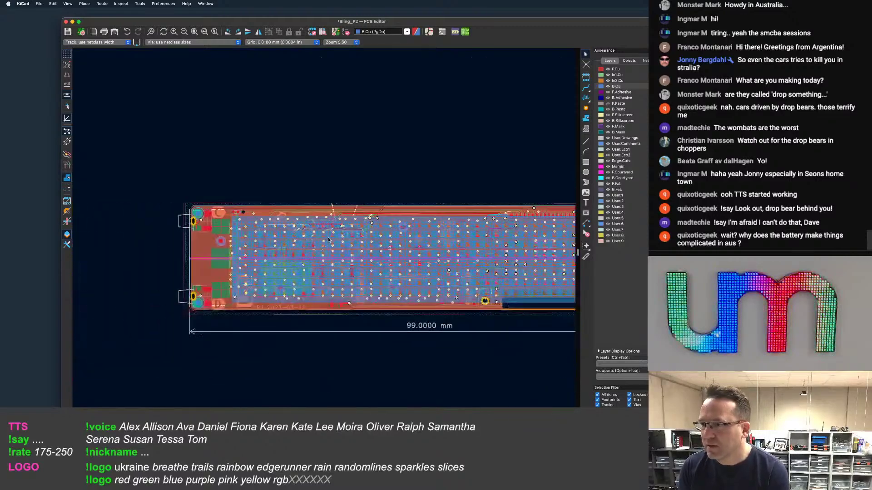
scroll(328, 239, up, 6)
click(277, 207)
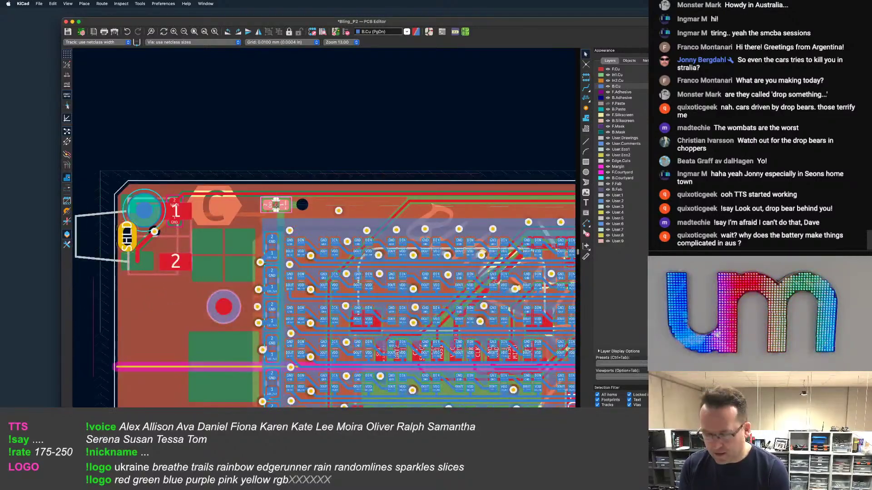
scroll(275, 205, down, 2)
key(m)
middle_drag(545, 168, 292, 186)
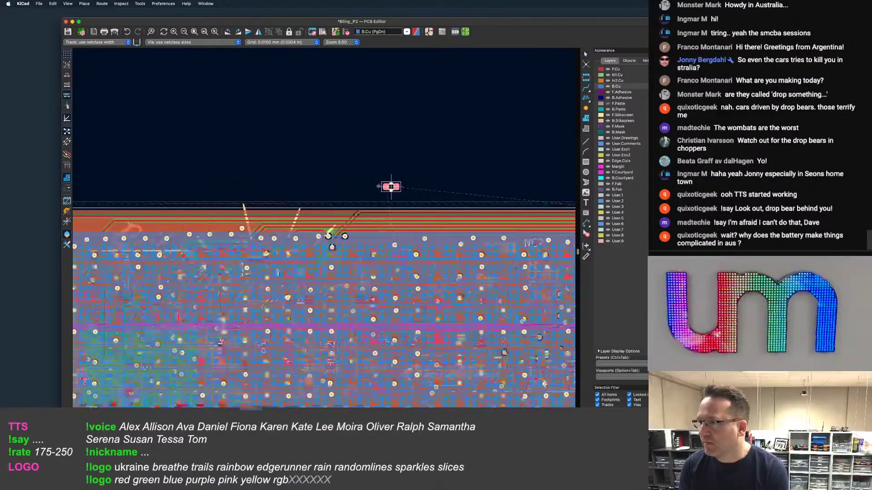
middle_drag(470, 204, 233, 196)
middle_drag(528, 185, 365, 179)
click(378, 174)
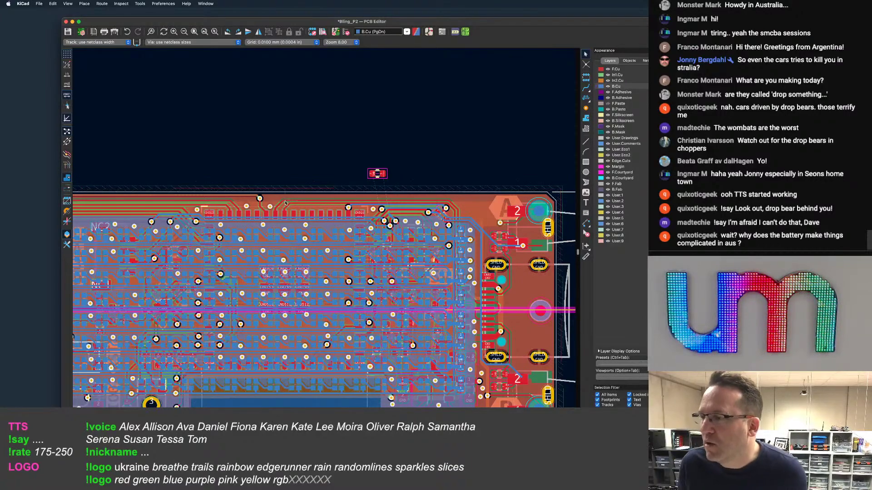
scroll(285, 203, down, 3)
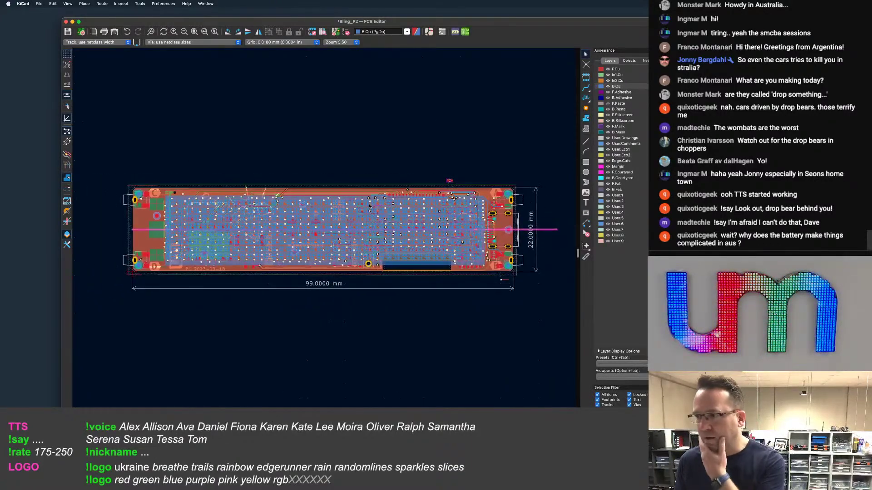
scroll(369, 205, up, 3)
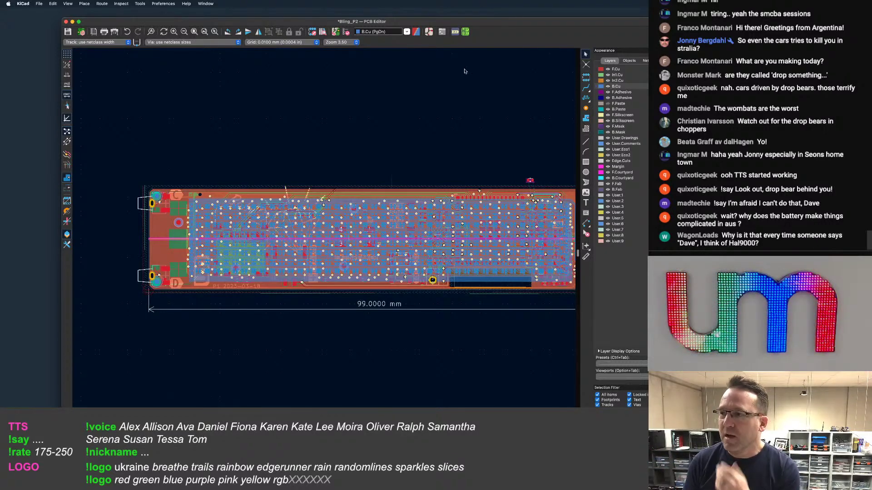
scroll(422, 103, down, 2)
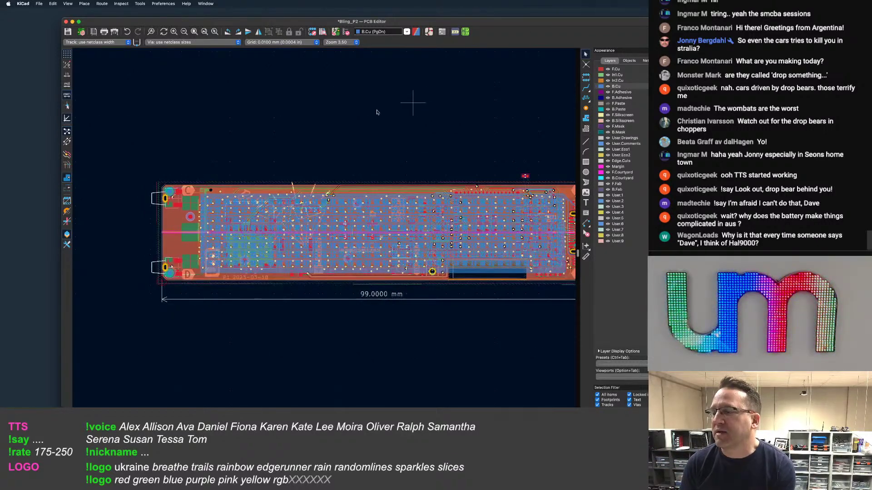
middle_drag(356, 116, 322, 117)
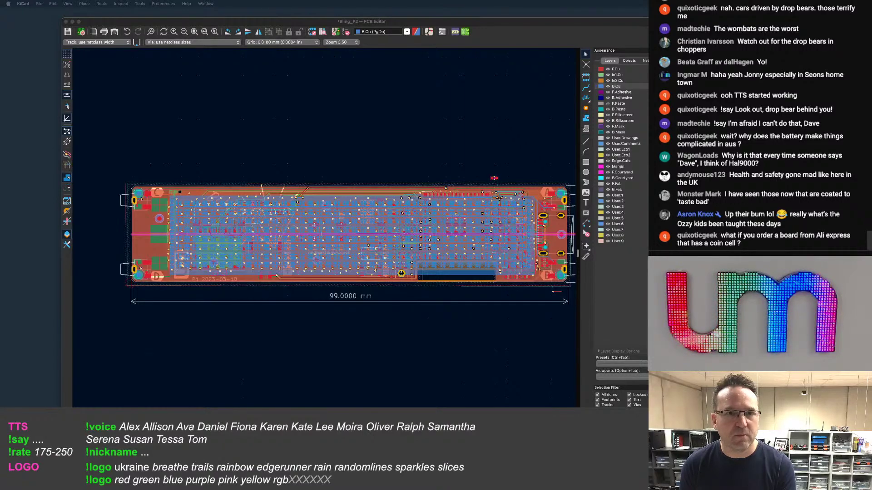
Switch to Safari and look through the Core Electronics home page
drag(0, 41, 426, 30)
drag(522, 365, 647, 407)
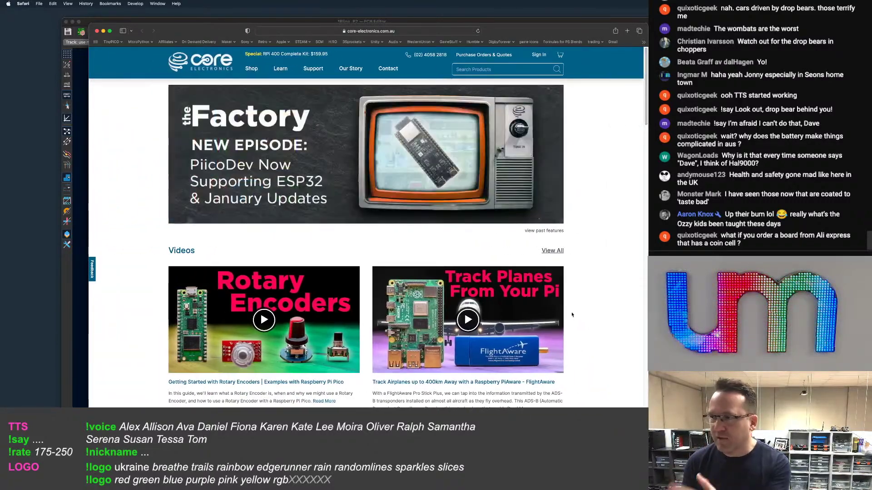
scroll(583, 237, down, 3)
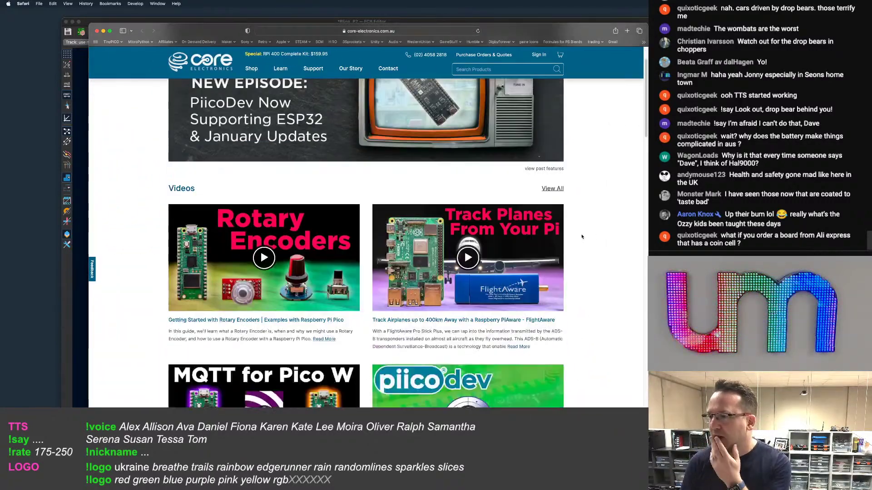
Search the Core Electronics store for "coin cell" products
scroll(549, 252, down, 2)
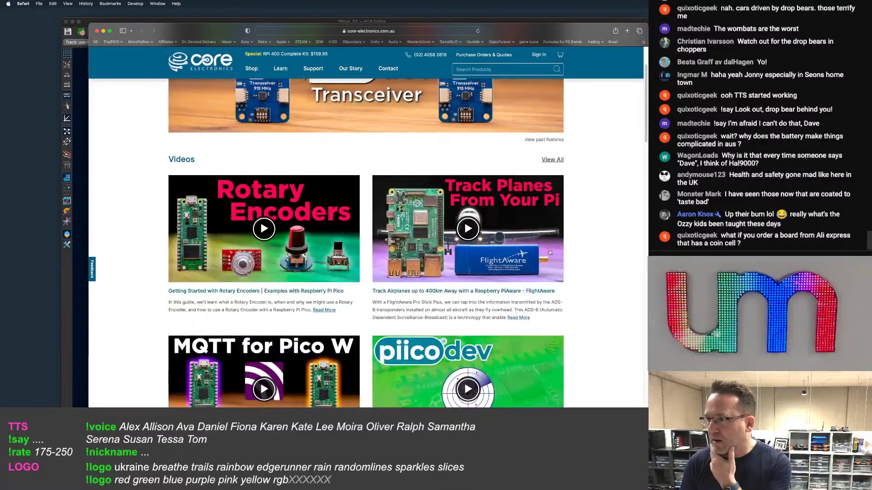
scroll(550, 253, up, 3)
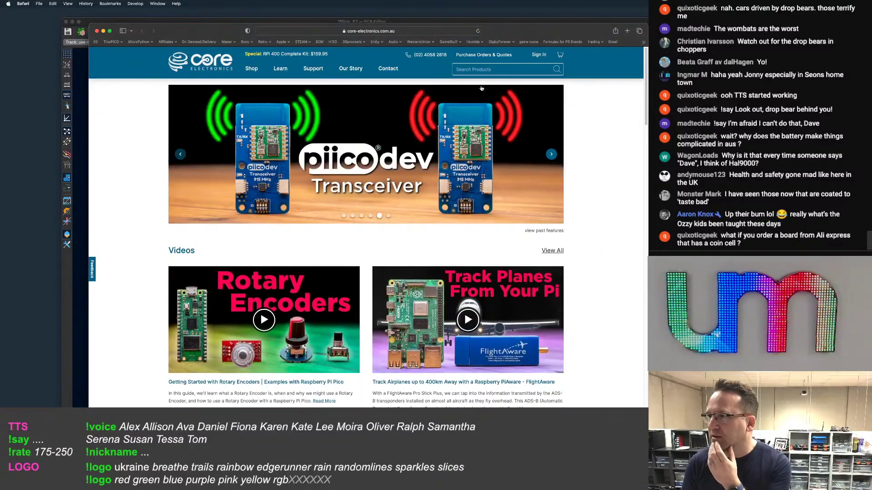
click(489, 69)
text(coin cell)
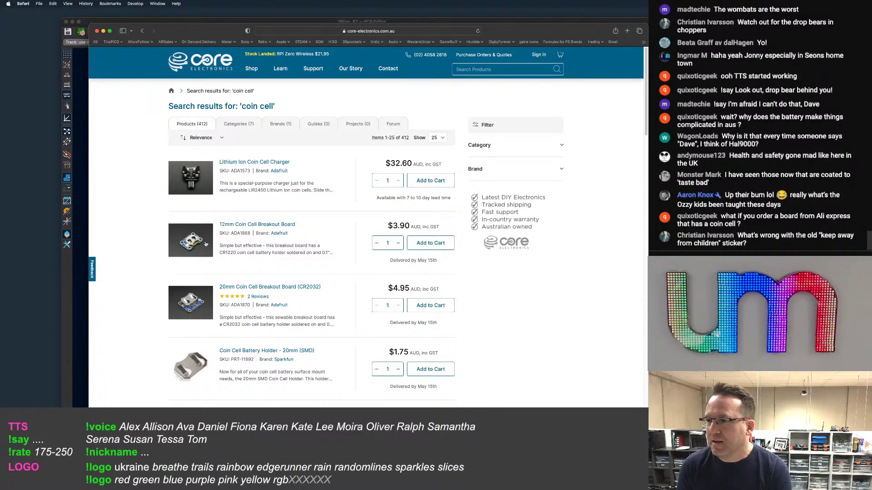
Look through the first page of coin cell results for battery holders and cells
scroll(107, 258, down, 3)
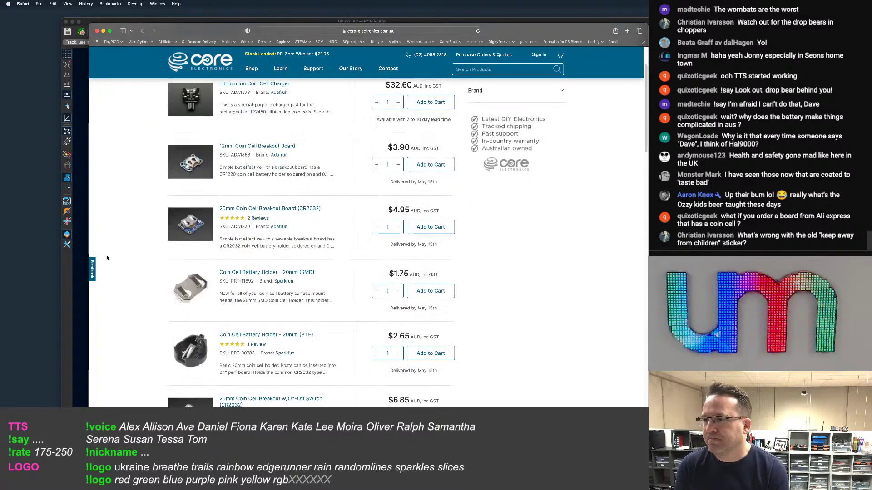
scroll(107, 258, down, 10)
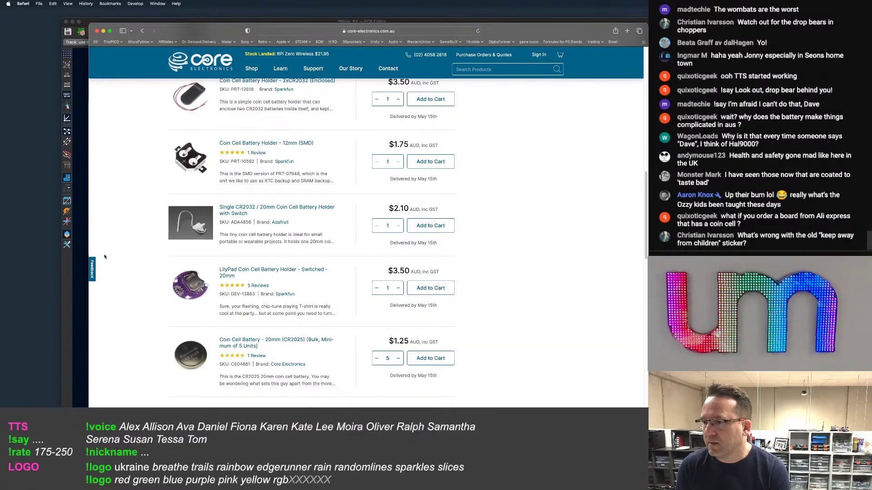
scroll(105, 257, down, 10)
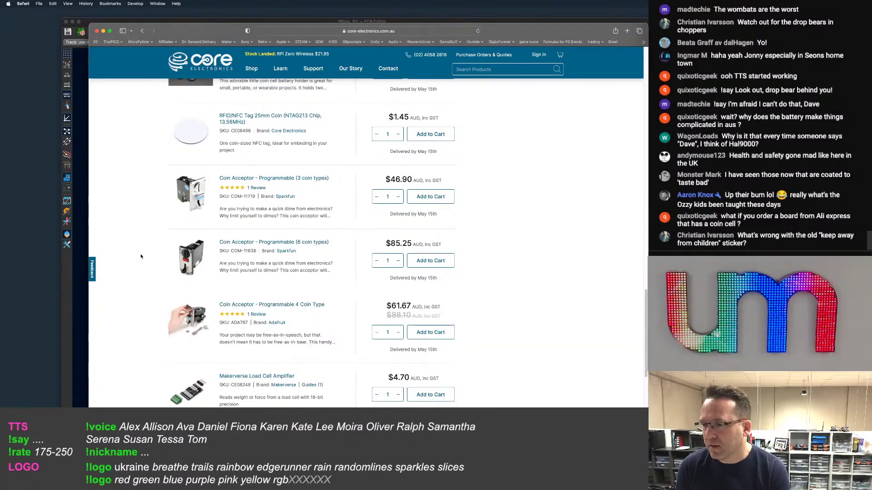
scroll(141, 256, down, 15)
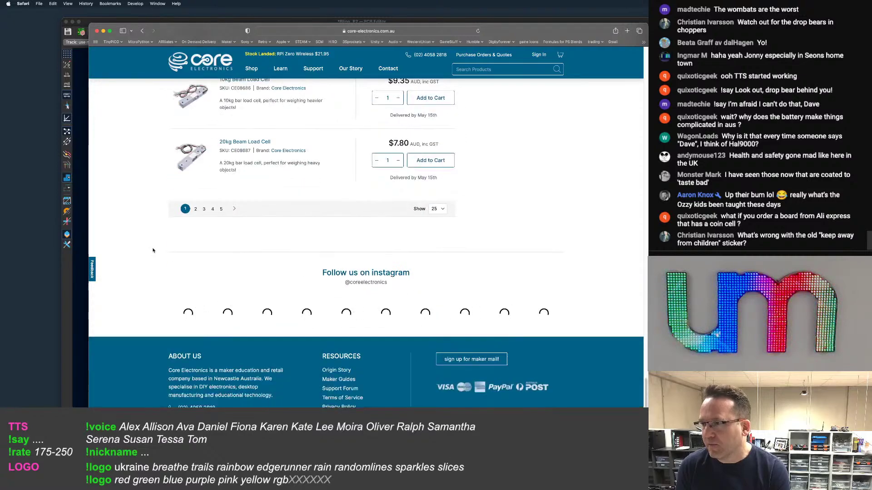
scroll(153, 251, up, 15)
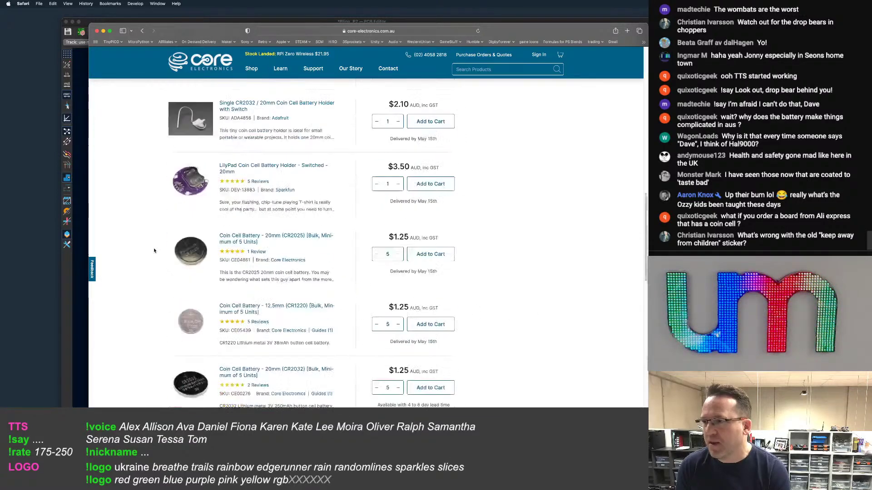
Open the LilyPad Coin Cell Battery Holder - Switched - 20mm product page and highlight its button/coin cell restrictions to read them
click(285, 167)
scroll(507, 209, down, 3)
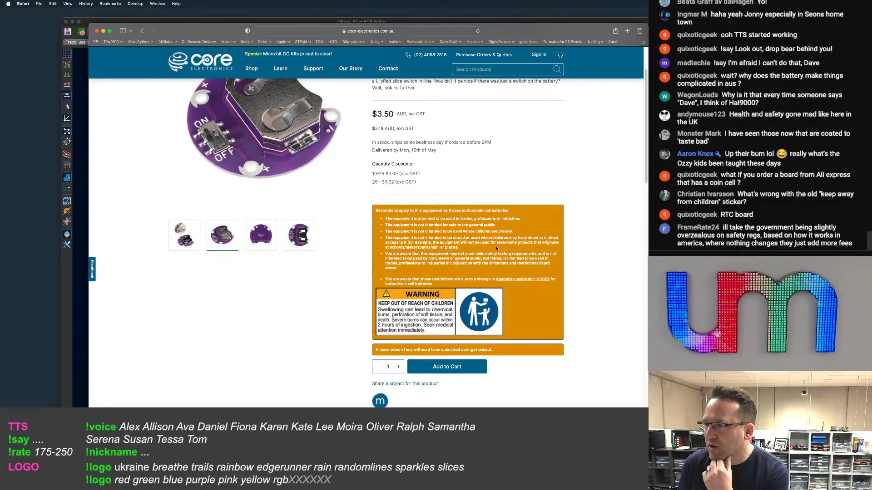
drag(409, 269, 385, 218)
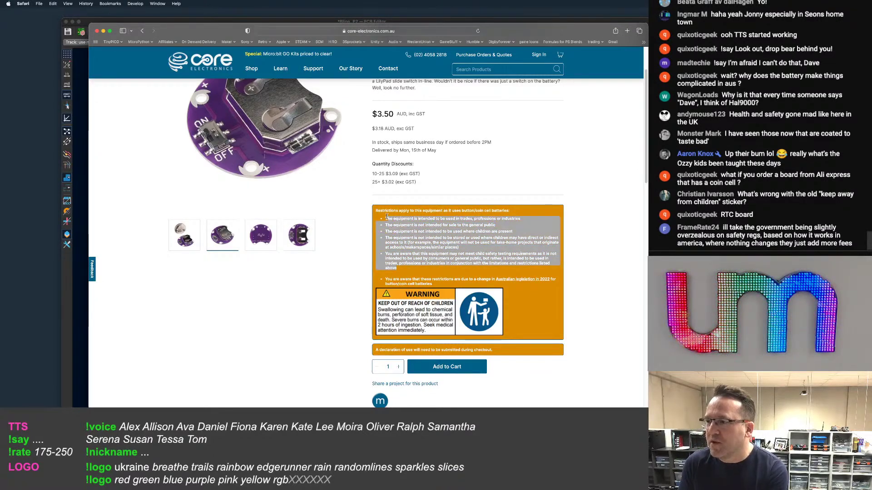
click(313, 345)
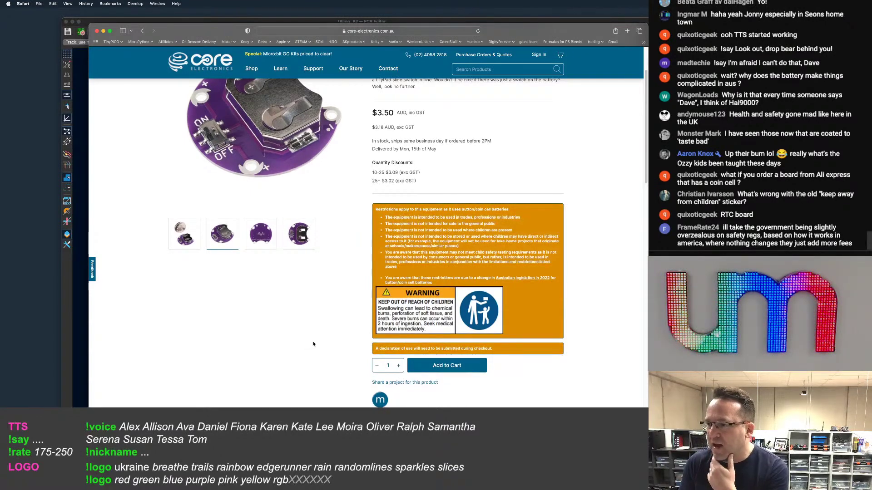
Examine the battery holder page's child-safety warning, checkout declaration notice, shipping details and product description
scroll(456, 281, down, 1)
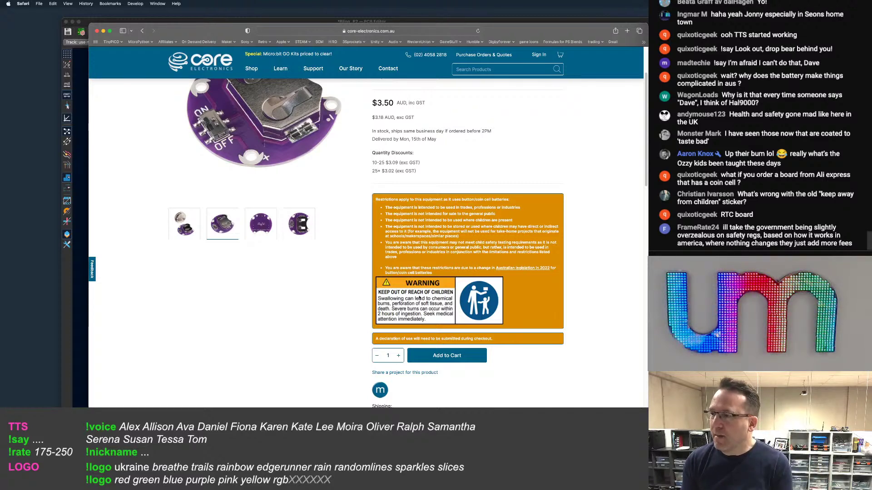
scroll(516, 298, down, 3)
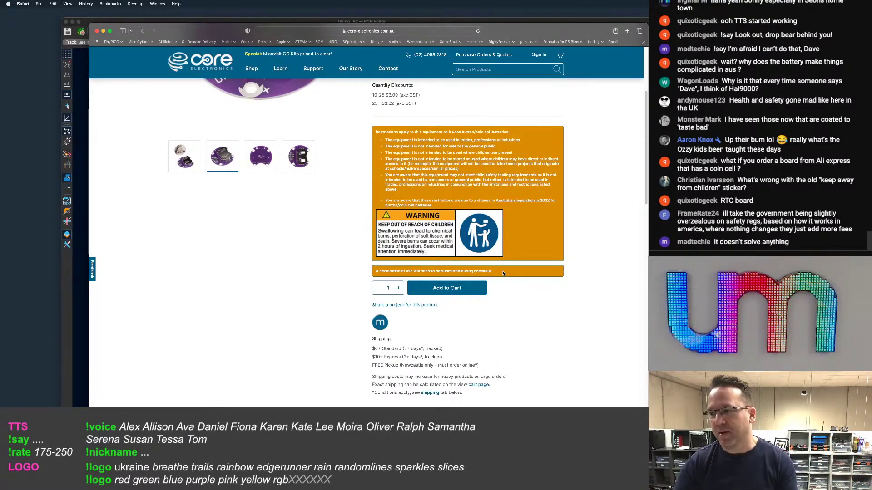
scroll(504, 272, down, 1)
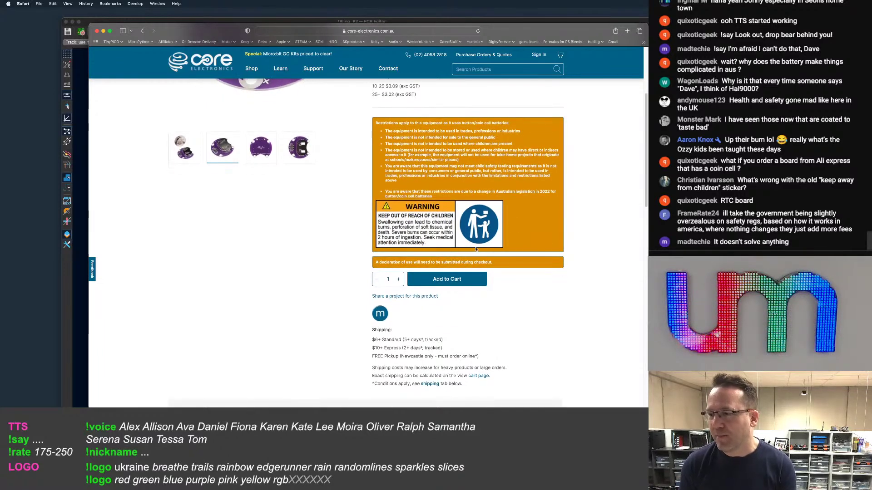
scroll(262, 247, down, 1)
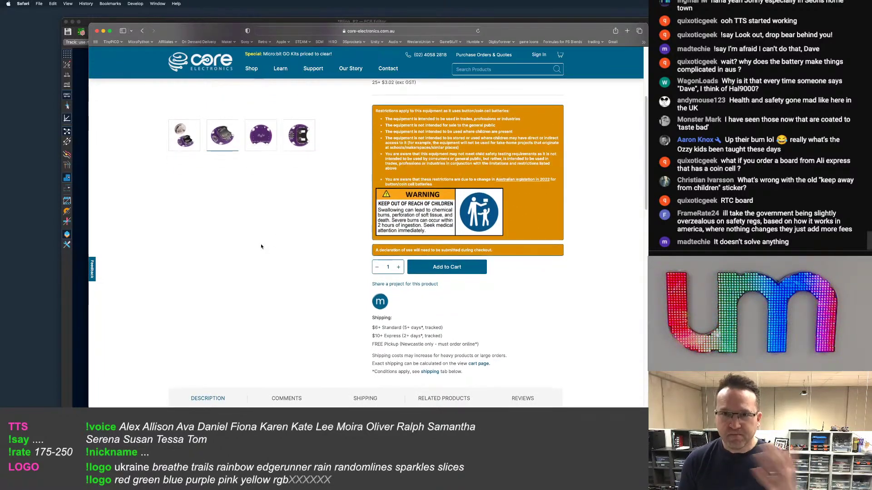
scroll(590, 218, down, 3)
scroll(555, 258, up, 5)
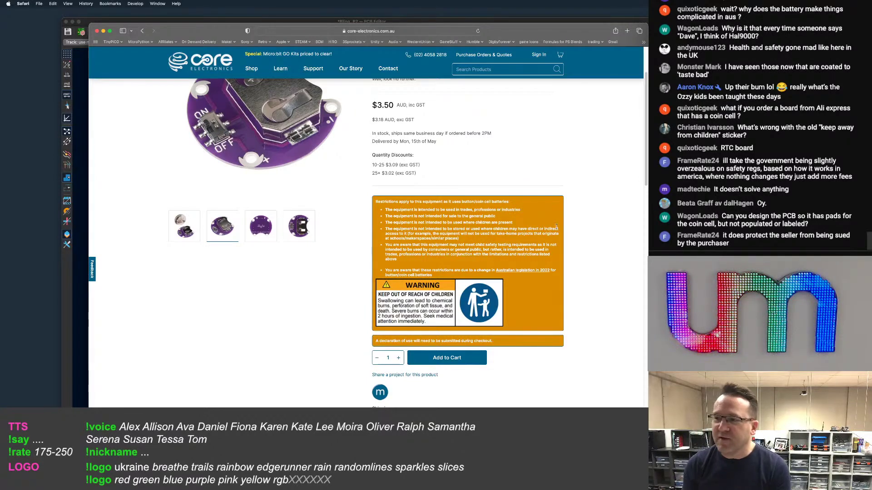
scroll(317, 213, up, 3)
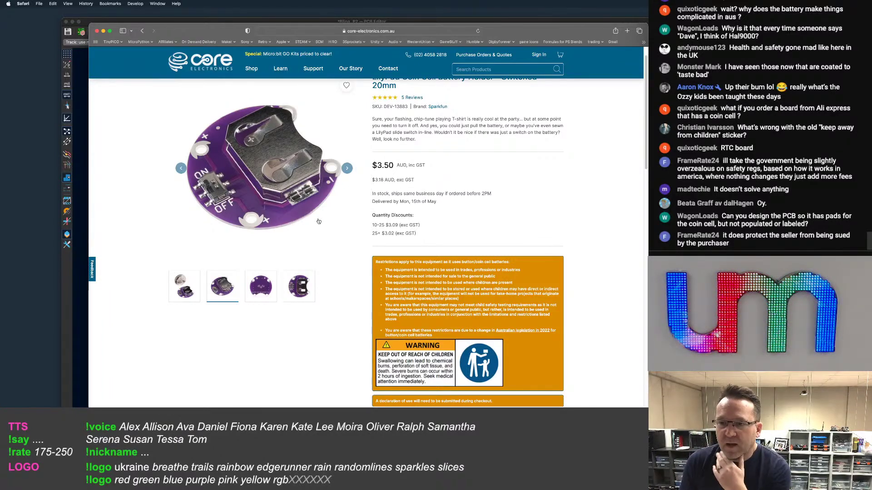
scroll(336, 226, down, 1)
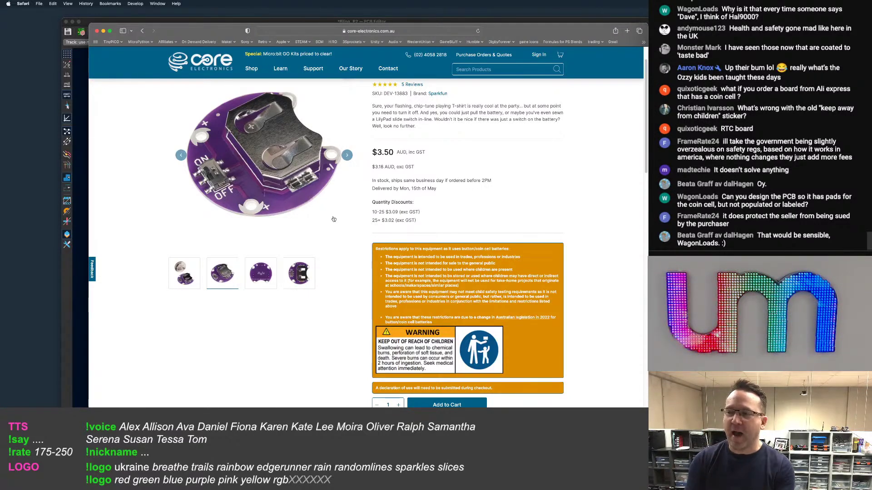
scroll(251, 194, up, 1)
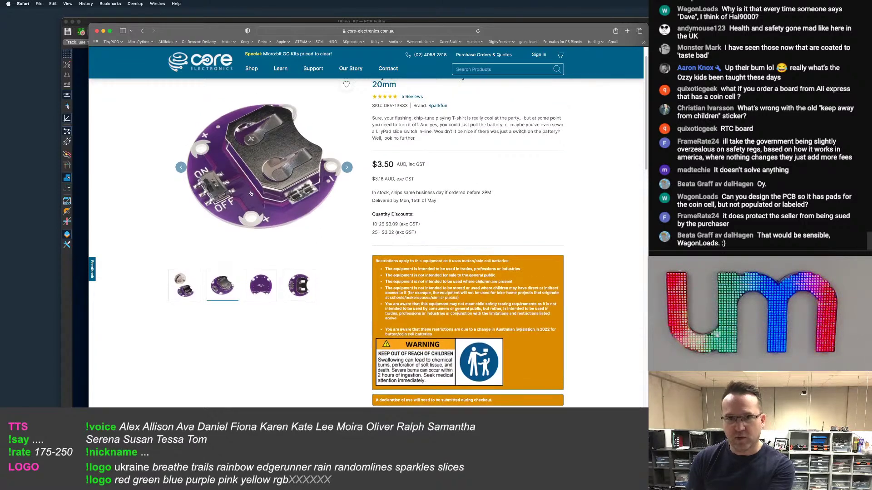
scroll(282, 177, up, 1)
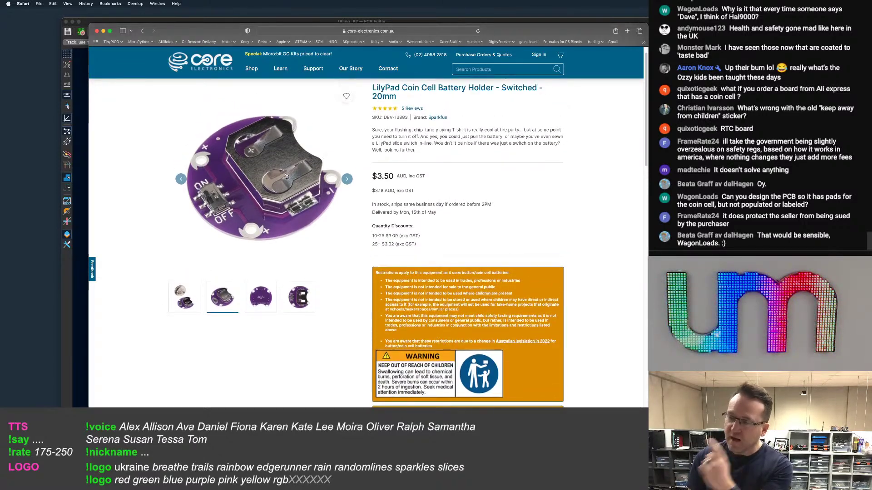
scroll(285, 178, up, 1)
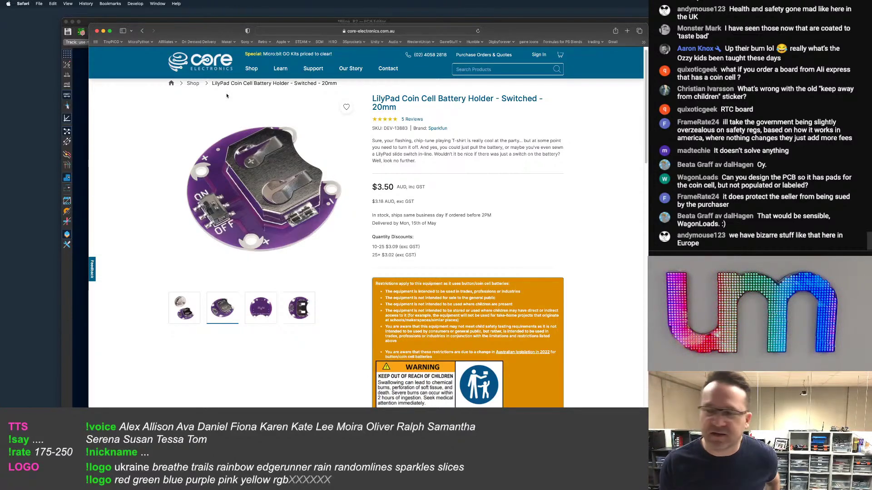
Dismiss the Core Electronics window, switch back to the KiCad PCB Editor and examine the board end with hexagons C and D
click(103, 30)
scroll(312, 254, down, 1)
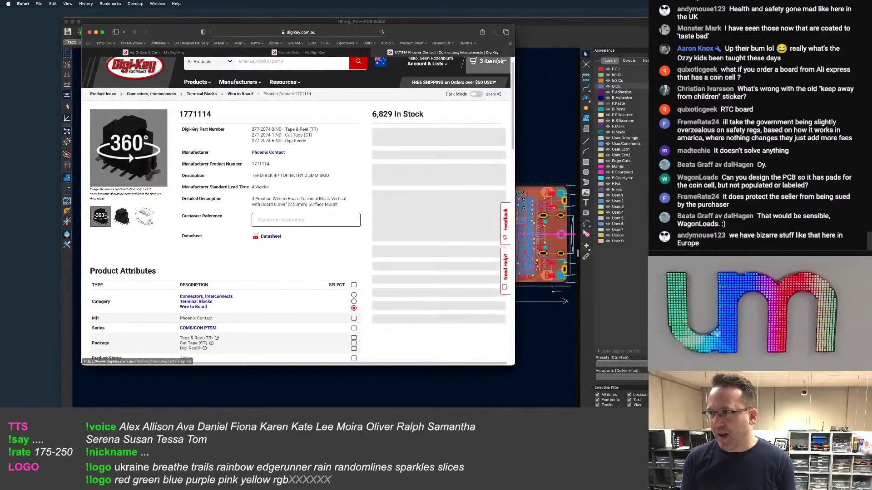
click(556, 39)
scroll(399, 197, down, 1)
middle_drag(399, 197, 379, 191)
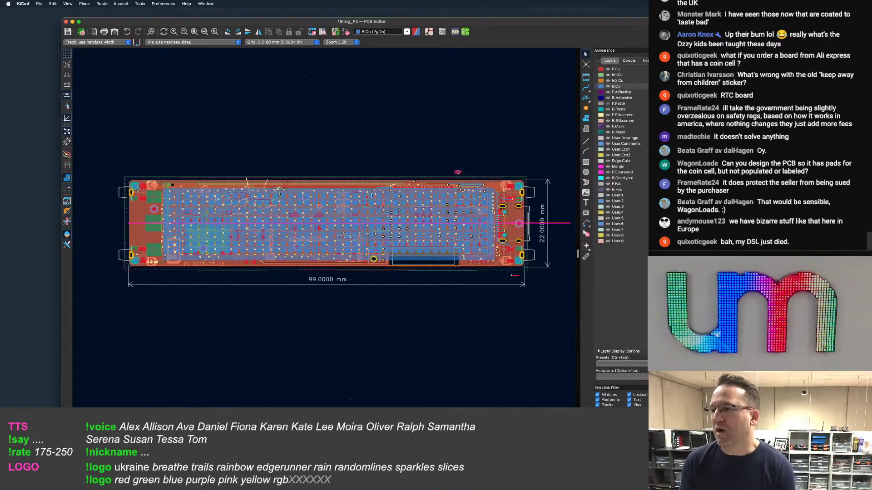
scroll(229, 230, up, 4)
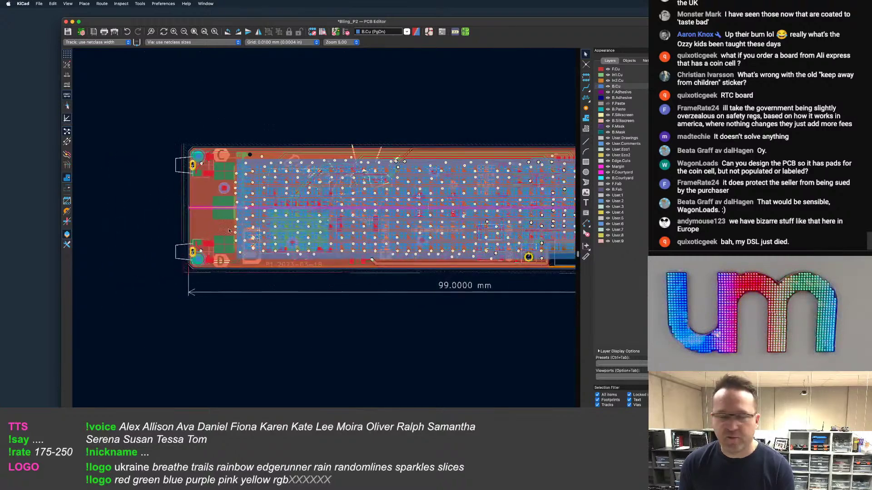
scroll(218, 226, up, 2)
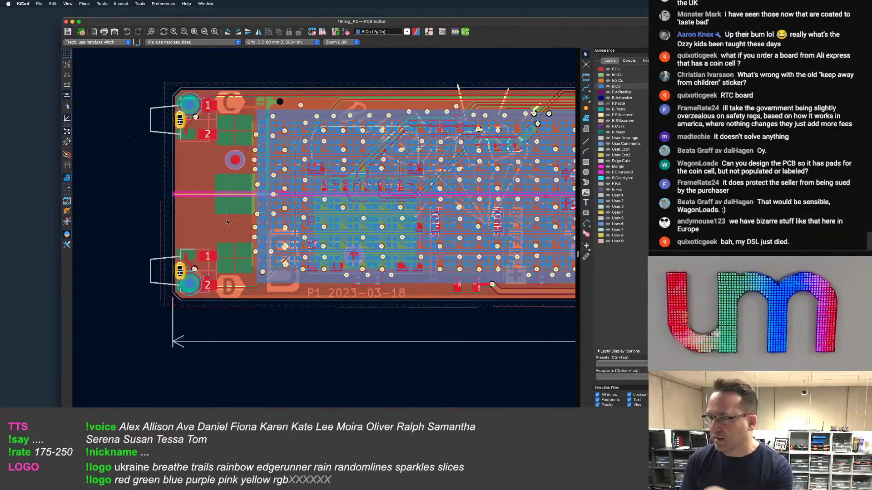
scroll(229, 220, down, 2)
scroll(228, 220, up, 1)
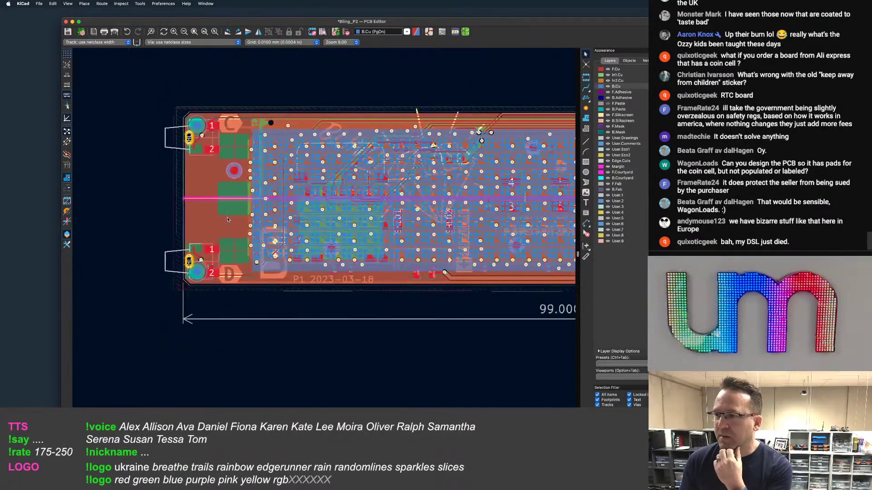
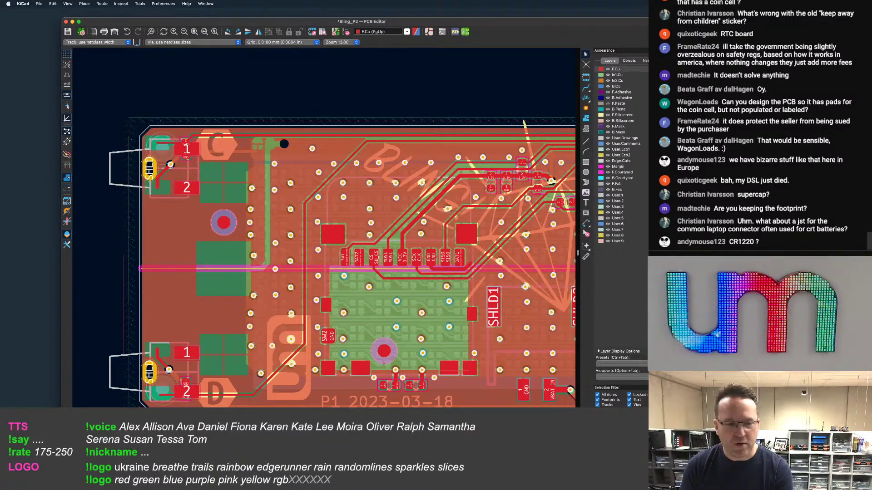
Switch to the Digi-Key window in Safari, select its page address and move the window clear of the board view
key(super+Tab)
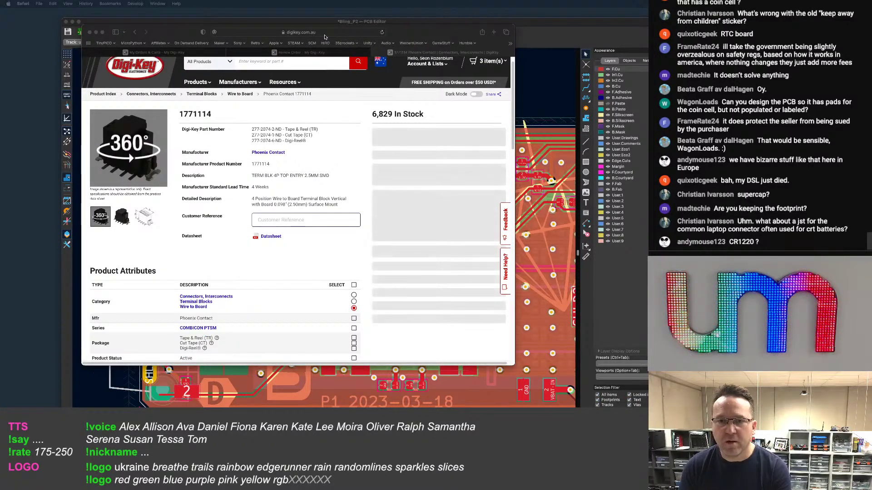
click(249, 35)
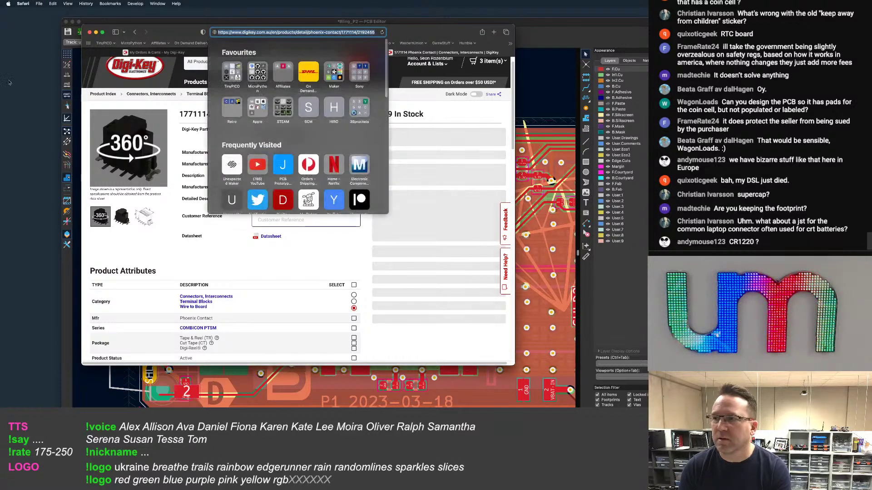
click(175, 33)
drag(175, 33, 1, 35)
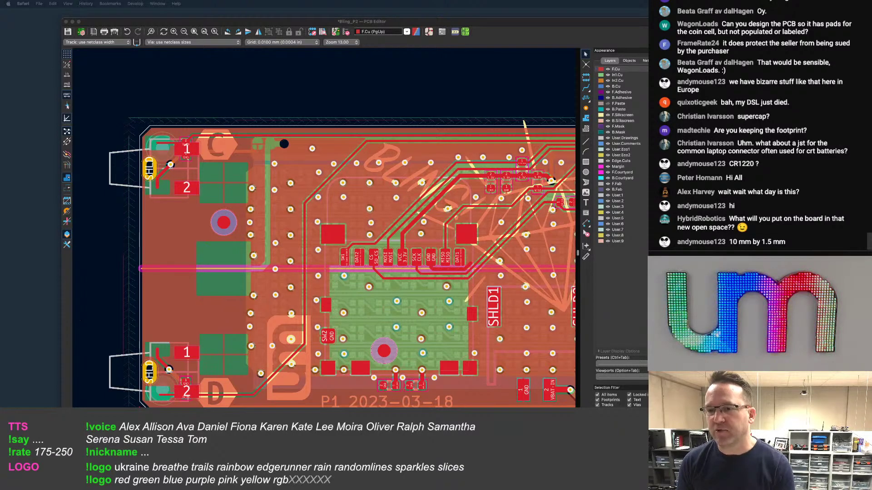
Examine the open front-copper area between hexagons C and D and its surroundings up to the EXT SPEAKER pads
scroll(452, 123, down, 2)
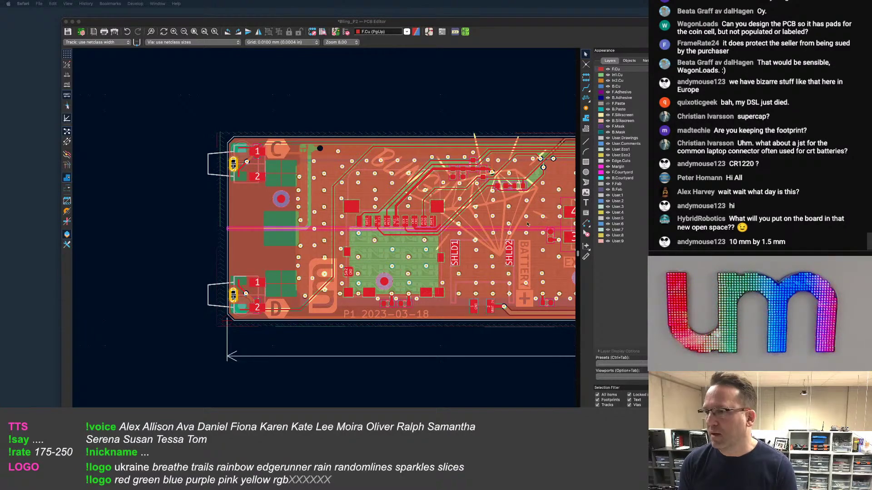
middle_drag(313, 247, 290, 245)
scroll(290, 245, up, 2)
scroll(290, 245, down, 3)
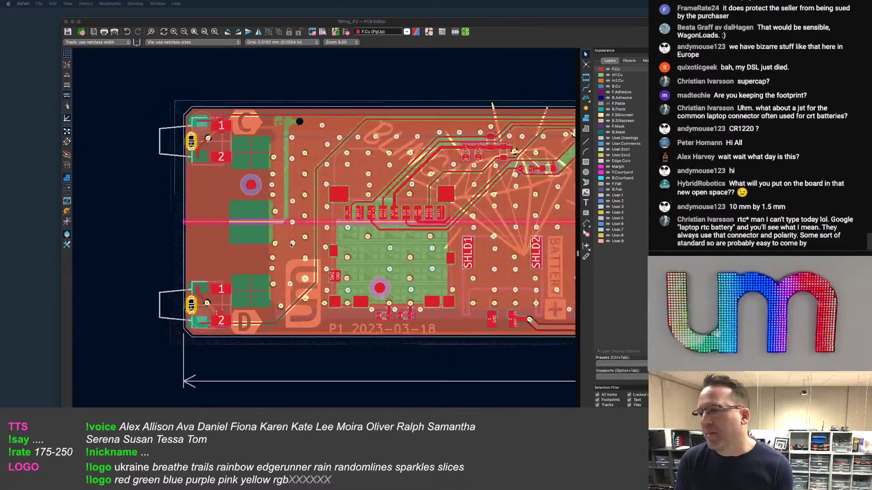
scroll(261, 251, up, 1)
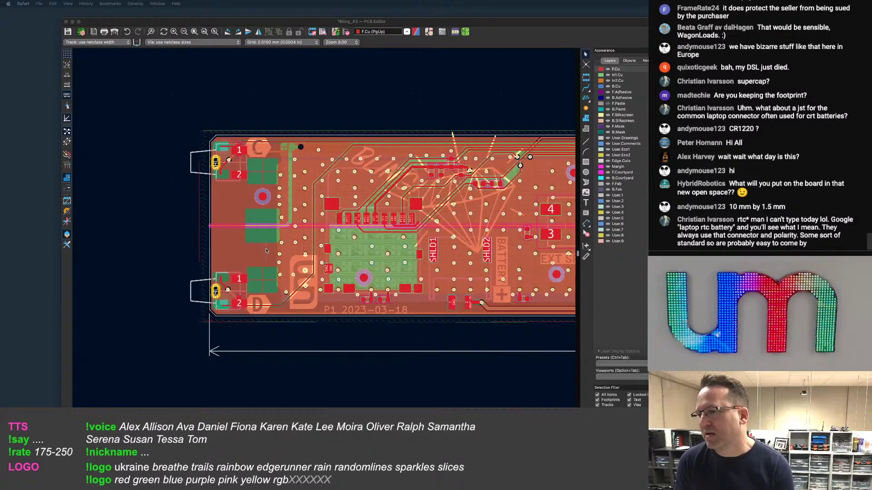
scroll(263, 252, up, 1)
scroll(265, 252, down, 2)
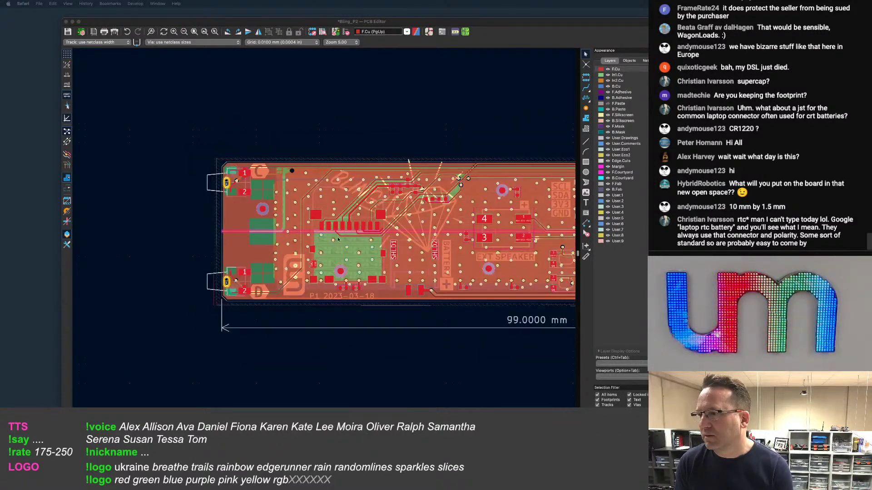
middle_drag(332, 241, 318, 244)
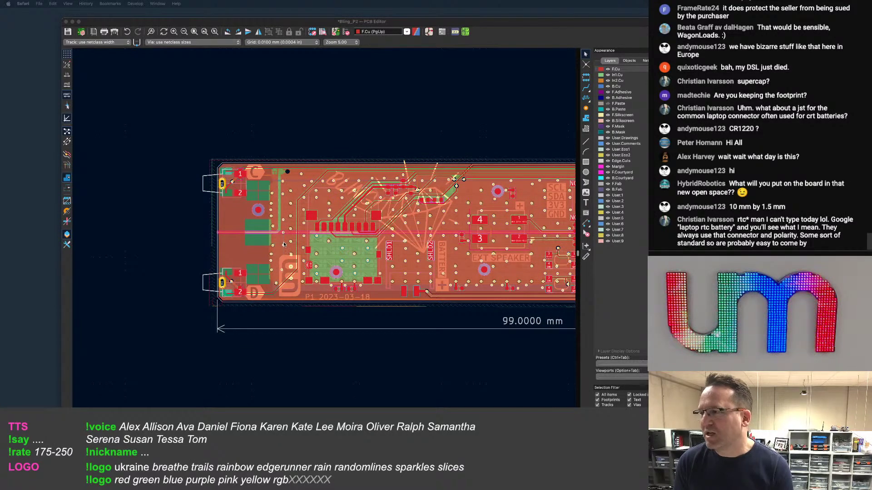
Examine the front-copper layout from the side buttons at hexagons C and D along the board to the EXT SPEAKER pads again
scroll(284, 244, down, 1)
scroll(287, 245, down, 1)
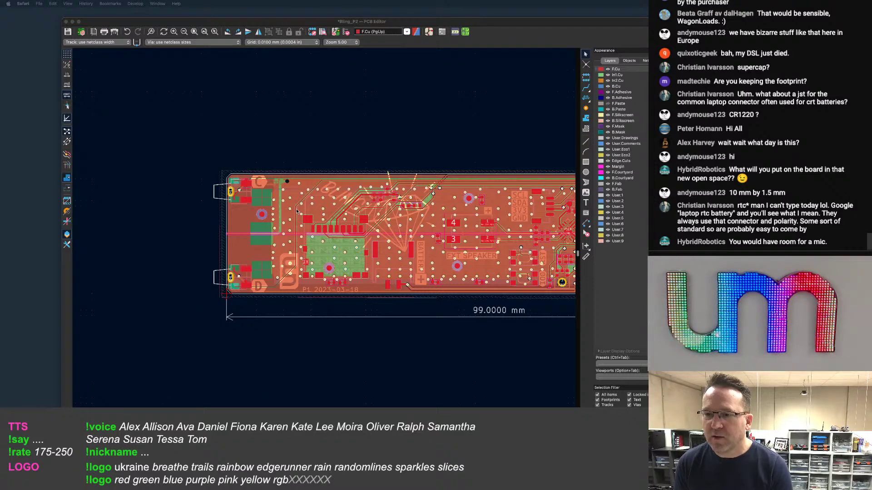
scroll(300, 213, down, 2)
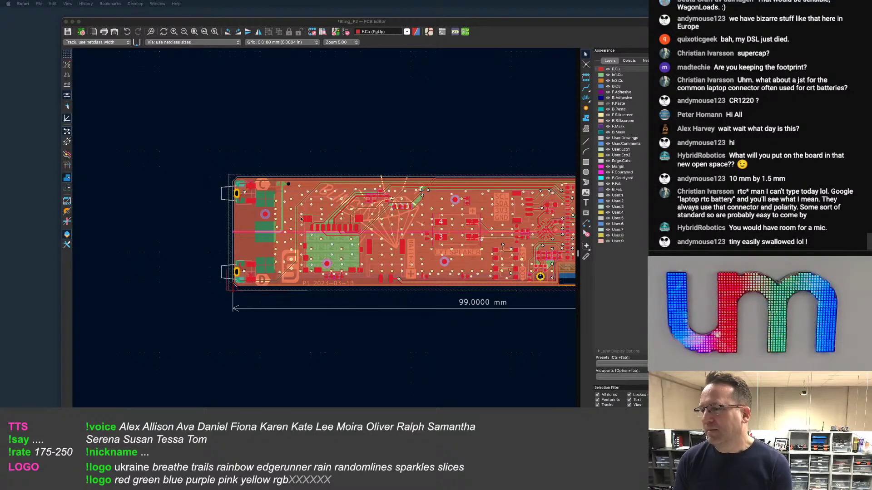
scroll(283, 248, up, 1)
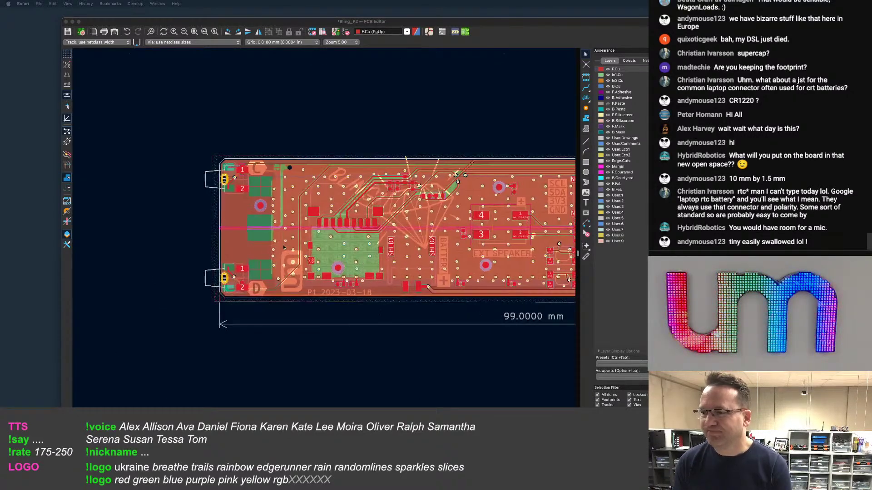
scroll(285, 248, right, 3)
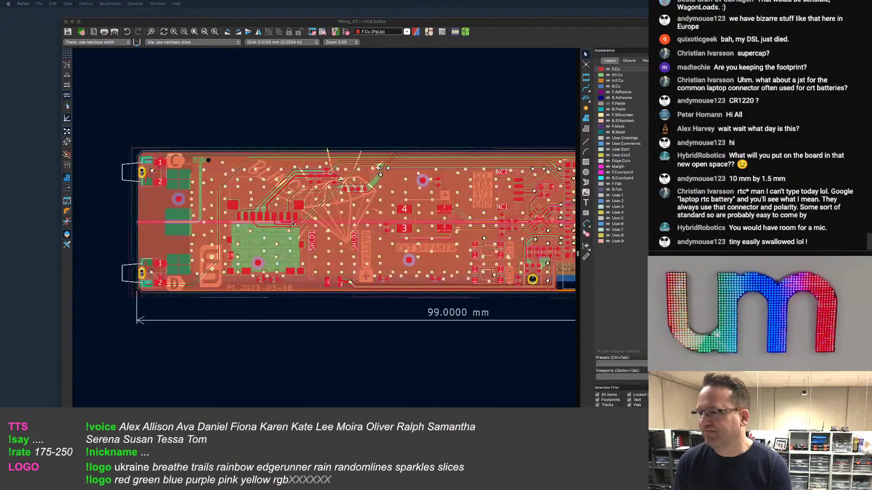
scroll(293, 224, up, 1)
scroll(294, 224, down, 1)
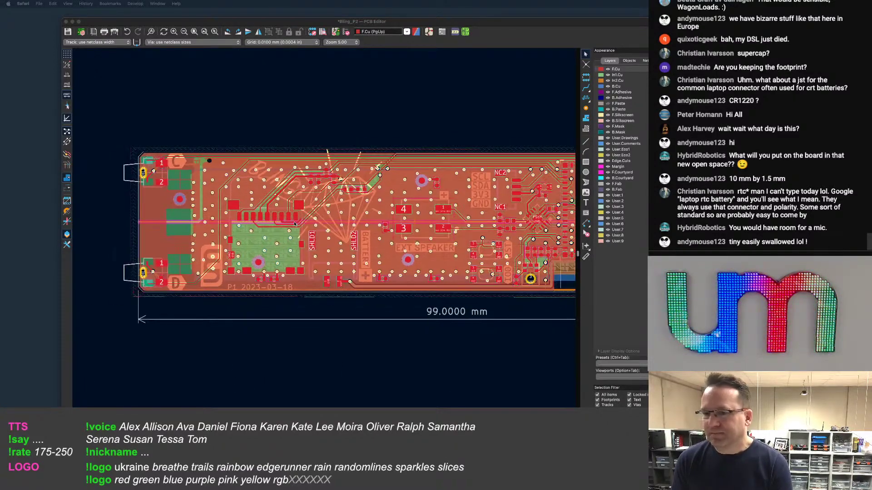
scroll(296, 224, down, 1)
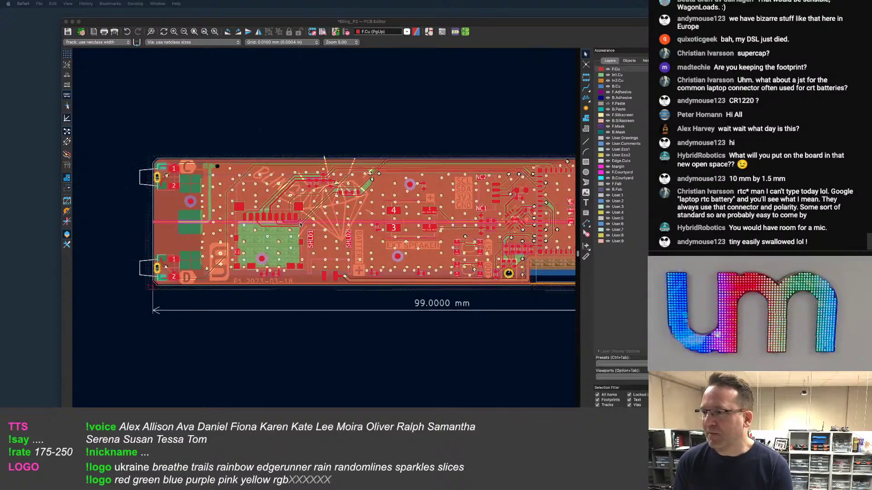
scroll(296, 224, down, 1)
middle_drag(207, 231, 242, 223)
Inspect the pad nets and footprint properties of the side button SW6 beside hexagon D
scroll(243, 222, up, 5)
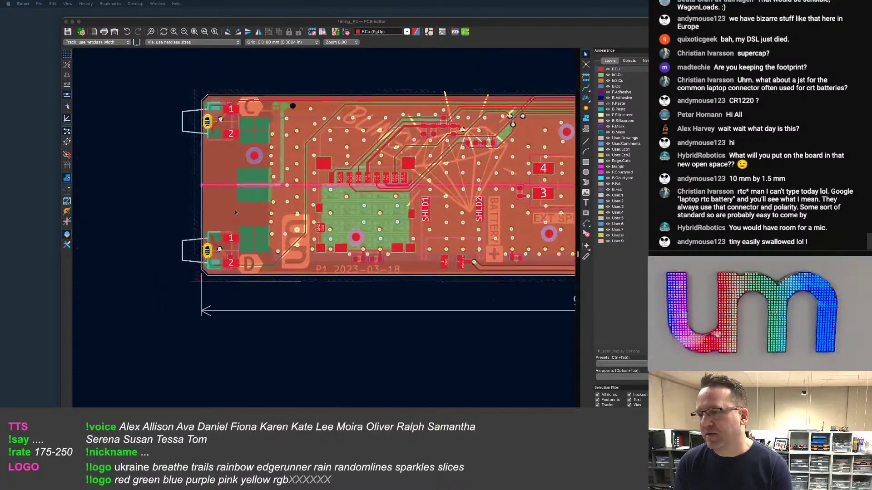
scroll(231, 221, up, 1)
scroll(232, 221, down, 2)
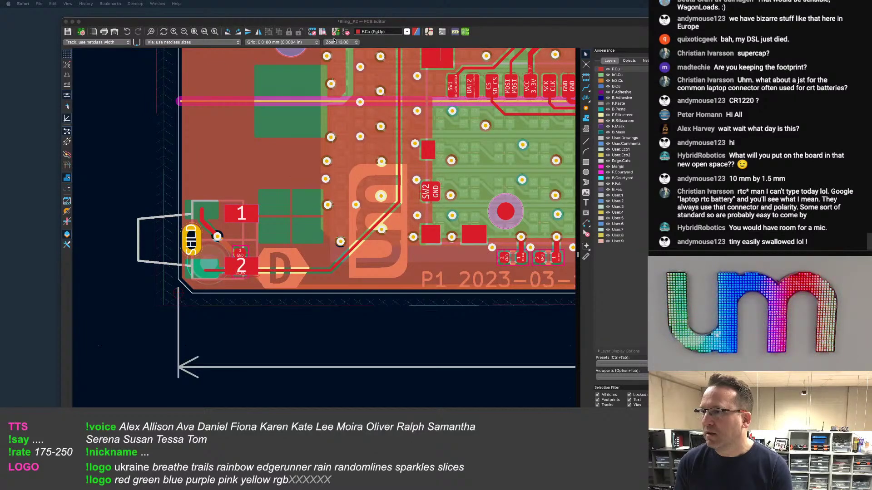
click(335, 23)
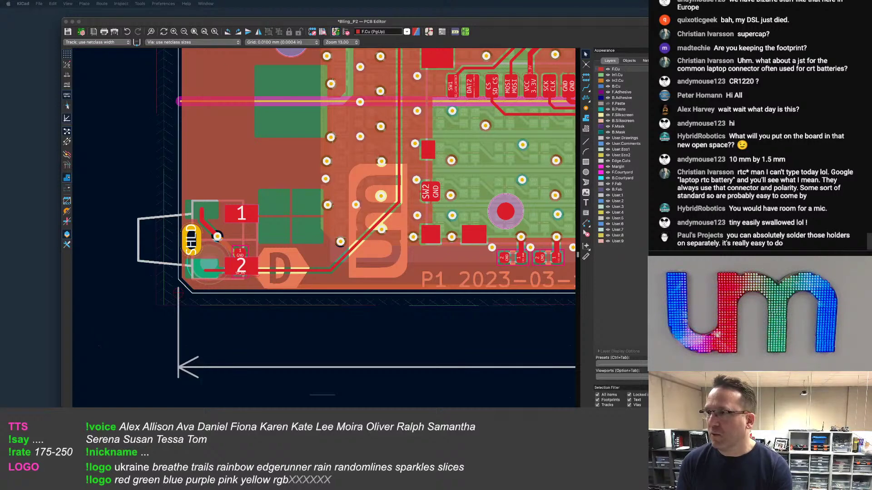
click(231, 21)
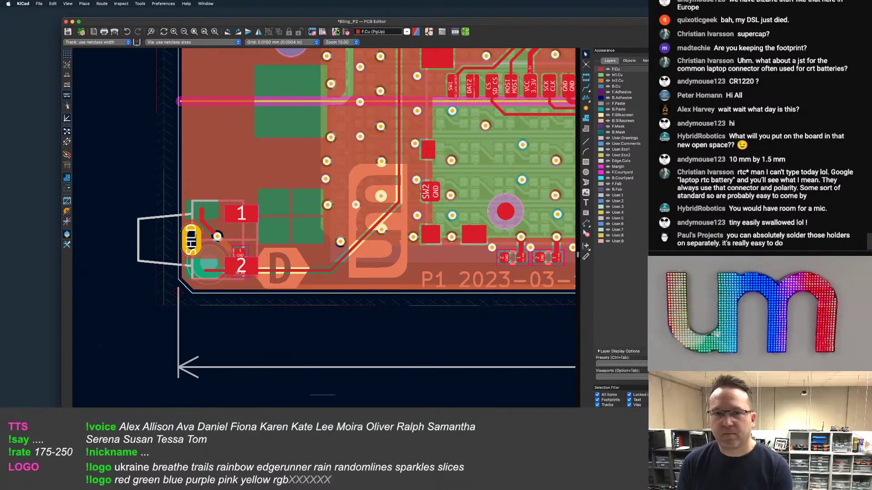
key(F8)
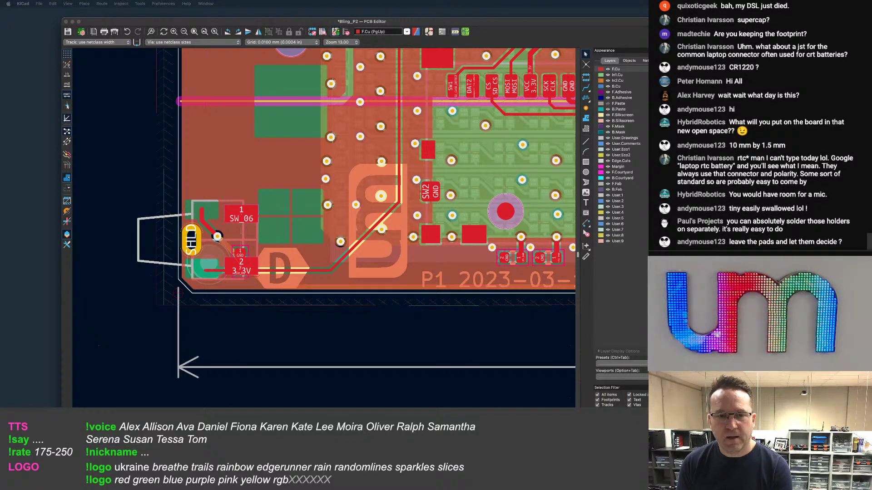
scroll(242, 240, up, 3)
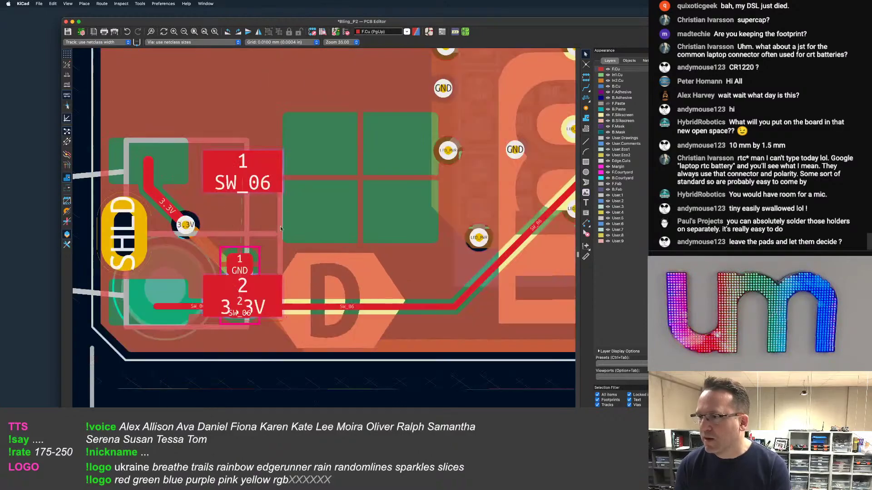
scroll(244, 237, up, 1)
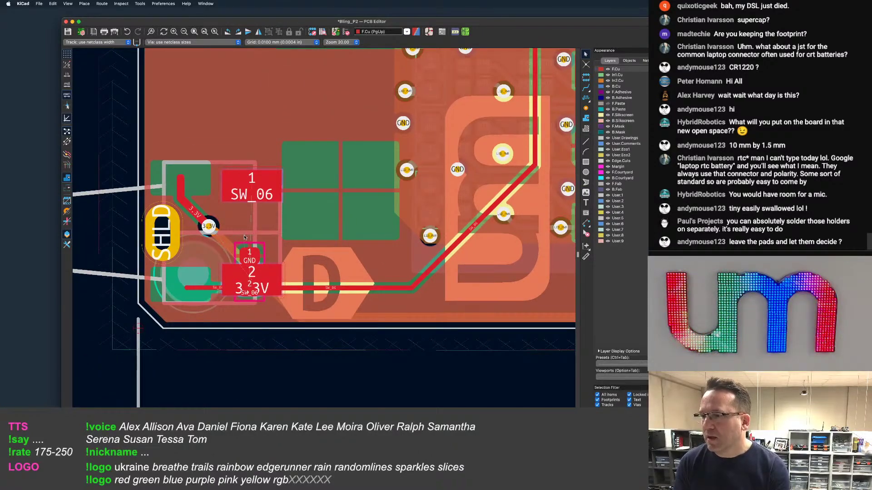
scroll(251, 230, down, 3)
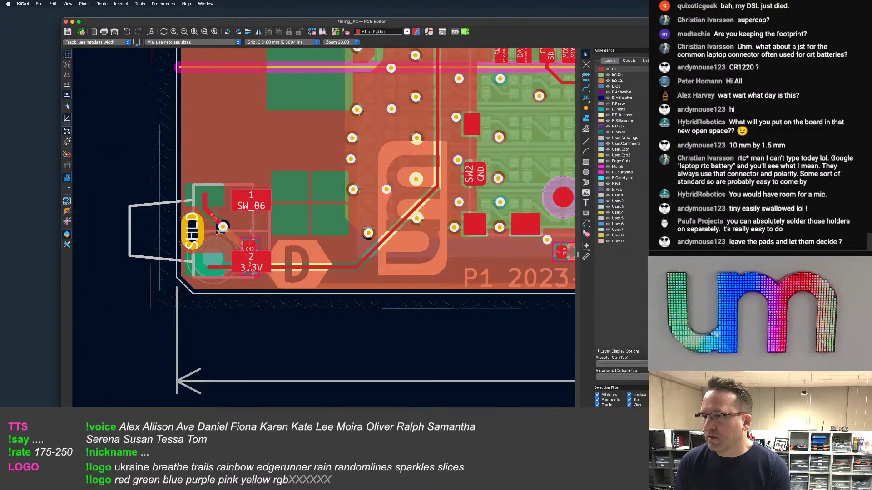
double_click(144, 225)
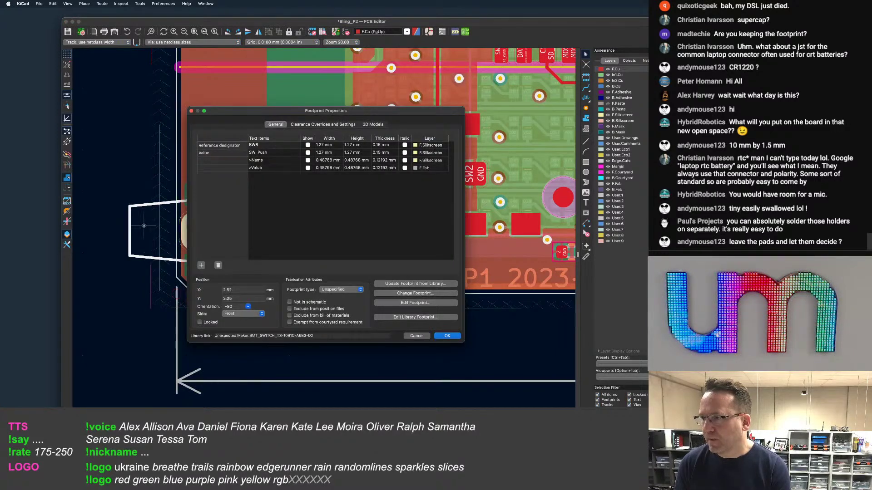
click(416, 336)
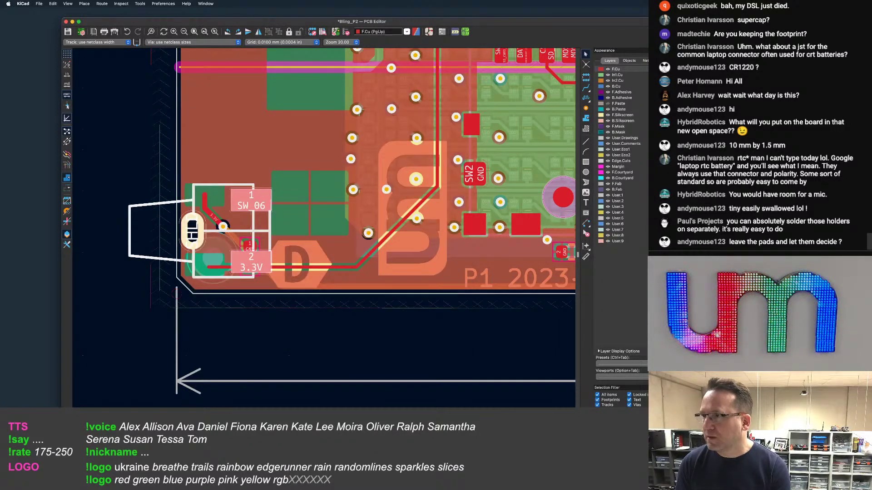
Swap the 3.3V and SW_06 connections on SW6's two pins in the schematic, save it, and update the PCB from the schematic
click(429, 32)
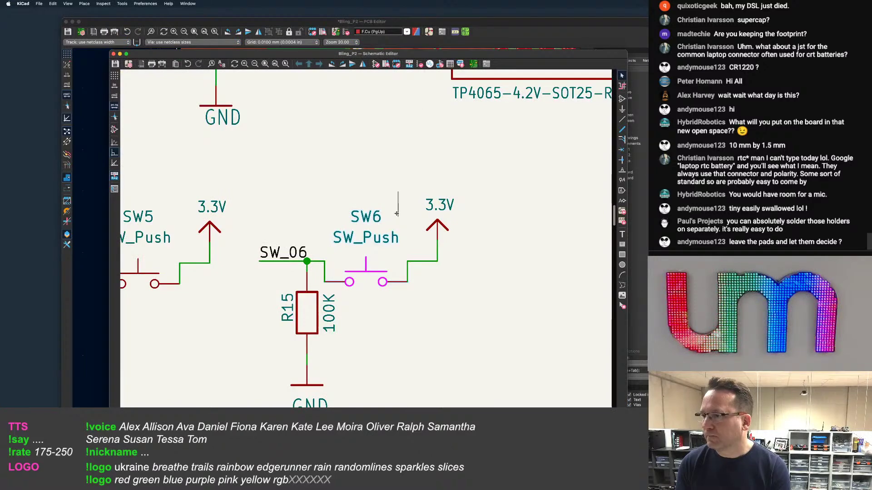
key(super+s)
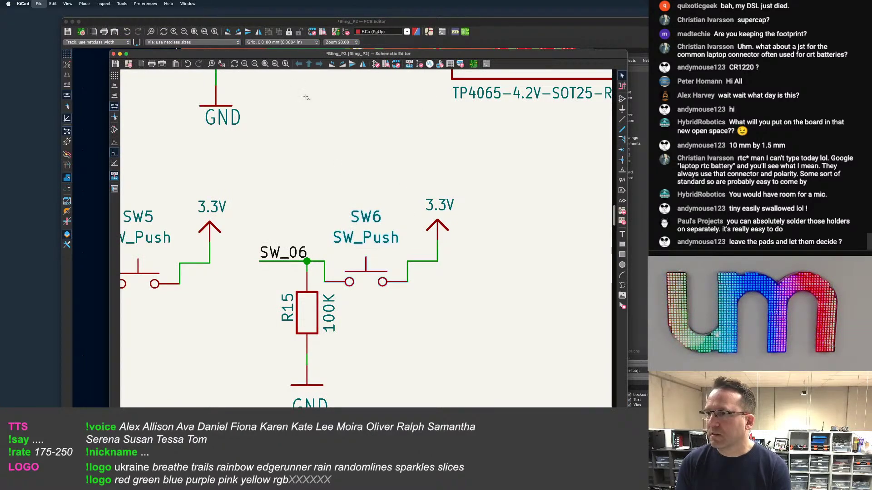
click(215, 32)
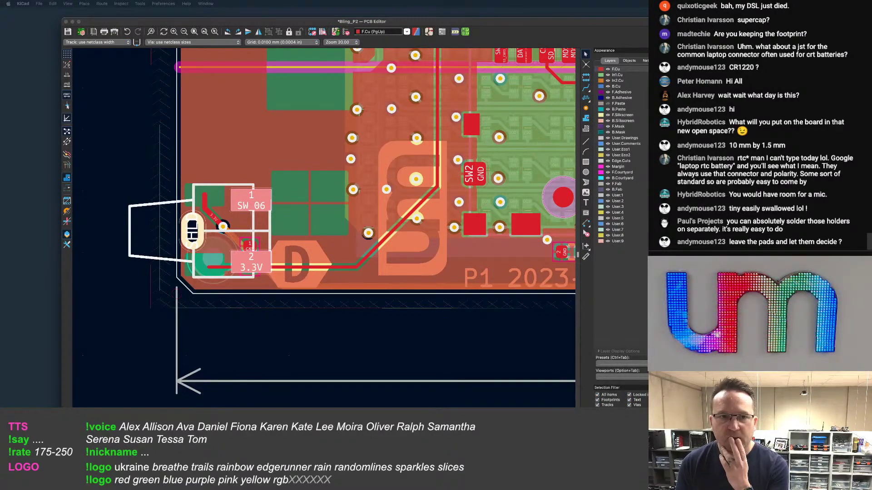
drag(0, 103, 352, 233)
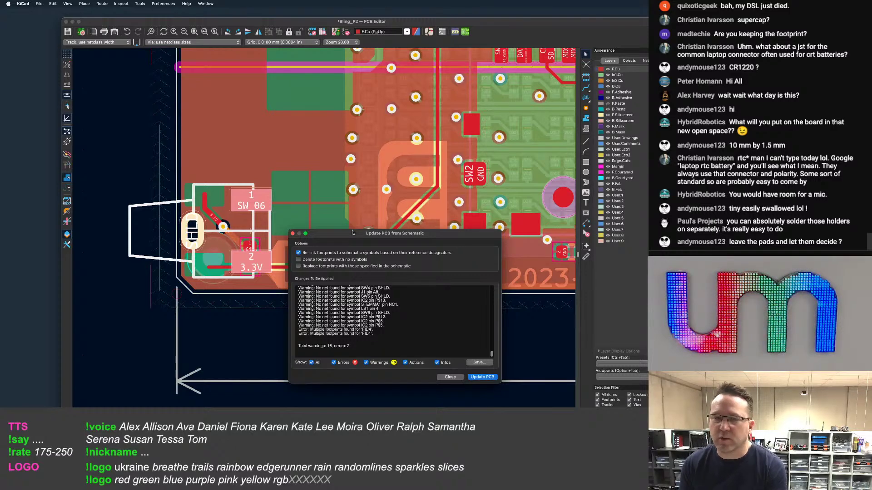
click(477, 379)
click(450, 377)
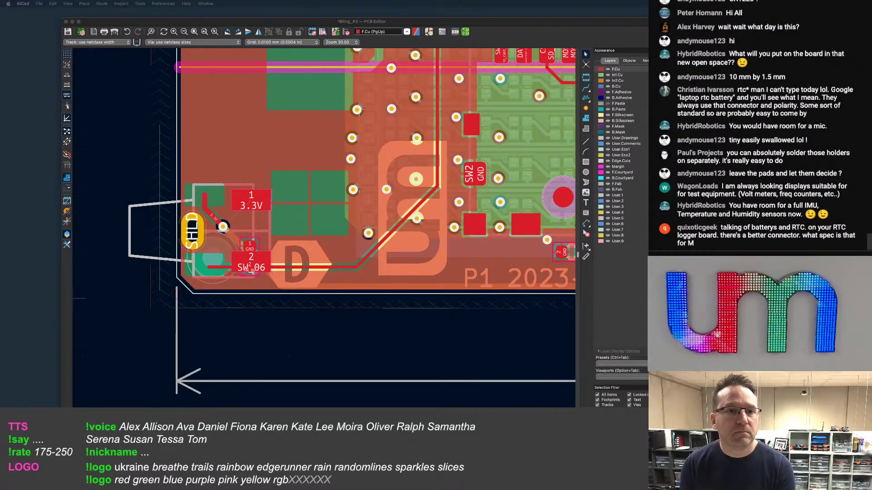
Switch to the Google results for "rtc laptop battery" in Safari and examine the wired battery listings and their connector details
drag(647, 25, 179, 14)
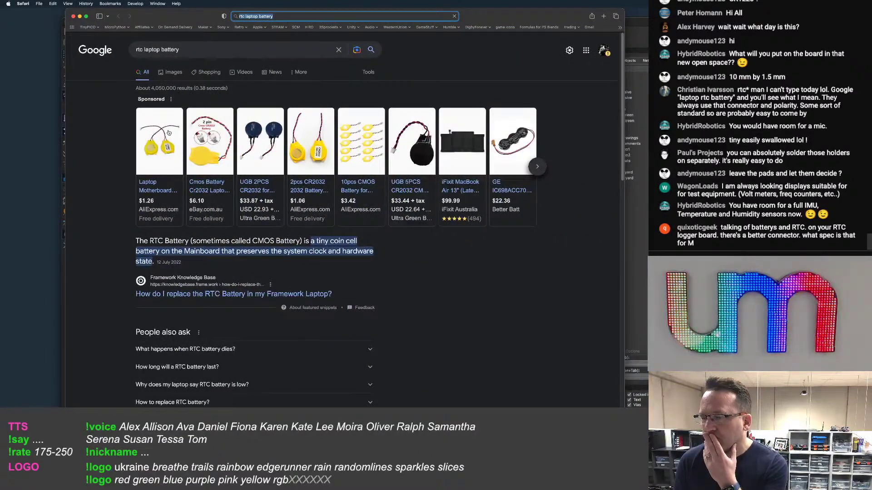
mouse_move(168, 127)
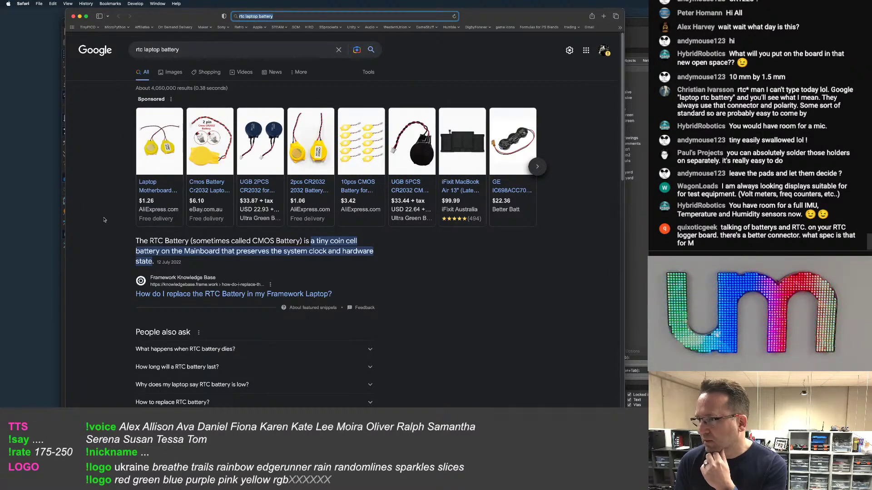
scroll(106, 218, down, 1)
scroll(105, 217, down, 5)
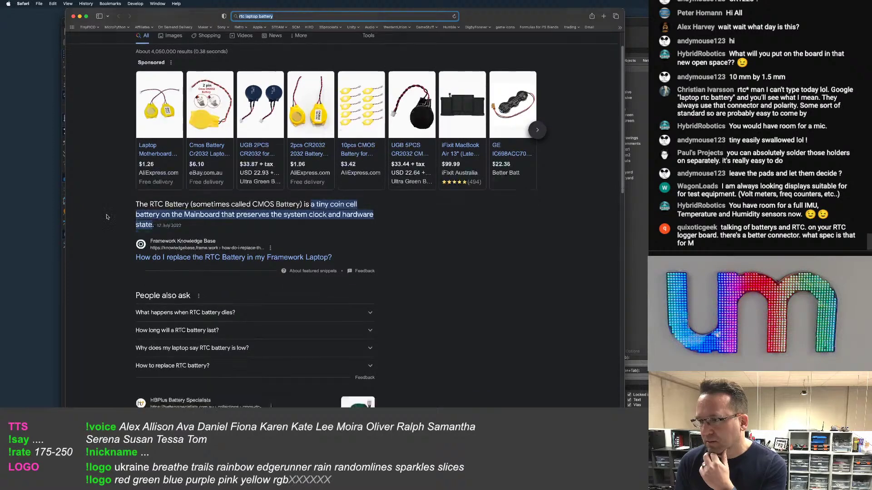
scroll(106, 218, down, 1)
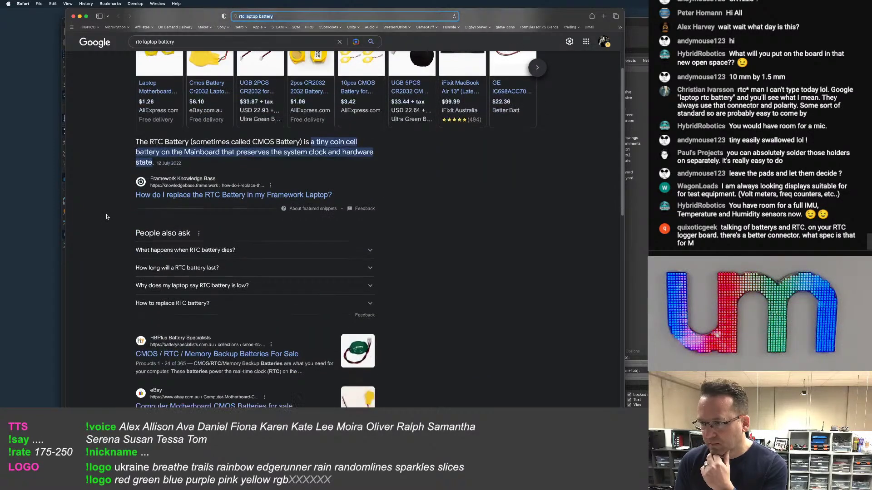
scroll(107, 217, down, 4)
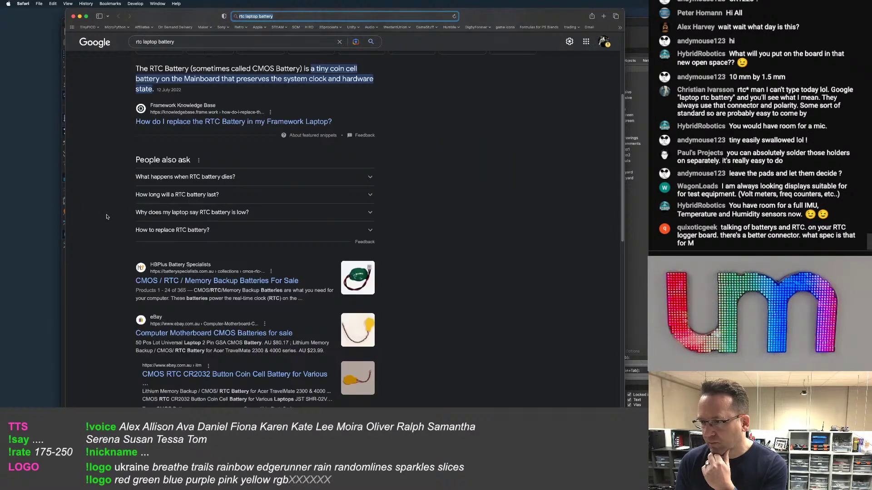
scroll(106, 218, down, 1)
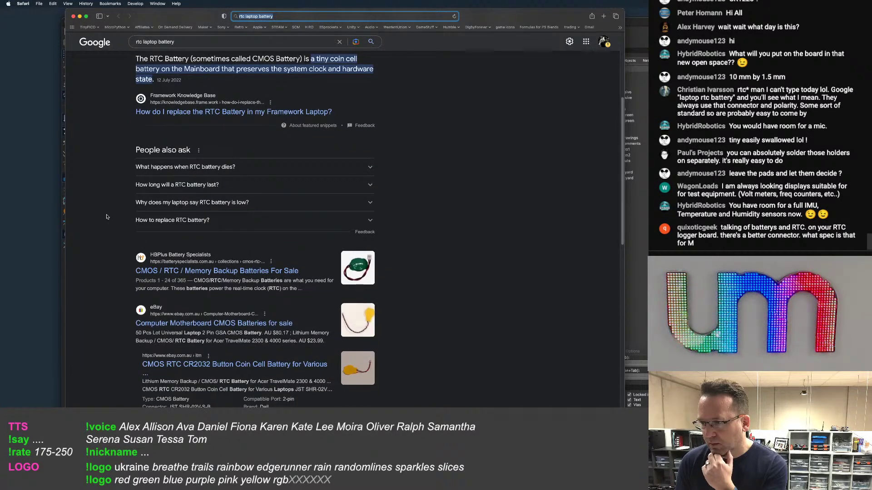
scroll(107, 217, down, 2)
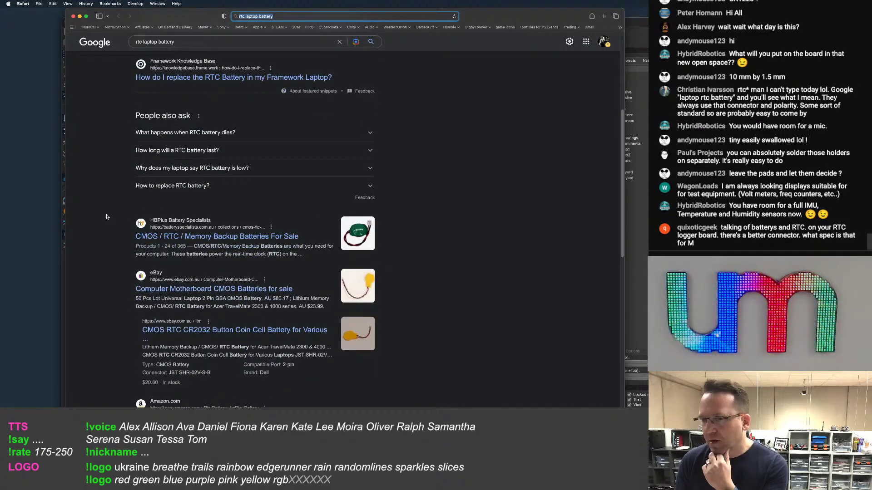
scroll(106, 217, down, 1)
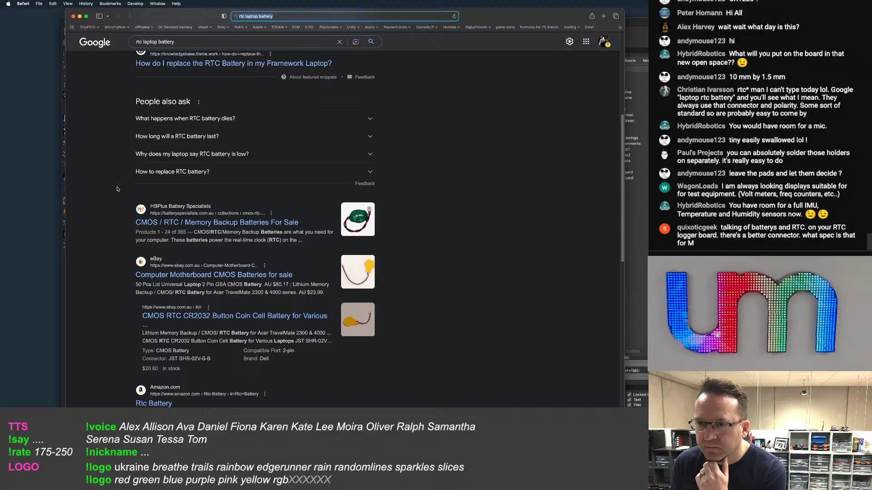
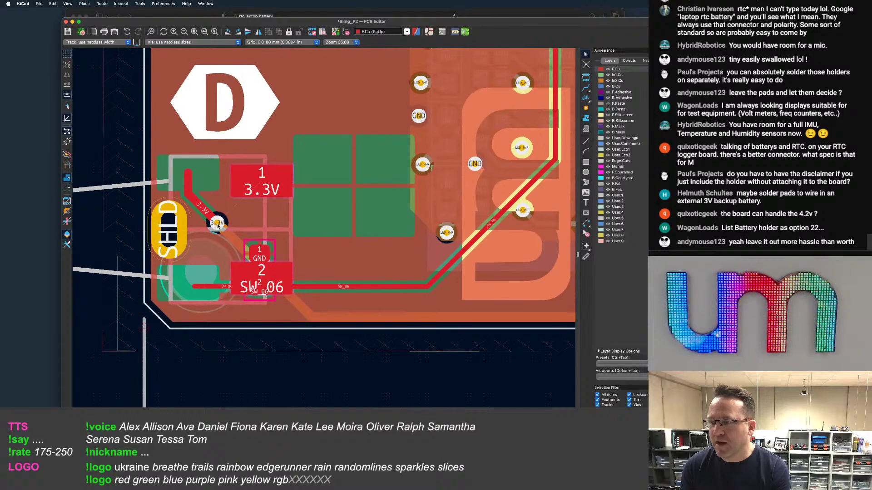
In the PCB Editor, move the 3.3V via near the SHLD slot between SW6's pads 1 and 2 and shift its inner-layer track
drag(217, 223, 256, 221)
key(super+z)
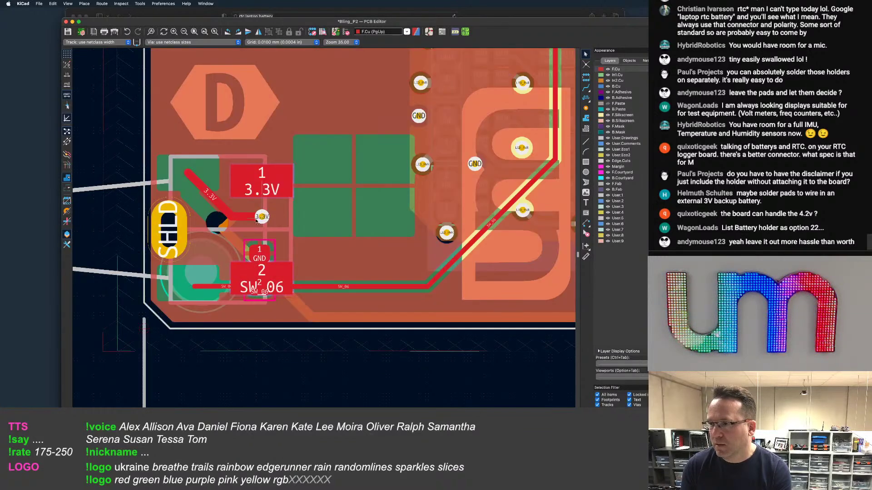
key(d)
click(233, 228)
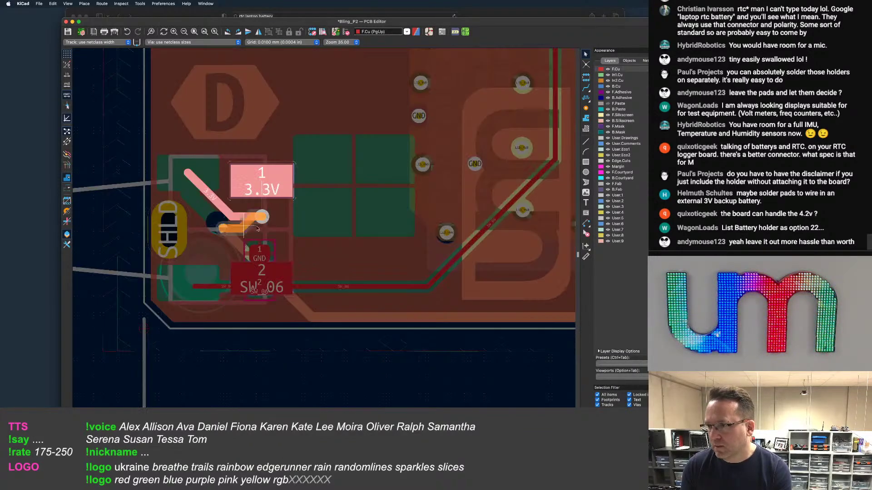
click(260, 229)
Reroute the In2.Cu 3.3V track straight down from the via between SW6's pads and check the diagonal segment's width
scroll(231, 236, up, 5)
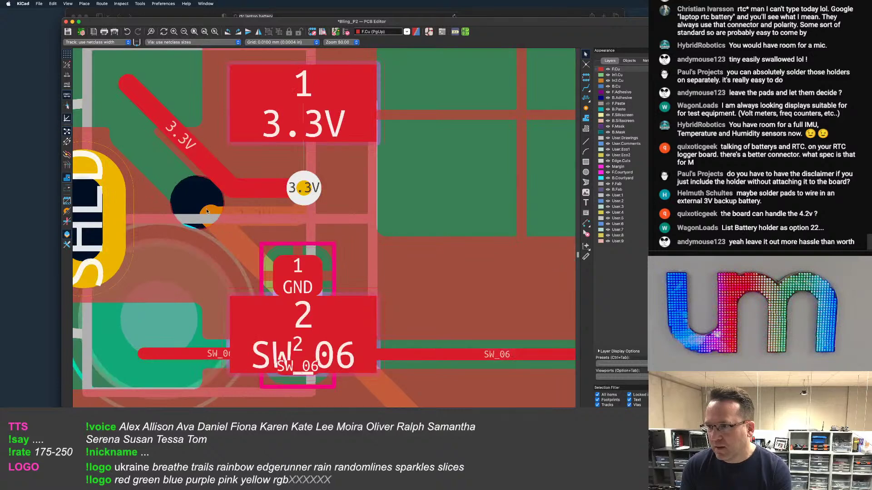
drag(206, 211, 311, 305)
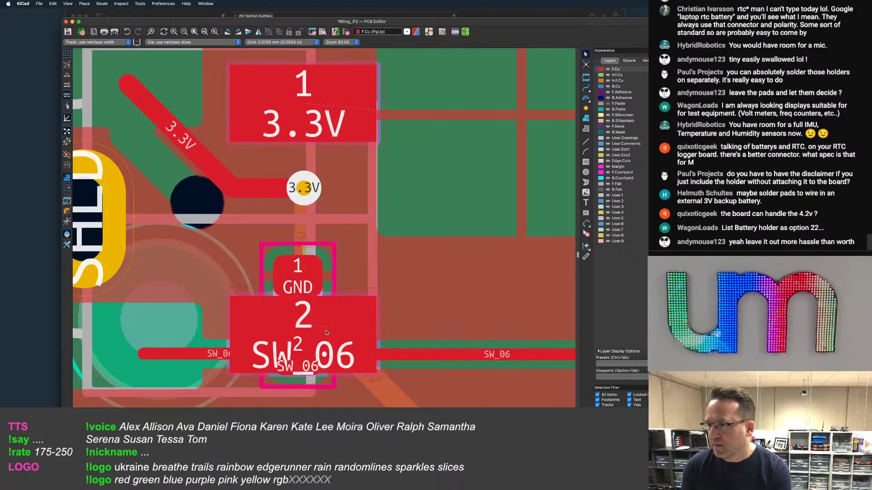
click(307, 236)
click(396, 398)
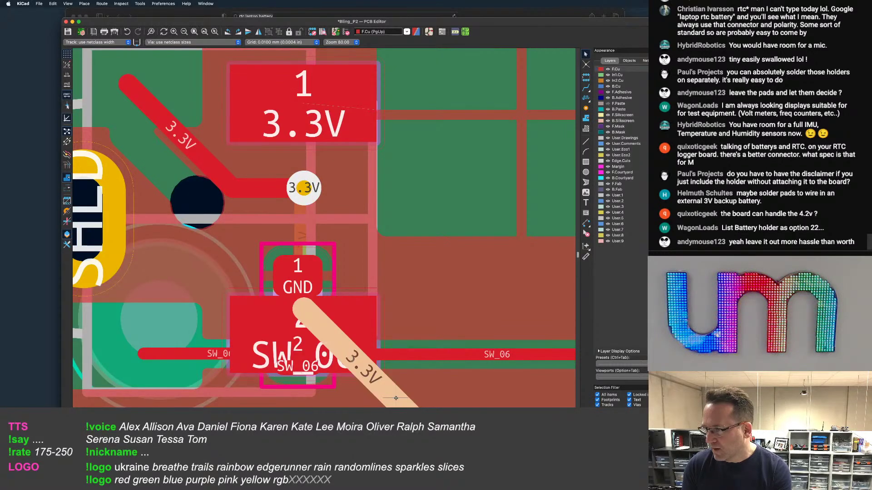
key(e)
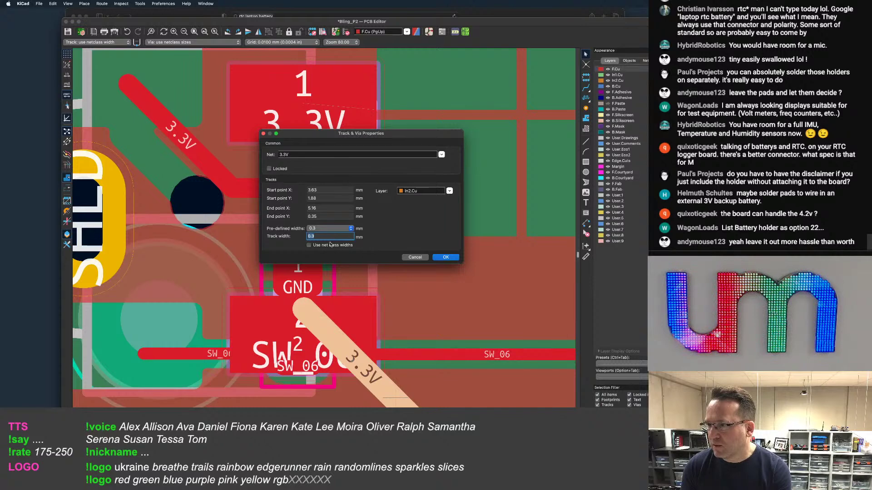
click(435, 257)
Set the vertical In2.Cu 3.3V segment's width to 0.3 mm and reroute the via's front copper track into SW6's pad 1
scroll(306, 224, down, 3)
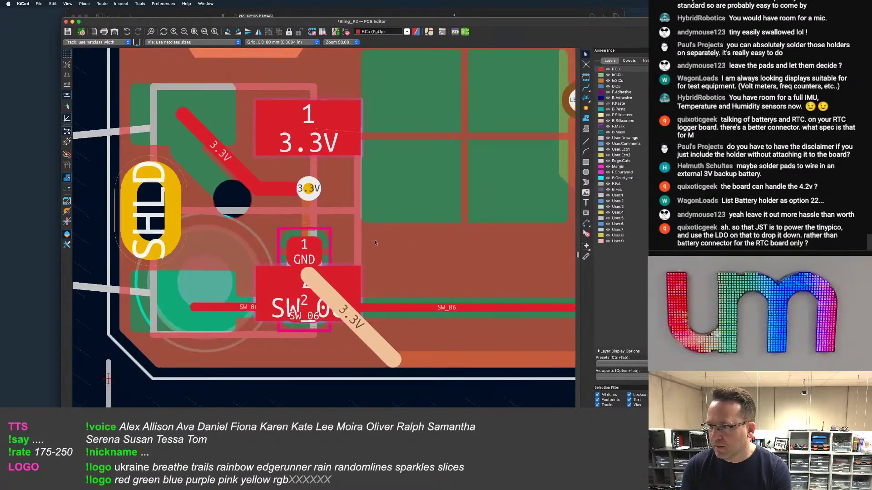
click(307, 222)
key(u)
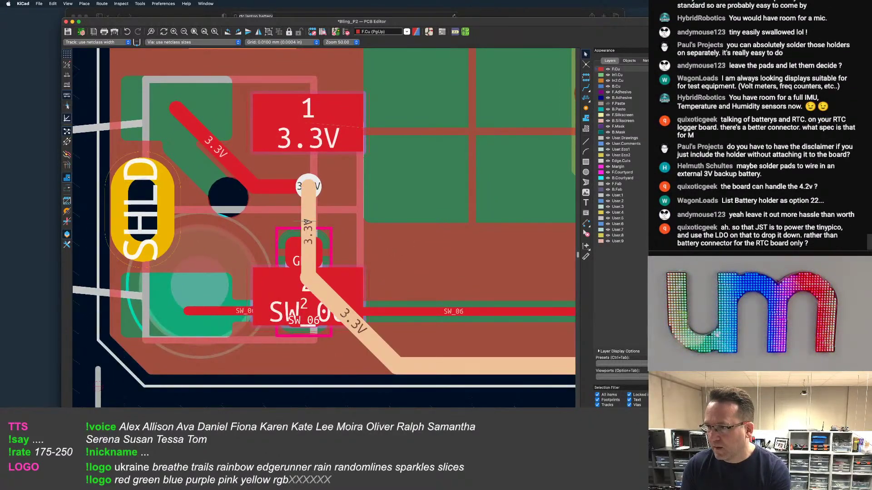
key(Delete)
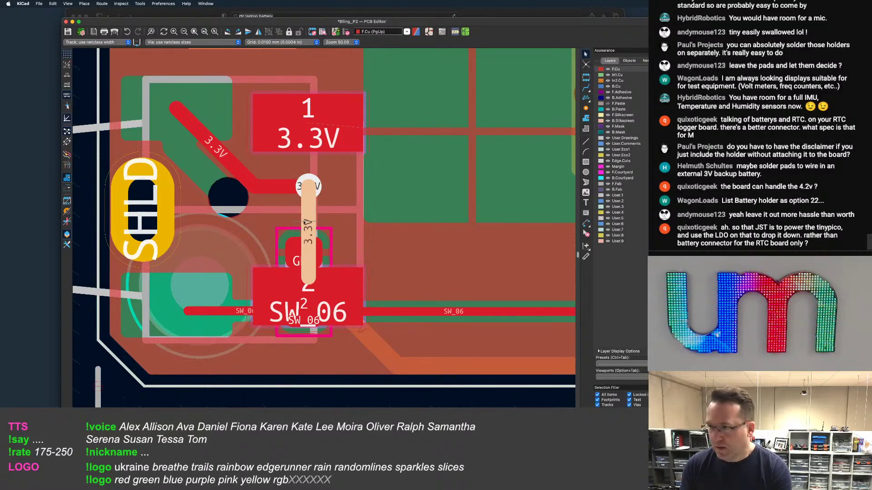
key(e)
click(330, 229)
click(332, 236)
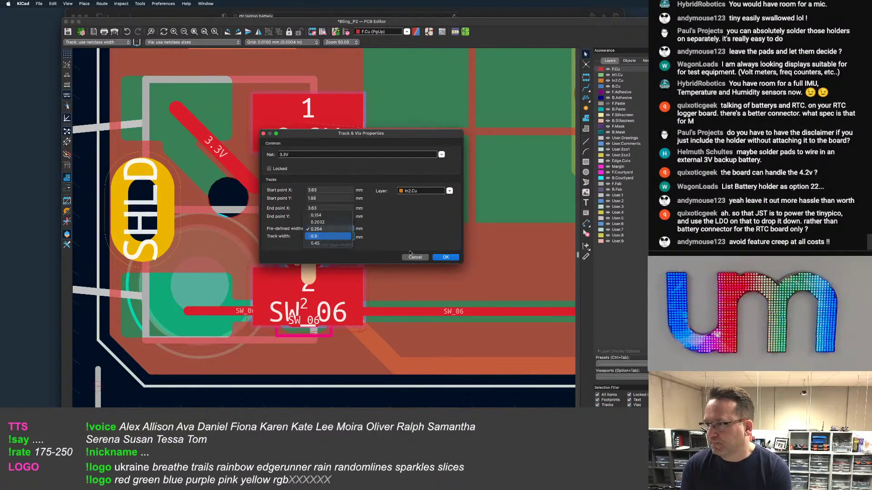
click(445, 257)
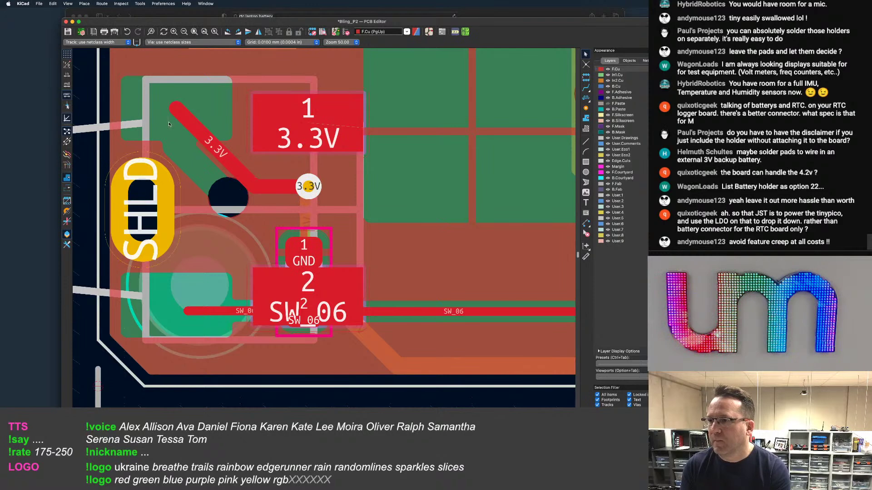
click(176, 103)
drag(175, 106, 307, 119)
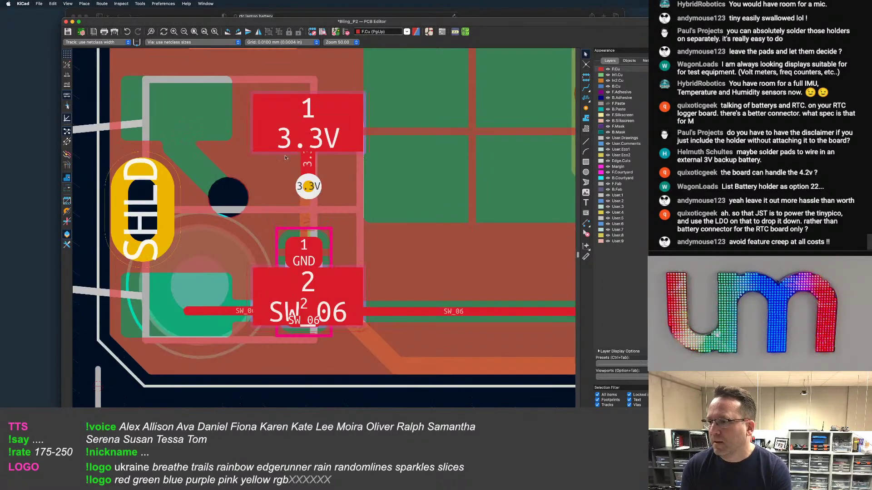
Move resistor R15 off SW6's pad 2 to the spot beside it on the SW_06 track, and pull back that track's loose end
scroll(264, 255, down, 3)
middle_drag(309, 260, 250, 201)
scroll(250, 202, up, 1)
scroll(250, 201, up, 2)
click(212, 214)
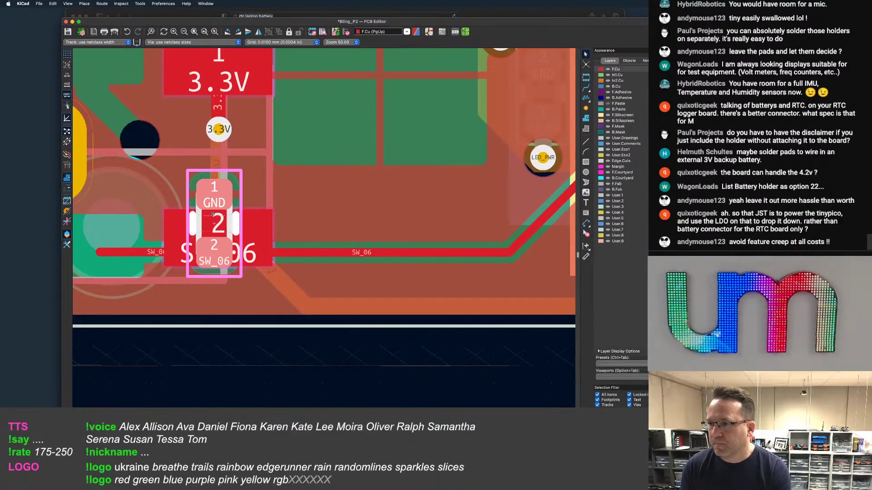
drag(212, 215, 320, 225)
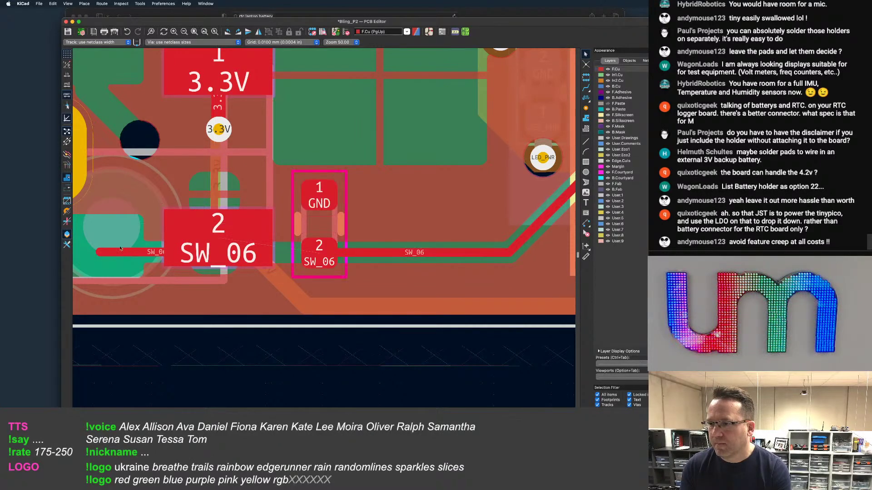
drag(103, 251, 314, 253)
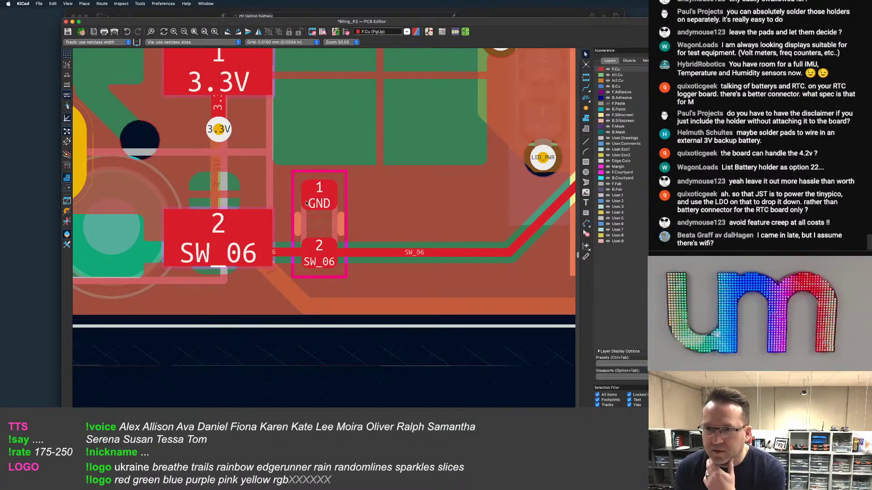
Compare the layout around side button SW5 beside hexagon C with the SW6 end of the board
scroll(306, 203, down, 2)
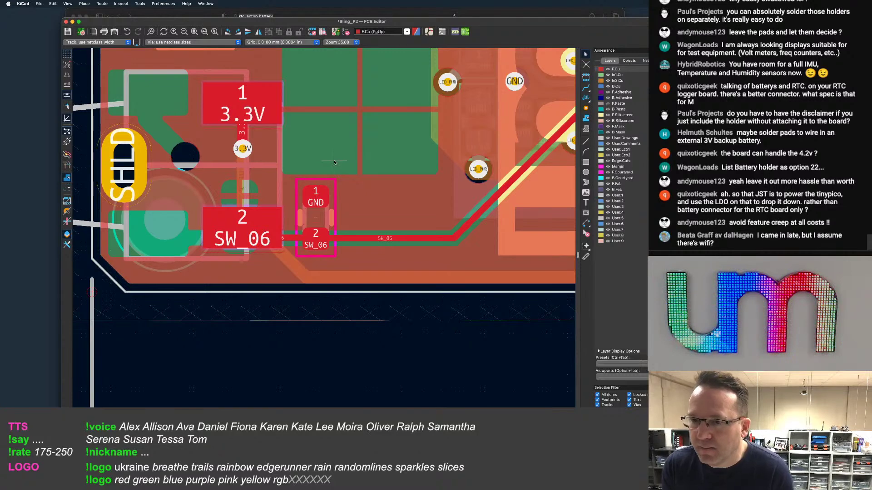
scroll(392, 106, down, 5)
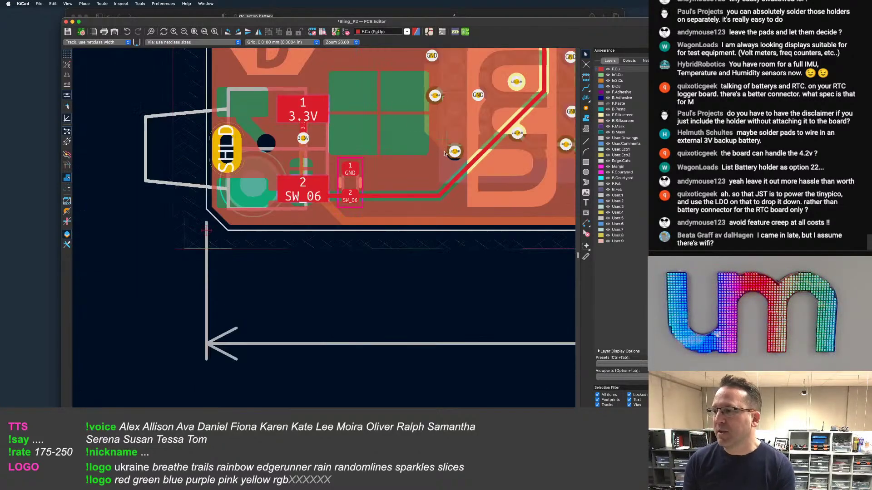
scroll(369, 189, up, 2)
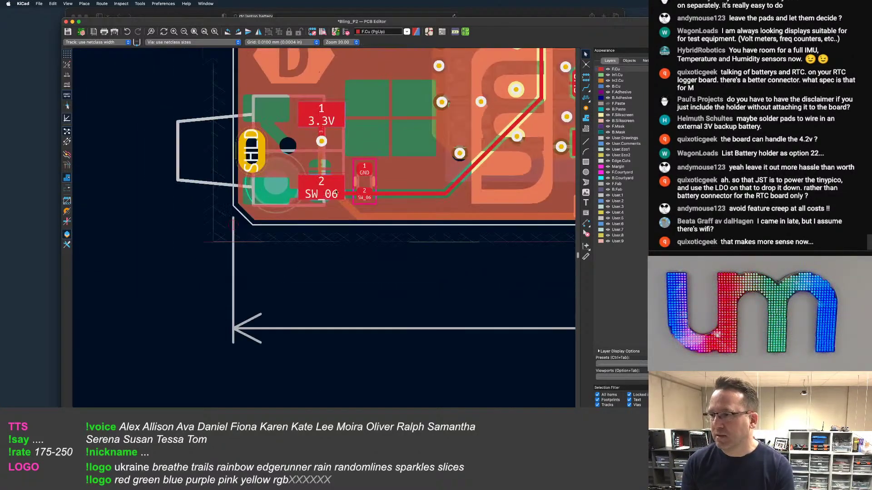
middle_drag(331, 171, 321, 329)
scroll(335, 199, up, 2)
scroll(335, 198, down, 2)
scroll(302, 187, up, 1)
middle_drag(302, 210, 320, 159)
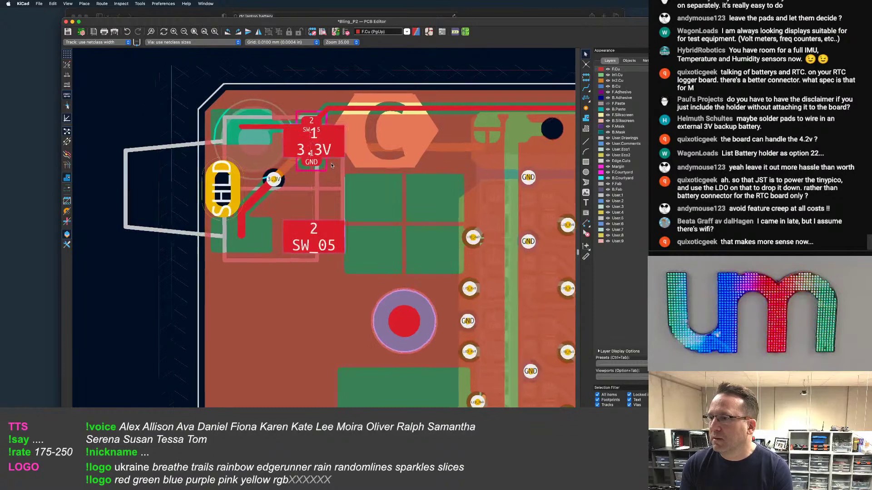
scroll(320, 159, up, 1)
scroll(320, 159, down, 4)
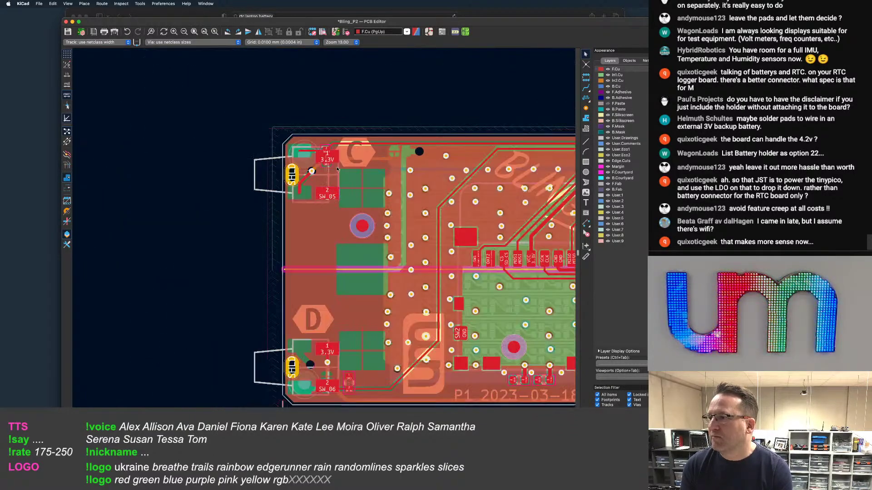
scroll(336, 169, up, 4)
scroll(337, 169, down, 3)
double_click(194, 175)
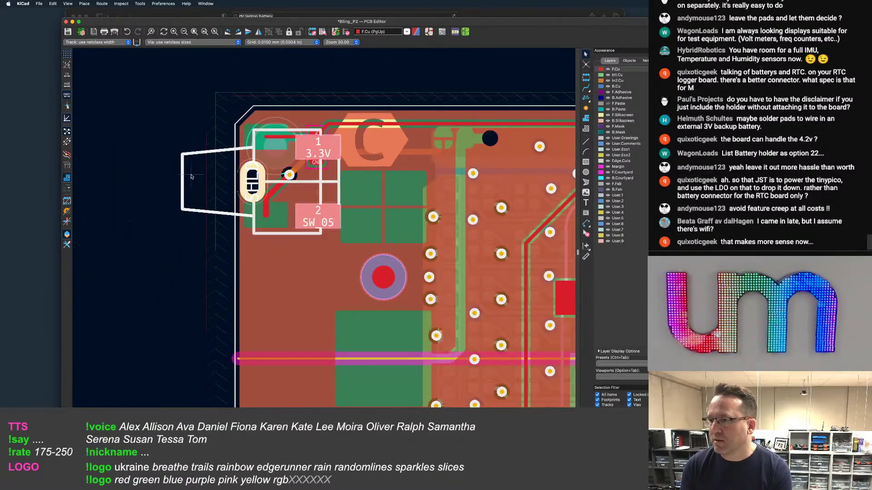
key(Escape)
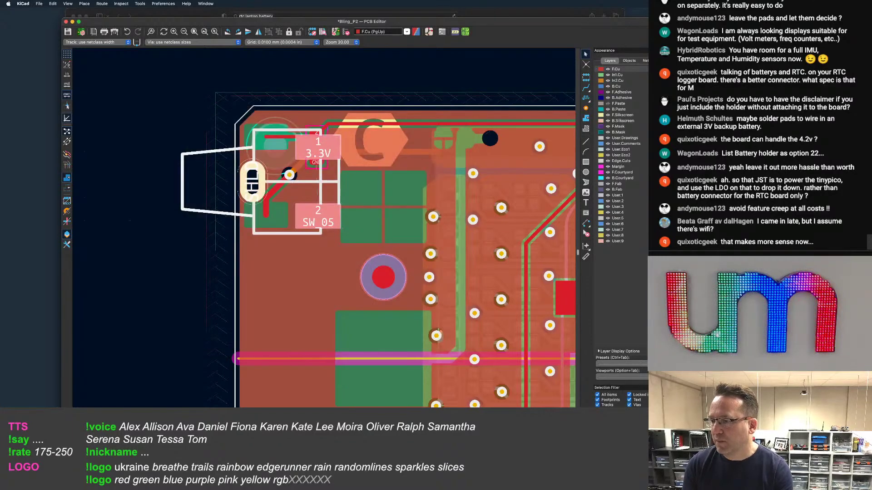
Swap the 3.3V and SW_05 connections on SW5's pins in the schematic and update the PCB from the schematic
key(super+Tab)
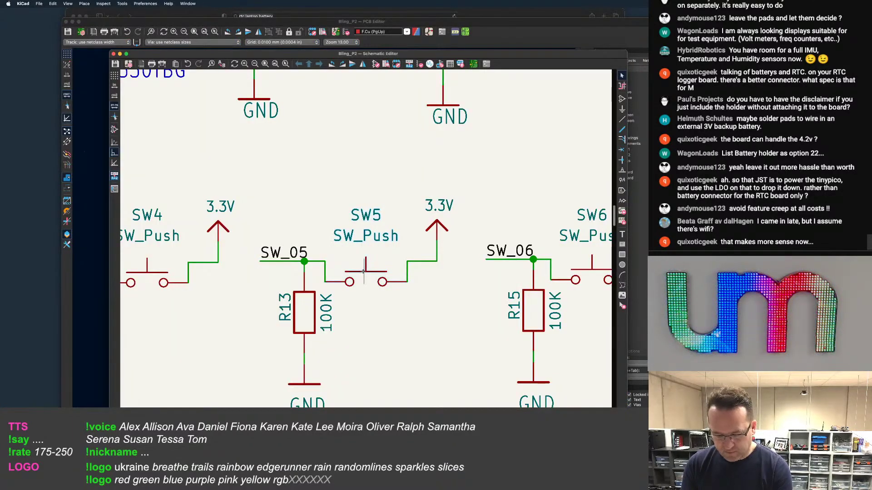
click(189, 24)
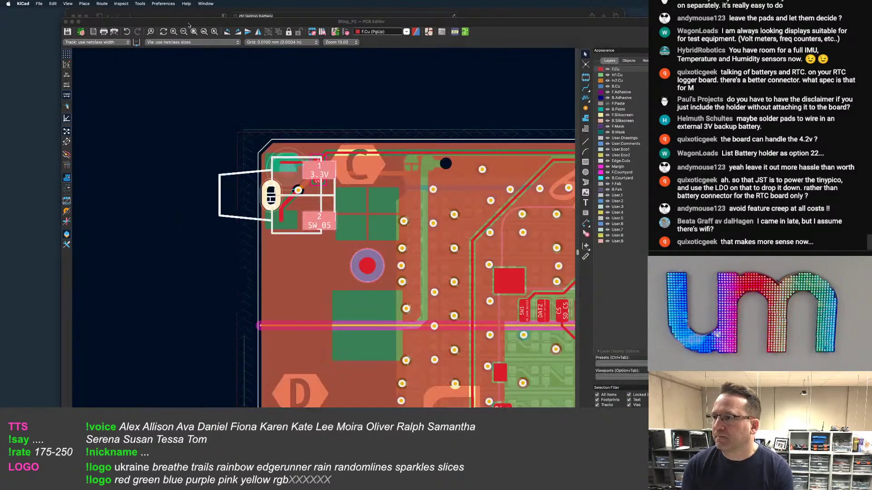
click(335, 32)
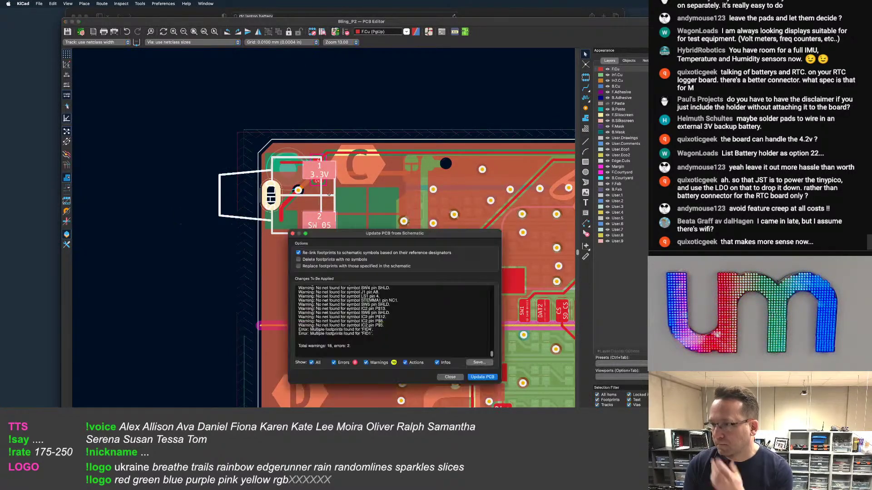
click(481, 376)
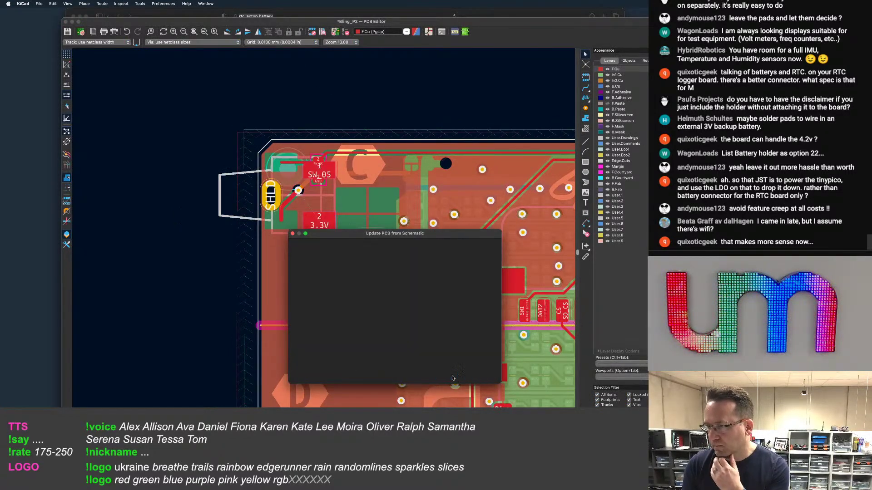
Reroute the front copper 3.3V track into SW5's pad 2 and move its via between the button's two pads
scroll(361, 218, up, 3)
scroll(289, 257, up, 5)
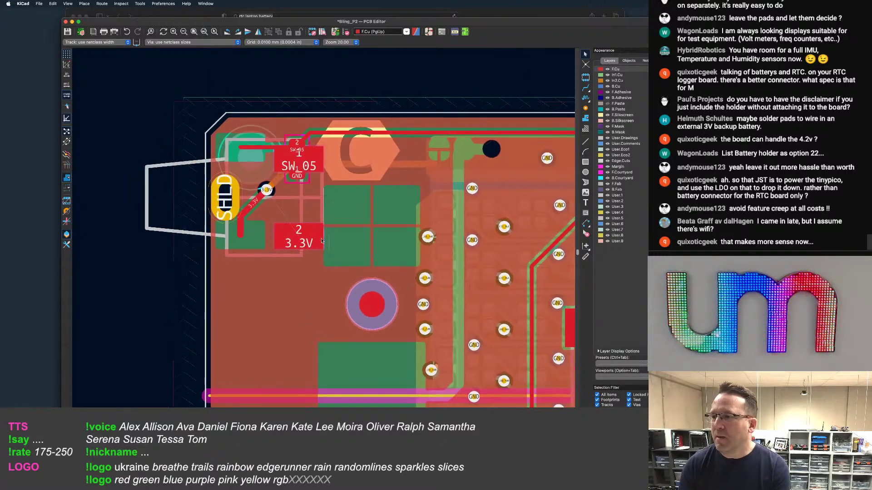
scroll(289, 257, up, 3)
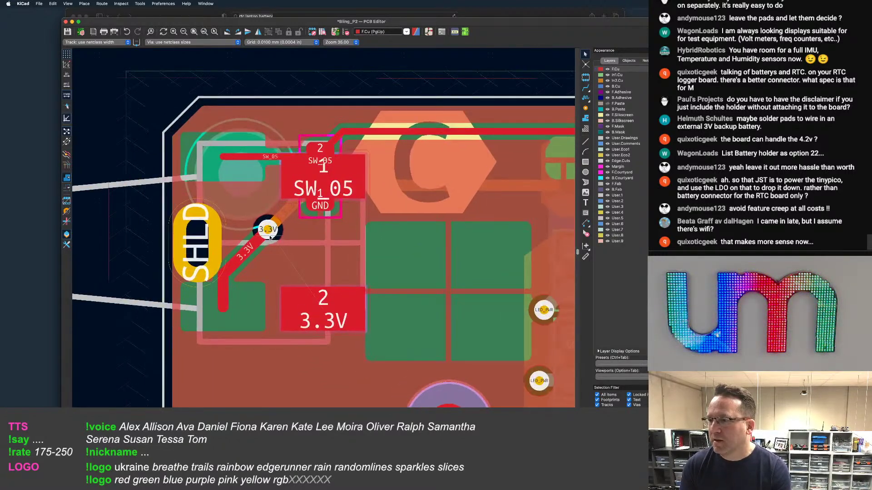
drag(223, 307, 323, 309)
scroll(294, 223, up, 2)
drag(257, 232, 336, 254)
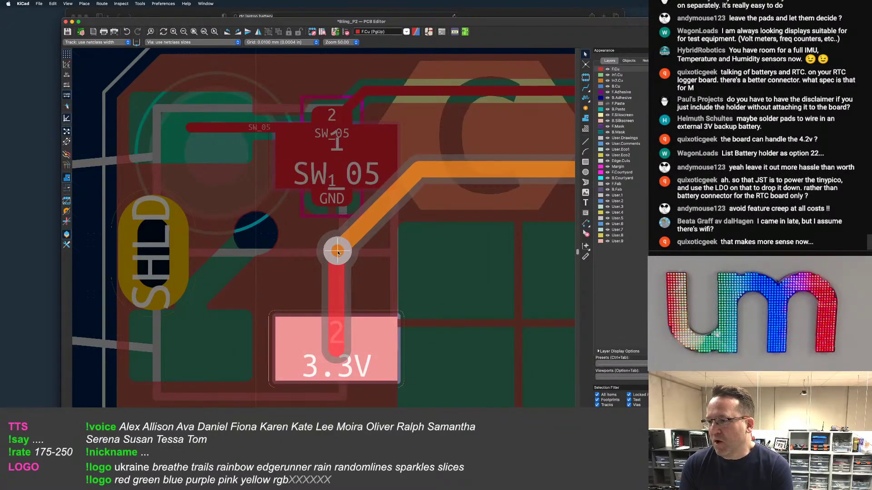
click(336, 254)
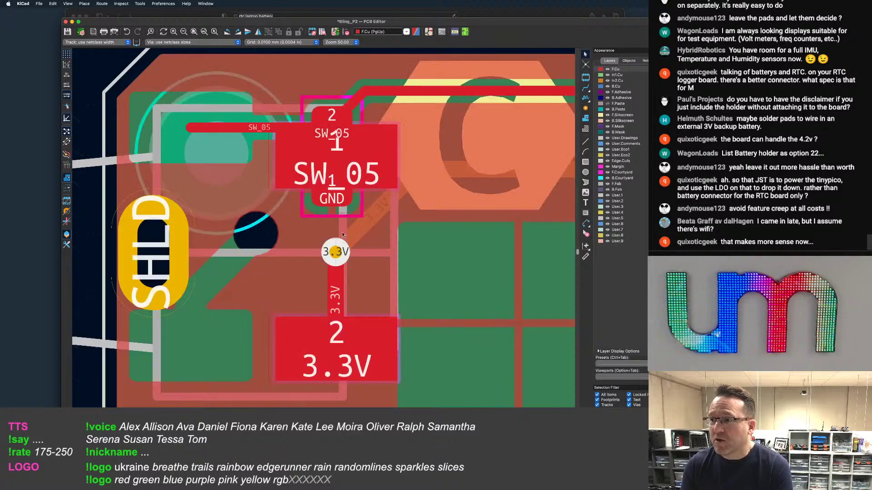
Move resistor R13 off SW5's pad 1 to the area over hexagon C
scroll(337, 212, up, 2)
click(335, 167)
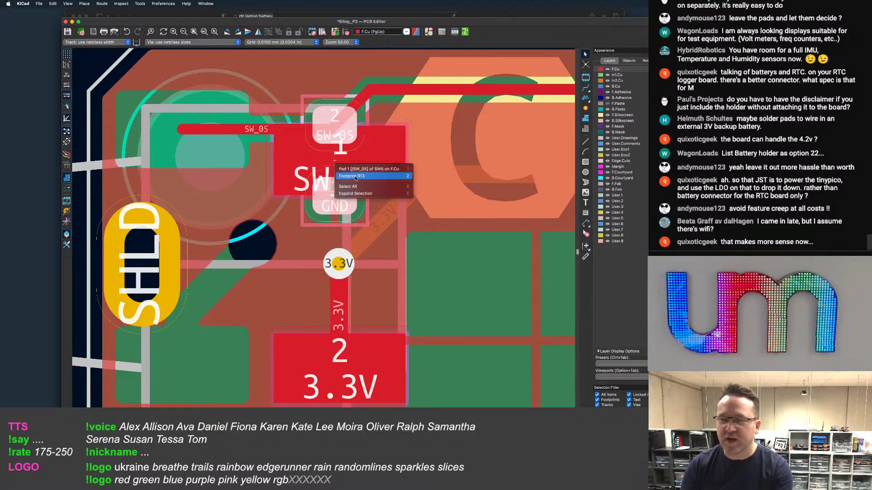
click(356, 177)
scroll(363, 180, up, 3)
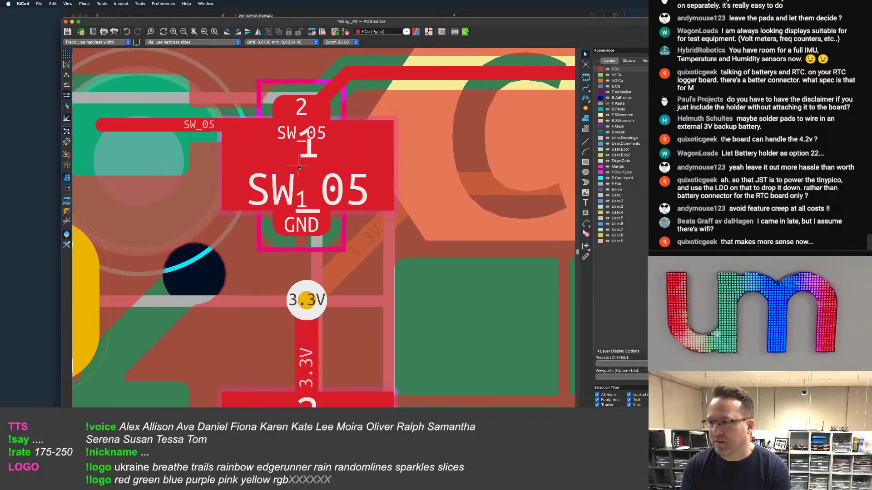
click(299, 166)
click(316, 175)
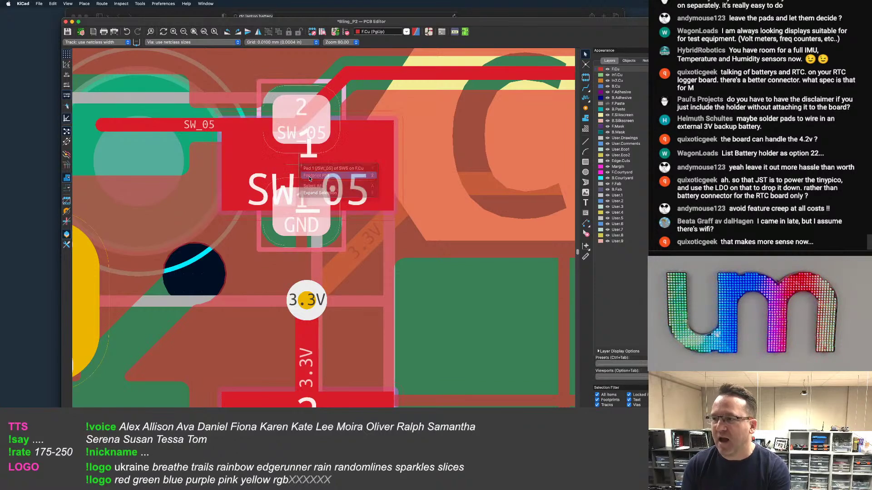
key(m)
middle_drag(404, 185, 310, 139)
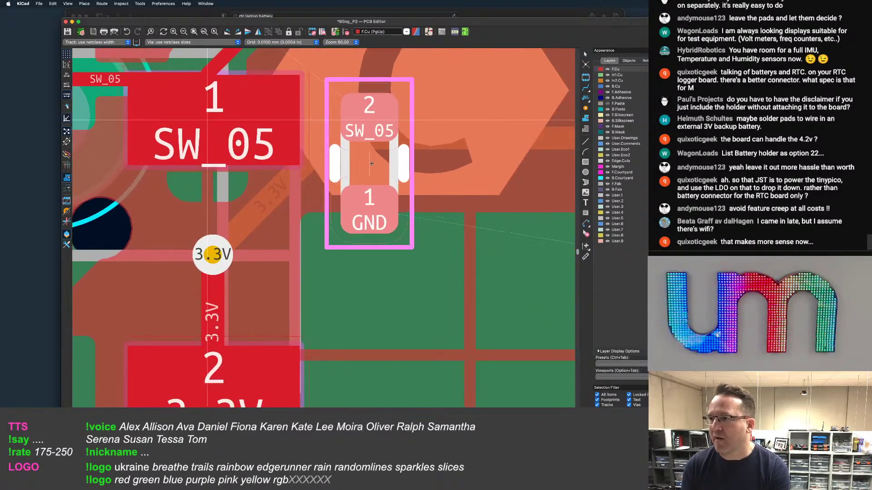
click(385, 167)
Move the hexagon C label to the free area below SW5, beside the round pad
scroll(387, 167, down, 5)
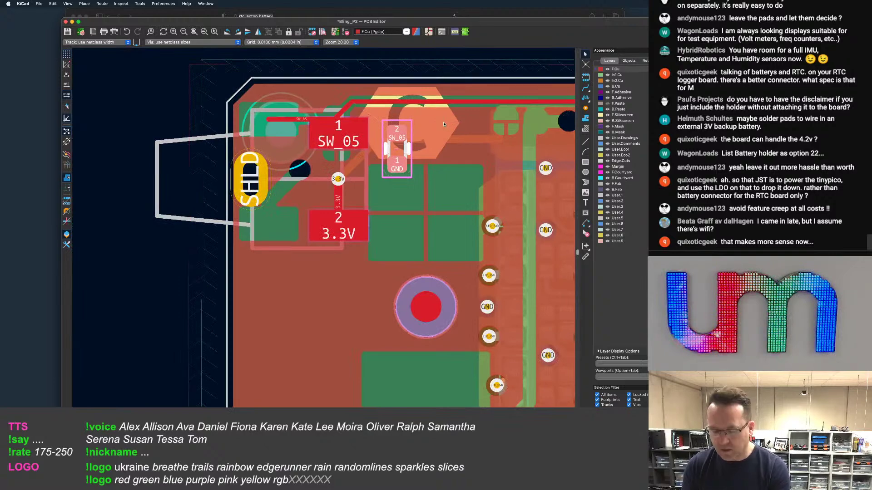
click(444, 122)
key(m)
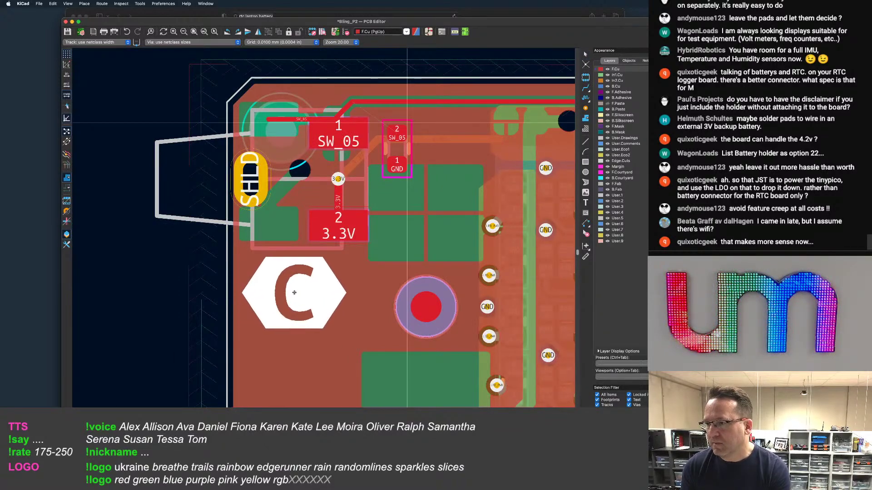
click(295, 290)
scroll(317, 222, up, 5)
scroll(295, 213, down, 5)
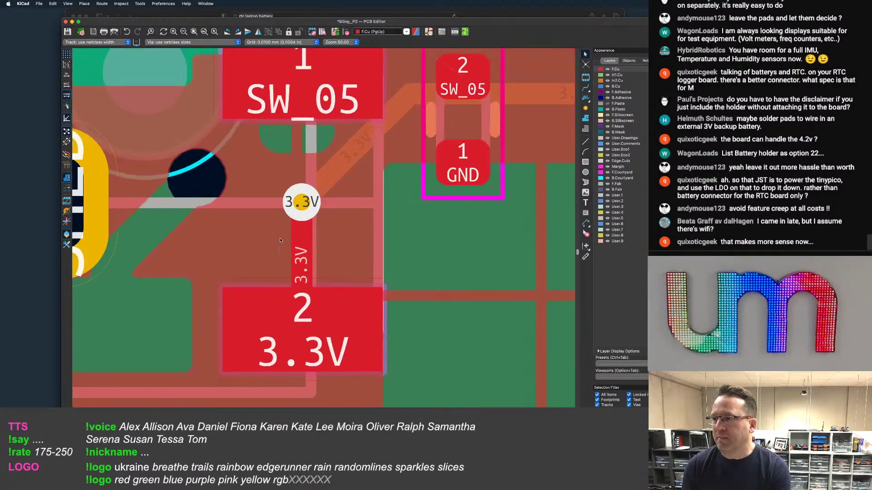
Reroute the front copper SW_05 track away from SW5's pad 1 into pad 2 of the neighbouring resistor
scroll(258, 184, up, 7)
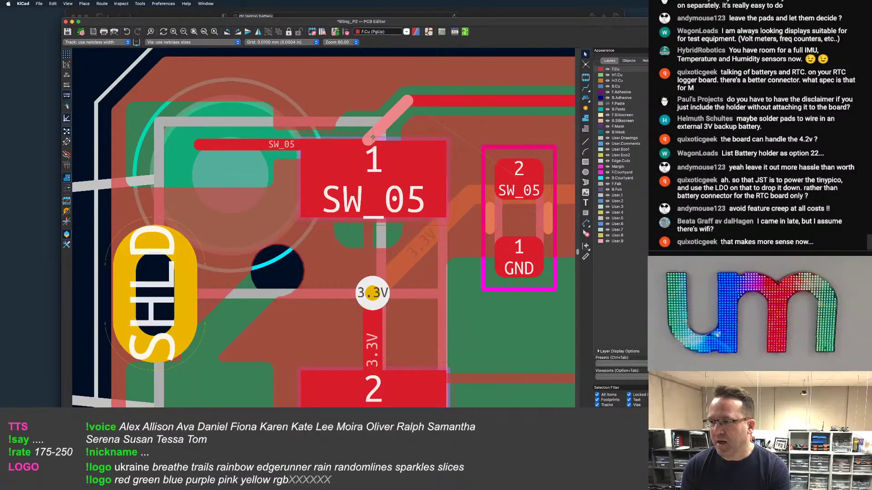
key(x)
click(528, 179)
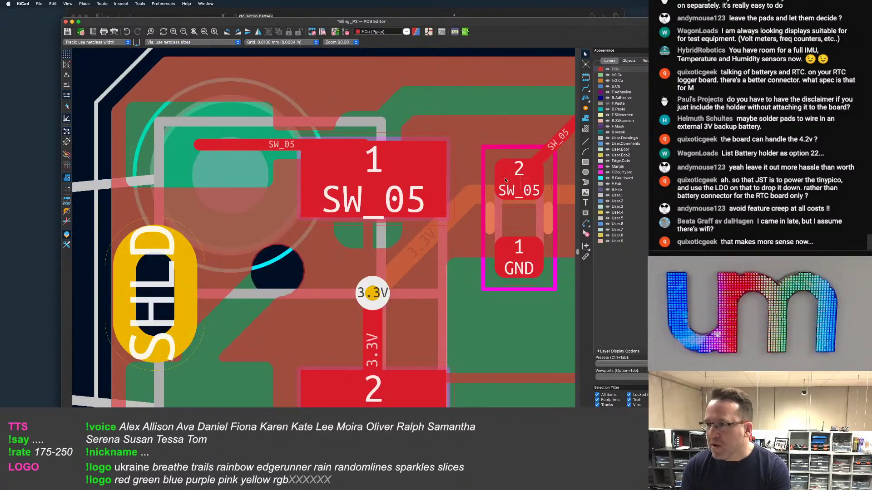
Remove the leftover SW_05 stub beside SW5's pad 1 and route a straight front copper track between that pad and the resistor's pad 2
key(x)
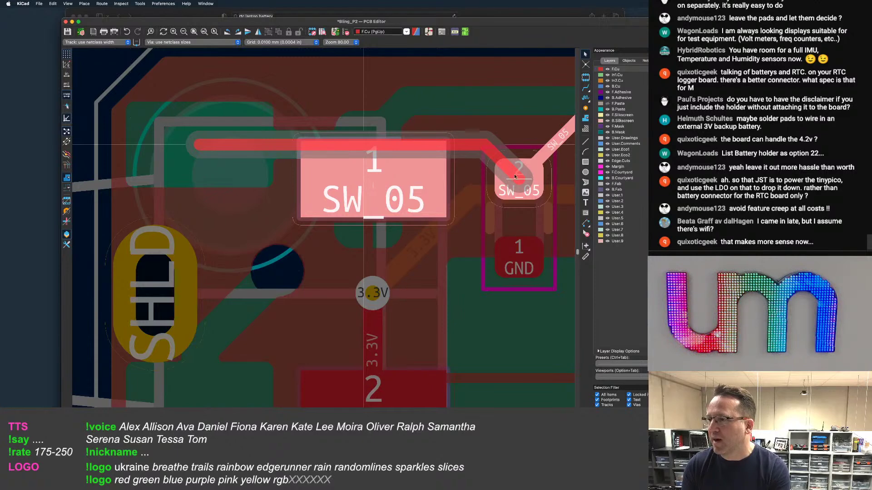
click(248, 147)
key(ctrl+z)
key(x)
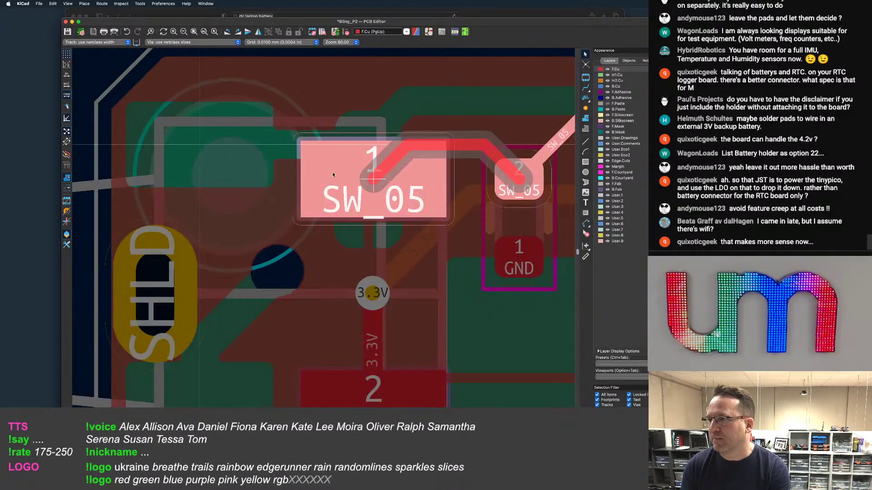
key(Escape)
key(x)
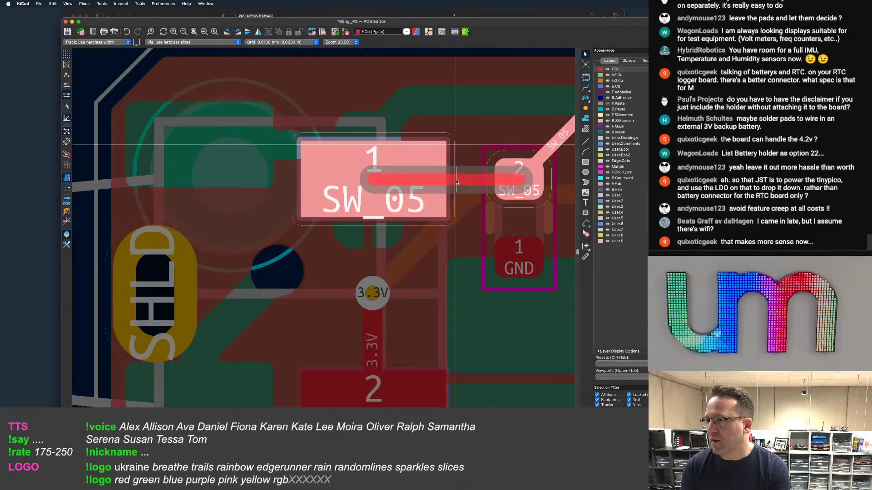
click(456, 182)
Review the area around SW5 and SW6 and save the board
scroll(342, 150, down, 10)
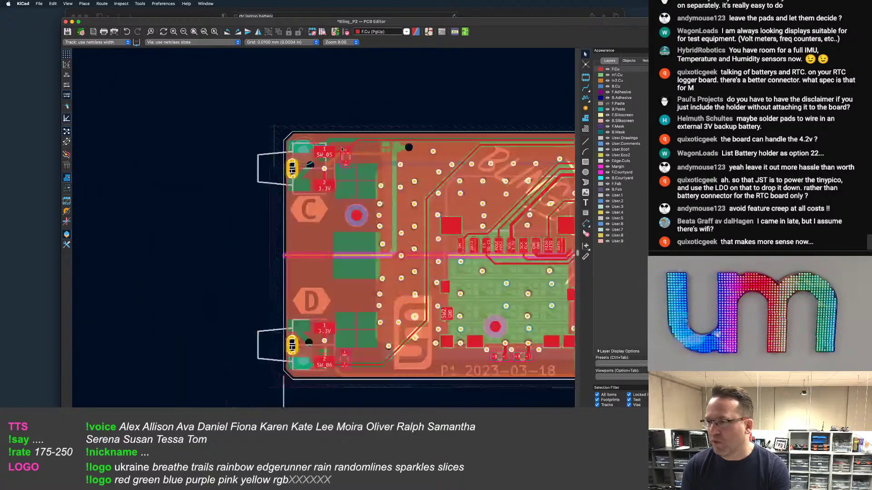
scroll(341, 149, down, 5)
scroll(356, 164, up, 8)
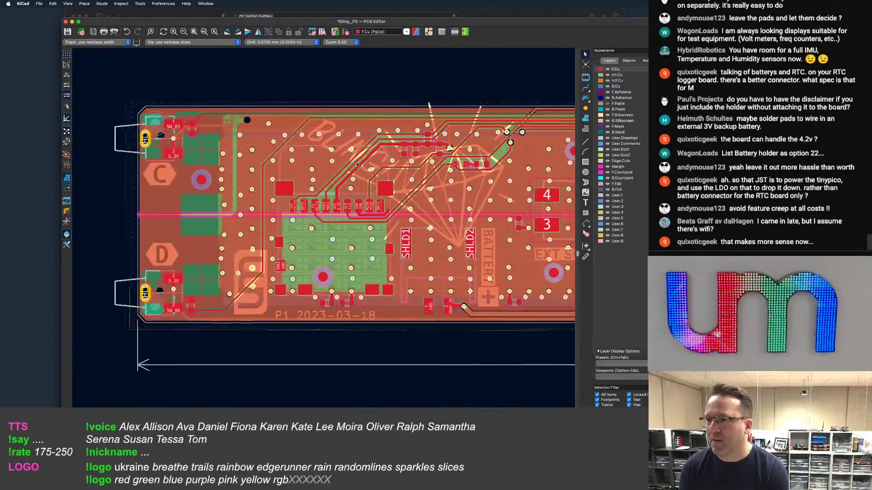
middle_drag(356, 164, 346, 153)
key(super+s)
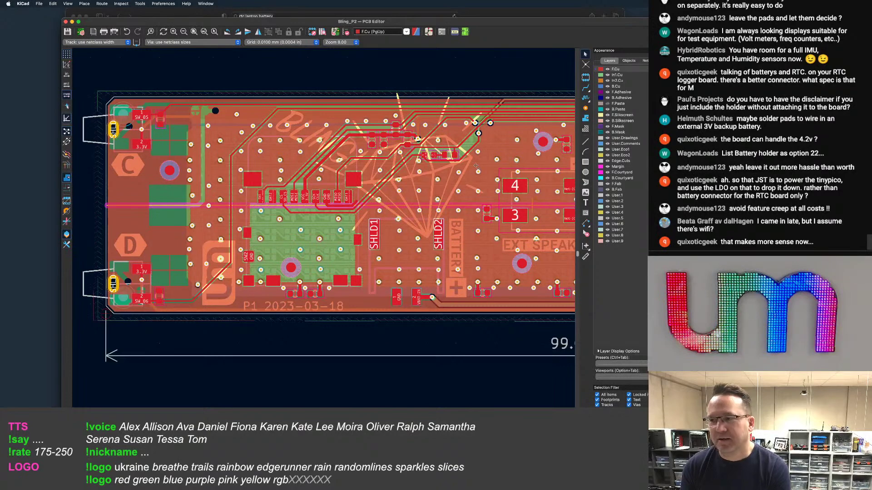
Examine the button beside hexagon A at the USB-C end and open its footprint properties
scroll(282, 165, down, 4)
scroll(468, 152, up, 8)
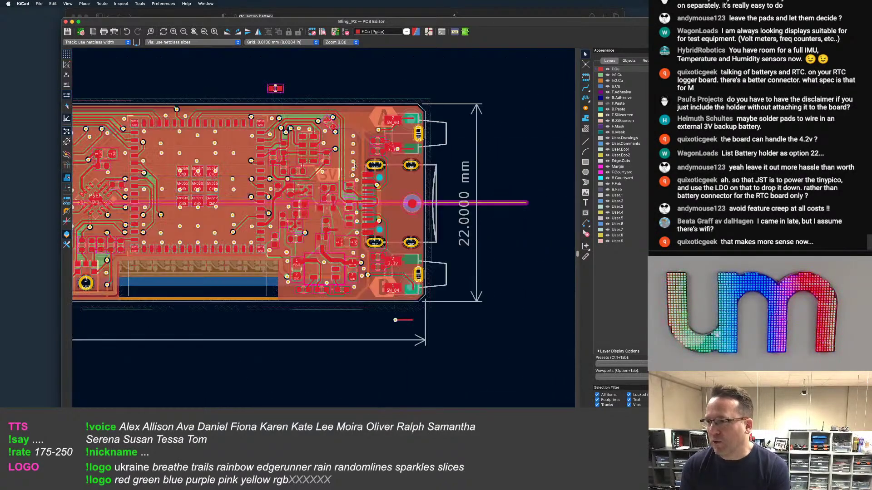
scroll(372, 142, right, 2)
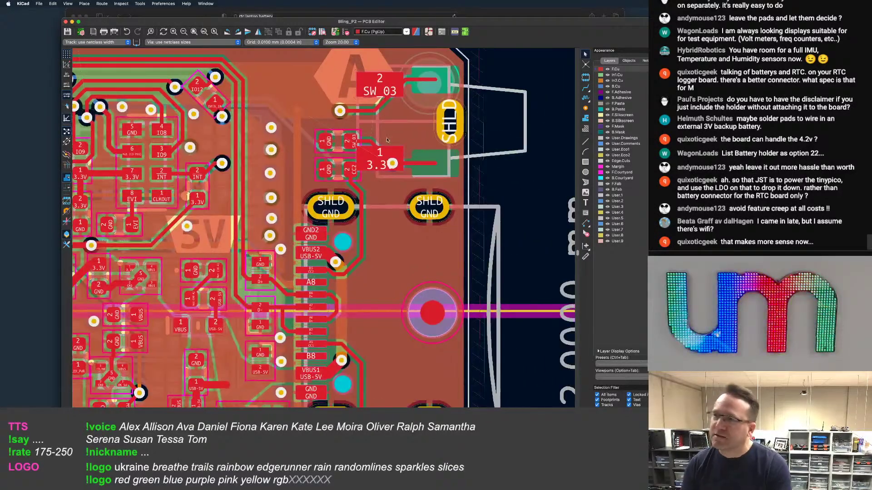
scroll(387, 140, up, 5)
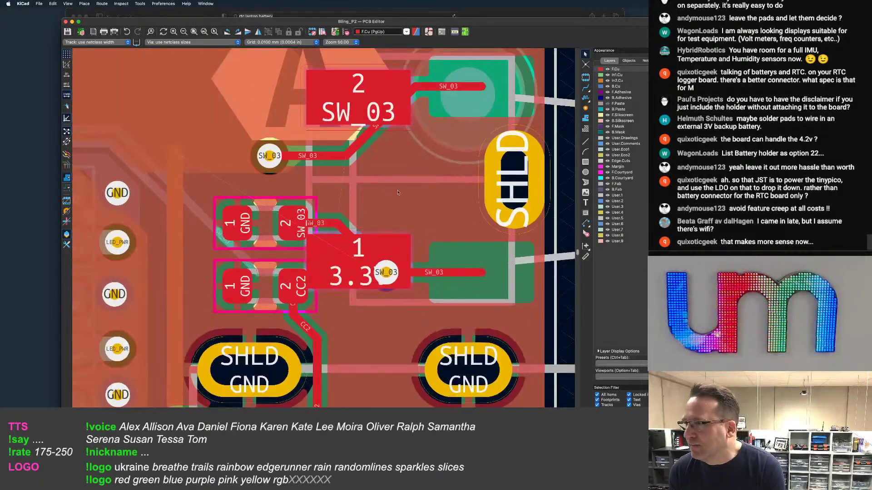
middle_drag(404, 174, 424, 175)
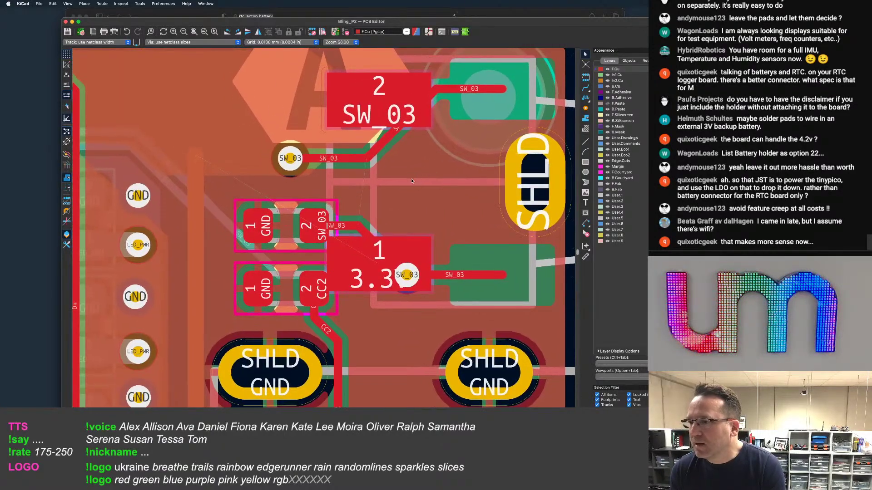
scroll(309, 137, down, 2)
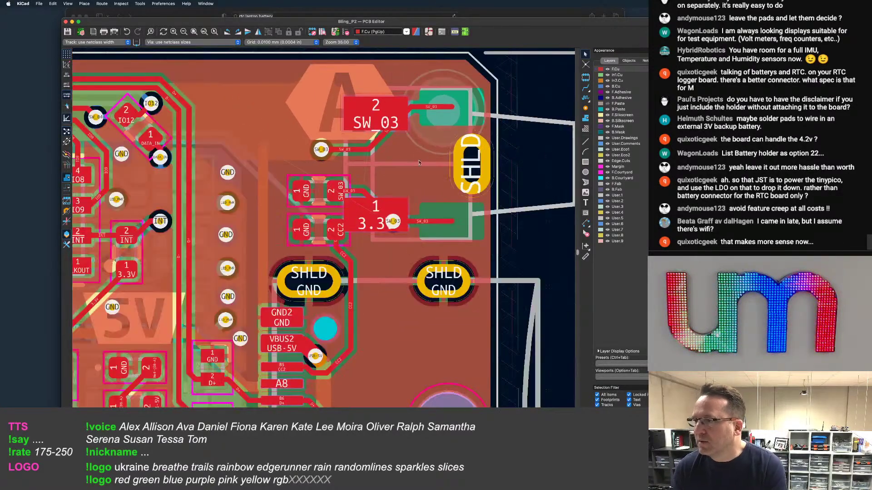
double_click(553, 146)
key(Escape)
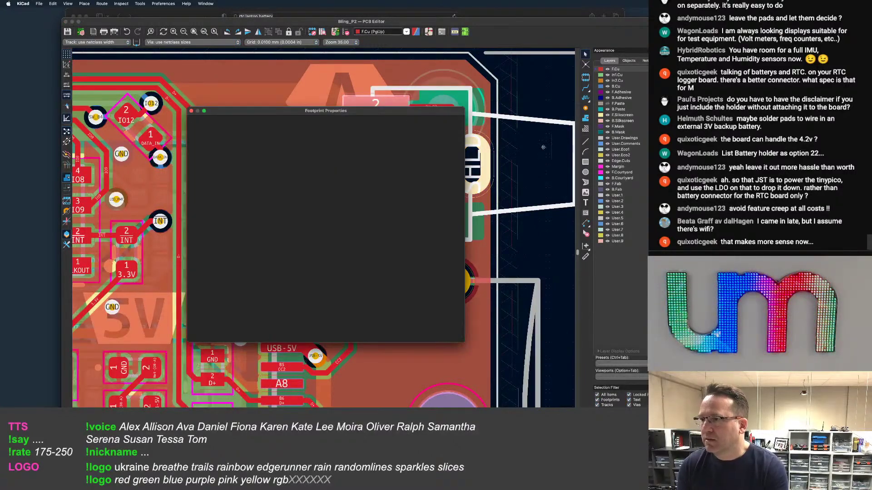
Swap the 3.3V and SW_03 connections on SW3's pins in the schematic and update the PCB from the schematic
key(super+grave)
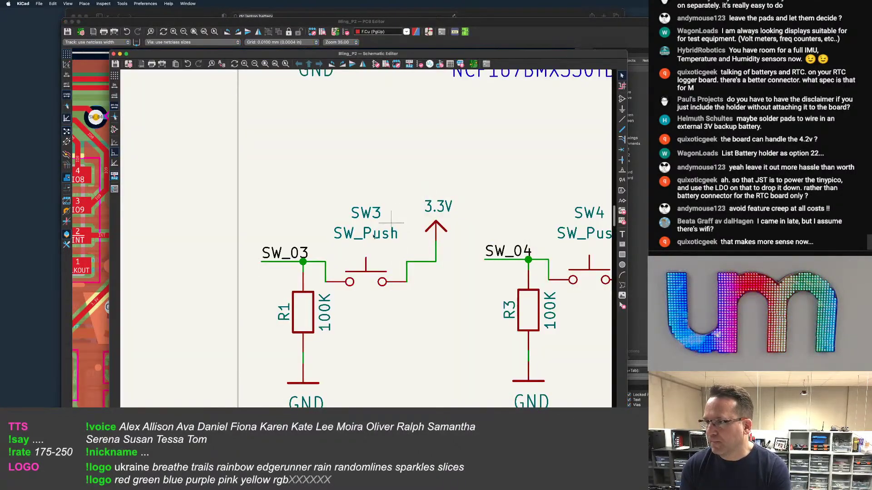
click(363, 268)
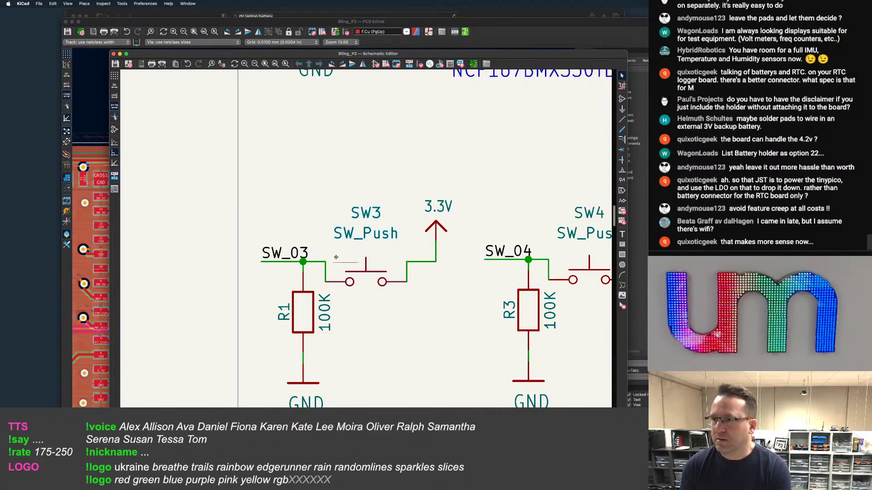
click(213, 23)
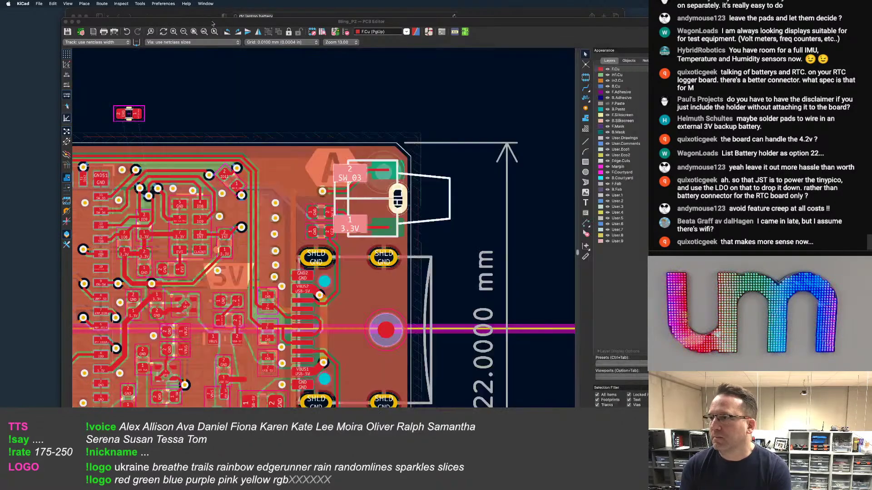
click(335, 36)
click(483, 376)
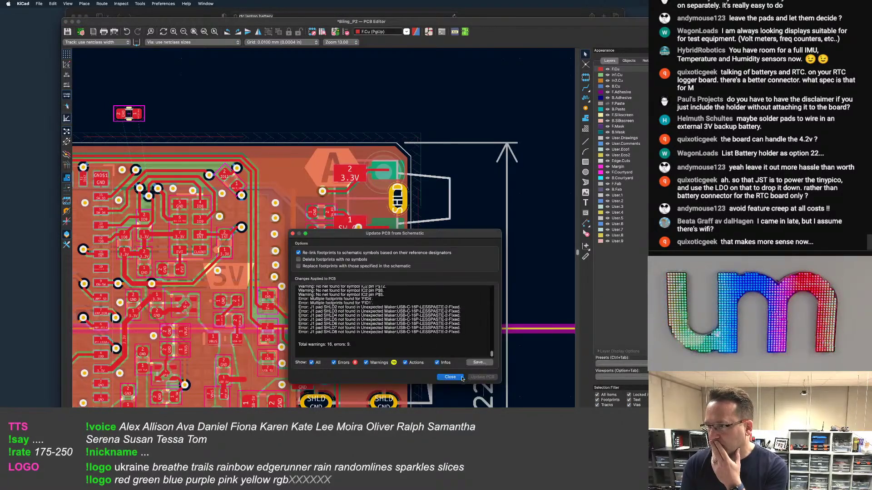
click(459, 378)
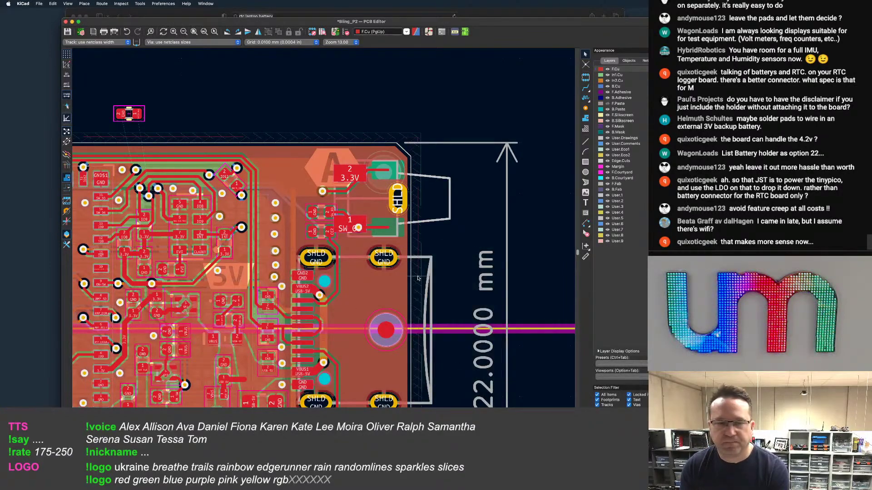
Delete the 3.3V track stub on the outer side of SW3's pad 2 and reroute the via's track into the pad's inner side
scroll(414, 200, down, 4)
scroll(386, 162, up, 4)
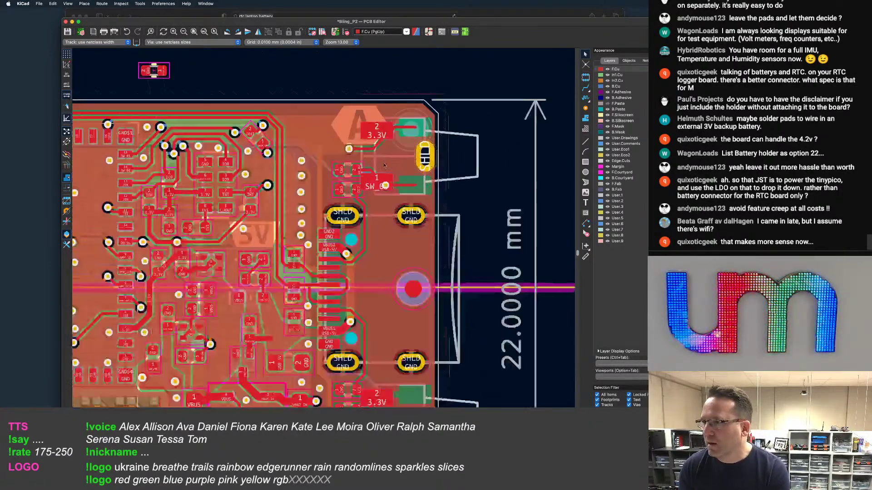
scroll(384, 165, up, 4)
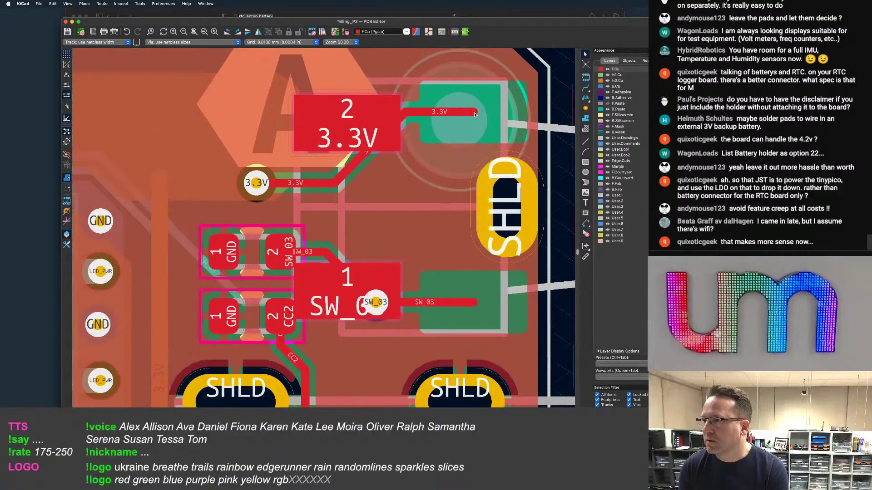
click(474, 113)
key(Delete)
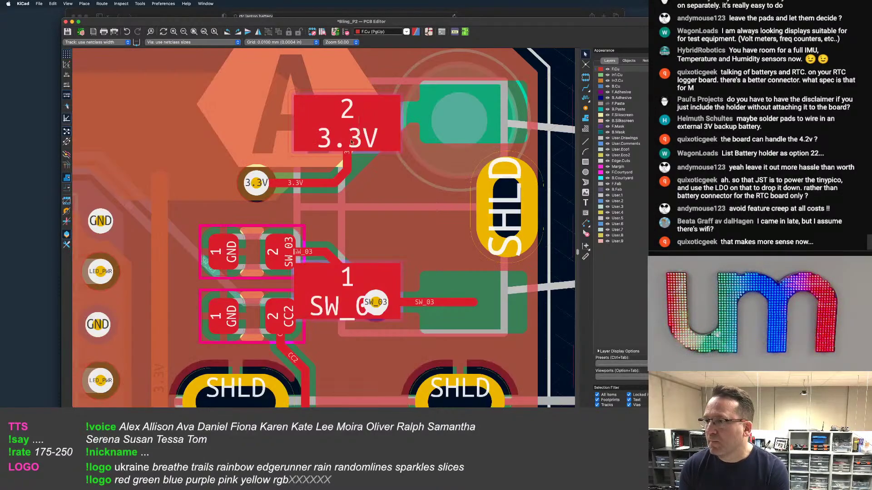
drag(337, 175, 275, 132)
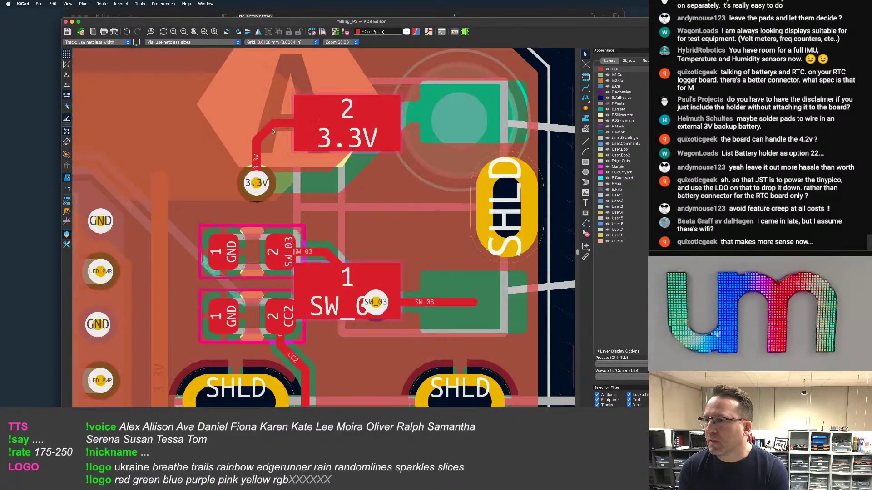
Move the hexagon A label inward, clear of SW3's pad 2, and move the 3.3V via to between SW3's two pads
scroll(276, 132, down, 2)
middle_drag(312, 145, 336, 169)
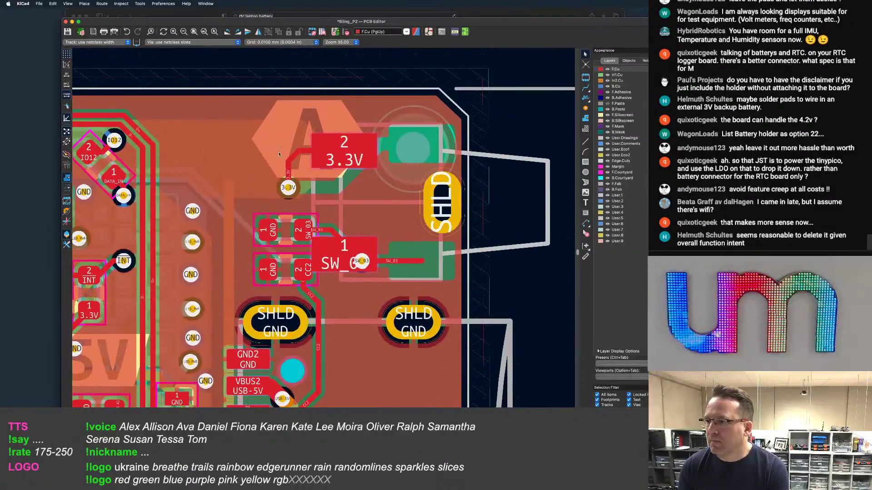
click(263, 137)
key(m)
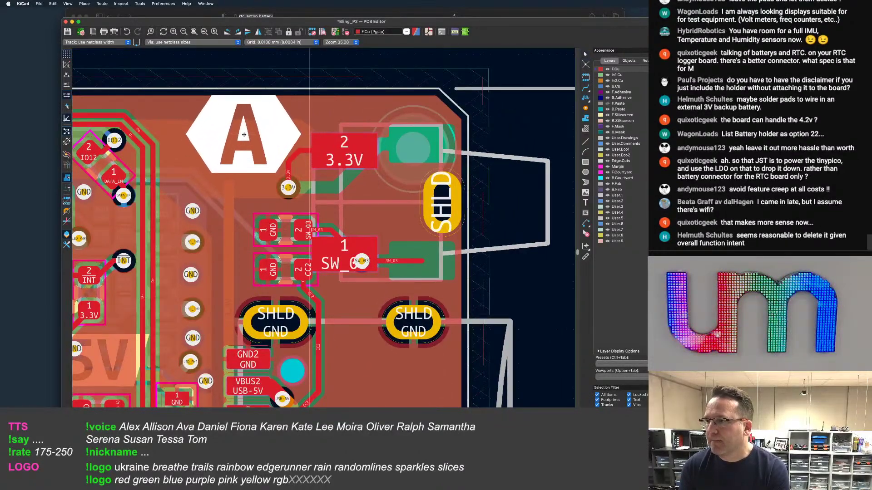
click(251, 139)
scroll(358, 174, up, 2)
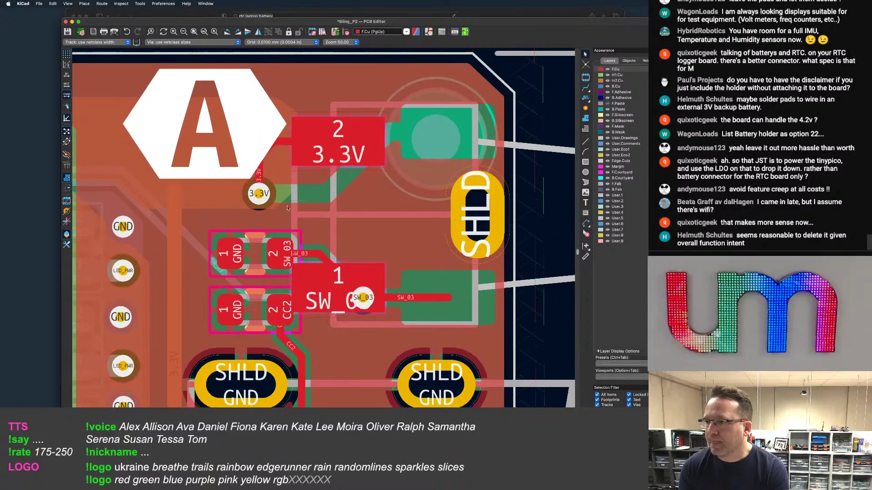
key(Escape)
drag(258, 194, 339, 191)
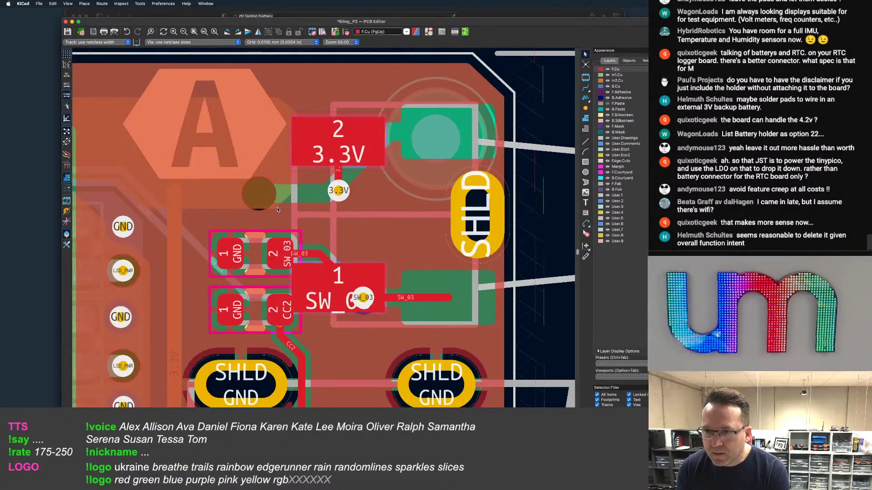
Move the SW_03 and CC2 resistors together inward, clear of SW3's pad 1
scroll(291, 211, down, 2)
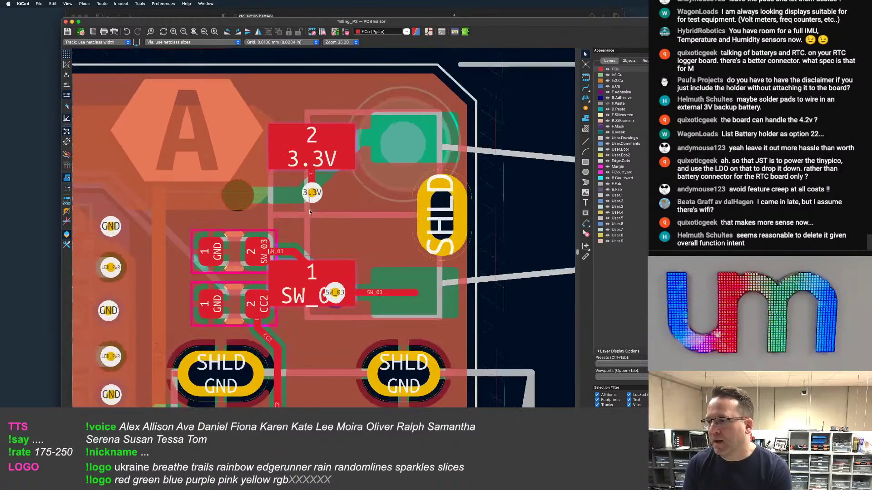
scroll(329, 237, down, 3)
scroll(329, 237, left, 2)
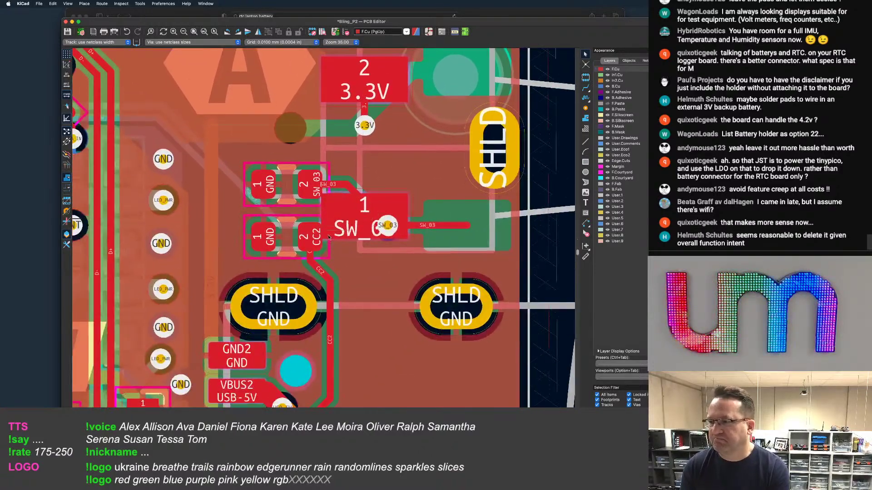
scroll(328, 237, down, 1)
scroll(329, 237, left, 2)
scroll(343, 221, up, 2)
click(343, 220)
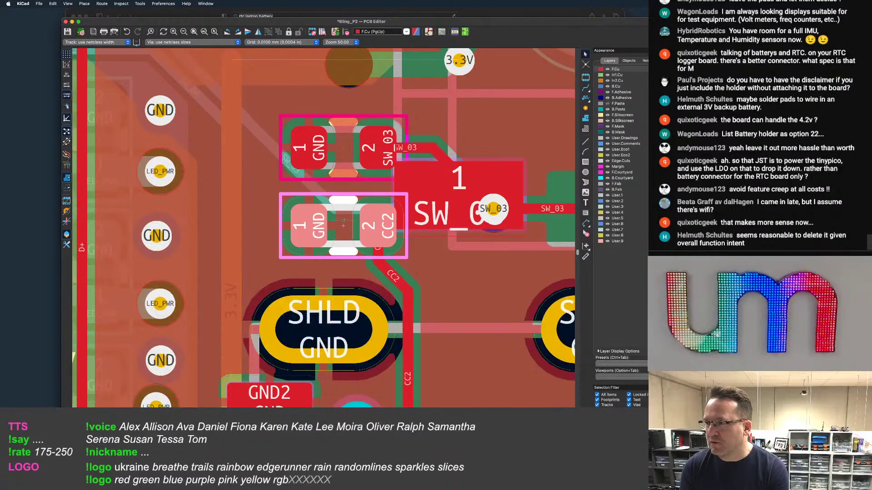
shift+click(351, 151)
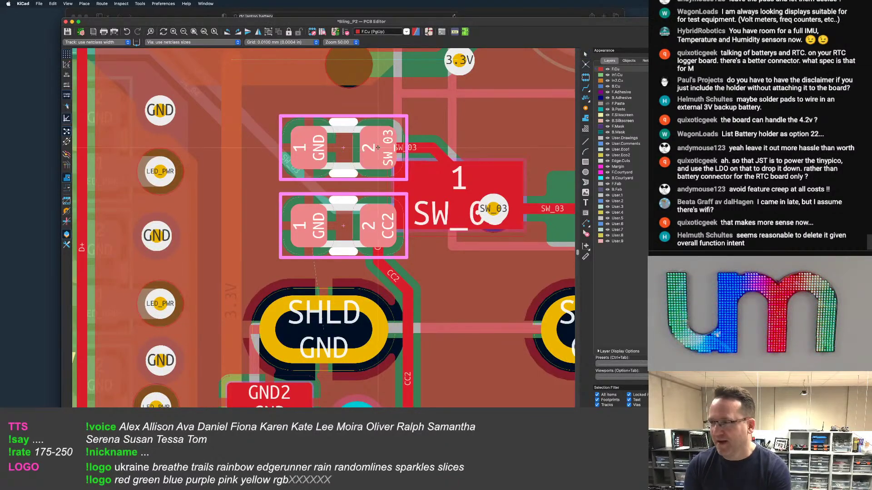
key(m)
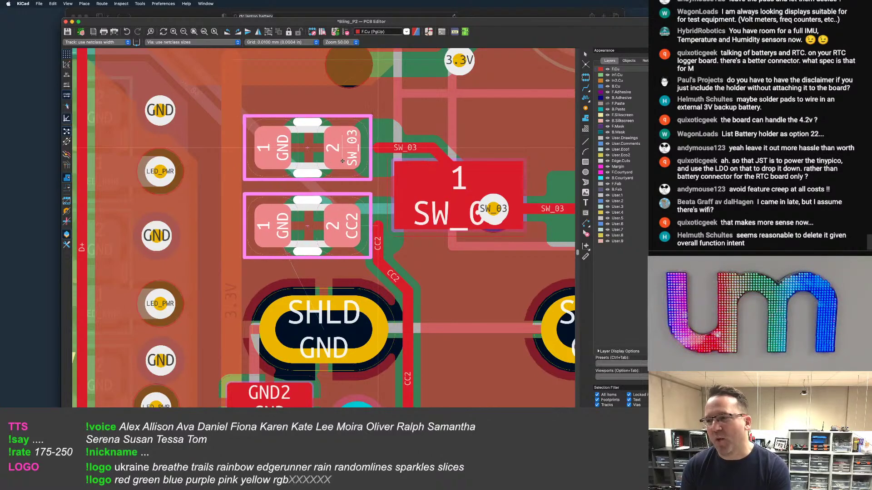
click(340, 160)
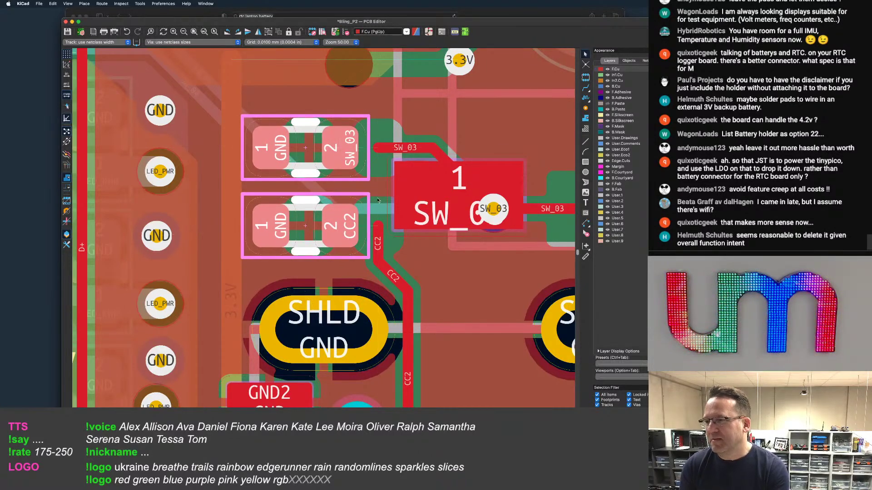
Reconnect the CC2 track to pad 2 of the moved CC2 resistor and adjust its diagonal segment
drag(382, 226, 345, 222)
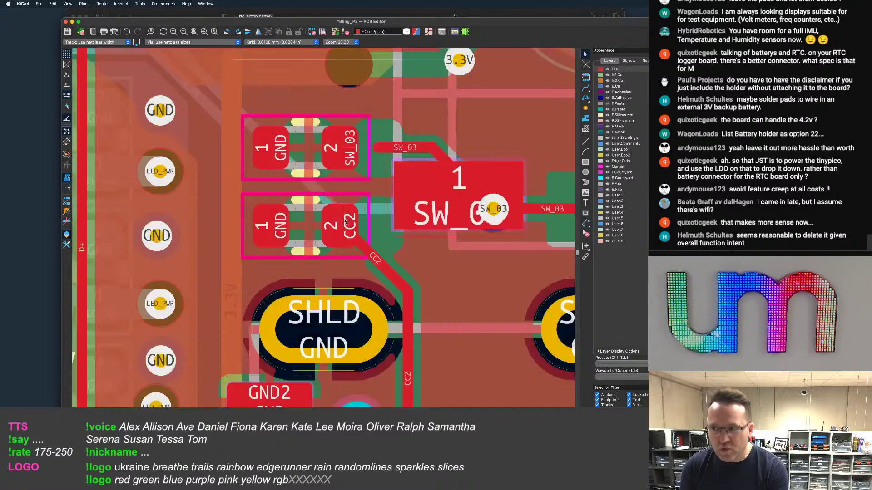
drag(376, 258, 384, 249)
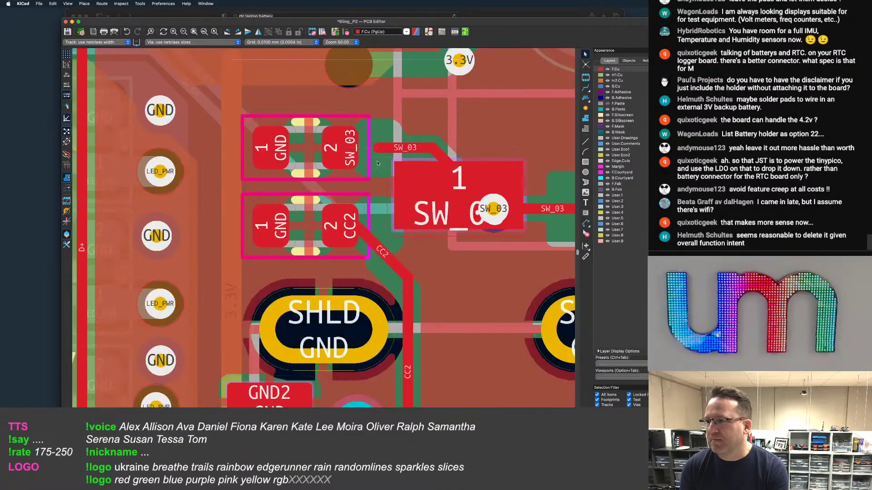
Extend the SW_03 track to pad 2 of the moved SW_03 resistor and move the SW_03 via off SW3's pad 1 to beside that resistor pad
drag(377, 148, 343, 146)
middle_drag(511, 176, 378, 175)
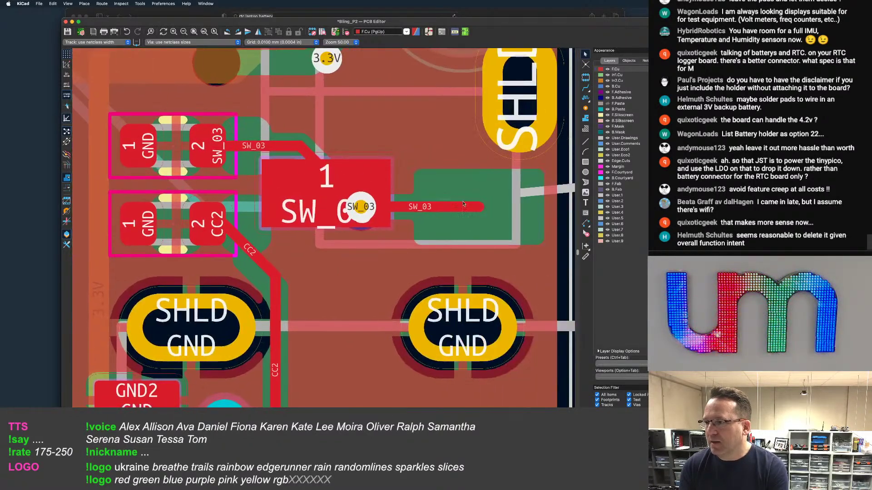
drag(368, 209, 207, 97)
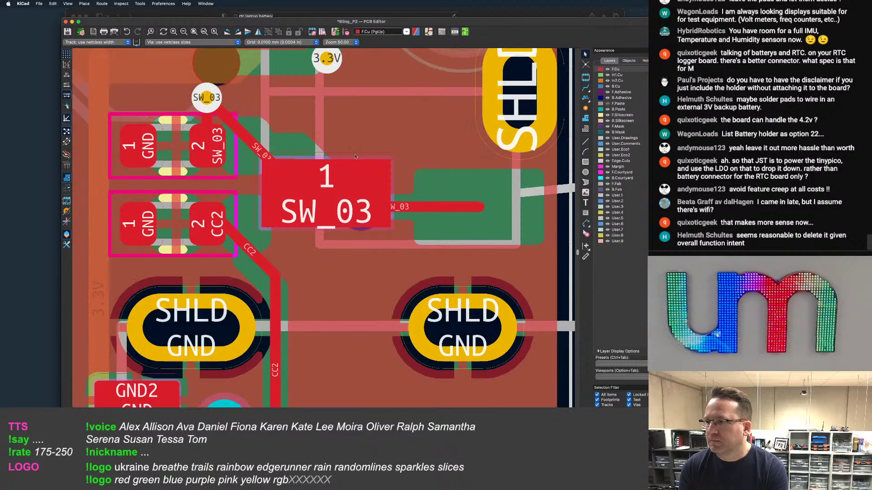
Clear the leftover SW_03 track stub from the outer side of SW3's pad 1
drag(478, 209, 322, 190)
key(d)
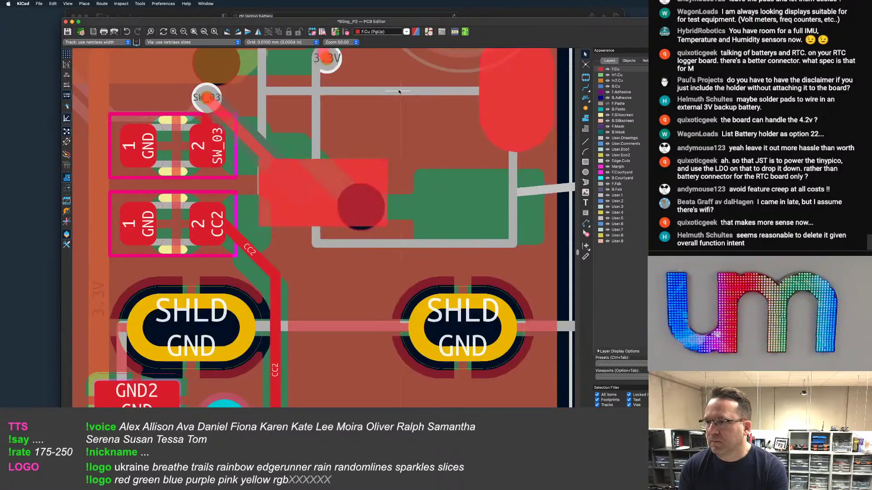
click(401, 92)
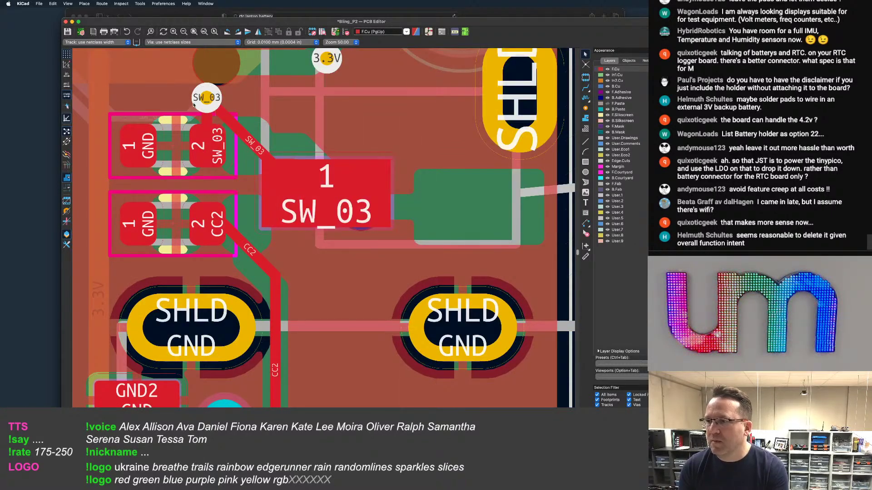
Make B.Cu the active layer and shift the horizontal SW_03 track there in line with the moved via
middle_drag(195, 119, 298, 170)
scroll(297, 171, down, 1)
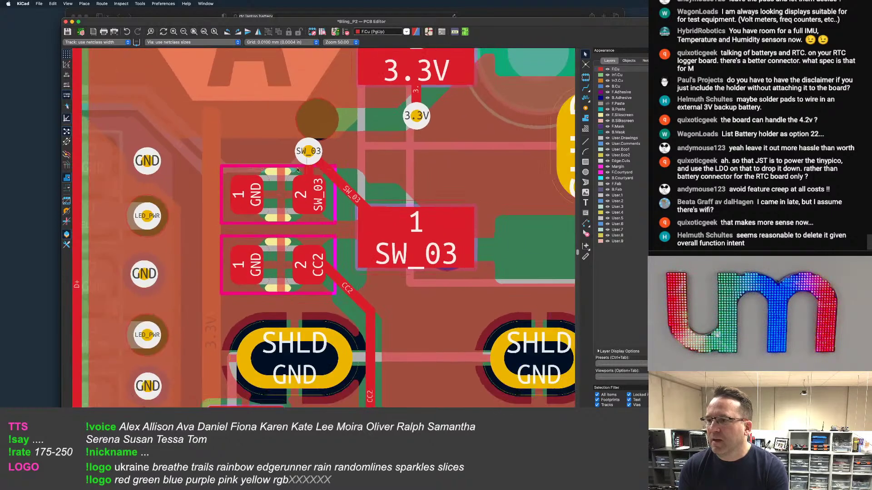
scroll(227, 161, up, 1)
scroll(241, 171, up, 1)
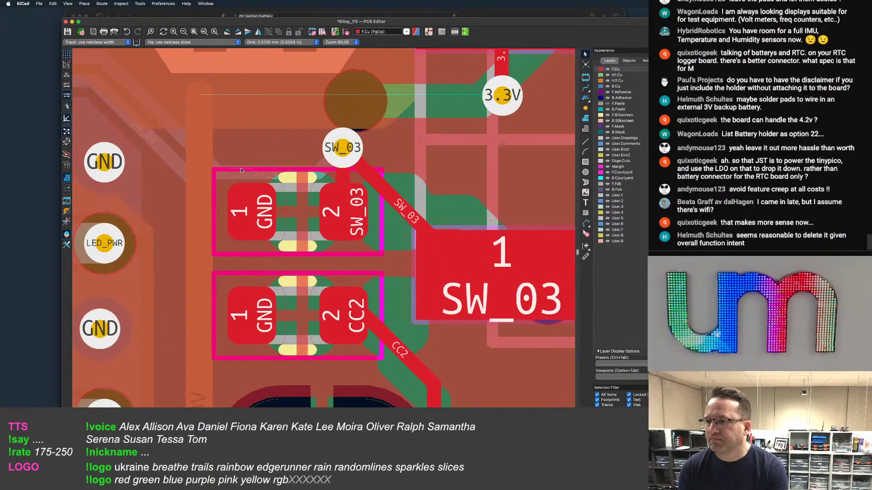
click(170, 121)
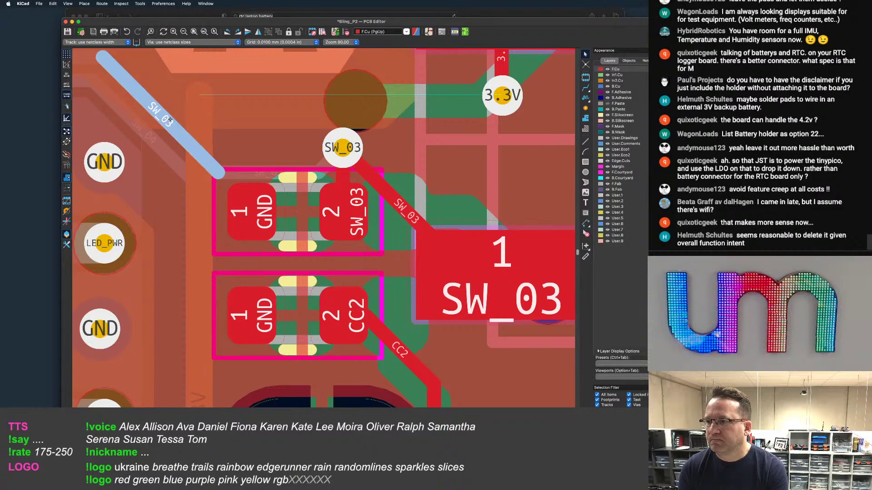
scroll(170, 119, down, 2)
scroll(185, 129, up, 1)
click(615, 86)
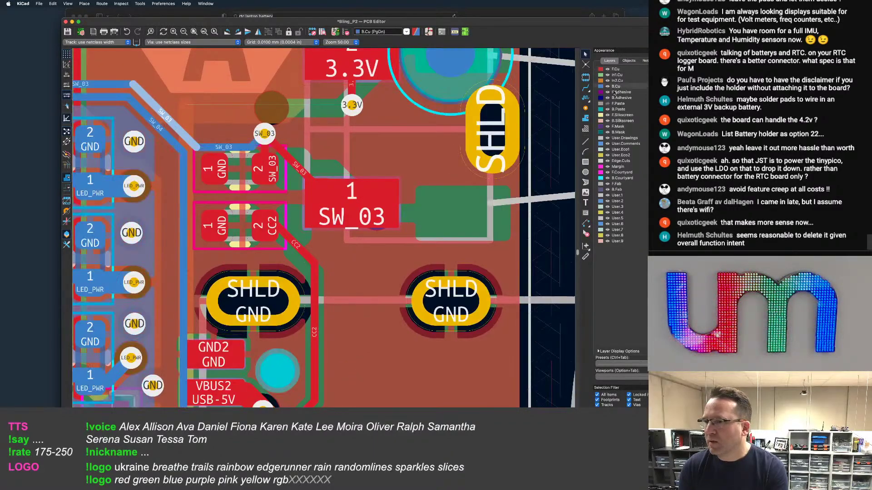
scroll(313, 171, up, 2)
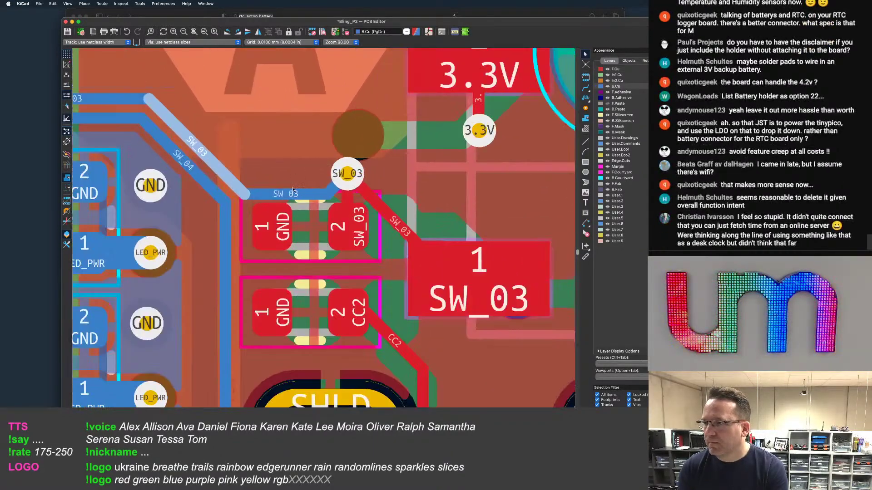
drag(292, 191, 300, 161)
Delete the diagonal SW_03 track between the via and SW3's pad 1, and route a new F.Cu track from the resistor's pad 2 to pad 1
click(377, 199)
key(Delete)
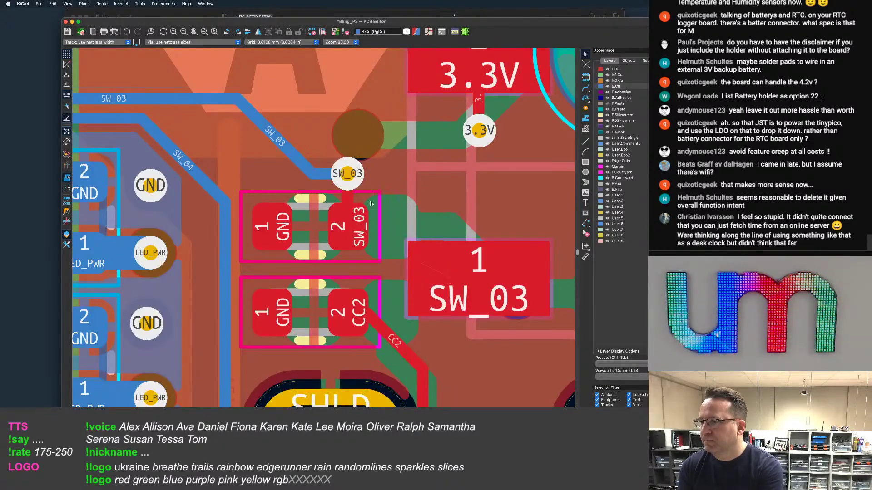
key(x)
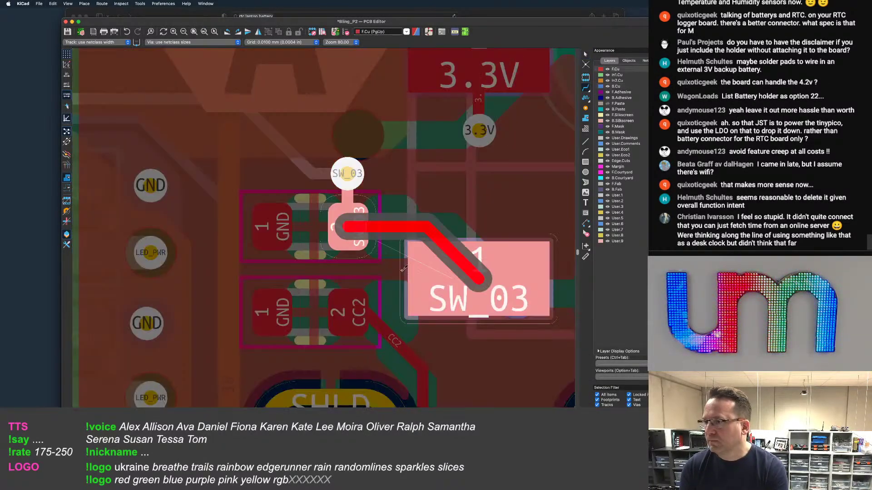
click(414, 271)
key(Escape)
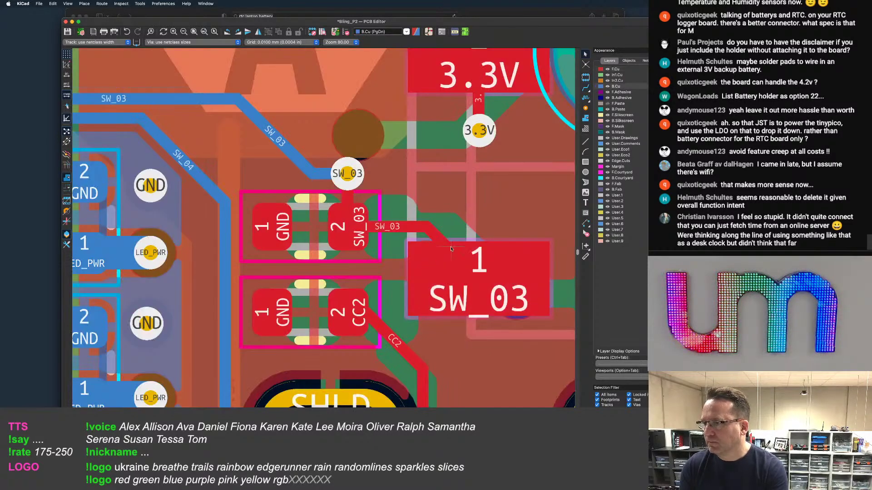
Reshape the new SW_03 track to leave the resistor's pad 2 diagonally and enter SW3's pad 1 horizontally from its inner side
click(447, 248)
key(d)
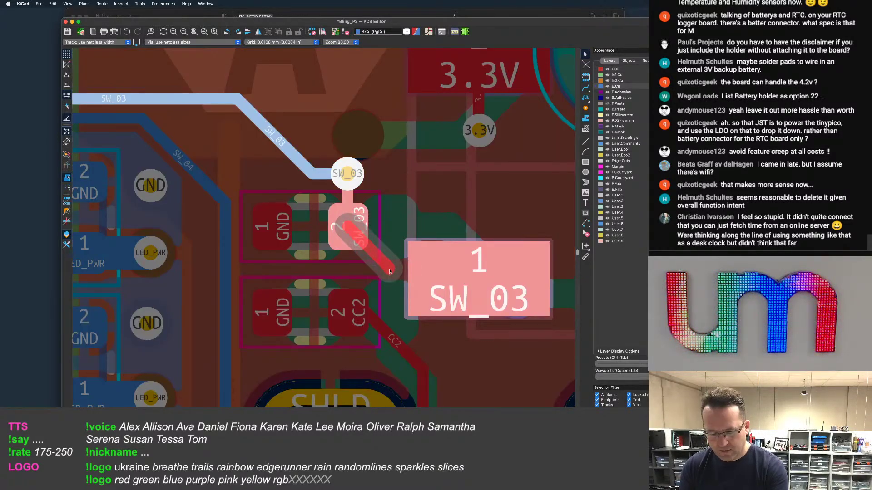
click(435, 240)
key(d)
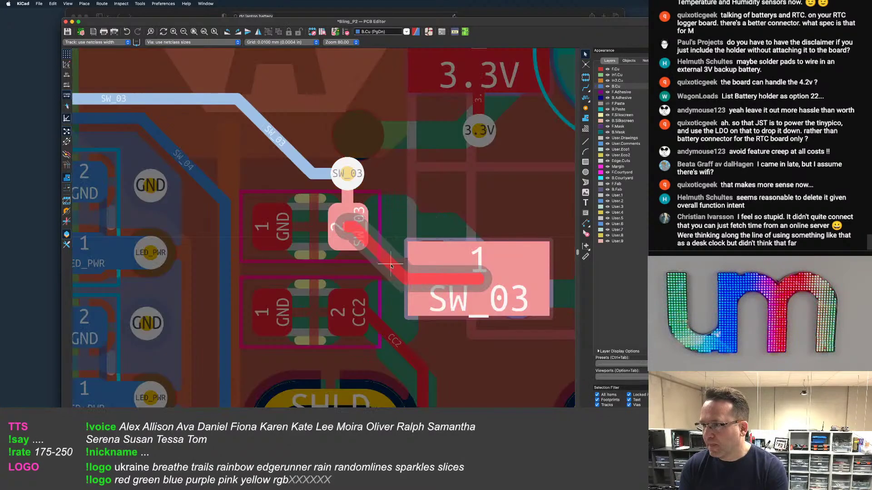
click(385, 264)
Move the CC1 and SW_04 resistors together inward, clear of the 3.3V pad 2 of the SW_04 button
scroll(381, 254, down, 5)
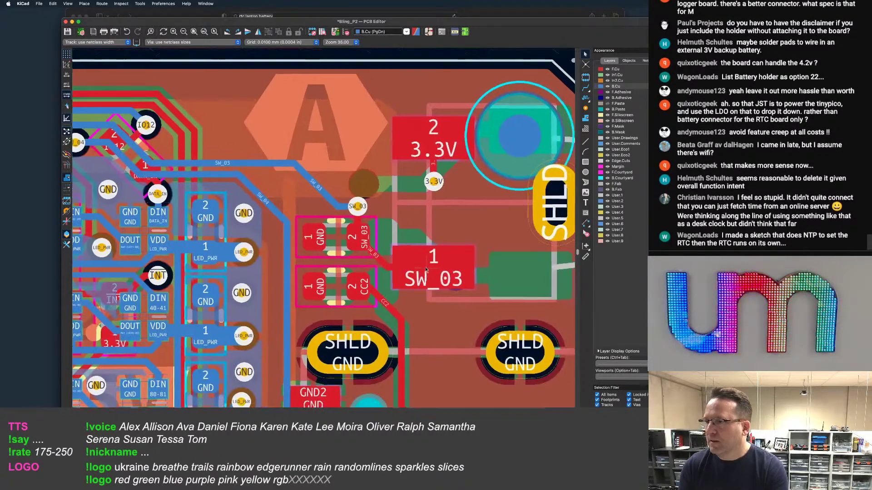
scroll(373, 208, down, 3)
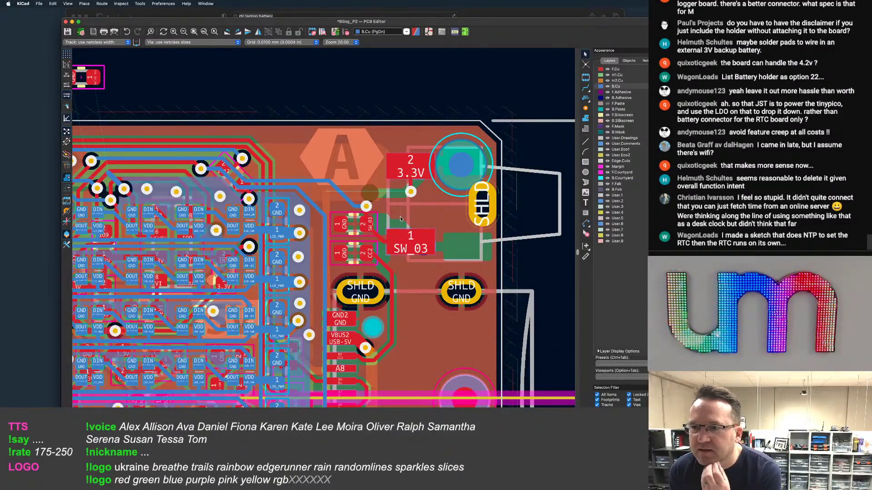
scroll(399, 220, down, 3)
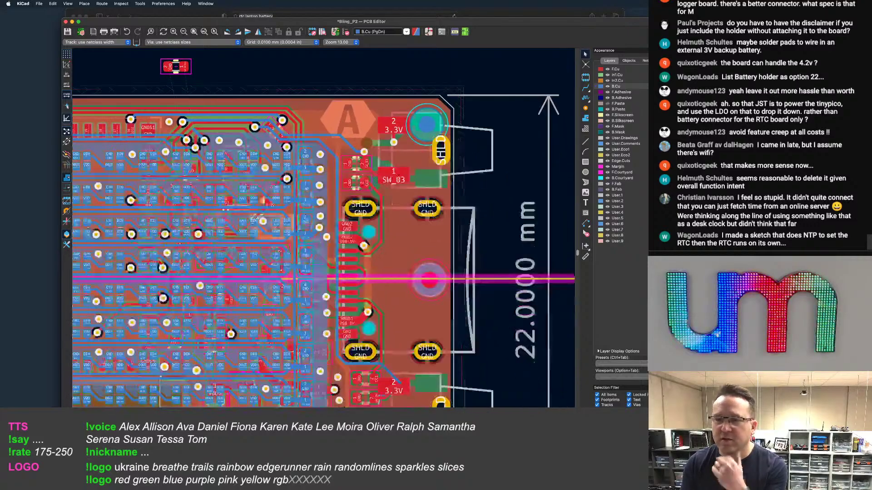
scroll(344, 208, up, 5)
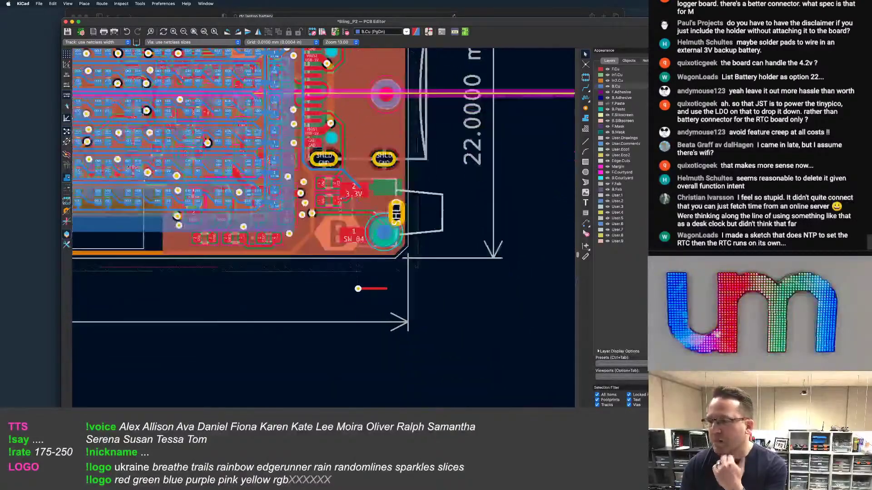
scroll(363, 207, down, 3)
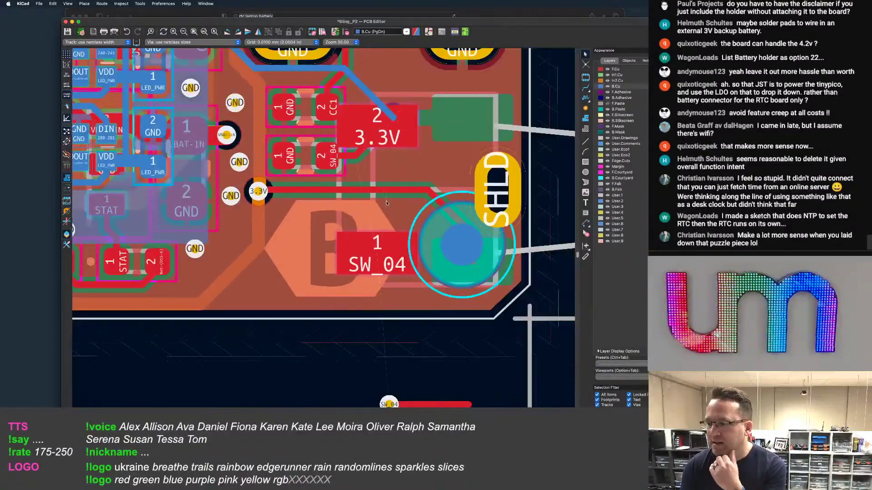
scroll(387, 203, up, 5)
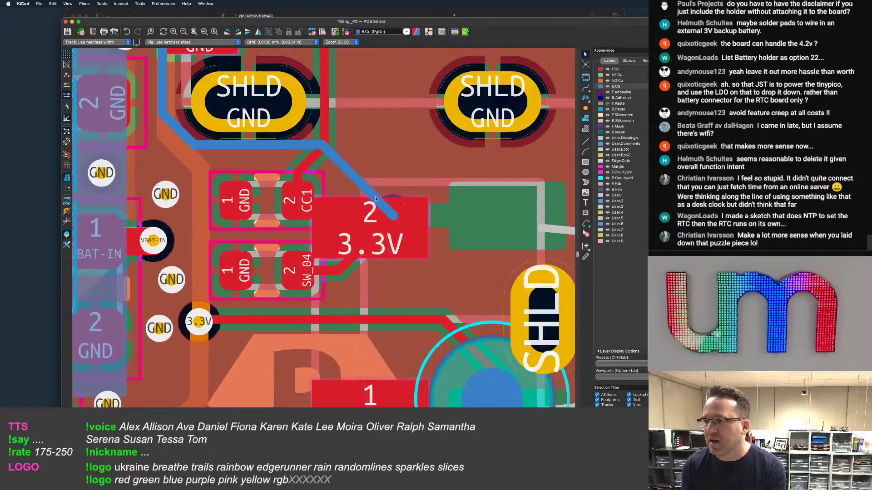
scroll(370, 207, down, 5)
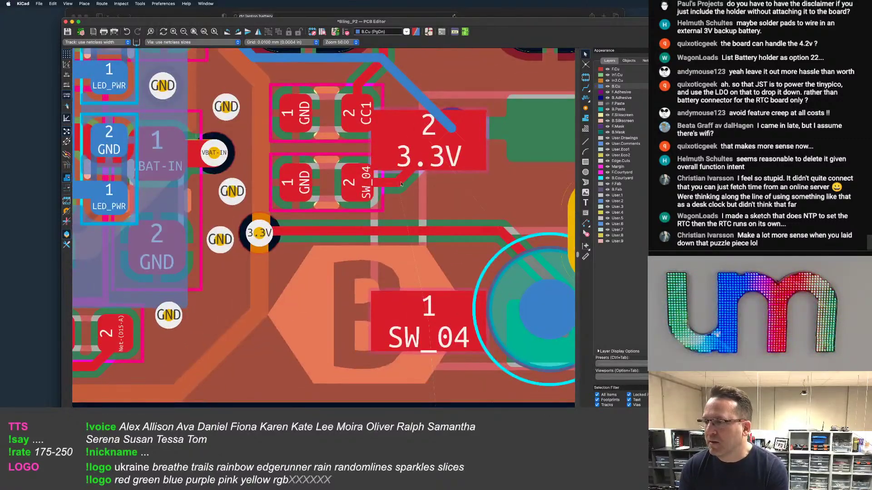
scroll(347, 185, right, 3)
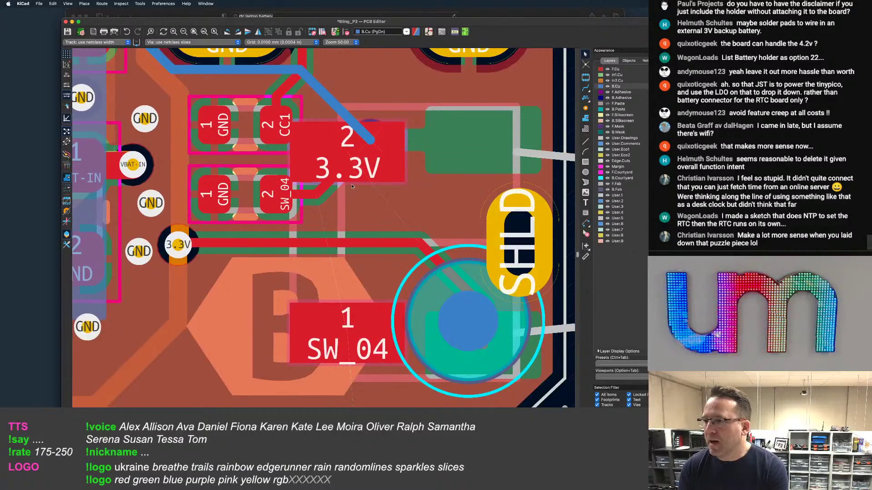
scroll(352, 186, up, 4)
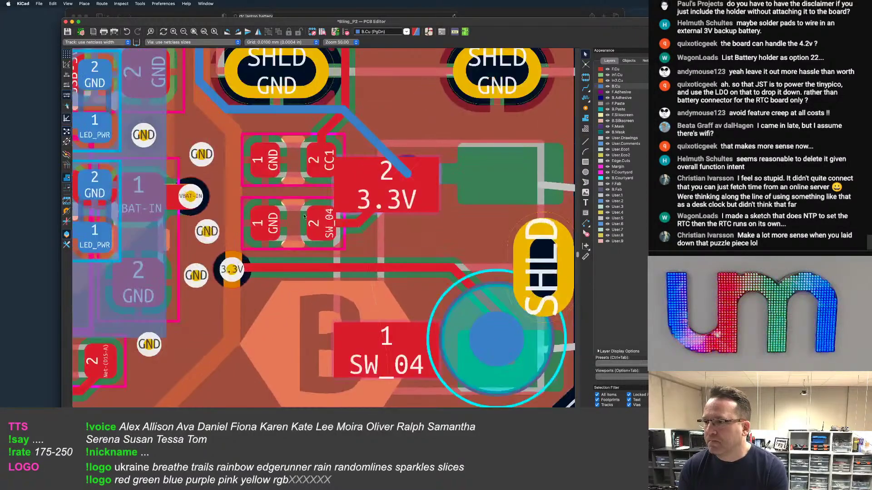
click(293, 225)
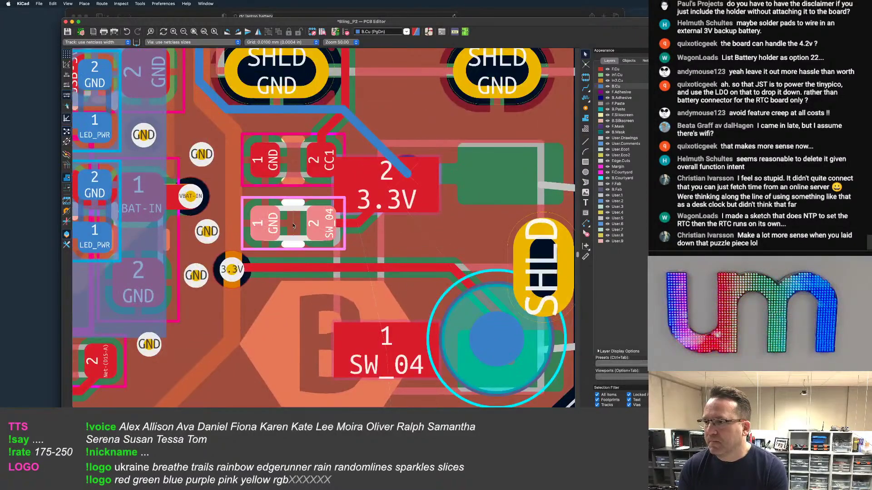
shift+click(293, 165)
key(m)
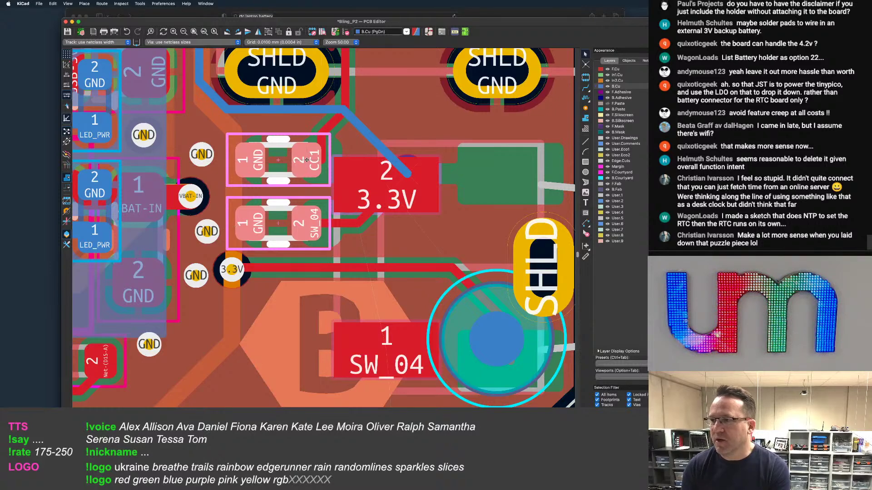
Adjust the CC1 track's end segments so the diagonal runs into pad 2 of the moved CC1 resistor
click(323, 154)
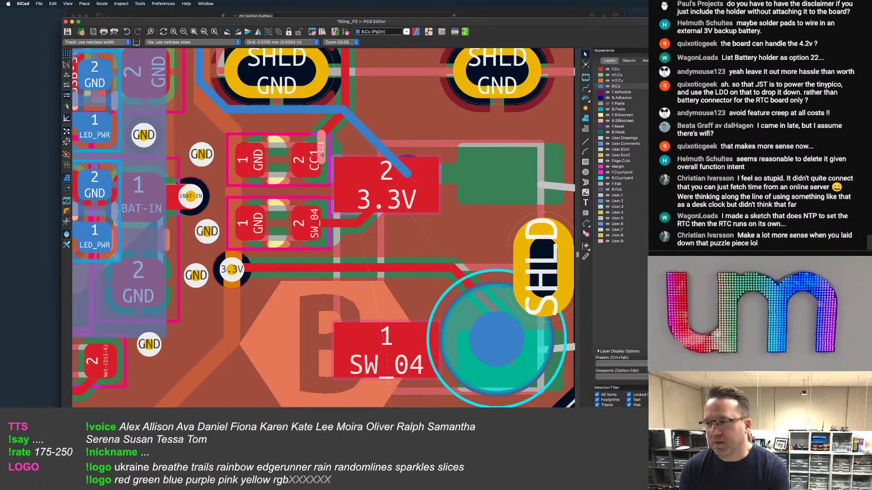
key(d)
click(309, 155)
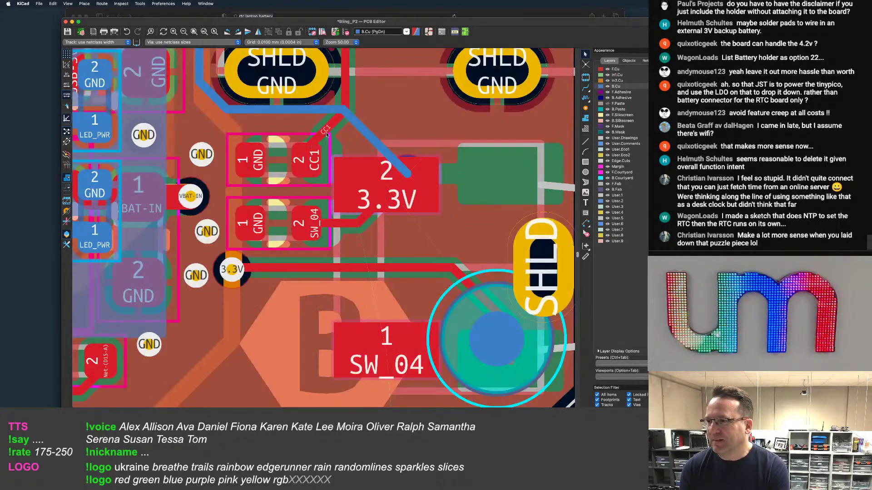
click(326, 134)
key(d)
click(313, 163)
Move the hexagon B label inward, clear of the SW_04 button's pad 1
scroll(322, 233, up, 1)
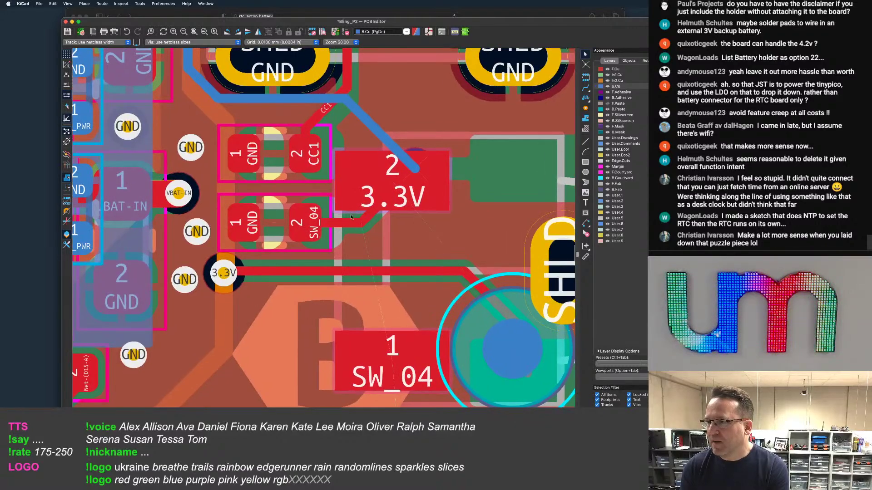
scroll(337, 224, down, 2)
scroll(371, 201, up, 1)
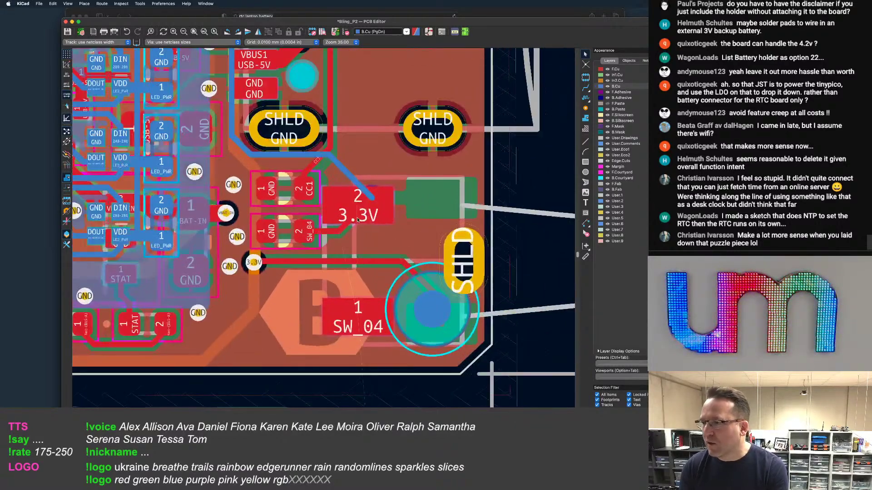
scroll(352, 217, down, 1)
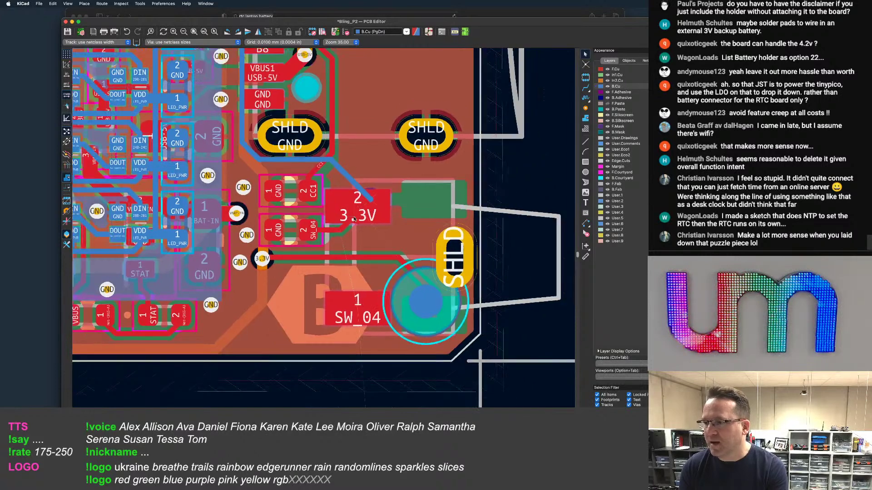
drag(295, 305, 271, 310)
Reroute the B.Cu SW_04 track off the button's 3.3V pad to a new via beside the SW_04 resistor, and connect it to the resistor's pad 2
scroll(388, 174, up, 5)
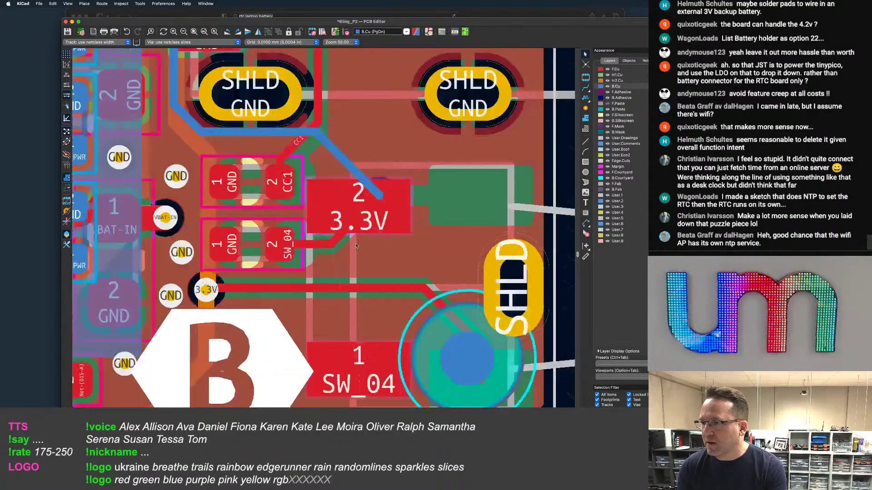
mouse_move(393, 166)
mouse_down()
mouse_move(313, 246)
mouse_move(327, 262)
mouse_up()
scroll(326, 262, down, 3)
key(x)
key(v)
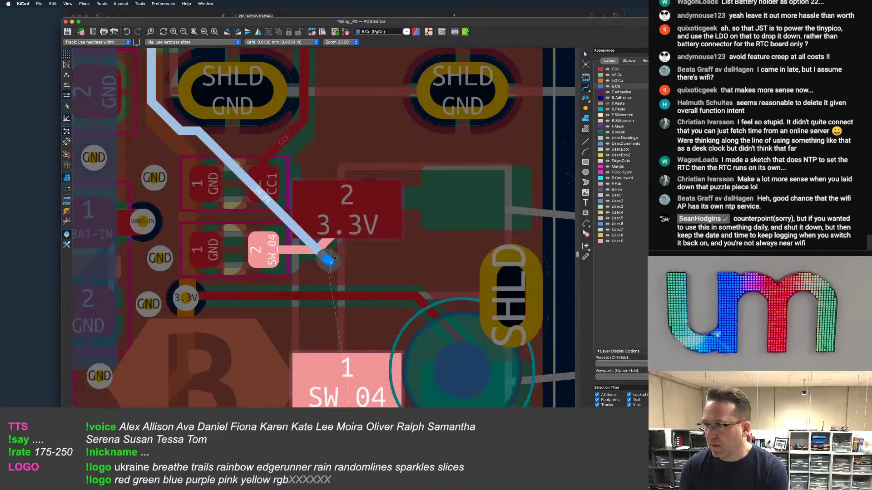
click(281, 252)
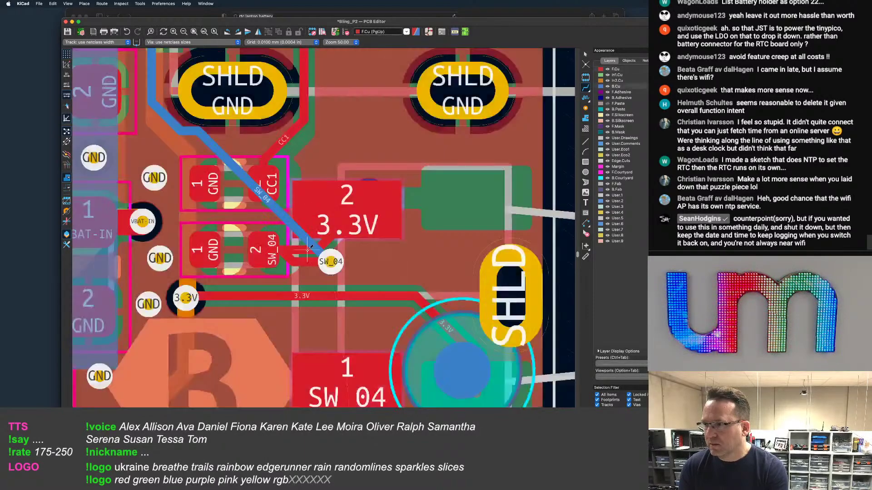
scroll(308, 249, up, 2)
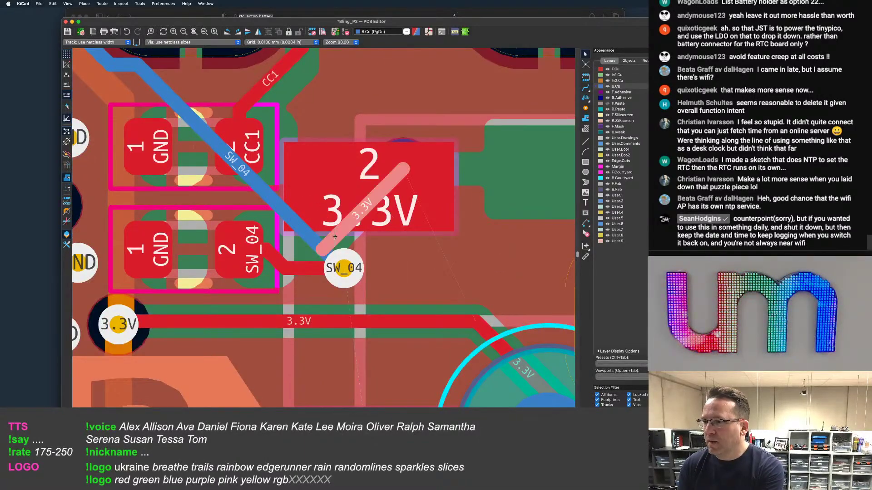
scroll(351, 234, down, 2)
scroll(345, 223, down, 5)
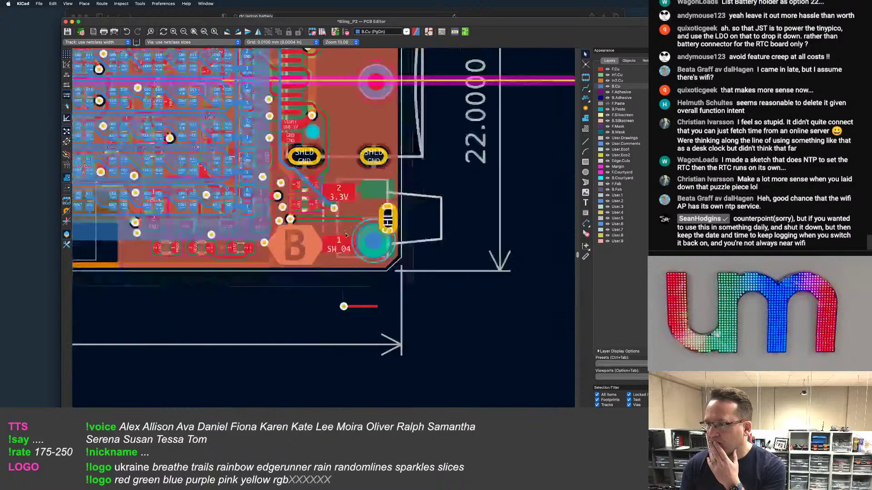
Delete the leftover SW_04 via and its short F.Cu track lying outside the board outline
scroll(345, 255, up, 5)
drag(340, 332, 276, 289)
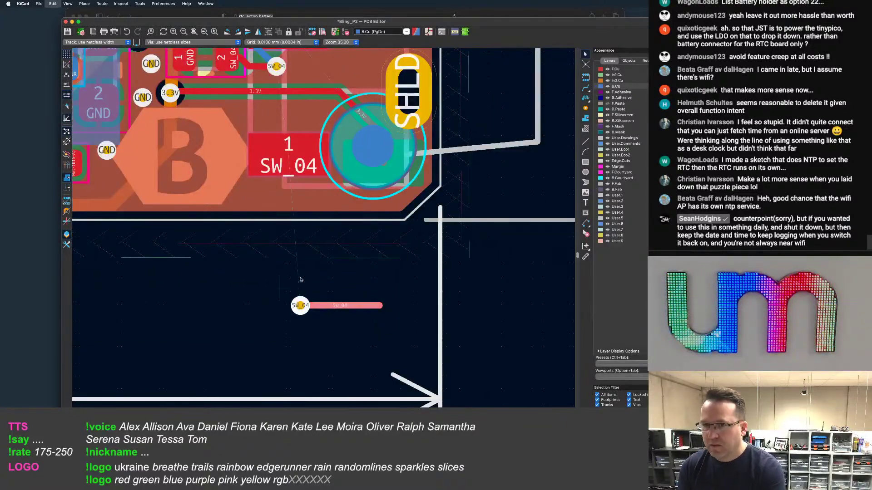
key(Delete)
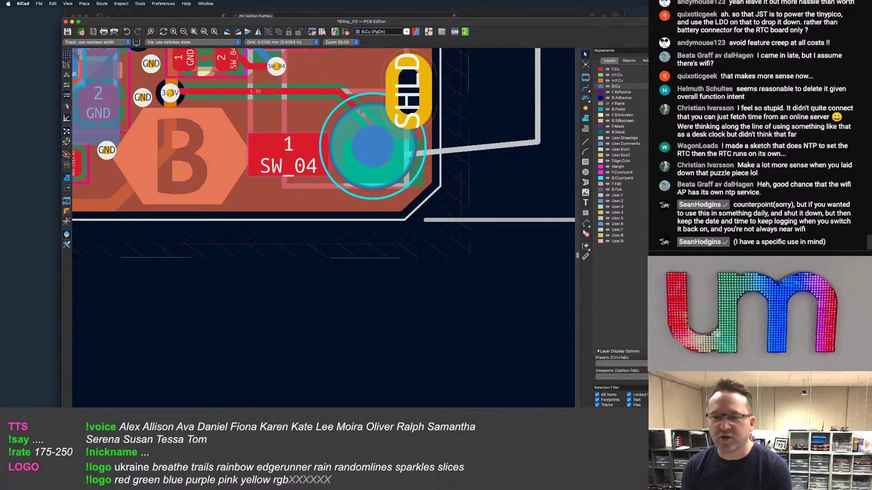
Shift the B.Cu SW_04 diagonal inward into one straight run with a short horizontal end at the SW_04 via
scroll(248, 210, down, 1)
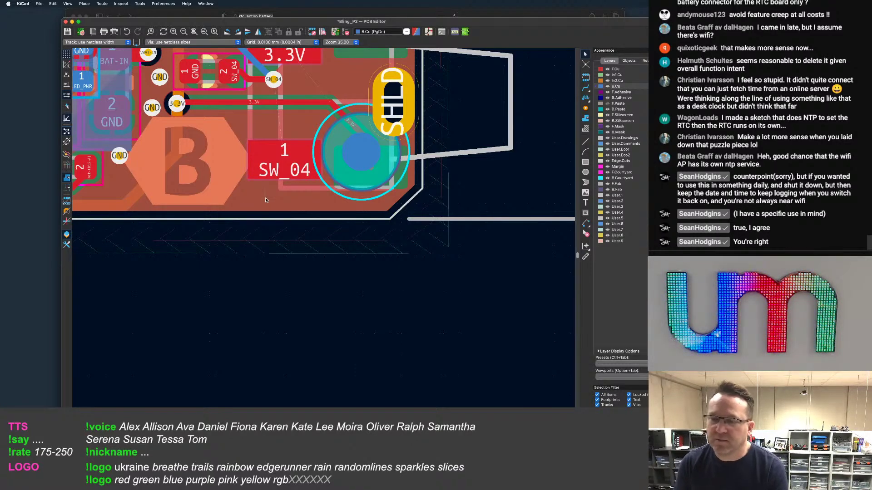
scroll(266, 199, down, 2)
scroll(268, 201, up, 5)
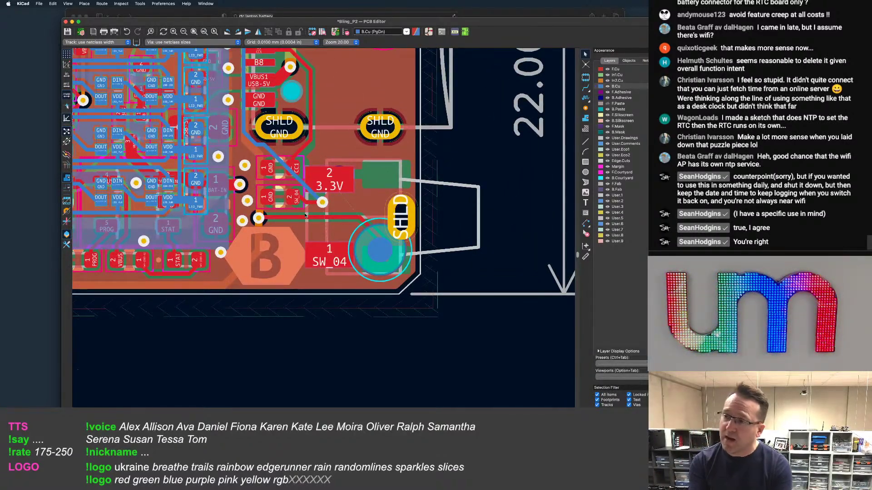
scroll(320, 163, up, 10)
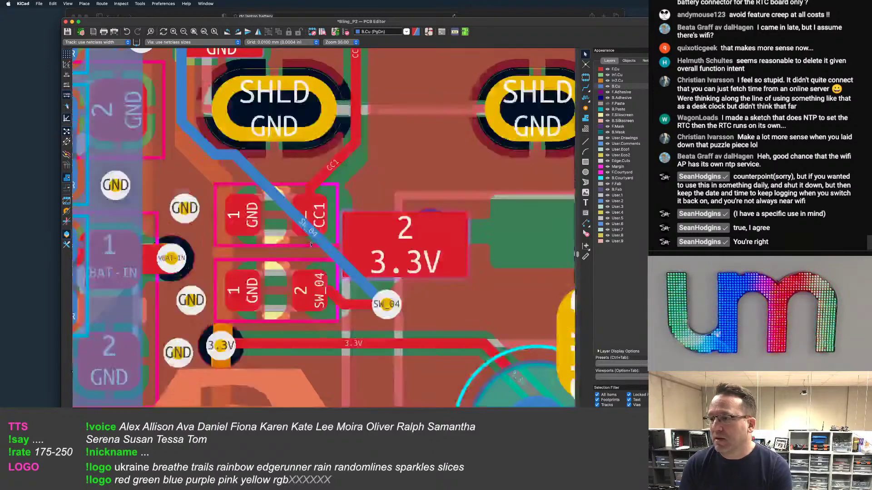
scroll(339, 249, down, 3)
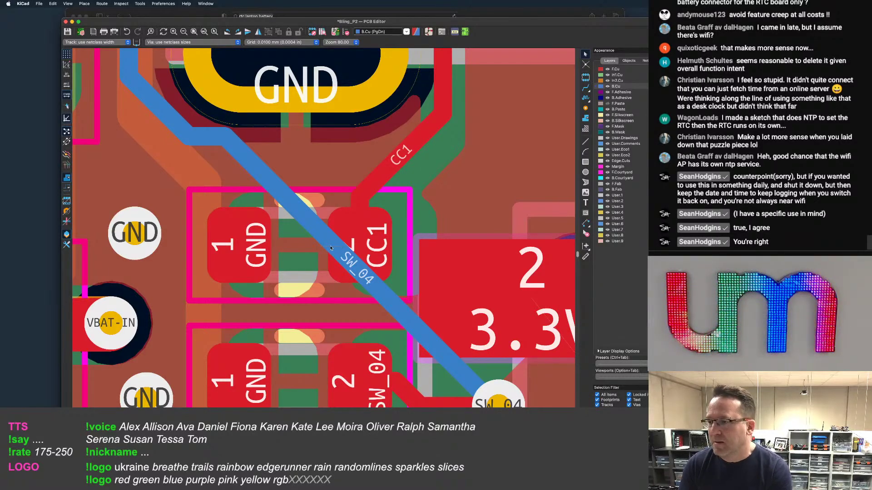
drag(340, 247, 290, 279)
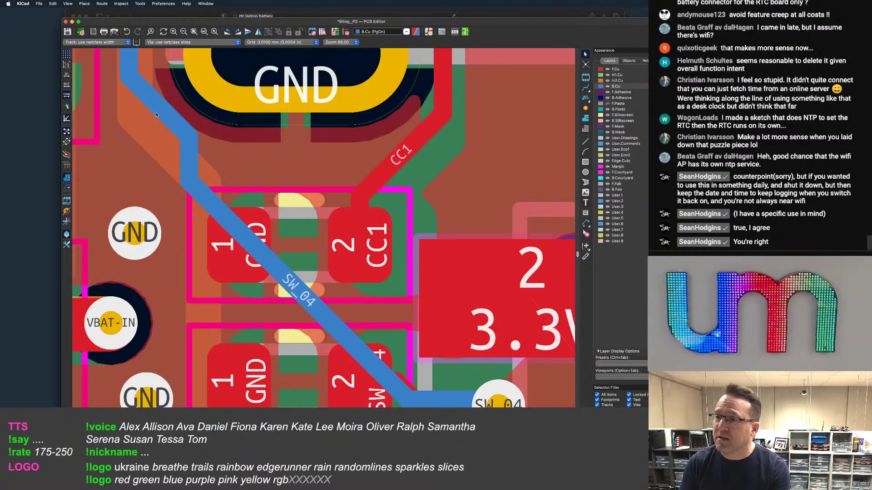
scroll(182, 156, down, 3)
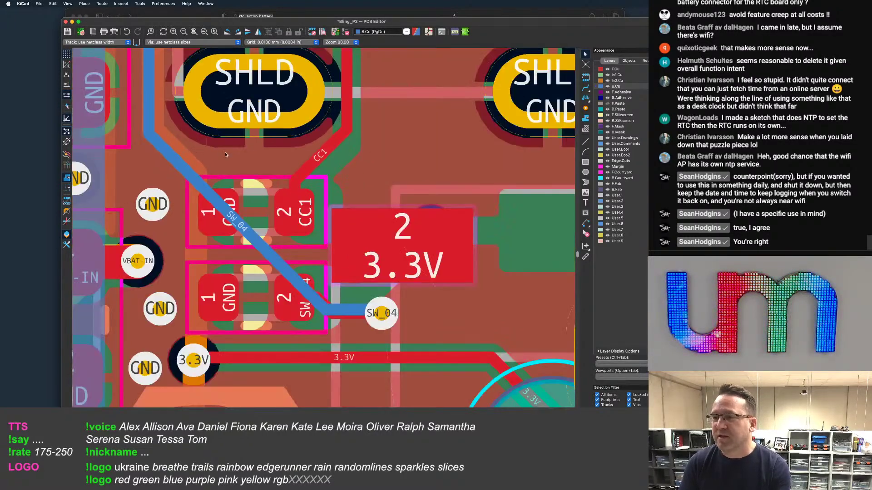
middle_drag(226, 155, 271, 188)
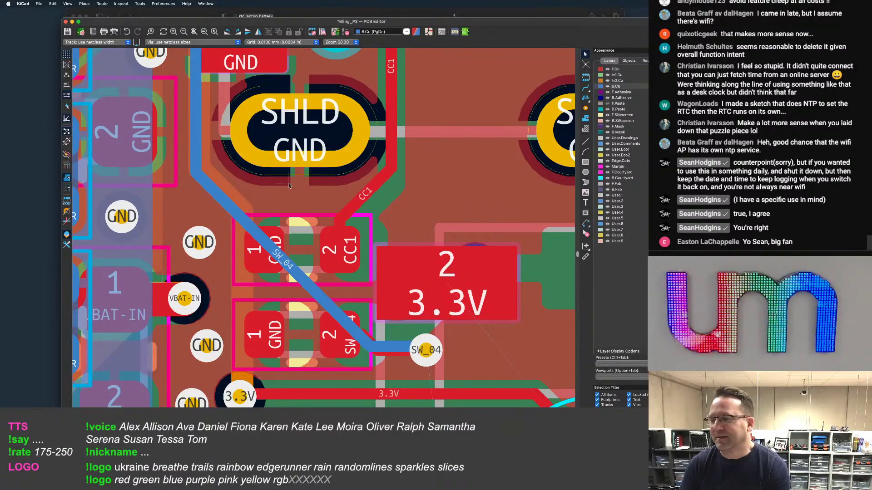
Inspect the tracks and clearances between the USB connector, the CC1 and SW_04 resistors, and the SW_04 button's pad 2
scroll(291, 190, down, 3)
scroll(307, 203, up, 5)
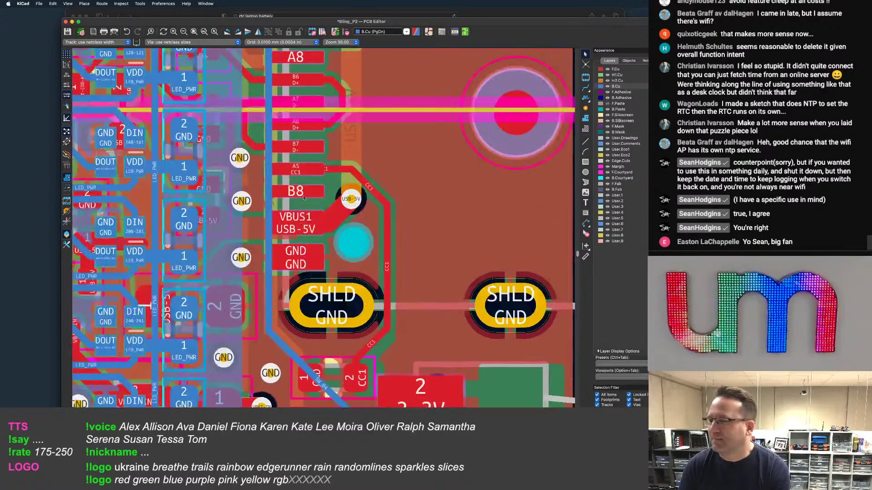
scroll(340, 182, up, 4)
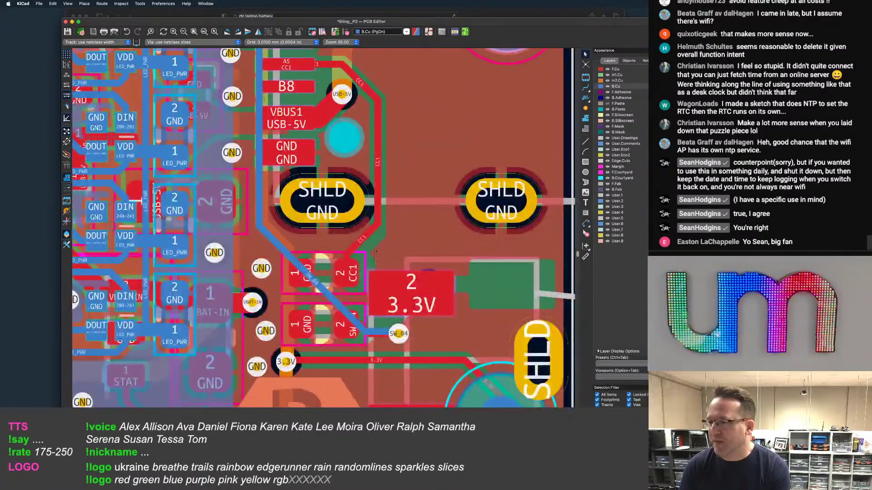
scroll(340, 182, up, 2)
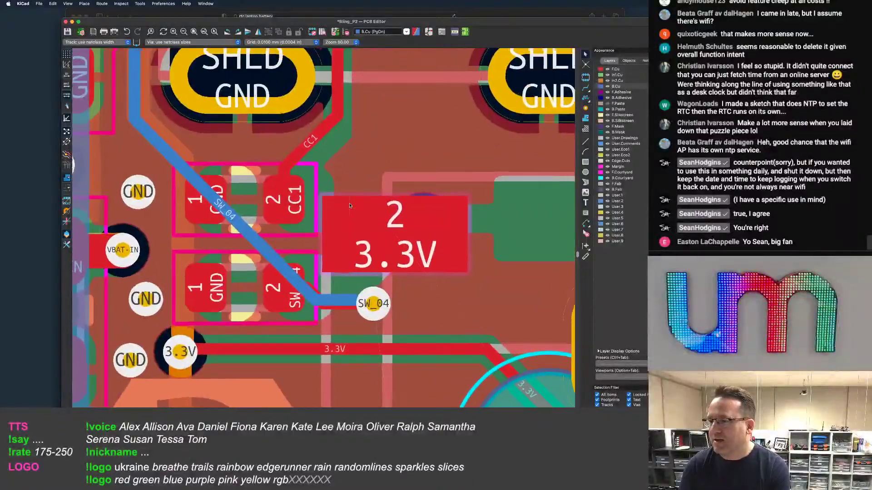
scroll(348, 203, up, 2)
scroll(400, 242, down, 1)
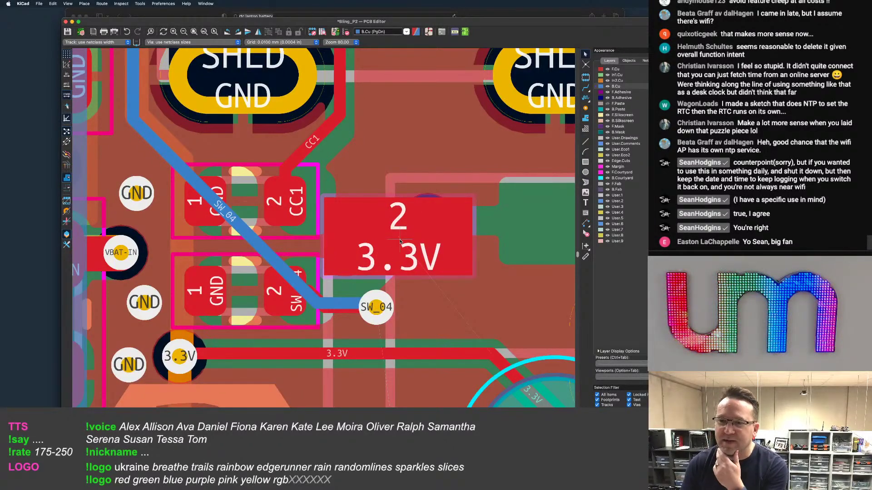
scroll(400, 242, up, 2)
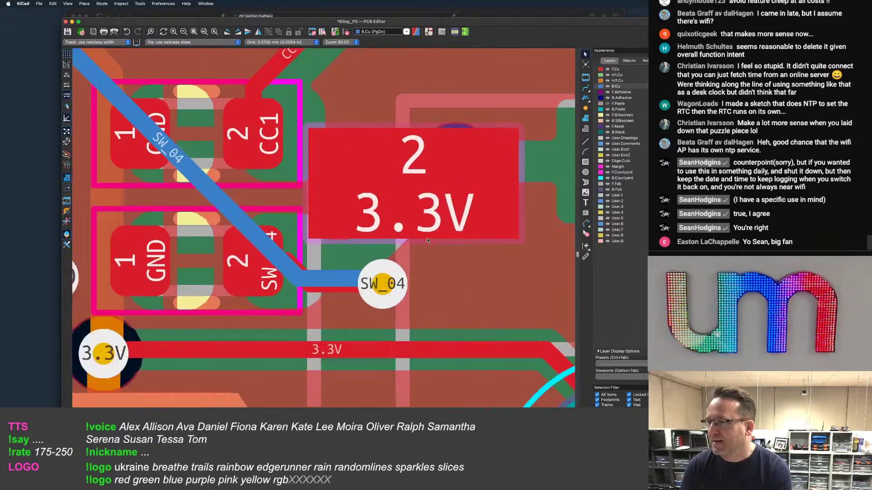
scroll(398, 271, up, 2)
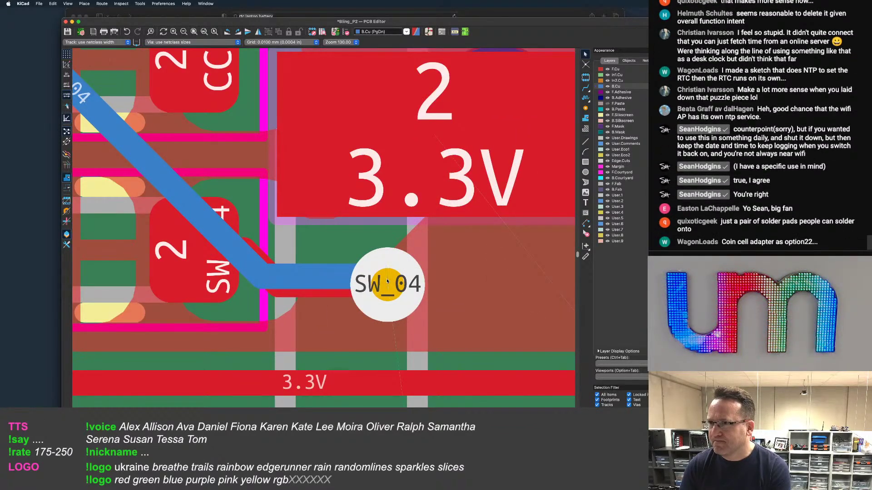
Make F.Cu the active layer and try to route a track from the SW_04 via toward the button's pad 2
key(x)
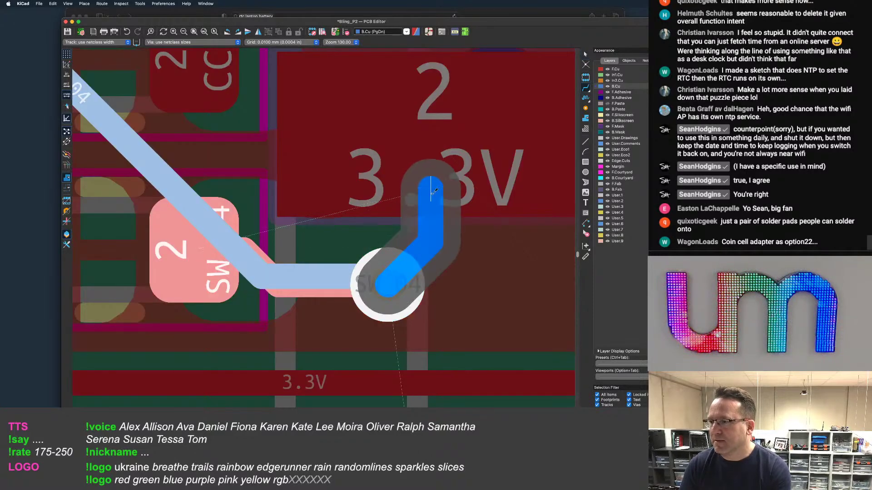
key(Escape)
click(620, 70)
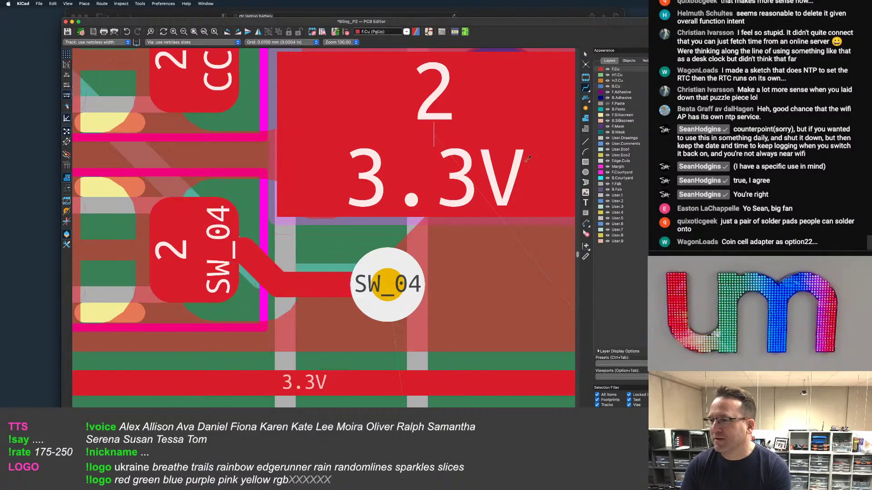
click(406, 262)
scroll(445, 170, down, 3)
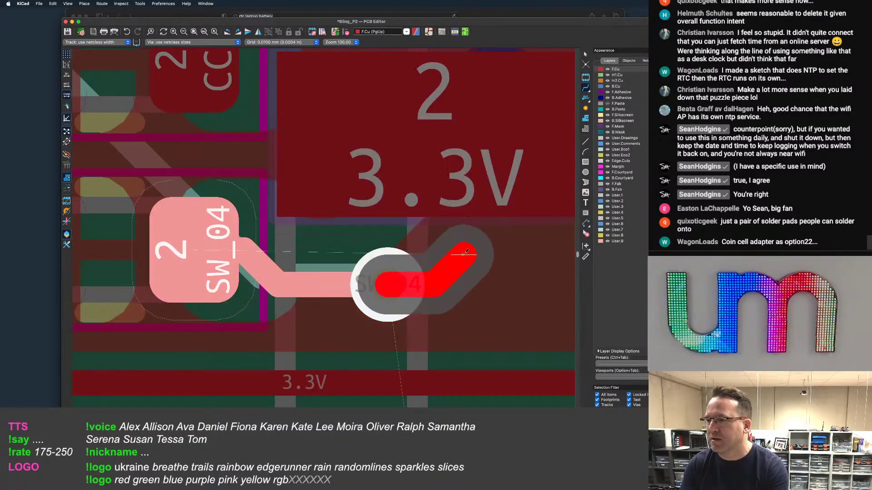
key(Escape)
Save the board file
scroll(471, 254, down, 5)
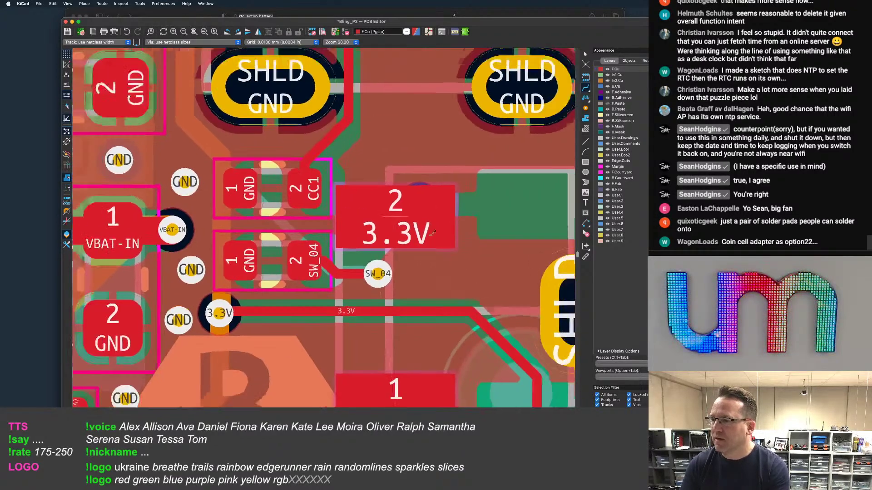
scroll(411, 208, right, 2)
key(super+s)
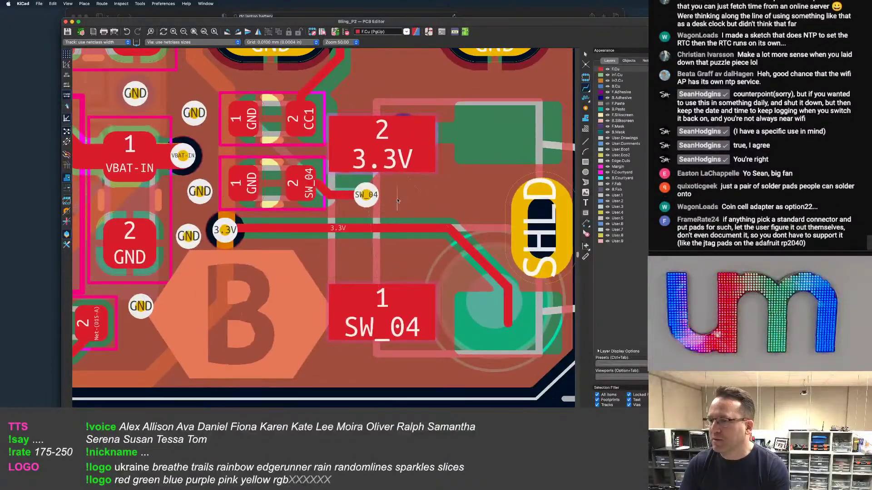
Select the SW_04 button footprint and switch to the schematic to compare SW4's wiring with the other push buttons
click(402, 200)
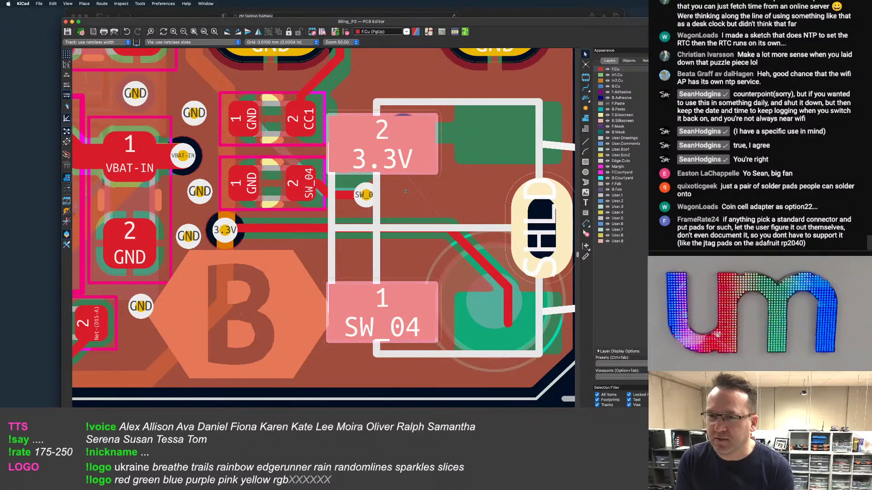
scroll(424, 151, down, 2)
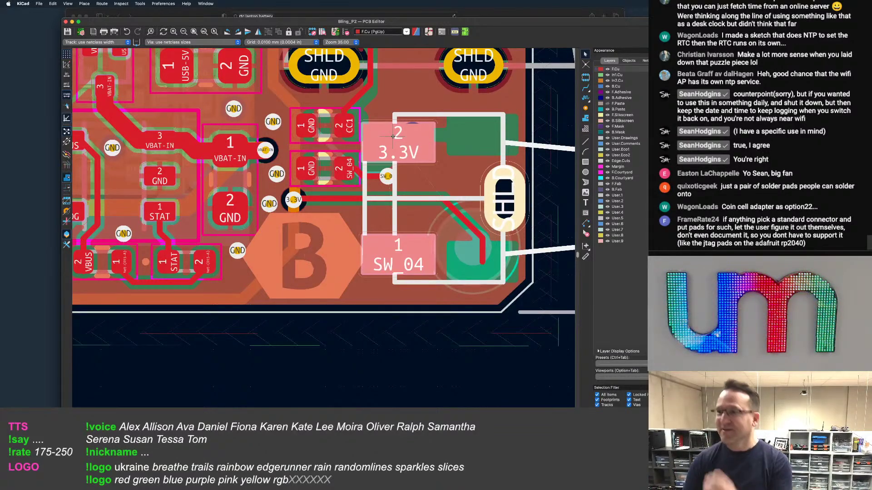
scroll(394, 199, down, 1)
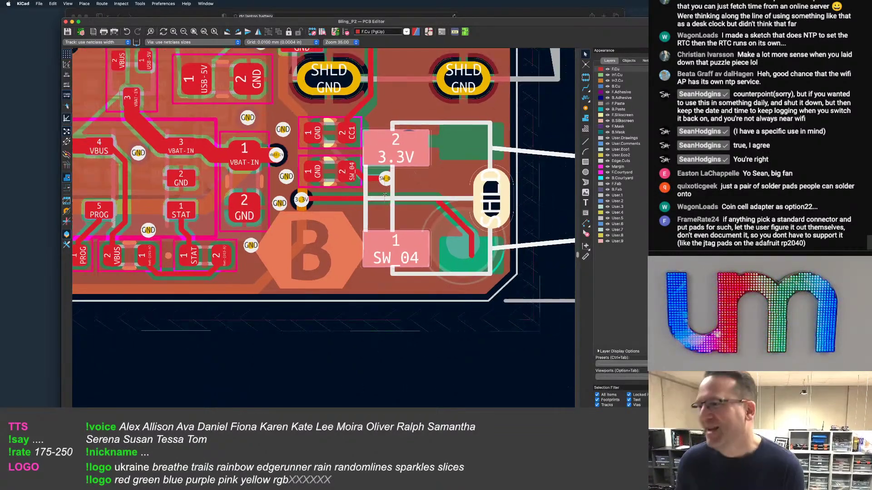
middle_drag(390, 196, 377, 209)
scroll(384, 213, up, 2)
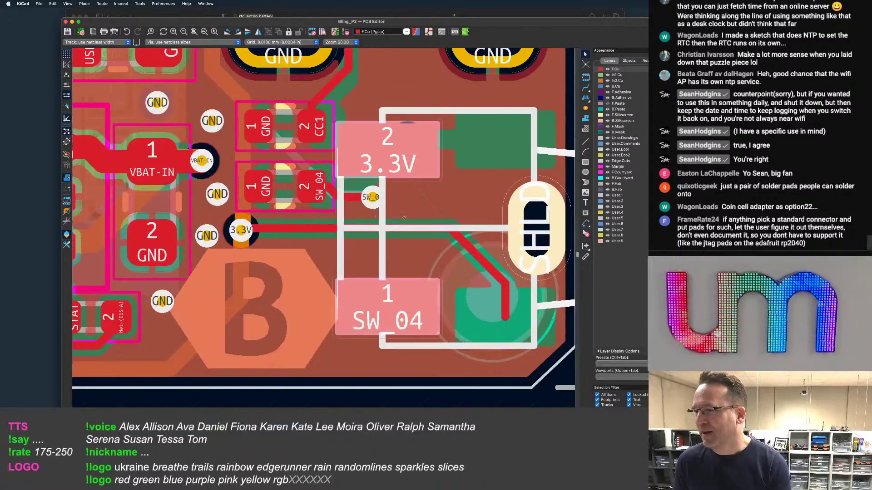
scroll(403, 218, up, 1)
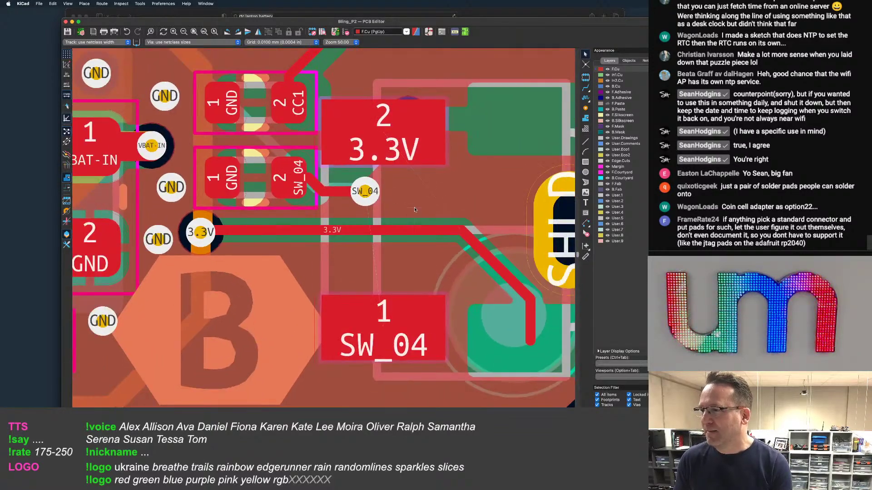
click(414, 209)
key(super+grave)
click(438, 343)
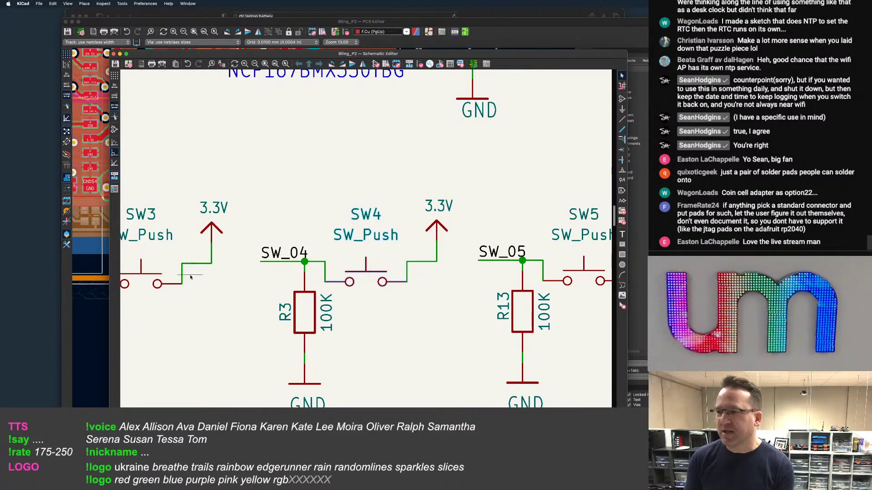
scroll(333, 307, down, 2)
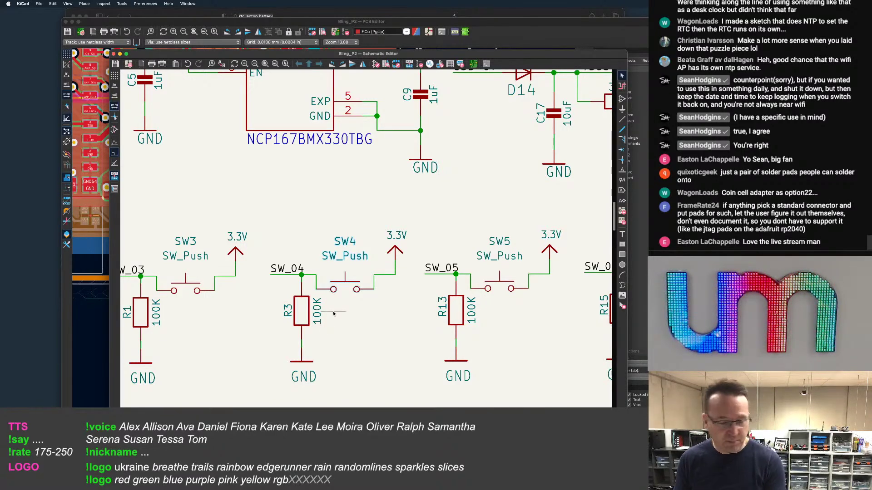
scroll(329, 313, down, 3)
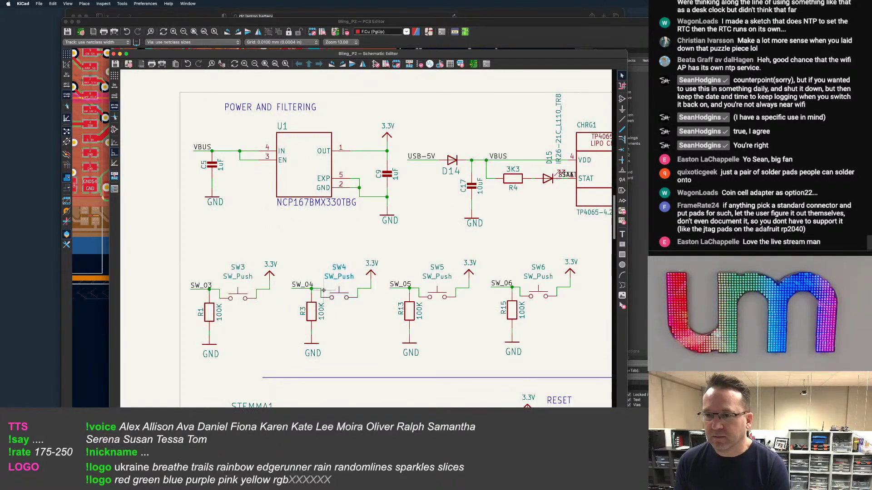
scroll(321, 293, down, 1)
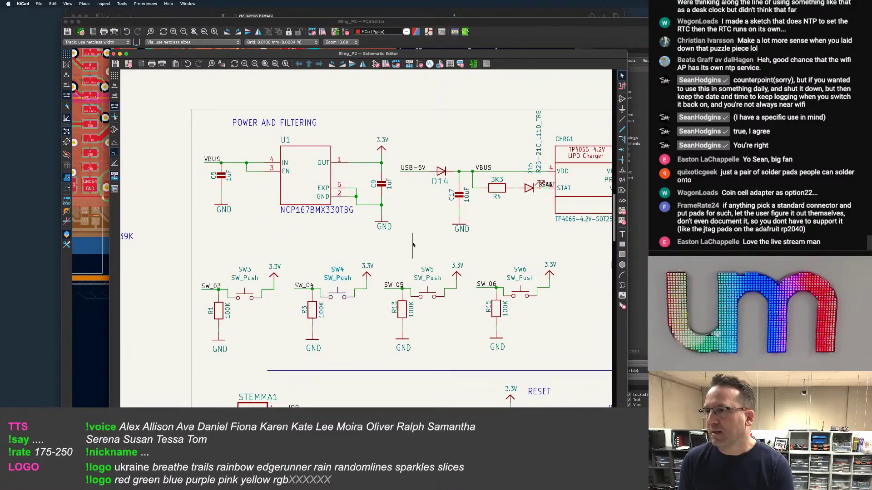
Return to the board and update the PCB from the schematic, re-linking footprints by reference designator
click(522, 39)
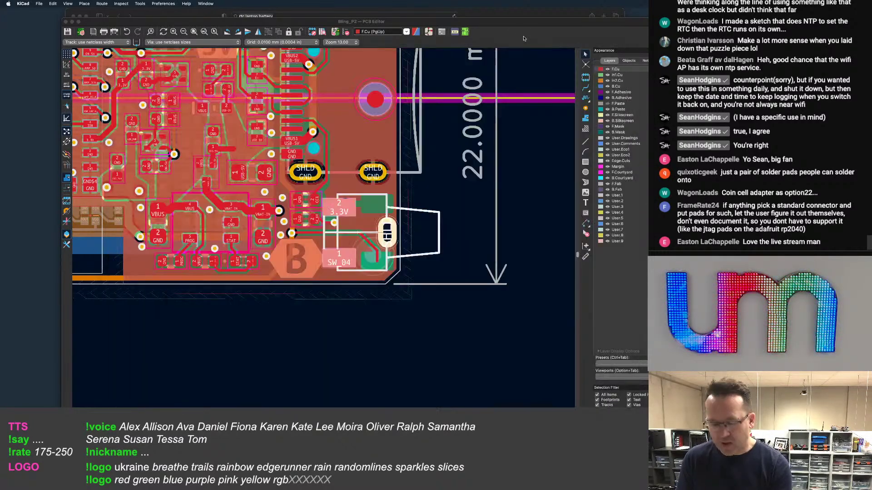
click(335, 33)
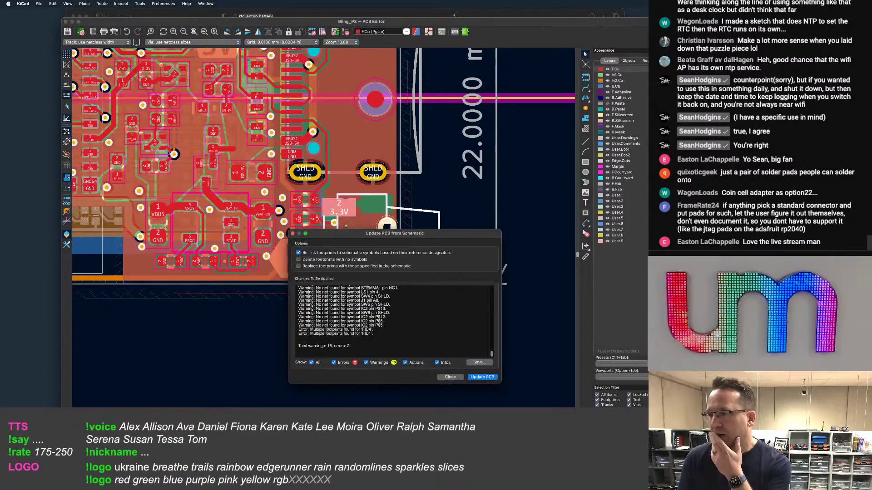
click(479, 378)
click(450, 376)
Route a short F.Cu track connecting the SW_04 via to pad 2 of the SW_04 button
scroll(362, 229, up, 5)
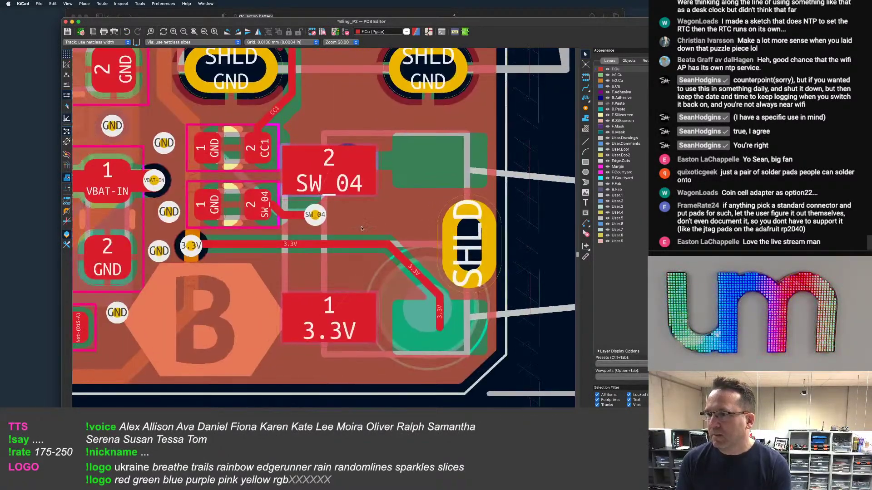
scroll(362, 229, up, 1)
key(x)
click(310, 152)
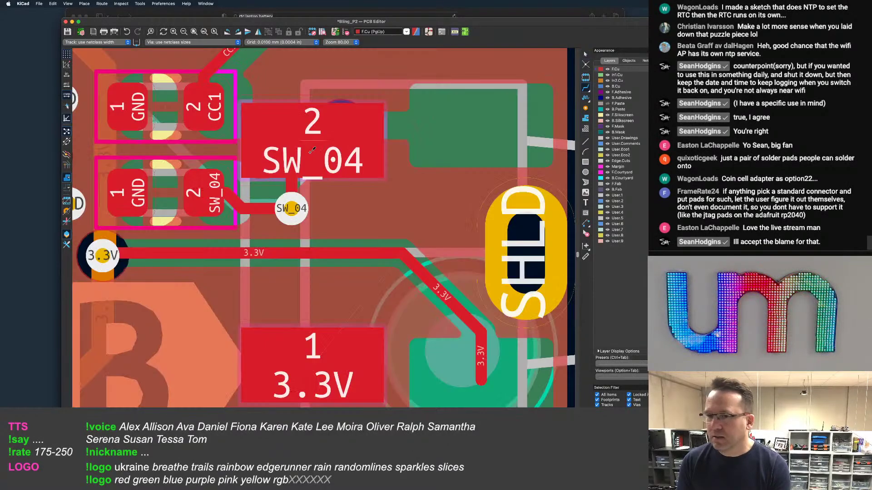
scroll(310, 198, down, 1)
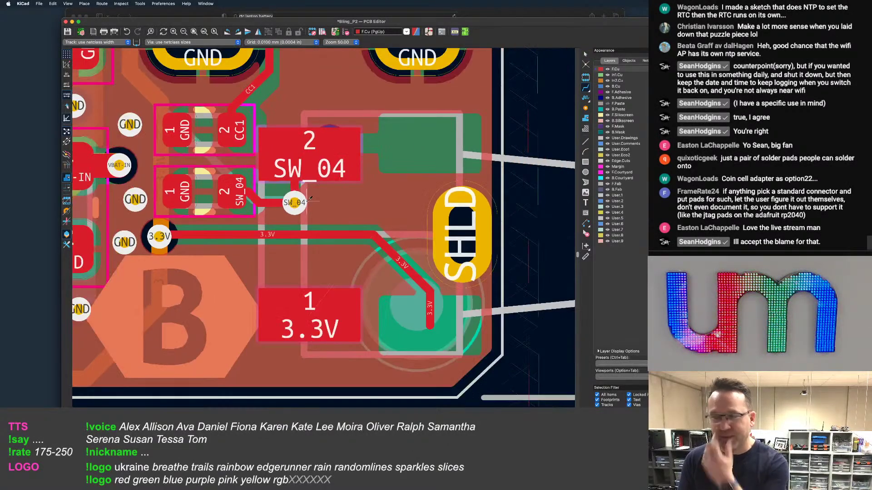
middle_drag(309, 199, 339, 160)
key(Escape)
scroll(326, 193, down, 1)
middle_drag(326, 193, 331, 218)
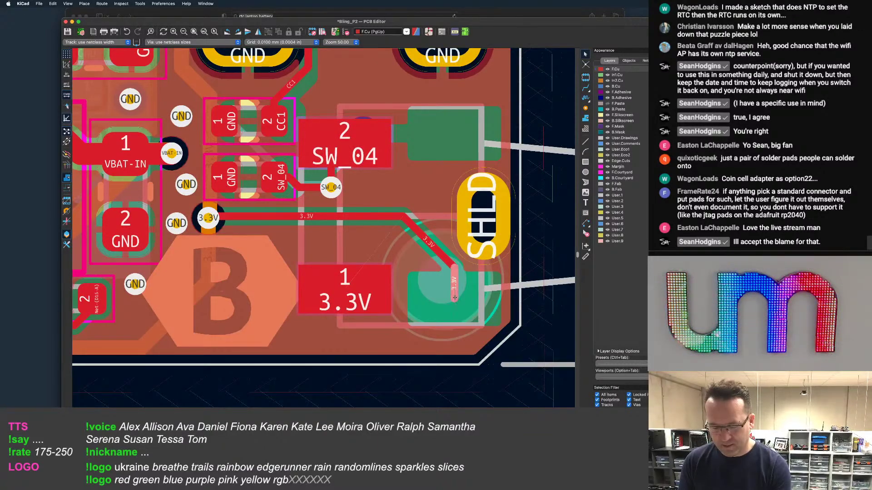
Reroute the 3.3V F.Cu track from its via diagonally into pad 1 of the SW_04 button and delete the leftover stub
drag(455, 298, 331, 269)
drag(453, 300, 375, 301)
key(Escape)
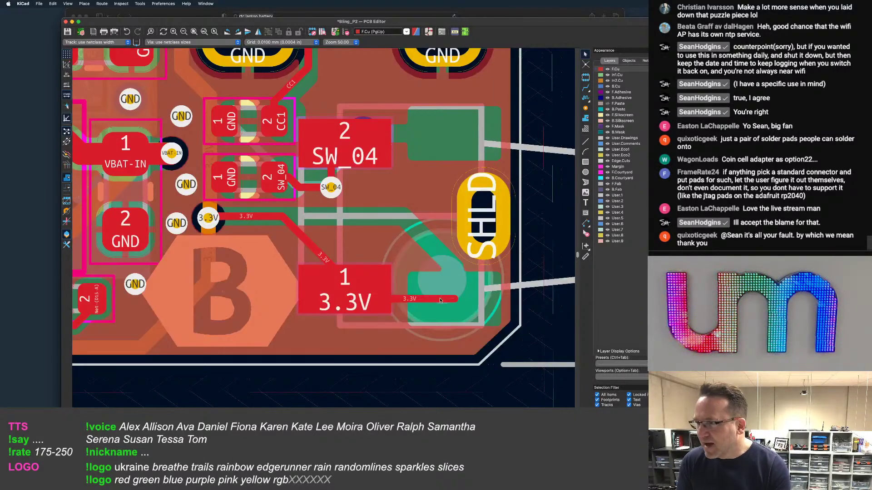
drag(455, 298, 358, 286)
click(345, 291)
scroll(320, 250, up, 1)
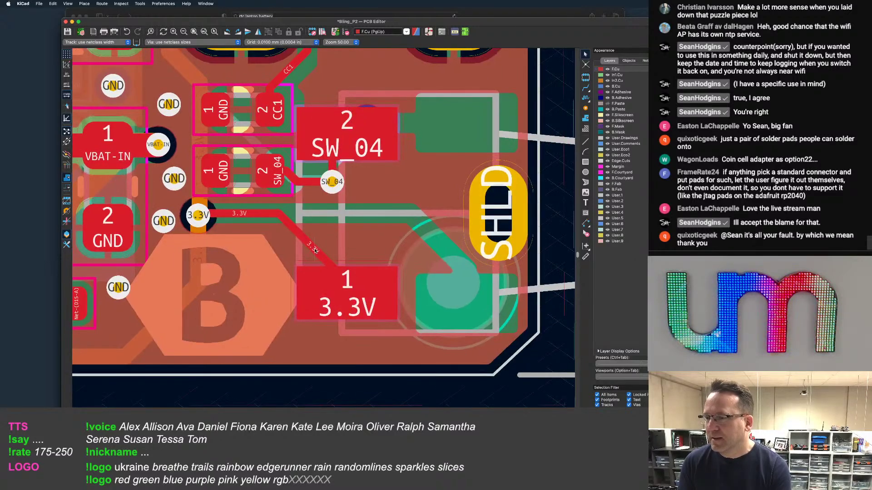
drag(303, 239, 282, 232)
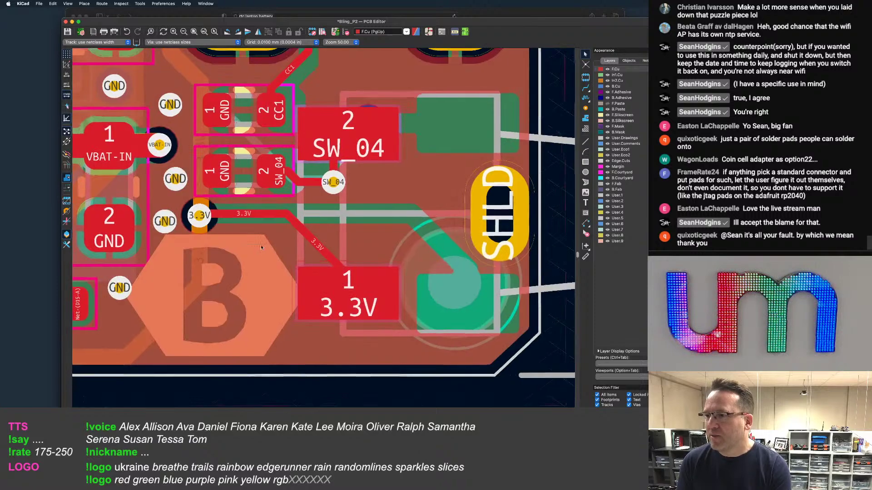
Examine the layout around the SW_04 button, the B marker and the neighbouring USB shield pads
scroll(279, 231, down, 2)
scroll(286, 249, down, 1)
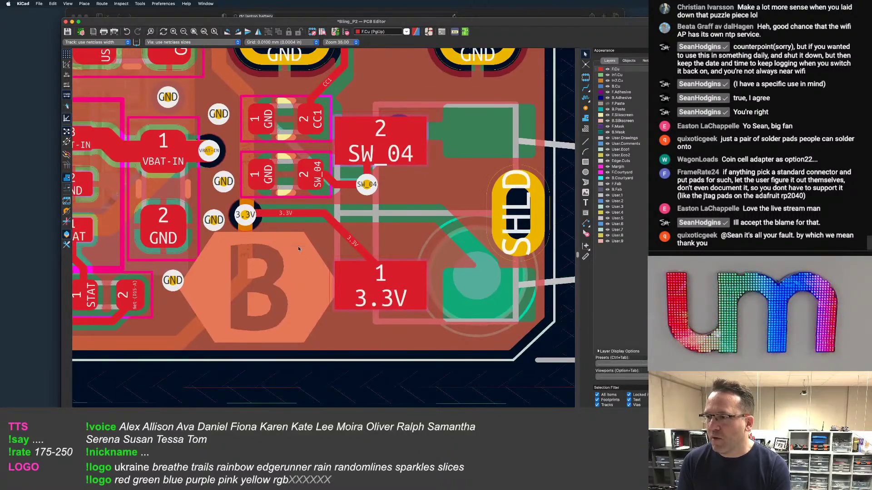
click(292, 264)
scroll(291, 264, down, 1)
scroll(290, 265, down, 2)
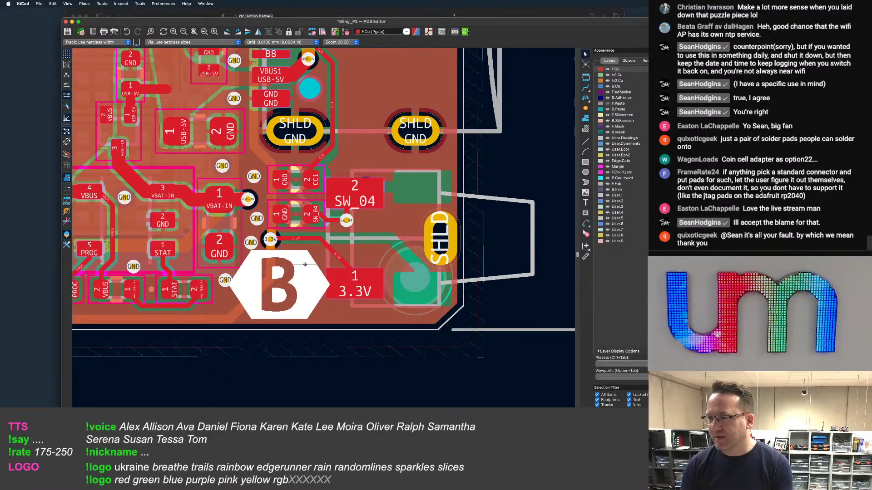
scroll(242, 254, down, 1)
click(308, 243)
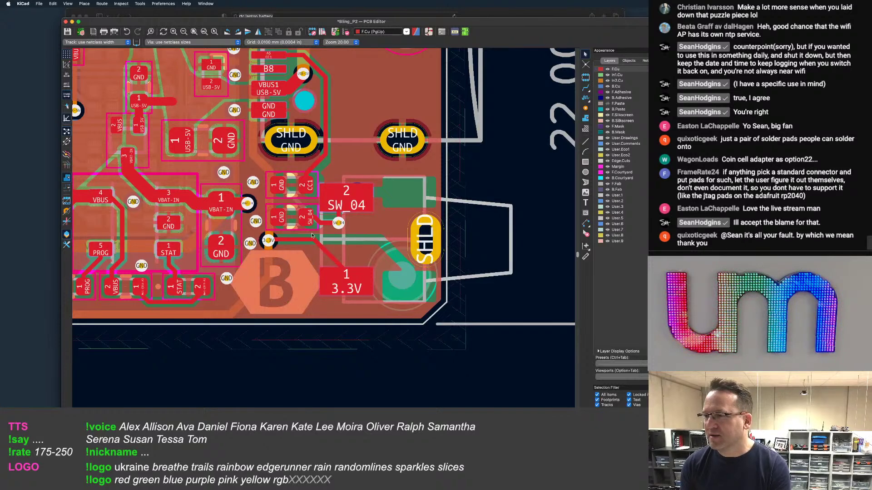
middle_drag(313, 238, 323, 244)
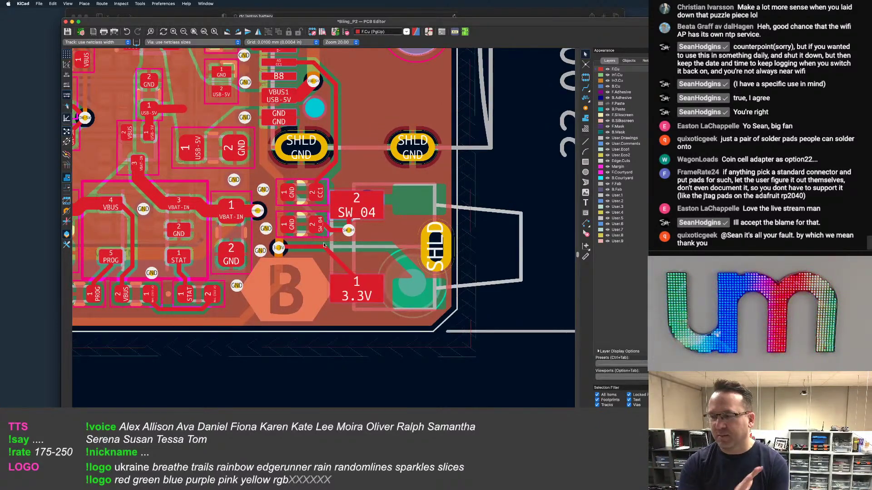
scroll(324, 245, down, 5)
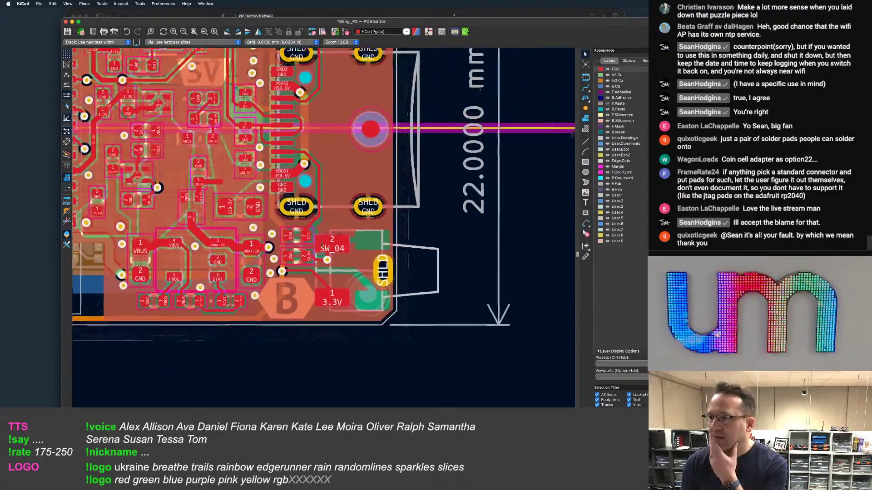
scroll(329, 234, up, 5)
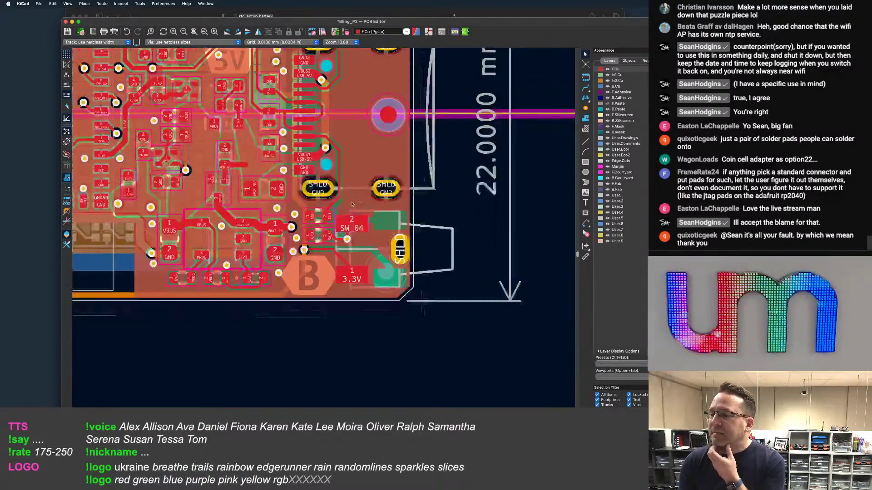
middle_drag(367, 182, 306, 228)
scroll(306, 229, up, 5)
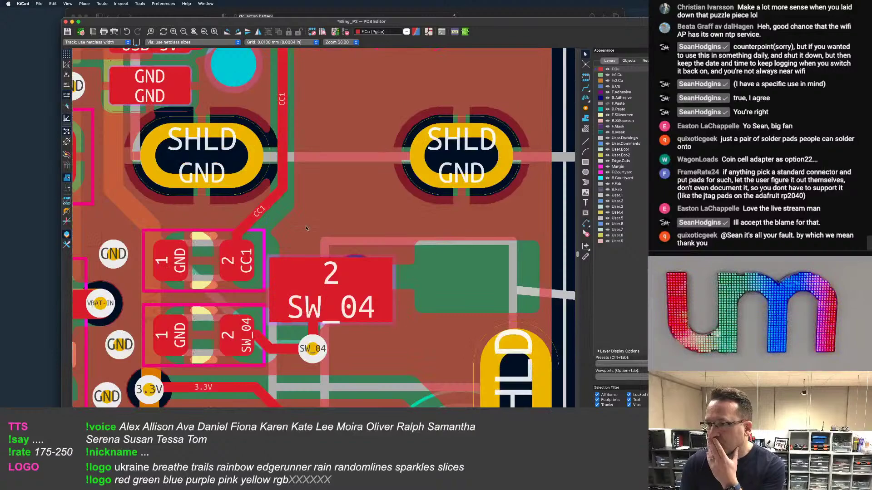
scroll(307, 228, down, 2)
click(344, 309)
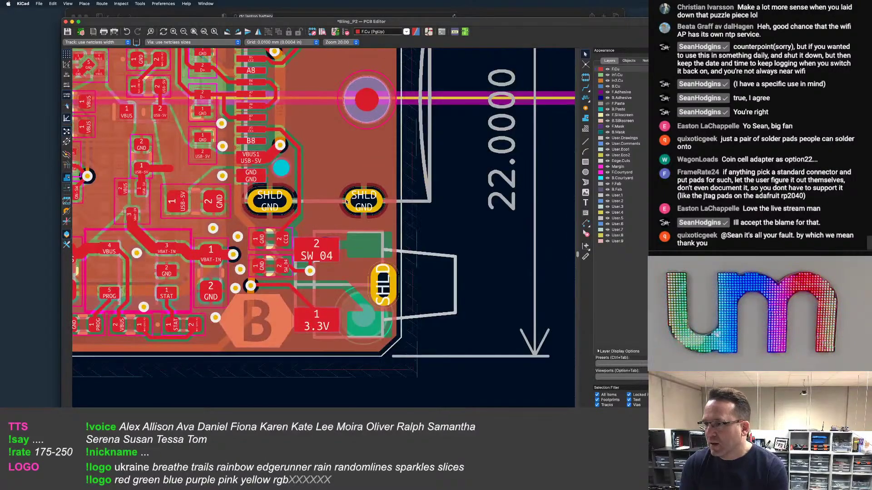
Move the back-side fiducial beside the SW_04 button's 3.3V pad inward and set its X position to 96.1 mm
middle_drag(345, 309, 366, 261)
scroll(366, 261, up, 5)
click(367, 266)
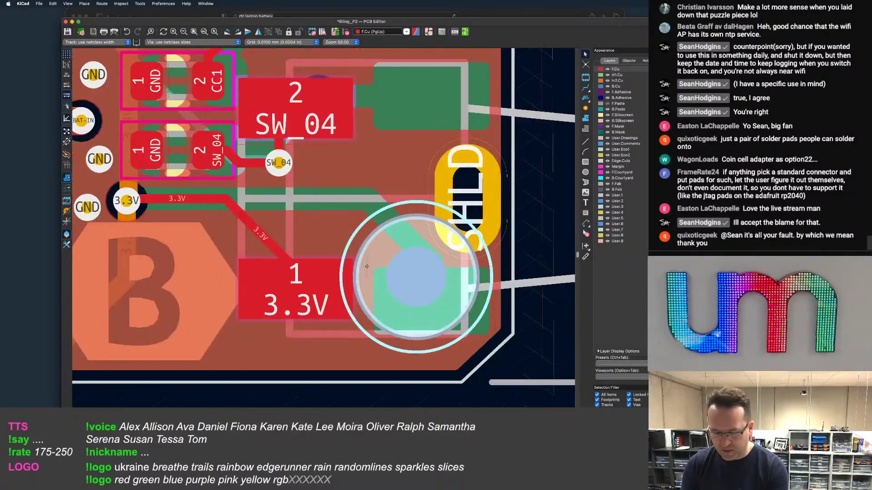
key(m)
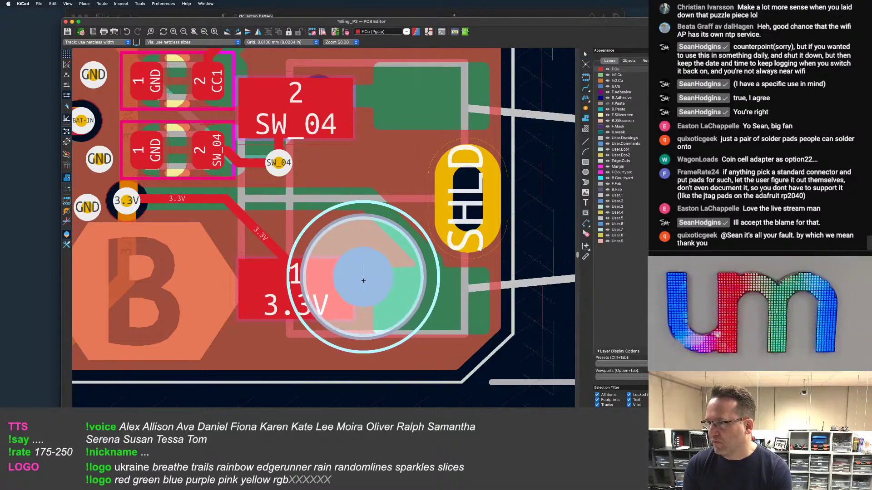
click(358, 282)
double_click(358, 282)
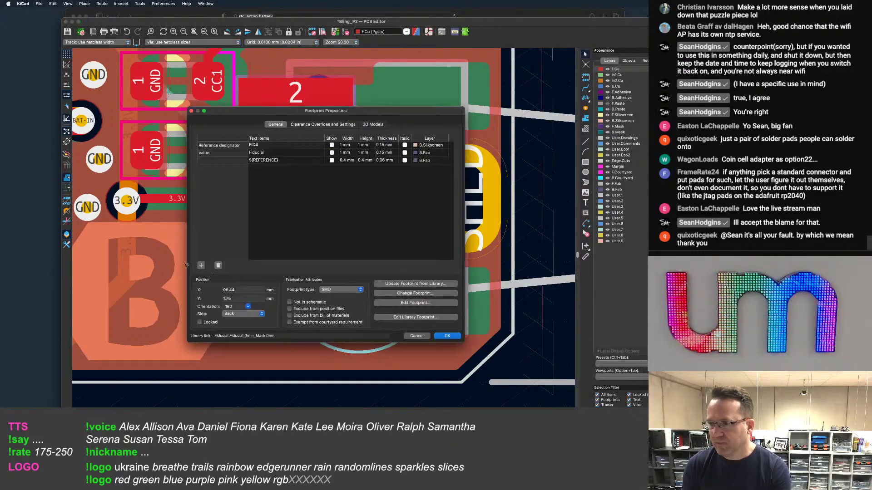
double_click(233, 290)
text(1)
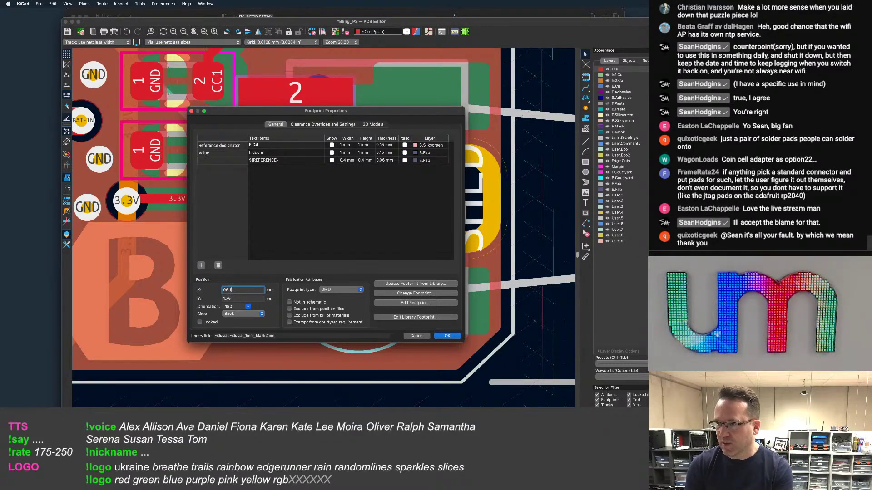
key(Return)
Set the X position of the back-side fiducial beside the SW_03 button to 96.1 mm, matching the one at SW_04
scroll(251, 287, down, 7)
scroll(274, 74, up, 6)
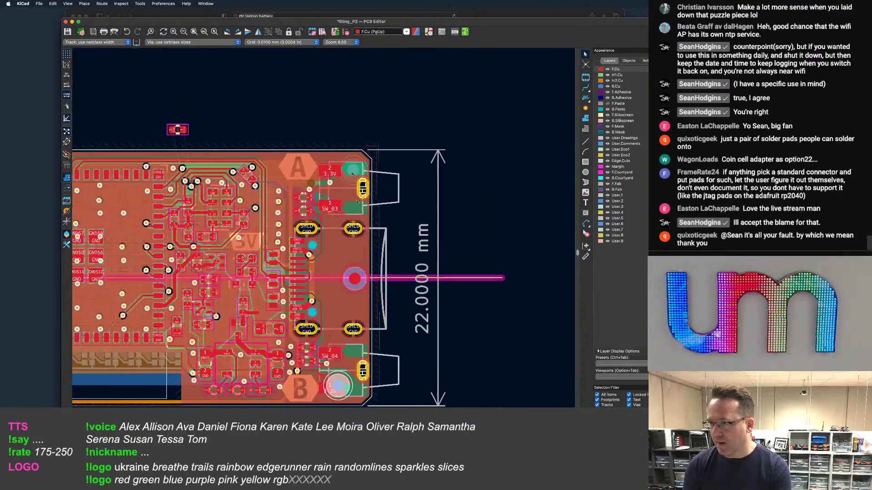
click(348, 186)
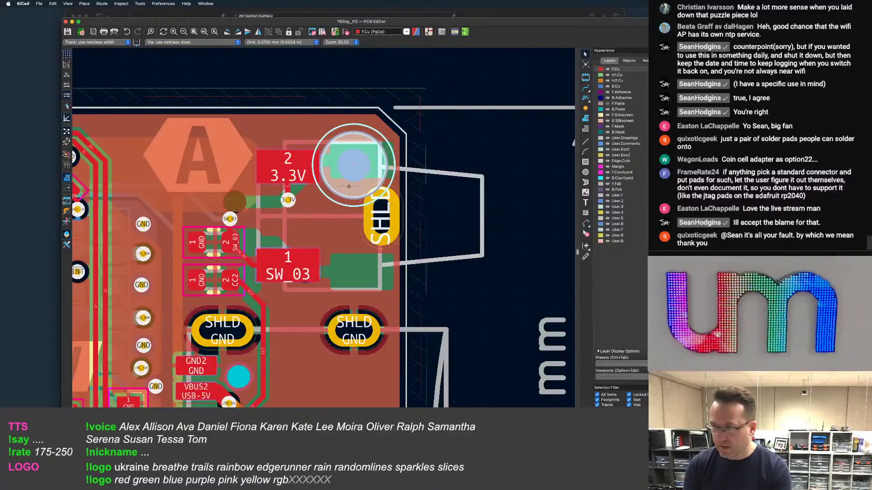
double_click(349, 187)
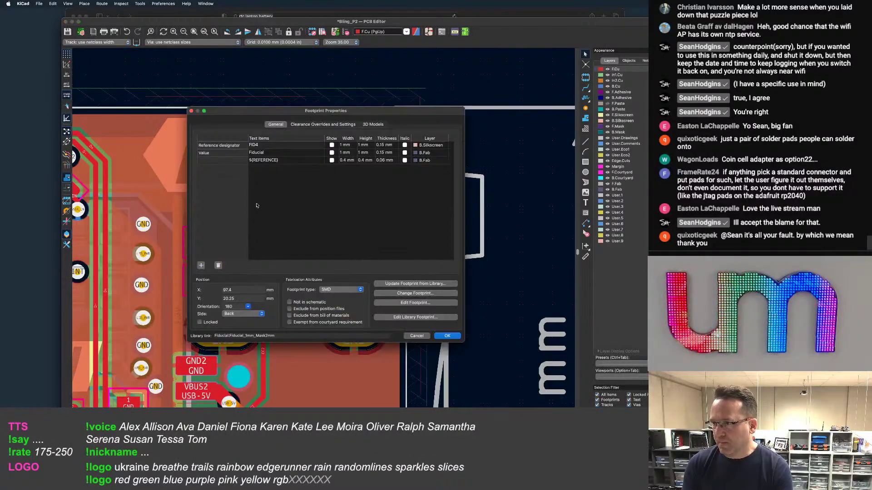
click(245, 291)
text(96)
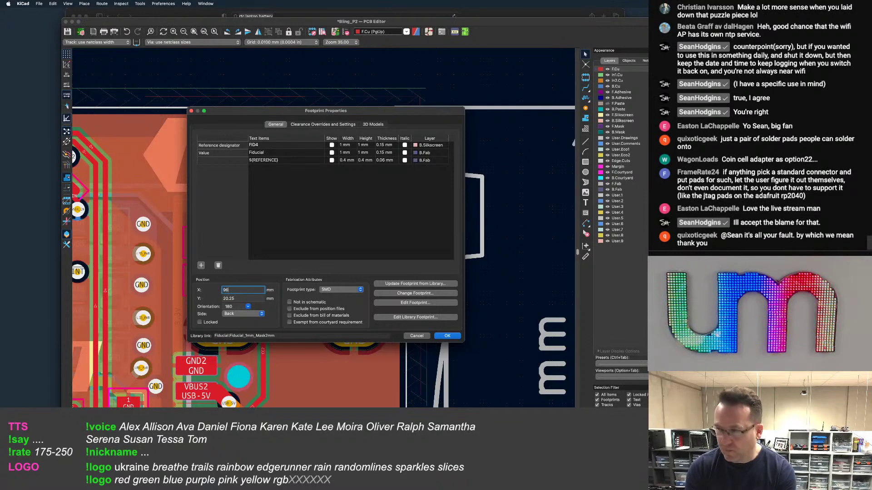
key(Return)
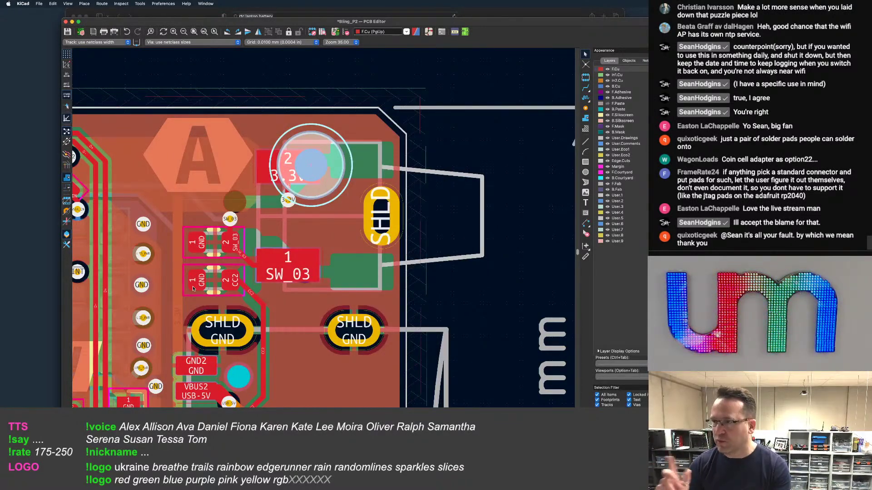
Shift the 3.3V via to between the A marker and pad 2 of the SW_03 button, straighten its track, and save the board
scroll(288, 200, up, 5)
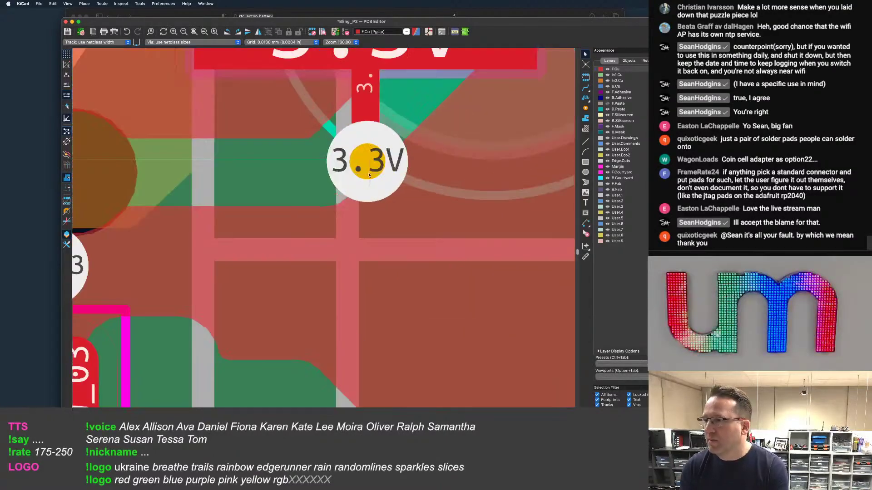
click(369, 175)
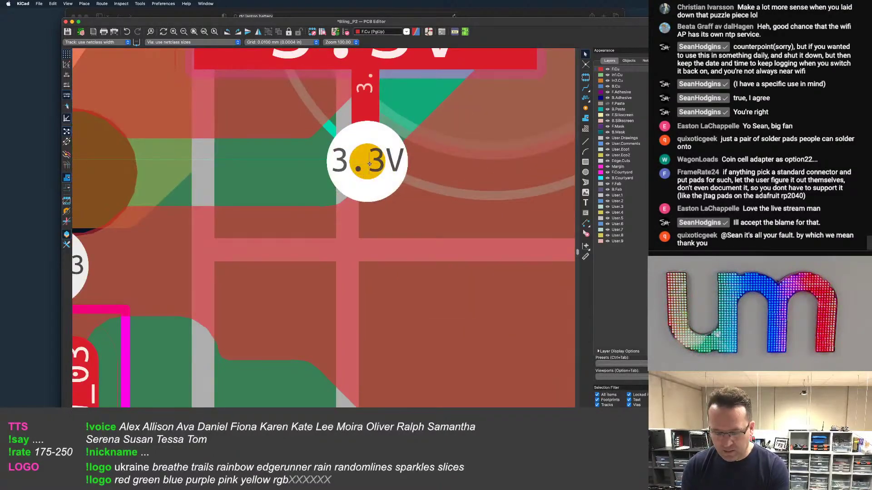
key(d)
scroll(314, 166, down, 5)
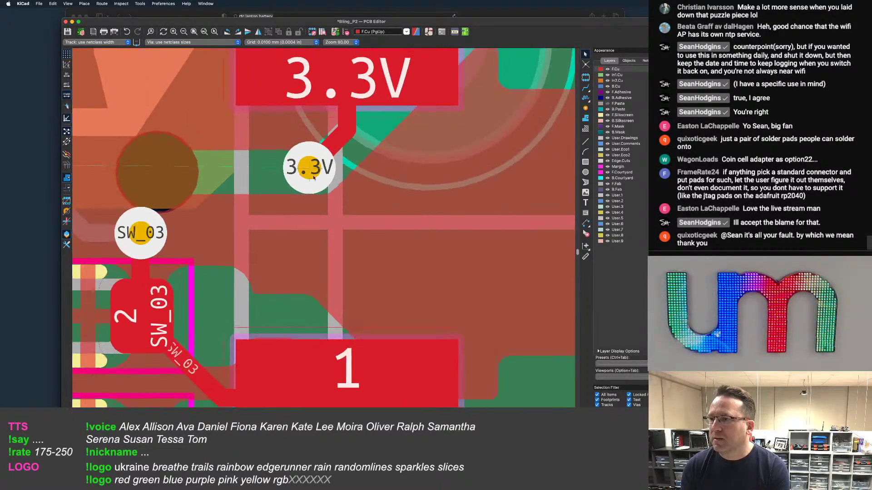
scroll(356, 254, up, 1)
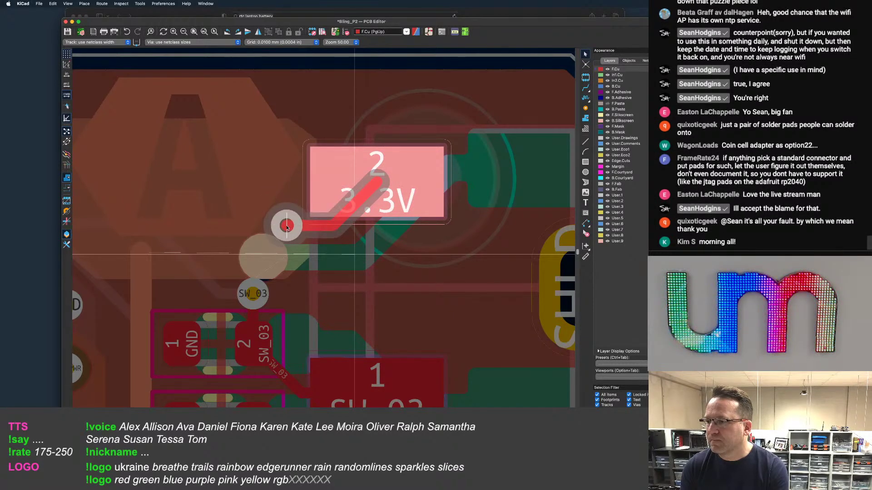
click(287, 226)
key(d)
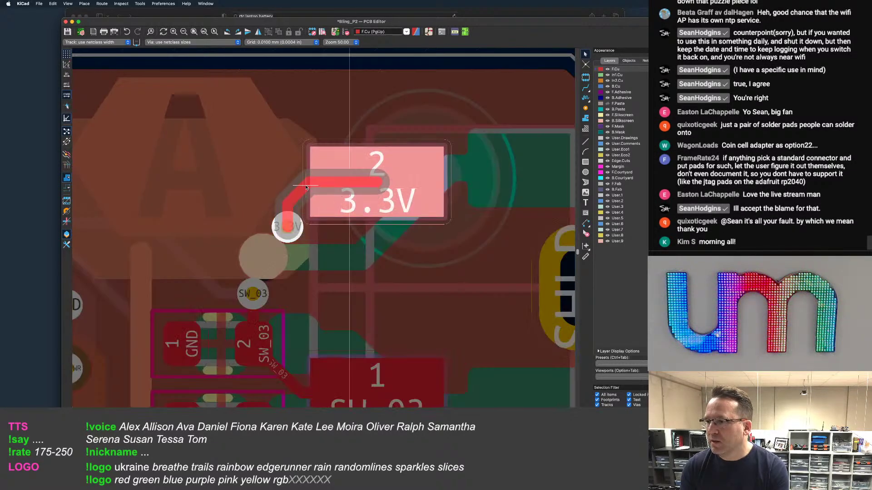
click(305, 187)
scroll(347, 187, down, 1)
middle_drag(369, 190, 358, 195)
key(super+s)
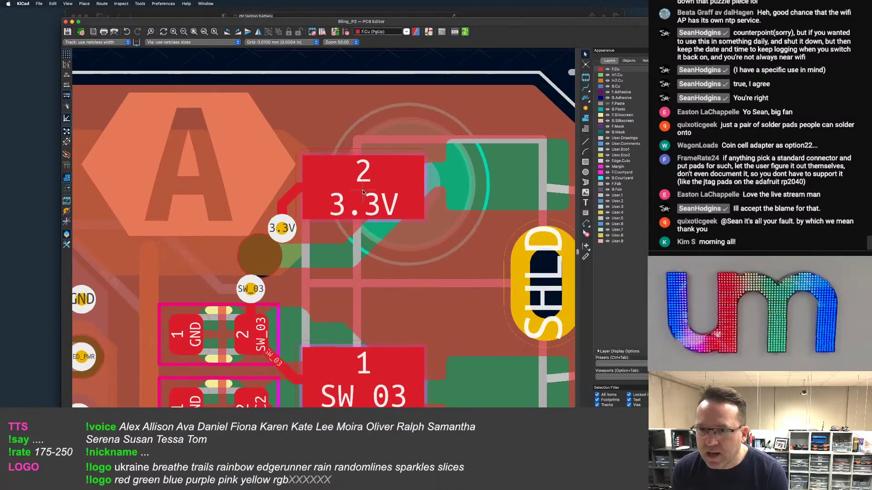
Examine the clearances and inner-layer tracks around the 3.3V and SW_03 vias beside the A marker
scroll(367, 194, down, 1)
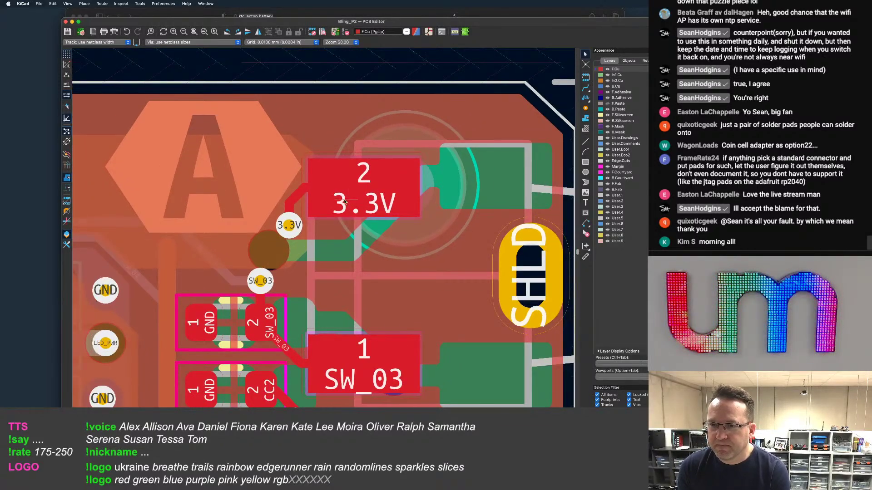
scroll(337, 207, down, 2)
middle_drag(356, 211, 432, 196)
scroll(381, 219, up, 3)
scroll(286, 287, down, 3)
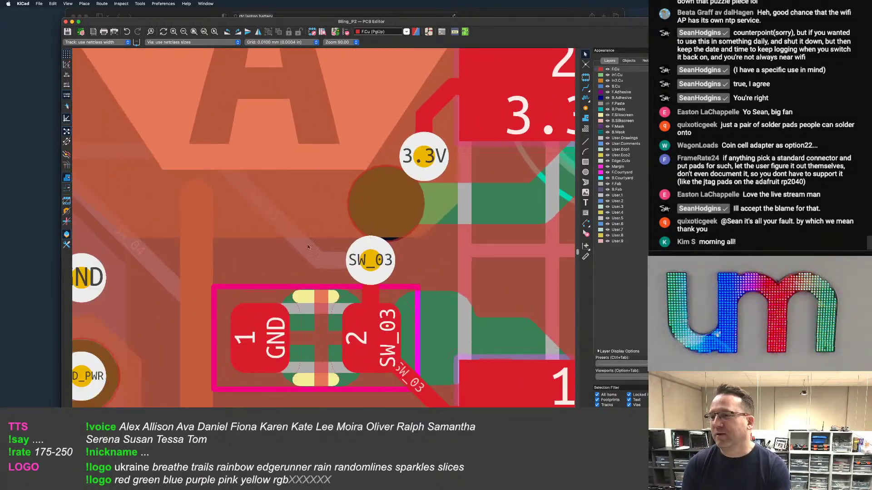
drag(279, 260, 307, 241)
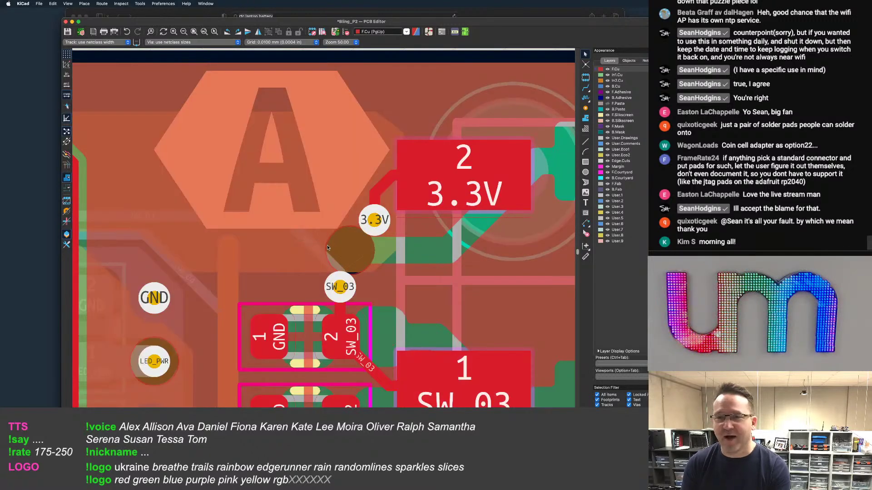
scroll(331, 252, down, 1)
middle_drag(344, 245, 302, 225)
scroll(311, 239, down, 2)
scroll(302, 224, up, 2)
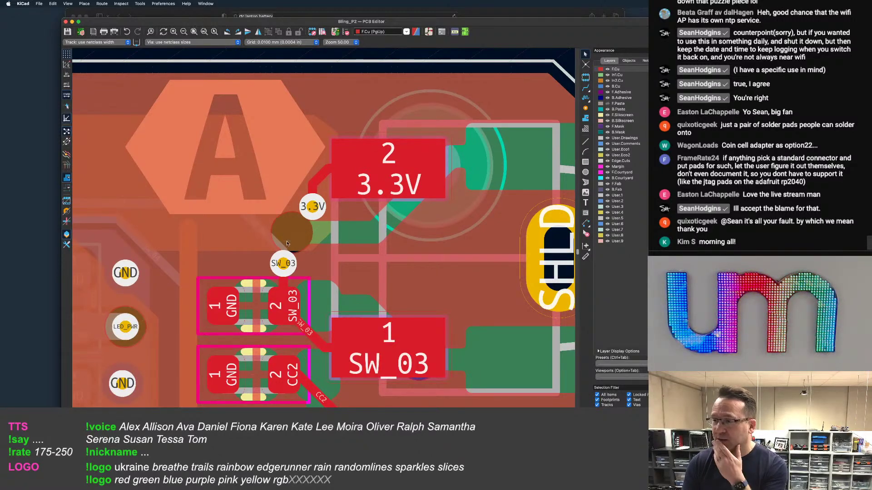
scroll(330, 250, down, 1)
middle_drag(330, 250, 317, 256)
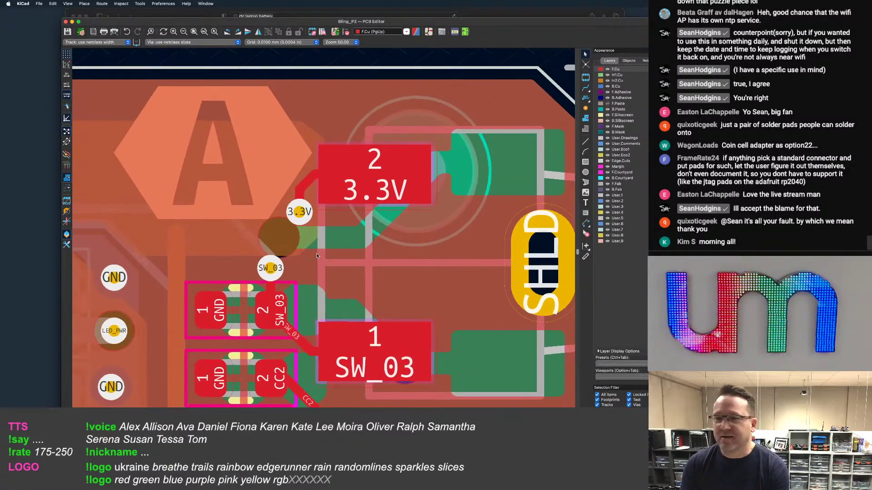
Refill all copper zones on the board
scroll(312, 253, down, 1)
key(b)
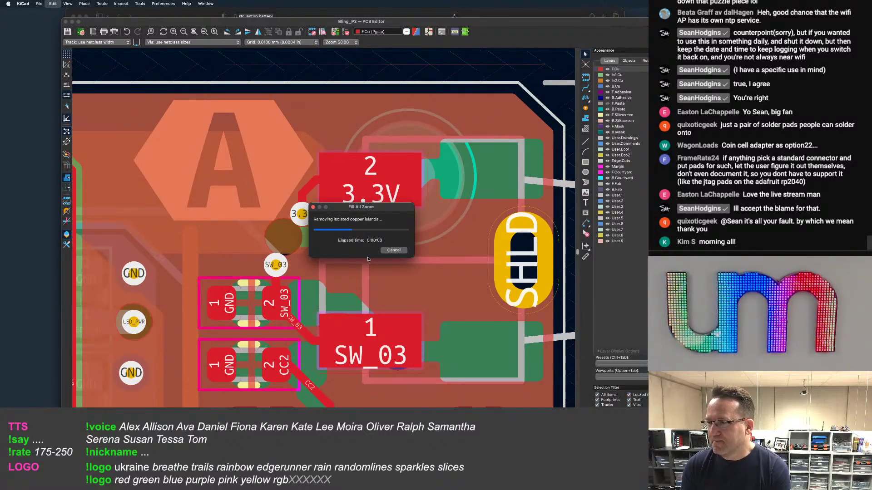
scroll(368, 260, down, 1)
scroll(368, 260, down, 3)
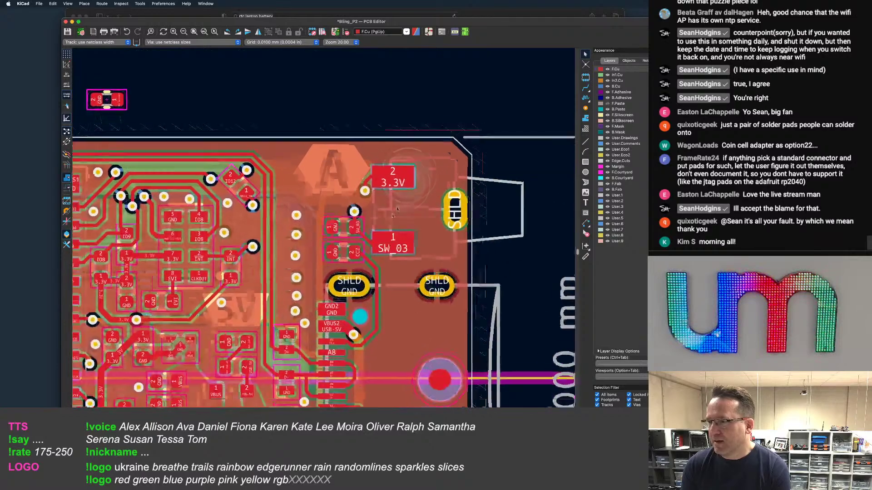
Move the back-side fiducial beside the SW_05 button horizontally toward the button's pad 1
scroll(379, 235, down, 4)
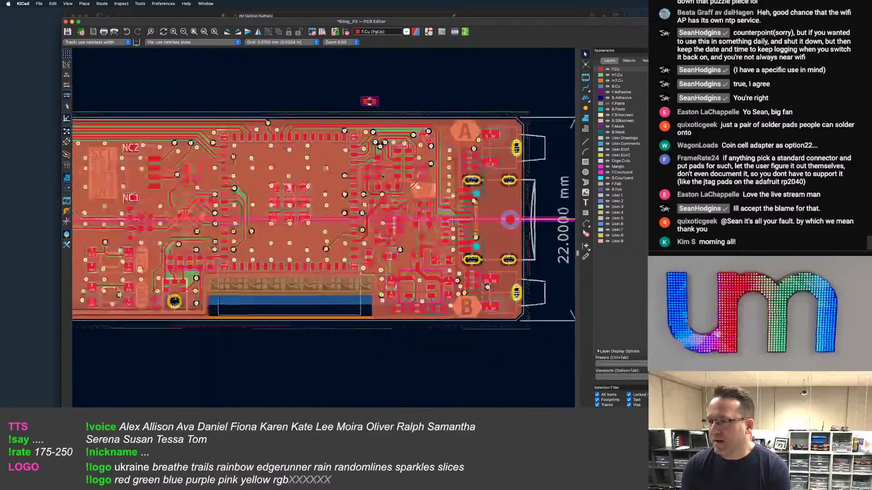
scroll(364, 190, up, 2)
middle_drag(364, 190, 582, 190)
scroll(298, 179, up, 2)
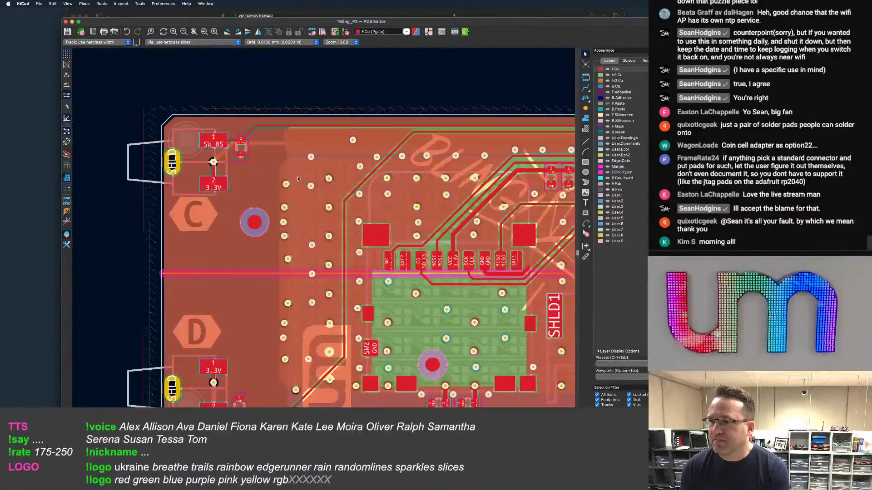
scroll(274, 202, up, 2)
middle_drag(144, 116, 248, 196)
scroll(249, 196, up, 2)
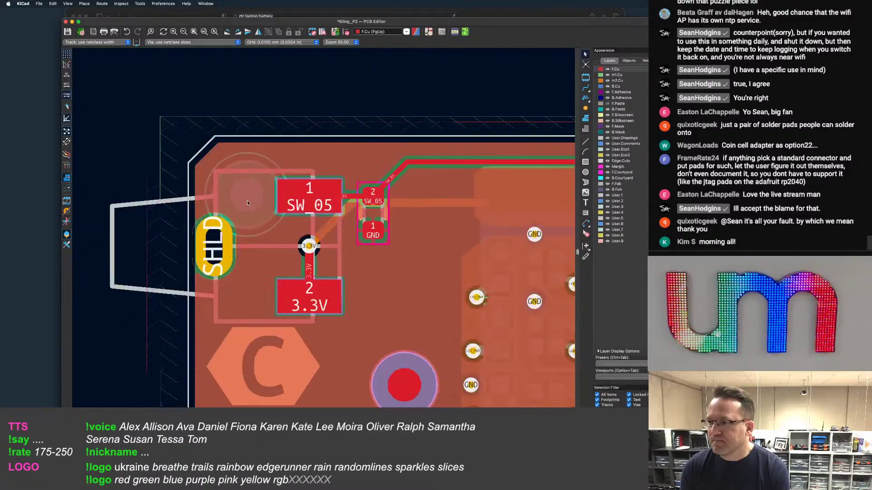
click(248, 201)
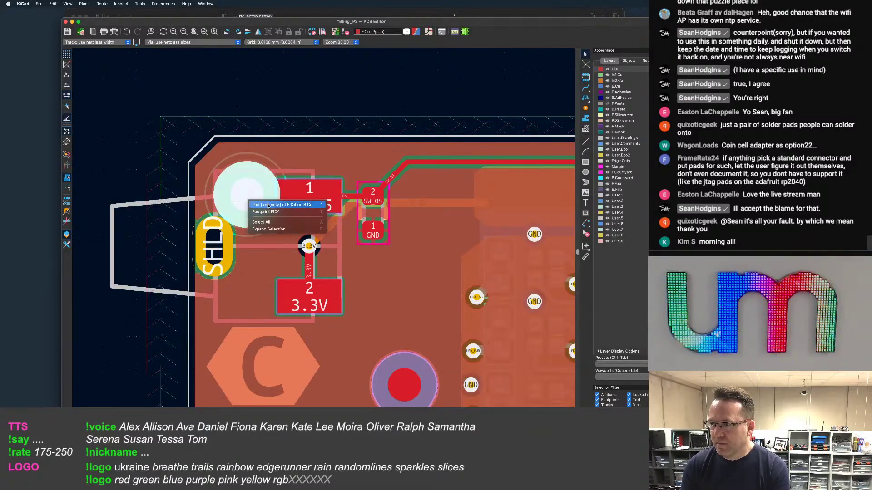
click(268, 212)
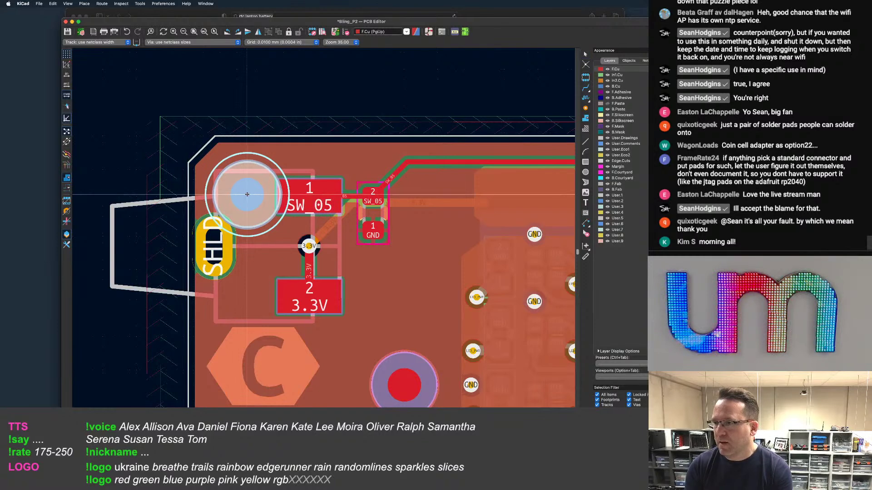
drag(250, 194, 268, 188)
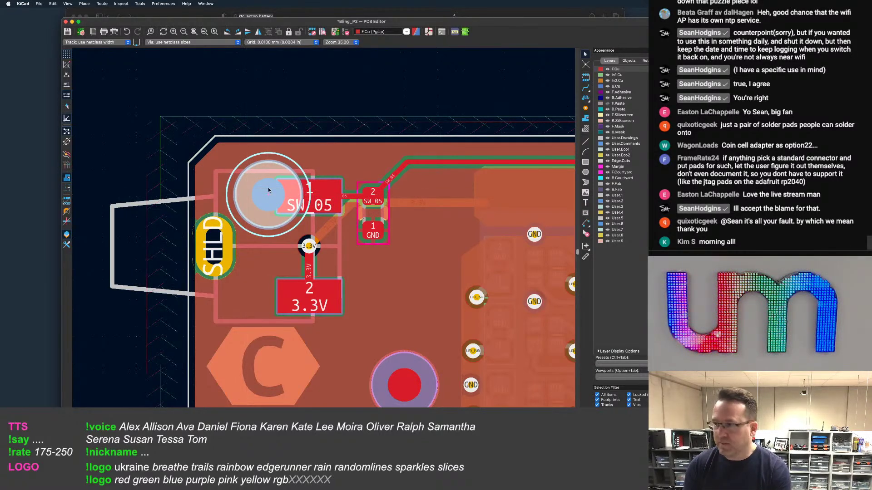
Set the X position of the fiducial beside the SW_05 button to 2.4 mm
double_click(268, 188)
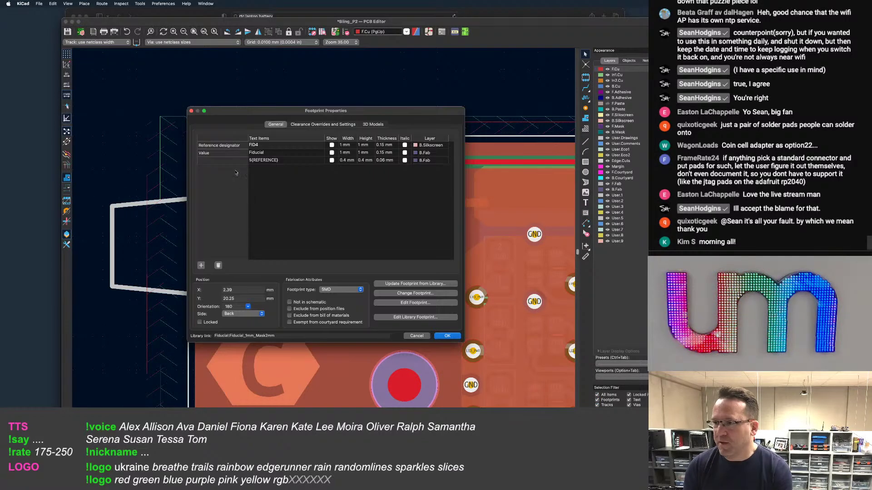
click(235, 290)
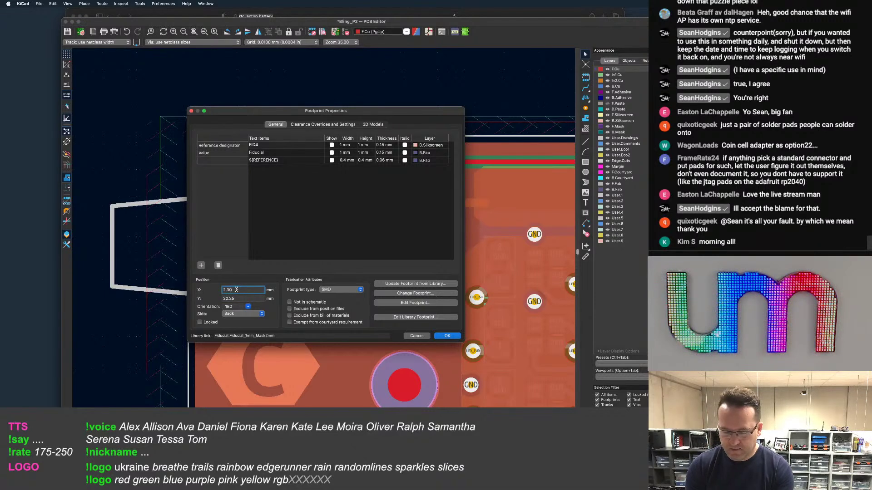
key(Return)
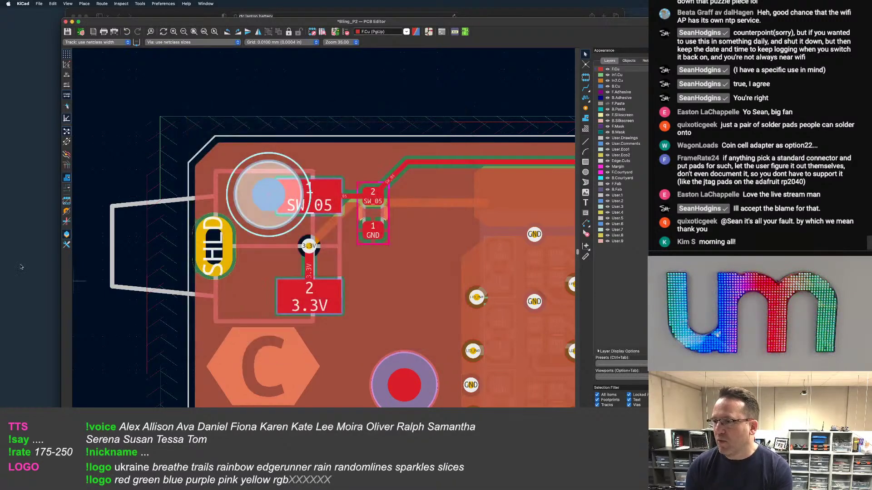
Move the back-side fiducial beside the SW_06 button horizontally toward the button's pad 2
scroll(354, 269, down, 8)
middle_drag(356, 269, 276, 151)
scroll(282, 219, up, 5)
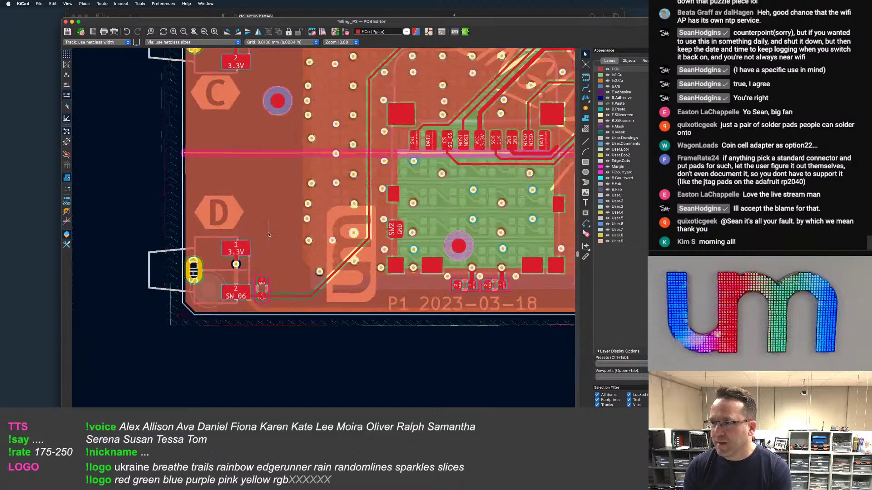
middle_drag(276, 229, 327, 195)
scroll(285, 243, up, 2)
click(254, 289)
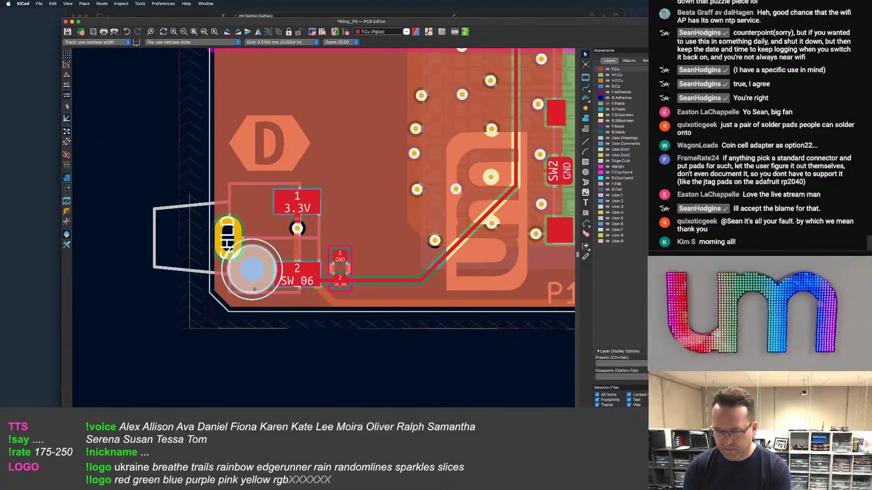
key(m)
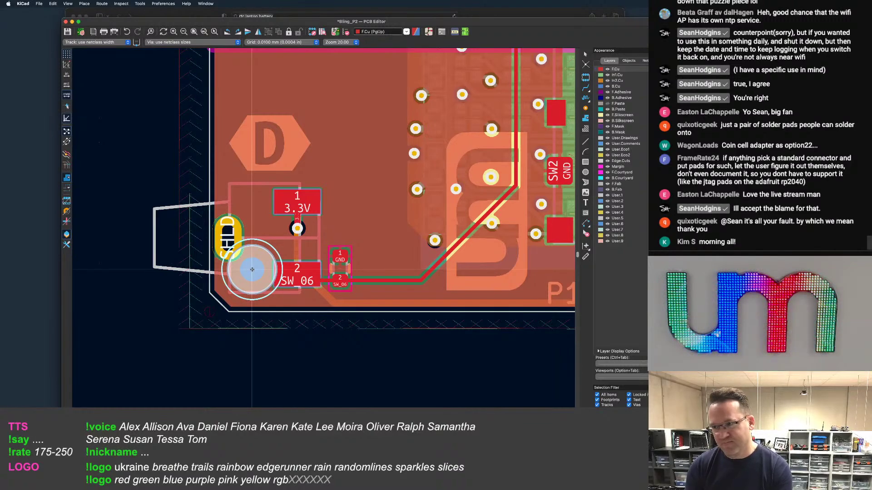
click(273, 269)
scroll(269, 202, down, 5)
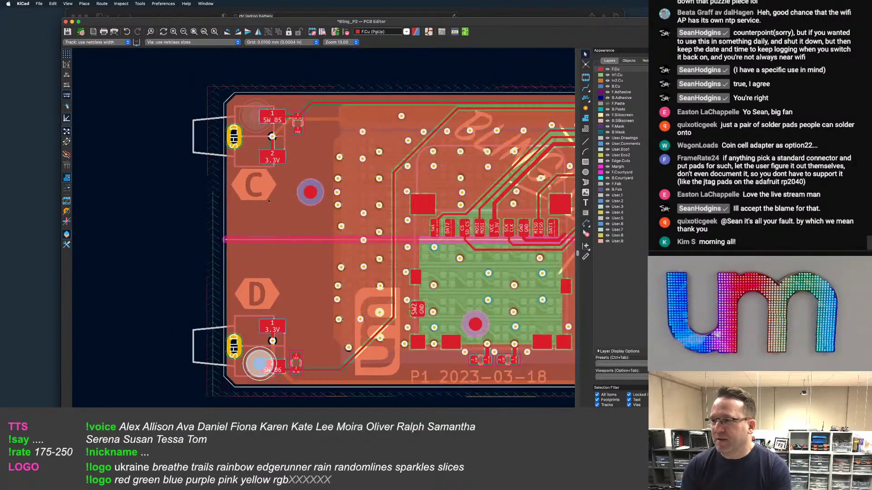
Copy the X position from the properties of the fiducial beside the SW_05 button, leaving the footprint unmodified
scroll(257, 115, up, 10)
double_click(248, 156)
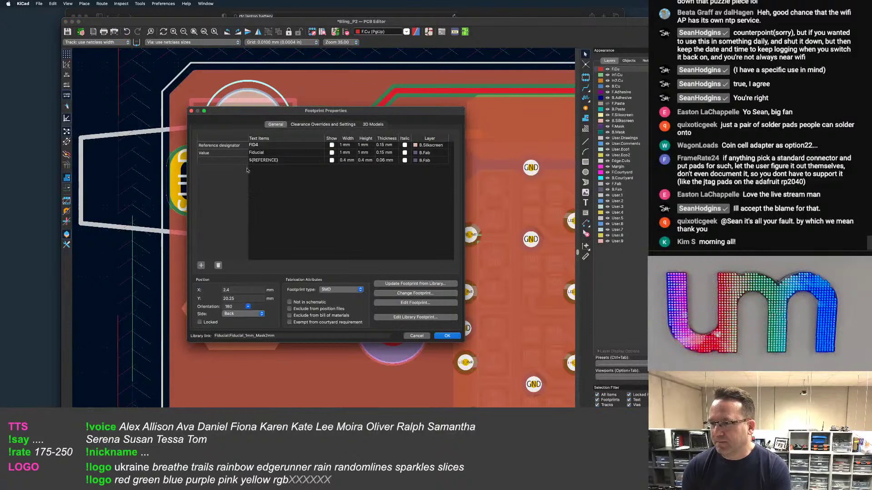
click(232, 290)
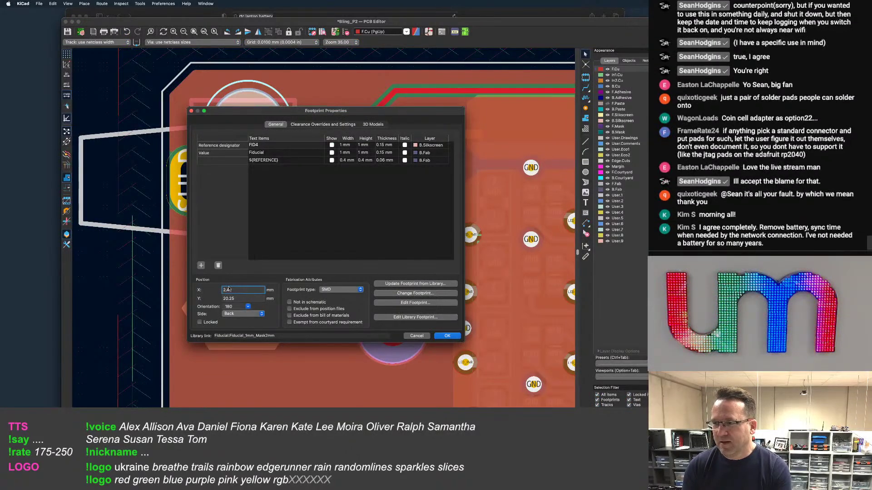
drag(253, 291, 219, 289)
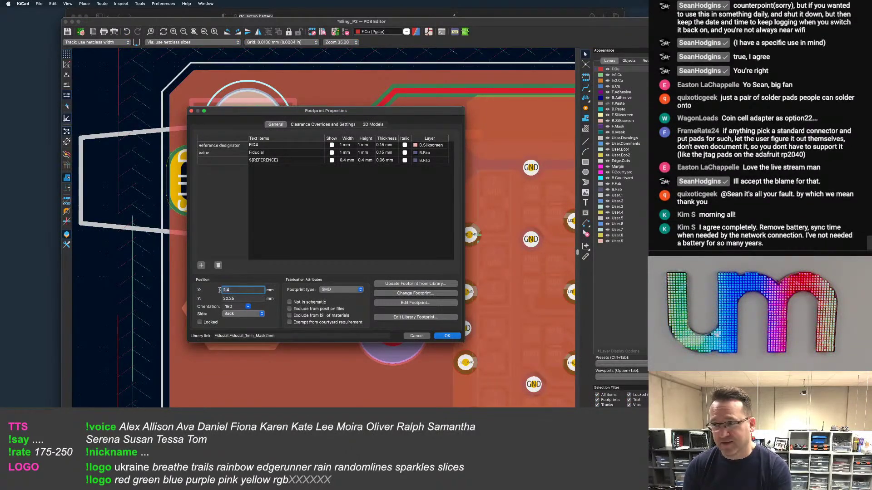
click(416, 336)
scroll(360, 246, down, 10)
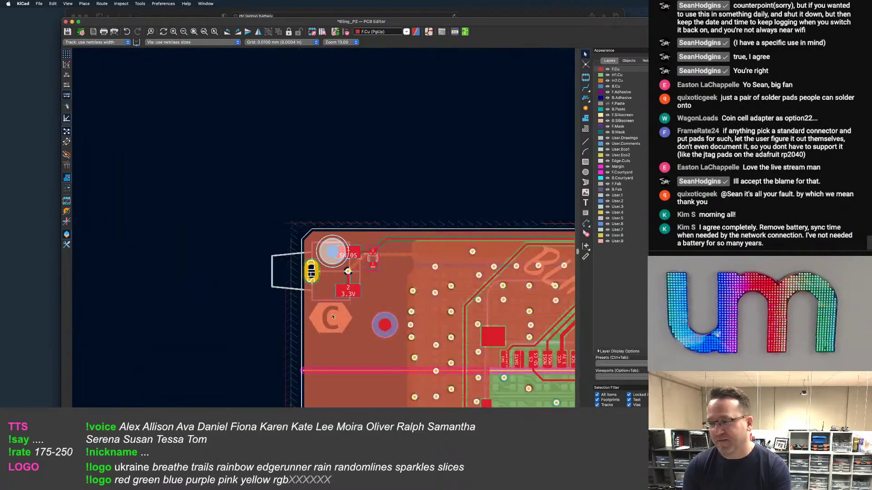
Set the X position of the back-side fiducial beside the SW_06 button to 2.4 mm, matching the one at SW_05, and save the board
scroll(360, 246, up, 5)
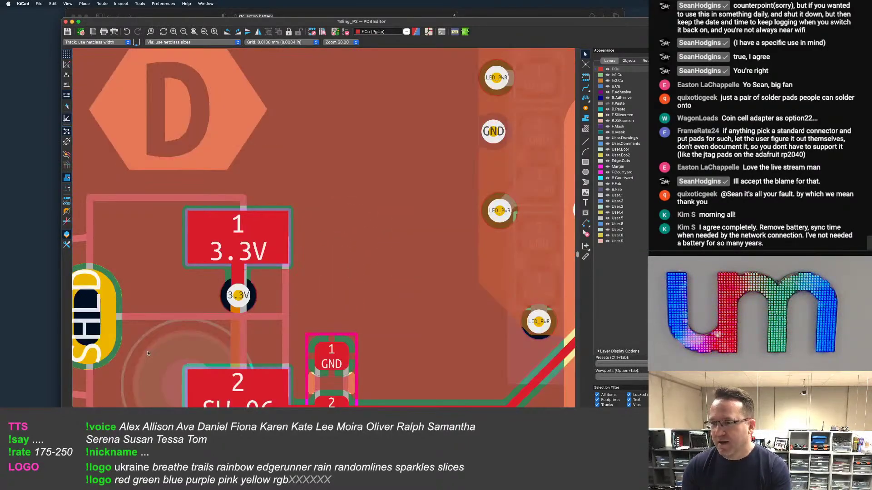
double_click(162, 344)
drag(237, 291, 208, 286)
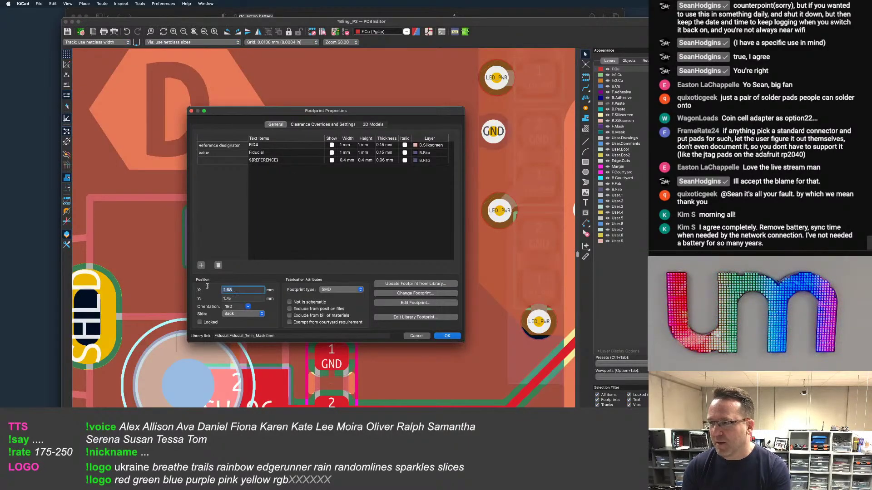
click(447, 336)
scroll(383, 235, down, 4)
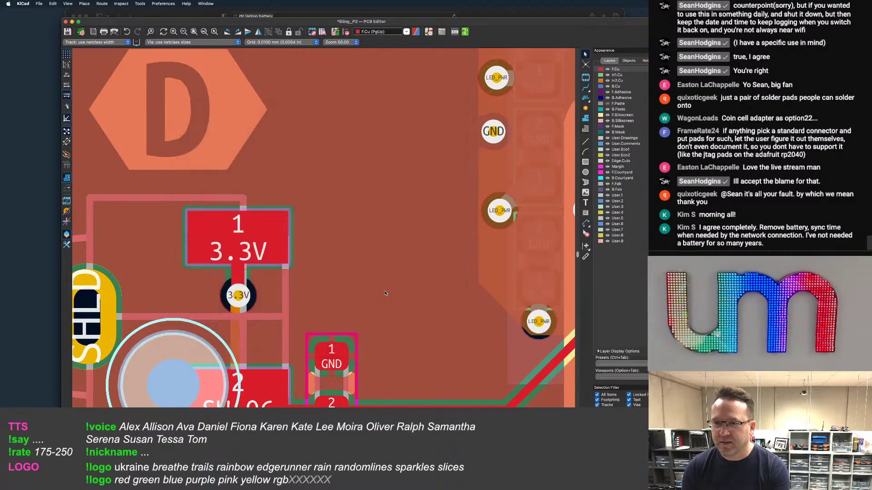
scroll(383, 236, up, 3)
scroll(383, 236, down, 2)
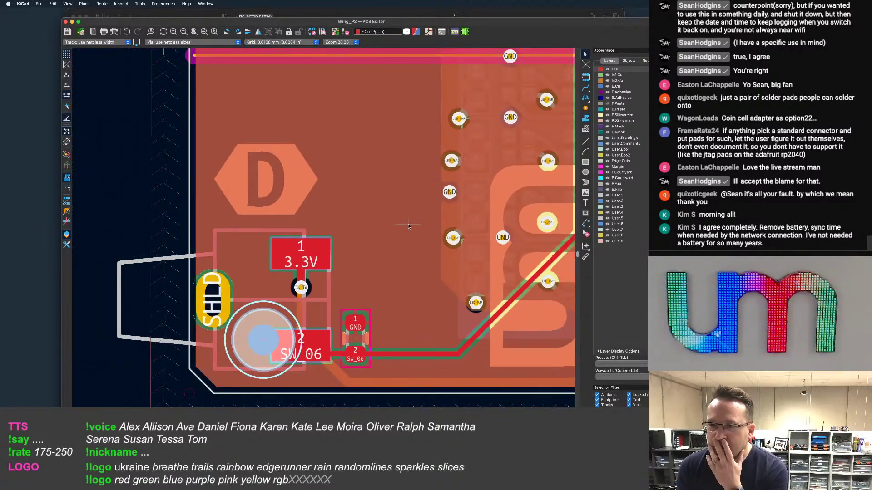
Examine the SW_06 track and the LED_PWR and GND vias around the silkscreen logo near the D marker
scroll(360, 247, down, 2)
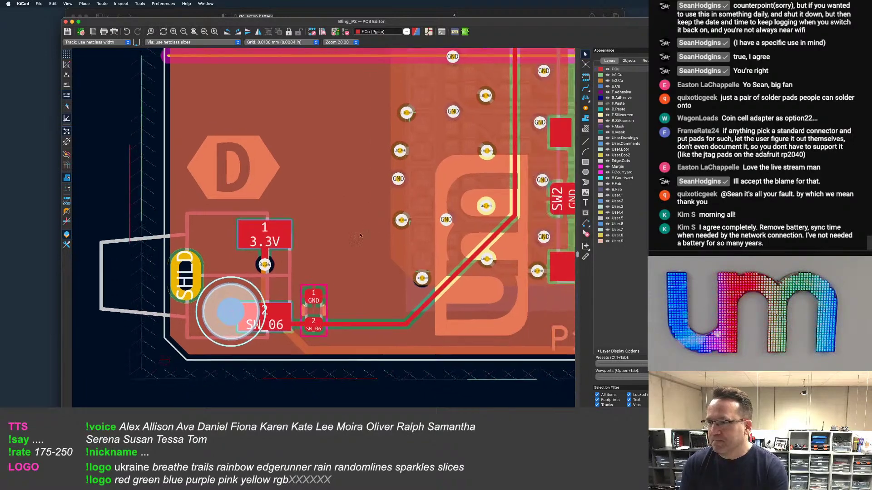
scroll(360, 246, up, 1)
scroll(360, 247, down, 3)
scroll(338, 238, up, 1)
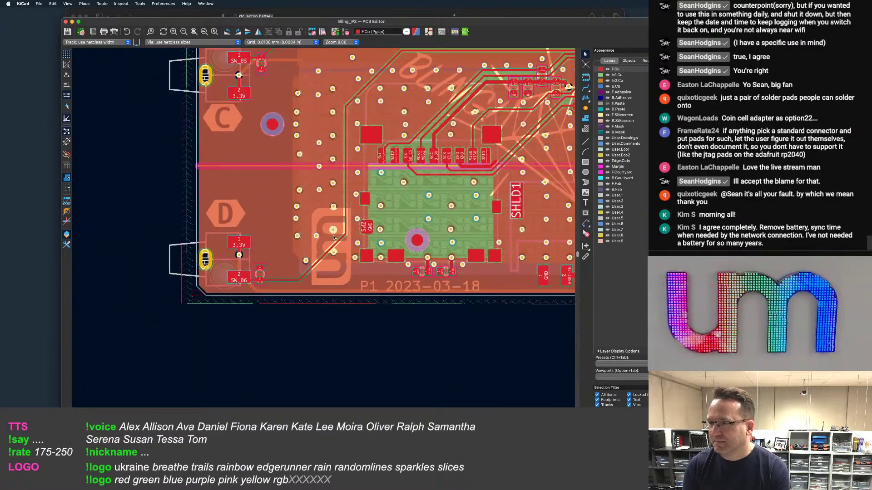
scroll(339, 238, down, 1)
scroll(336, 241, up, 5)
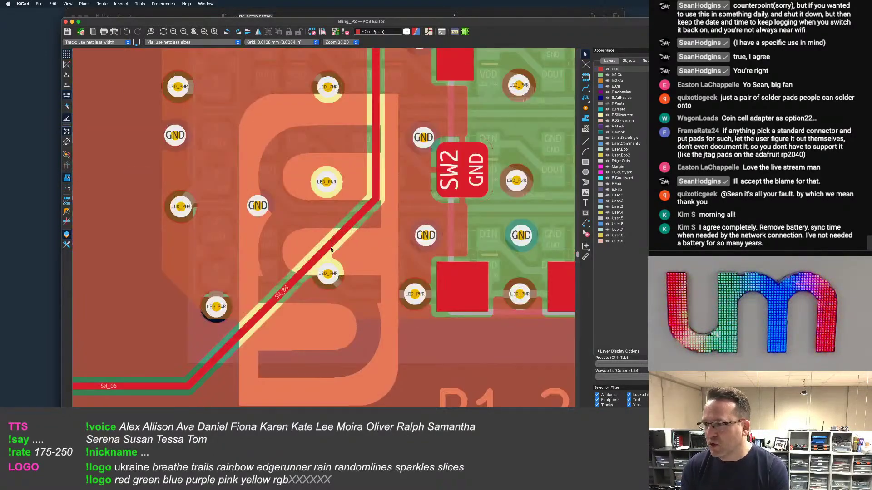
scroll(331, 249, down, 4)
middle_drag(331, 249, 235, 242)
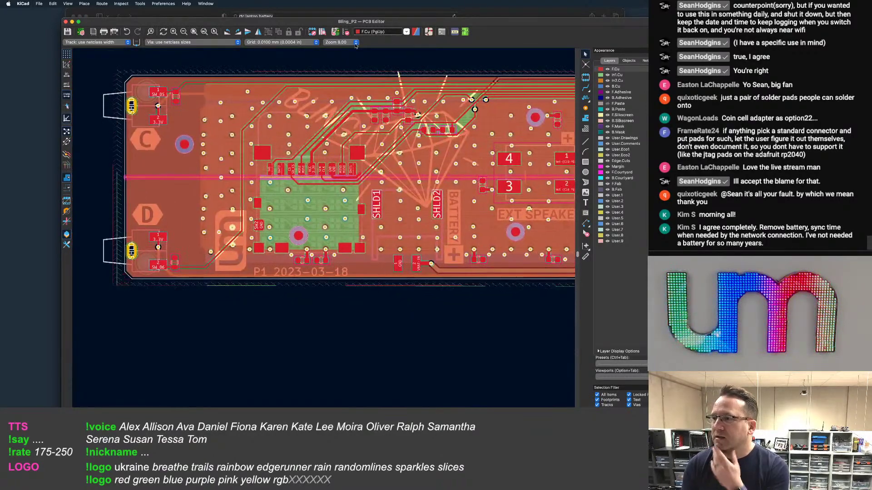
Open the design rules checker and close it without running a check
click(345, 32)
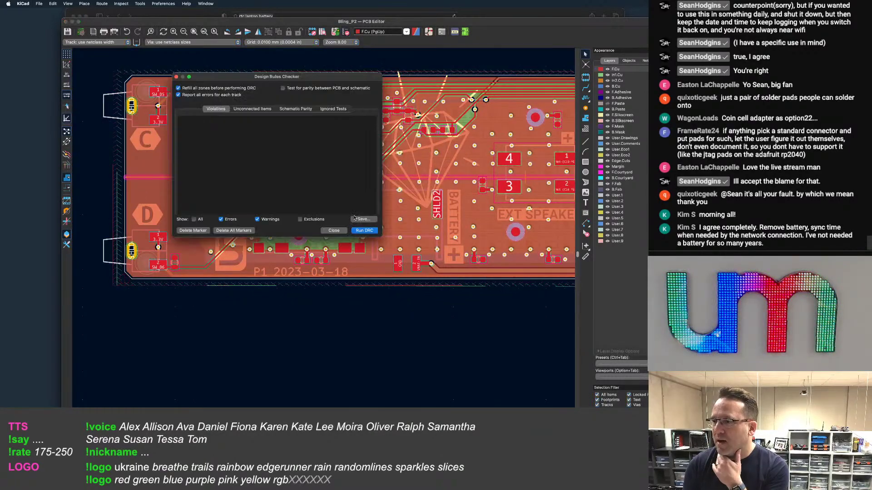
click(336, 231)
Examine the routing and vias around the 8-pin chip near the A marker and the component placed outside the board edge
scroll(345, 213, right, 10)
scroll(345, 214, up, 3)
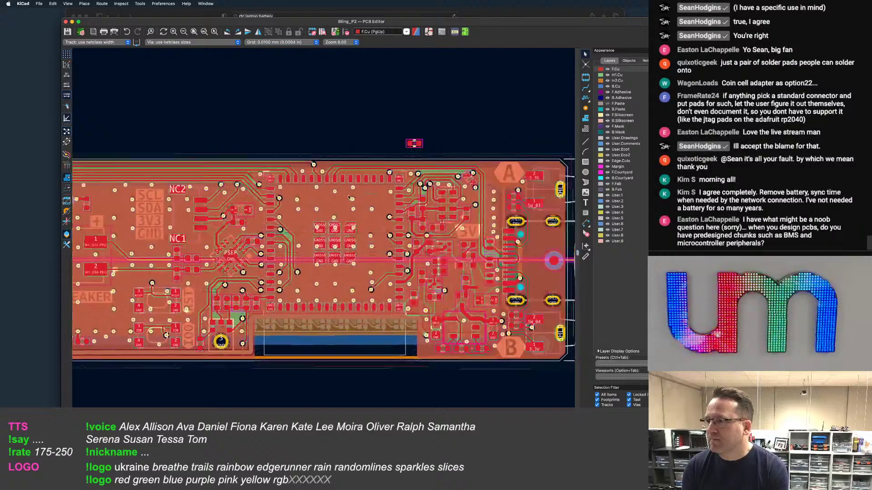
scroll(350, 198, up, 2)
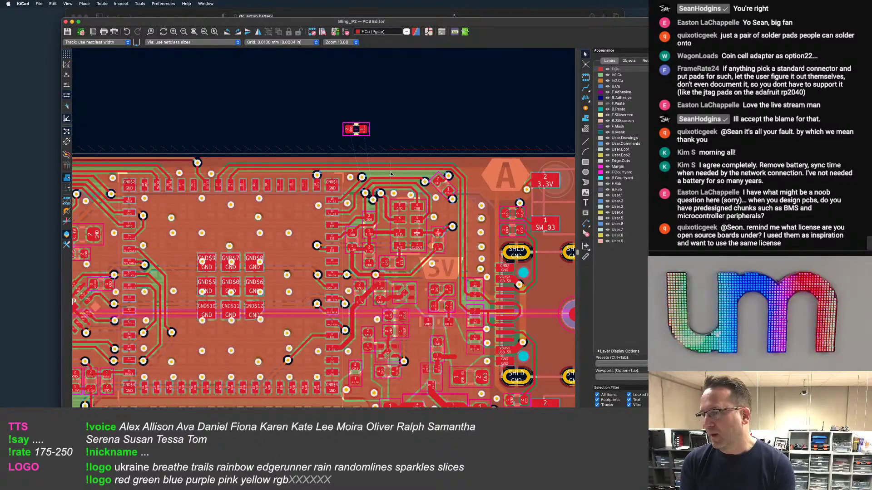
scroll(391, 174, down, 5)
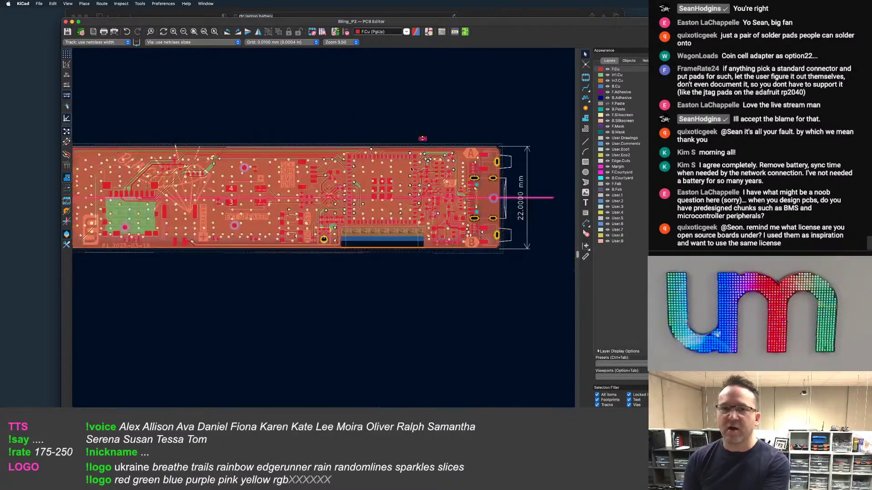
mouse_move(411, 169)
middle_down()
mouse_move(454, 183)
mouse_move(421, 183)
middle_up()
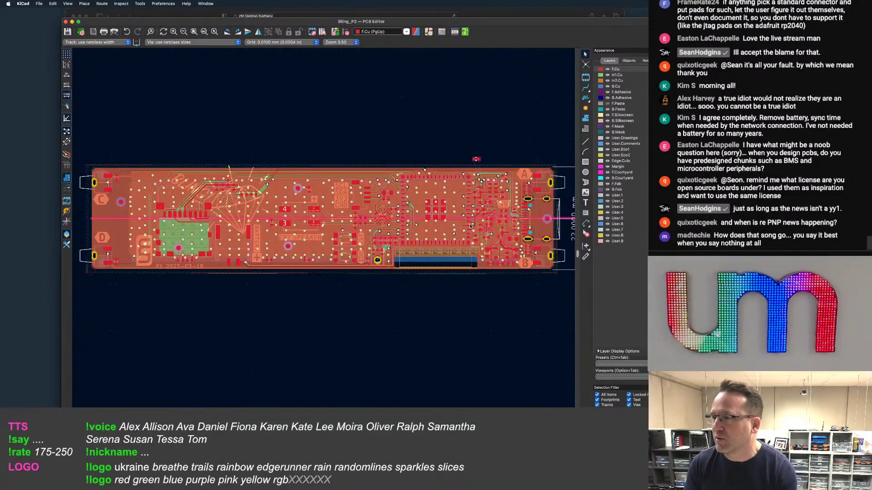
scroll(443, 197, up, 2)
scroll(379, 145, up, 2)
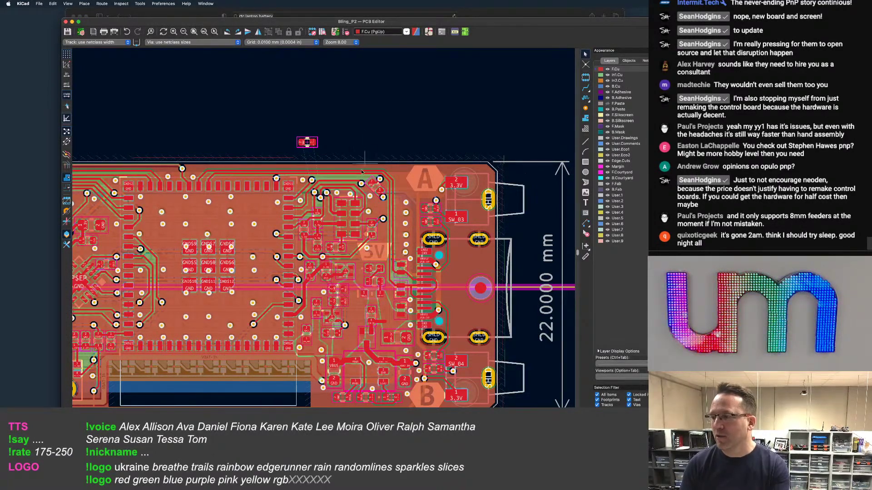
scroll(359, 177, down, 2)
scroll(395, 167, up, 4)
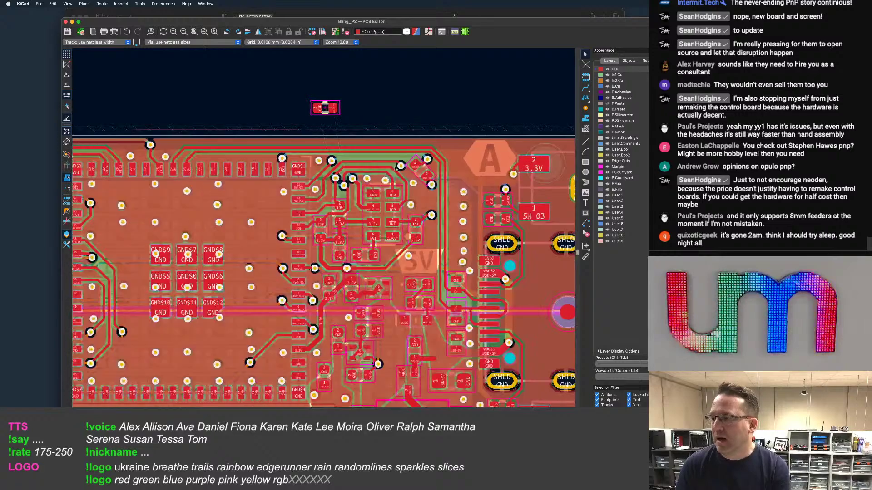
scroll(395, 173, down, 1)
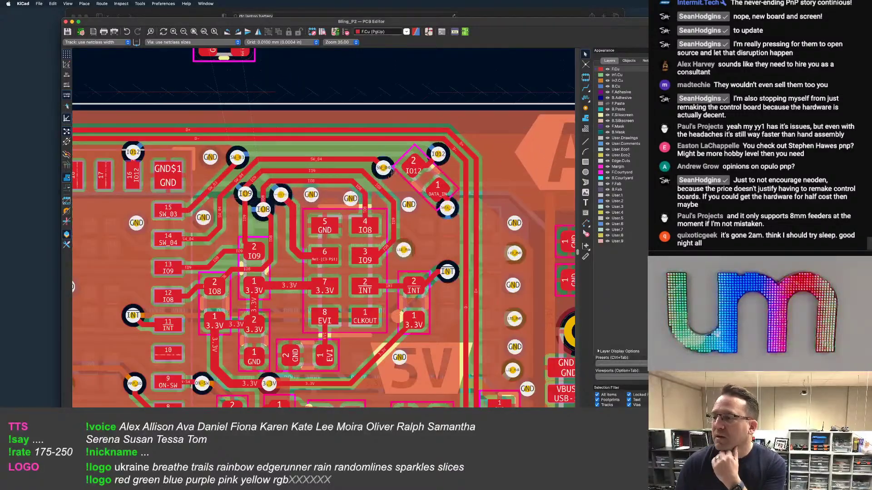
scroll(390, 182, down, 2)
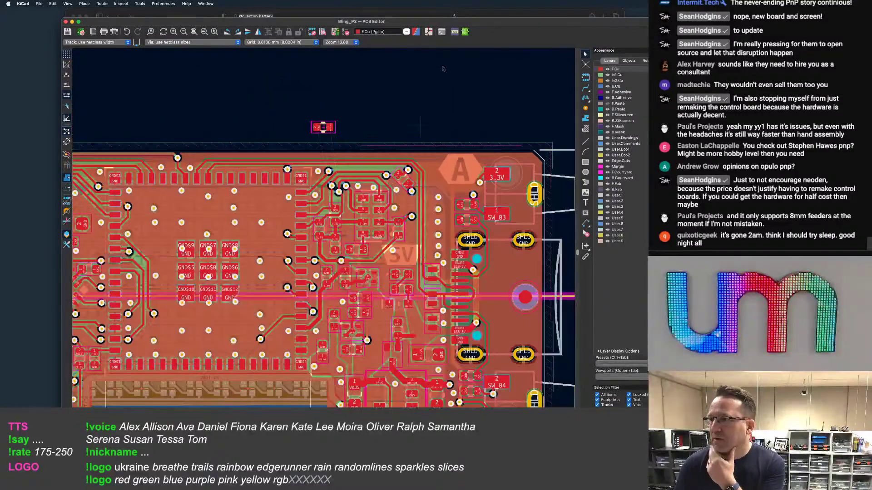
scroll(324, 130, up, 2)
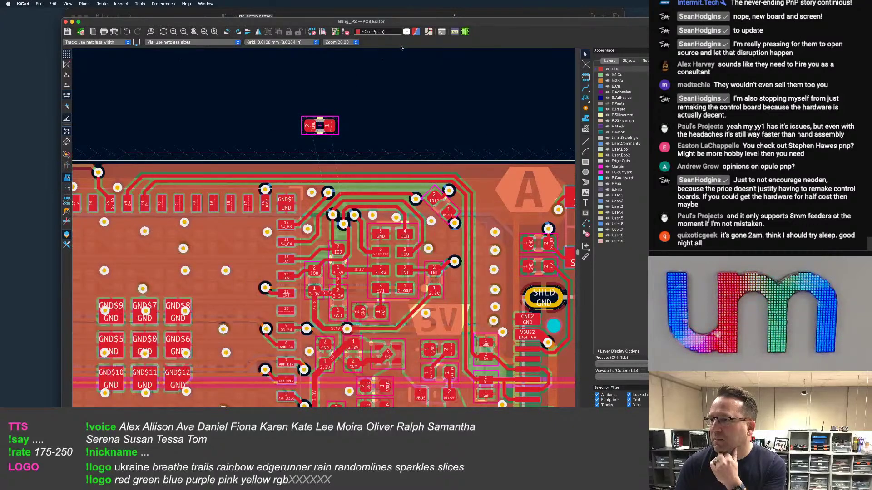
Run the design rules check on the board and locate the SW_03 track reported with an unconnected end
click(345, 31)
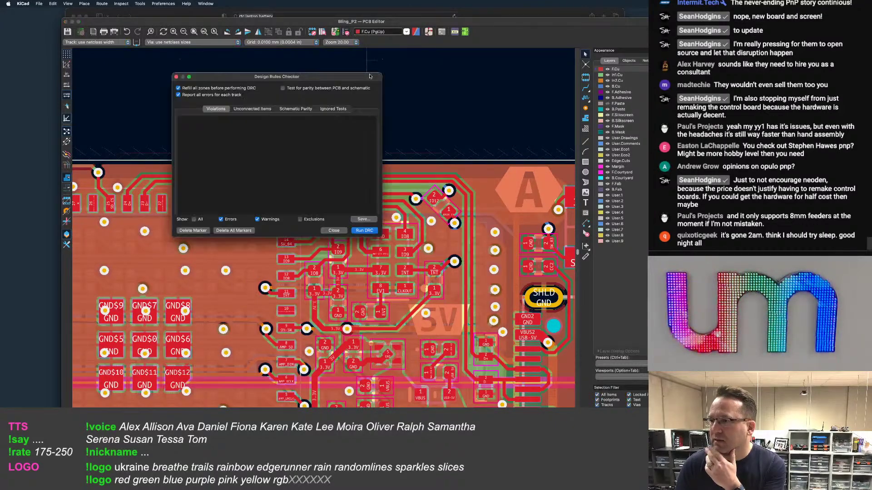
click(364, 230)
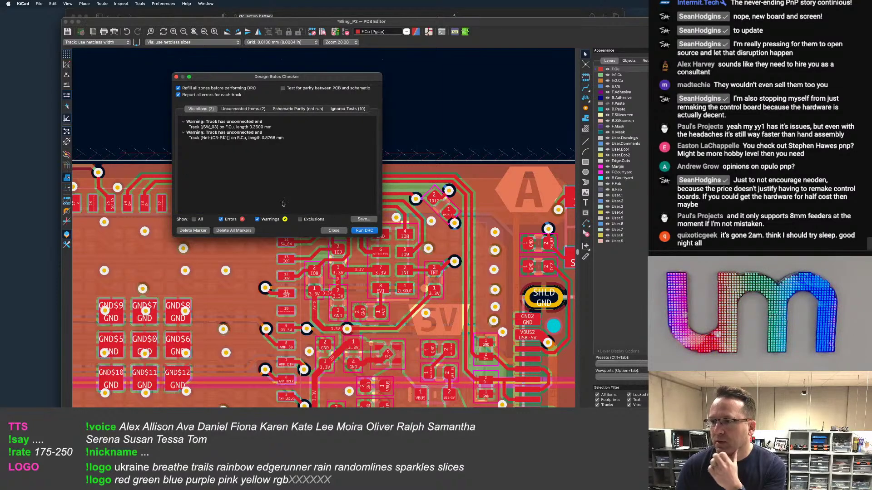
click(241, 128)
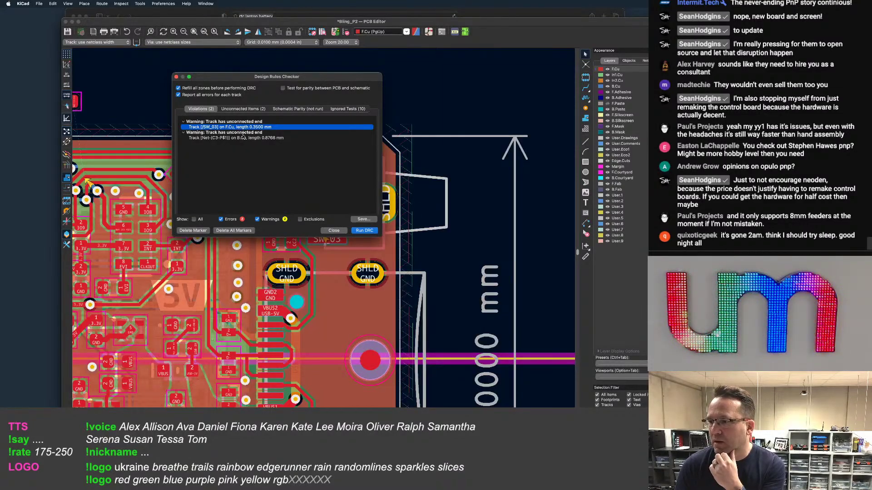
drag(280, 79, 488, 54)
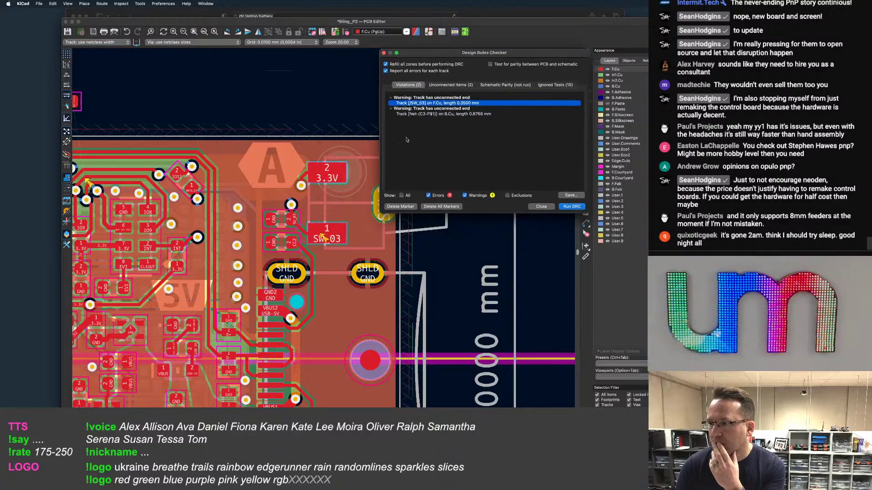
Delete the stray 0.35 mm SW_03 track segment on F.Cu inside pad 1 of footprint SW3
scroll(368, 187, up, 4)
click(247, 309)
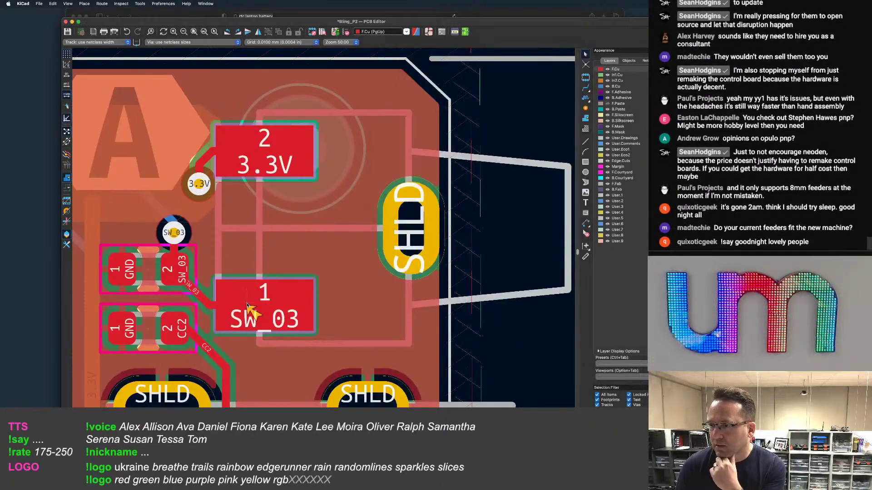
click(248, 309)
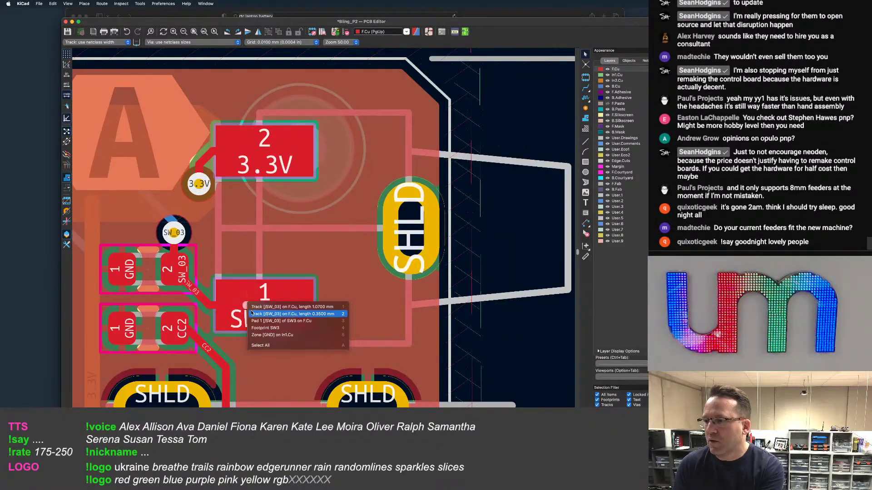
click(251, 313)
scroll(309, 221, down, 3)
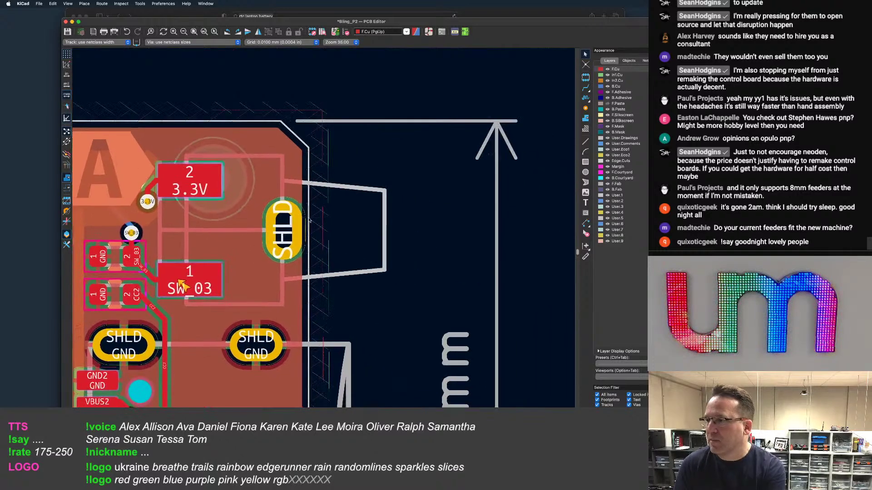
scroll(309, 221, down, 2)
Reopen the design rules results and locate the Net-(C3-P$1) track on B.Cu reported with an unconnected end
click(346, 32)
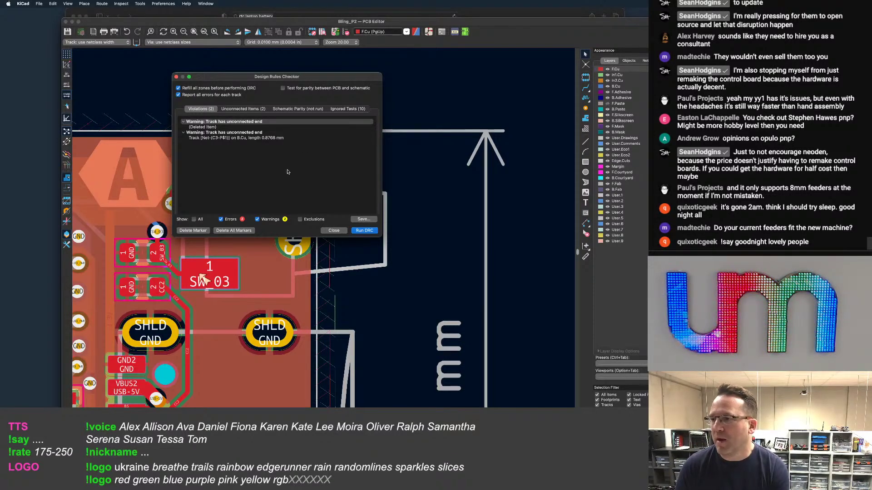
click(246, 138)
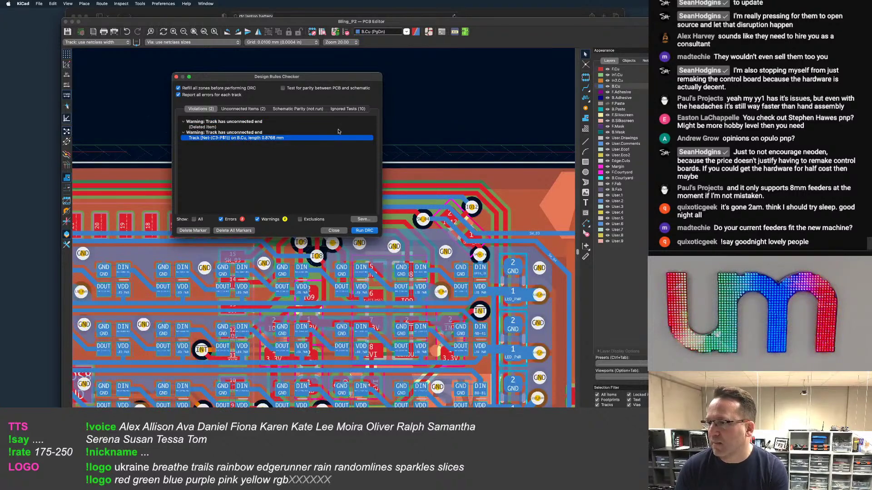
mouse_move(326, 79)
mouse_down()
mouse_move(534, 51)
mouse_move(512, 15)
mouse_up()
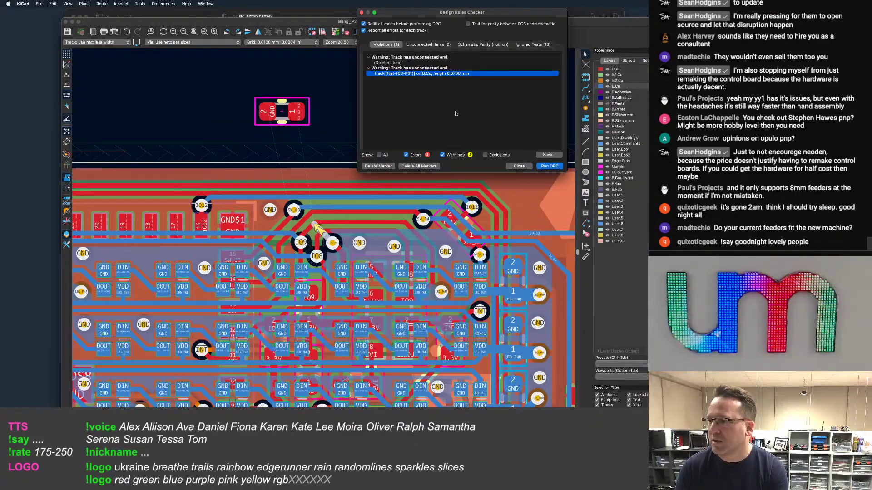
Review the unconnected items for both C3 pads, the GND zone and the B.Cu track, and close the checker
click(437, 44)
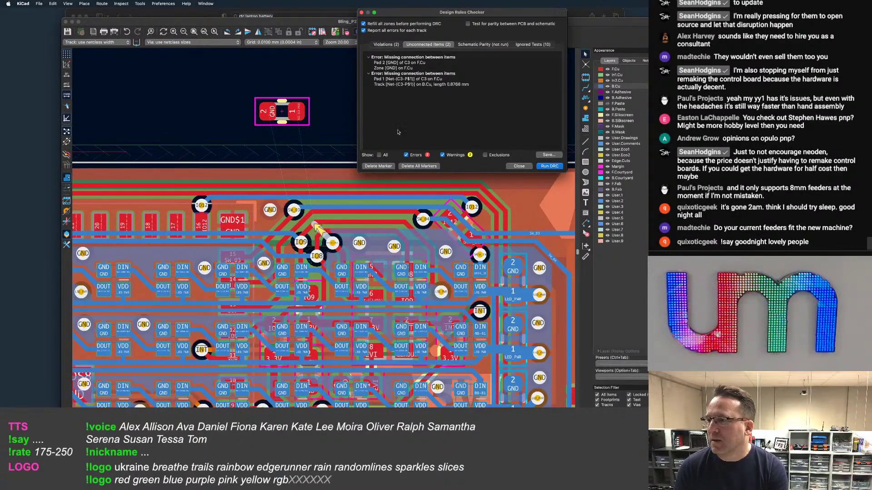
click(411, 64)
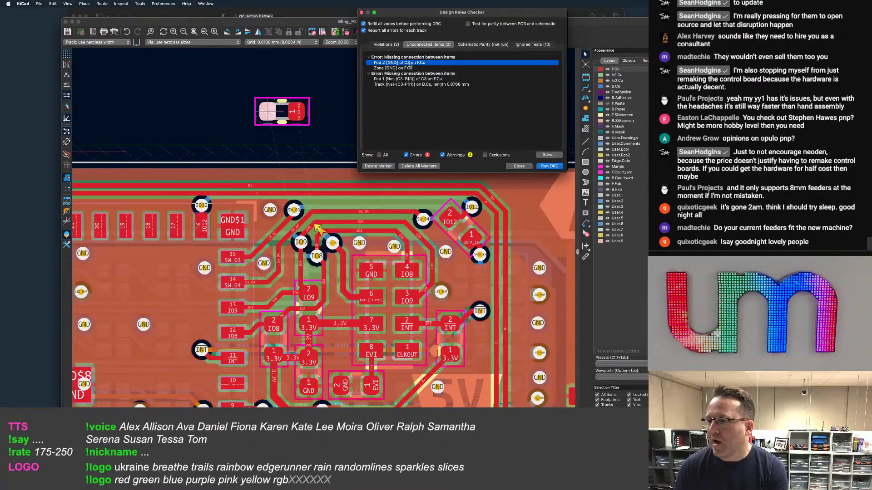
click(411, 68)
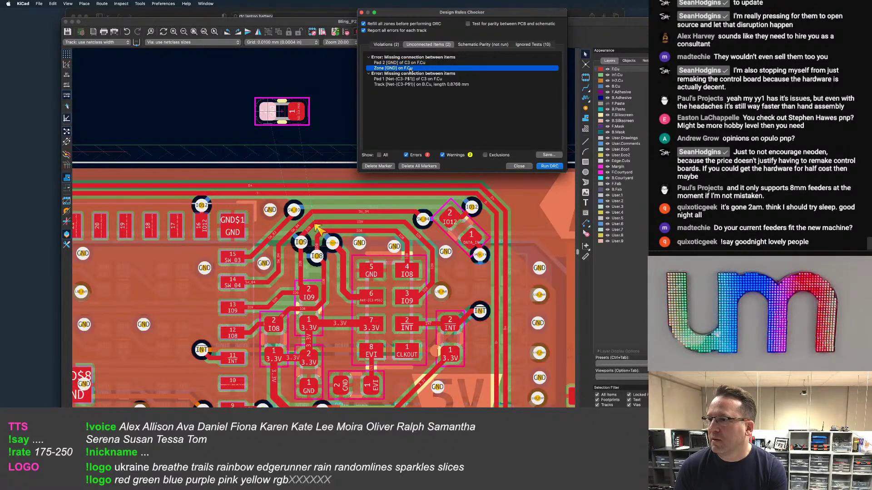
click(407, 79)
click(407, 84)
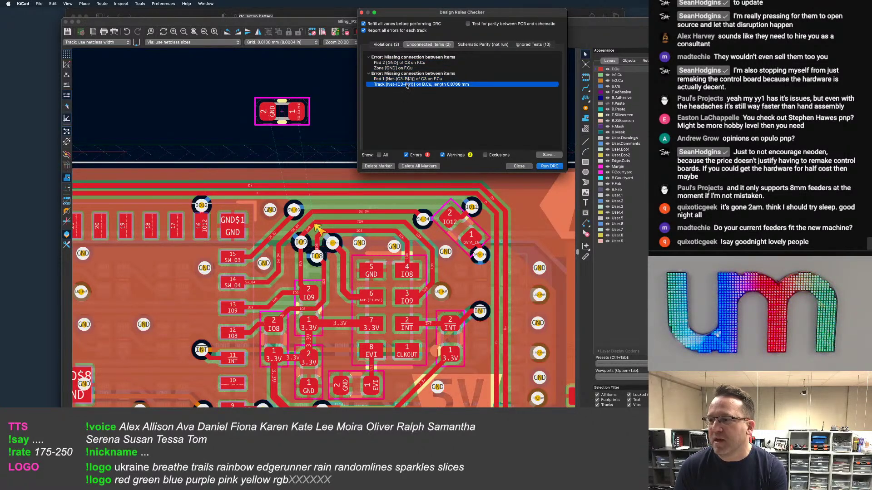
click(411, 79)
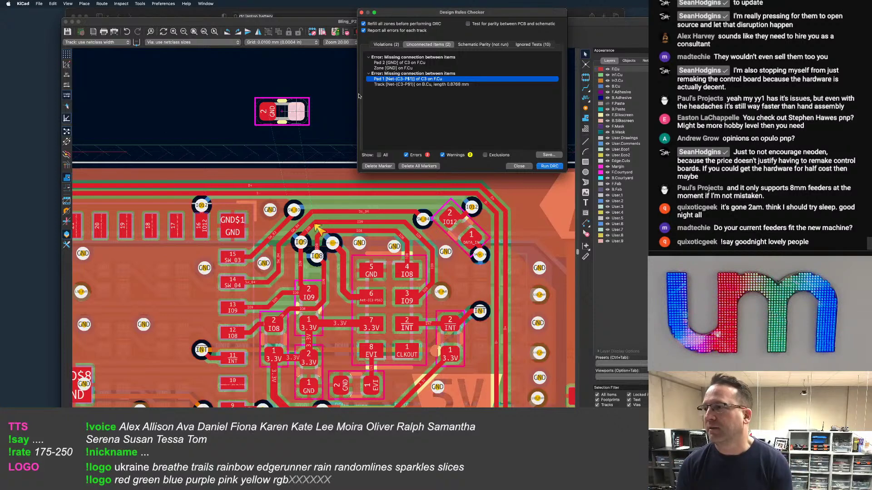
drag(428, 13, 444, 33)
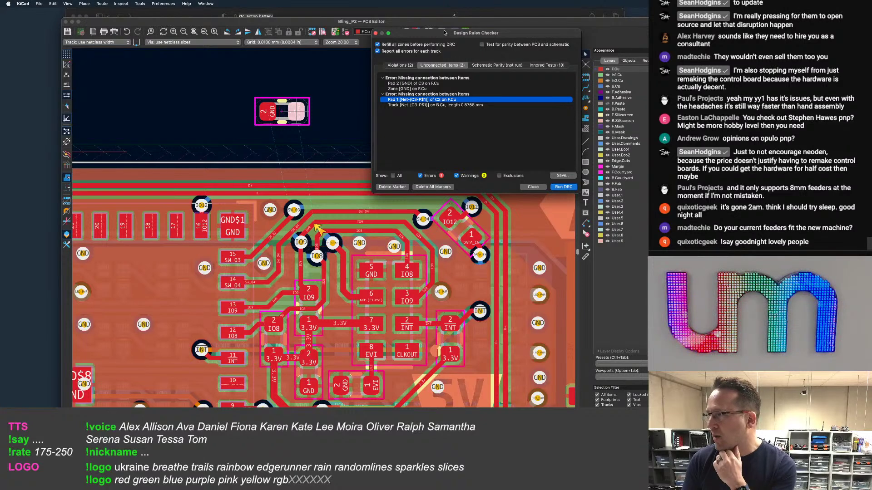
drag(444, 33, 443, 31)
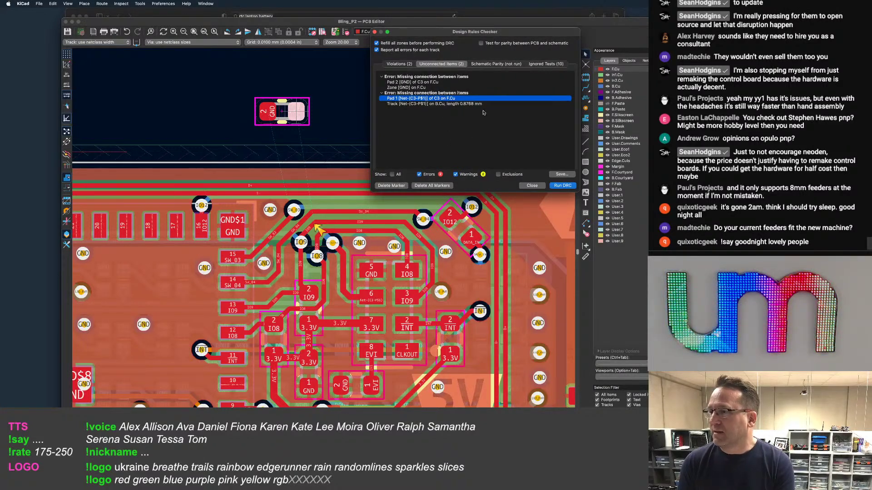
click(421, 105)
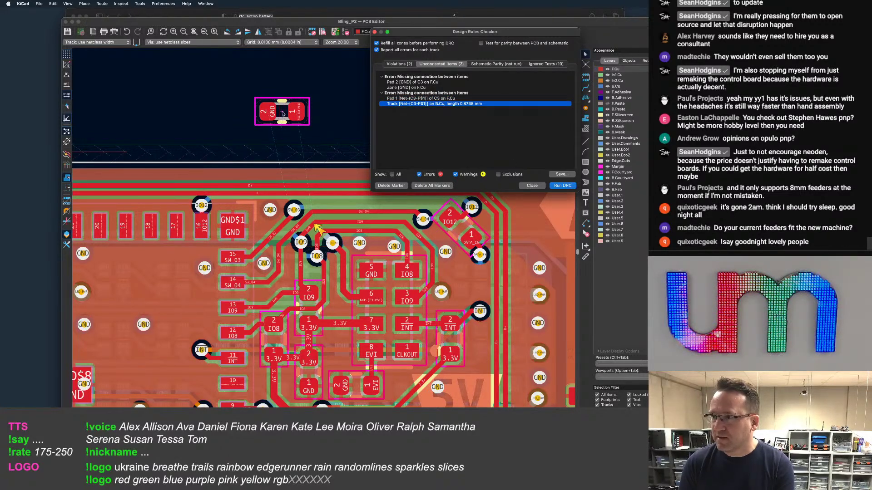
click(532, 186)
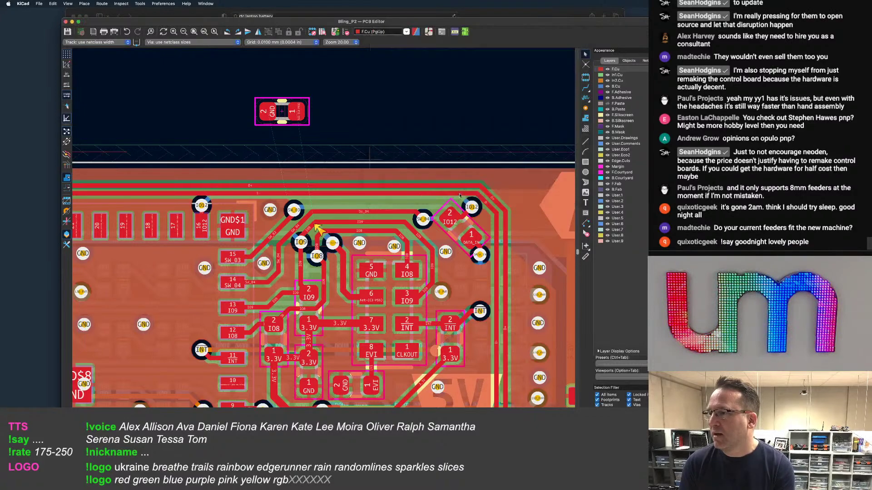
Check how VBACKUP on the RV-3028 clock chip is wired in the SHield_Logger_P1 schematic, and close that schematic
scroll(397, 188, down, 2)
scroll(397, 188, up, 4)
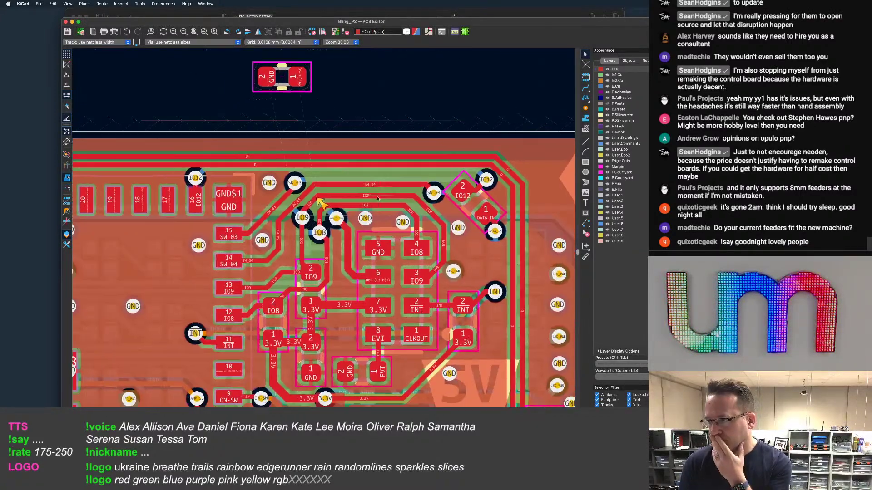
scroll(364, 210, down, 2)
scroll(363, 211, down, 2)
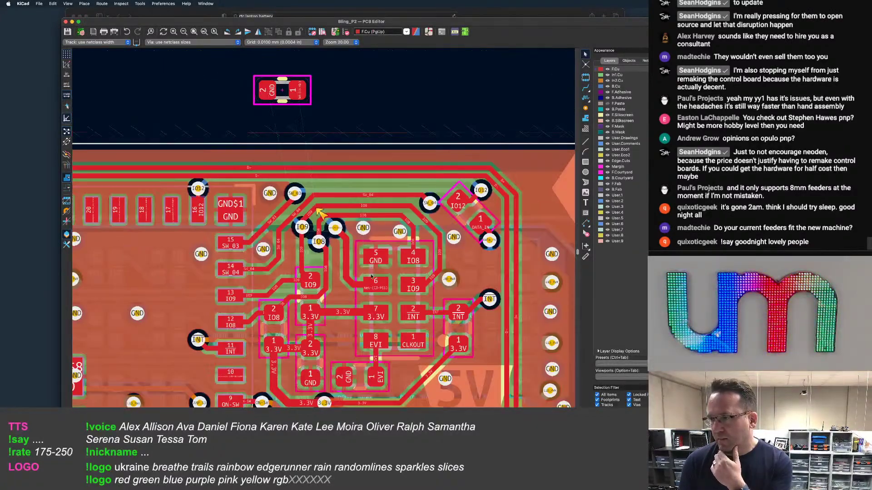
scroll(386, 262, down, 3)
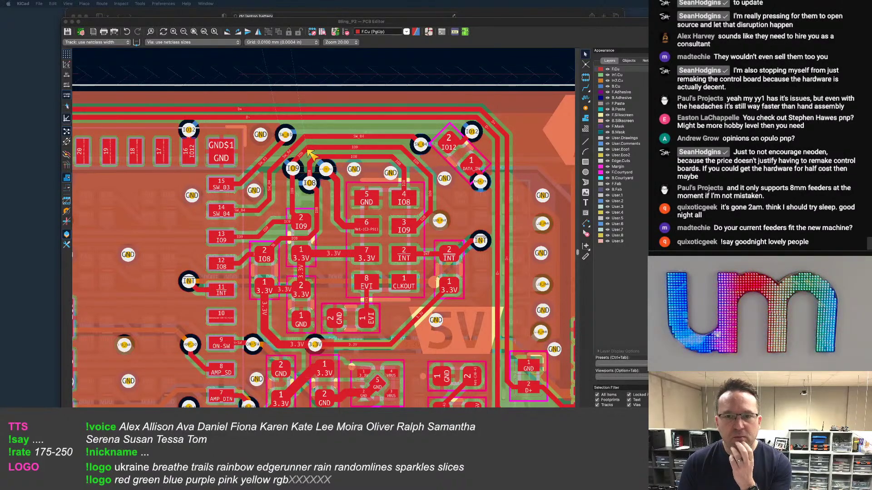
click(455, 32)
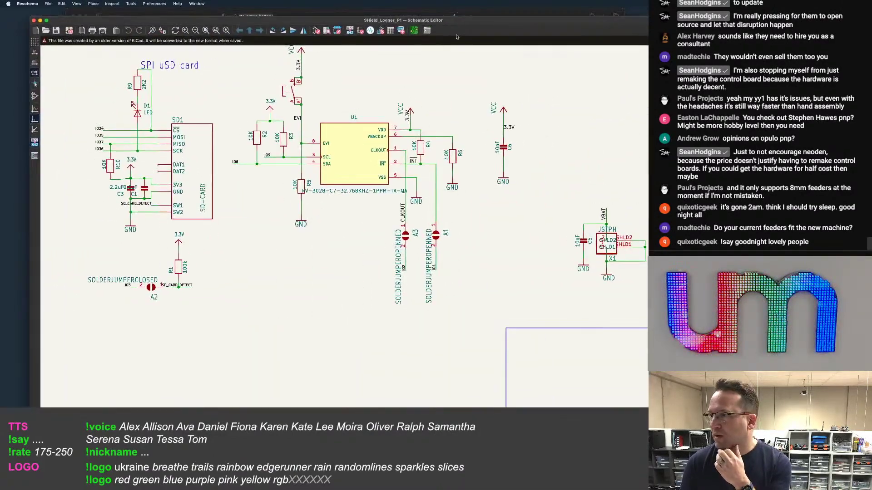
scroll(348, 144, up, 3)
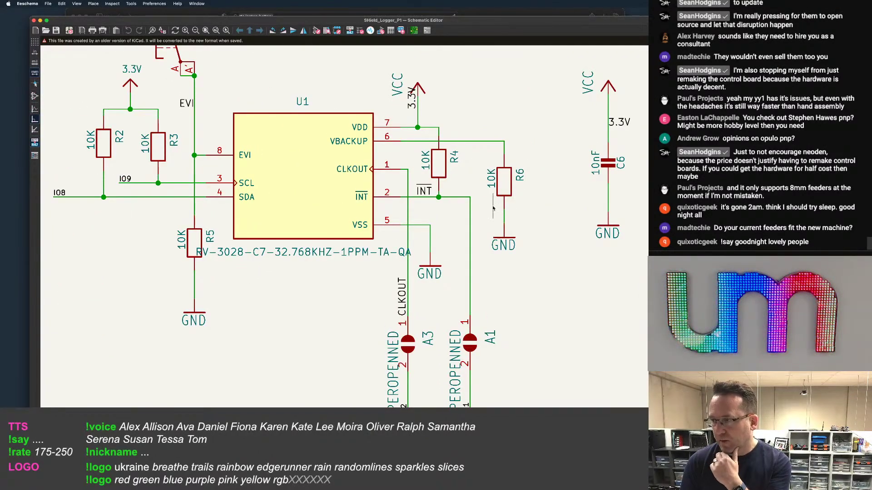
scroll(500, 207, down, 2)
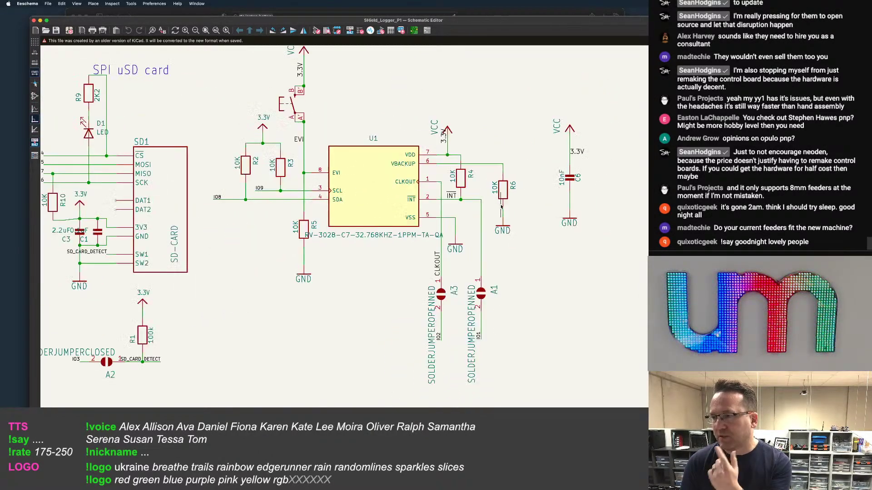
scroll(501, 207, down, 2)
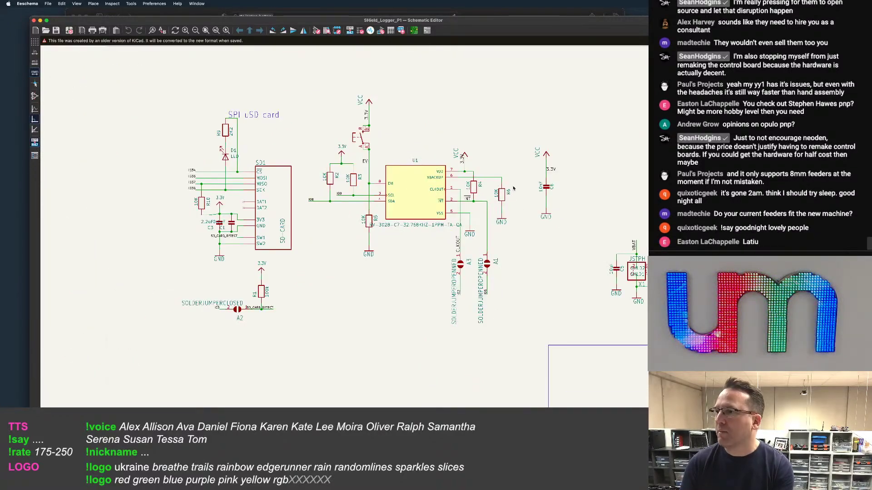
click(34, 21)
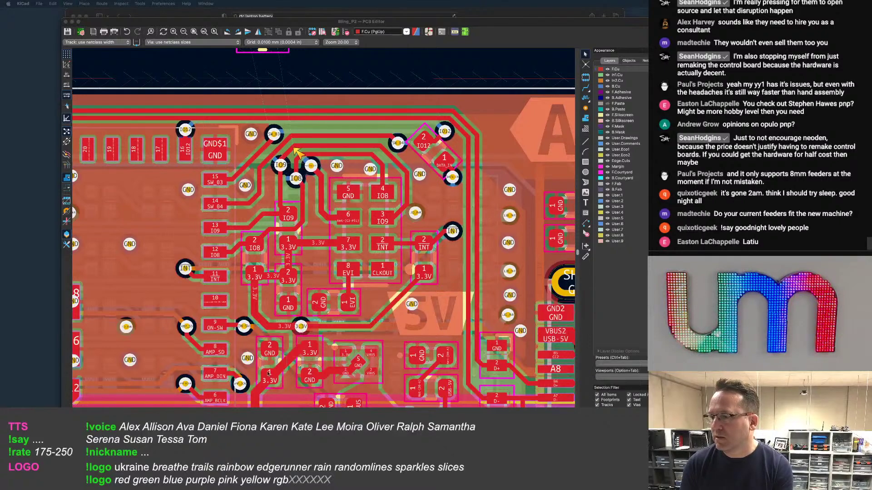
Locate the off-board capacitor C3 in the Bling_P2 schematic and delete it from between VBACKUP and GND
key(super+grave)
scroll(326, 320, down, 5)
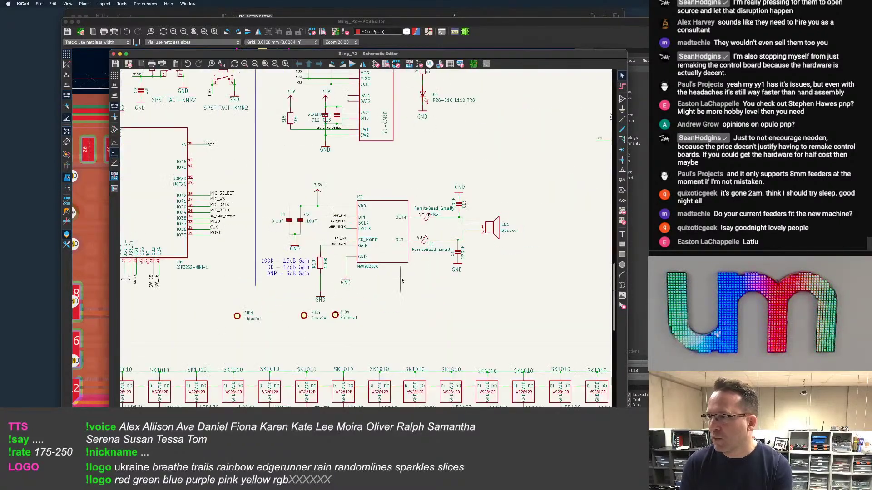
click(257, 21)
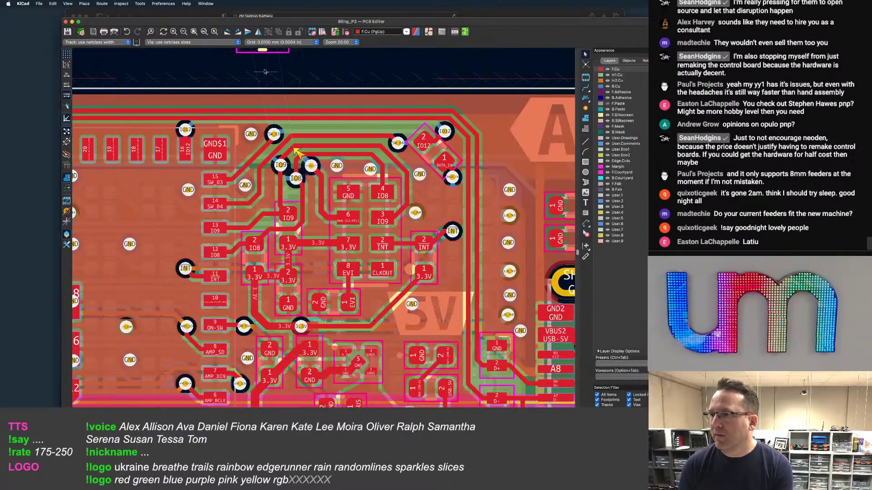
middle_drag(266, 72, 272, 119)
click(265, 89)
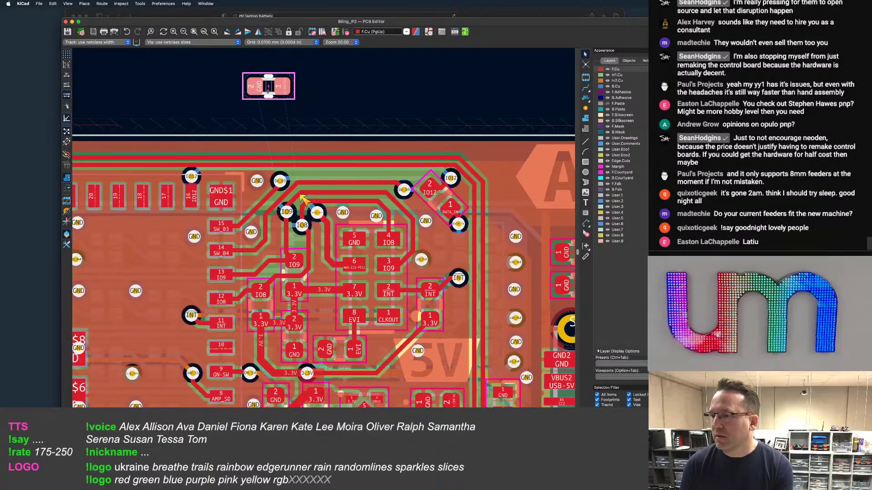
key(super+grave)
scroll(367, 295, up, 3)
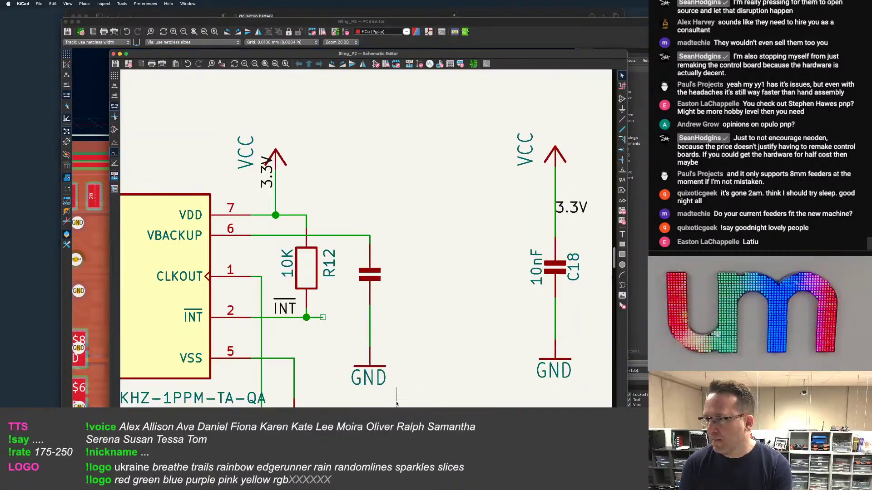
scroll(367, 295, up, 1)
key(Delete)
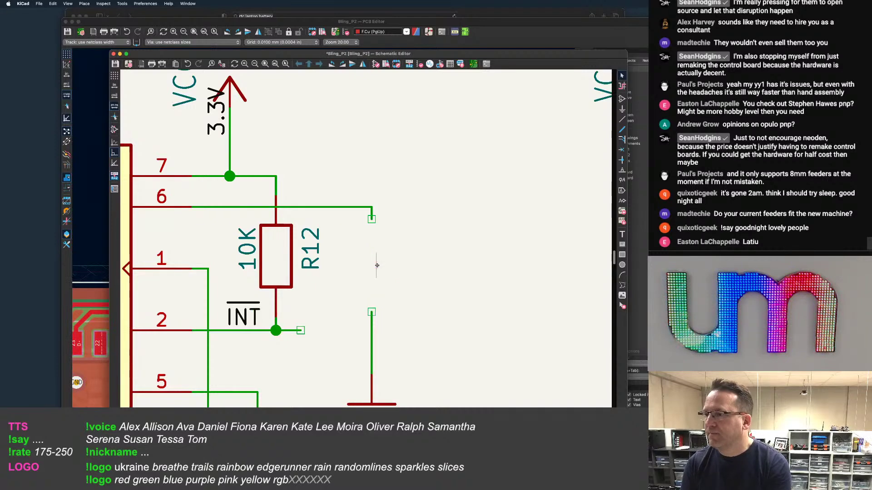
Place a copy of the 10K resistor R12 on the VBACKUP line, in series toward GND where the capacitor was
key(super+c)
key(super+v)
scroll(381, 226, down, 3)
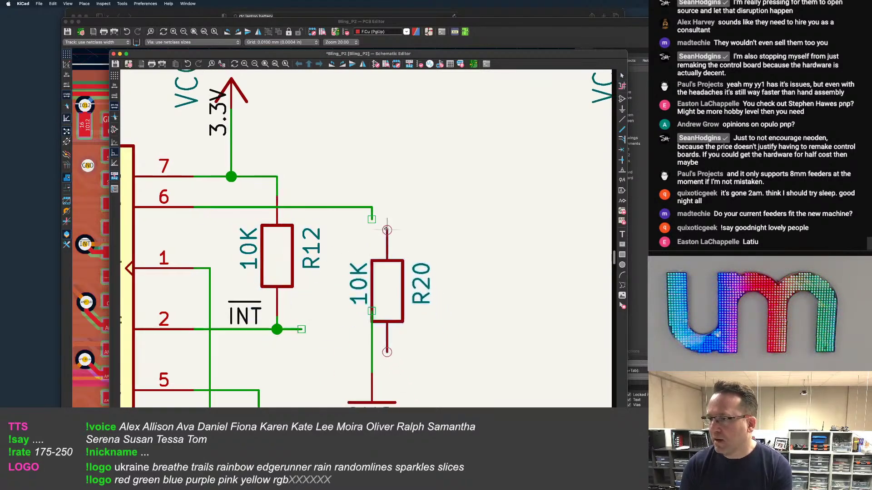
scroll(397, 222, up, 1)
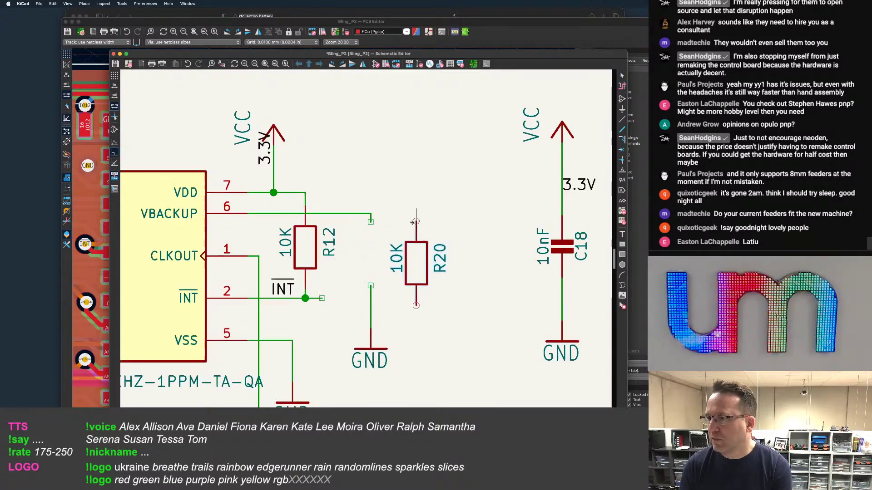
click(371, 222)
scroll(378, 331, up, 1)
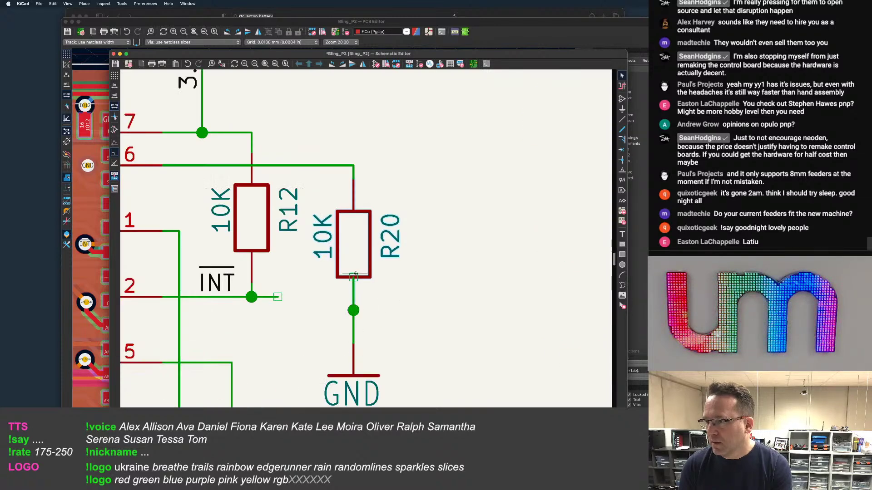
Delete the leftover wire segment and junction overlapping the lower pin of R20, between the resistor and GND
scroll(354, 275, up, 1)
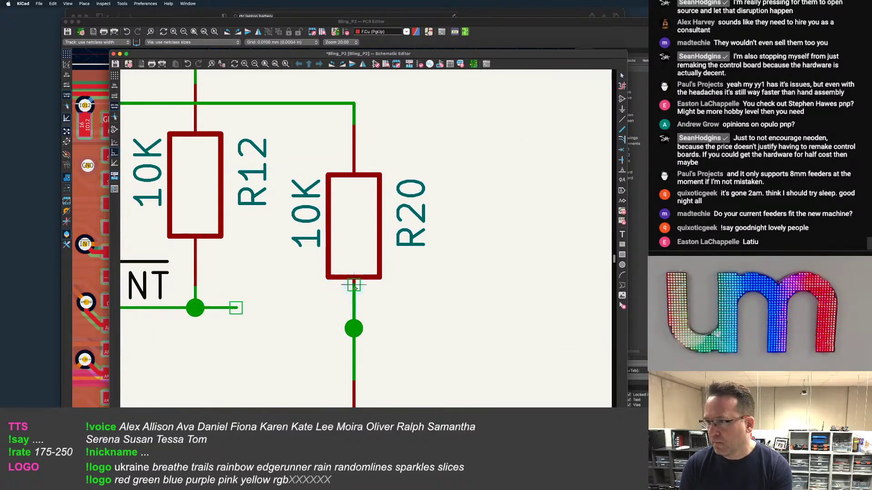
key(Delete)
key(Delete)
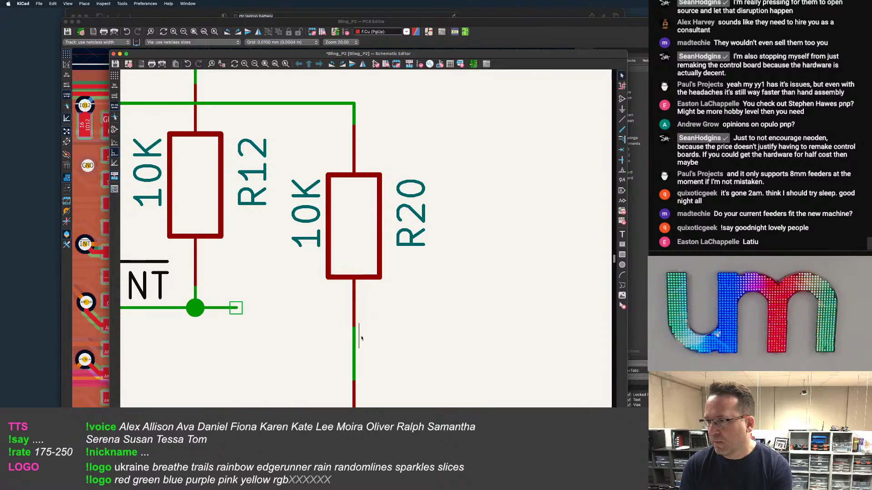
scroll(376, 336, down, 1)
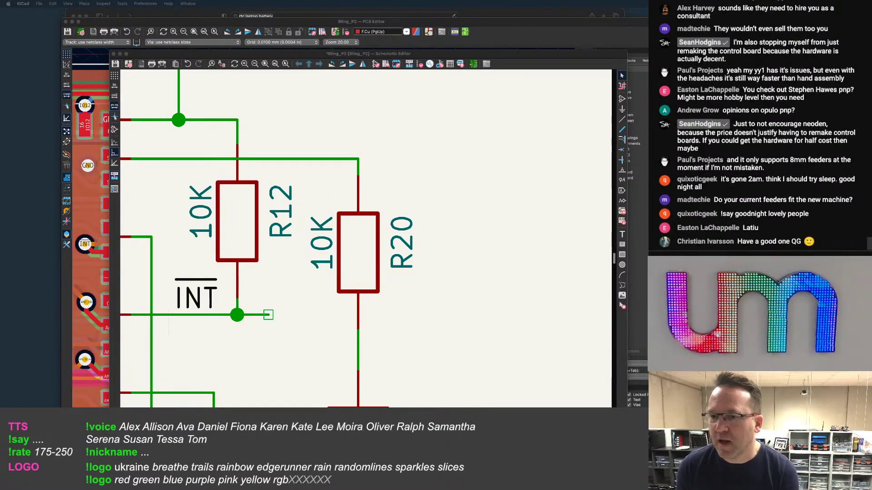
scroll(394, 156, down, 1)
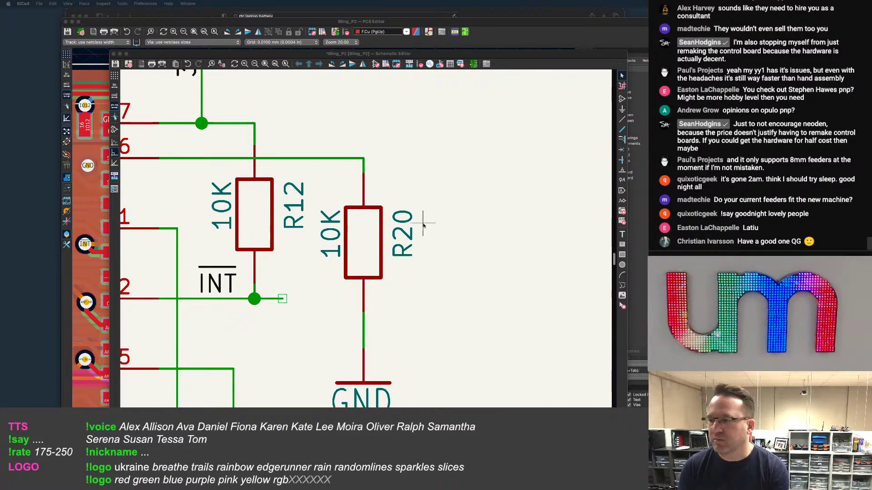
Shift R20 slightly down toward GND with its wires attached, and save the schematic
scroll(411, 240, up, 1)
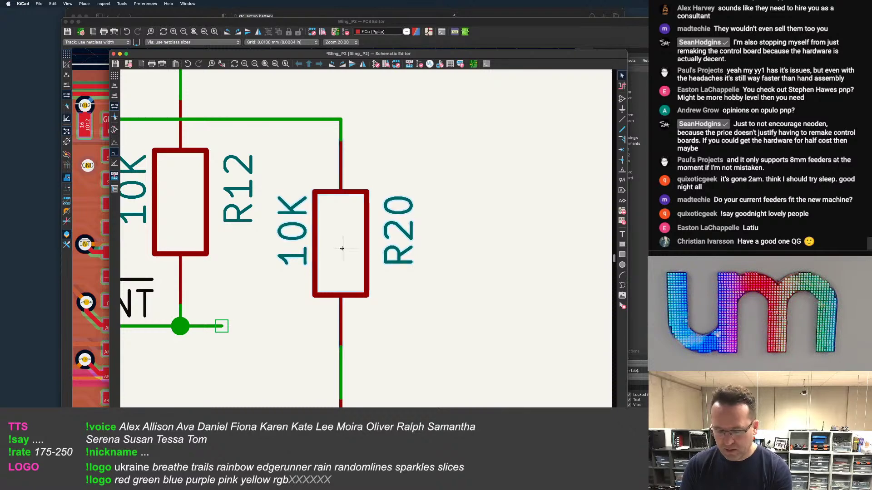
key(g)
click(341, 251)
scroll(341, 251, down, 2)
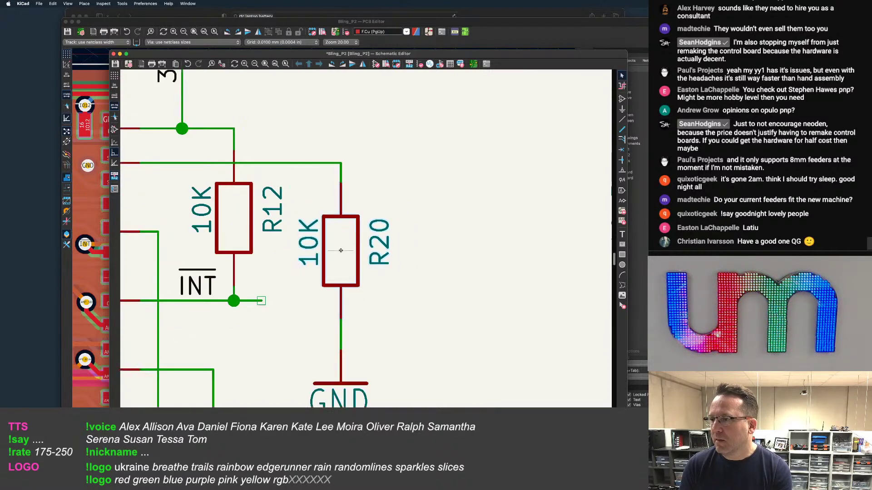
scroll(449, 234, up, 1)
scroll(449, 233, down, 3)
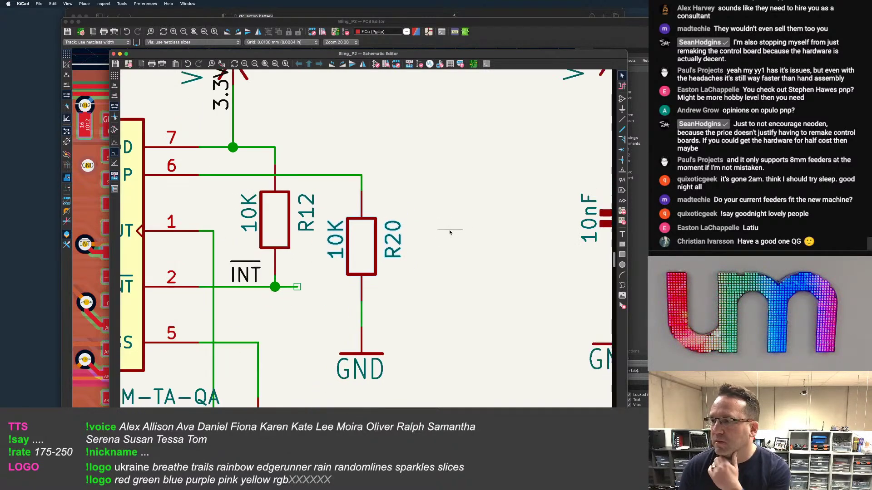
scroll(449, 232, up, 1)
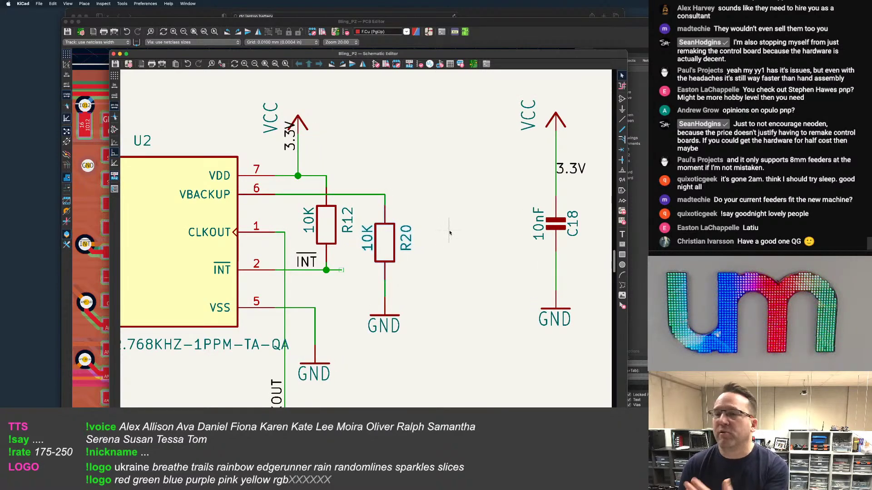
scroll(450, 234, down, 2)
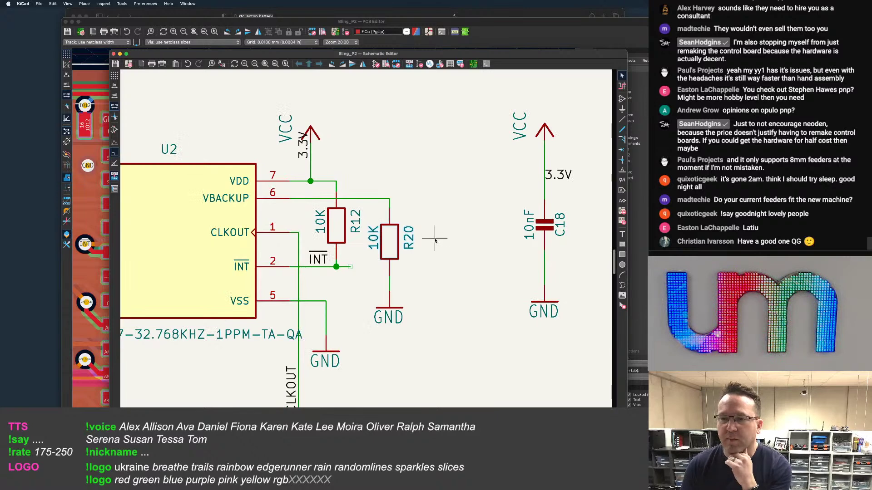
scroll(441, 235, up, 1)
scroll(443, 236, down, 4)
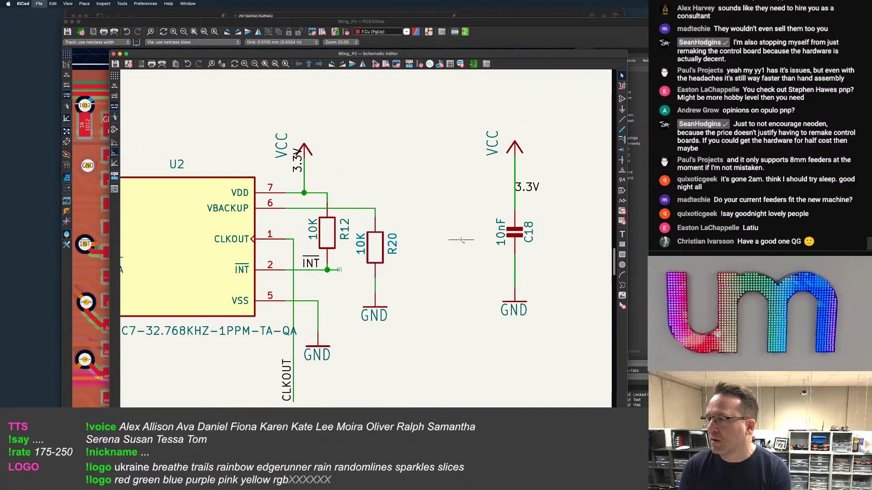
scroll(457, 240, up, 2)
scroll(458, 242, up, 1)
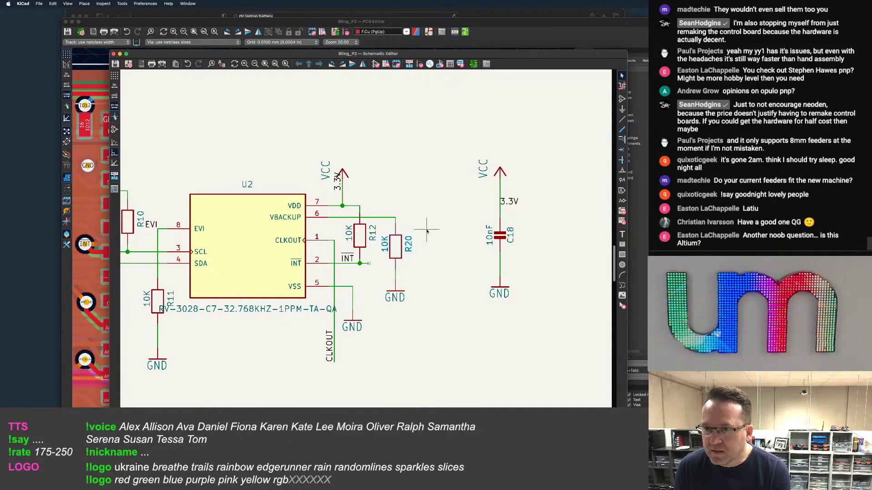
scroll(426, 232, down, 1)
scroll(399, 238, down, 4)
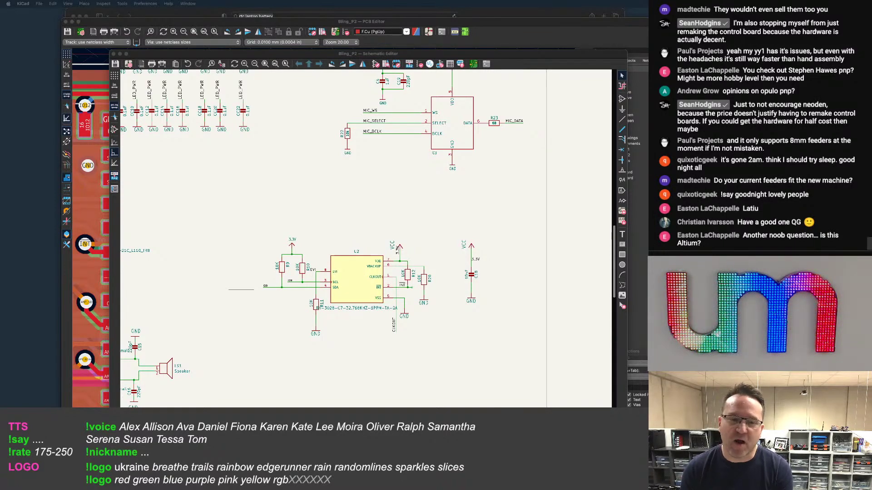
Switch to Safari, select the web address of the KiCad home page, look through its feature sections and close the window
drag(0, 39, 550, 37)
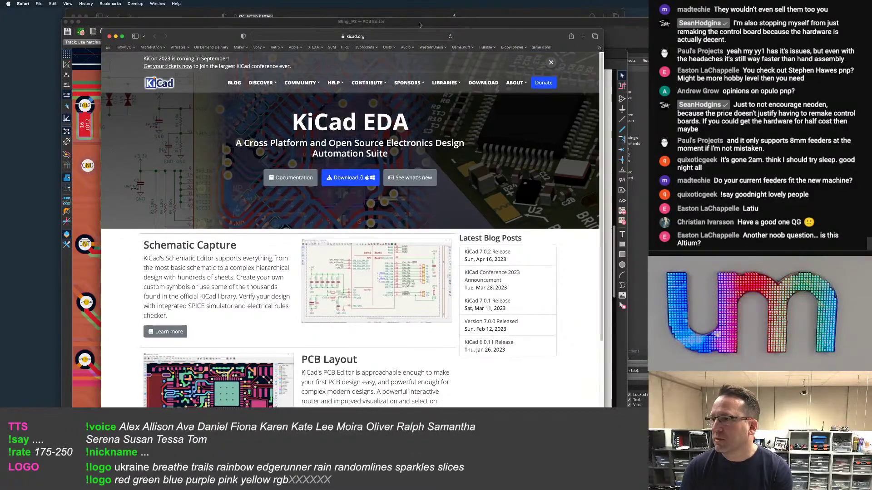
click(374, 37)
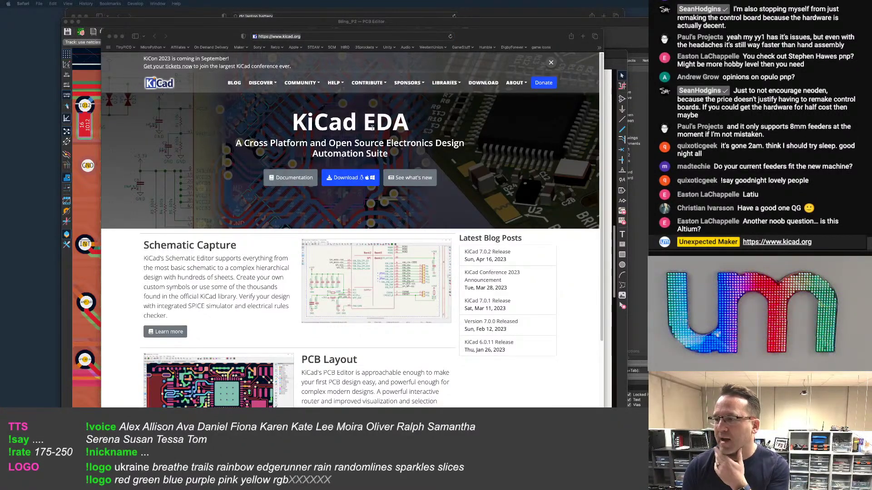
scroll(349, 227, down, 3)
scroll(305, 225, down, 3)
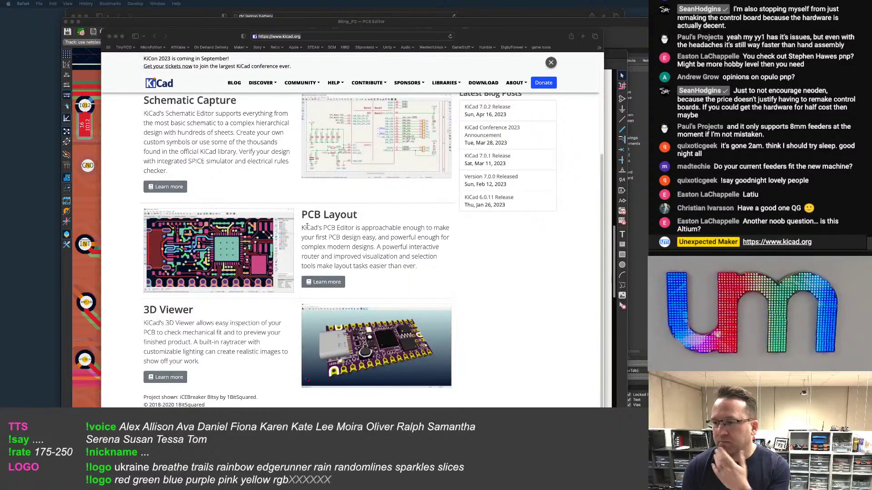
scroll(300, 234, down, 2)
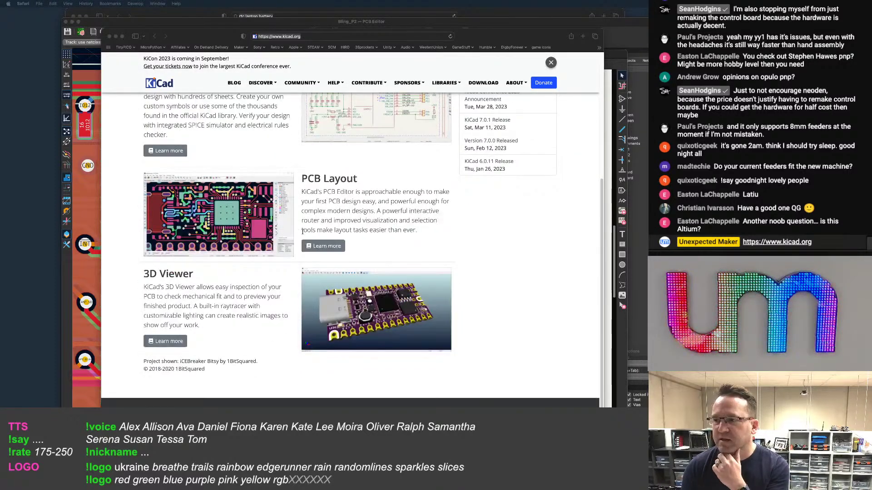
scroll(292, 231, up, 8)
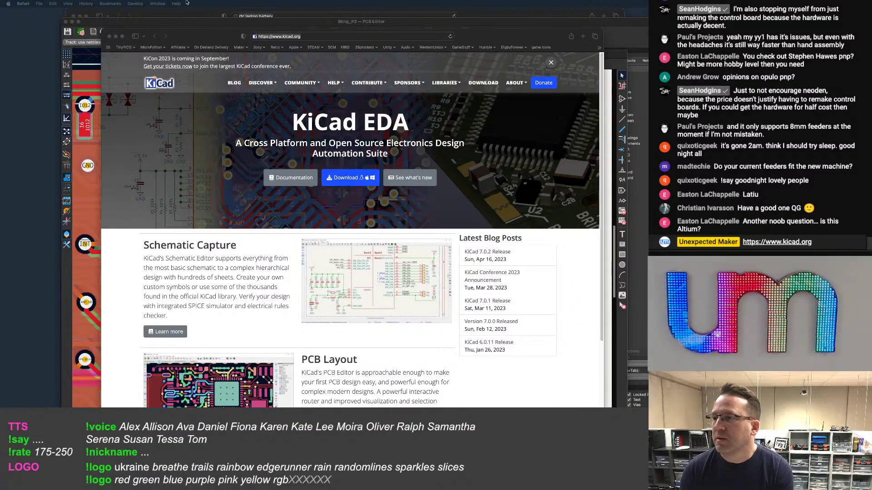
click(109, 36)
Examine the U2 clock chip circuit in the schematic, especially resistor R20 on the VBACKUP pin and capacitor C18
scroll(355, 213, down, 5)
scroll(321, 149, up, 3)
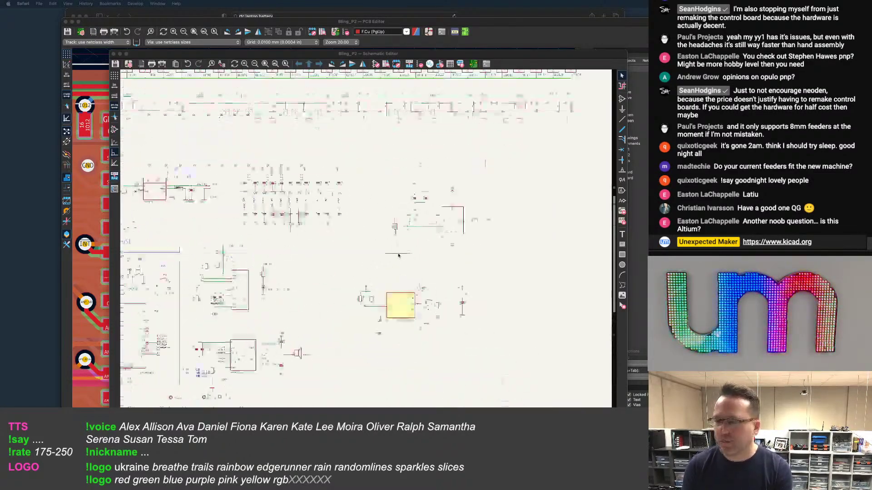
click(286, 259)
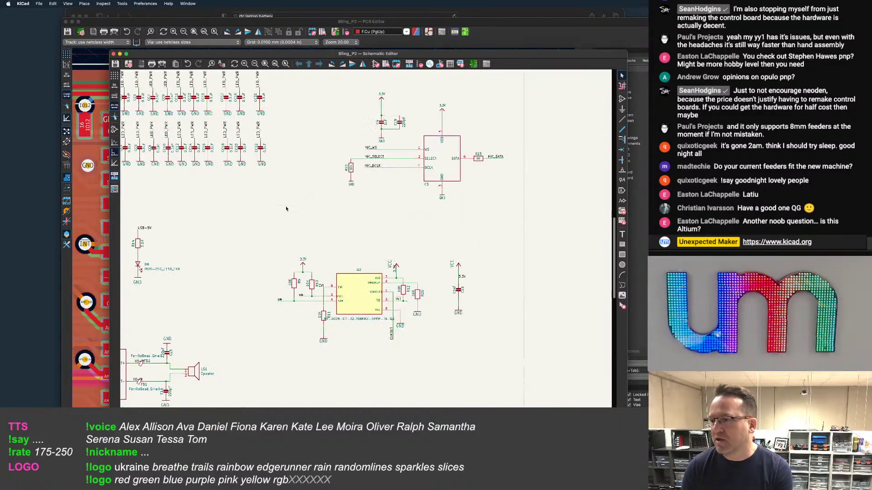
scroll(287, 259, up, 2)
scroll(263, 227, up, 2)
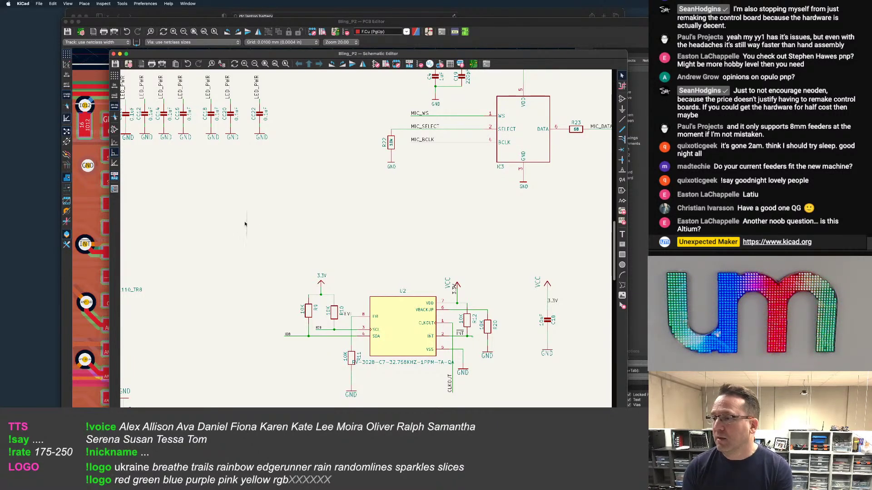
scroll(261, 227, right, 3)
scroll(266, 218, left, 1)
scroll(266, 218, down, 1)
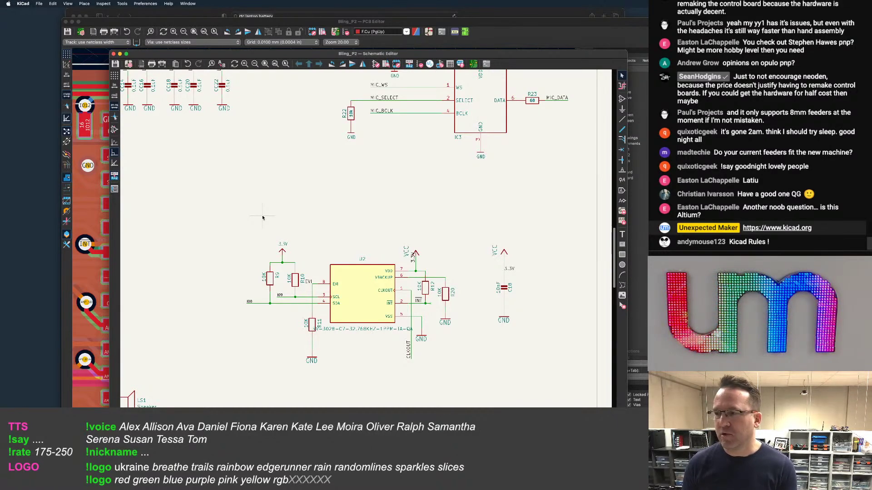
scroll(372, 175, down, 1)
scroll(386, 176, left, 1)
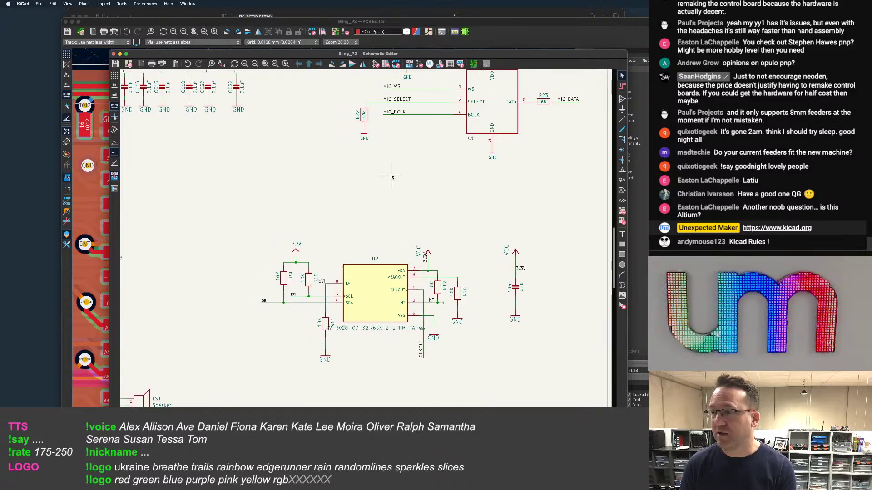
scroll(289, 178, down, 1)
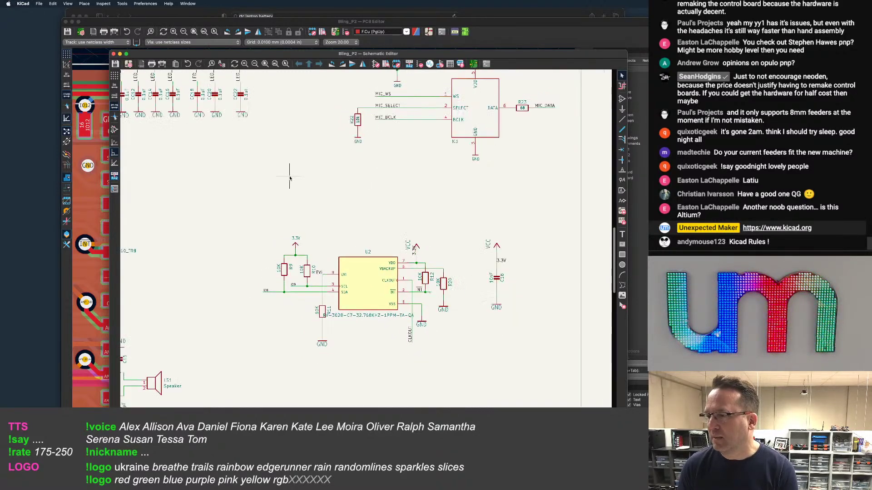
scroll(291, 180, down, 3)
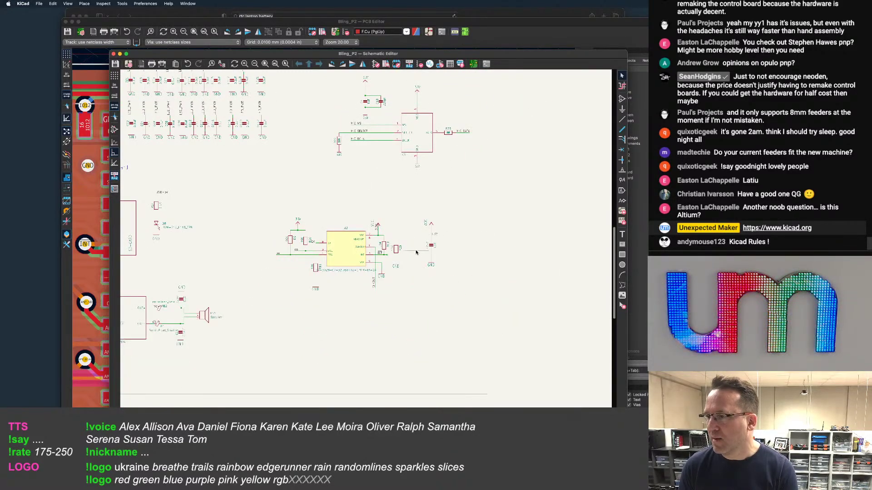
scroll(399, 239, up, 4)
scroll(452, 278, up, 2)
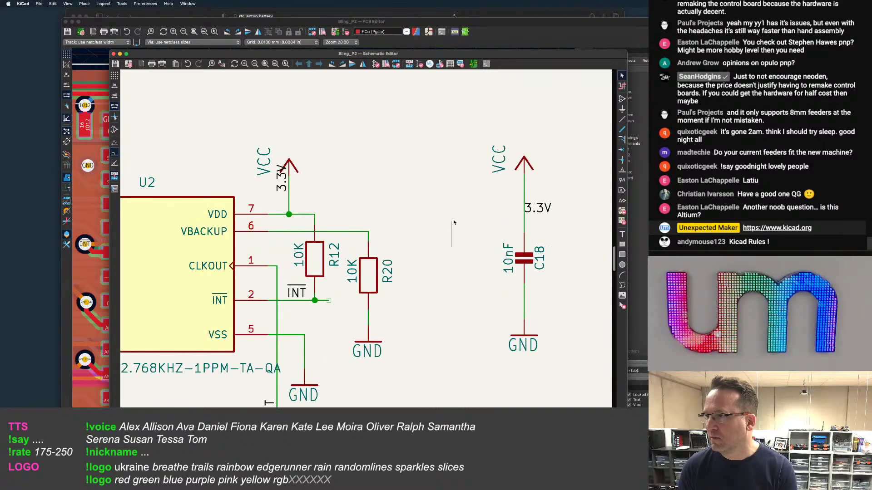
scroll(402, 227, down, 2)
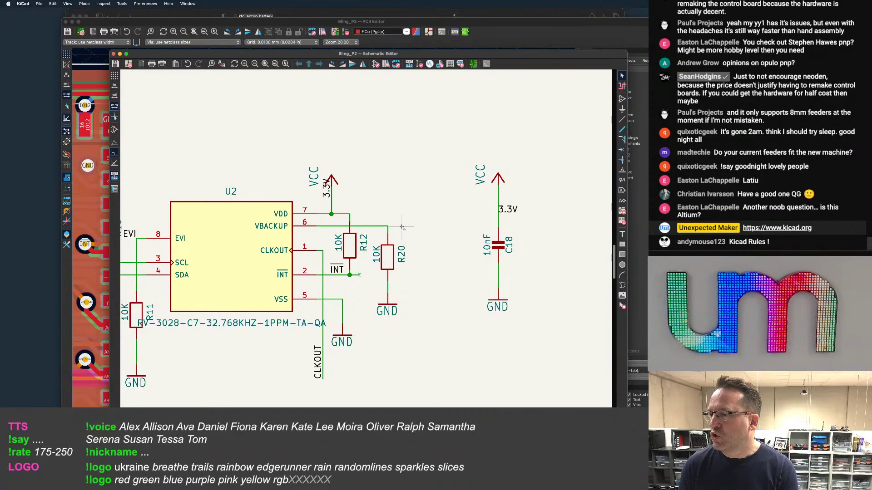
Update the PCB from the schematic, re-linking footprints by reference designator, to bring resistor R20 into the layout
click(333, 39)
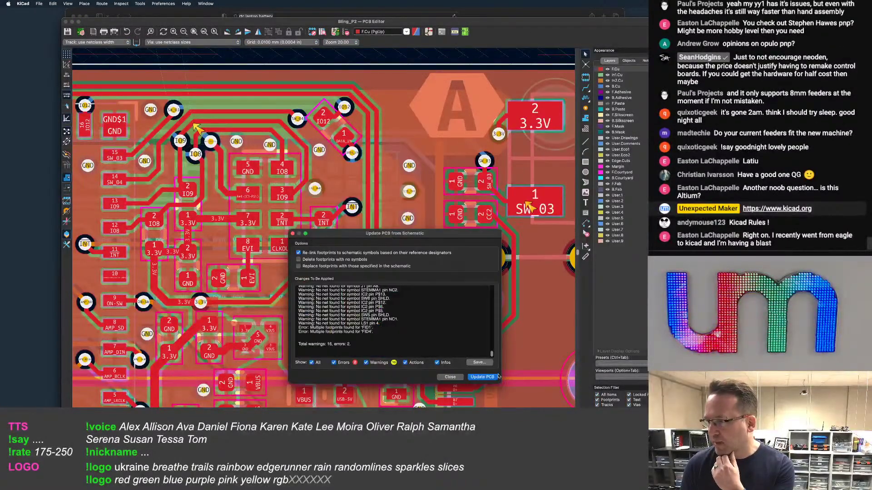
click(482, 377)
click(450, 376)
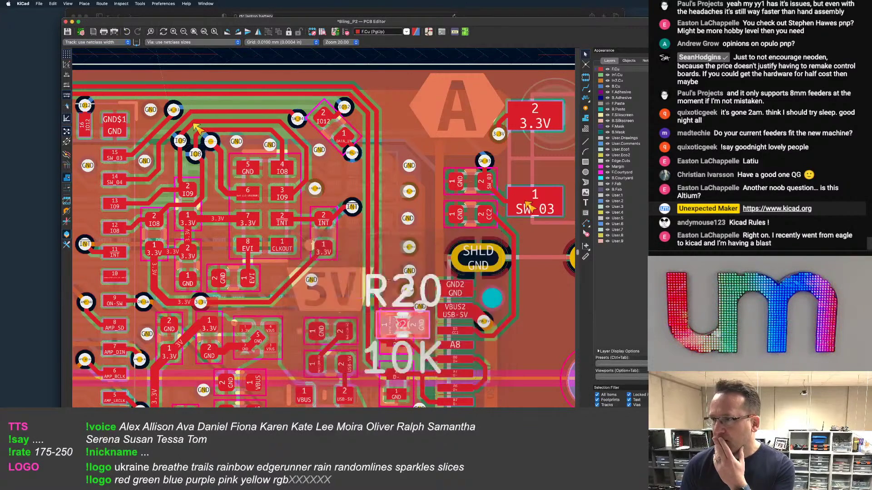
Place R20 above the board and hide its reference designator, value and ${REFERENCE} texts in the footprint properties
scroll(307, 136, down, 5)
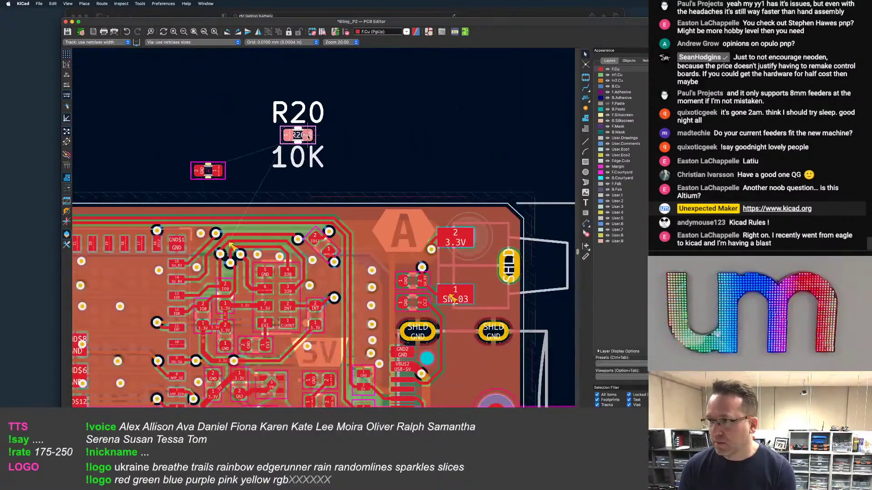
double_click(301, 141)
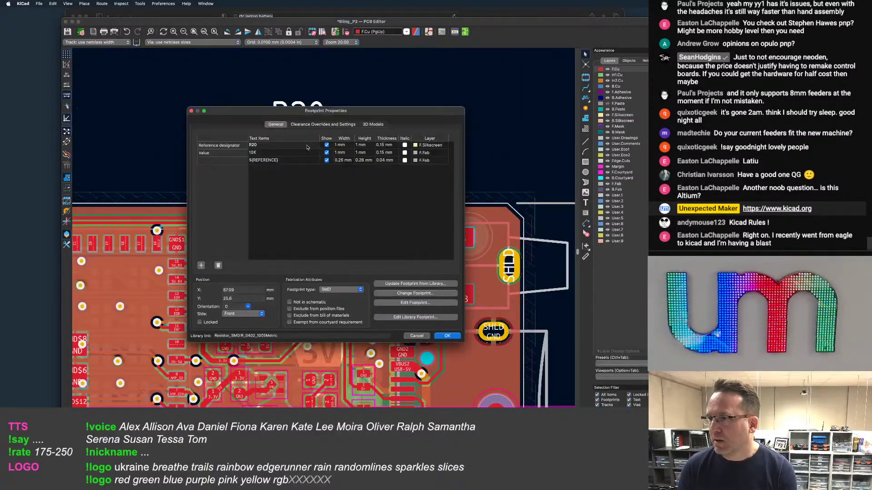
click(326, 145)
click(326, 152)
click(327, 161)
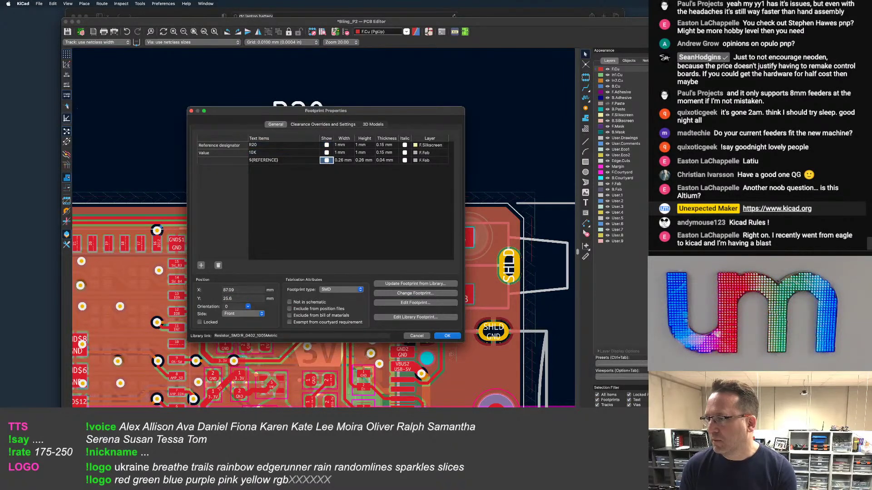
click(447, 336)
Delete the other loose two-pad component beside R20, outside the board outline
scroll(254, 125, up, 4)
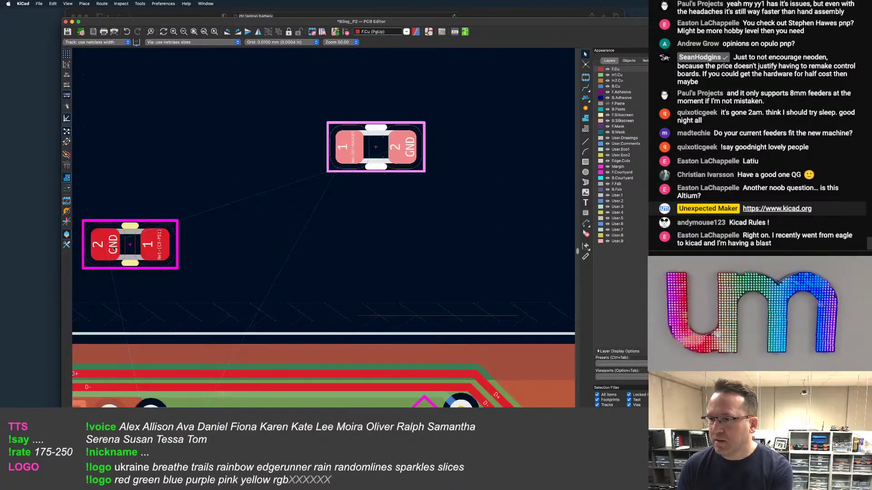
click(132, 250)
key(Delete)
Pick up resistor R20 and check for free space to fit it around chip U2 and along the upper part of the board
scroll(219, 234, down, 3)
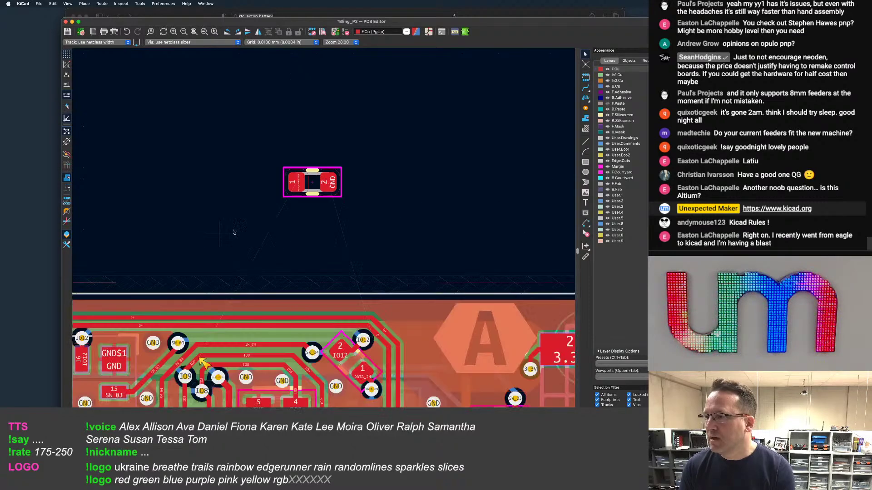
click(316, 187)
key(m)
middle_drag(312, 224, 338, 43)
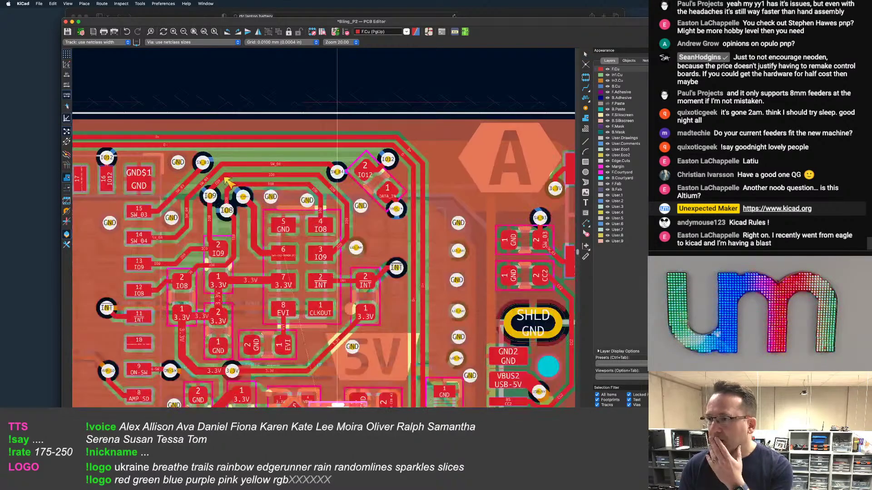
scroll(227, 182, up, 3)
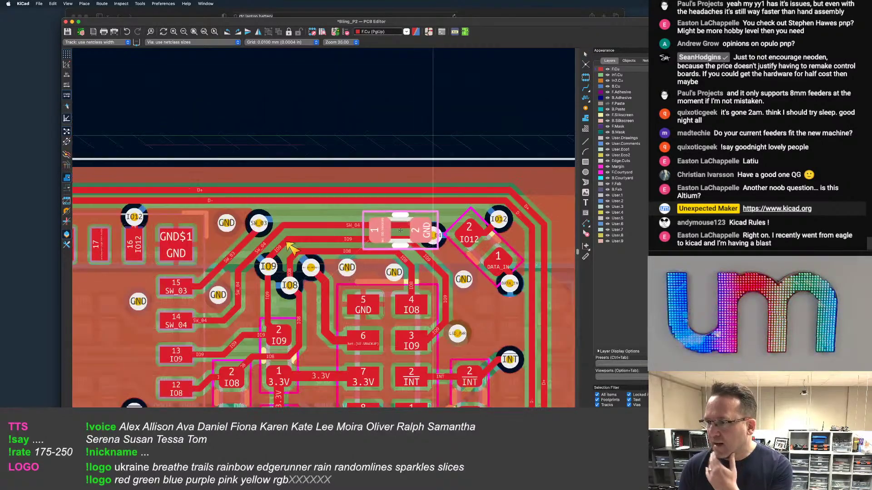
scroll(297, 249, up, 2)
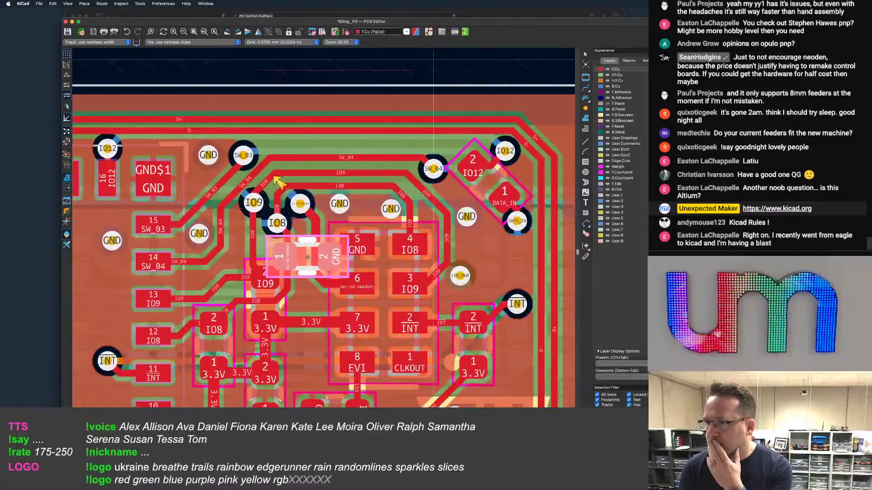
scroll(272, 165, down, 5)
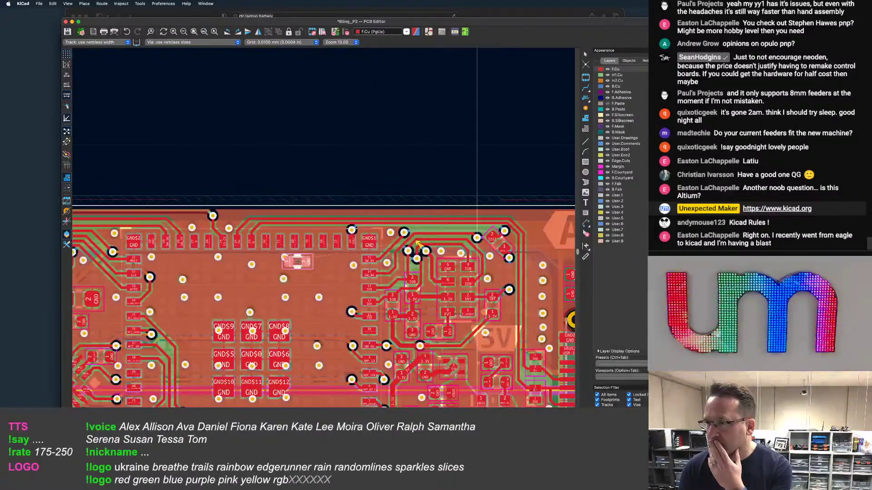
scroll(413, 218, left, 5)
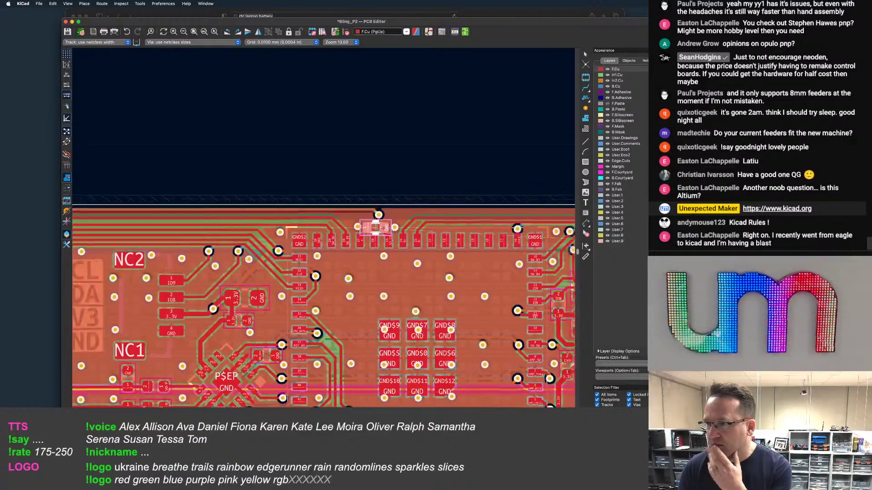
scroll(295, 233, left, 15)
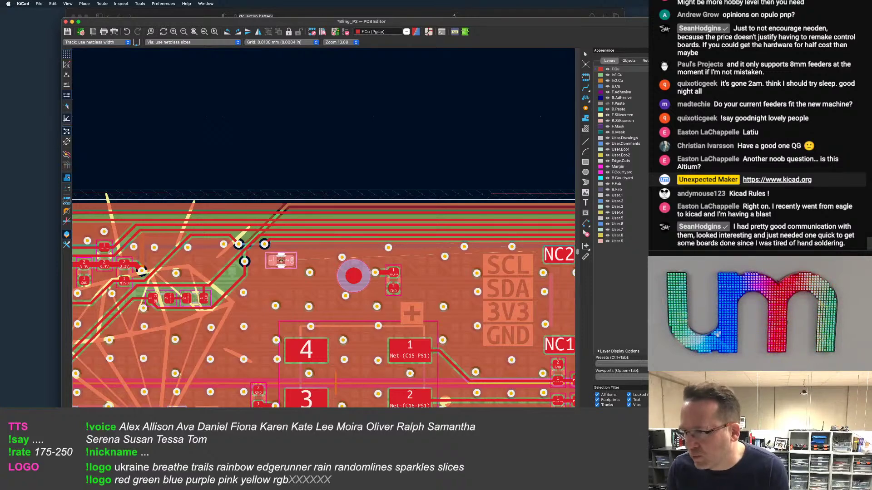
scroll(281, 260, down, 1)
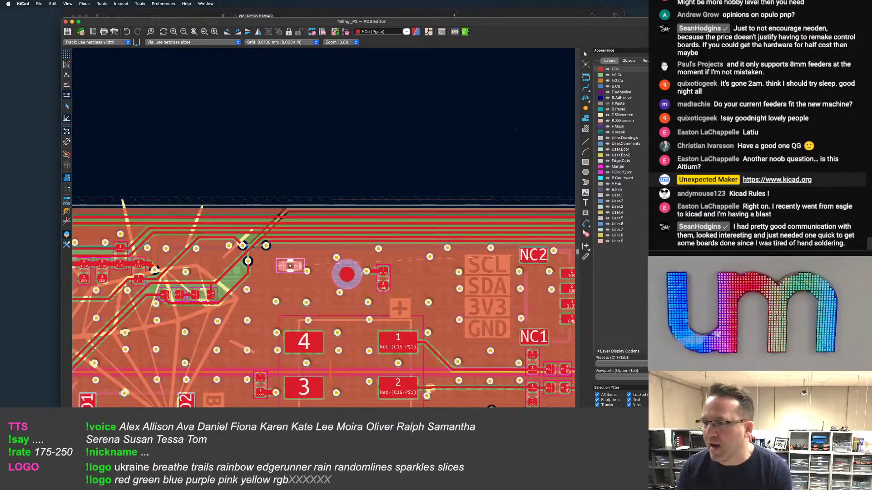
scroll(289, 265, down, 4)
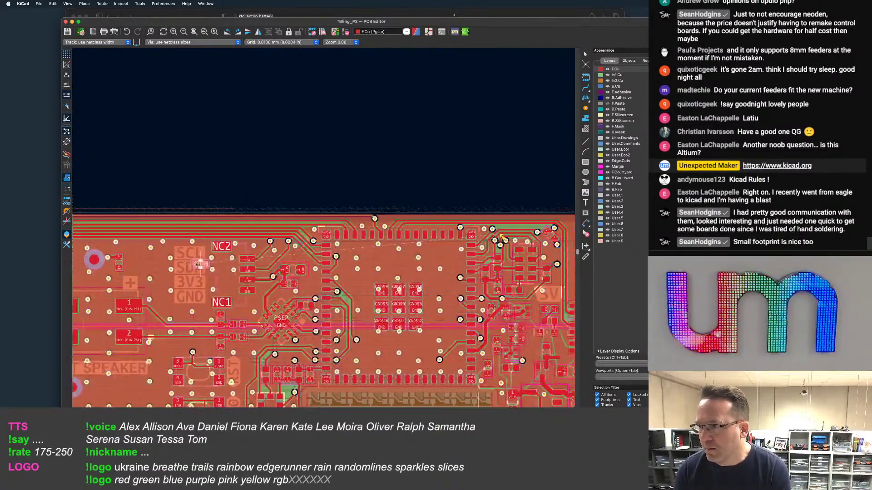
Try R20 over the pads around U2, and park it just outside the board's upper edge above U2
scroll(198, 264, up, 3)
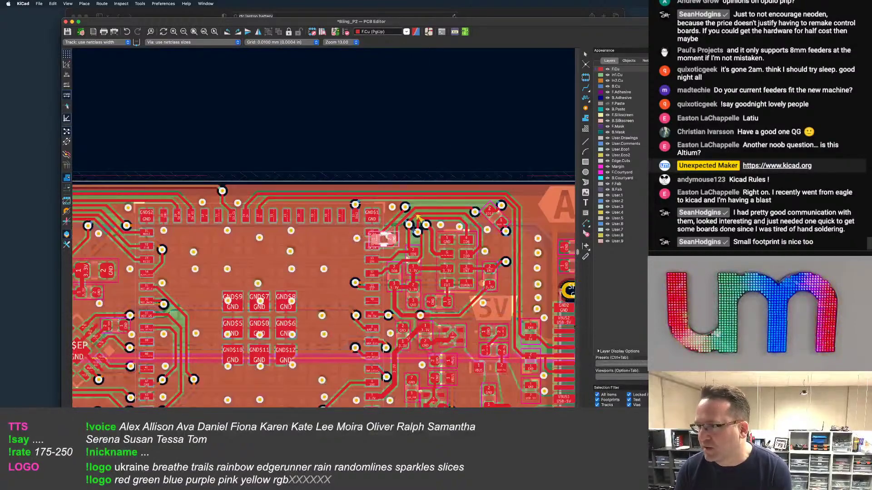
scroll(384, 240, up, 2)
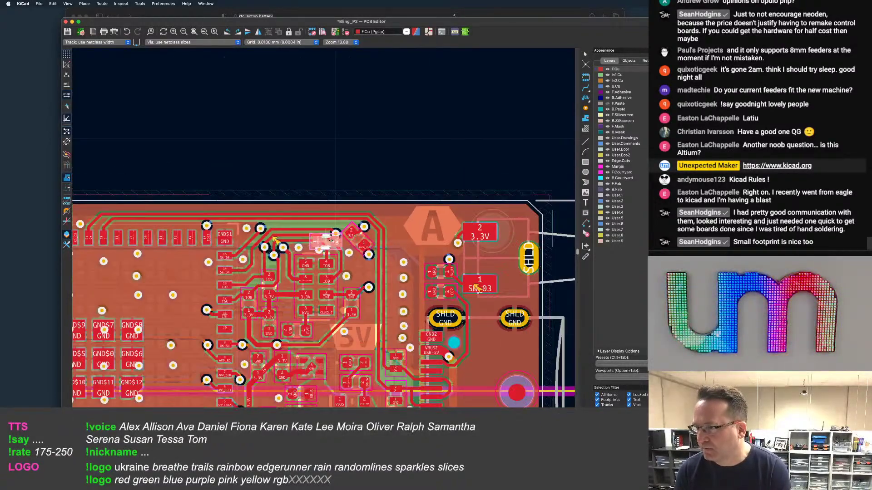
scroll(358, 240, down, 2)
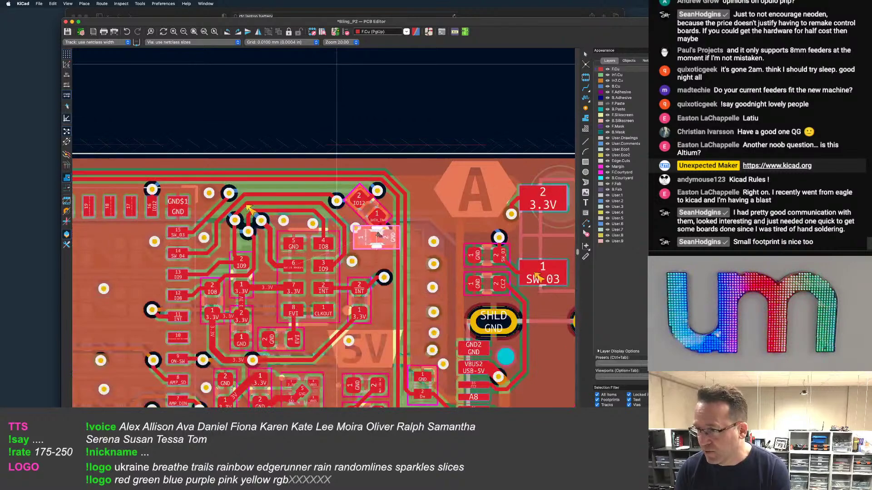
scroll(377, 239, down, 2)
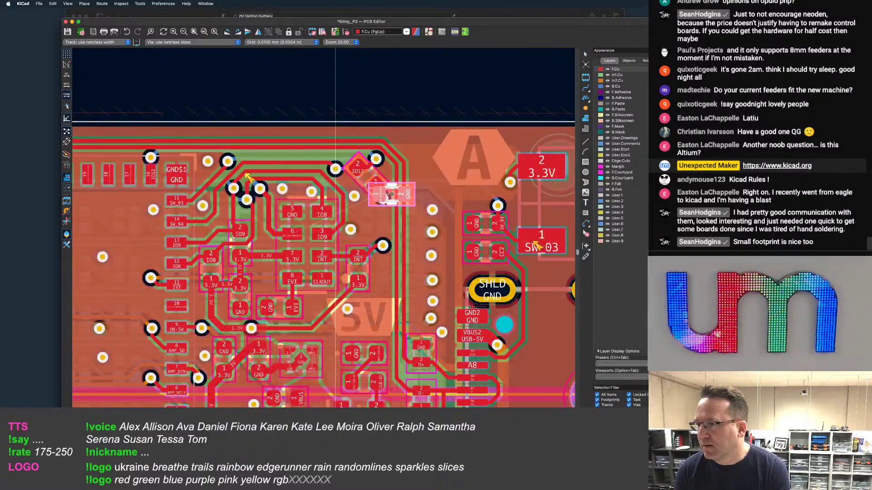
scroll(392, 196, up, 3)
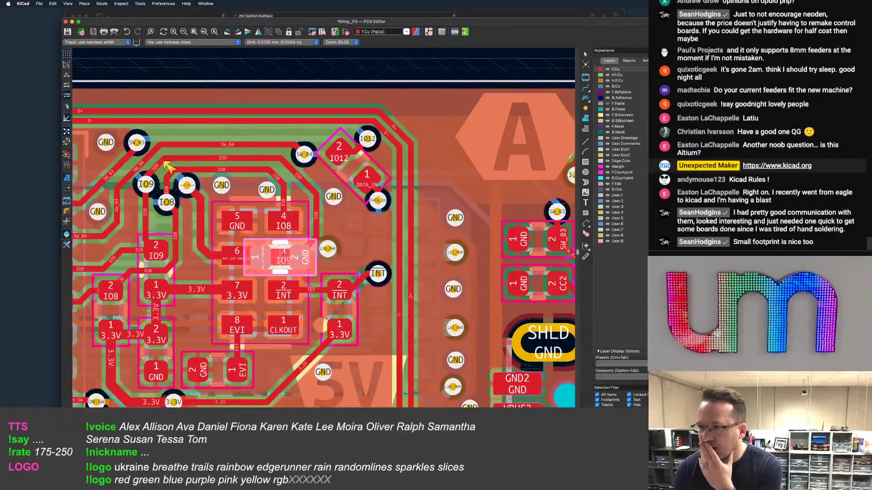
middle_drag(292, 253, 371, 268)
scroll(391, 211, down, 3)
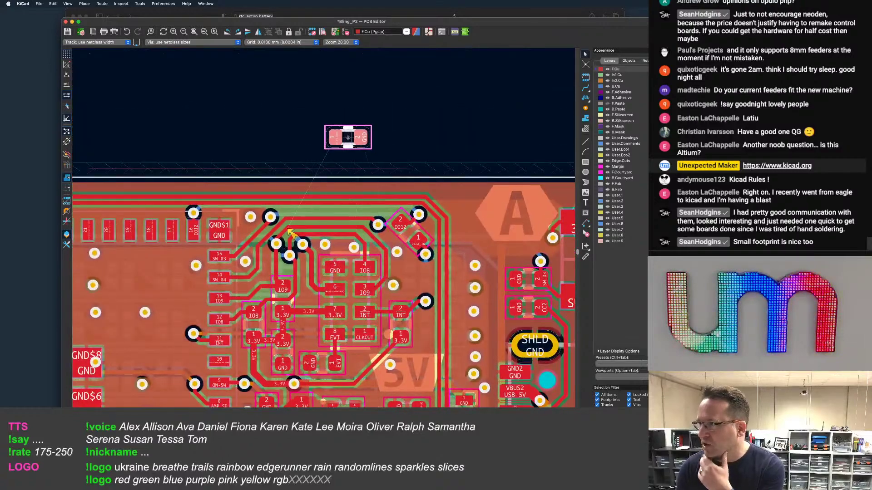
Make B.Cu the active layer with the other layers dimmed and examine the back routing and vias beneath U2
key(Page_Down)
scroll(322, 227, down, 2)
middle_drag(320, 227, 371, 184)
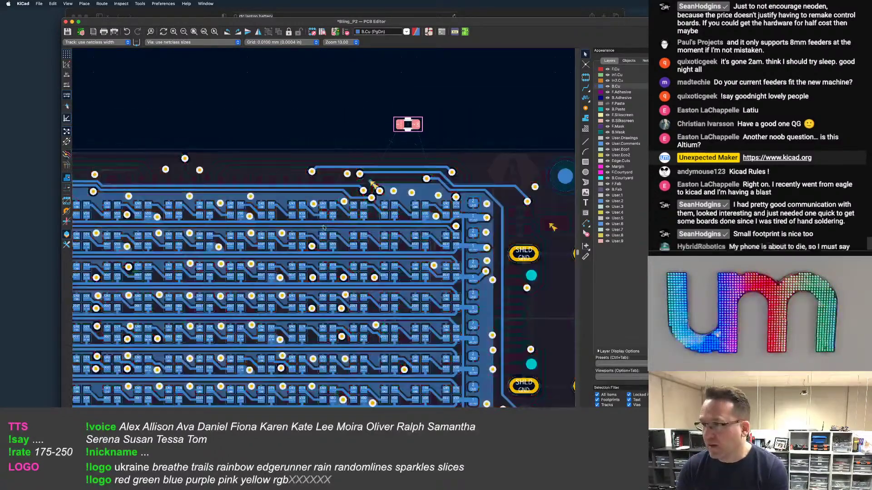
key(ctrl+h)
middle_drag(247, 271, 329, 239)
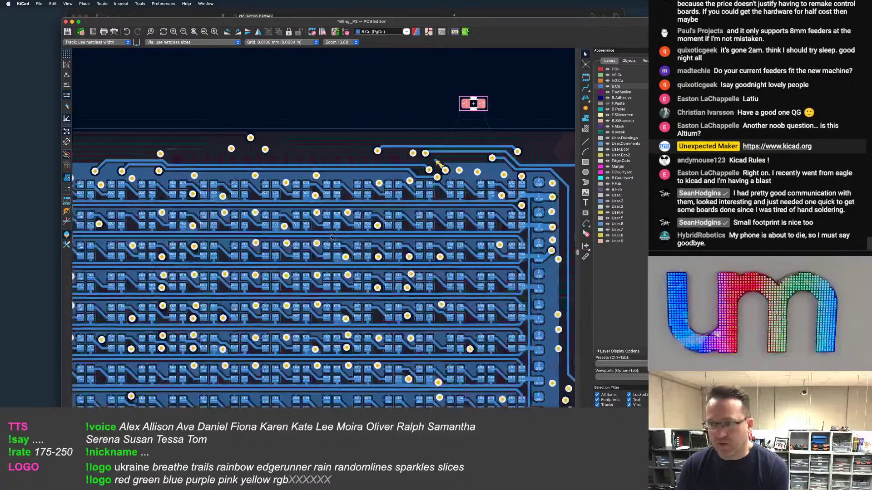
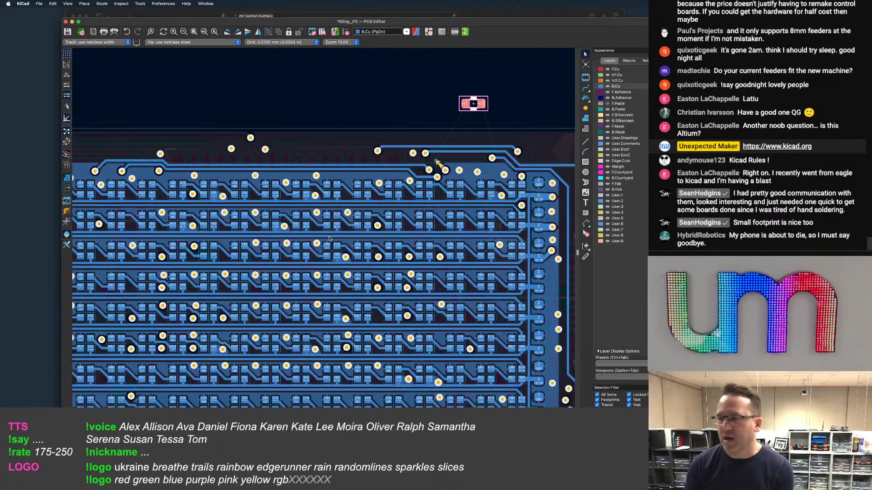
scroll(304, 221, down, 2)
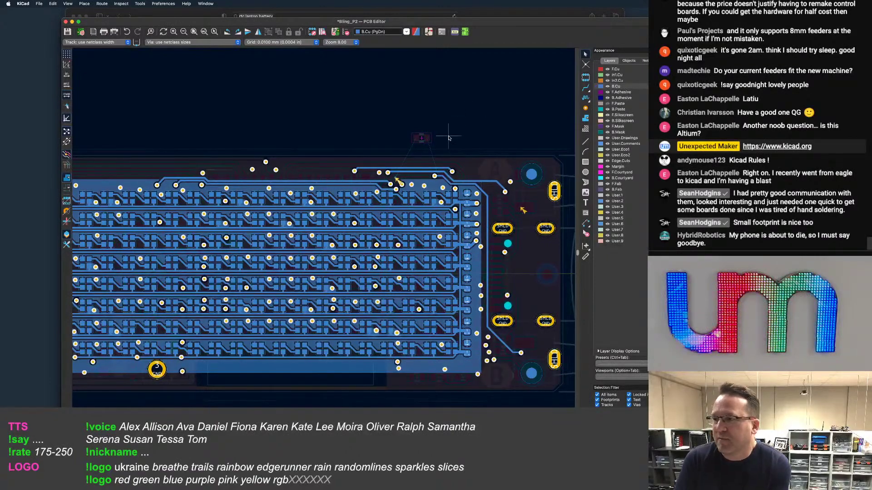
scroll(447, 136, up, 2)
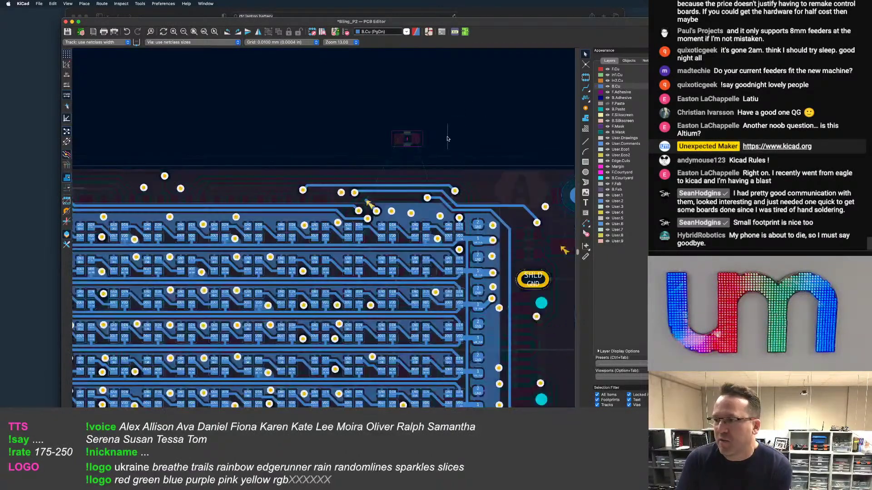
Make F.Cu the active layer and examine the front tracks and vias around U2 for space for R20
click(623, 70)
scroll(463, 120, down, 1)
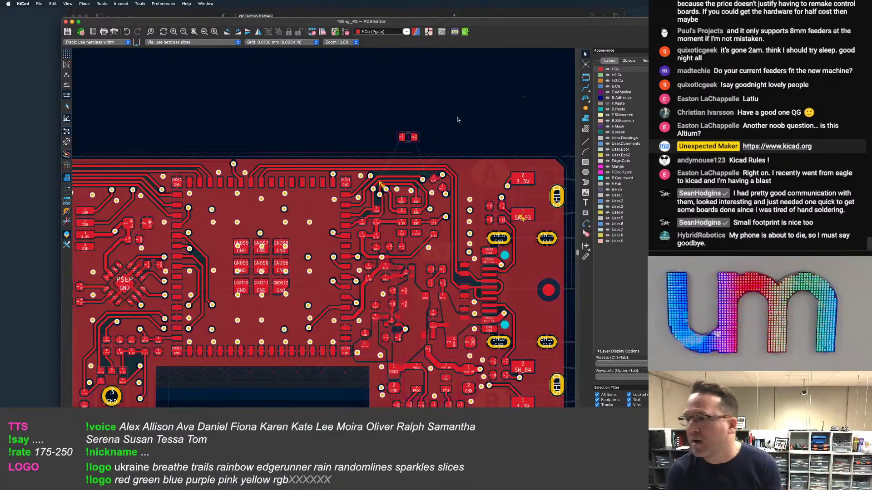
scroll(435, 134, up, 4)
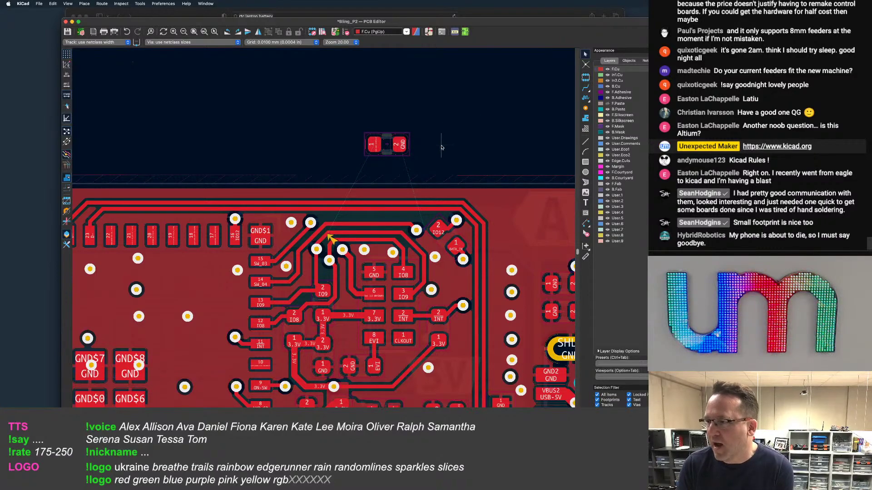
scroll(471, 147, up, 3)
scroll(450, 143, down, 2)
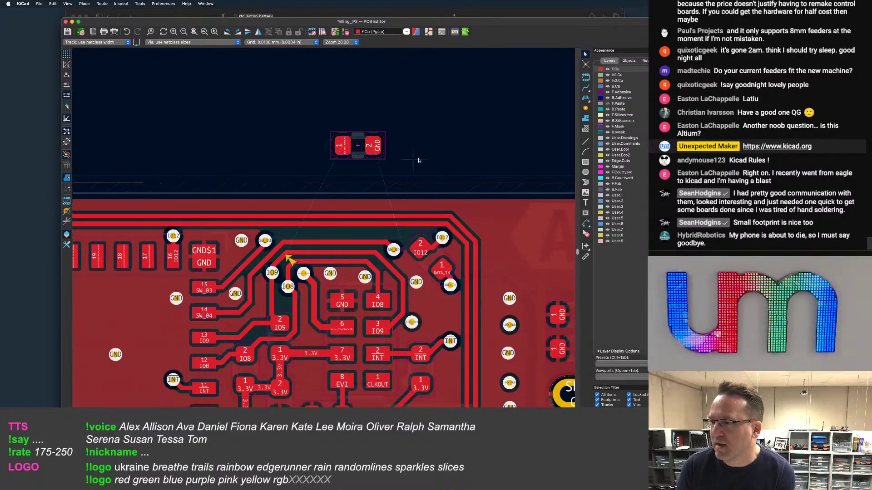
scroll(444, 141, down, 4)
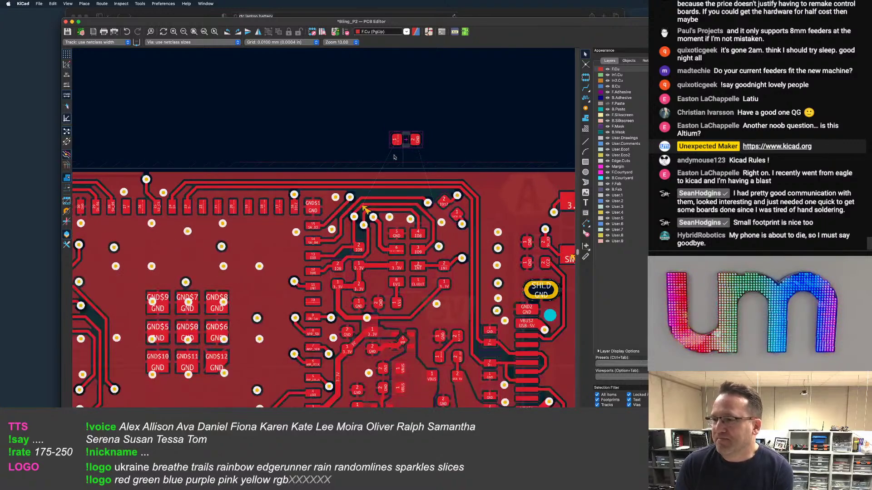
scroll(427, 141, down, 2)
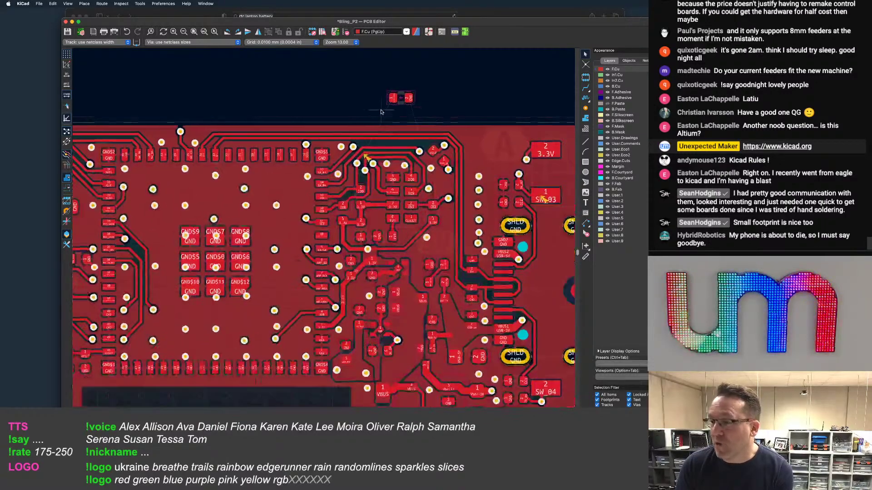
middle_drag(404, 114, 412, 117)
scroll(405, 141, up, 4)
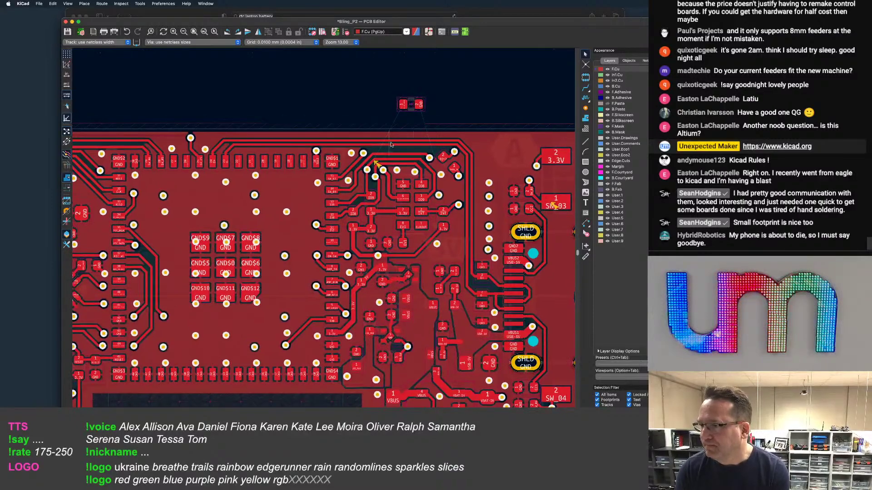
Unfill the copper zones and show the inactive layers at normal brightness around U2
middle_drag(439, 241, 341, 193)
scroll(375, 198, up, 1)
key(ctrl+b)
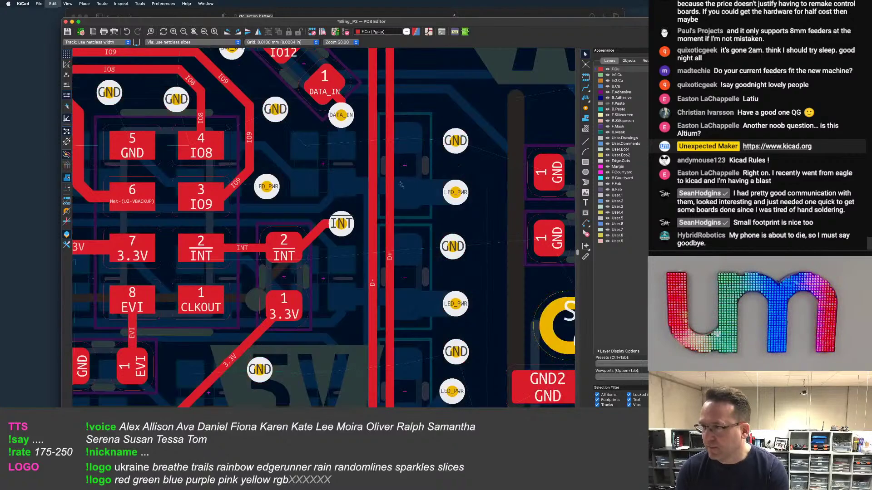
key(h)
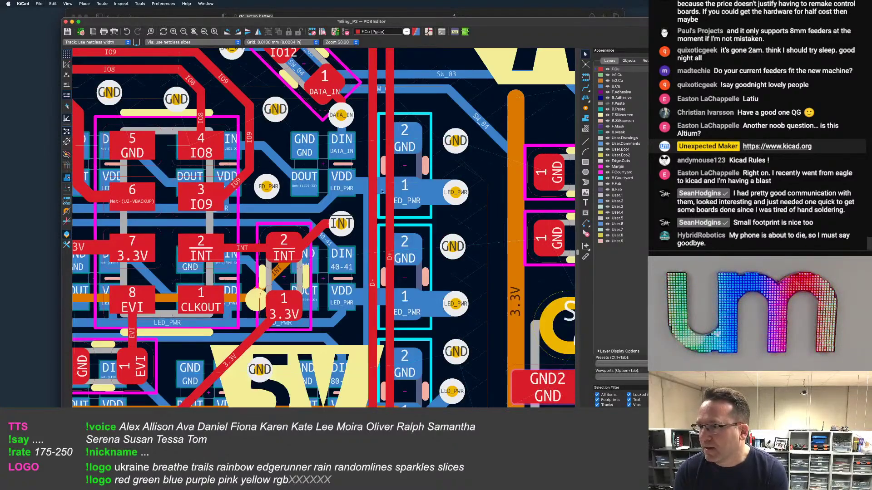
Examine the tracks and vias on all copper layers around U2, and make In2.Cu the active layer
scroll(322, 209, down, 1)
middle_drag(322, 208, 360, 201)
scroll(376, 200, down, 1)
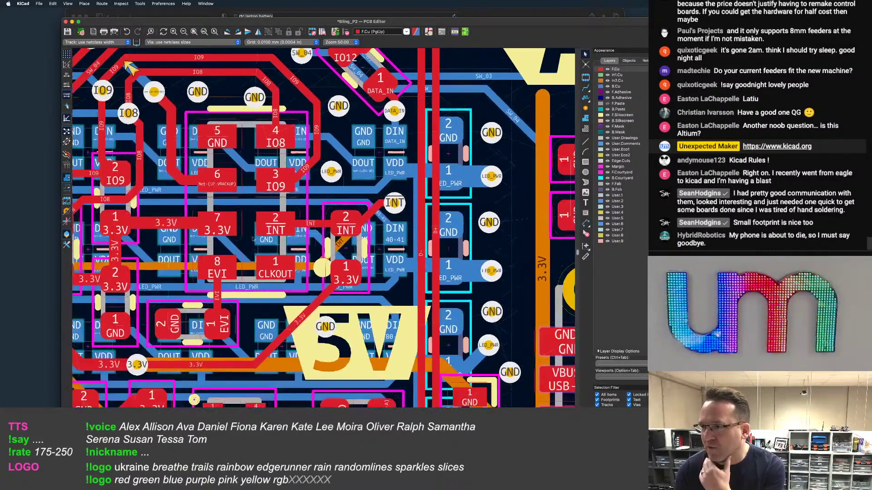
scroll(390, 212, down, 3)
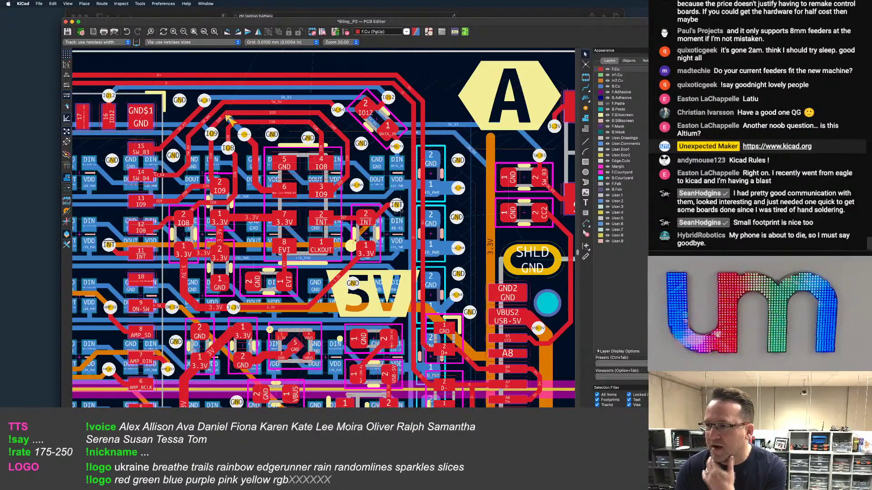
middle_drag(347, 211, 377, 210)
scroll(447, 201, up, 3)
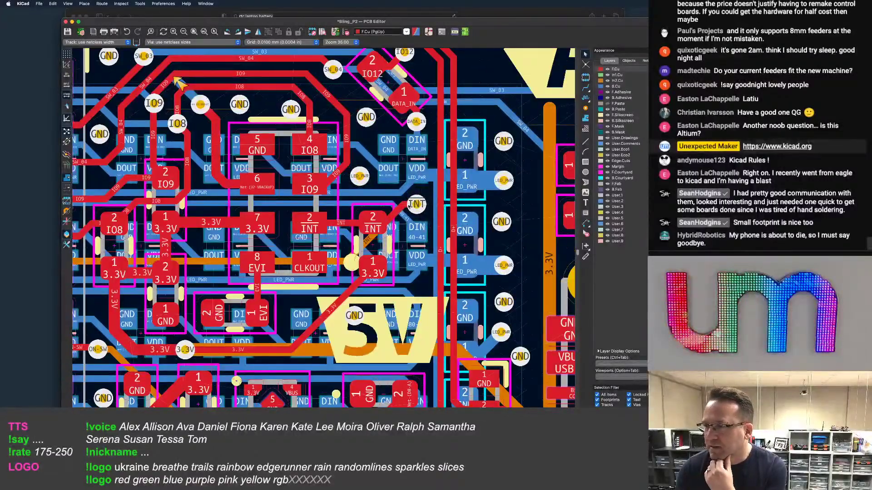
middle_drag(305, 197, 327, 231)
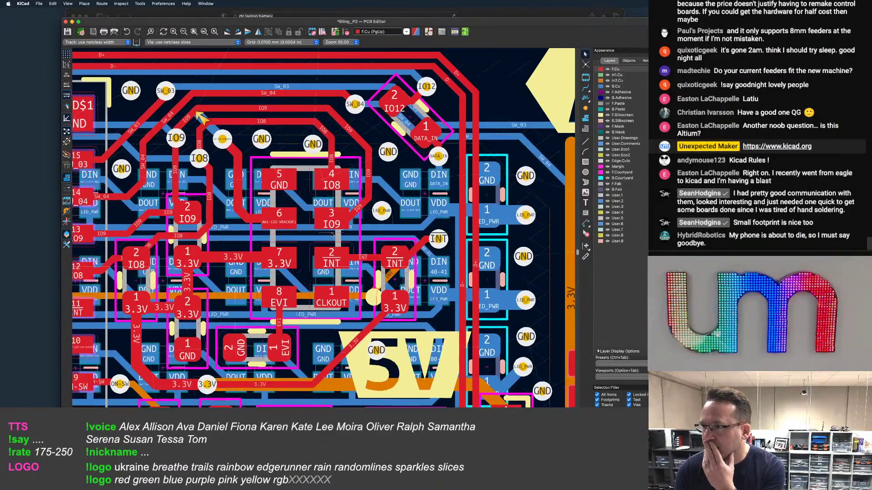
scroll(391, 172, down, 1)
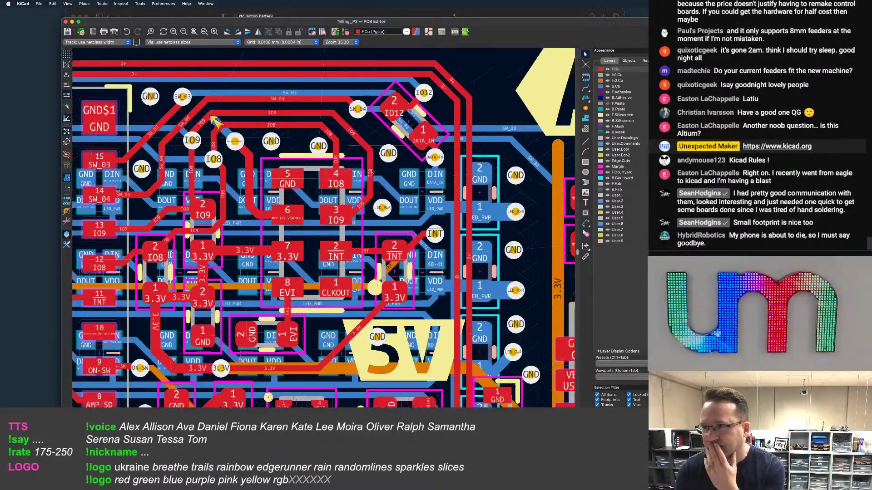
mouse_move(359, 170)
middle_down()
mouse_move(383, 166)
mouse_move(367, 163)
middle_up()
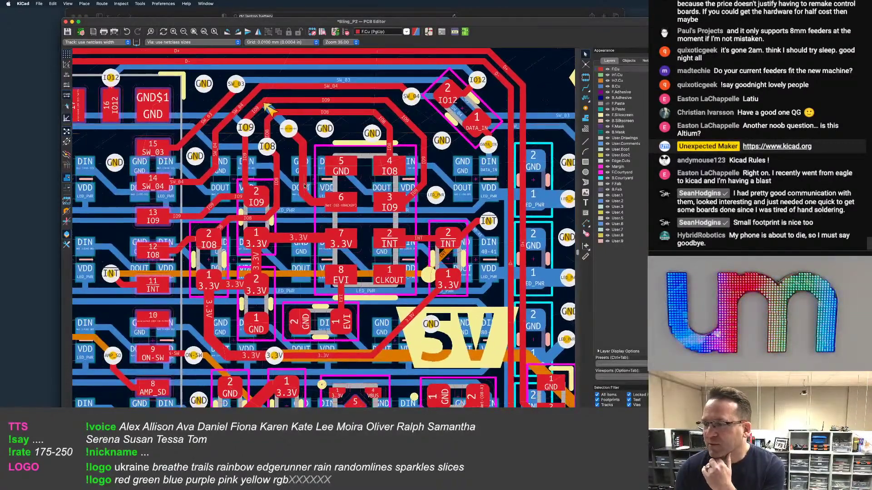
middle_drag(305, 188, 337, 213)
middle_drag(257, 227, 294, 196)
click(619, 81)
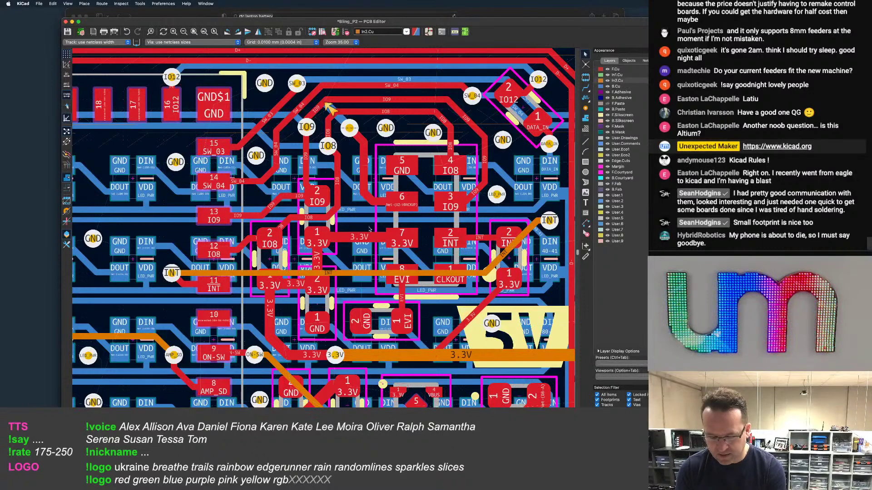
Dim the inactive layers and examine the In2.Cu, B.Cu and In1.Cu routing across the connector end of the board, one layer at a time
scroll(398, 274, down, 2)
scroll(398, 275, down, 4)
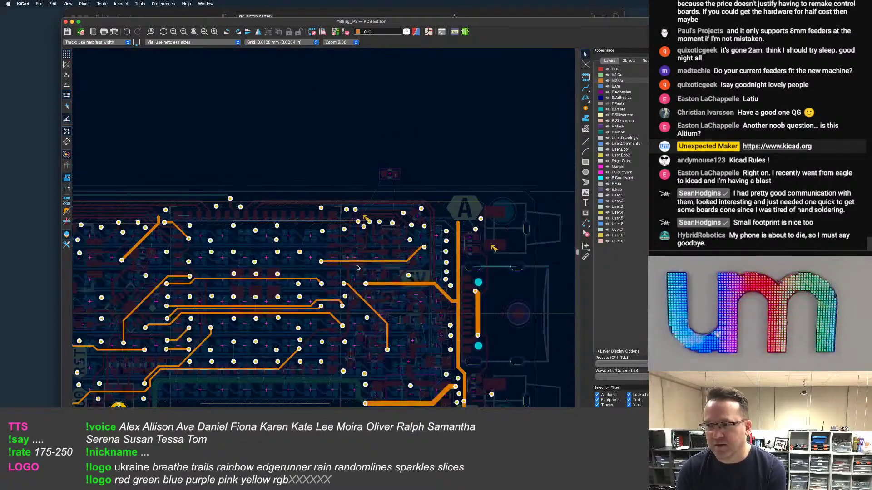
scroll(377, 245, right, 2)
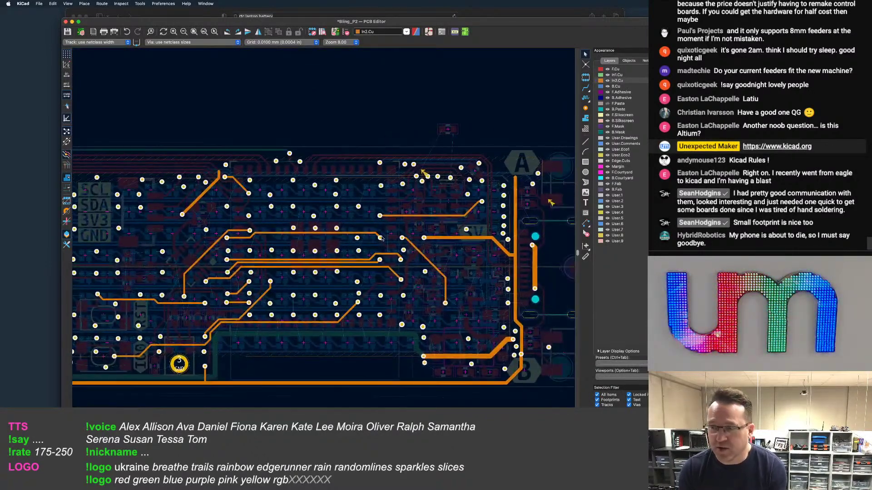
scroll(327, 273, down, 1)
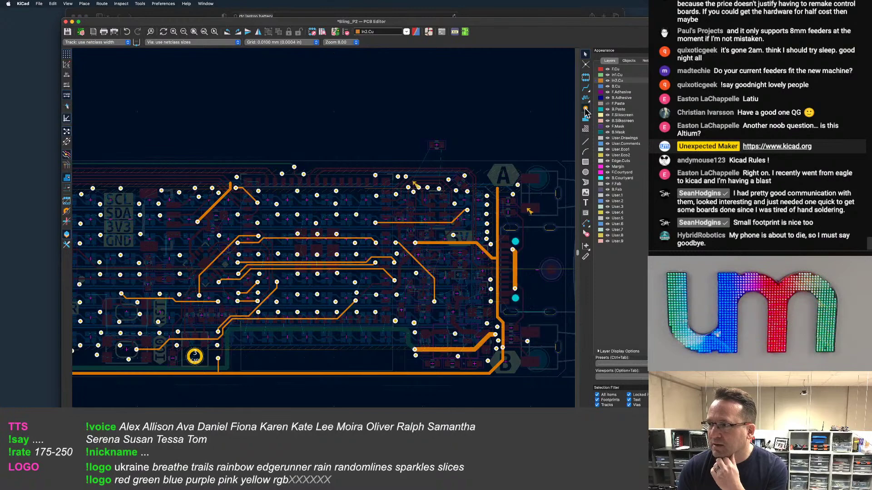
click(615, 87)
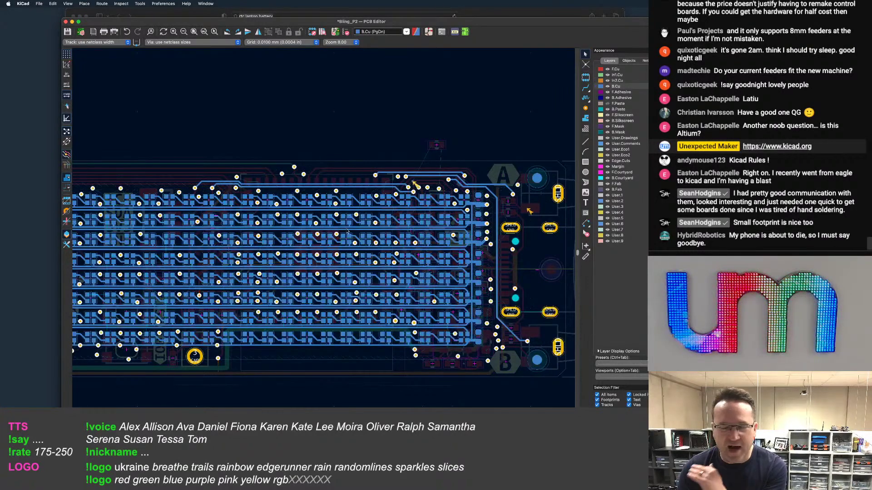
scroll(329, 243, up, 1)
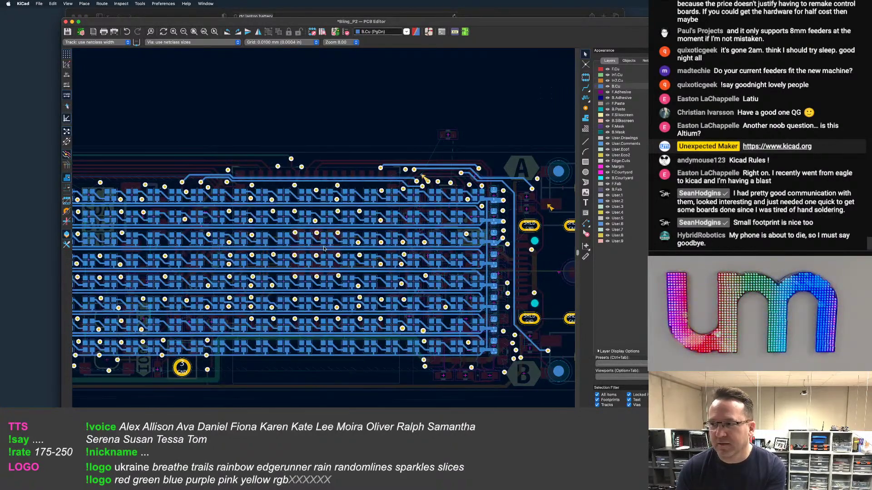
click(617, 75)
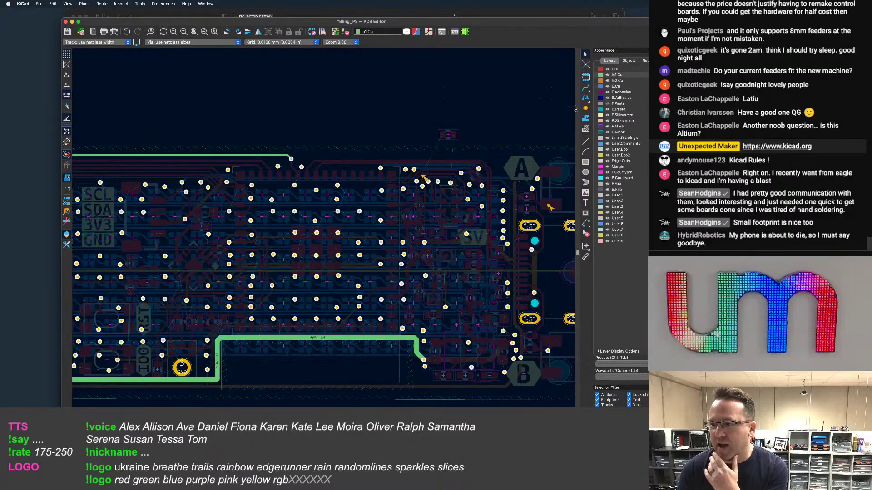
scroll(449, 176, down, 4)
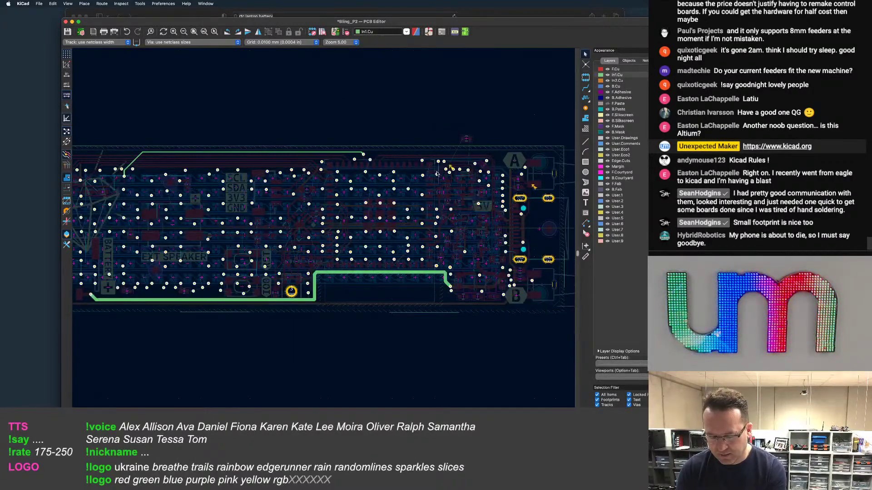
Fill all copper zones and examine the In1.Cu plane and its tracks across the board
key(b)
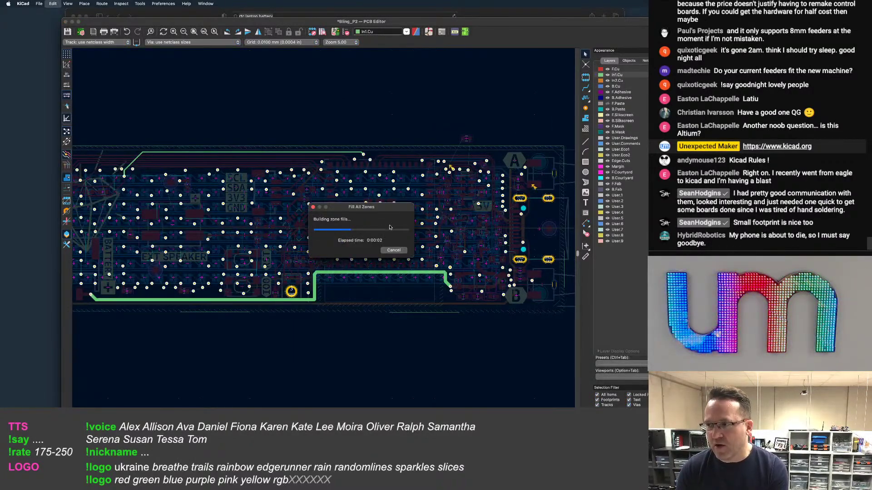
scroll(407, 235, down, 7)
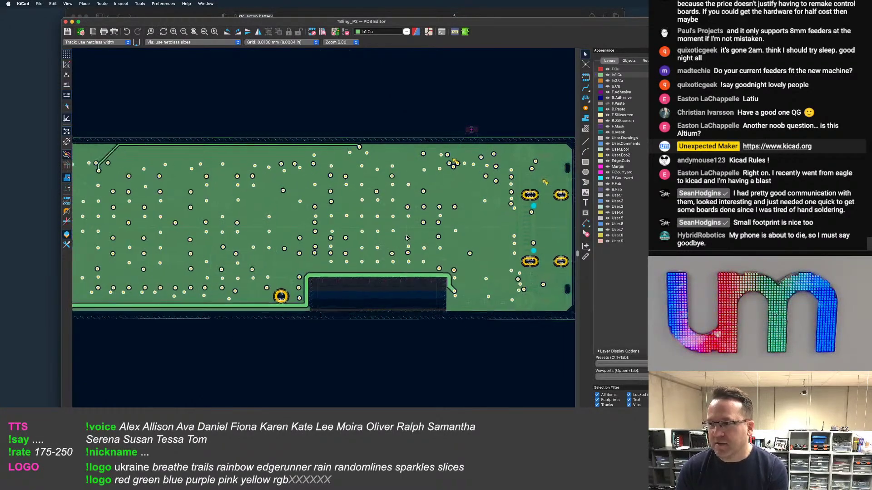
scroll(408, 237, up, 7)
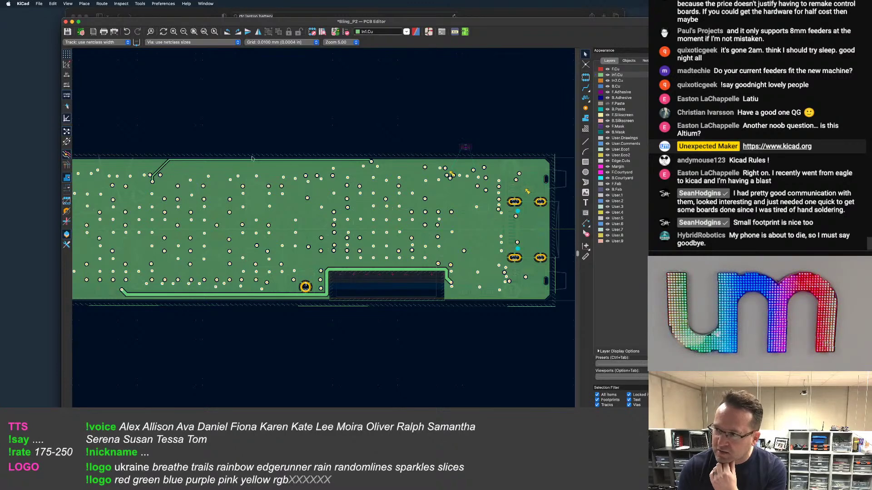
scroll(241, 177, down, 3)
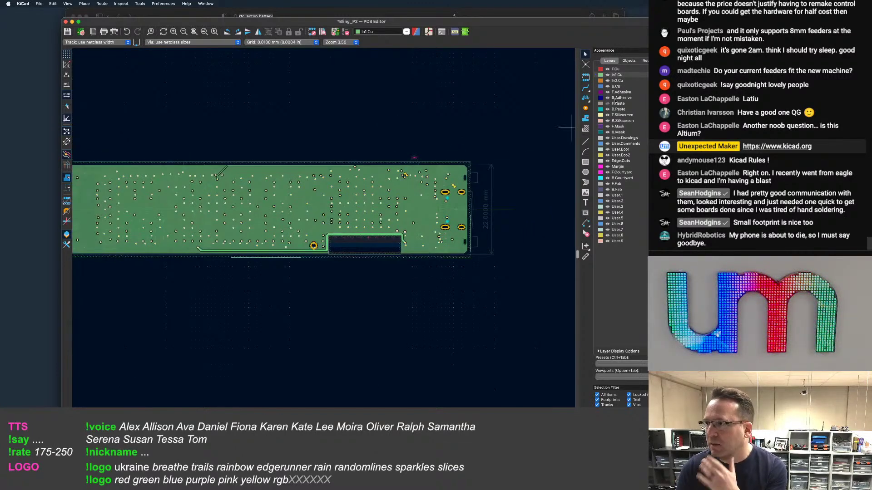
Make In2.Cu the active layer and examine its filled zone, tracks and via clearances around U2
click(619, 81)
scroll(399, 194, up, 3)
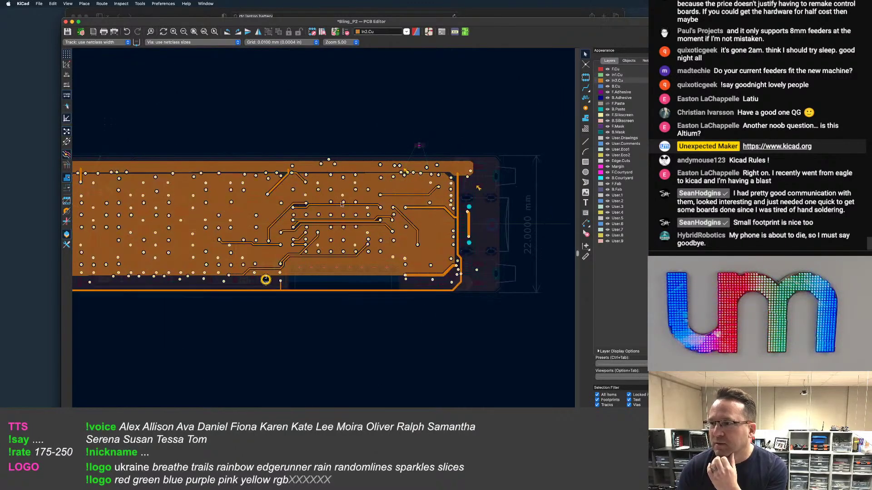
middle_drag(415, 189, 447, 193)
scroll(431, 191, down, 1)
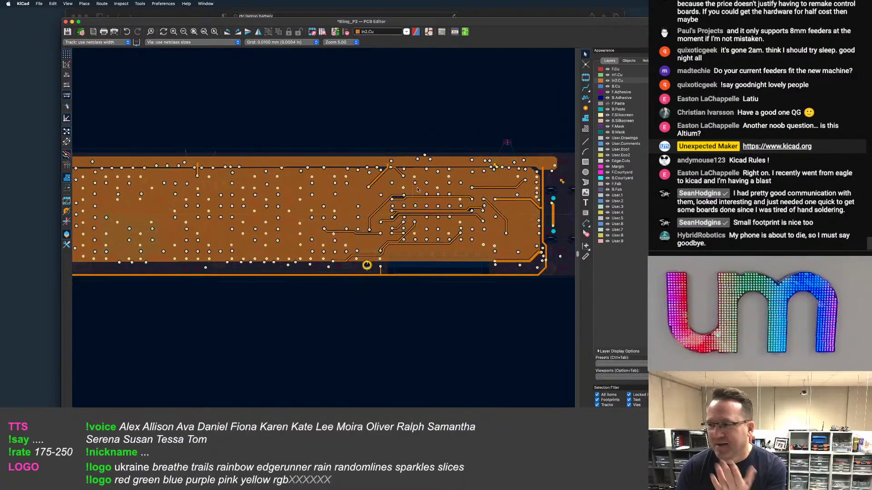
scroll(409, 191, up, 5)
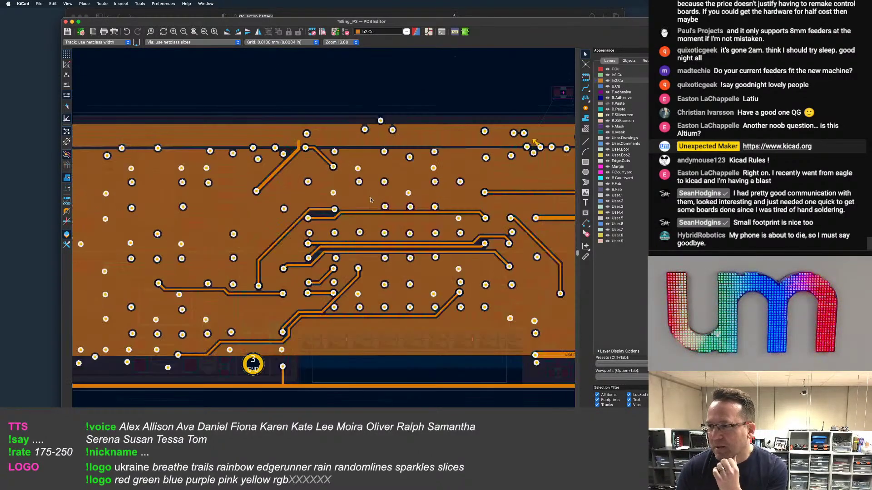
mouse_move(444, 211)
middle_down()
mouse_move(347, 201)
mouse_move(435, 222)
middle_up()
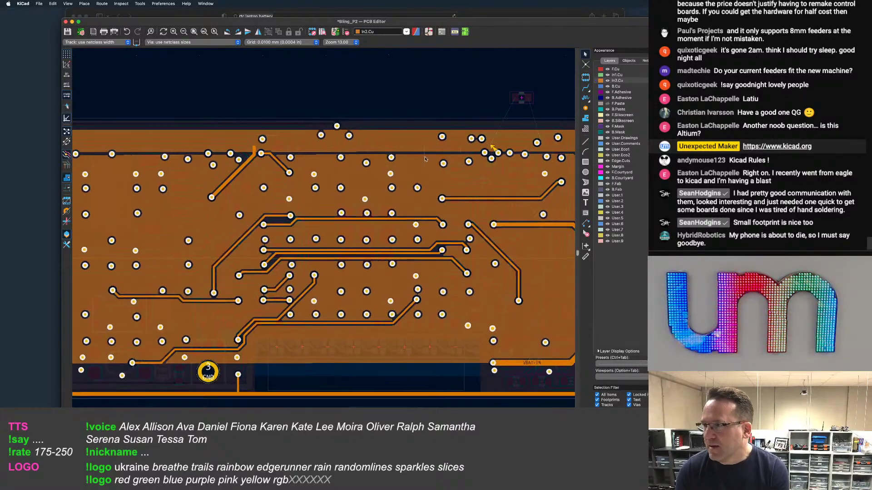
scroll(317, 160, up, 2)
scroll(317, 160, up, 2)
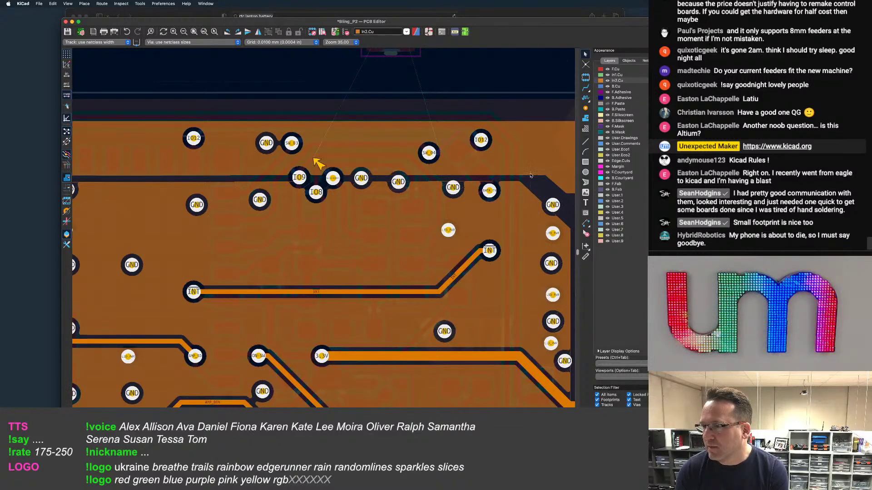
Unfill the copper zones and restore all inactive layers to normal brightness after isolating In2.Cu
key(h)
key(h)
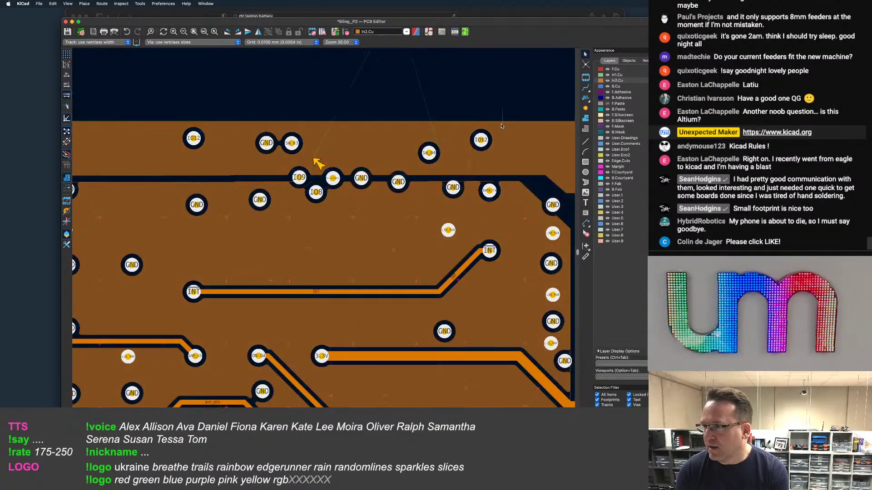
scroll(464, 158, down, 1)
key(super+b)
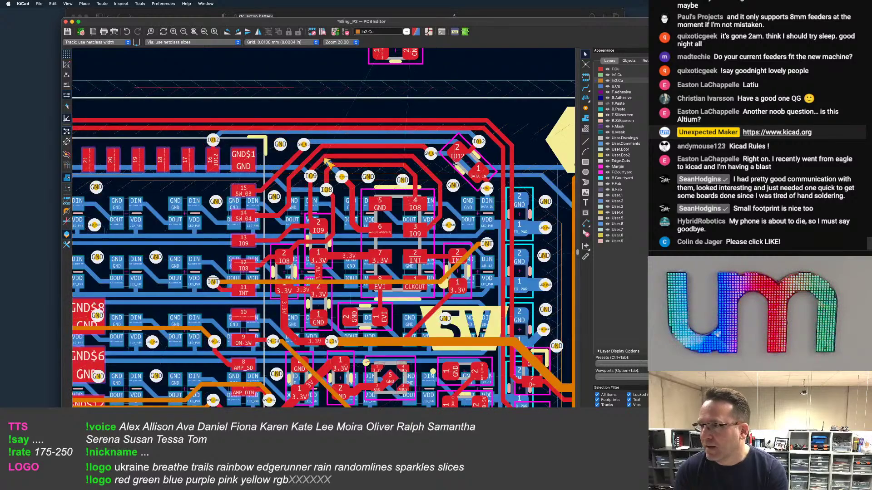
Examine the SW_04, IO8, IO9 and IO12 tracks between U2 and the board's upper edge for space for R20
scroll(455, 160, up, 2)
scroll(269, 162, down, 4)
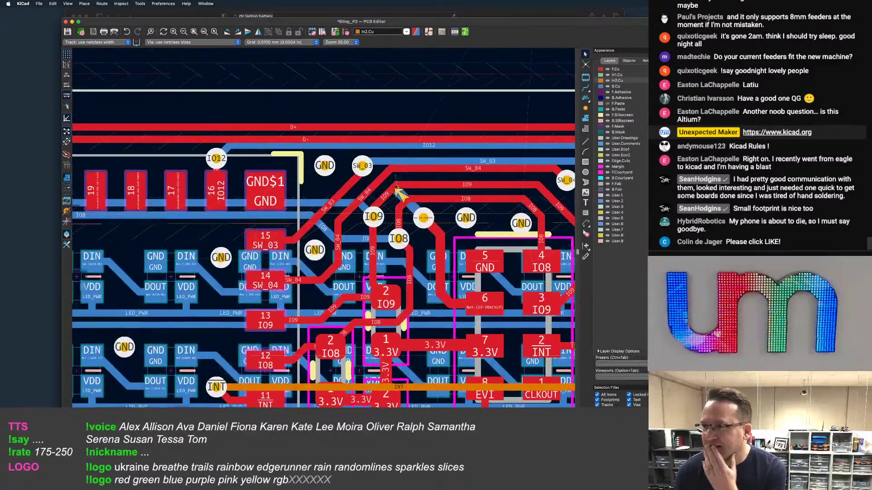
scroll(352, 183, up, 2)
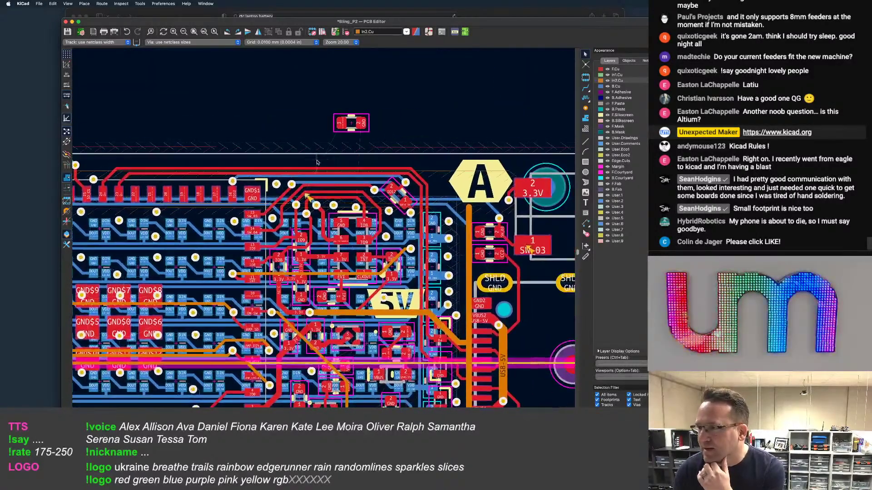
scroll(359, 156, right, 3)
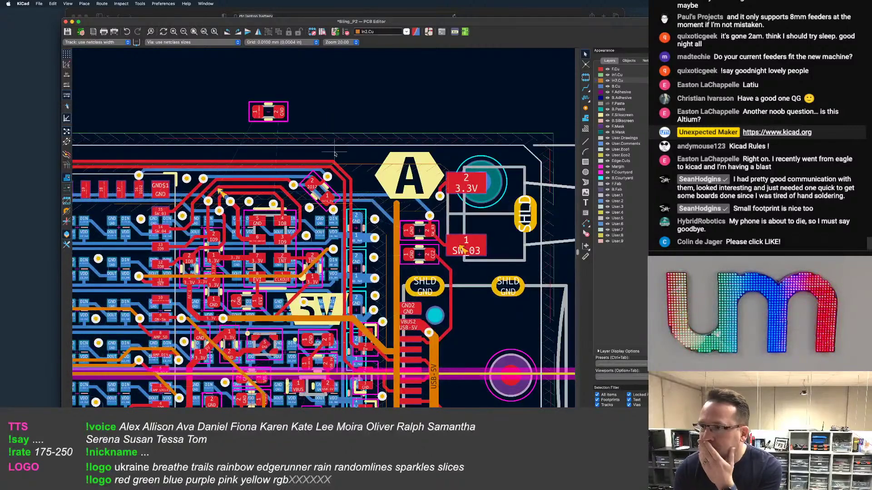
scroll(334, 154, up, 3)
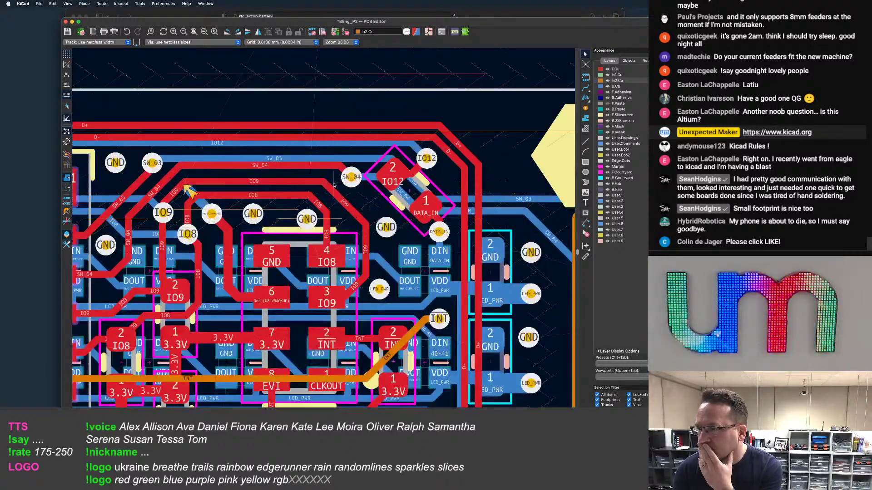
scroll(314, 185, right, 1)
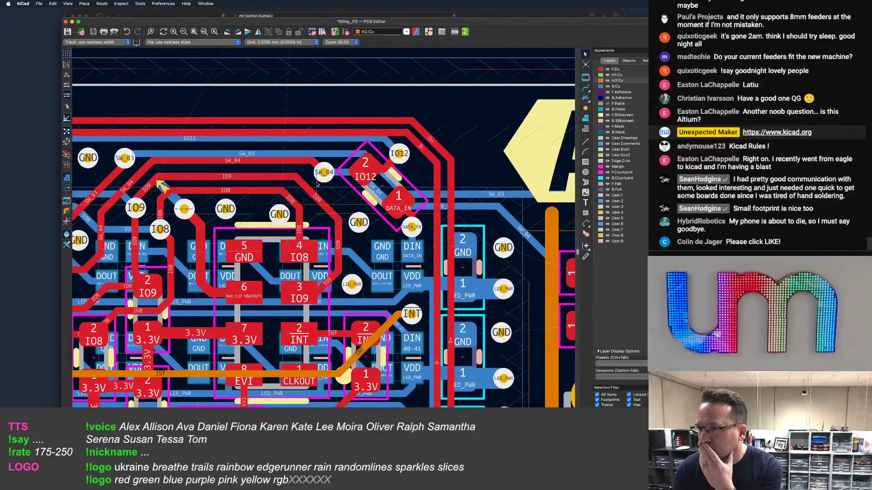
scroll(317, 184, down, 3)
scroll(359, 191, left, 5)
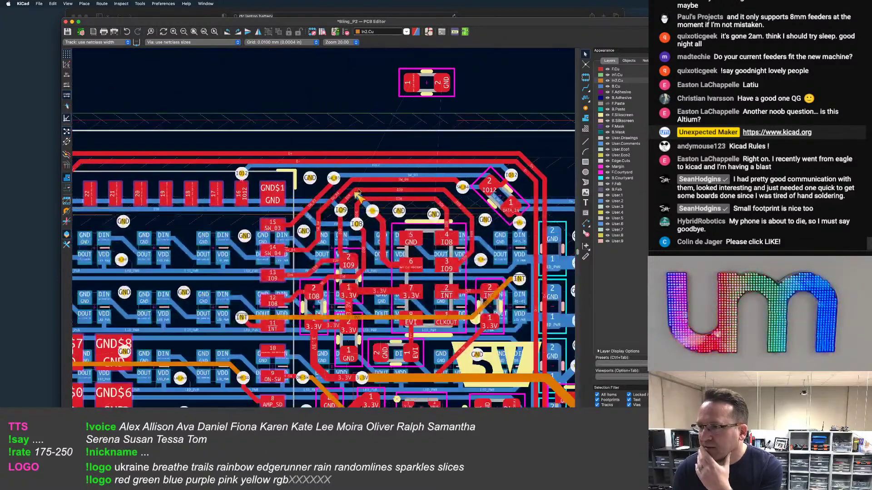
Make B.Cu the active layer and examine the parallel tracks along the board's upper edge from U2 to the far end
key(Next)
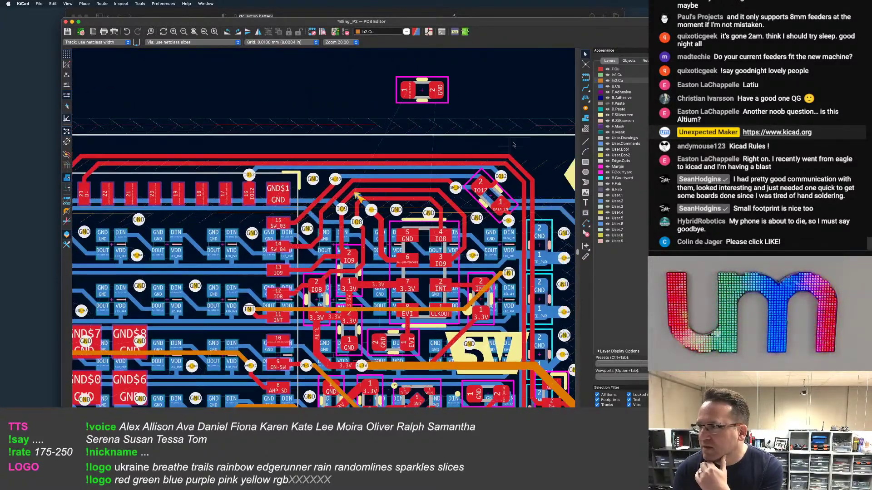
scroll(412, 178, down, 3)
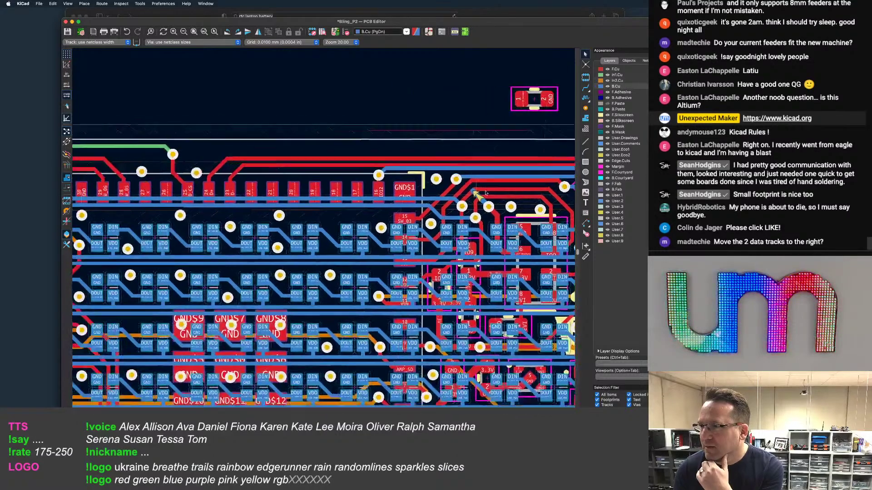
scroll(207, 209, left, 10)
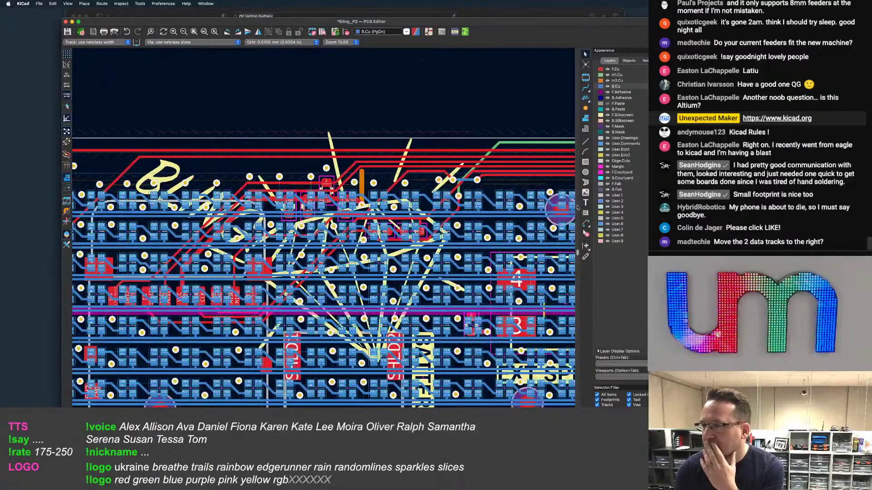
scroll(577, 208, right, 10)
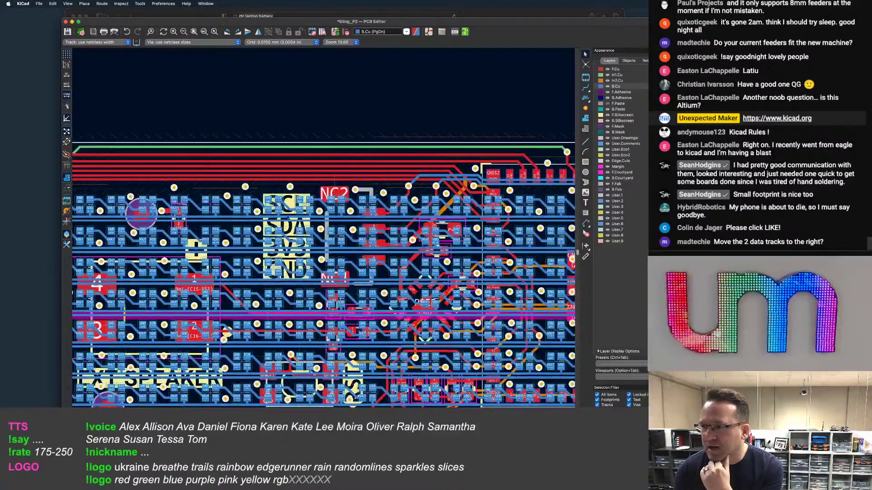
scroll(343, 207, up, 2)
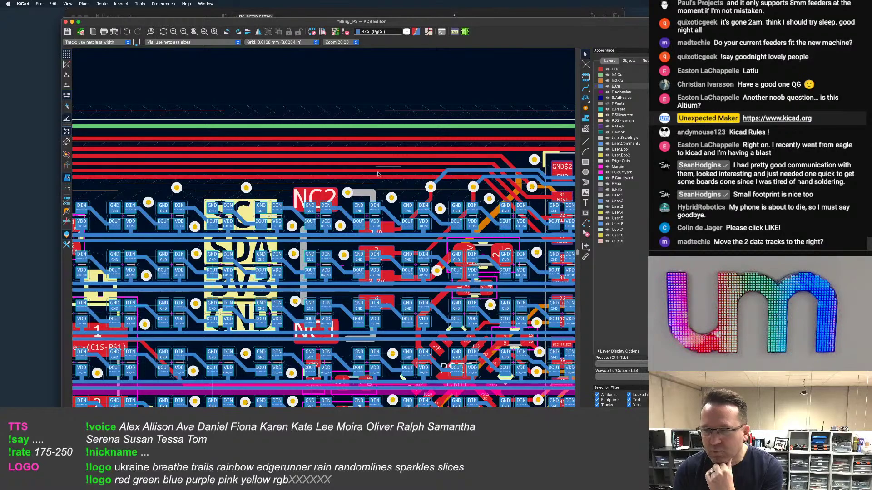
scroll(394, 166, down, 3)
scroll(420, 208, up, 5)
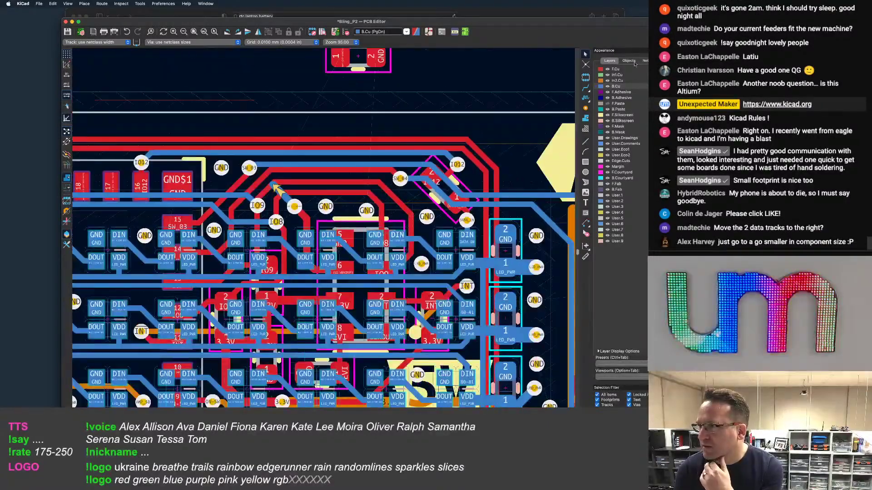
Make F.Cu the active layer and examine the D+ and D- tracks and free area between U2 and the A marking
key(Page_Up)
scroll(372, 204, up, 1)
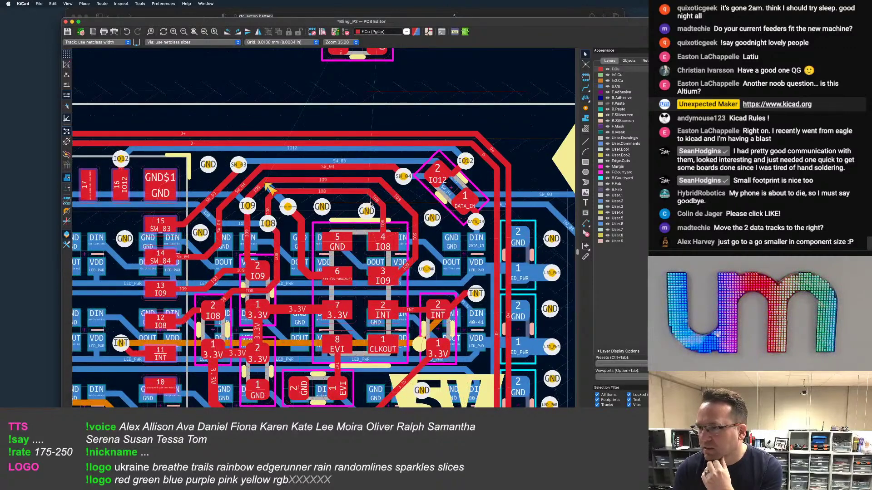
middle_drag(317, 237, 346, 252)
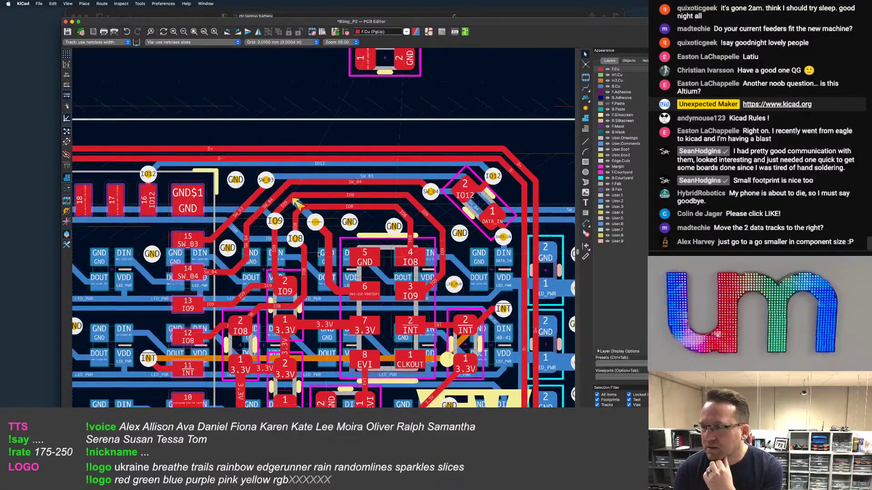
scroll(323, 254, down, 2)
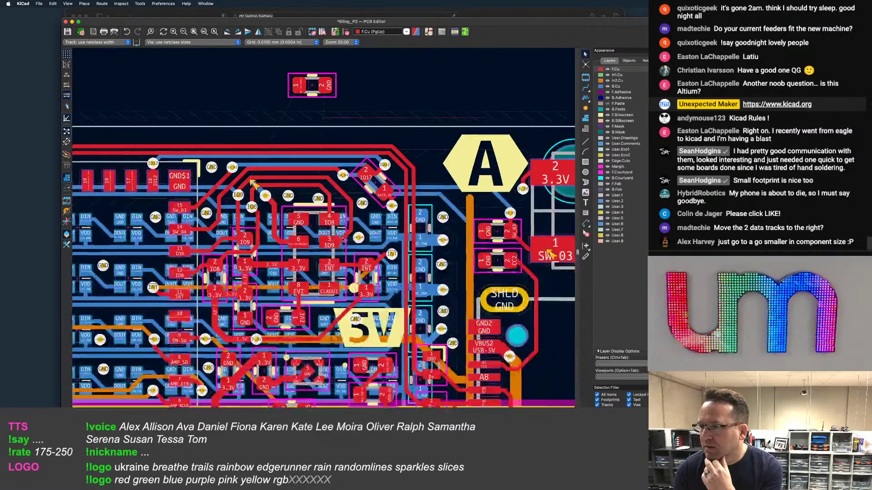
scroll(364, 244, up, 2)
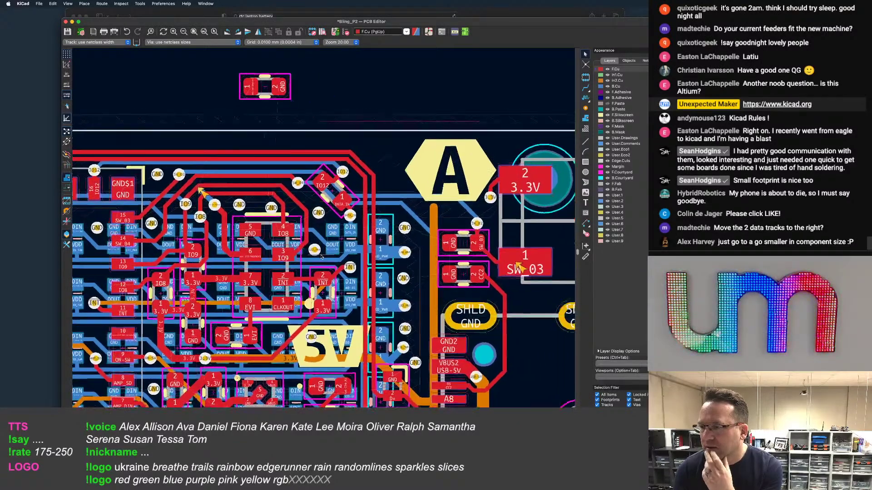
scroll(321, 256, down, 1)
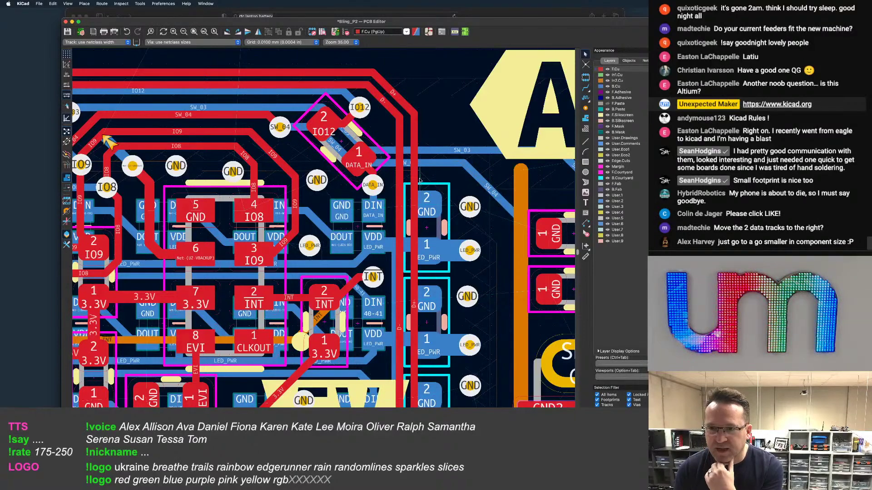
Set the track width of the whole Net-(U2-VBACKUP) connection between U2 pad 6 and its via to the predefined 0.154 mm
scroll(355, 195, down, 2)
scroll(317, 205, up, 1)
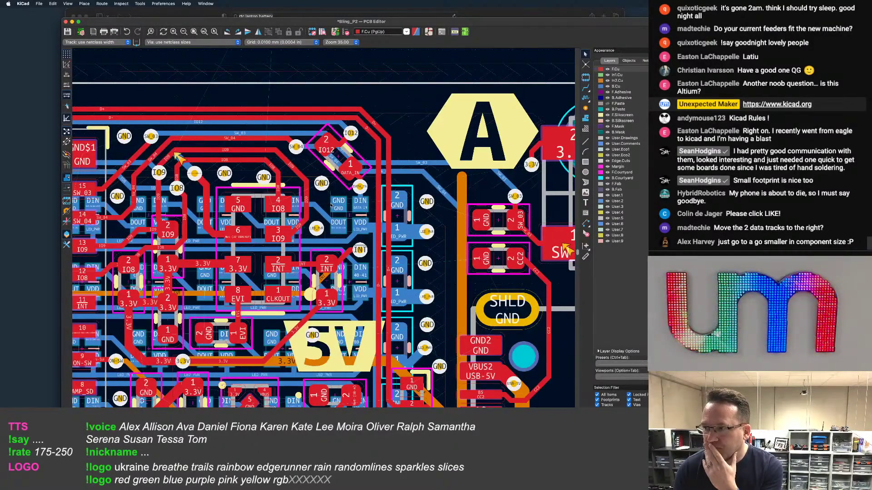
scroll(330, 205, down, 2)
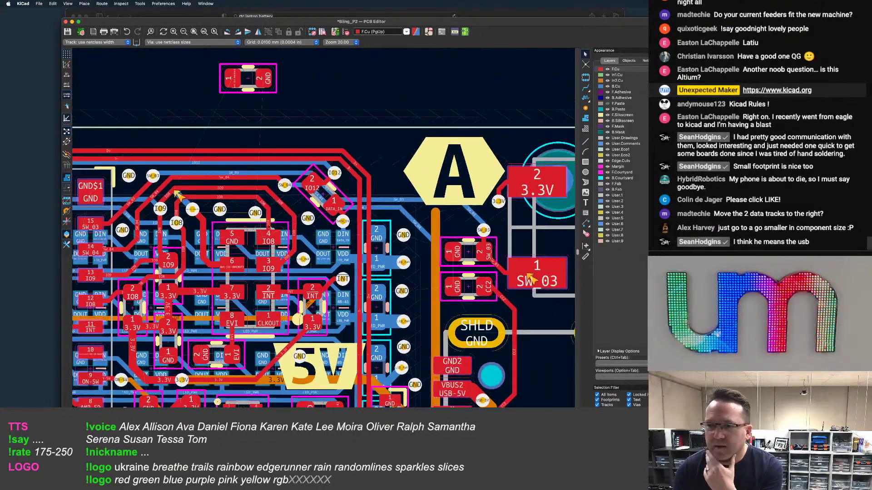
scroll(277, 216, down, 2)
scroll(301, 215, up, 1)
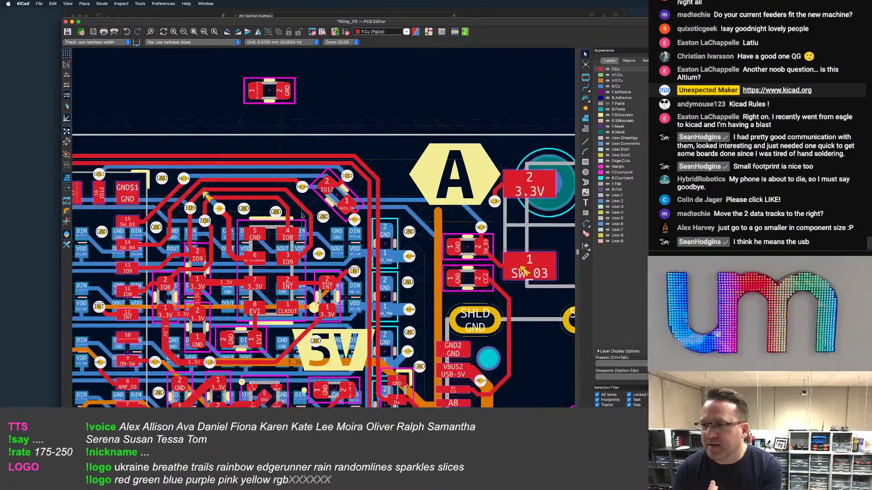
scroll(302, 215, up, 3)
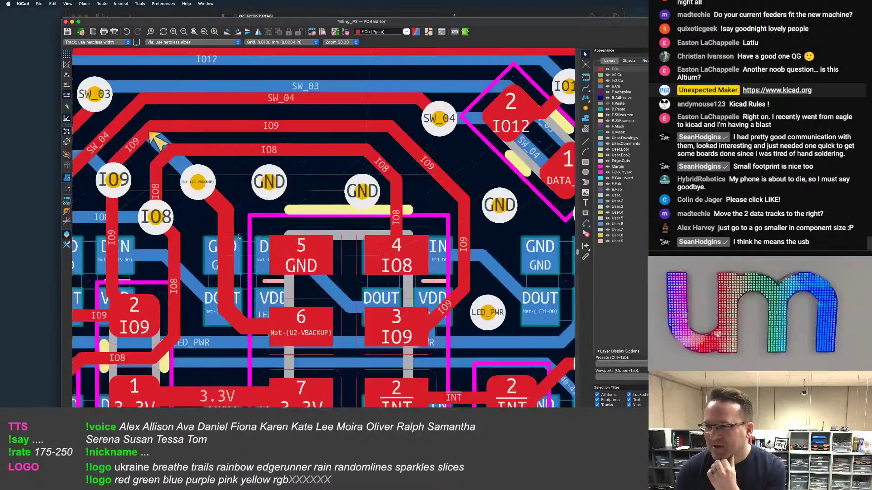
scroll(224, 236, up, 2)
click(224, 226)
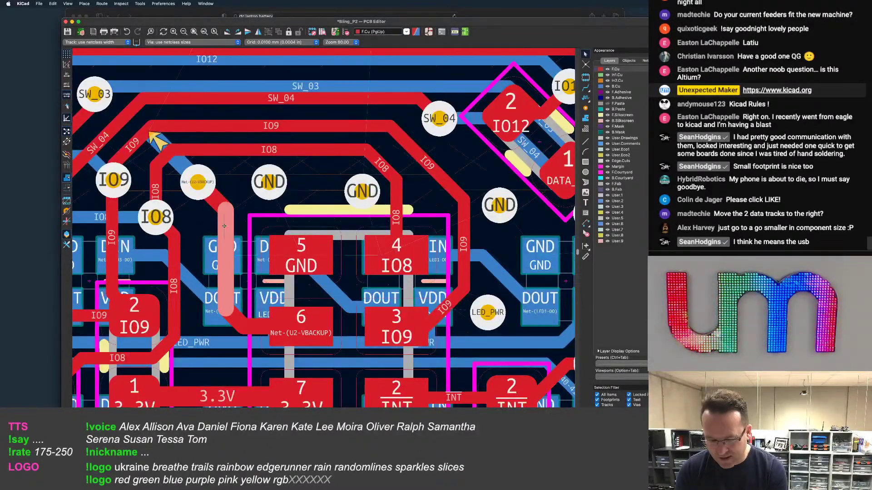
key(u)
key(u)
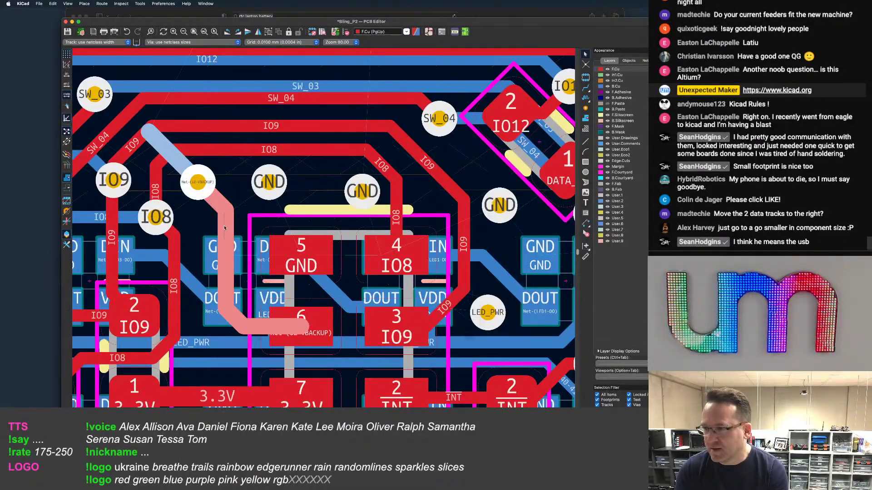
key(e)
click(326, 229)
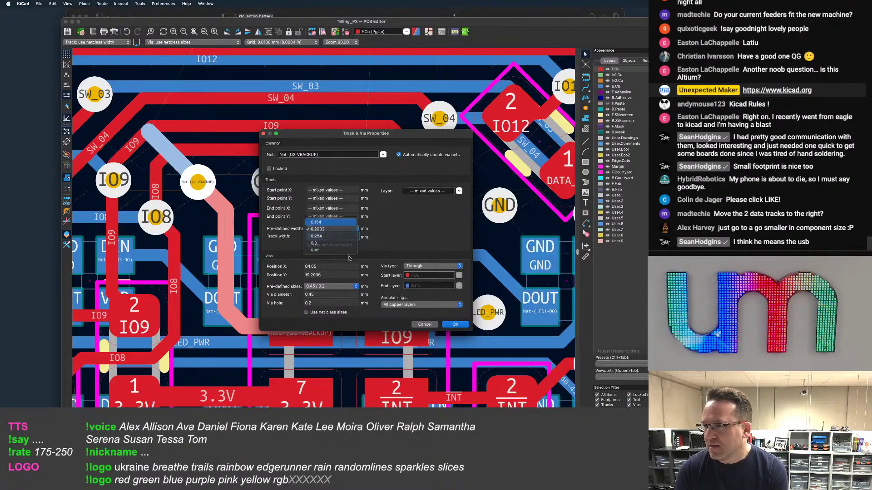
click(327, 236)
click(454, 325)
Shift the B.Cu SW_03 and SW_04 tracks between the angled IO12/DATA_IN part and the A marking closer to the board's upper edge
scroll(326, 283, down, 4)
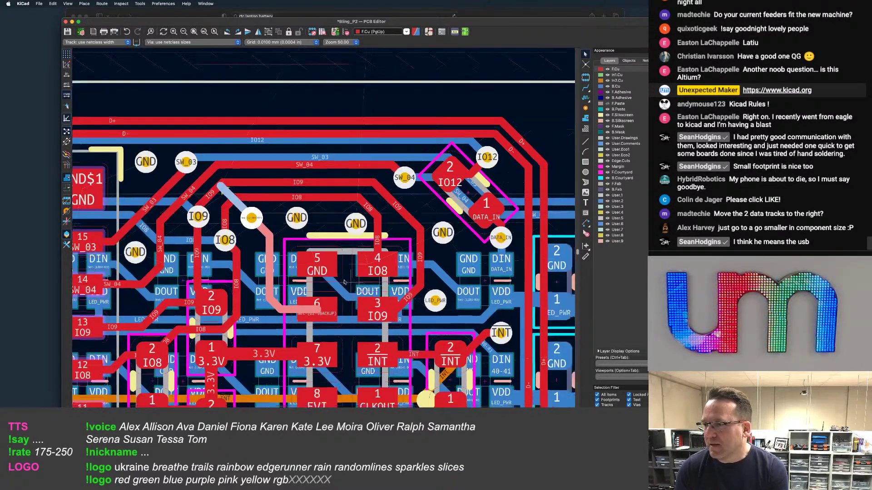
middle_drag(326, 283, 338, 240)
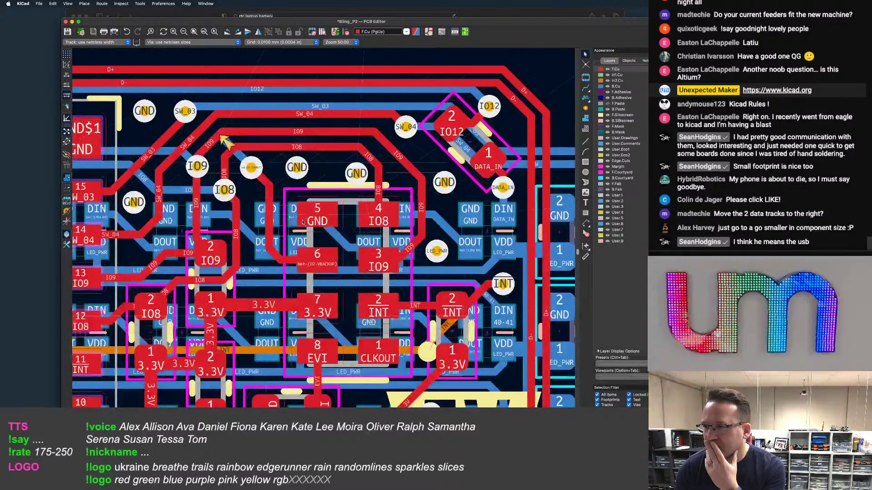
middle_drag(279, 218, 258, 241)
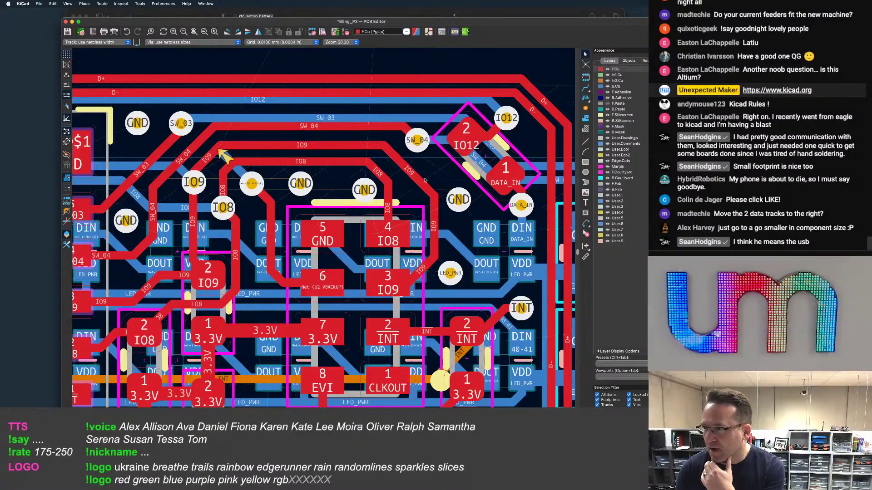
middle_drag(425, 181, 249, 195)
scroll(402, 228, down, 1)
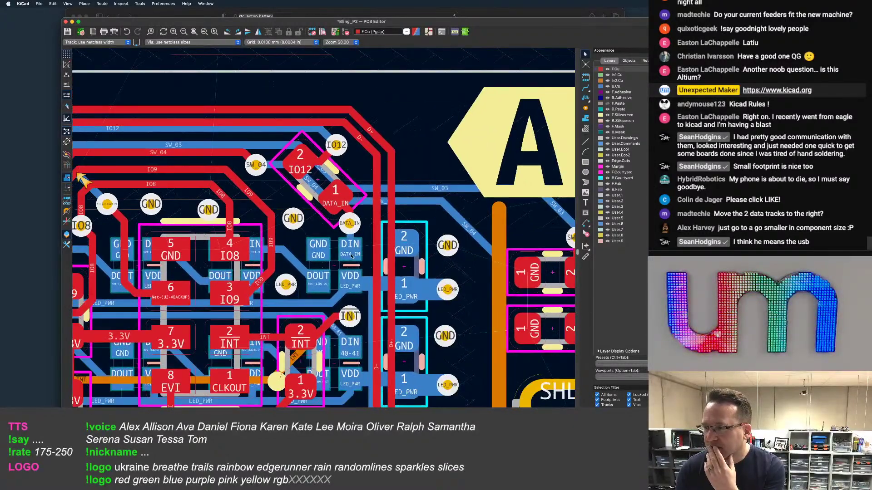
scroll(370, 254, up, 3)
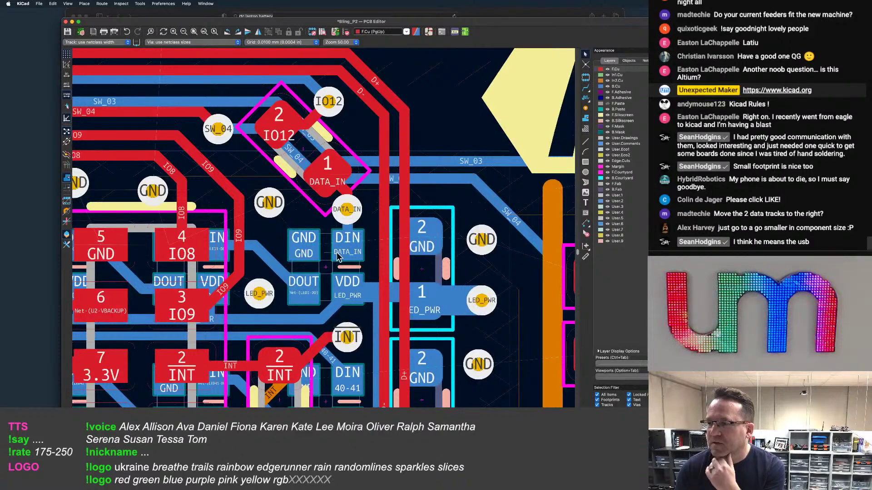
middle_drag(344, 250, 332, 292)
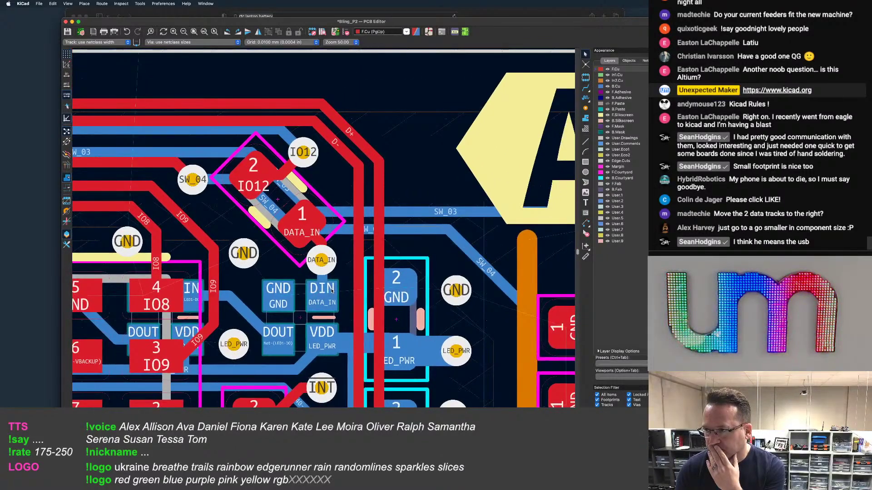
scroll(333, 291, down, 1)
middle_drag(433, 211, 402, 210)
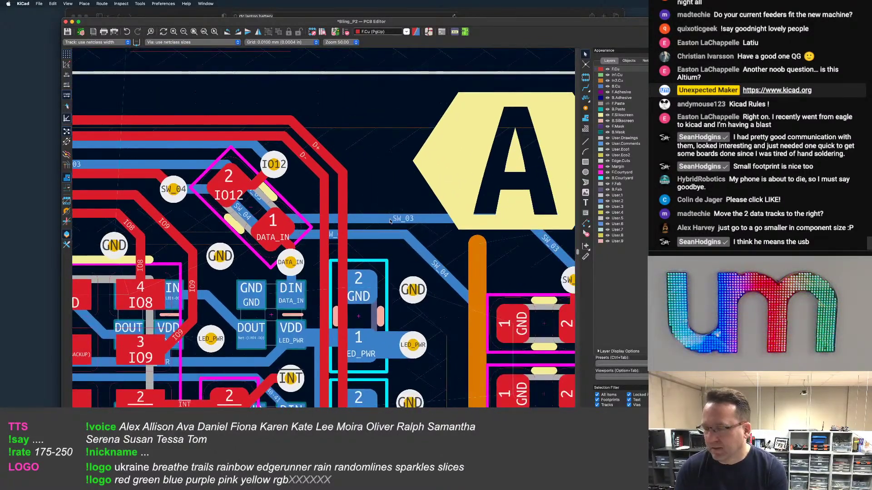
click(390, 221)
key(d)
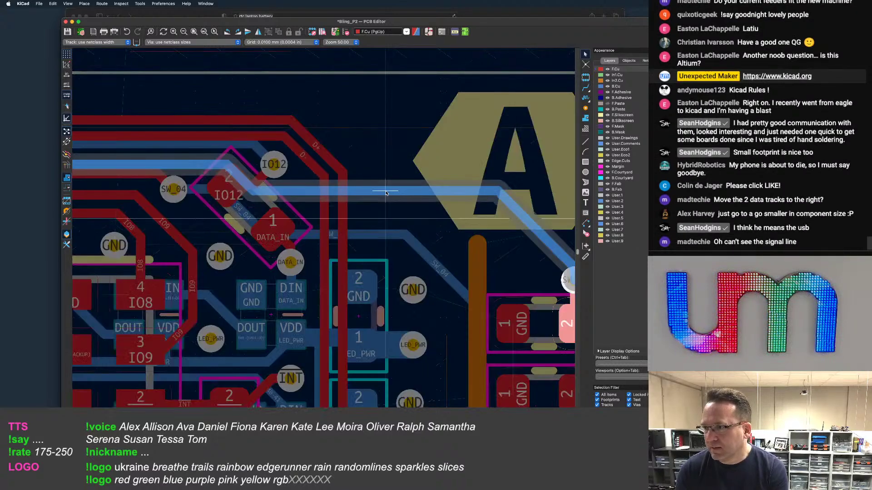
click(386, 193)
click(375, 236)
key(d)
click(380, 213)
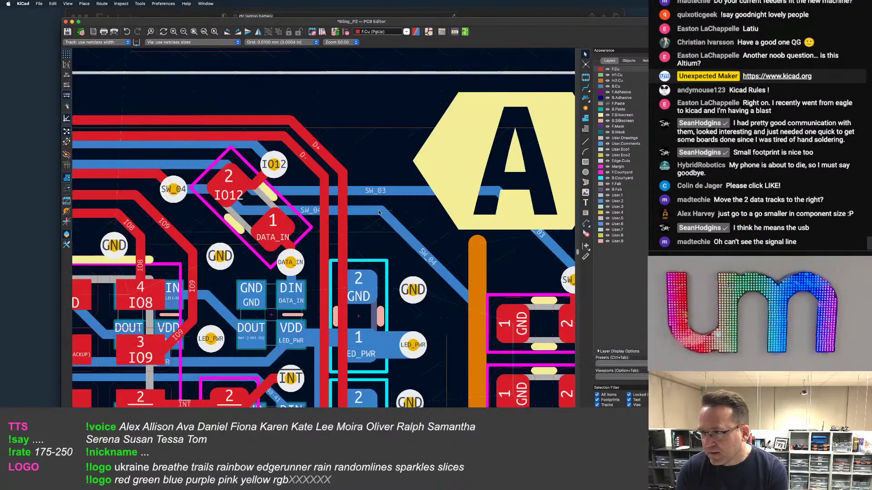
Examine the area around the angled IO12/DATA_IN part and the neighbouring D+ and D- tracks for space for R20
middle_drag(379, 213, 417, 207)
scroll(272, 230, up, 1)
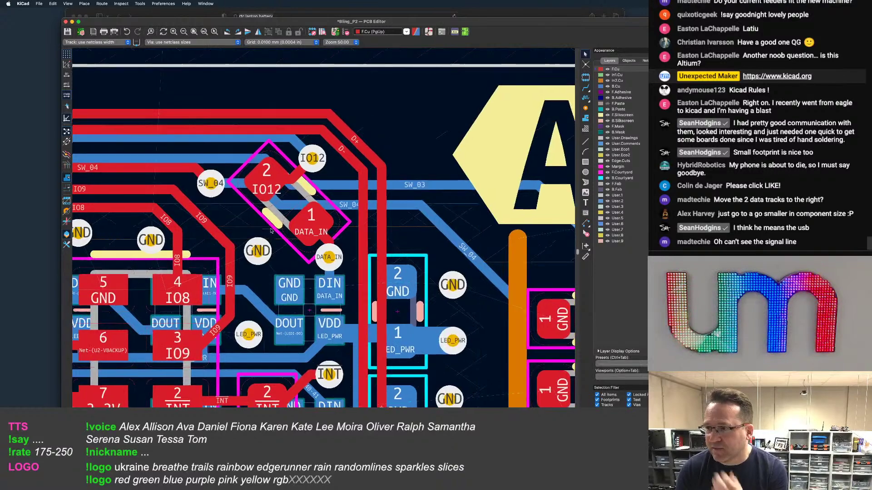
scroll(271, 231, up, 1)
scroll(256, 237, down, 2)
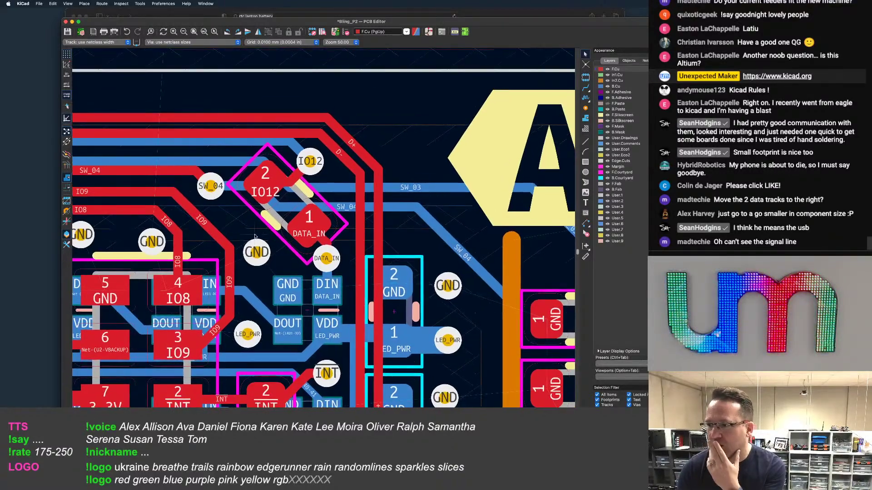
scroll(269, 233, right, 3)
scroll(269, 232, down, 1)
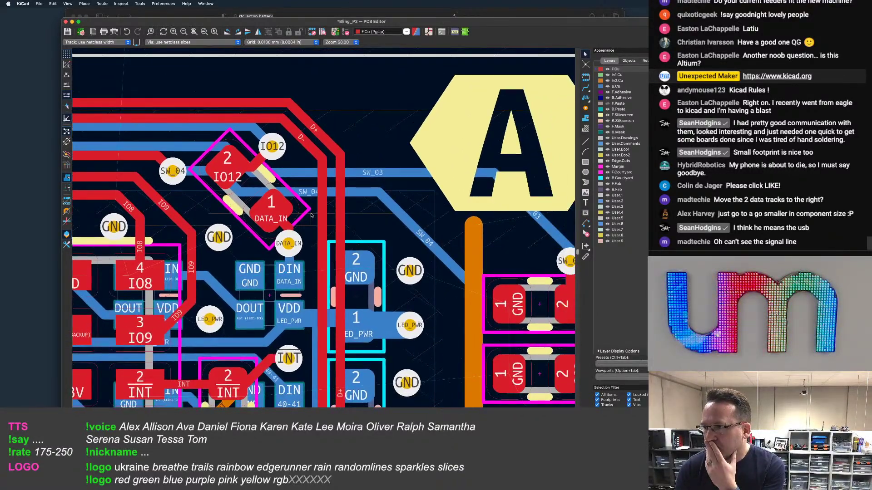
scroll(311, 215, down, 2)
scroll(306, 186, down, 2)
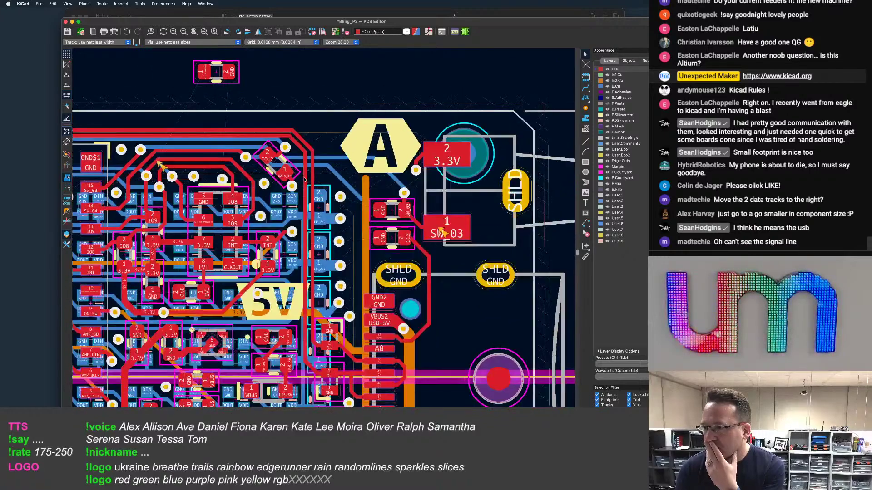
Trace the D+ and D- tracks past the 5V marking to the USB connector pads and examine the room for rerouting them
scroll(300, 218, up, 3)
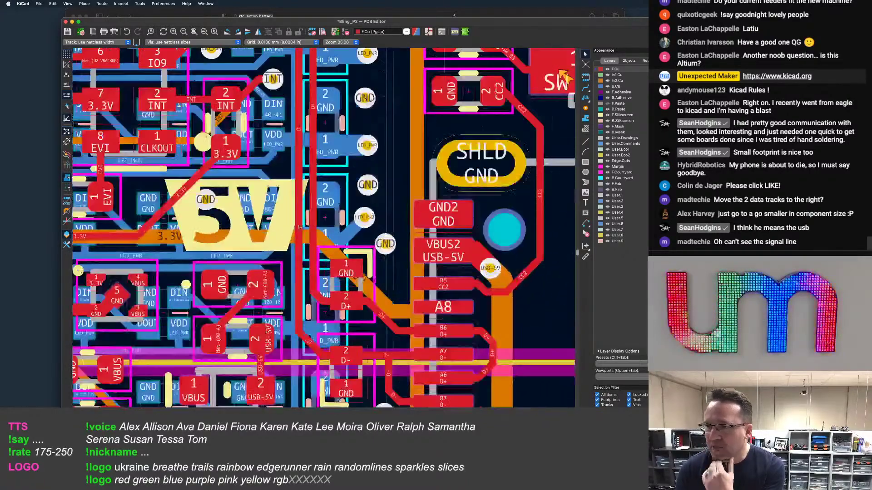
scroll(329, 261, up, 4)
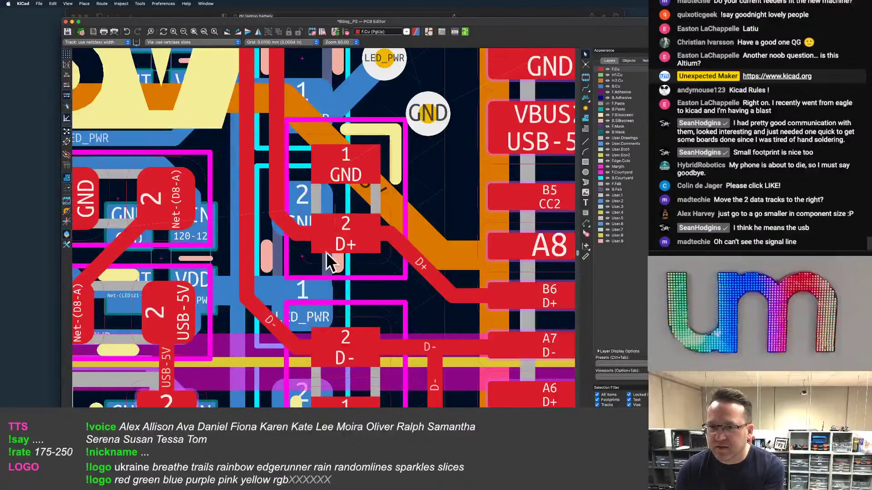
scroll(327, 253, down, 2)
middle_drag(329, 253, 347, 177)
scroll(347, 176, up, 1)
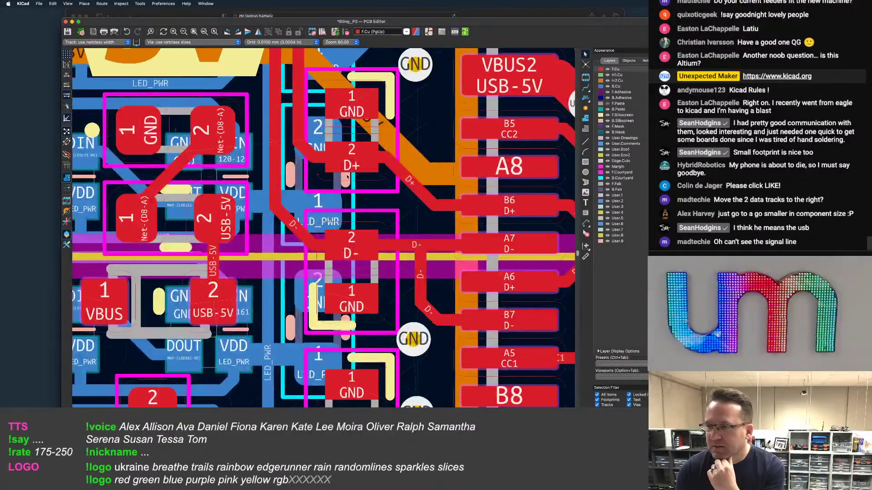
scroll(336, 175, down, 3)
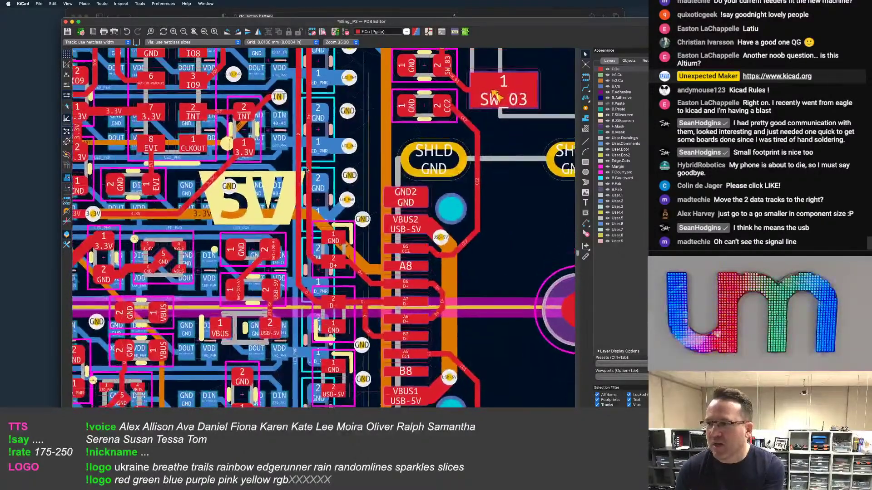
scroll(307, 170, down, 2)
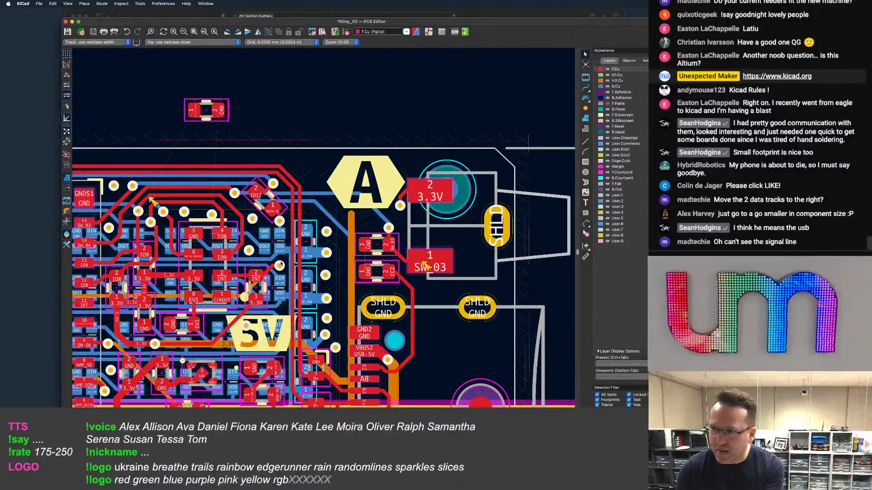
scroll(384, 182, down, 3)
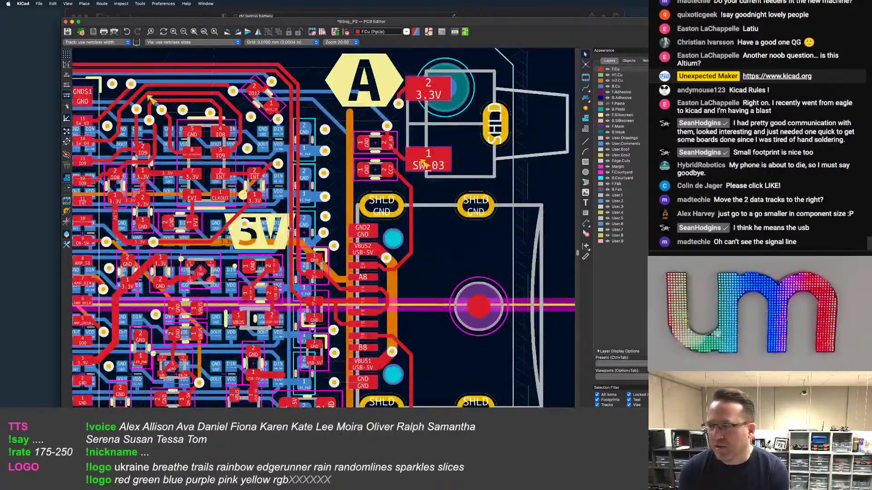
scroll(282, 207, up, 1)
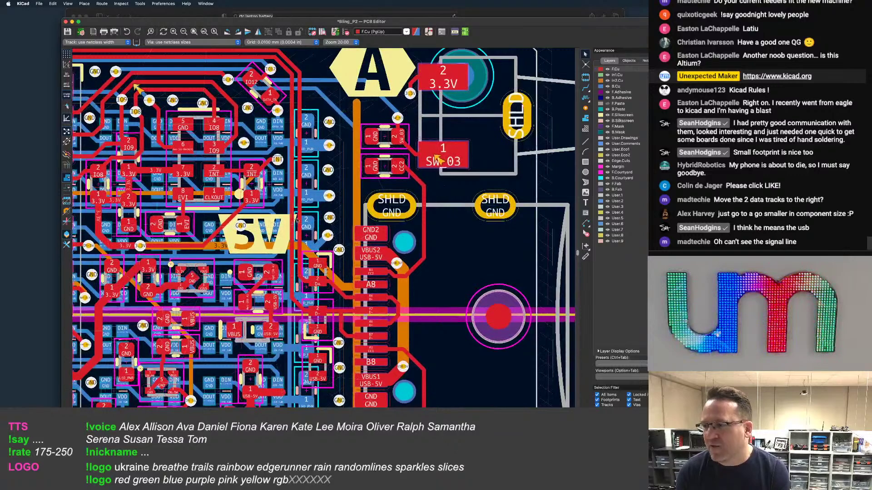
scroll(296, 221, down, 3)
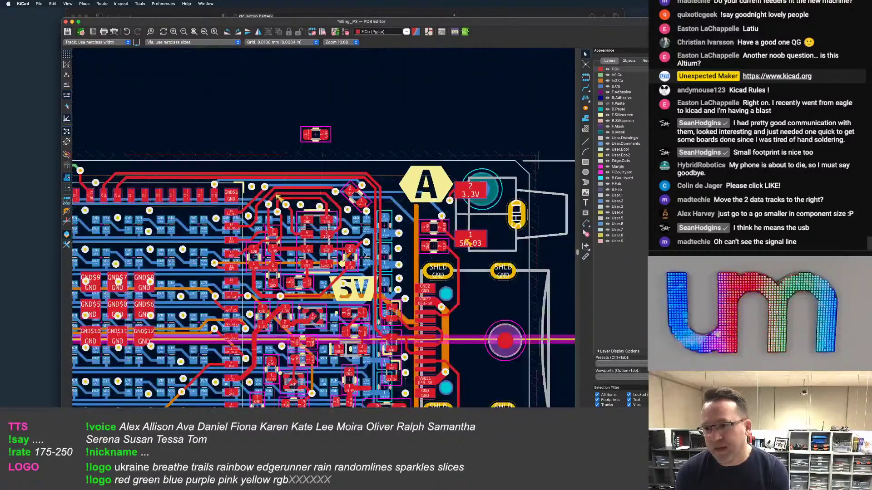
scroll(364, 242, up, 7)
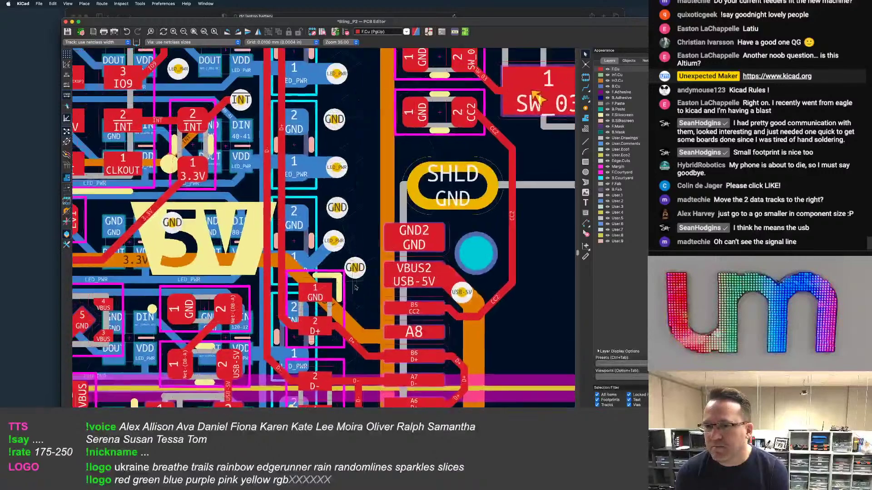
middle_drag(356, 288, 363, 298)
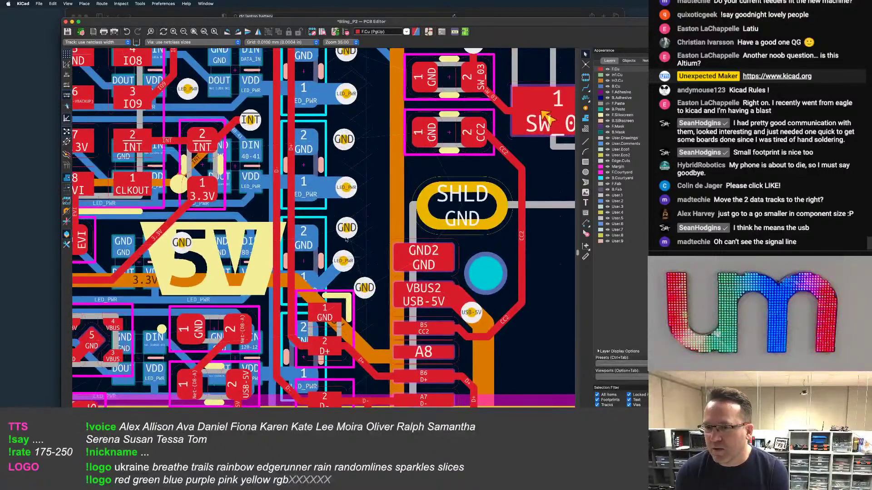
Examine the space from U2 across the D+ and D- tracks to the GND and LED_PWR vias below the A marking
scroll(346, 240, up, 4)
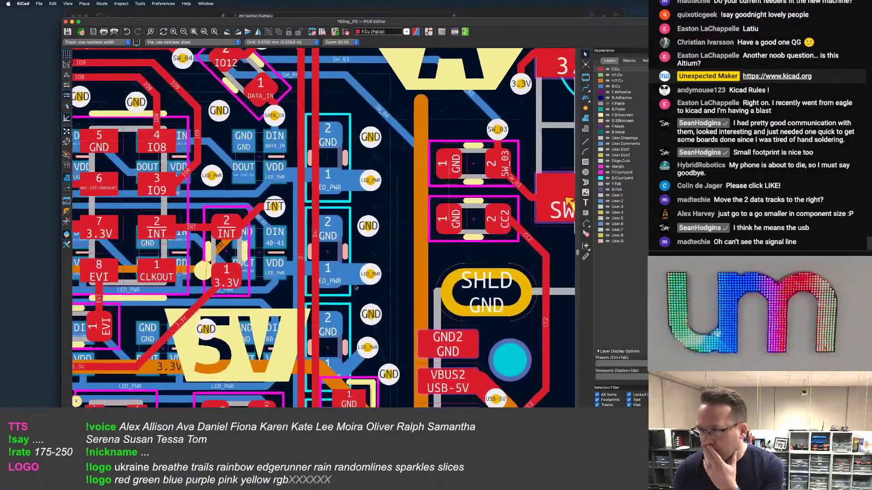
scroll(356, 287, up, 2)
scroll(352, 281, down, 2)
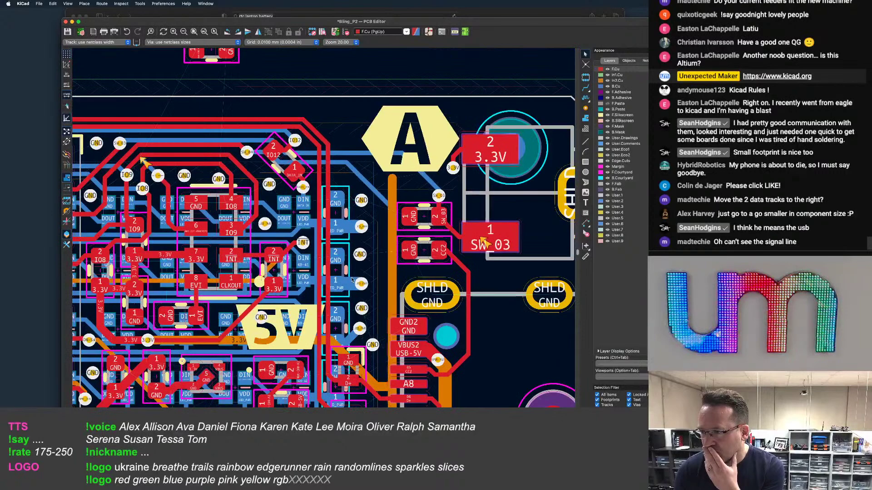
scroll(352, 280, up, 1)
scroll(353, 280, down, 1)
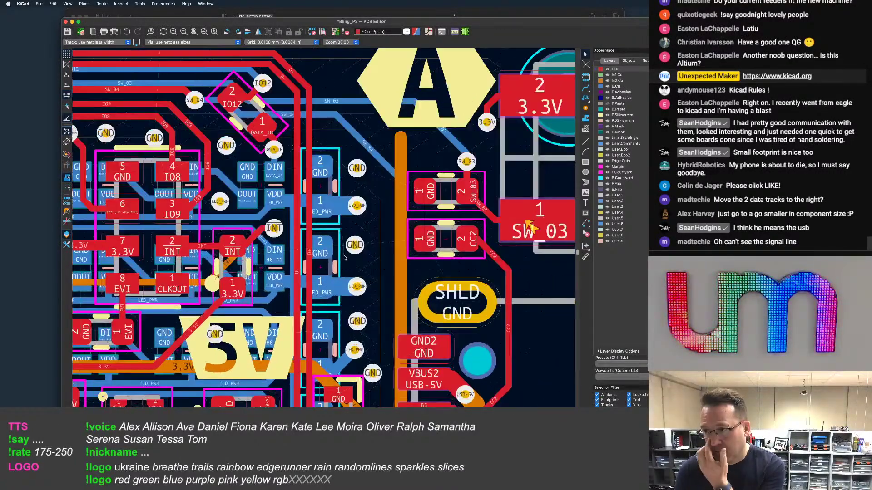
scroll(347, 348, up, 3)
scroll(368, 277, up, 2)
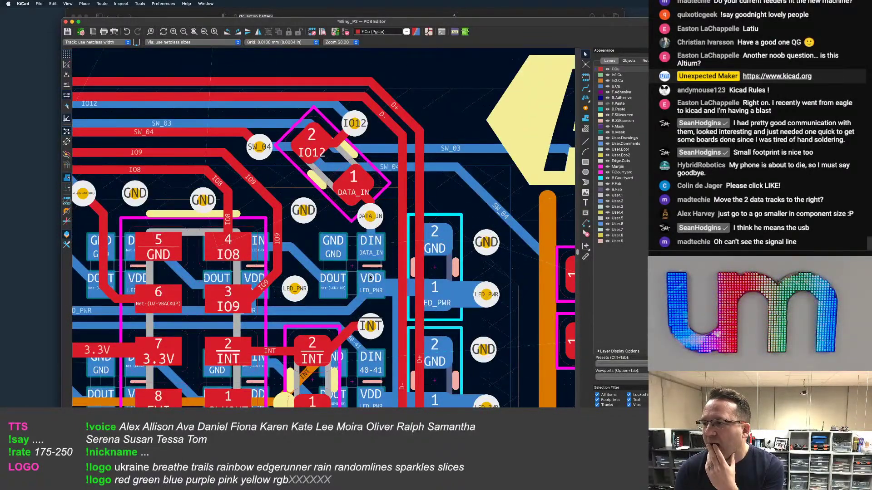
scroll(371, 277, down, 2)
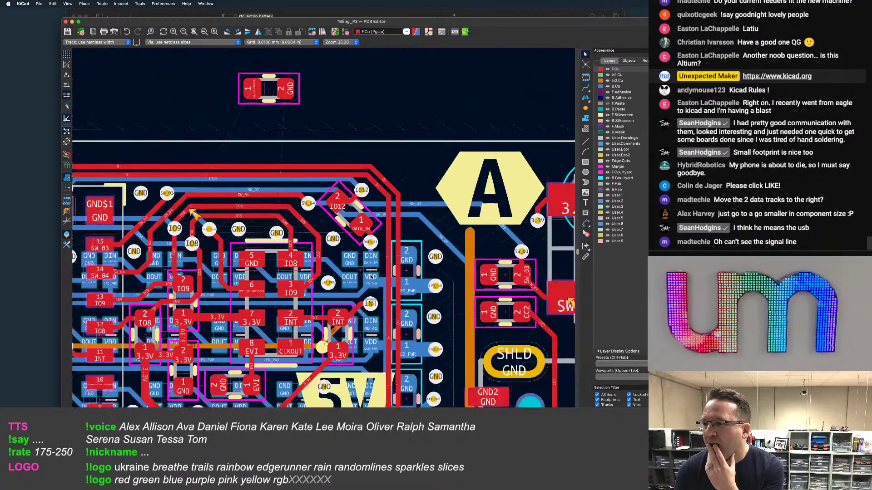
Make In2.Cu the active layer, fill all copper zones and dim the other layers
scroll(378, 282, right, 1)
scroll(325, 282, left, 3)
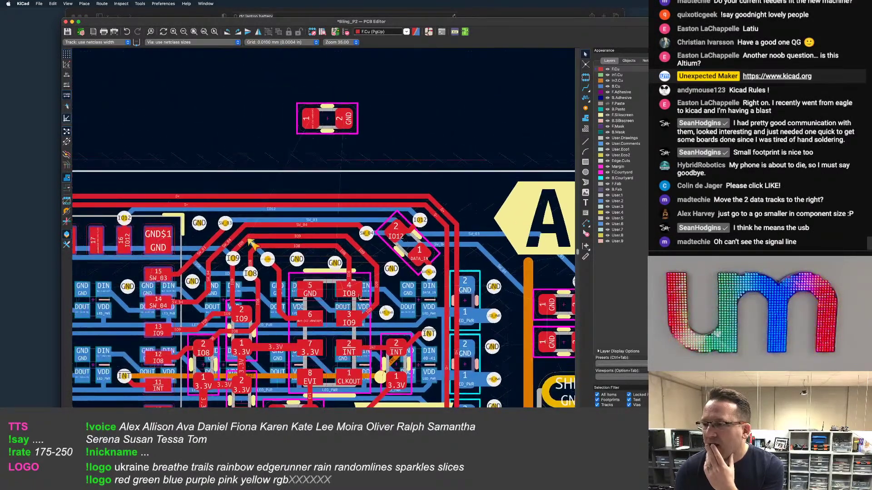
scroll(300, 281, up, 1)
scroll(294, 272, down, 2)
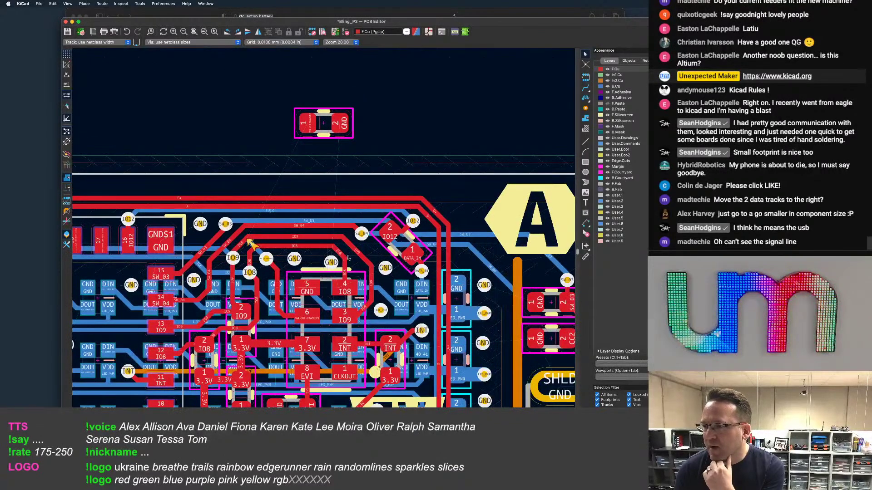
click(624, 81)
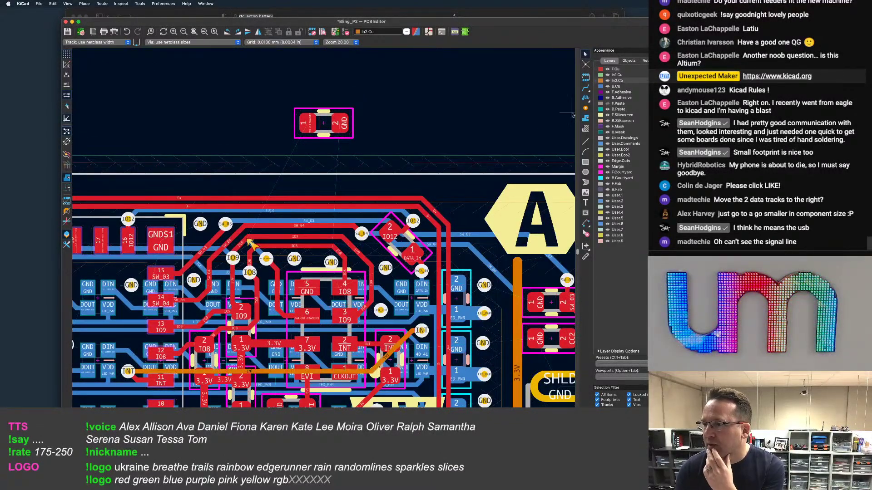
key(b)
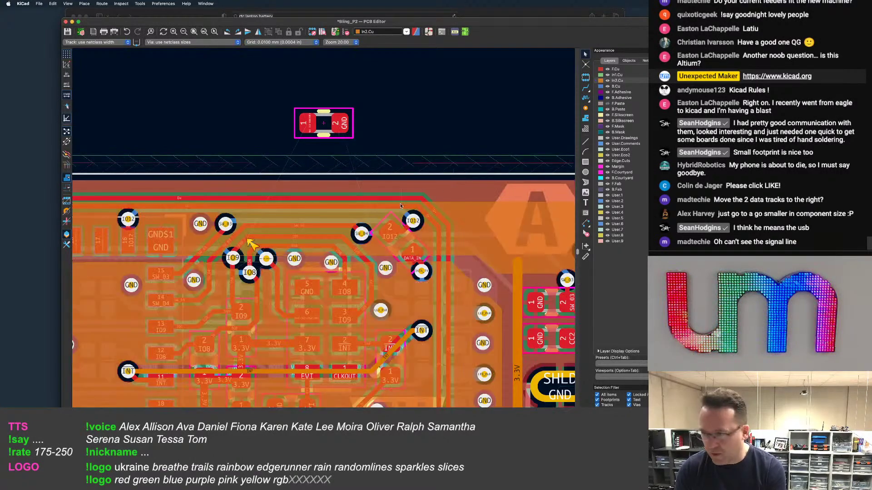
scroll(464, 196, down, 1)
key(ctrl+h)
Examine the In2.Cu zones and tracks across the board and around the A marking
scroll(421, 211, down, 4)
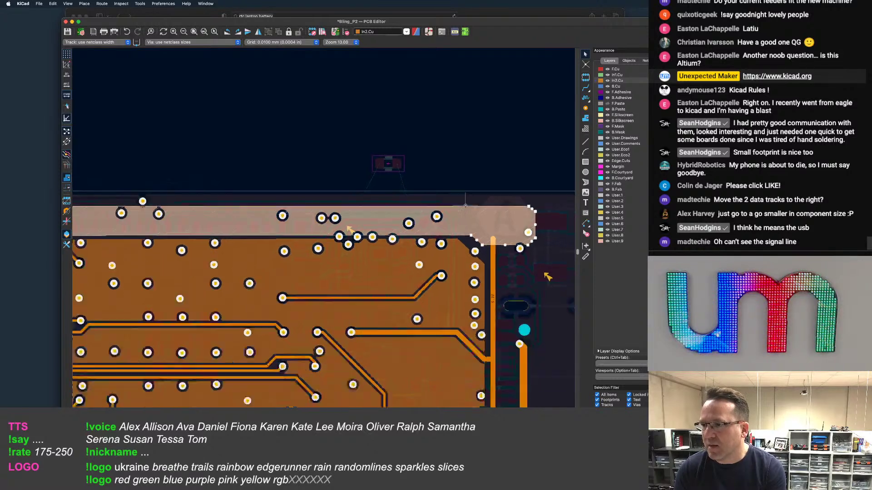
scroll(466, 207, down, 3)
middle_drag(354, 186, 356, 177)
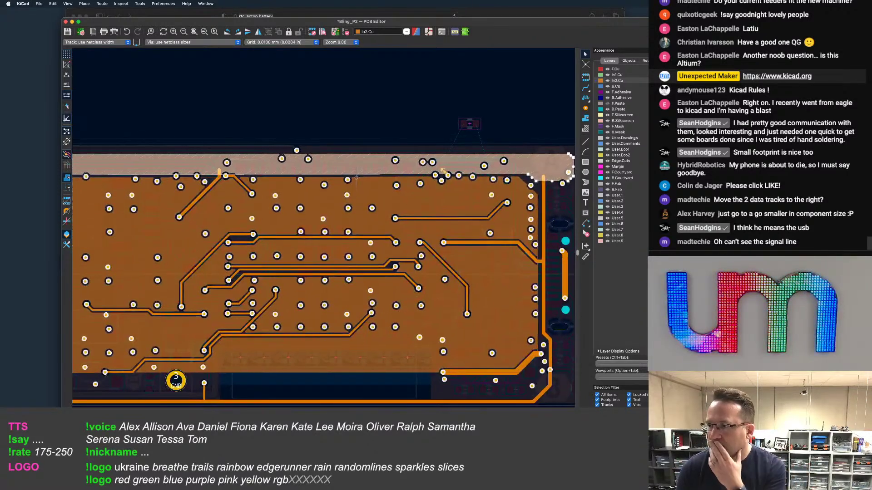
scroll(357, 374, down, 2)
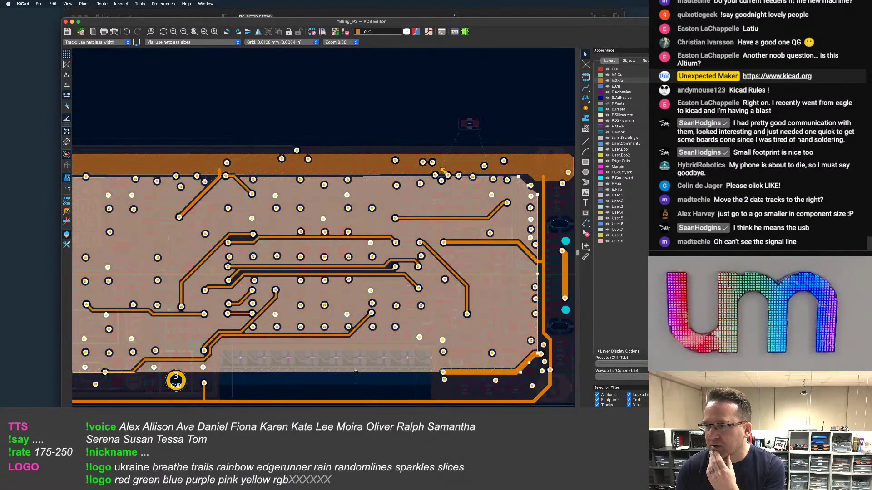
middle_drag(354, 304, 397, 296)
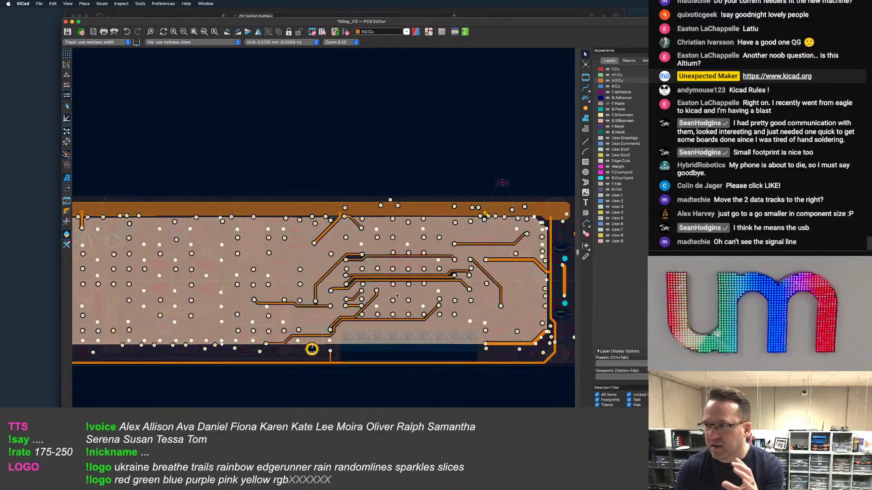
scroll(460, 274, down, 1)
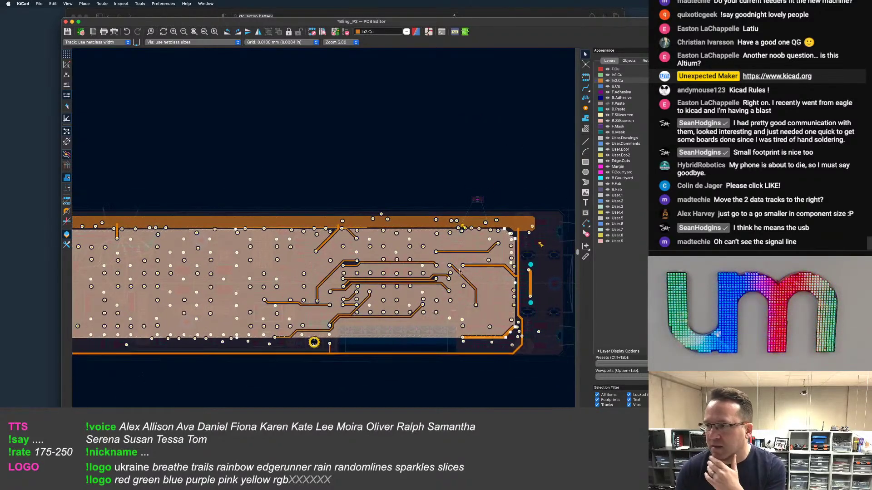
middle_drag(459, 273, 368, 257)
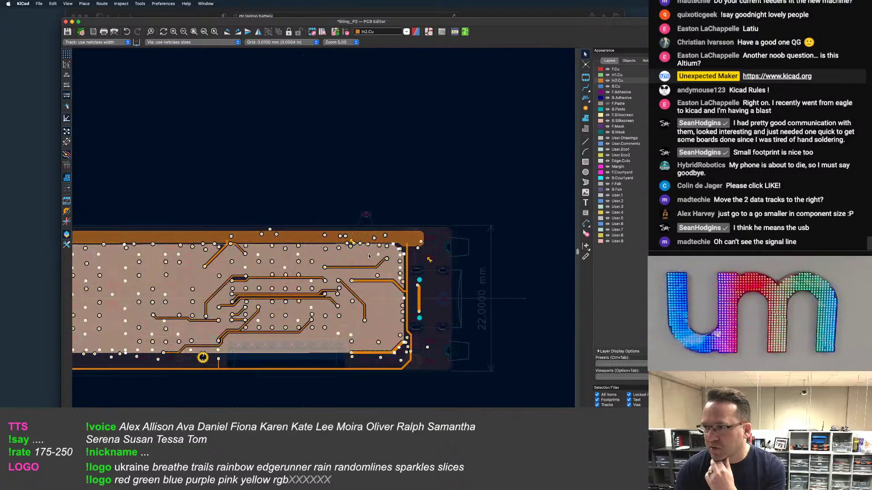
scroll(368, 255, up, 5)
scroll(281, 183, down, 4)
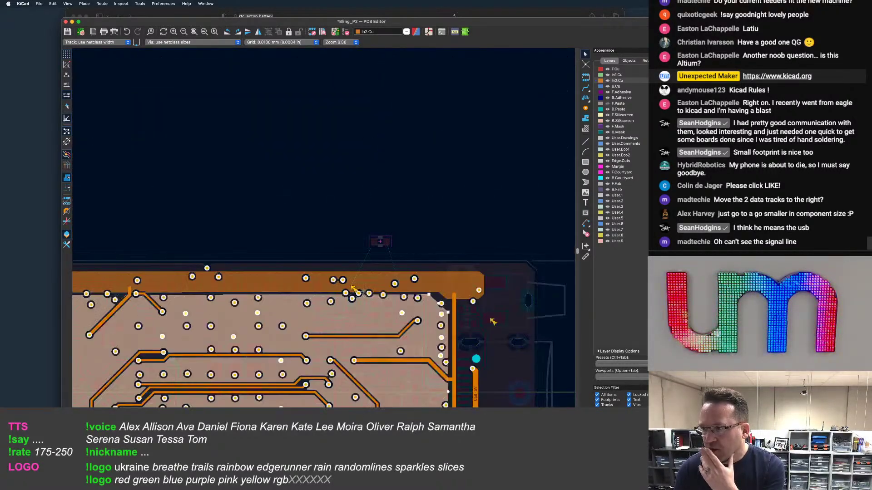
Trace the boundary between the two In2.Cu zones along the board's upper edge past the SD_CS, IO12 and SW_04 vias
scroll(359, 286, down, 3)
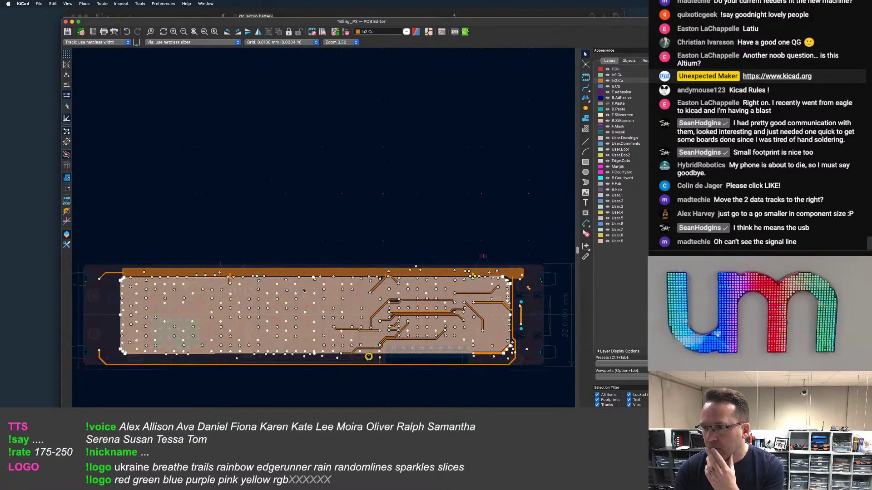
scroll(383, 304, up, 7)
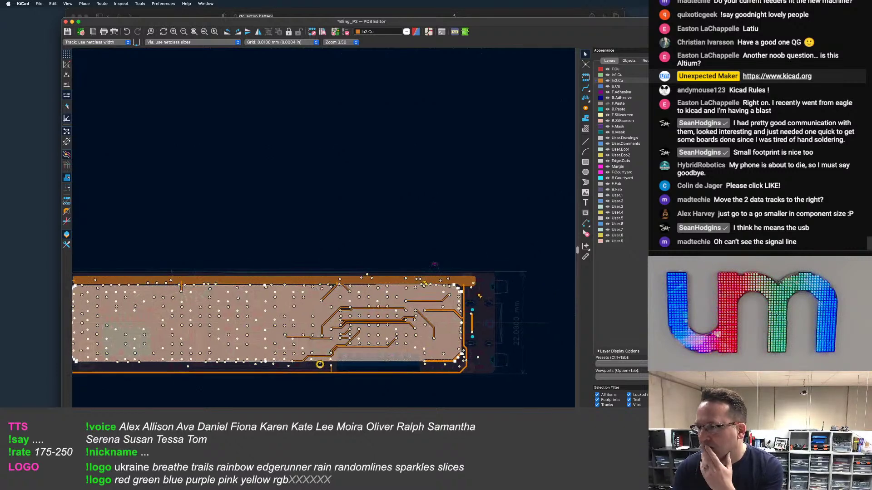
scroll(334, 274, up, 2)
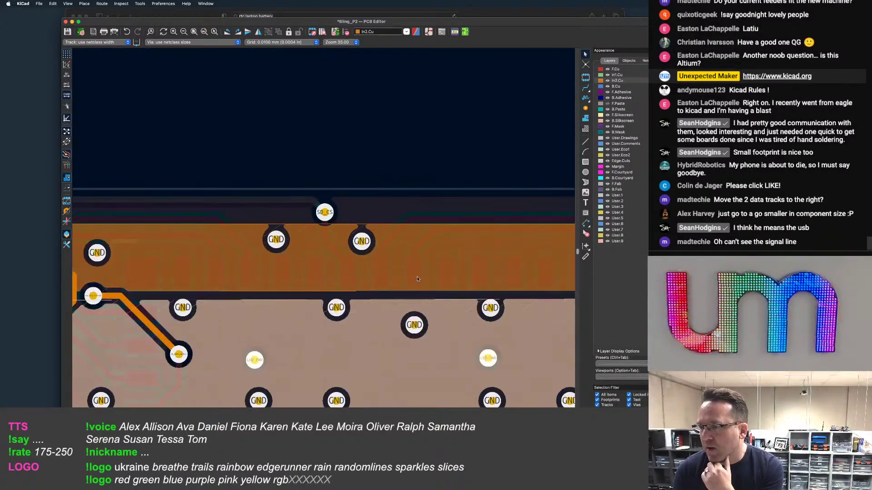
scroll(427, 304, down, 3)
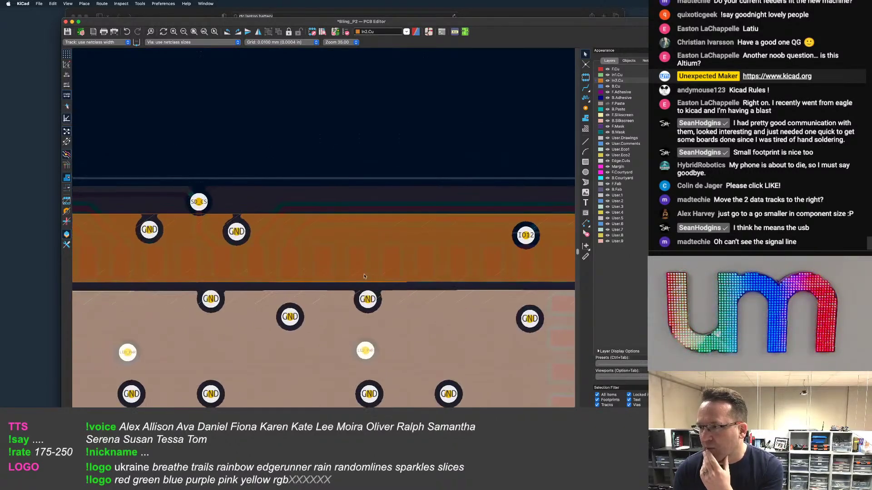
scroll(440, 265, down, 2)
middle_drag(439, 266, 149, 276)
scroll(149, 276, up, 2)
scroll(278, 268, up, 2)
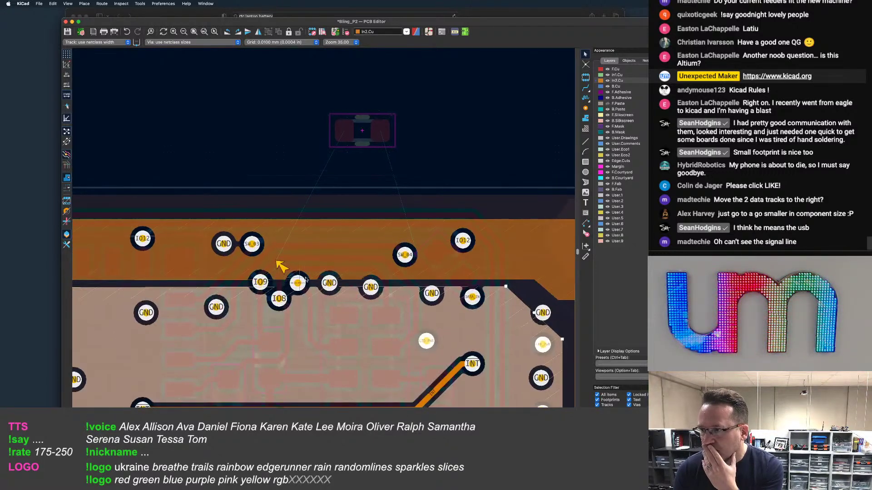
middle_drag(282, 265, 195, 263)
scroll(339, 244, up, 1)
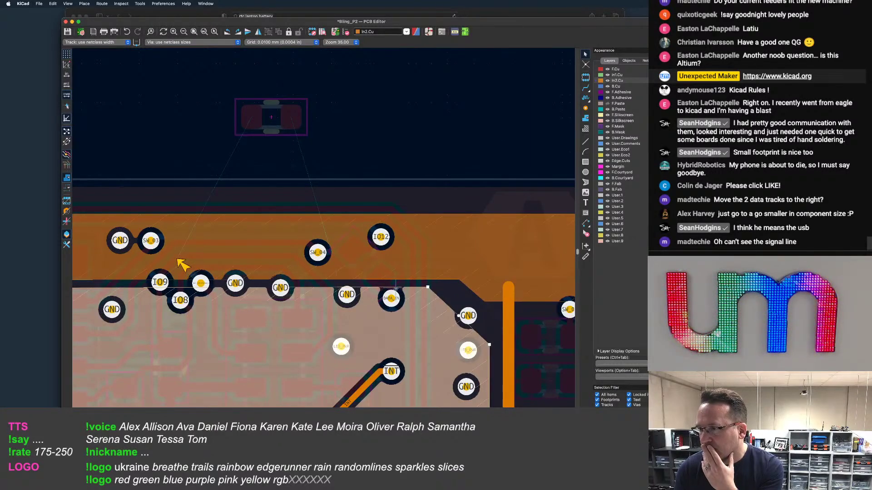
scroll(393, 295, down, 2)
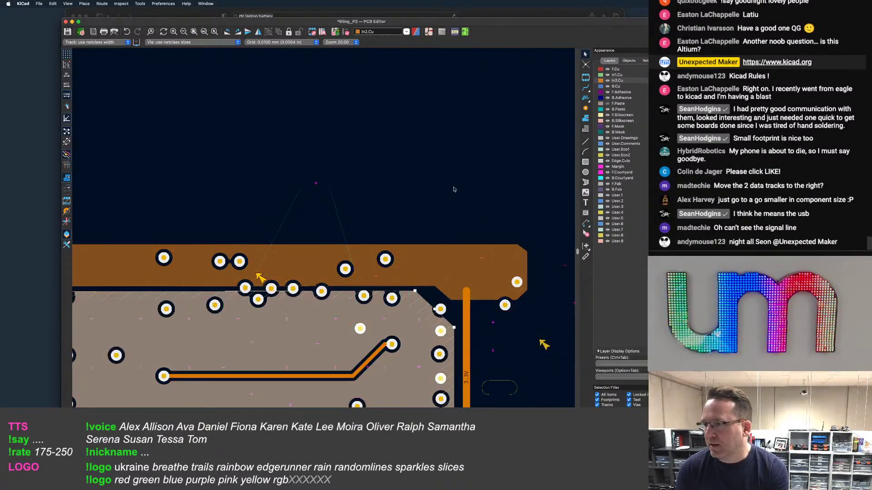
Show all layers with unfilled zones and examine the area between clock chip U2 and the A marking
scroll(448, 195, down, 2)
scroll(454, 192, down, 3)
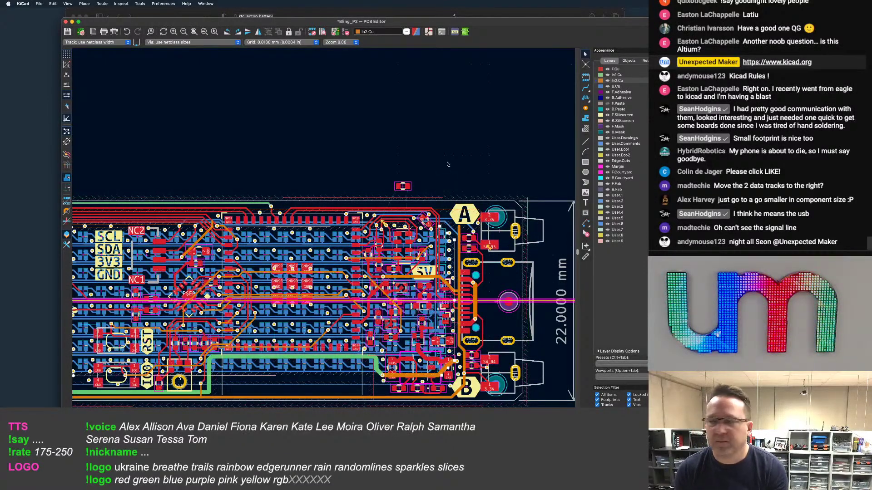
scroll(454, 151, down, 3)
scroll(430, 199, up, 7)
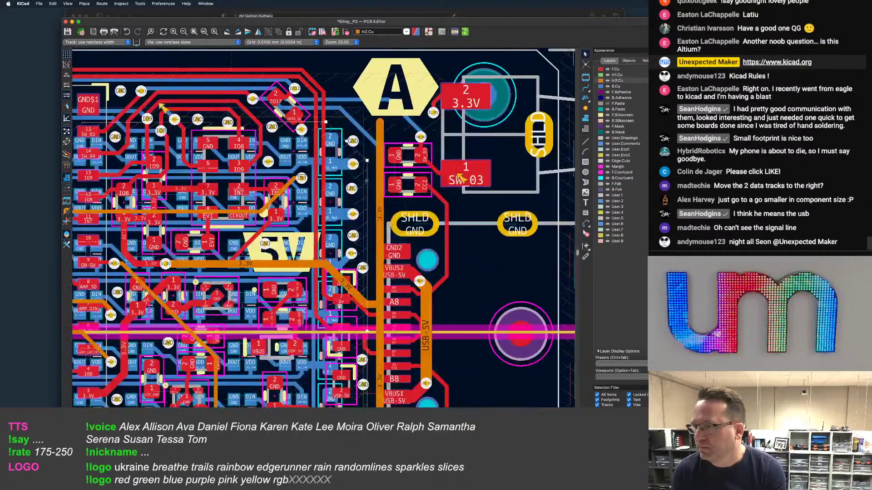
scroll(391, 225, up, 2)
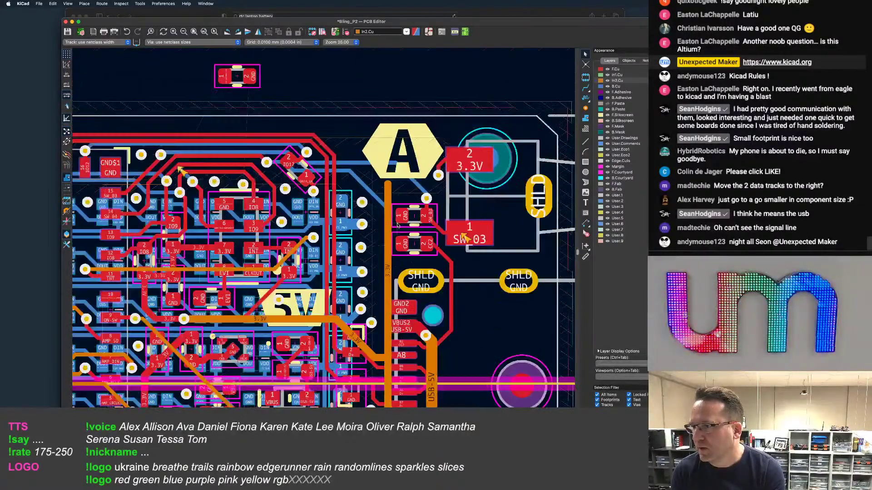
middle_drag(387, 226, 417, 244)
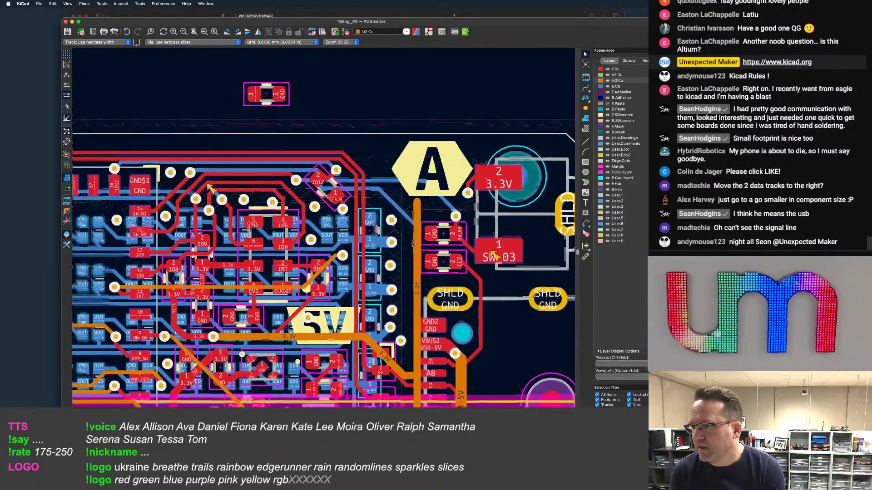
scroll(371, 239, up, 2)
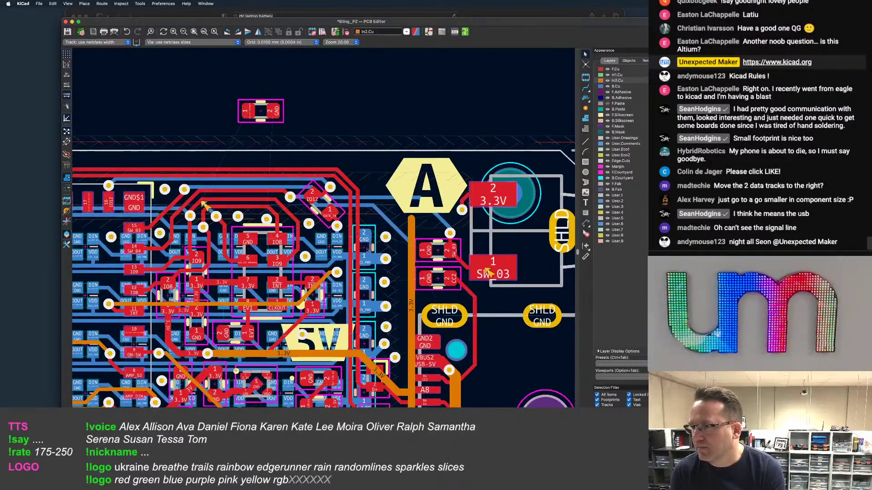
Examine the VBACKUP track from U2 pin 6 to its via and the surrounding IO8 and IO9 tracks
scroll(359, 241, left, 5)
scroll(348, 242, up, 5)
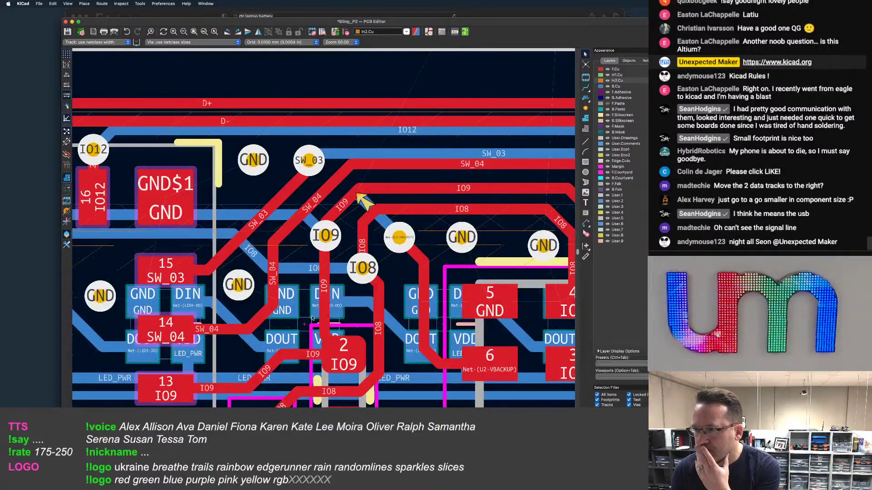
scroll(335, 324, down, 1)
scroll(345, 313, right, 3)
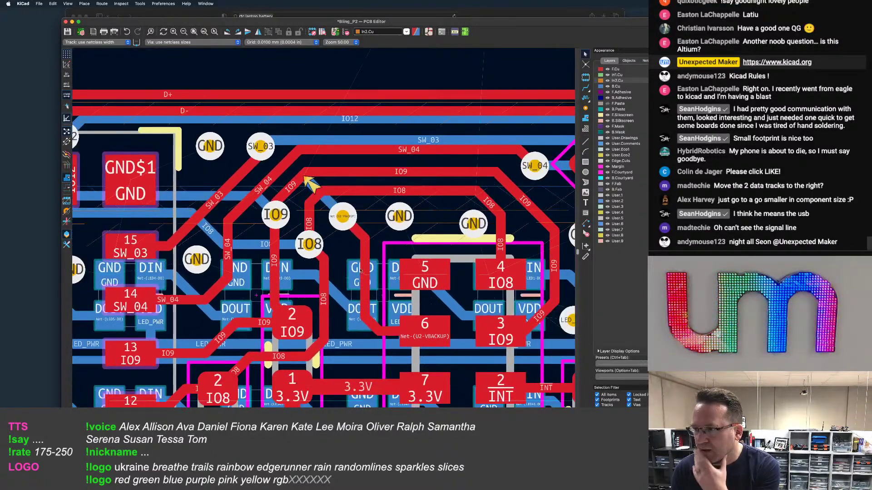
scroll(368, 273, down, 3)
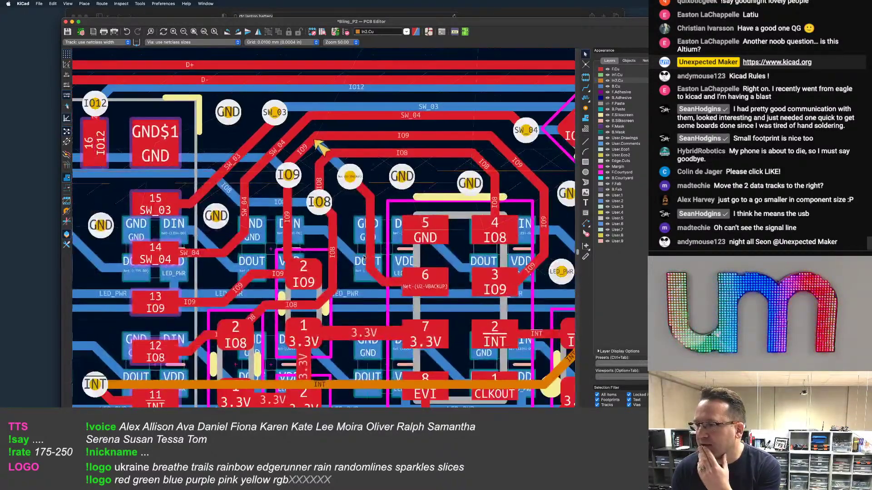
scroll(363, 256, down, 1)
scroll(361, 256, down, 5)
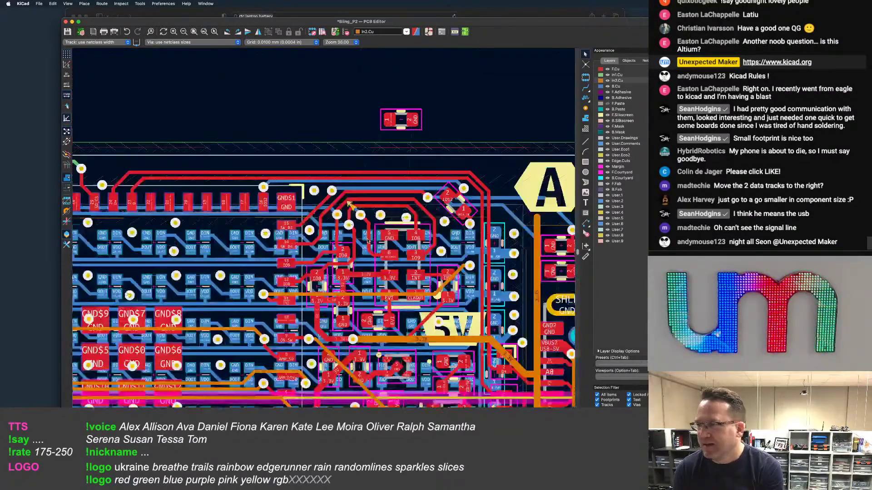
Move resistor R20 onto the board between the IO9 resistor and U2, rotated upright with its GND pad on top
scroll(357, 251, up, 2)
scroll(356, 252, right, 1)
scroll(336, 243, up, 5)
middle_drag(415, 124, 426, 192)
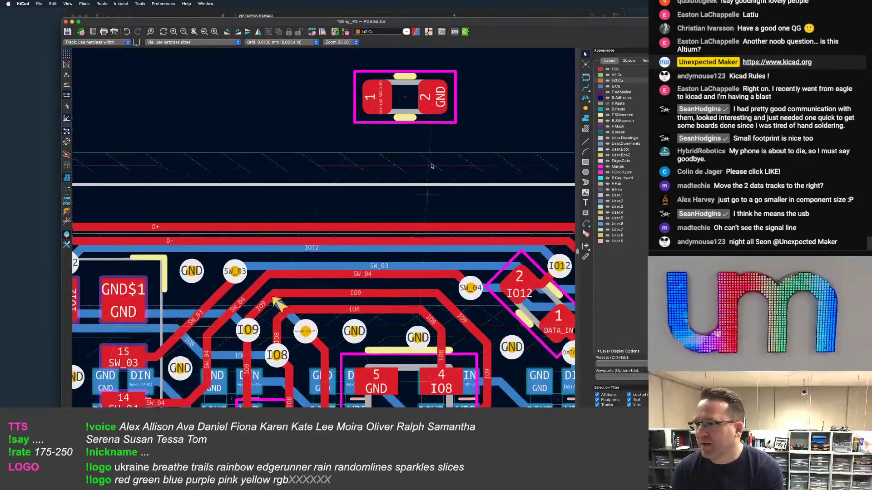
scroll(411, 123, down, 1)
drag(410, 107, 362, 260)
middle_drag(321, 338, 380, 185)
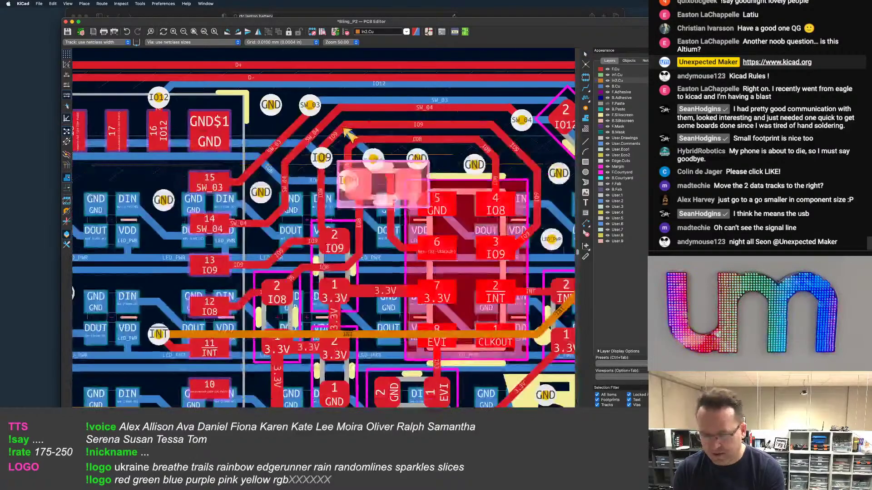
key(r)
key(r)
middle_drag(314, 255, 273, 208)
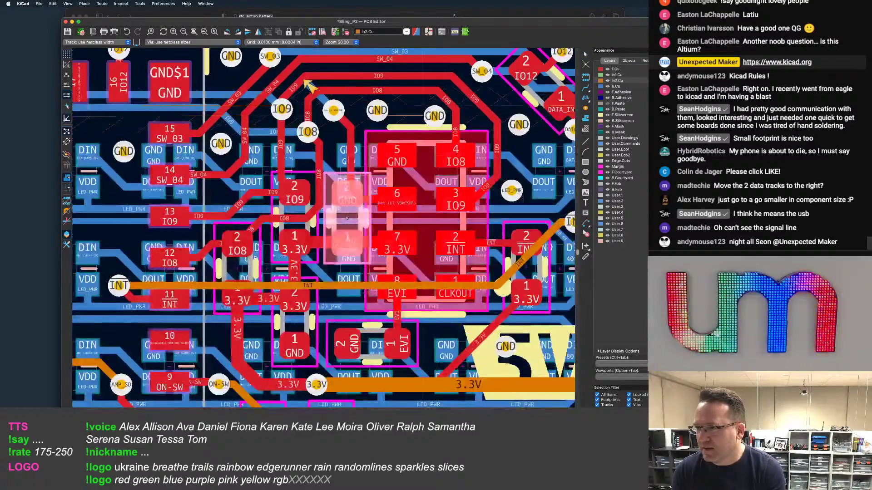
scroll(338, 217, up, 3)
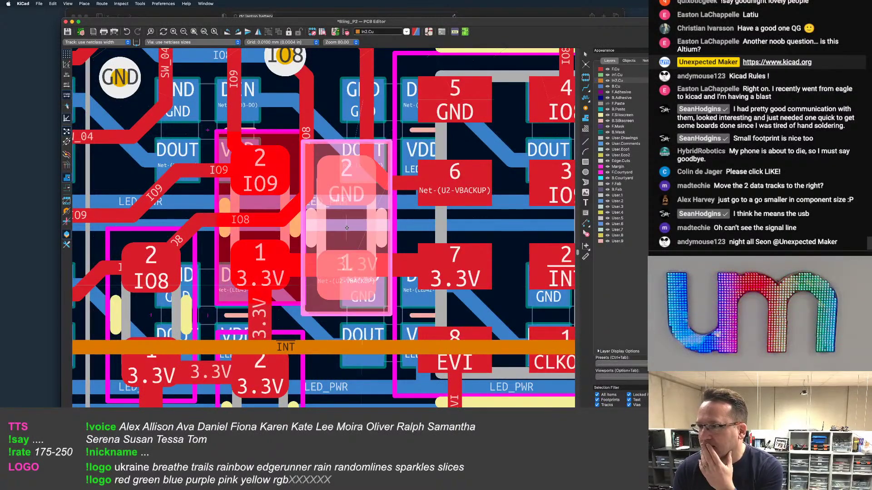
click(347, 228)
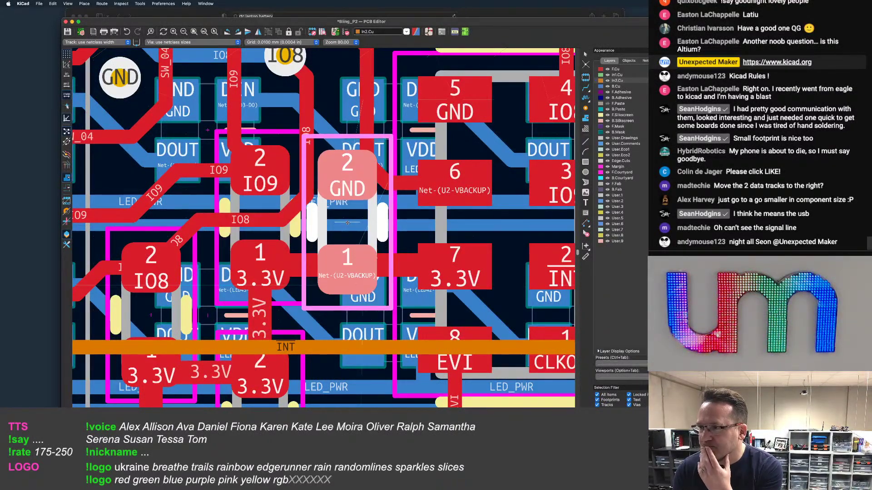
Move R20 up into the gap between the IO8 via and U2 pins 5 and 6
scroll(347, 222, down, 2)
key(m)
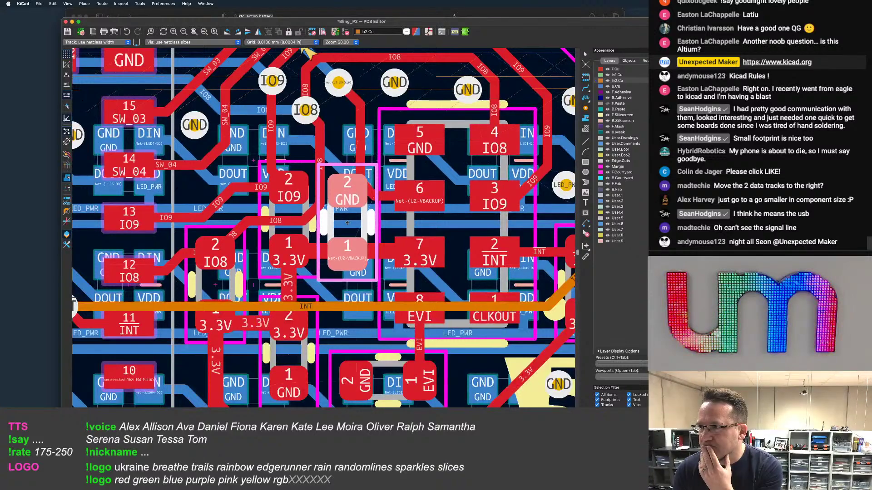
middle_drag(352, 180, 342, 265)
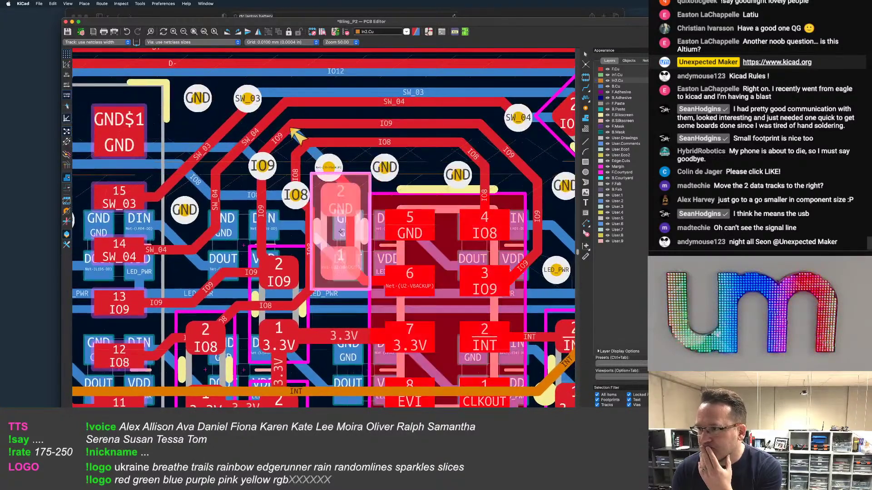
click(341, 232)
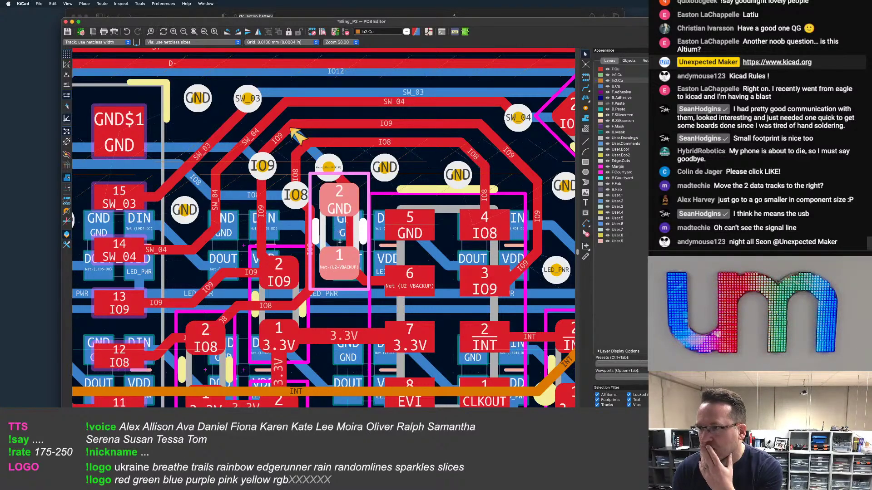
Nudge the IO9 resistor and the 3.3V/GND component below it slightly left, keeping their tracks attached
scroll(295, 133, down, 3)
scroll(243, 236, down, 3)
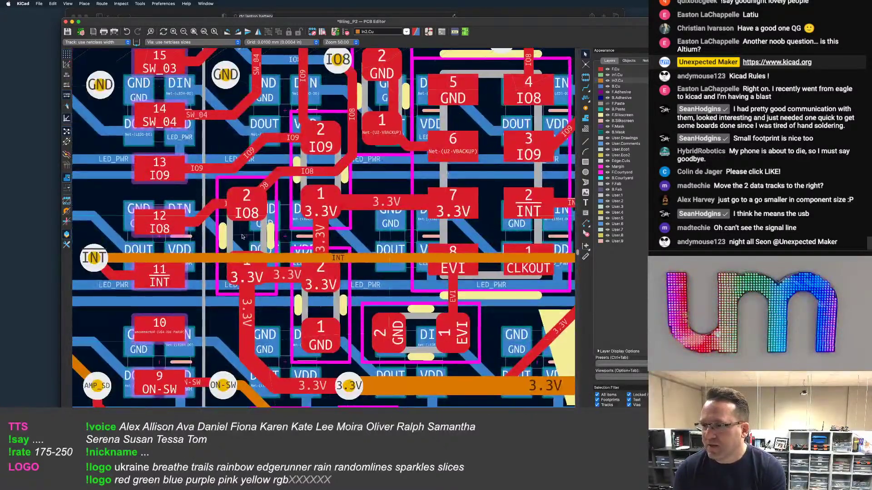
scroll(242, 237, up, 1)
click(245, 237)
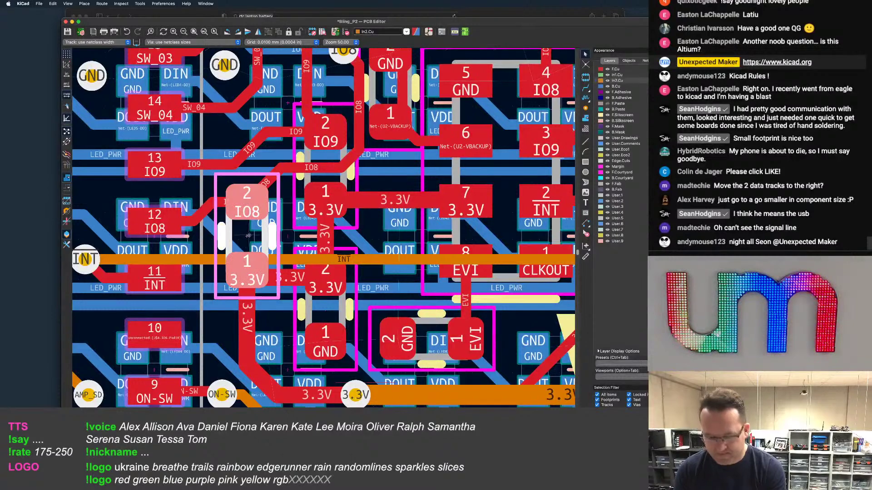
key(Escape)
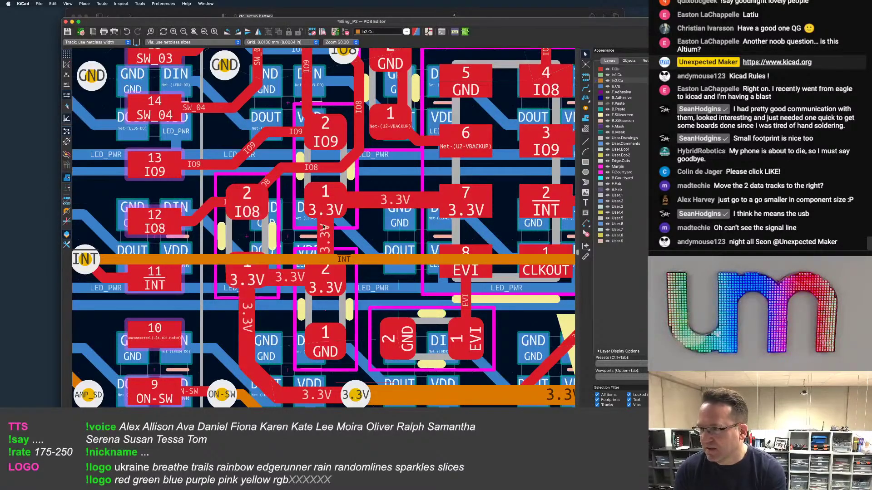
click(328, 156)
key(d)
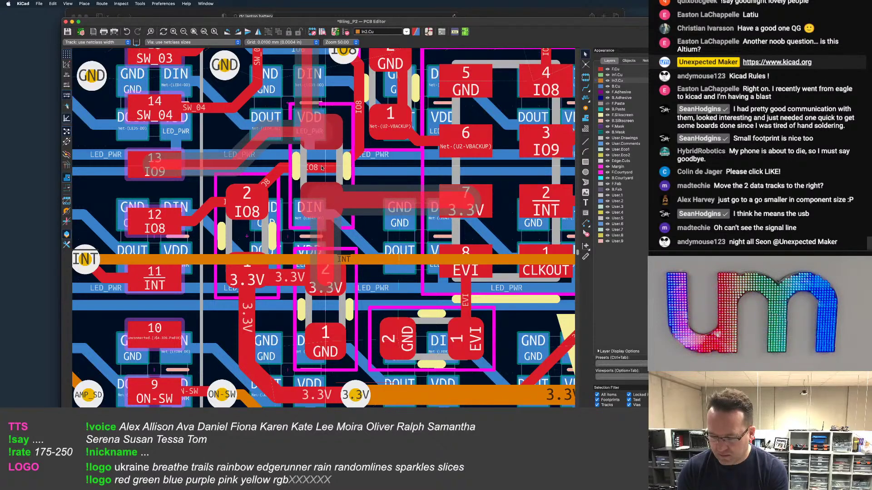
click(322, 168)
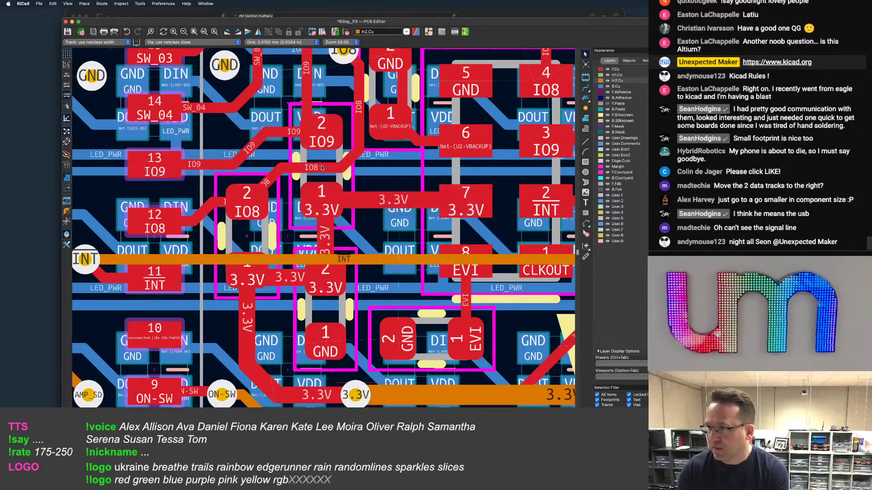
click(310, 309)
key(d)
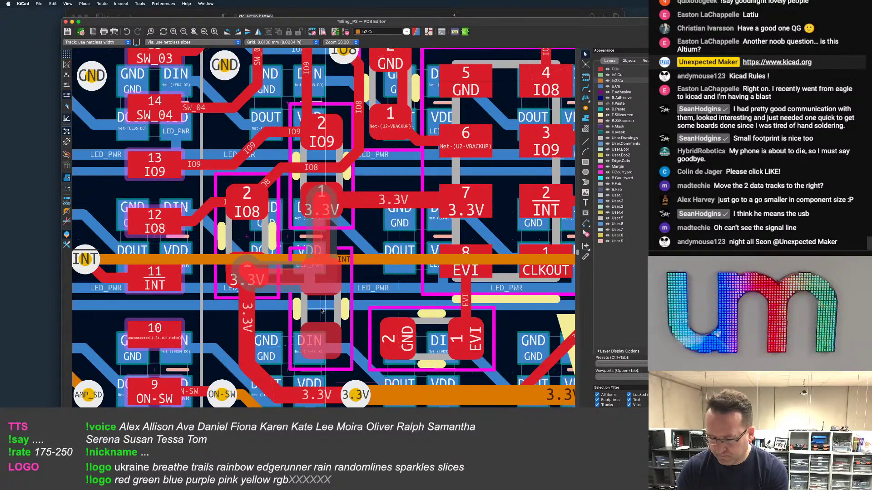
click(322, 312)
Delete the old track running through R20 to its GND pad, together with the attached via and B.Cu track
scroll(391, 227, up, 5)
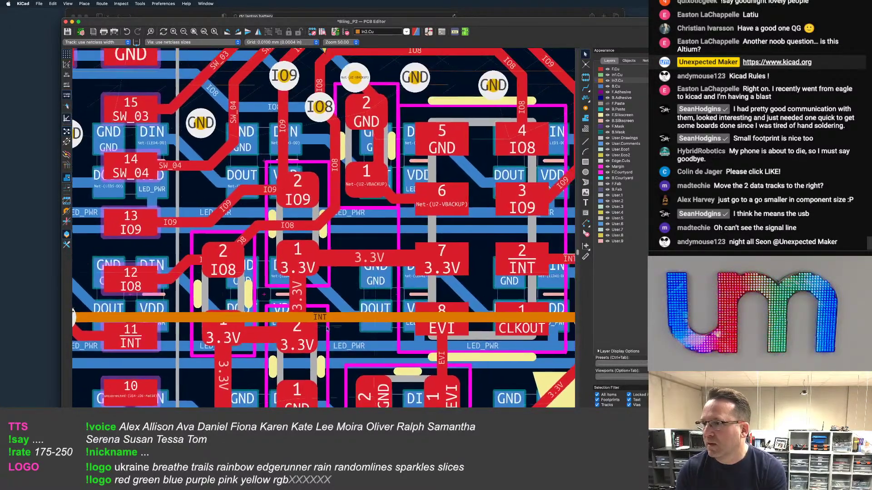
click(379, 132)
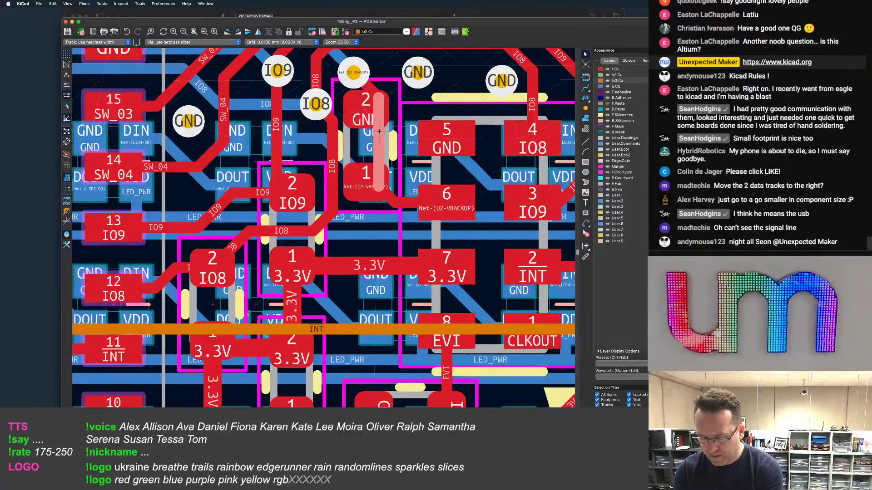
key(Delete)
click(367, 86)
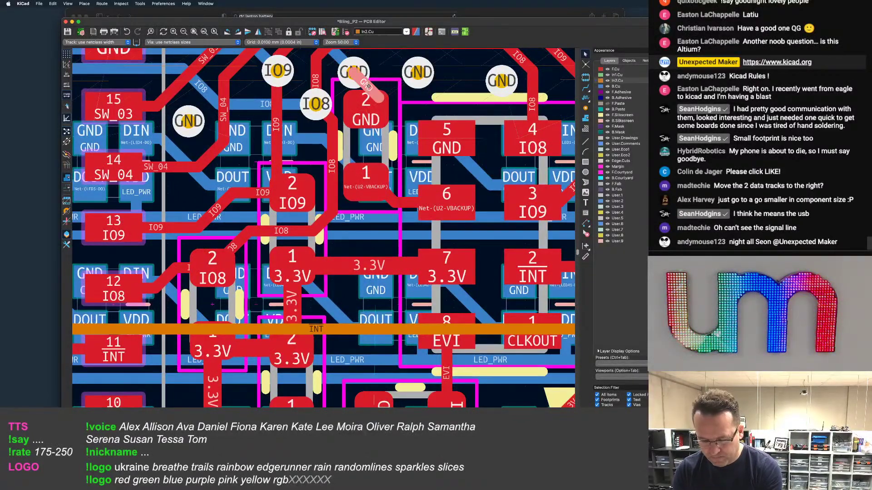
scroll(369, 86, down, 3)
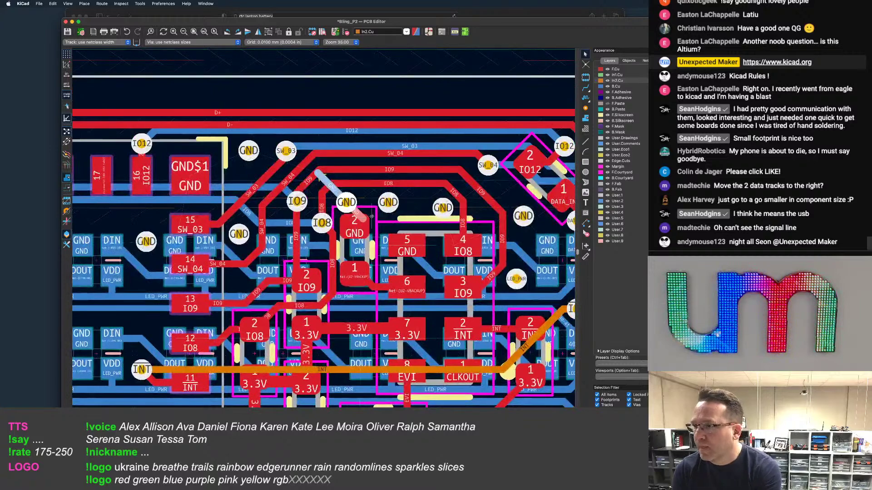
key(Delete)
Drag the vertical IO8 track left and move R20 down beside it, with pad 1 level with U2 pin 6
scroll(345, 195, up, 6)
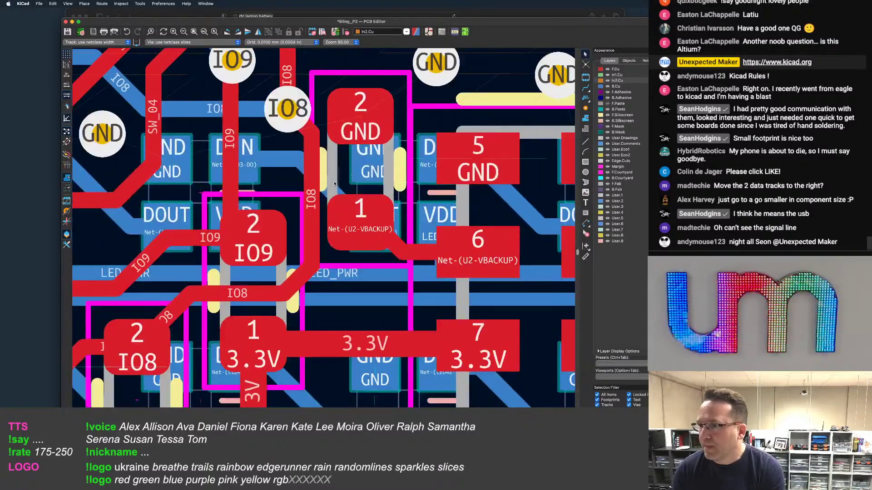
click(310, 203)
key(d)
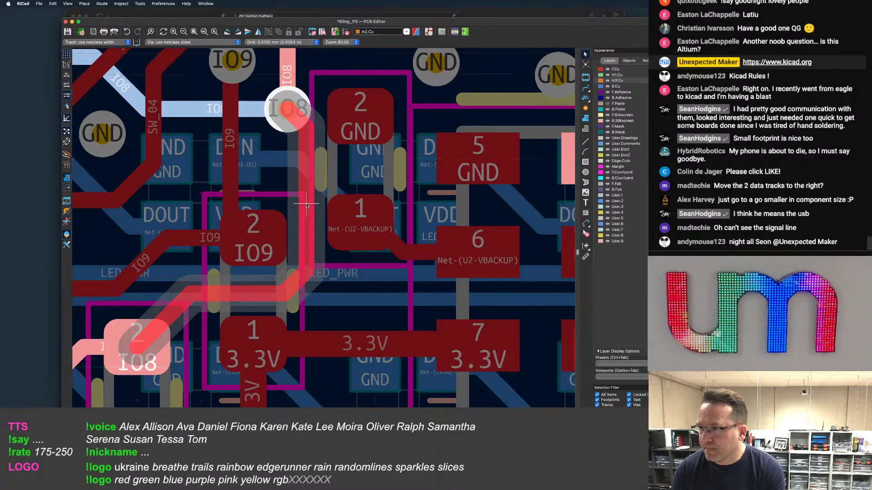
scroll(307, 205, down, 3)
click(343, 186)
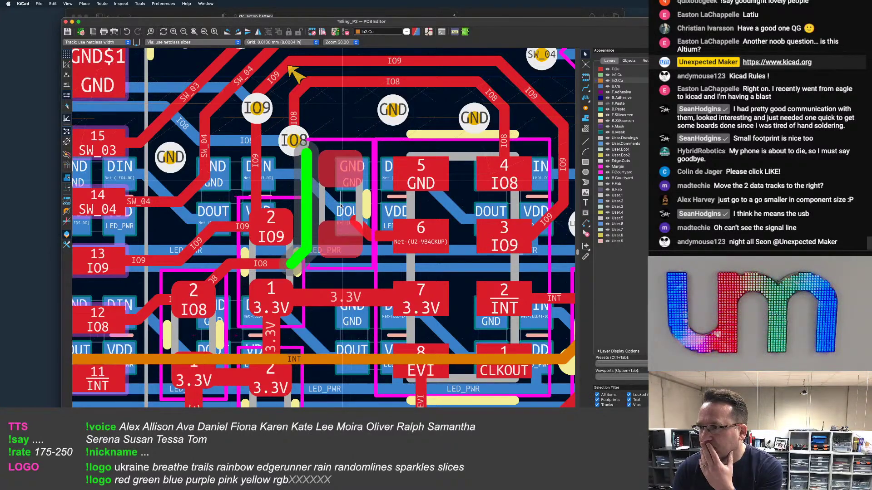
click(341, 206)
Nudge the IO8 resistor beside connector pins 11 and 12 slightly left with its tracks attached
scroll(292, 203, up, 3)
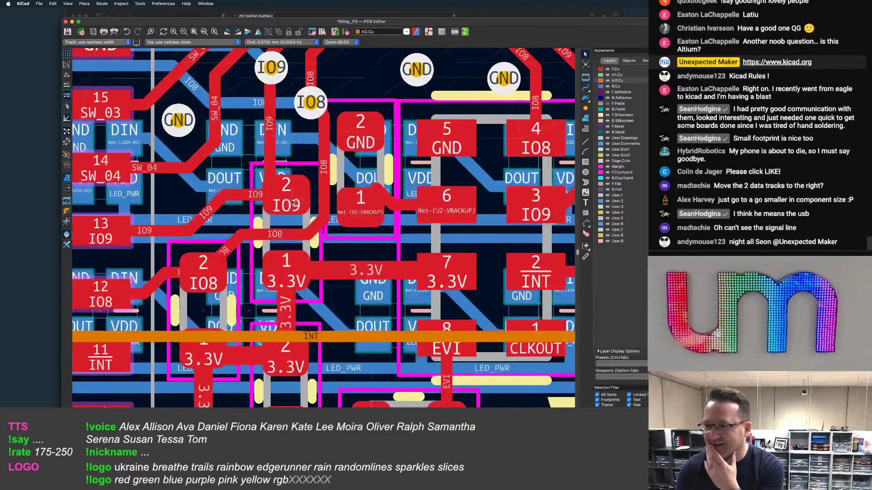
scroll(293, 202, down, 2)
scroll(292, 203, left, 1)
click(222, 282)
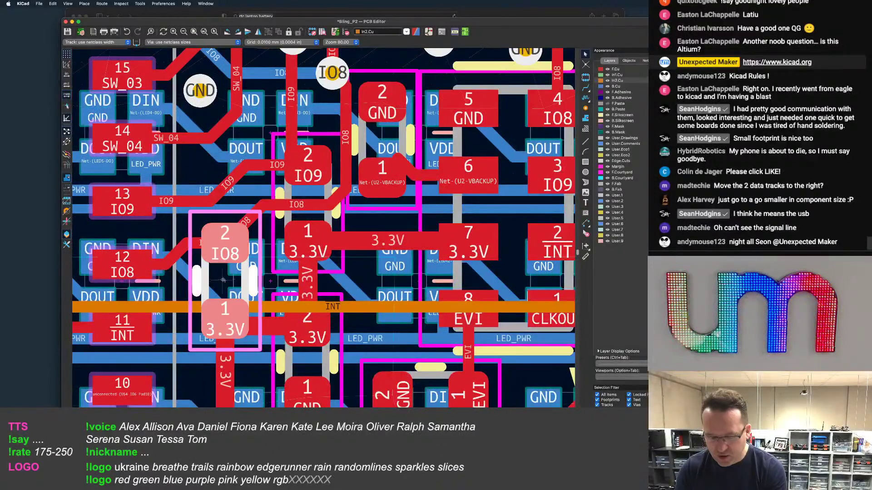
key(m)
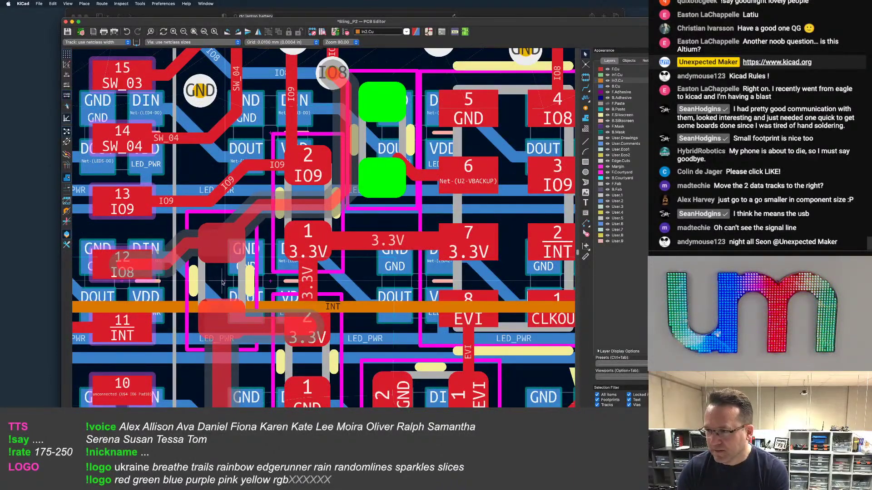
click(222, 281)
Nudge the IO9 resistor and the 3.3V/GND component under it a little further left, aligned with each other
scroll(222, 281, down, 3)
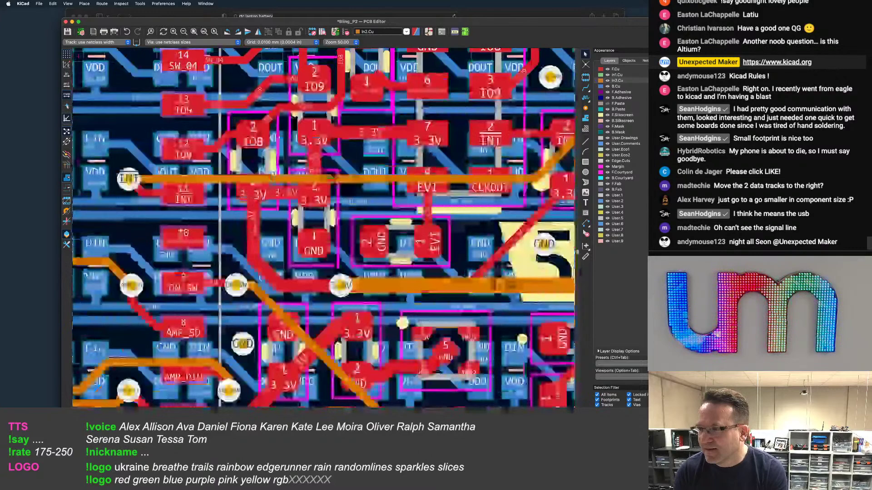
scroll(280, 189, up, 3)
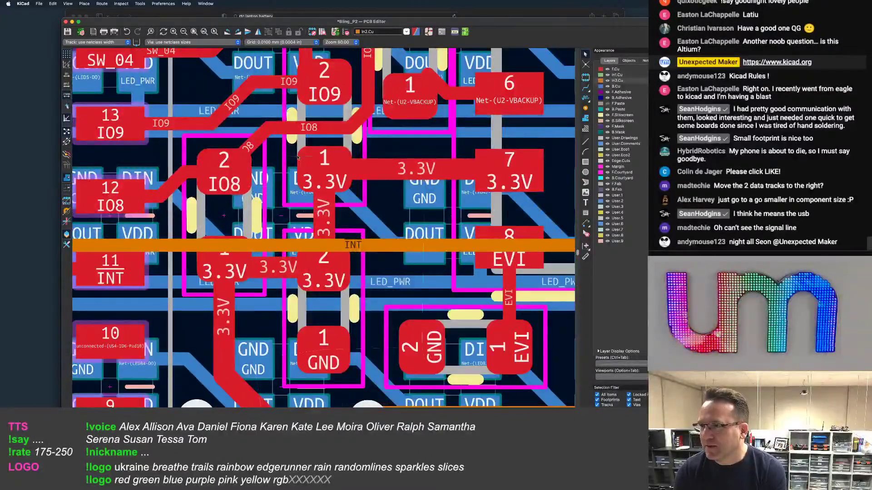
click(297, 158)
key(m)
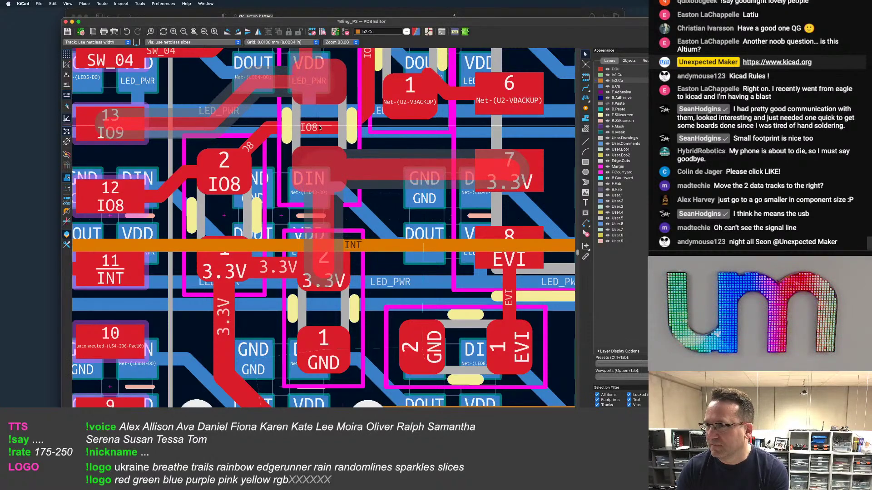
click(319, 128)
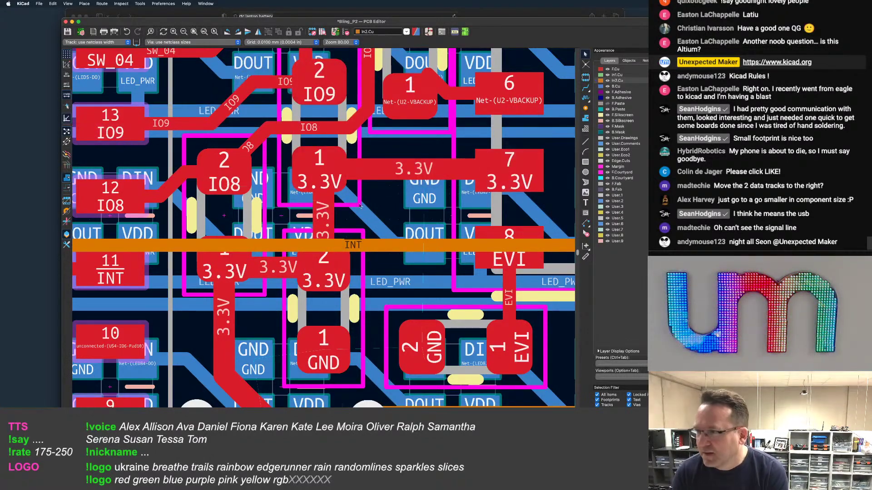
click(289, 314)
key(m)
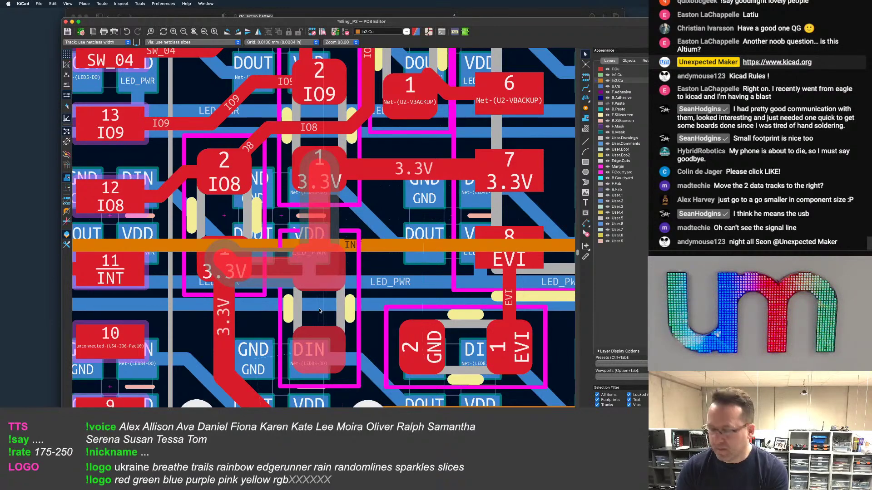
click(319, 311)
scroll(383, 163, up, 5)
scroll(383, 162, right, 2)
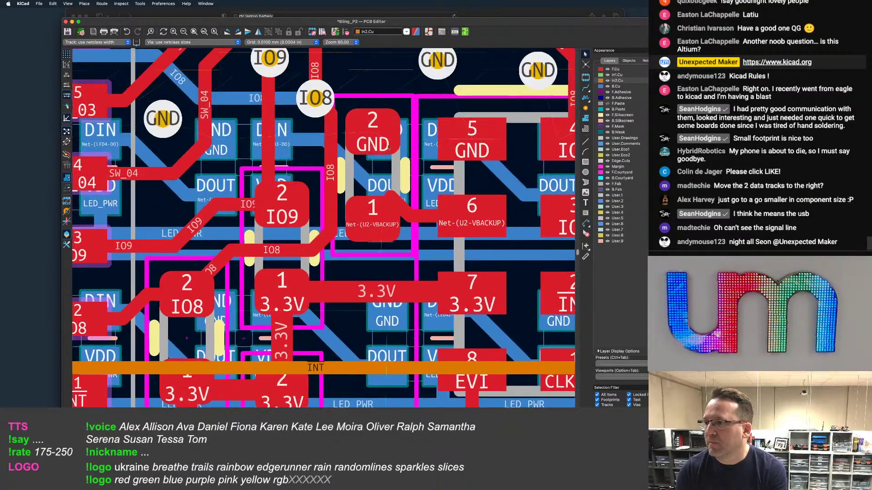
click(381, 163)
key(d)
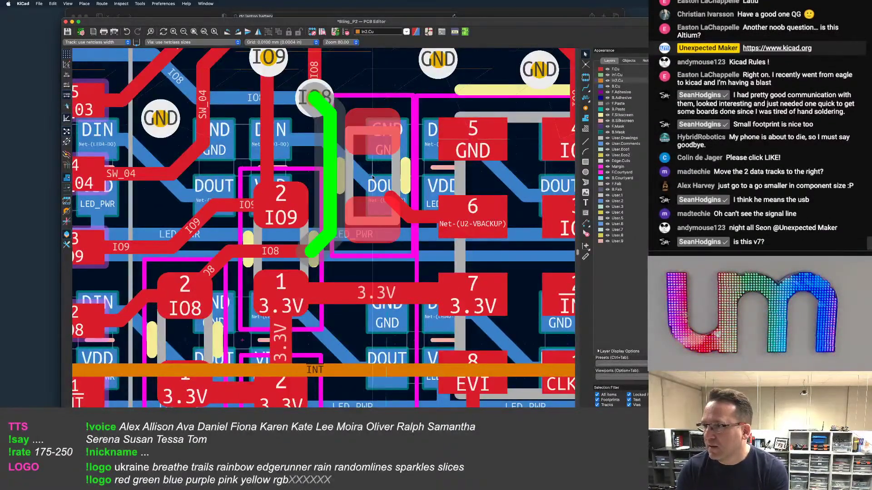
key(Escape)
Drag the vertical IO8 track below its via further left, away from R20
click(331, 169)
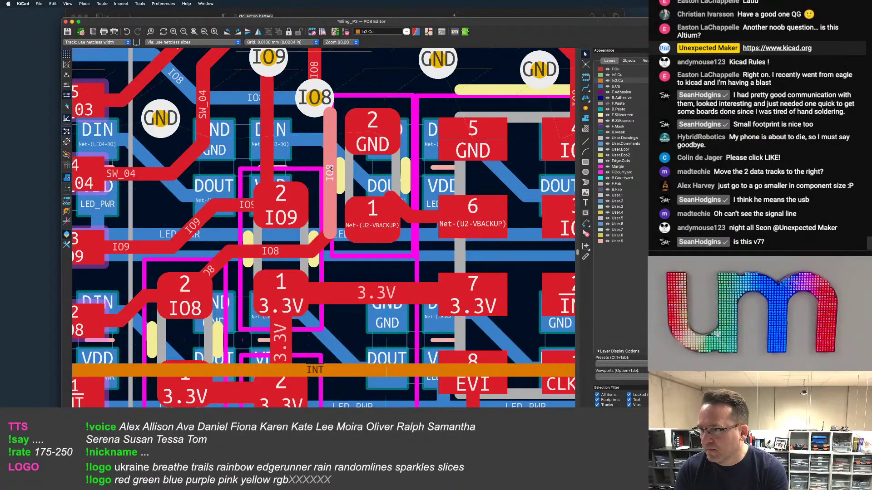
key(d)
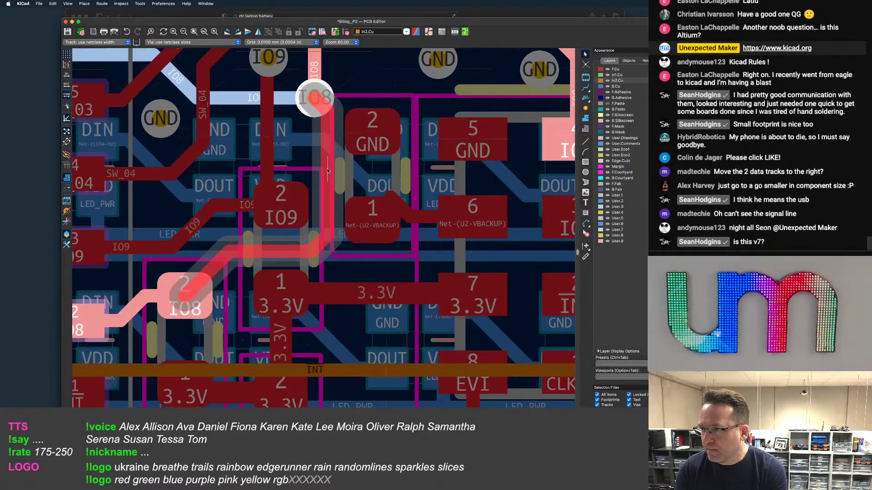
click(324, 170)
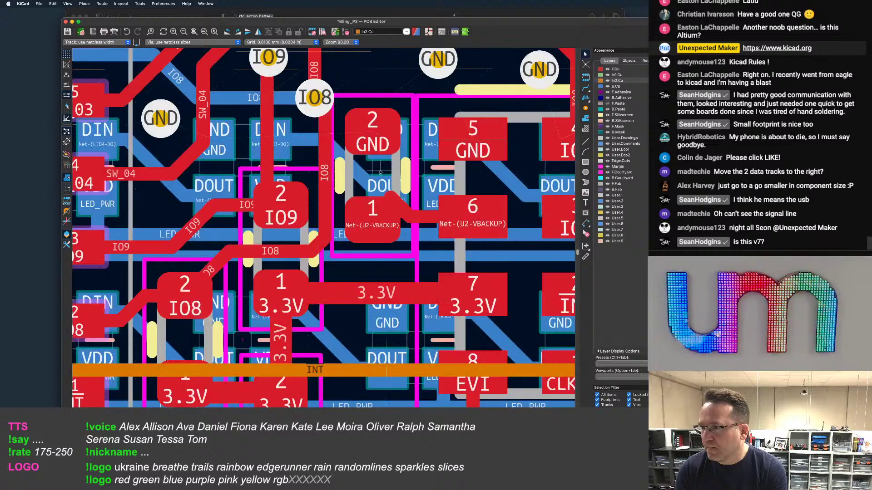
Try to move R20 toward the IO8 track and undo the move
key(m)
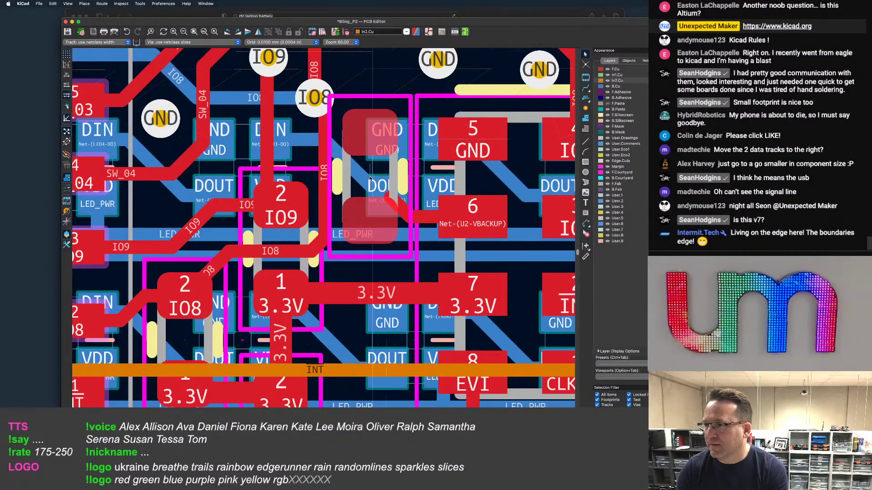
click(498, 141)
key(super+z)
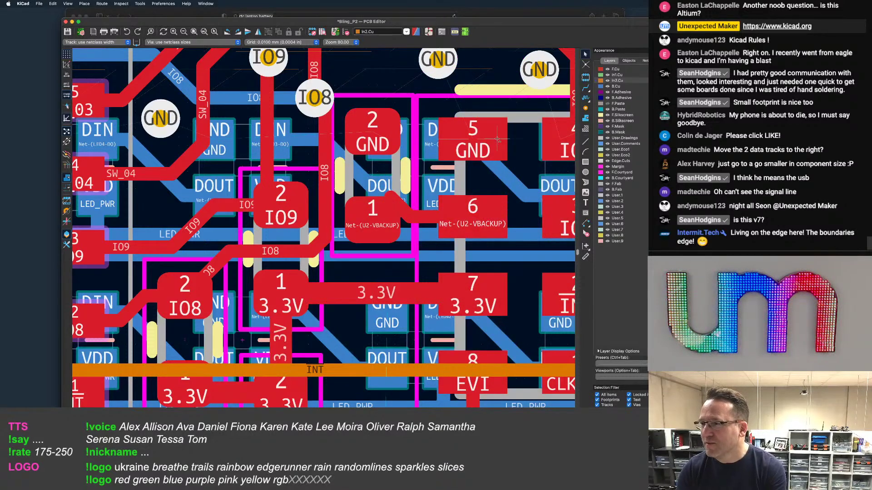
Nudge R20 slightly left so it sits closer to the IO8 track and clears U2's courtyard
click(380, 174)
key(m)
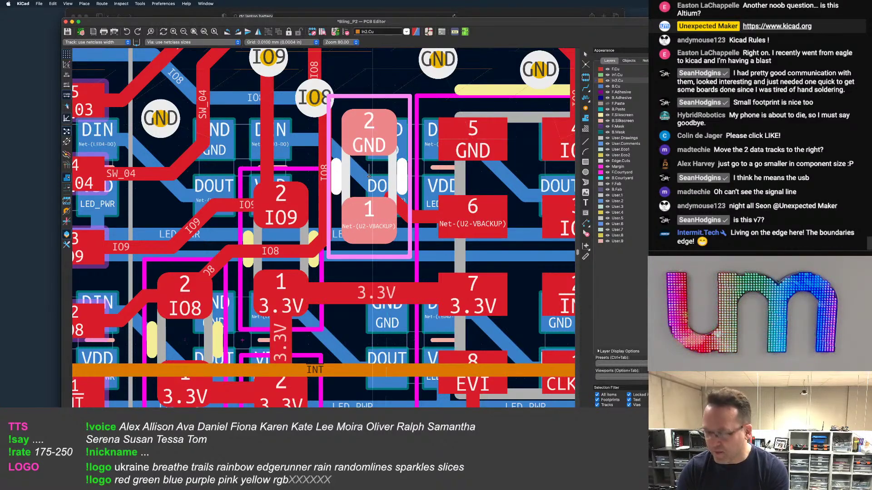
click(368, 174)
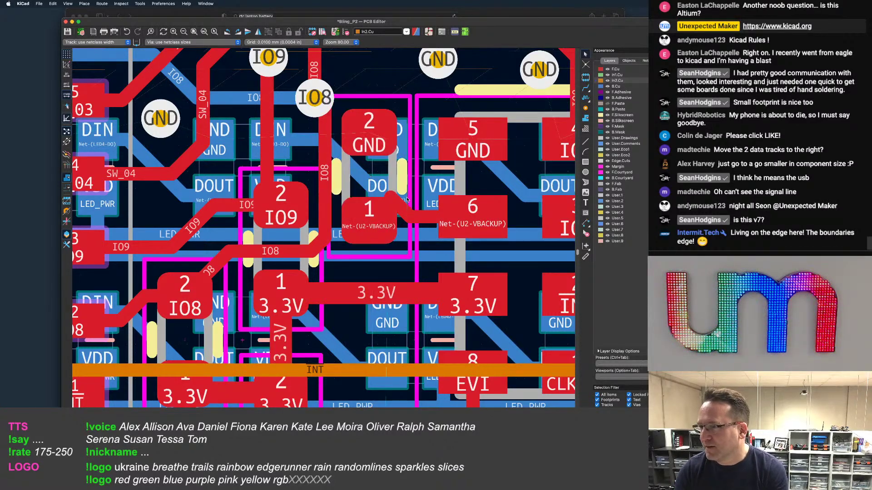
Straighten the VBACKUP track between R20 pad 1 and U2 pin 6, and save the board
click(400, 199)
key(d)
click(381, 218)
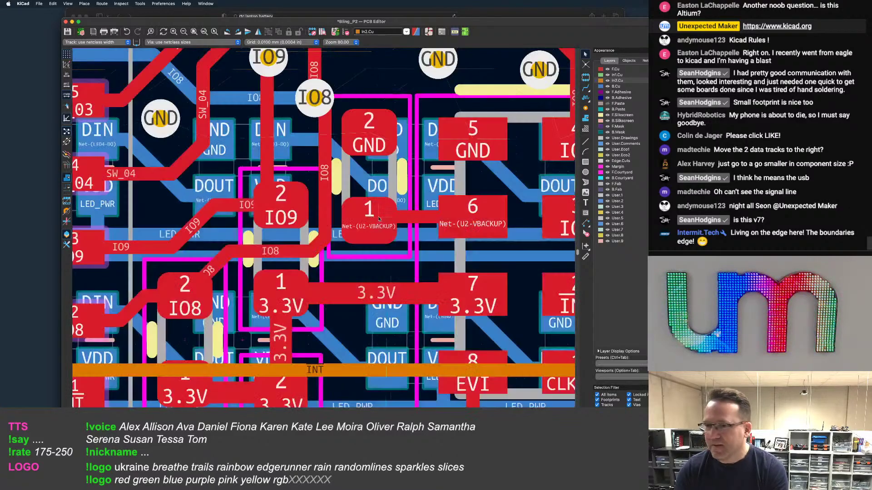
scroll(408, 212, down, 1)
middle_drag(409, 214, 401, 213)
key(super+s)
scroll(401, 213, down, 5)
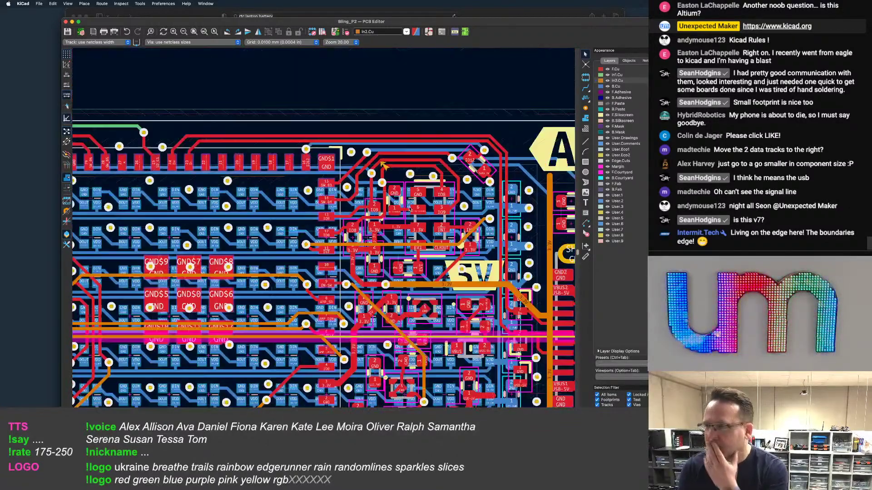
scroll(409, 212, up, 5)
scroll(377, 137, up, 5)
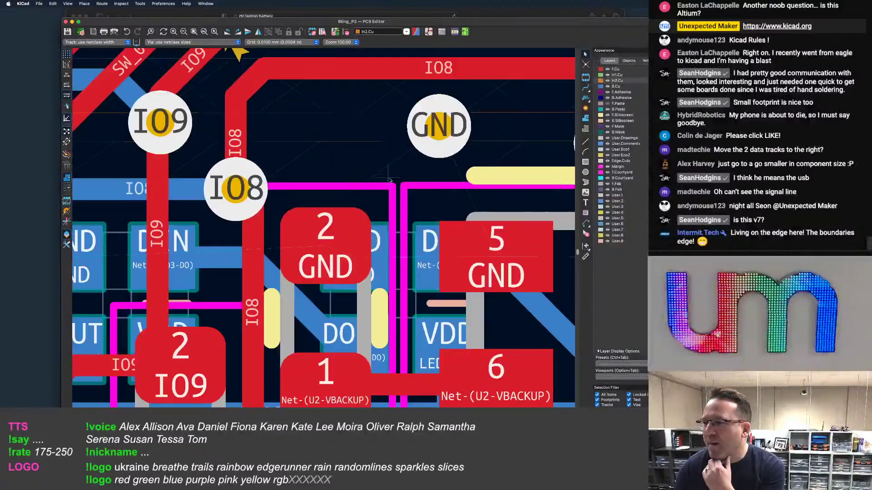
scroll(387, 146, down, 2)
scroll(387, 147, down, 2)
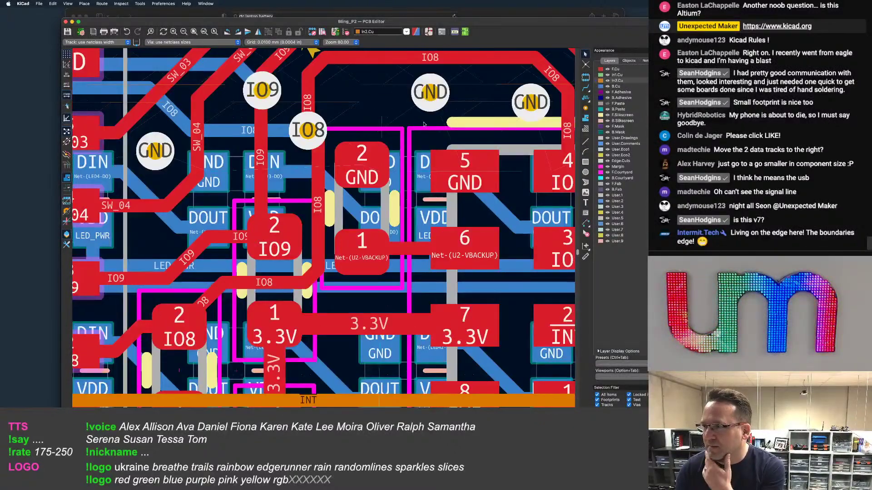
scroll(400, 175, down, 1)
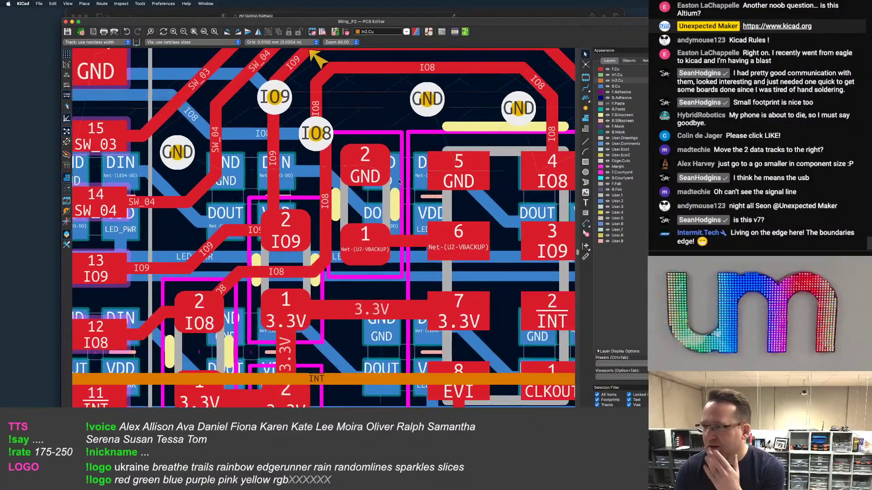
Examine R20's spacing to the IO8 track, the nearby vias and U2's courtyard
scroll(400, 181, down, 2)
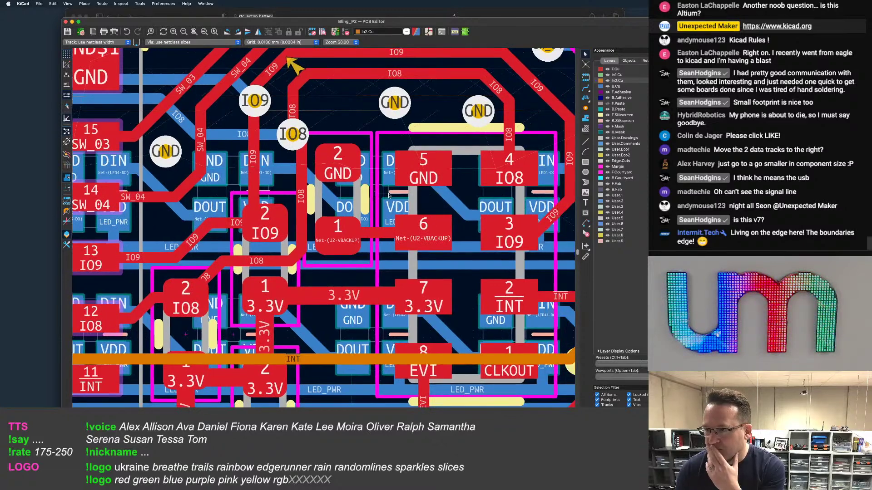
scroll(389, 195, right, 2)
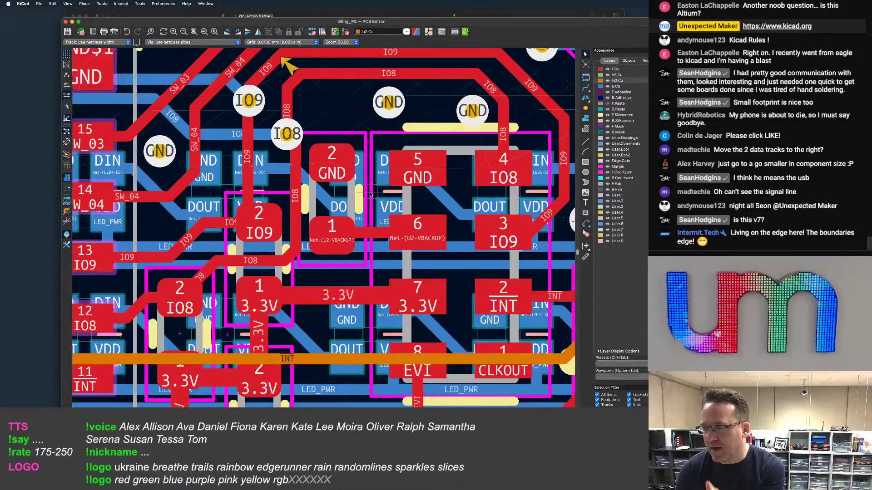
scroll(370, 195, down, 1)
scroll(377, 191, down, 2)
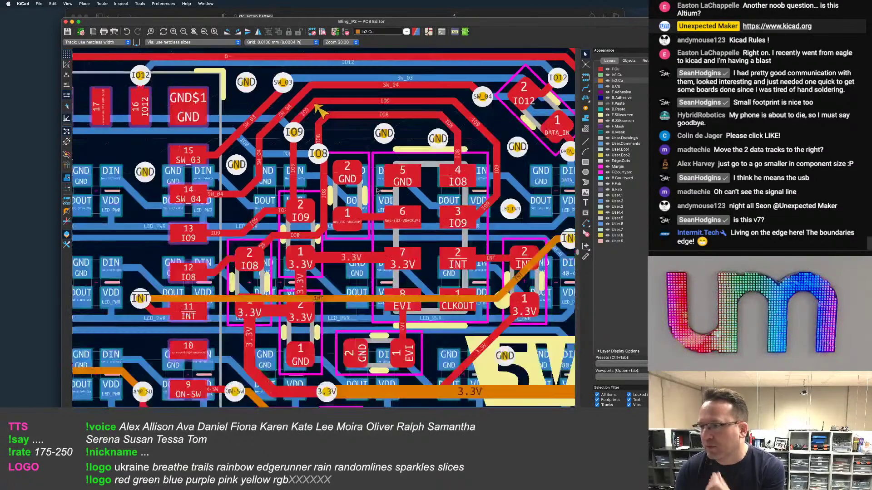
scroll(380, 209, up, 4)
scroll(382, 222, down, 3)
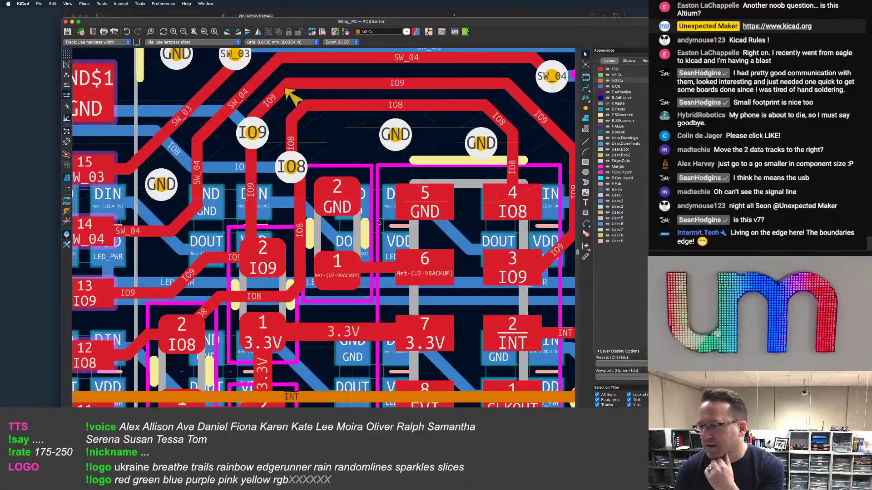
scroll(424, 252, down, 1)
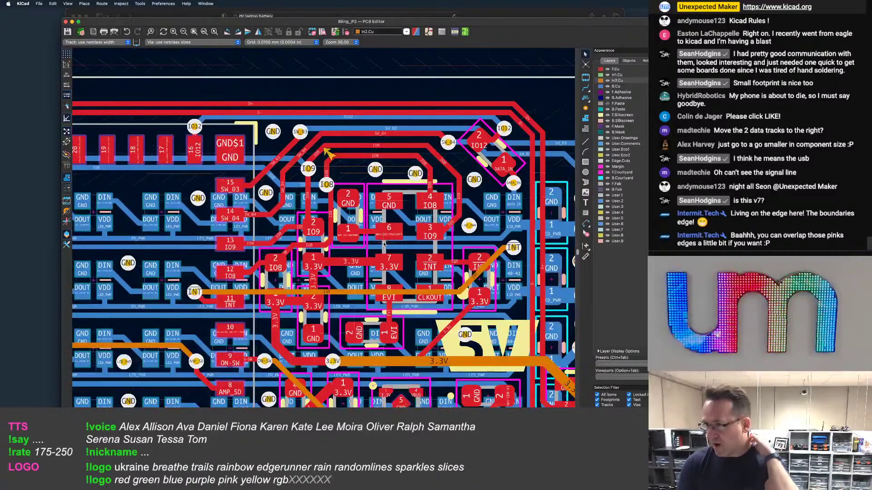
scroll(421, 251, down, 2)
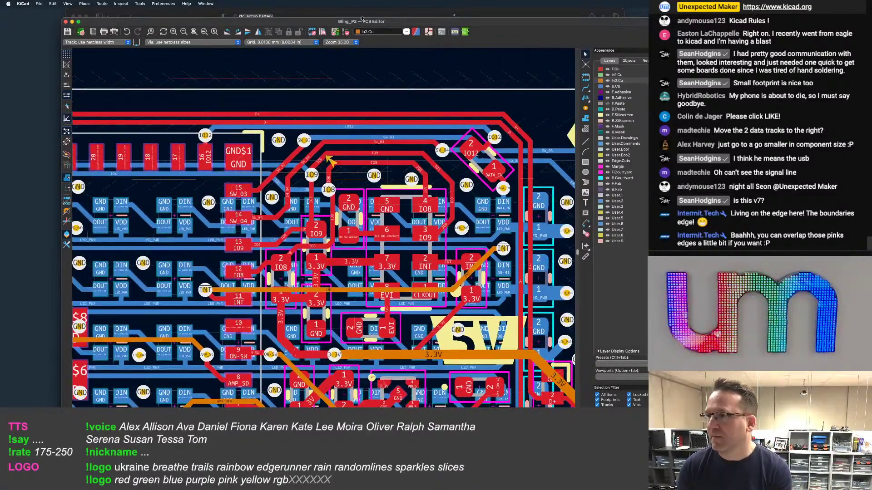
Run the design rules check with all zones refilled, and close the checker
click(345, 32)
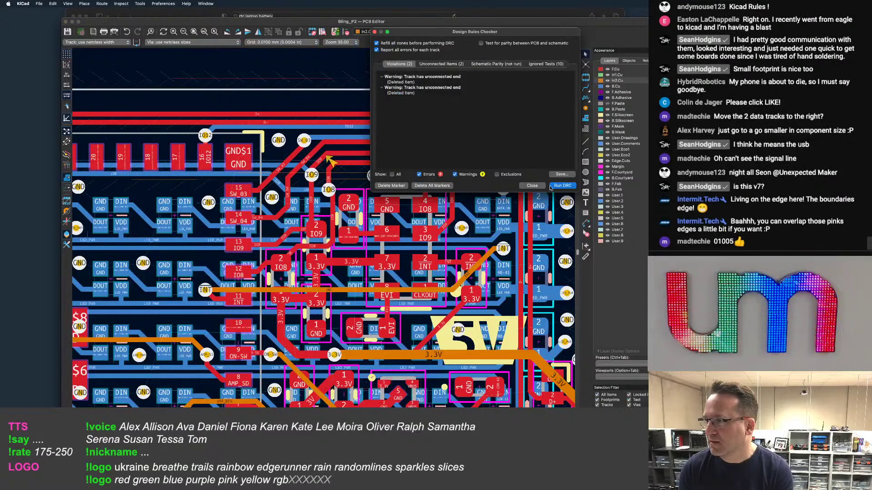
click(561, 186)
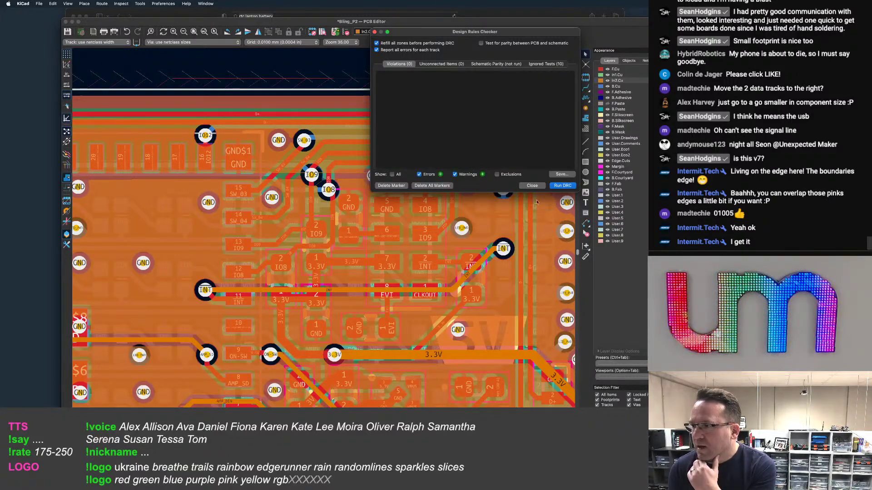
click(531, 186)
Unfill all copper zones on the board to expose the tracks and pads
scroll(409, 240, down, 2)
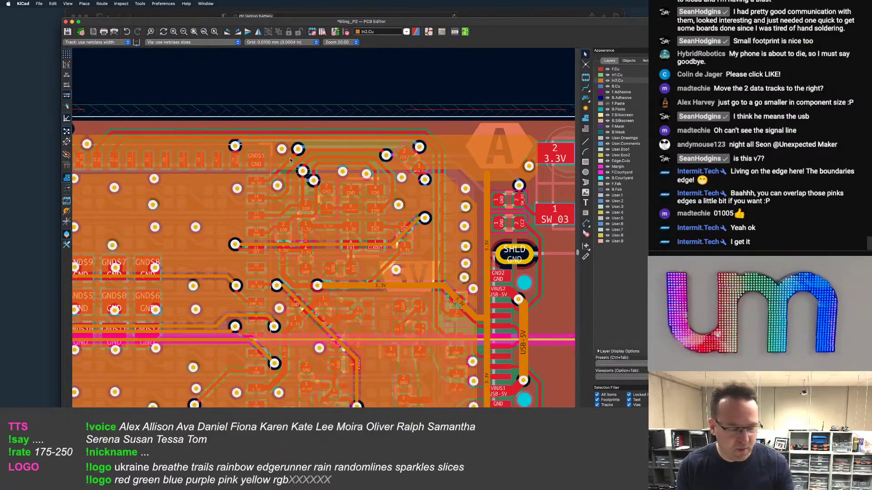
scroll(290, 160, down, 4)
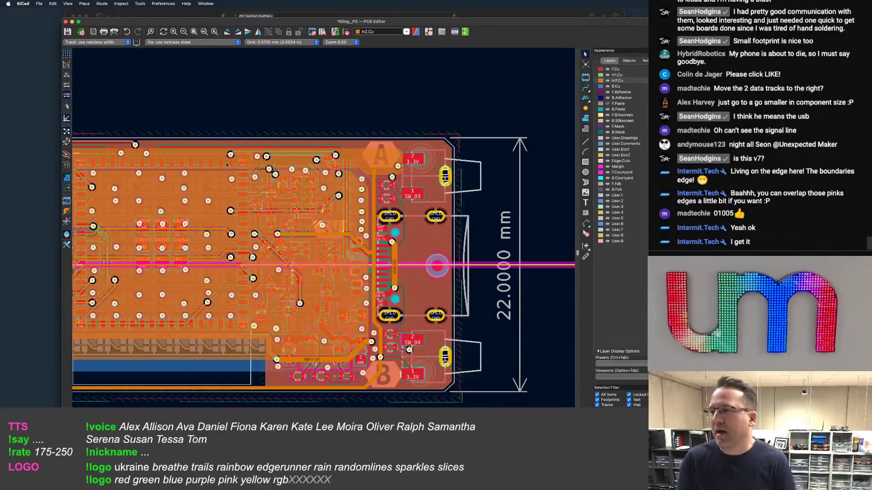
scroll(270, 128, down, 1)
middle_drag(270, 123, 293, 135)
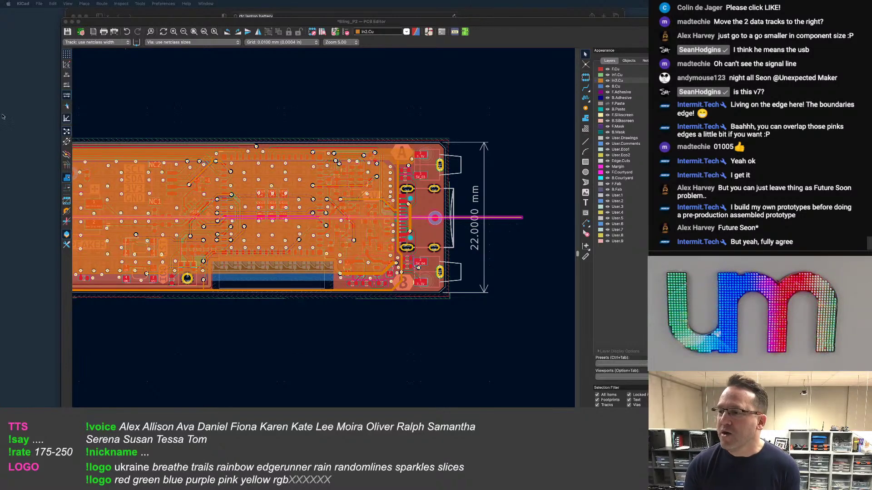
scroll(363, 168, up, 5)
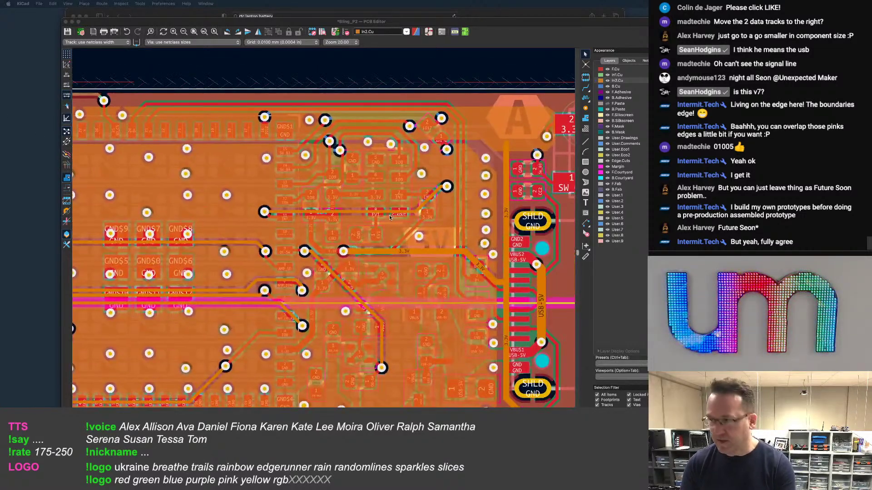
click(307, 146)
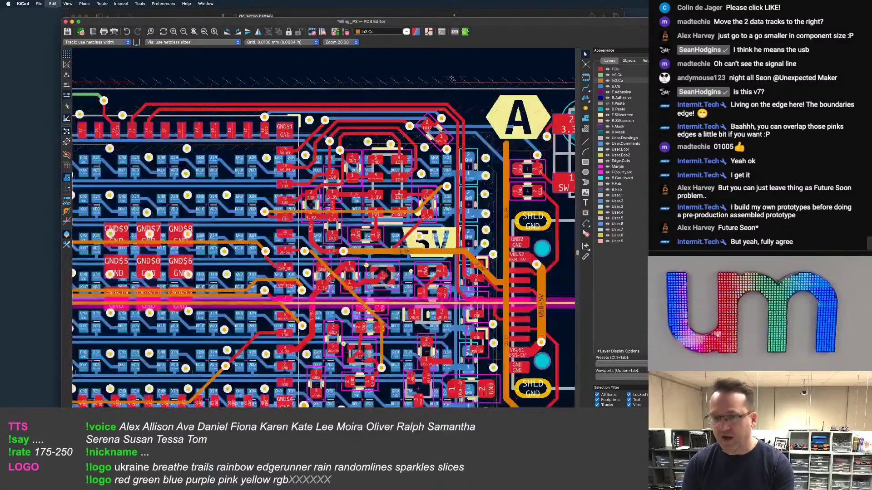
Inspect how clock chip U2 lines up with R20 and the surrounding resistors and tracks
scroll(361, 217, up, 3)
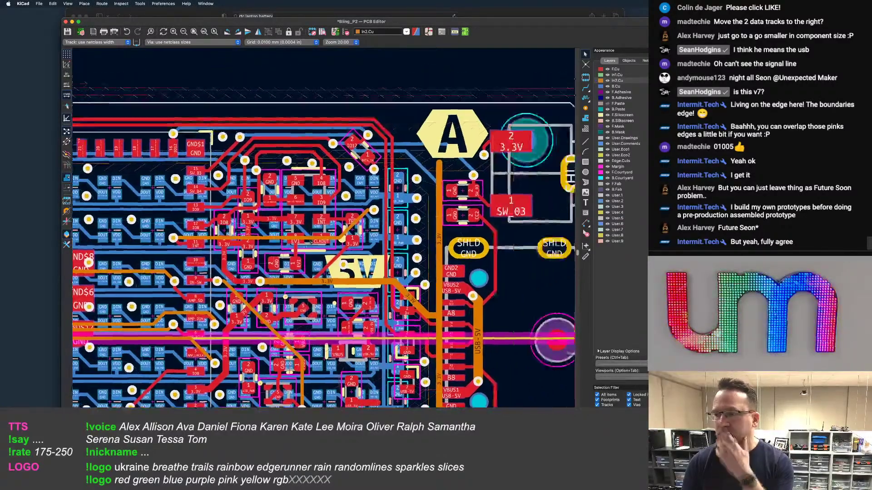
scroll(308, 241, up, 4)
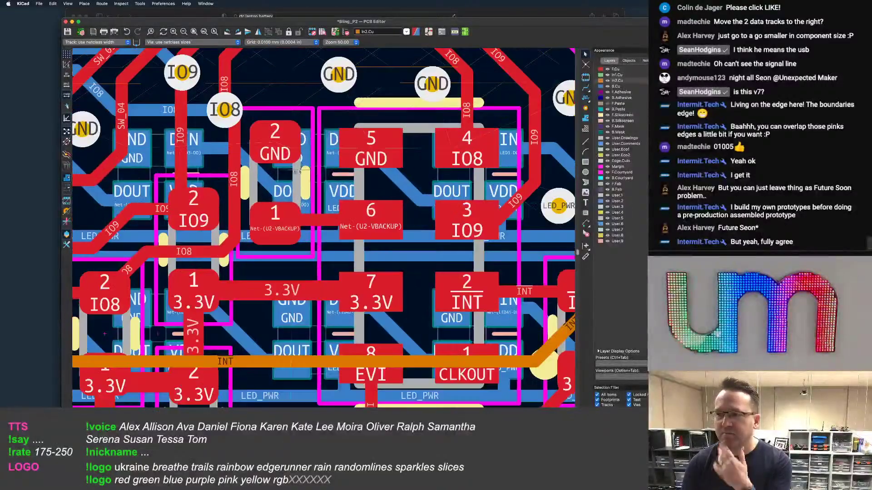
scroll(336, 177, up, 3)
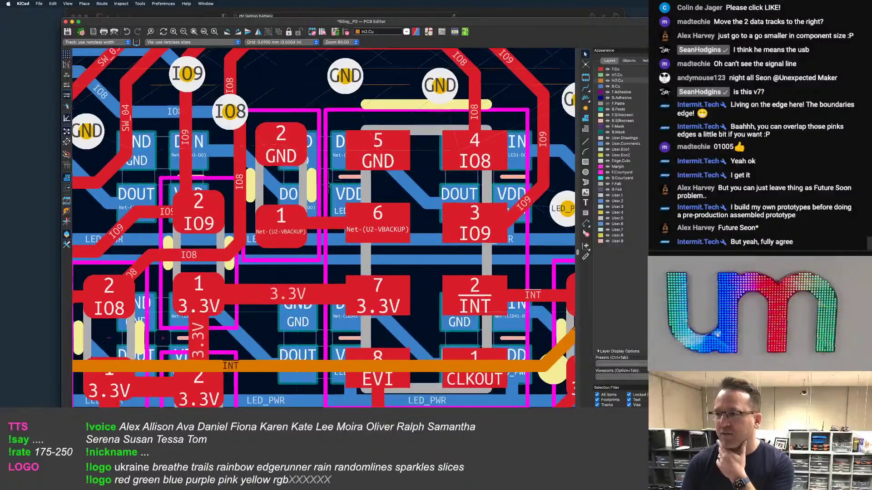
scroll(302, 171, down, 2)
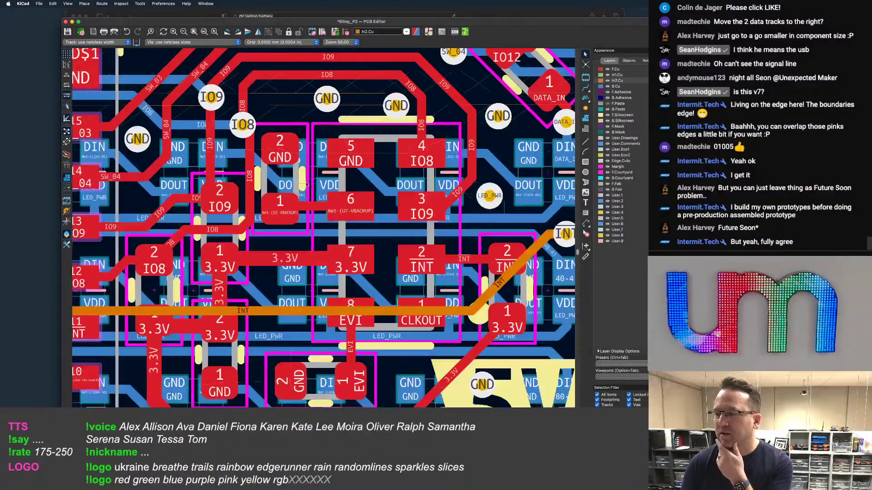
click(386, 150)
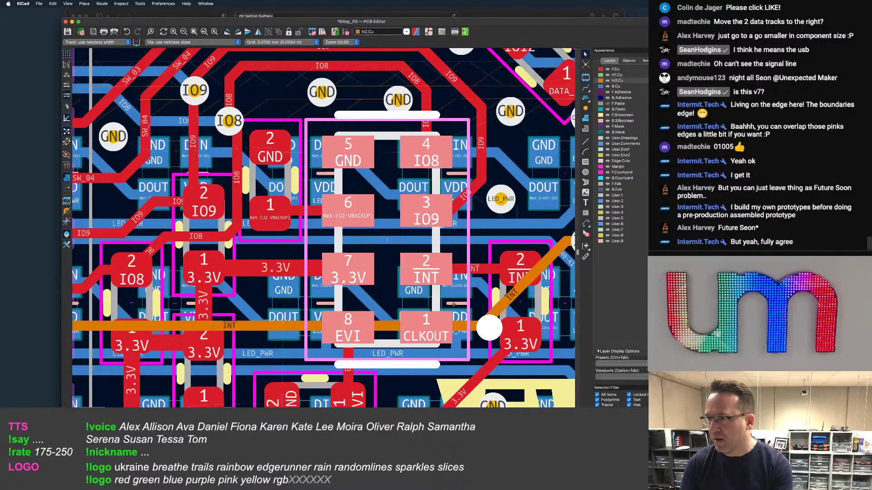
scroll(353, 175, up, 1)
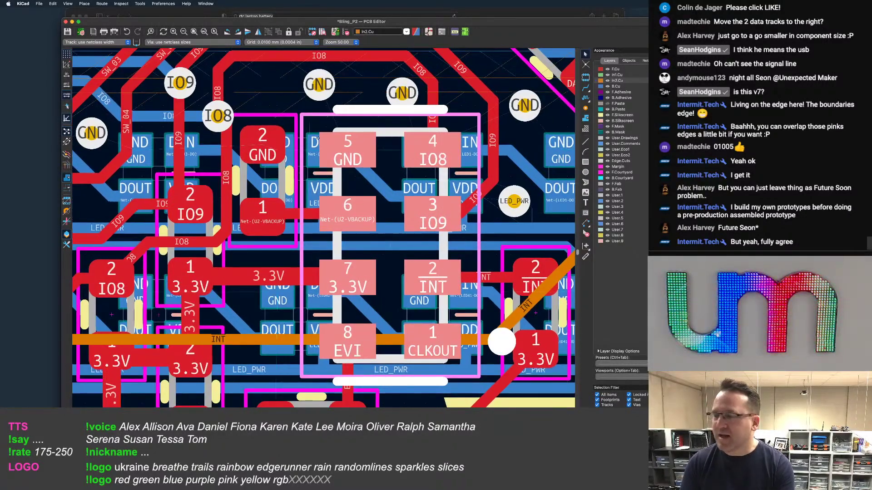
scroll(320, 146, down, 1)
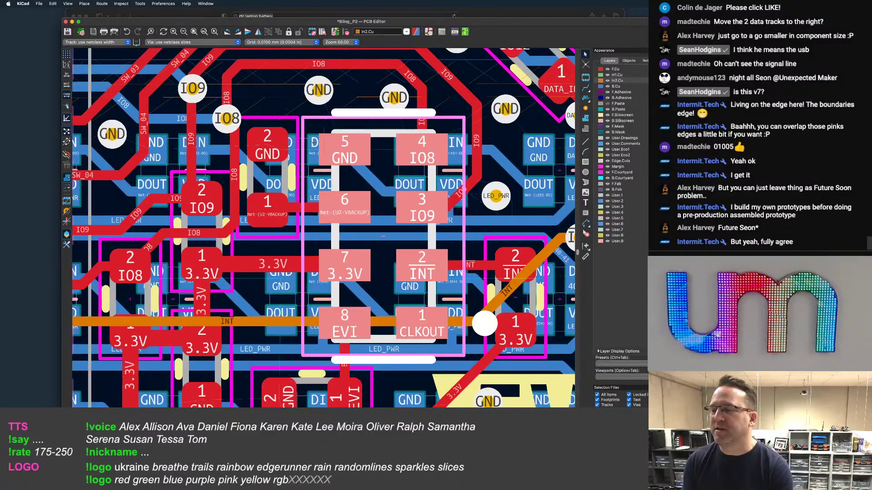
scroll(296, 145, down, 1)
scroll(297, 146, down, 1)
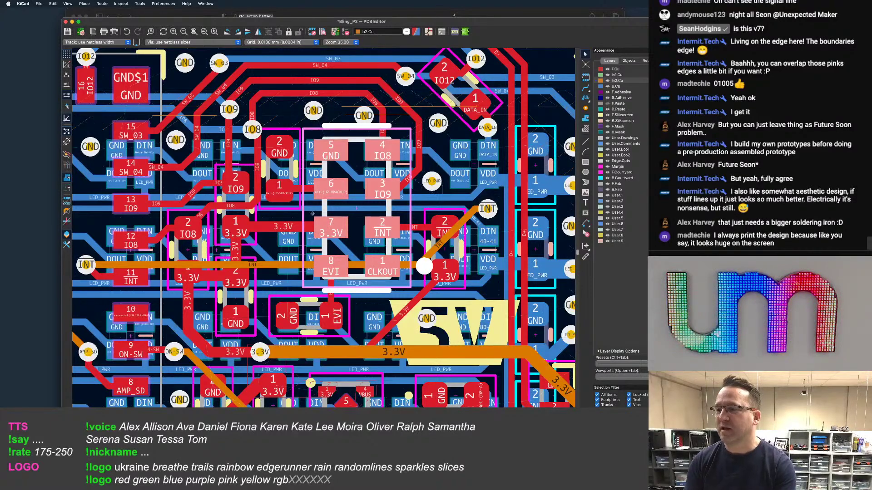
Make F.Cu the active layer and dim all other layers
scroll(312, 213, up, 3)
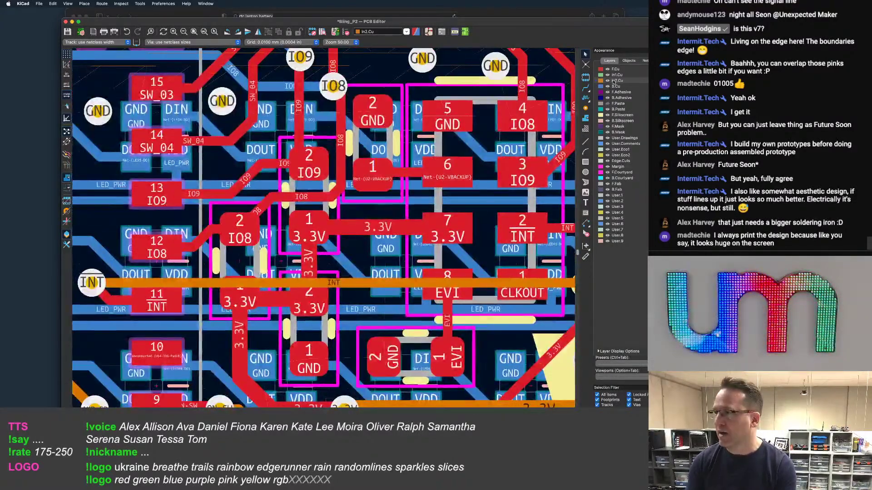
click(616, 70)
key(ctrl+h)
Check the front-copper alignment of R20 and the IO9 pull-up resistor with U2 and the neighbouring parts
scroll(370, 164, down, 3)
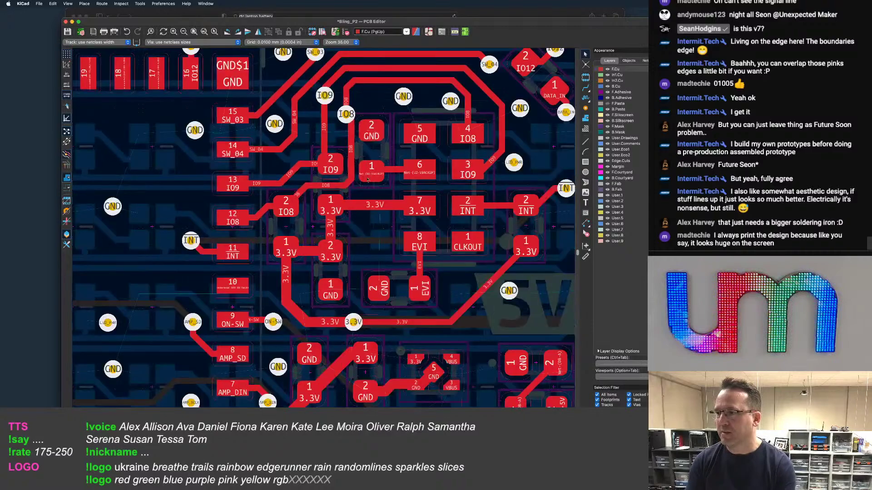
scroll(367, 180, up, 2)
scroll(361, 220, down, 2)
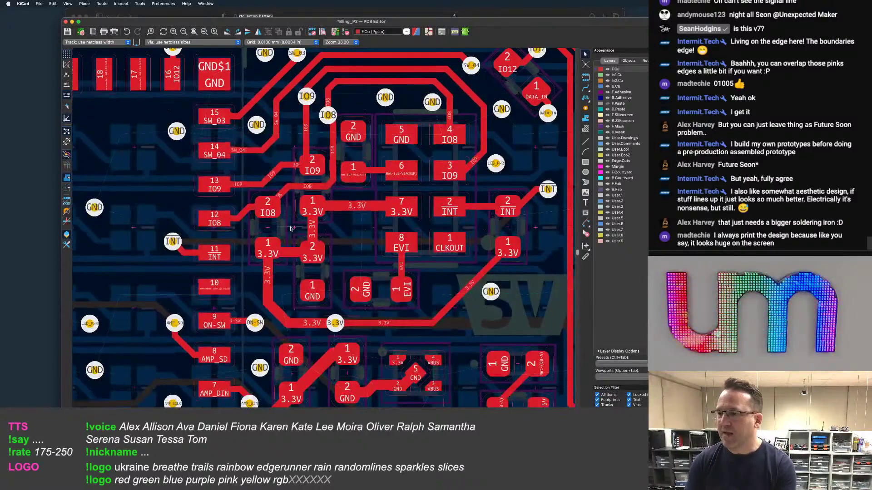
scroll(313, 260, up, 1)
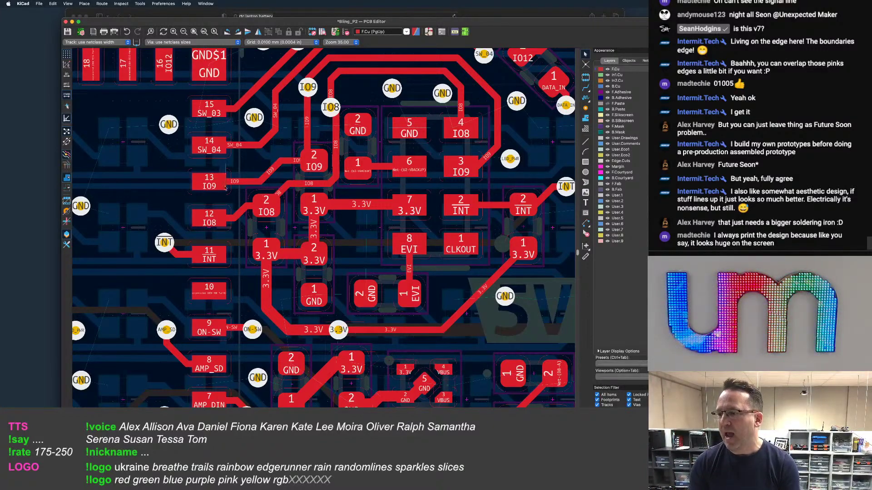
scroll(407, 198, down, 1)
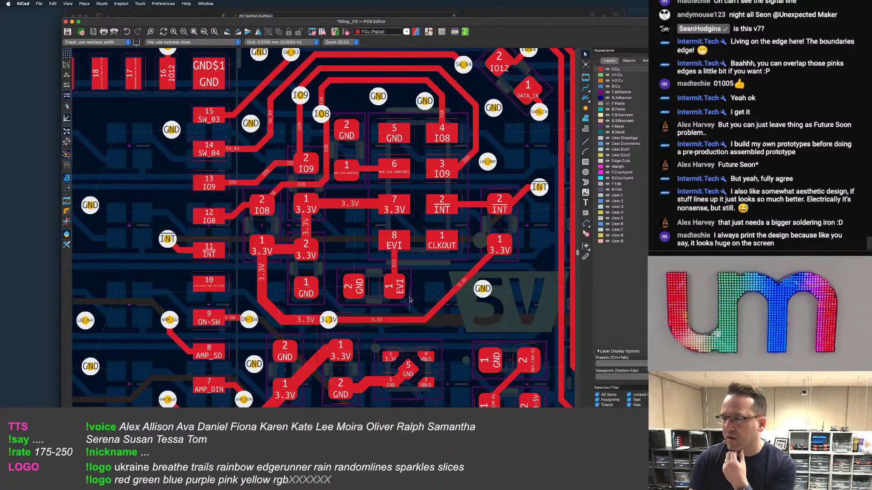
scroll(408, 291, right, 2)
scroll(408, 291, up, 1)
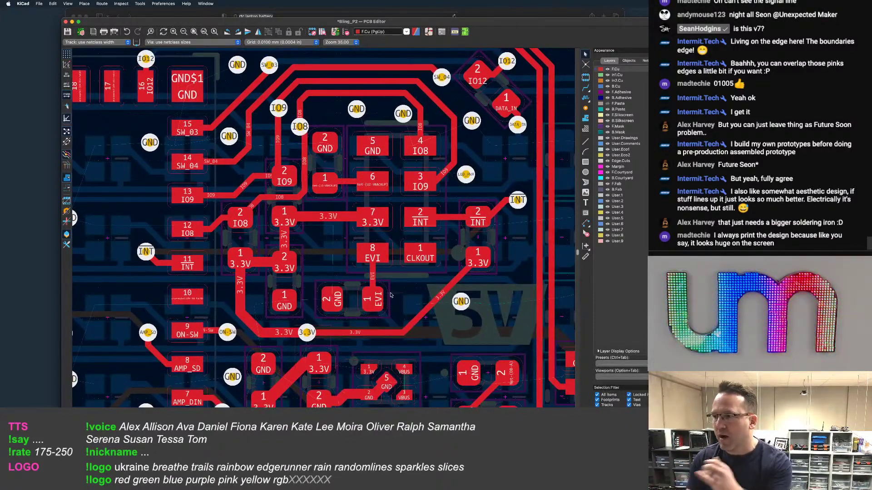
scroll(340, 213, up, 4)
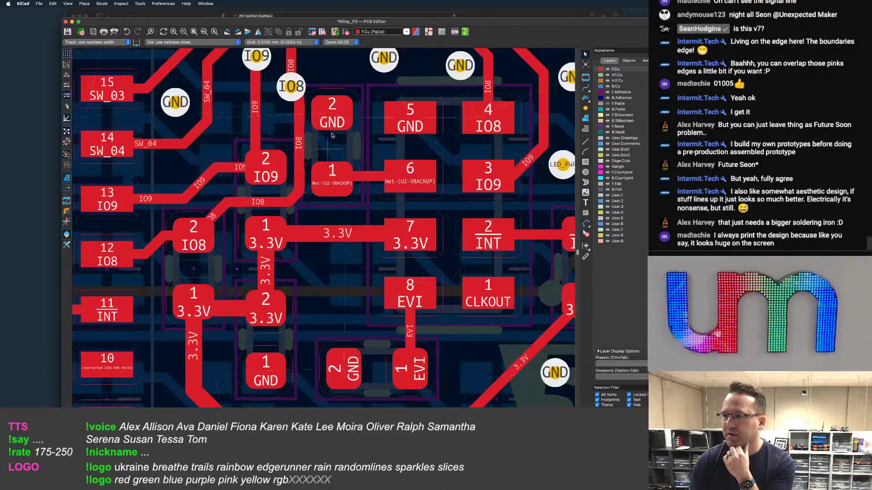
click(334, 154)
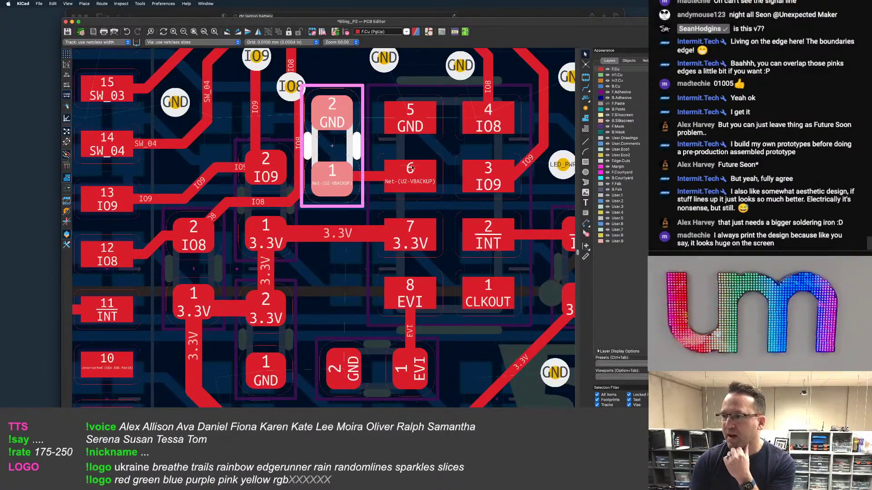
click(267, 191)
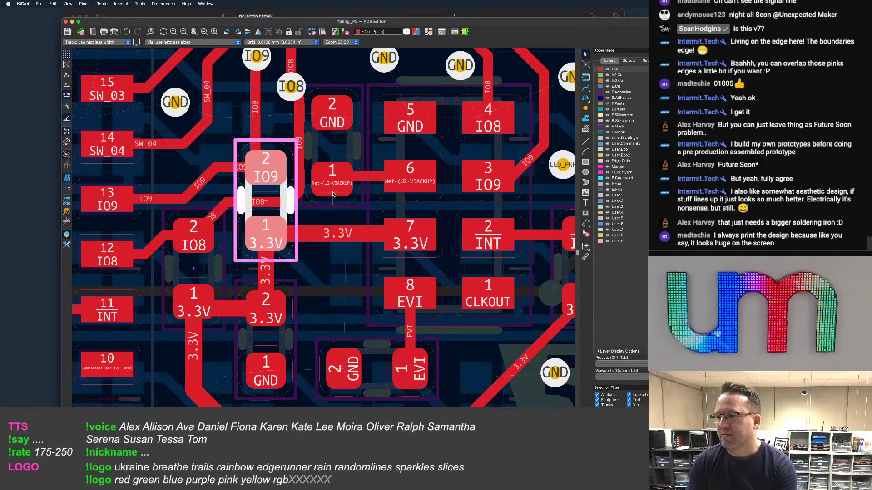
key(Escape)
Nudge the IO8 pull-up resistor slightly towards its 3.3V side with its tracks attached, lining it up with the neighbouring 3.3V pad
scroll(280, 161, down, 3)
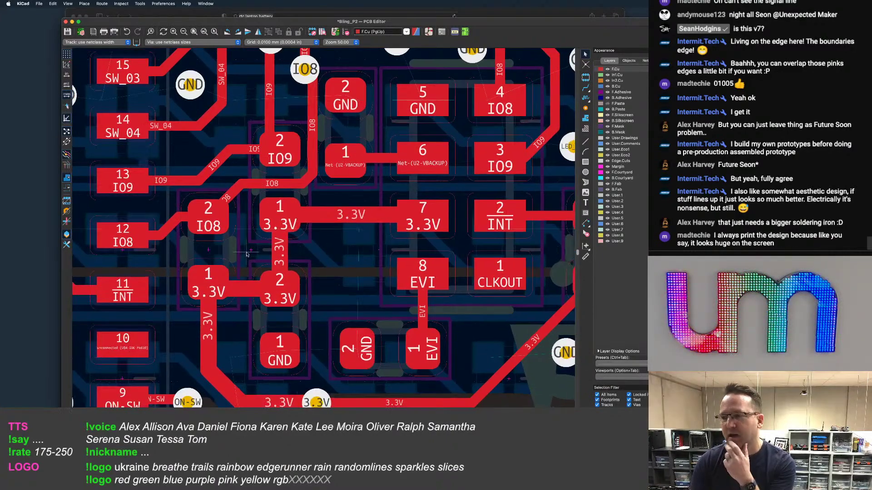
scroll(229, 267, up, 3)
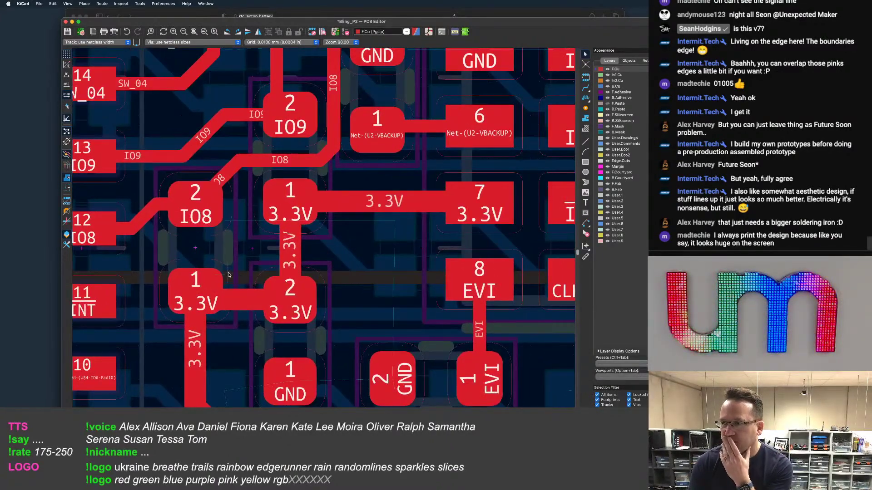
scroll(246, 267, down, 3)
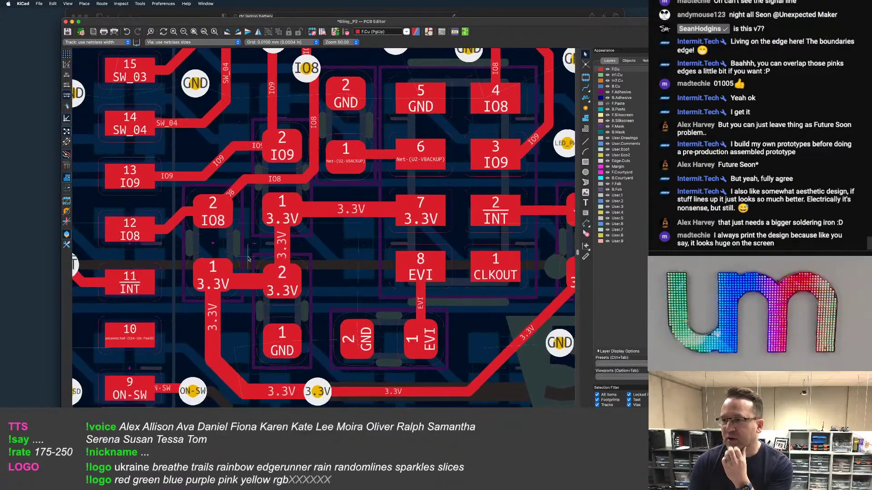
click(215, 244)
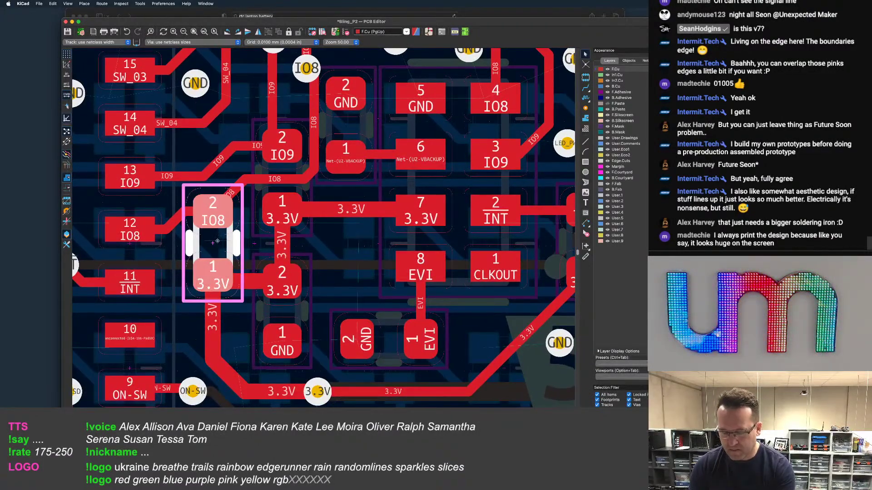
key(d)
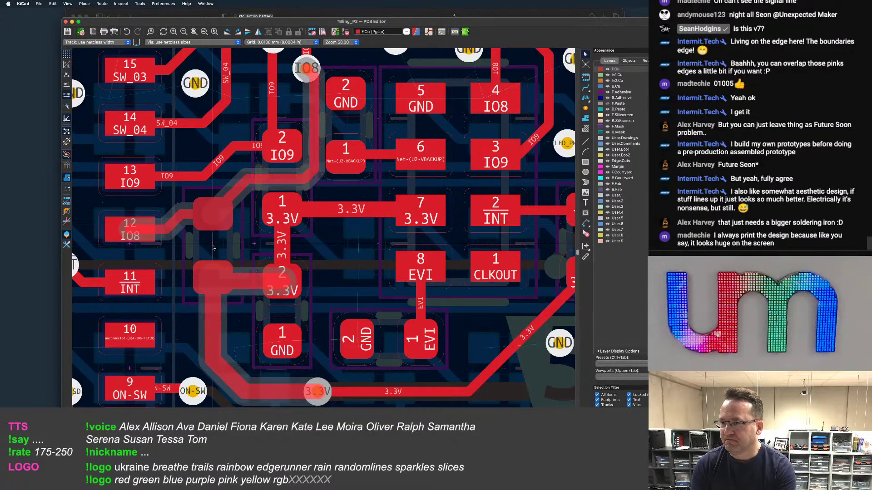
click(213, 249)
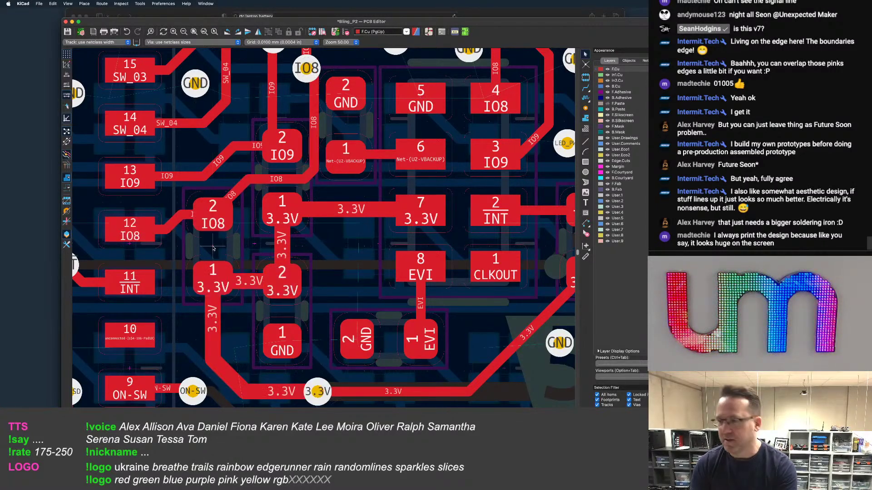
Adjust the diagonal IO8 track leaving pad 2 of the IO8 pull-up resistor, and save the board
scroll(244, 210, up, 3)
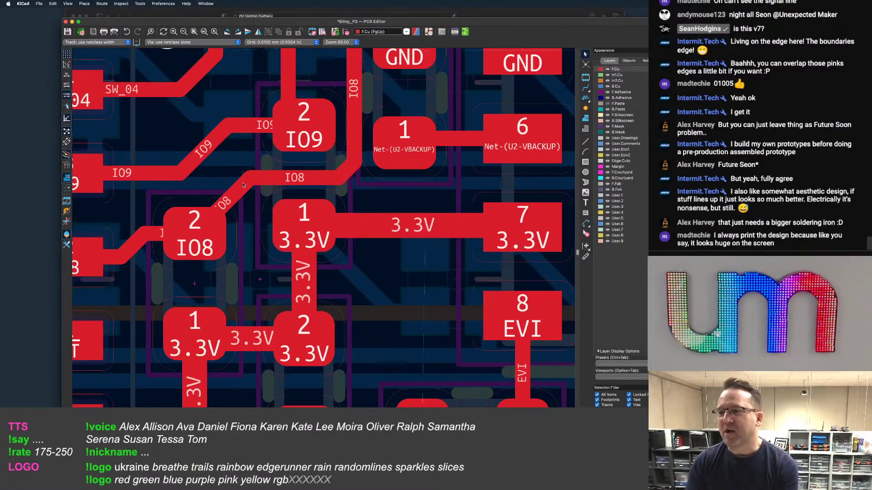
click(233, 200)
key(d)
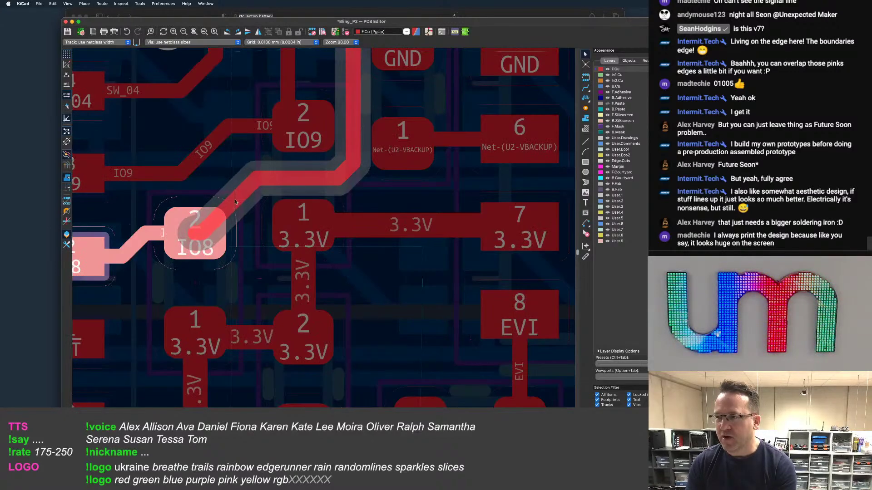
click(237, 204)
scroll(238, 204, down, 1)
middle_drag(238, 204, 230, 232)
key(super+s)
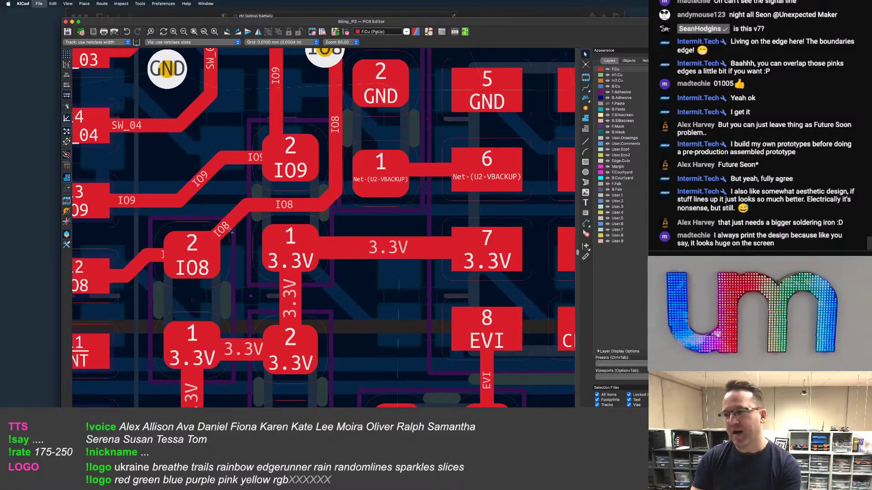
Examine the IO8 and IO9 routing from the module pads past the pull-up resistors and R20 to clock chip U2
scroll(229, 232, down, 1)
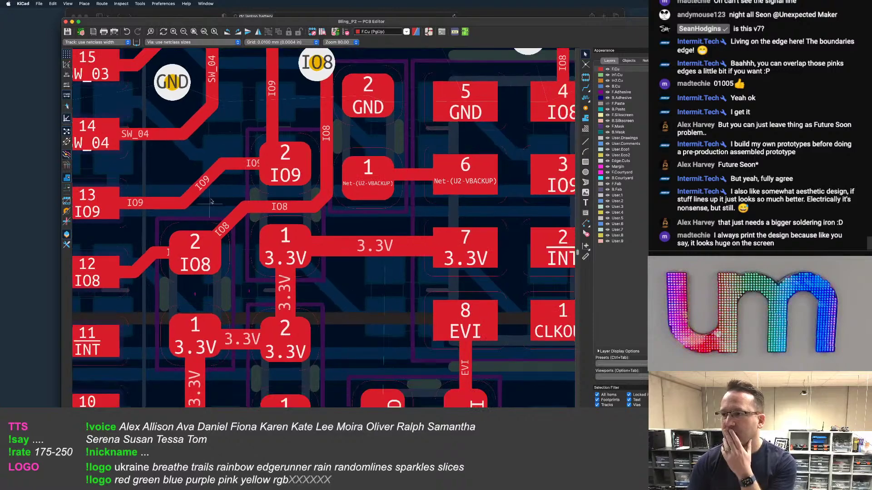
middle_drag(270, 207, 259, 356)
scroll(296, 319, down, 1)
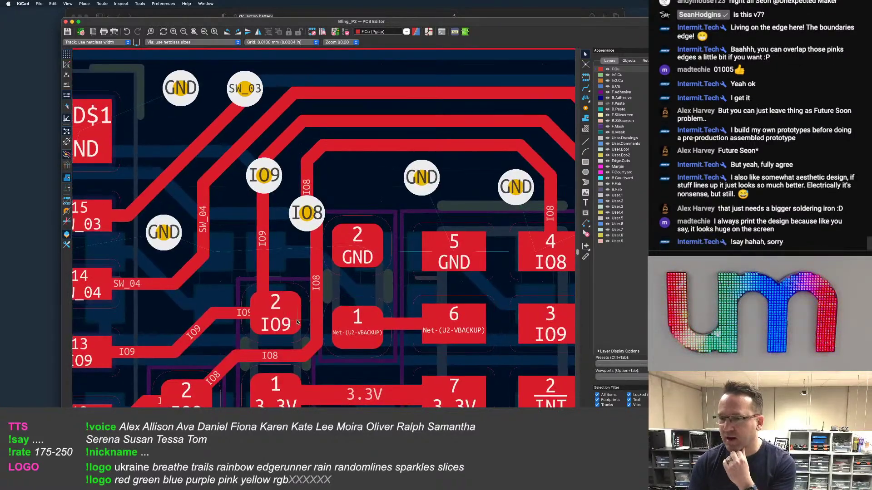
middle_drag(289, 319, 271, 294)
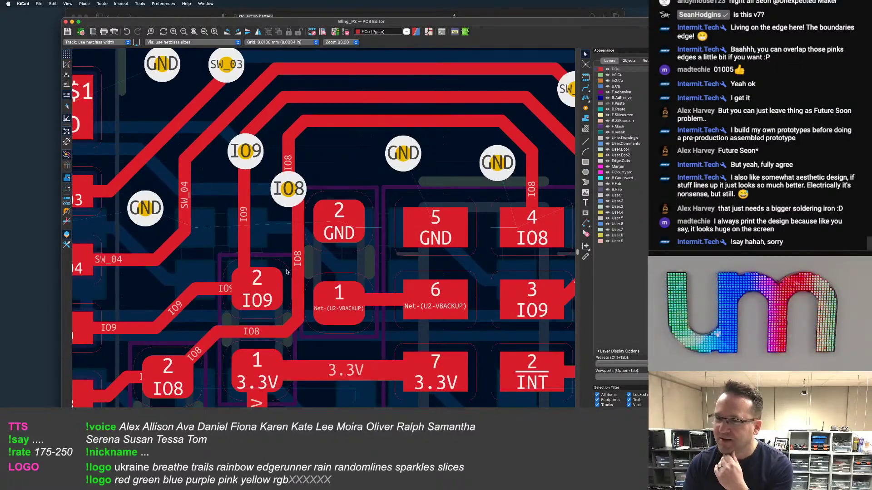
scroll(285, 277, down, 1)
scroll(284, 277, down, 1)
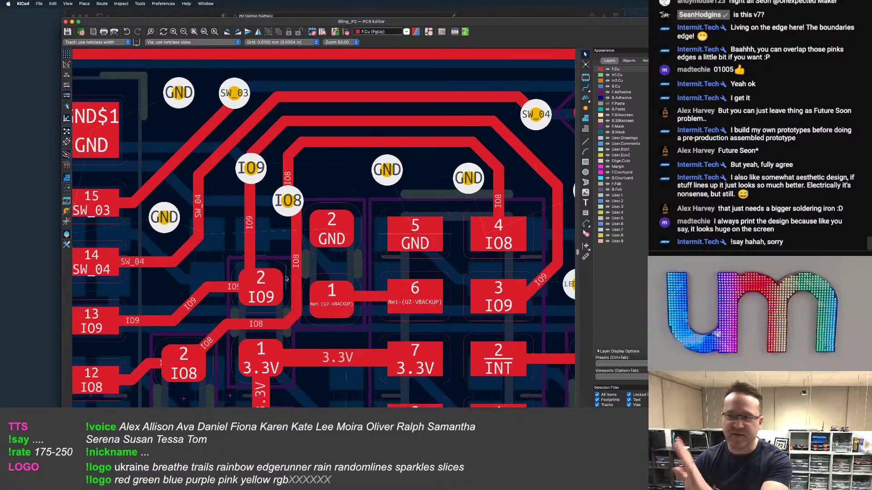
scroll(286, 278, down, 1)
scroll(290, 278, up, 1)
middle_drag(340, 260, 372, 229)
scroll(372, 230, up, 2)
click(292, 227)
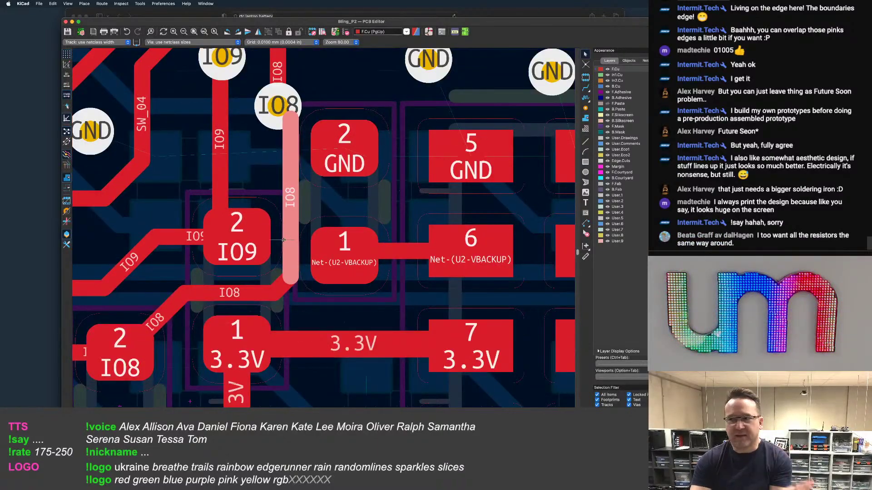
scroll(279, 236, down, 1)
scroll(284, 221, down, 3)
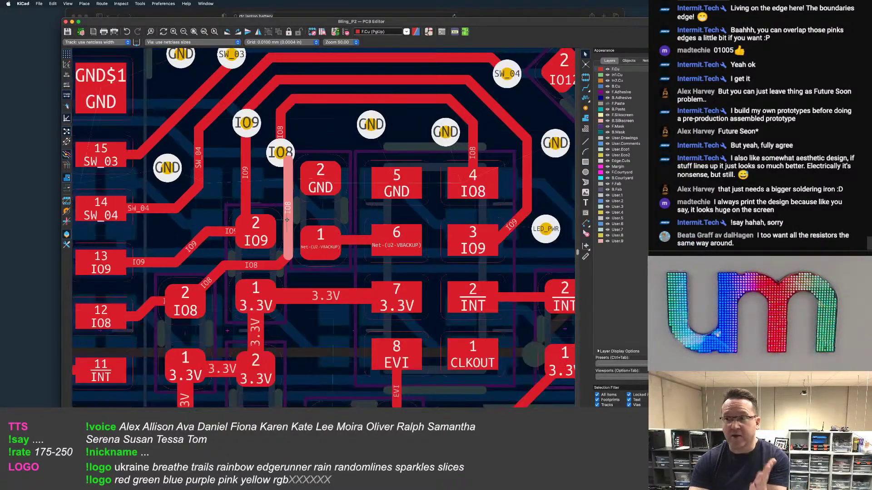
Shift the horizontal IO8 track slightly towards pad 2 of the IO9 pull-up resistor to centre it between that resistor's pads
middle_drag(287, 300, 280, 287)
scroll(280, 287, up, 3)
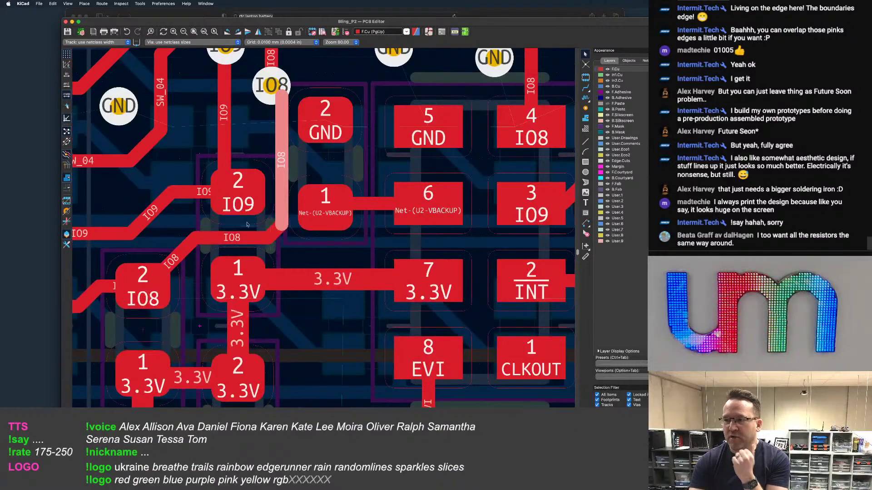
scroll(236, 230, up, 4)
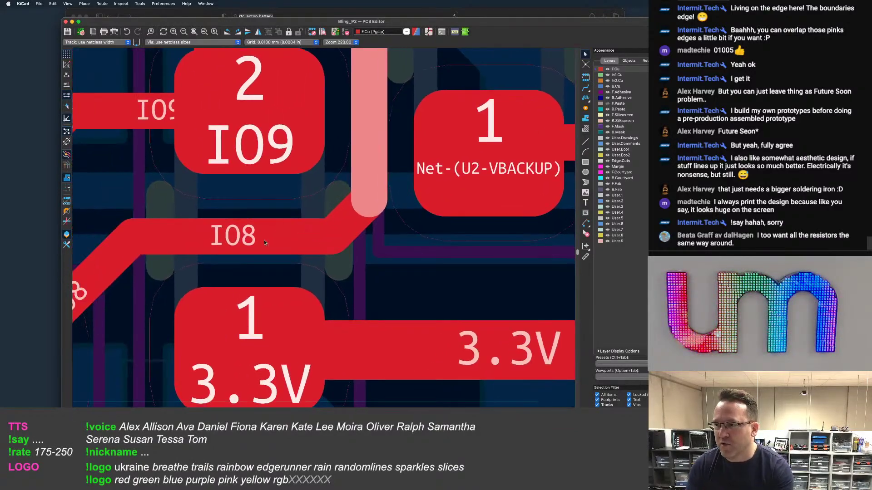
click(264, 238)
drag(263, 238, 264, 235)
scroll(265, 235, down, 5)
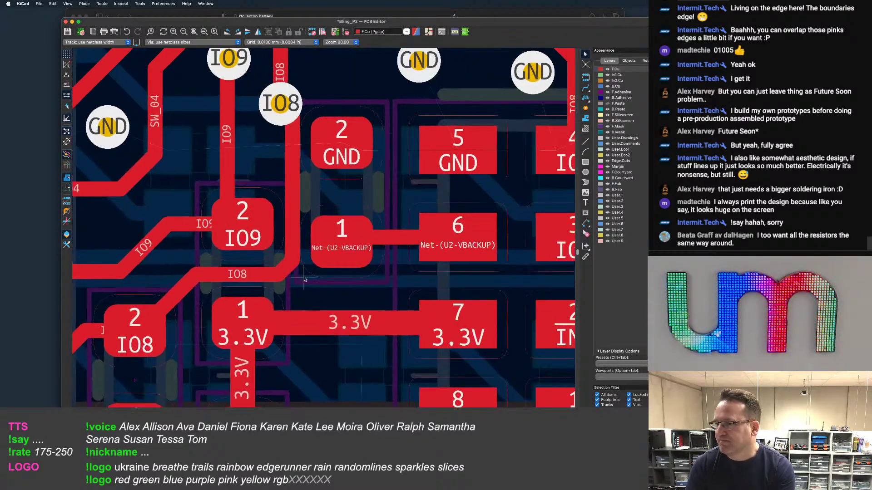
Check the clearance of the vertical IO8 track between the IO9 pull-up resistor and R20, including the surrounding parts
scroll(286, 230, up, 4)
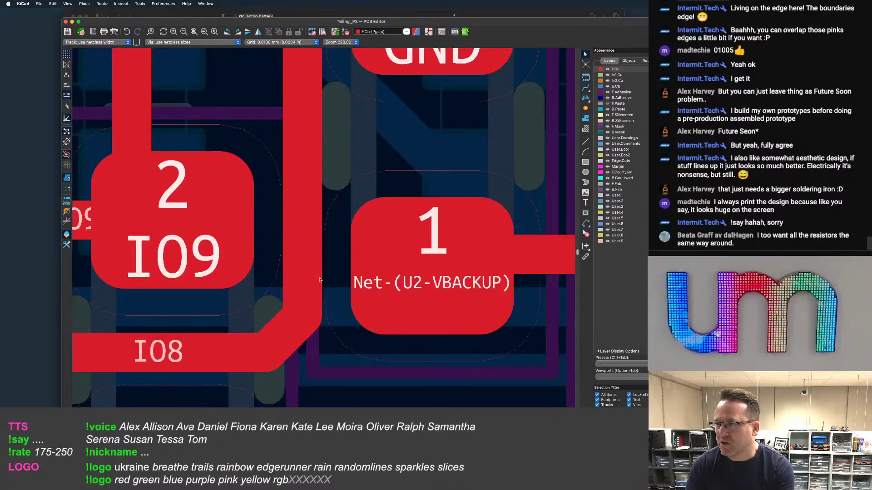
scroll(299, 232, down, 2)
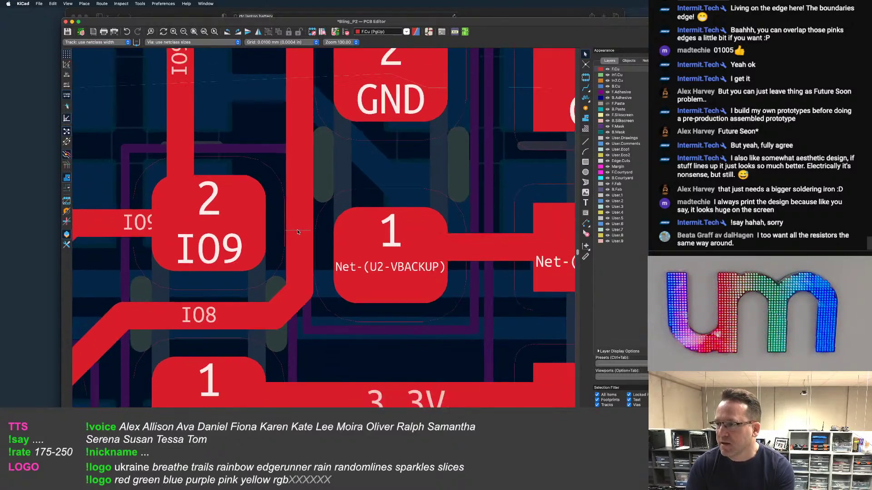
scroll(300, 234, up, 1)
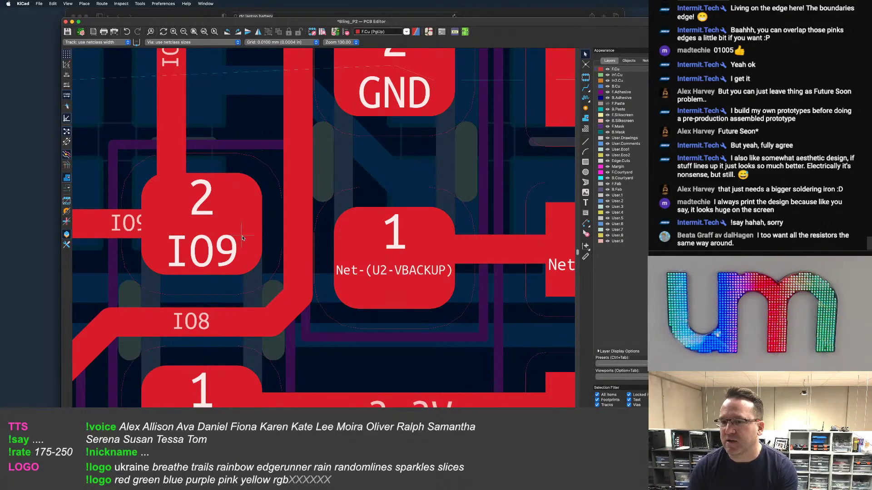
scroll(239, 241, down, 1)
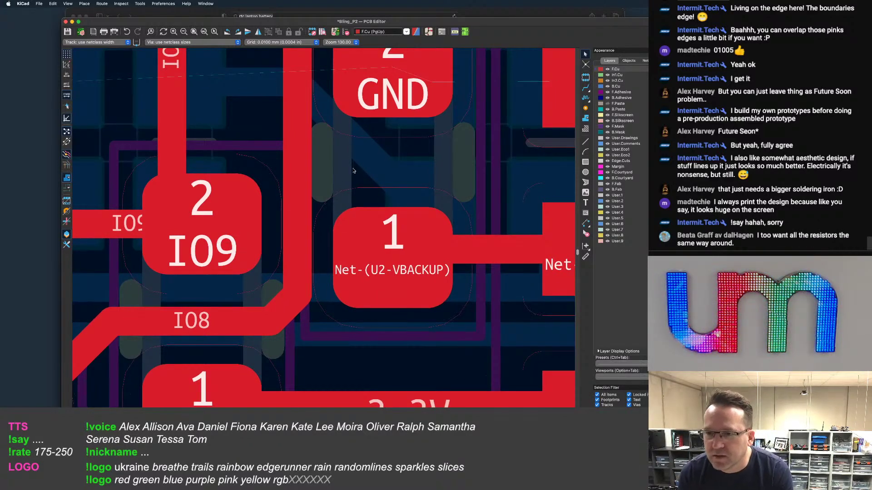
scroll(352, 173, down, 8)
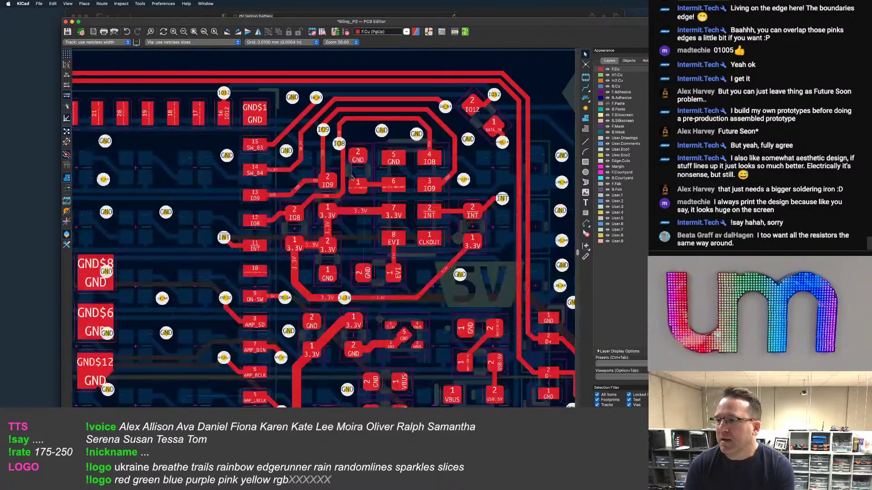
scroll(336, 185, up, 3)
scroll(337, 185, up, 3)
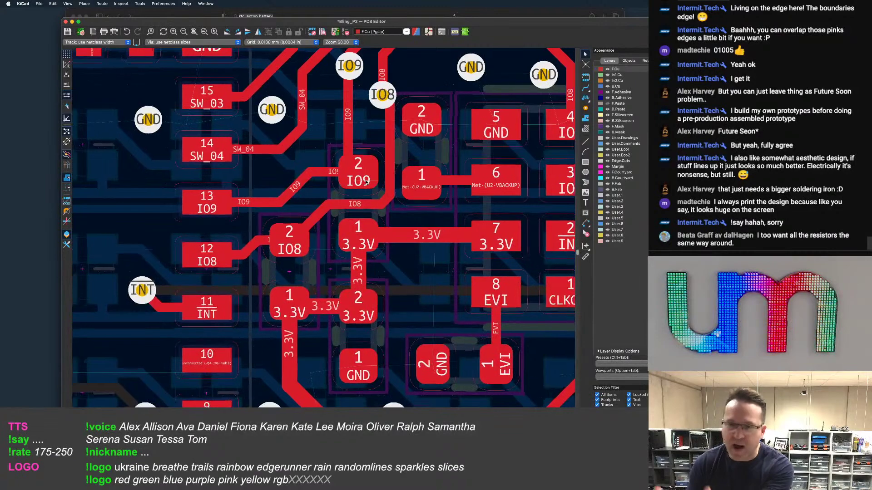
scroll(373, 186, down, 1)
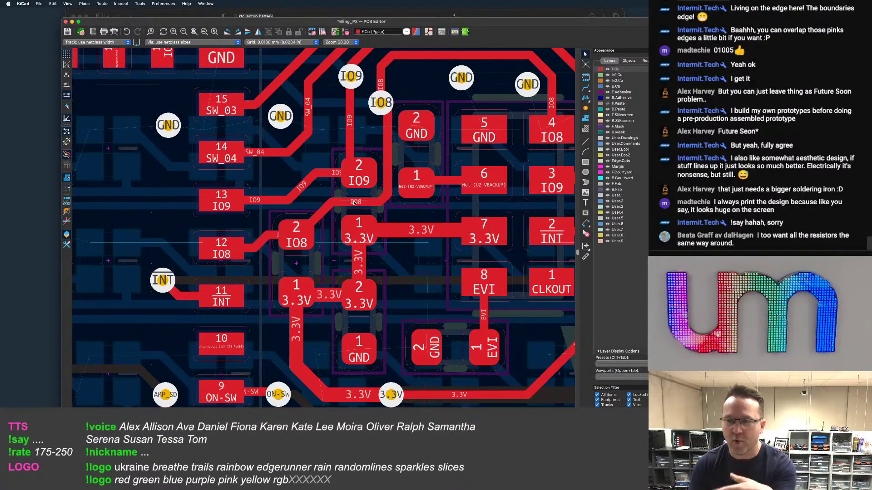
Inspect the 3.3V track looping below U2 to the INT pull-up resistor and the GND via beside its diagonal section
scroll(354, 203, down, 3)
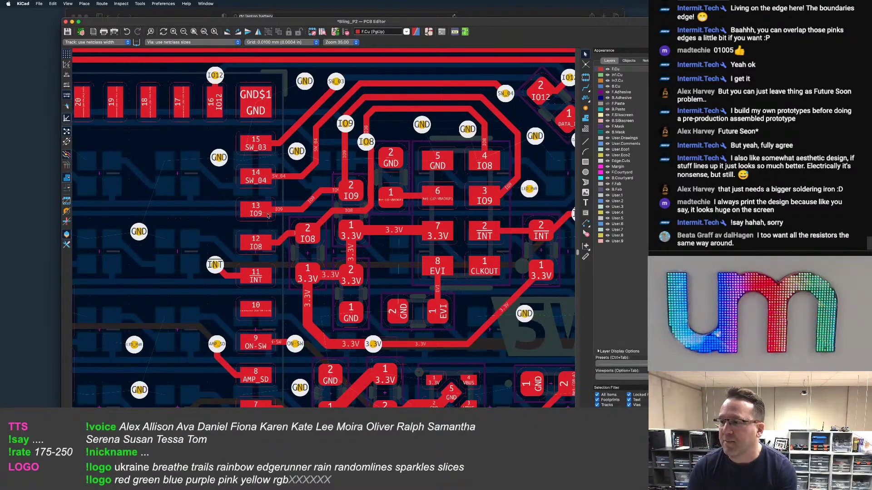
scroll(341, 268, down, 3)
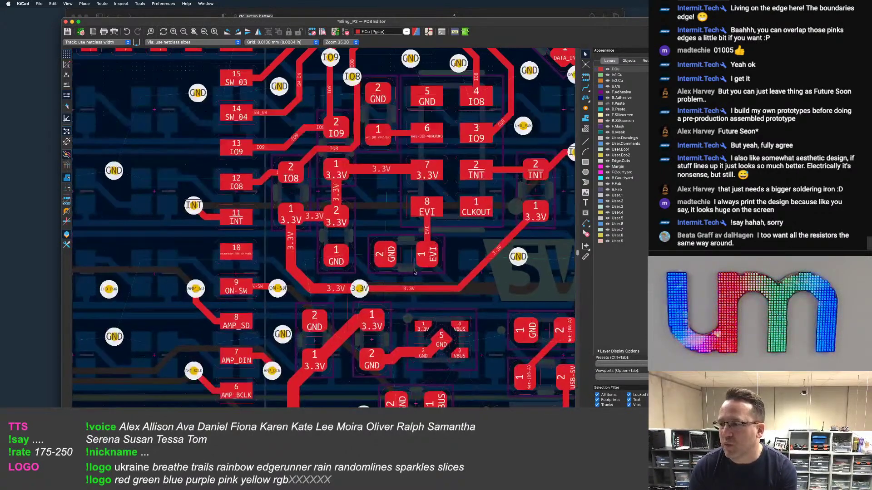
scroll(434, 251, up, 2)
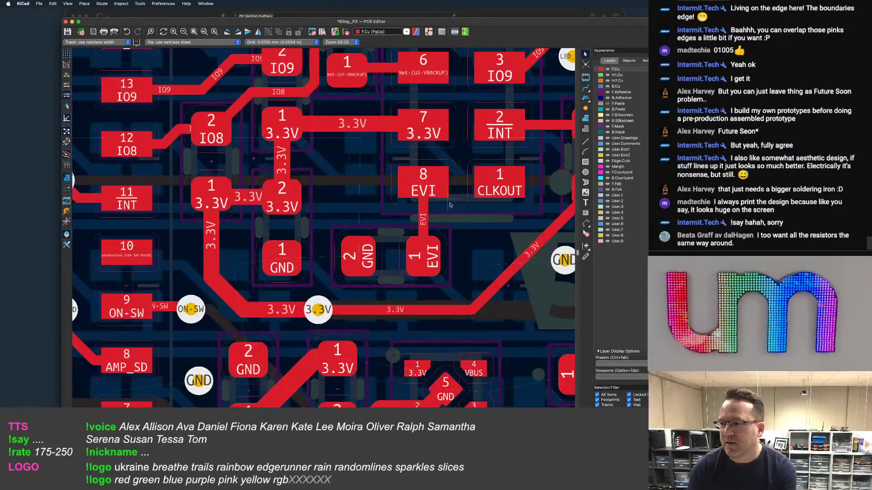
scroll(372, 296, down, 1)
middle_drag(331, 314, 253, 316)
click(484, 257)
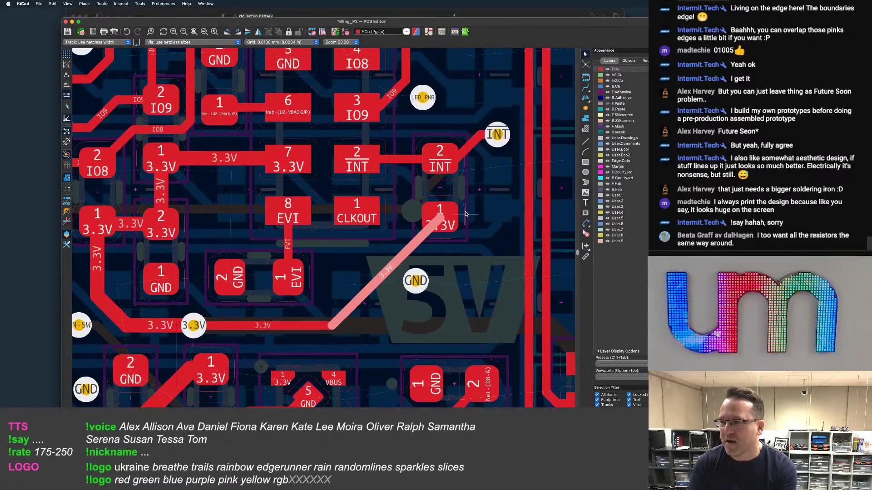
scroll(476, 223, up, 3)
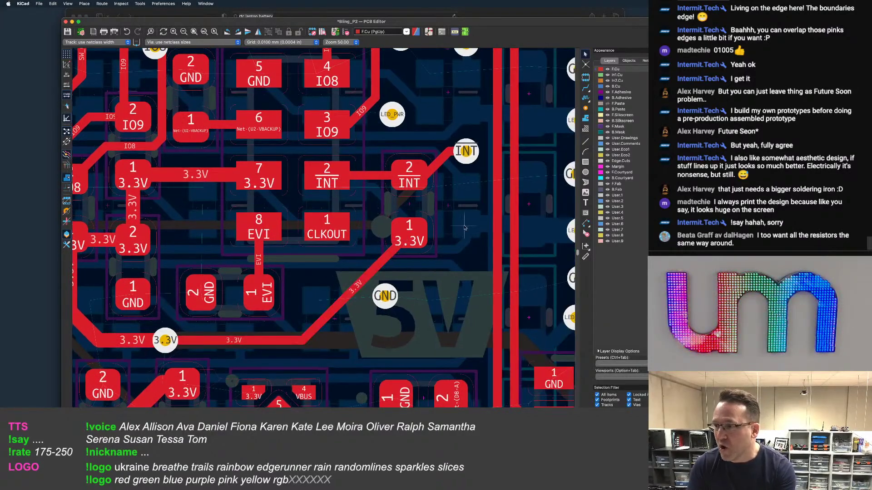
scroll(375, 232, down, 3)
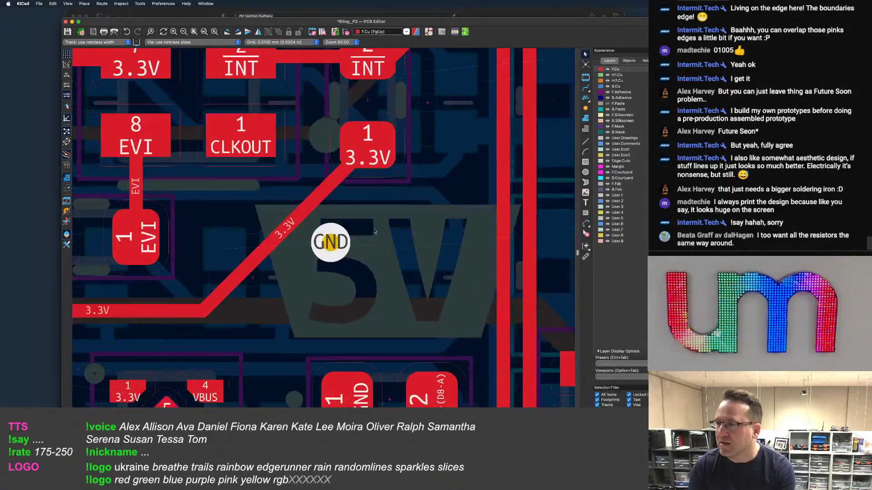
scroll(332, 244, up, 1)
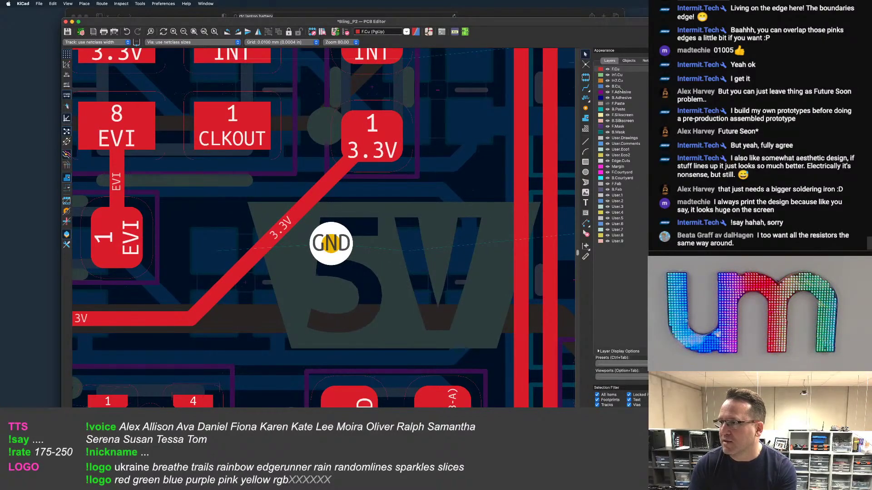
Make B.Cu the active layer and examine the LED pads and tracks around the INT, GND and LED_PWR vias
click(618, 87)
scroll(305, 239, down, 4)
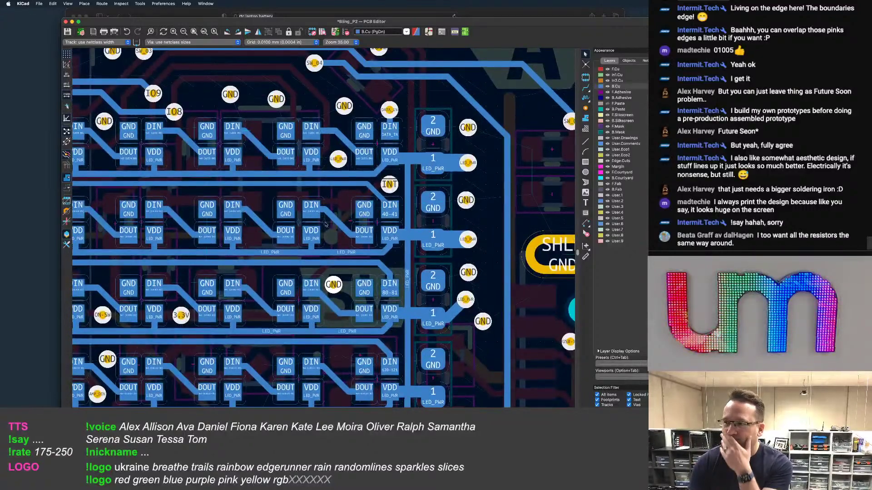
scroll(325, 224, up, 3)
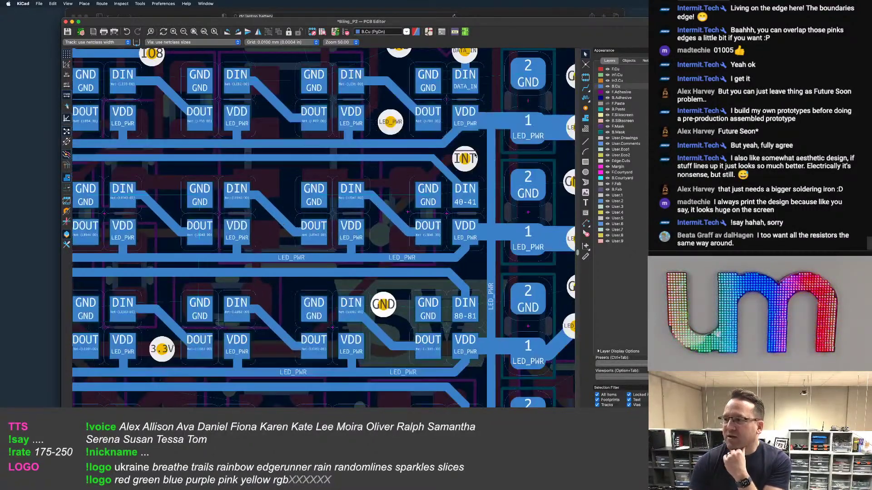
scroll(468, 158, down, 3)
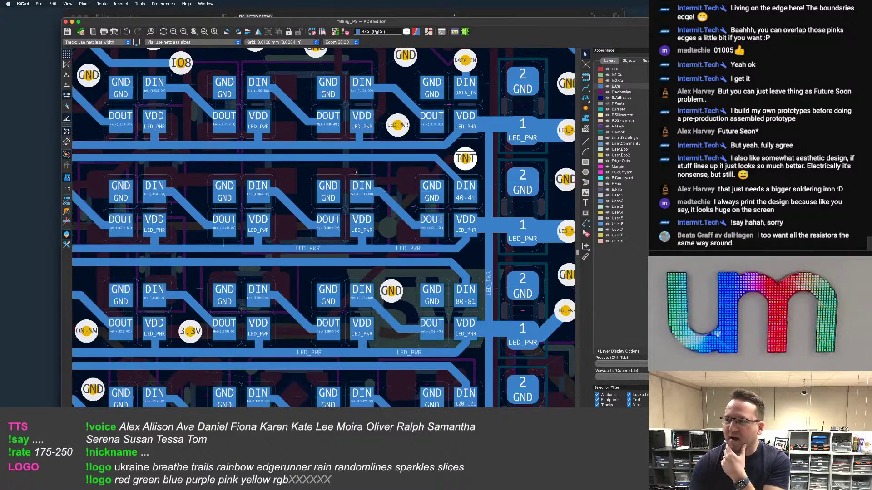
Examine the B.Cu tracks and via positions between the LED pads from the IO8, IO9 and INT vias across the LED rows
scroll(316, 171, up, 3)
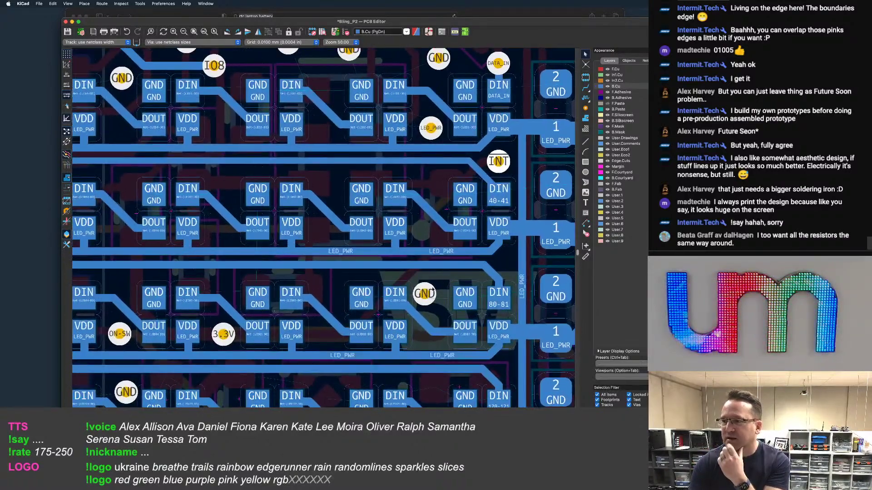
middle_drag(315, 182, 339, 187)
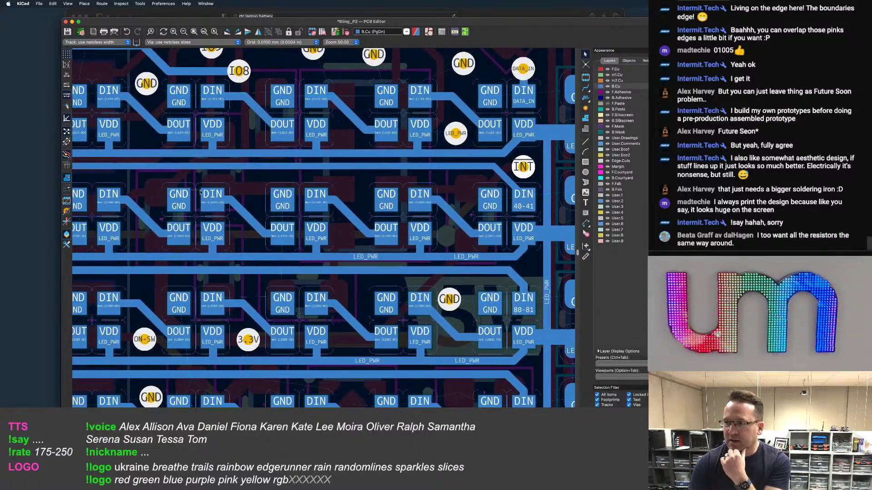
scroll(364, 209, down, 3)
middle_drag(360, 217, 385, 218)
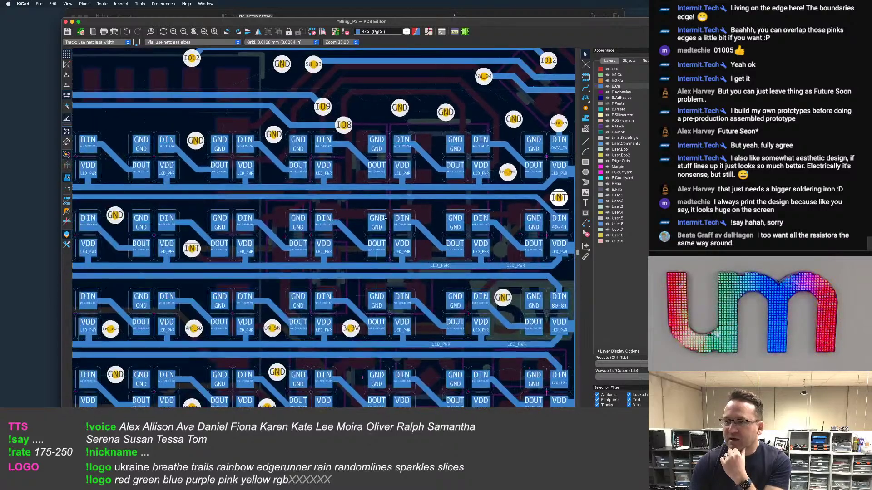
middle_drag(268, 227, 326, 232)
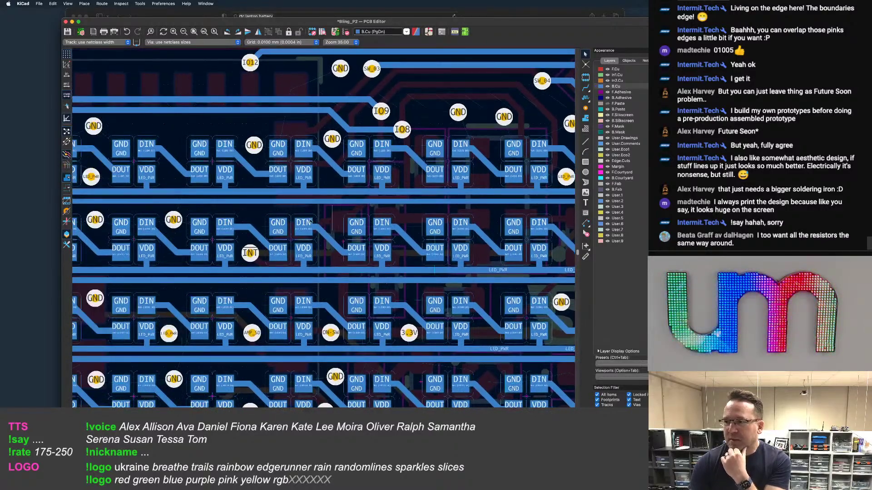
scroll(311, 222, up, 3)
scroll(393, 205, down, 8)
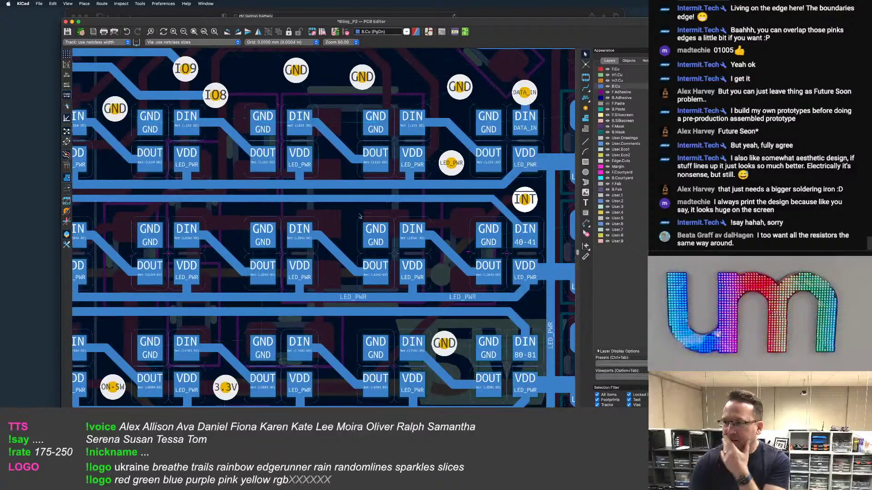
scroll(232, 244, left, 5)
scroll(231, 244, down, 2)
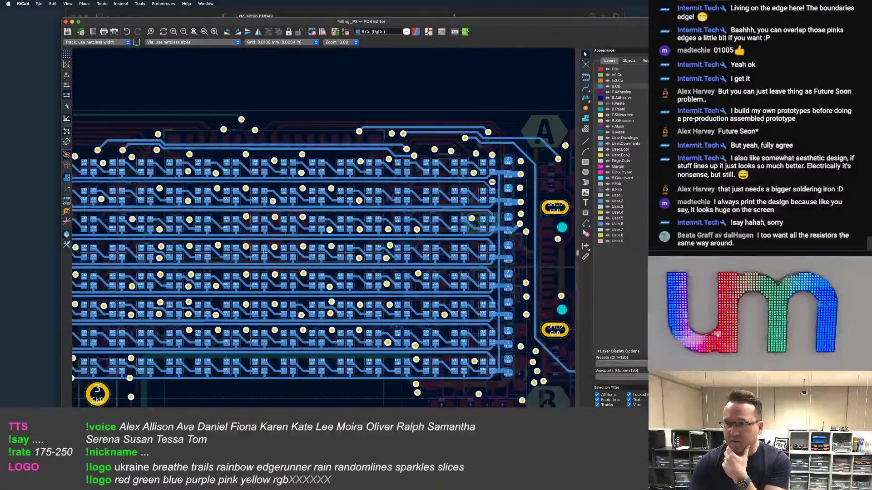
scroll(264, 252, left, 2)
scroll(264, 252, down, 1)
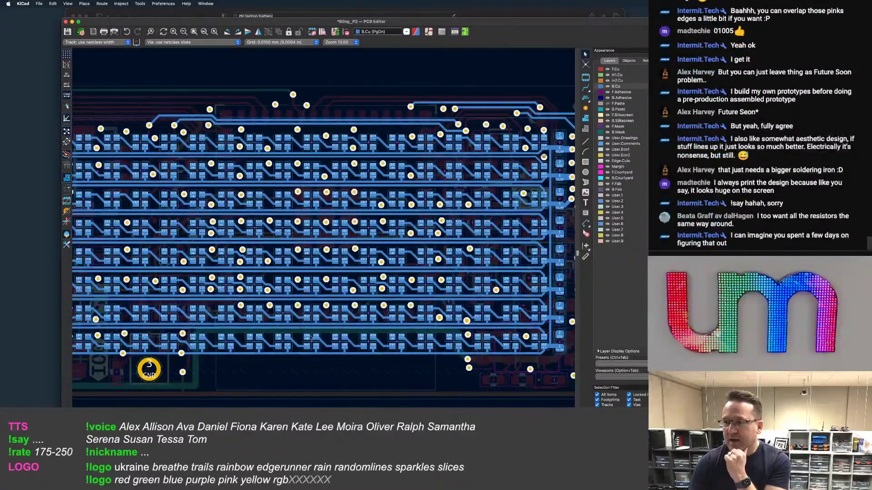
Inspect how the LED data tracks bend around the MIC_SELECT, MIC_WS, AMP_BCLK and RESET vias on B.Cu
scroll(311, 338, up, 8)
scroll(449, 323, down, 2)
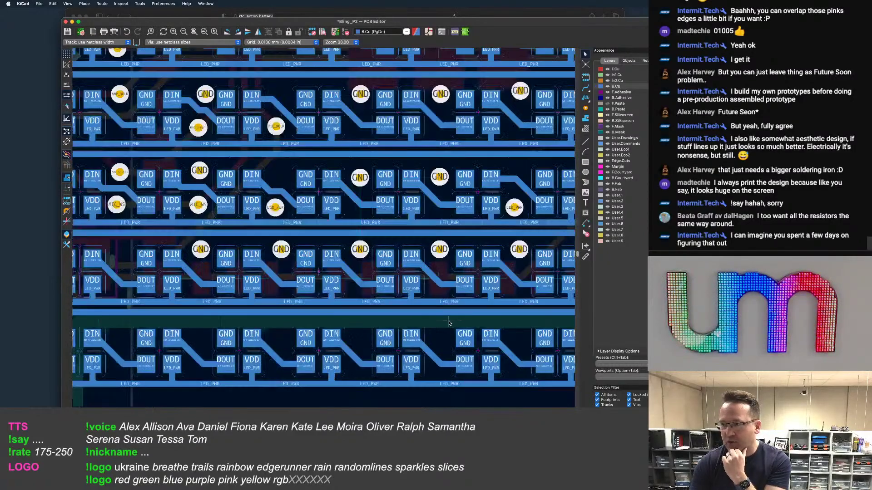
scroll(449, 323, down, 4)
scroll(225, 232, left, 5)
scroll(305, 232, up, 4)
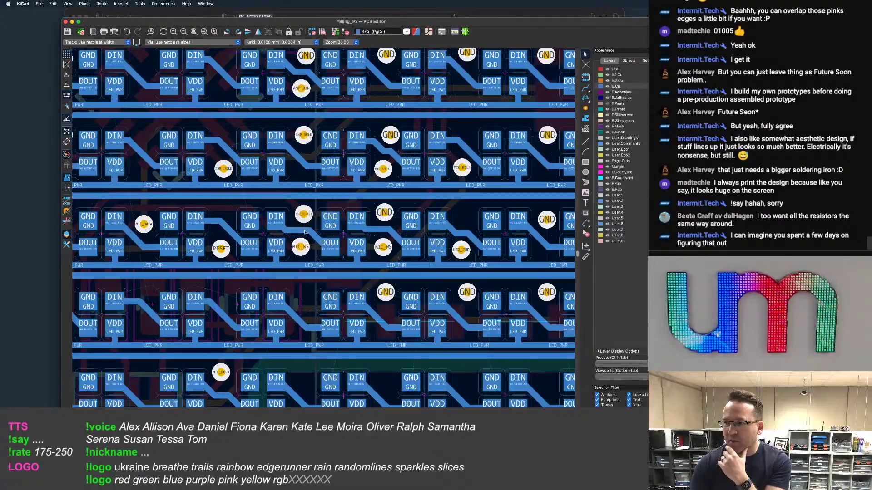
scroll(305, 232, up, 2)
scroll(418, 262, up, 1)
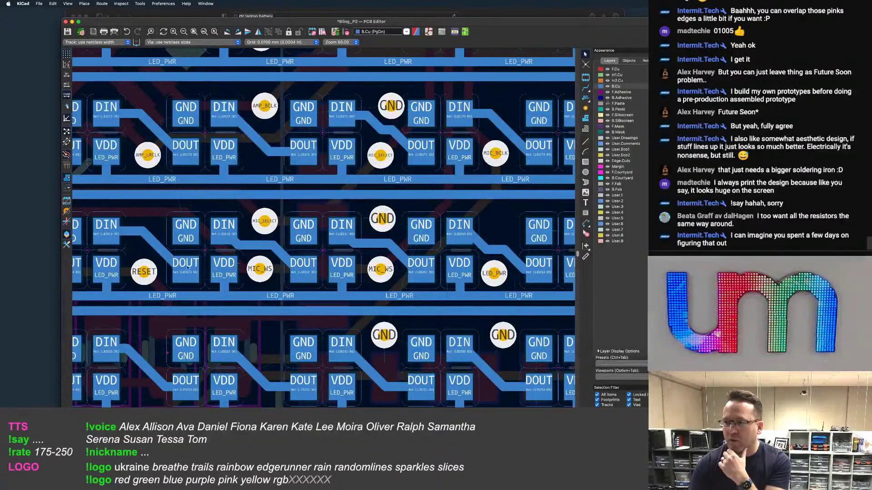
Refill all copper zones on the board
scroll(188, 268, right, 1)
scroll(187, 268, up, 1)
key(b)
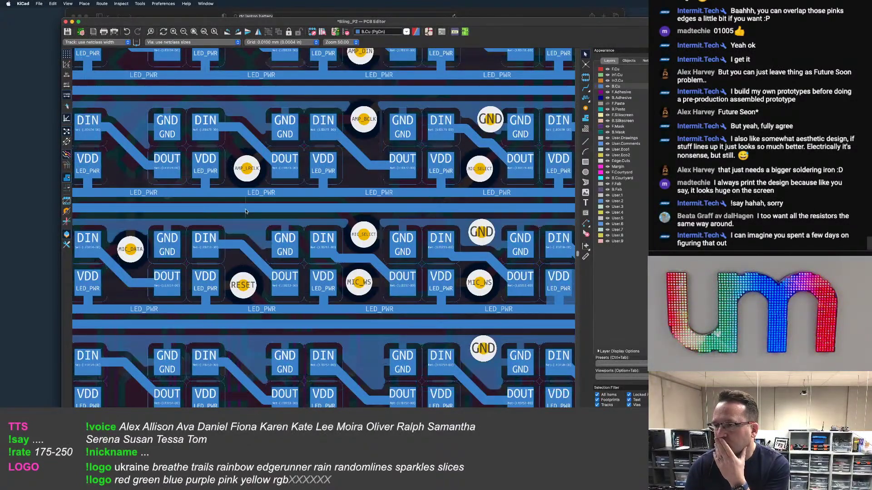
Examine the filled B.Cu zones around the RESET, GND and LED_PWR vias in the lower LED rows and across the matrix
scroll(243, 212, down, 3)
scroll(243, 212, left, 5)
scroll(243, 212, down, 1)
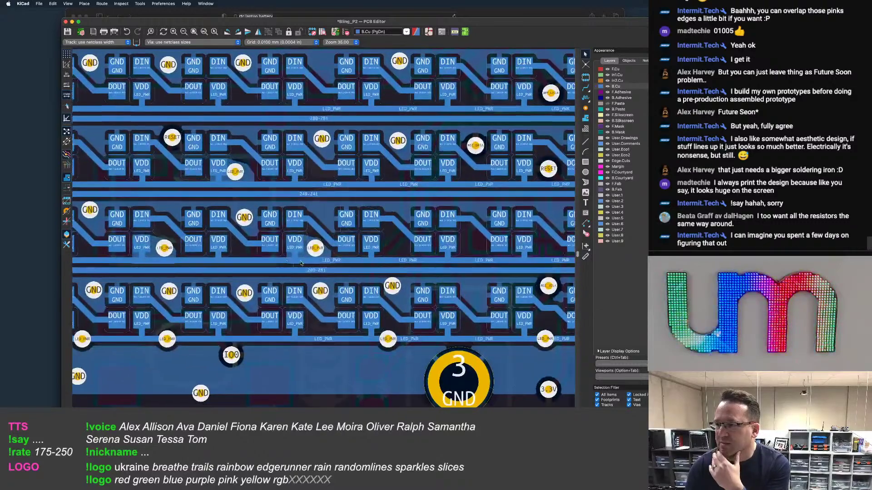
scroll(192, 312, up, 2)
scroll(272, 272, down, 2)
scroll(315, 242, left, 2)
scroll(314, 242, up, 3)
scroll(315, 242, left, 4)
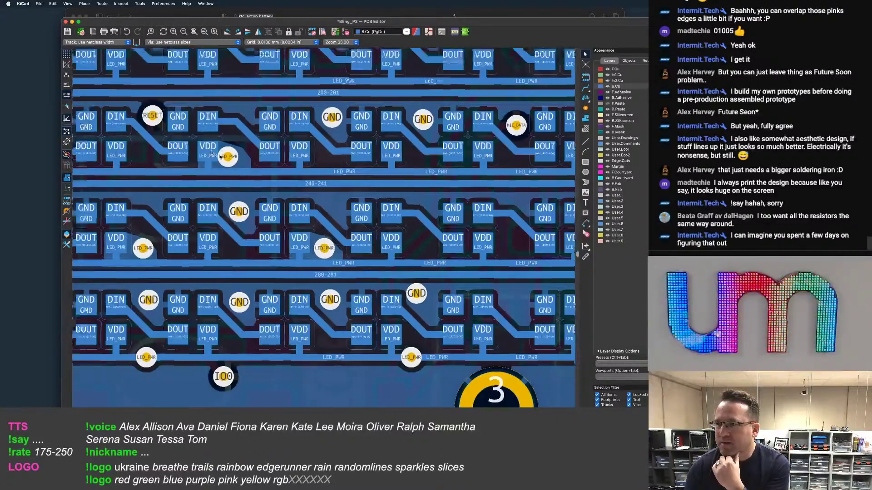
scroll(185, 150, down, 2)
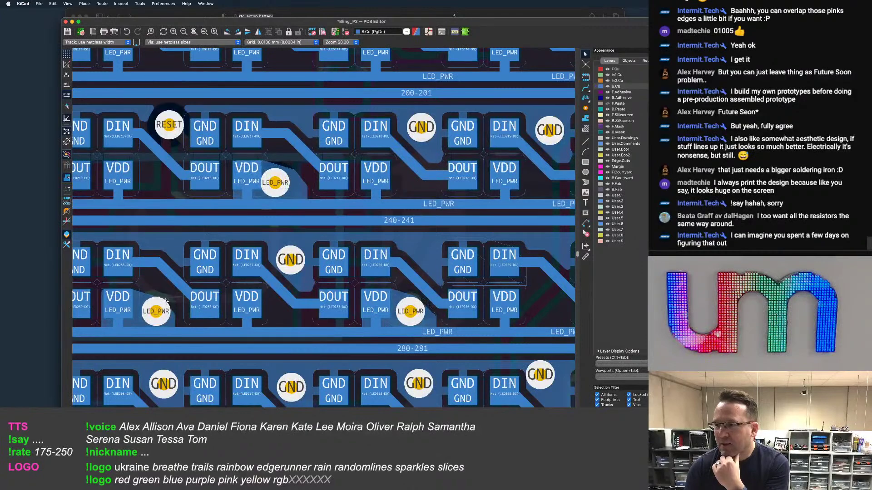
scroll(218, 308, down, 3)
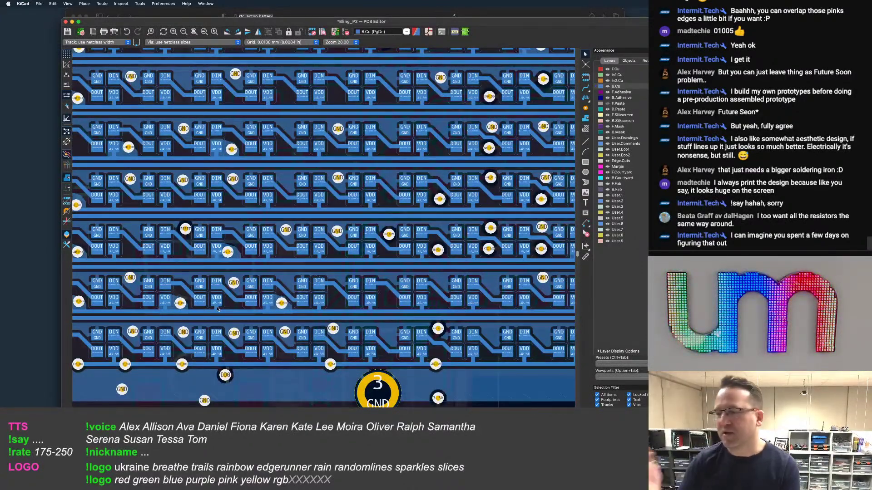
scroll(242, 240, down, 4)
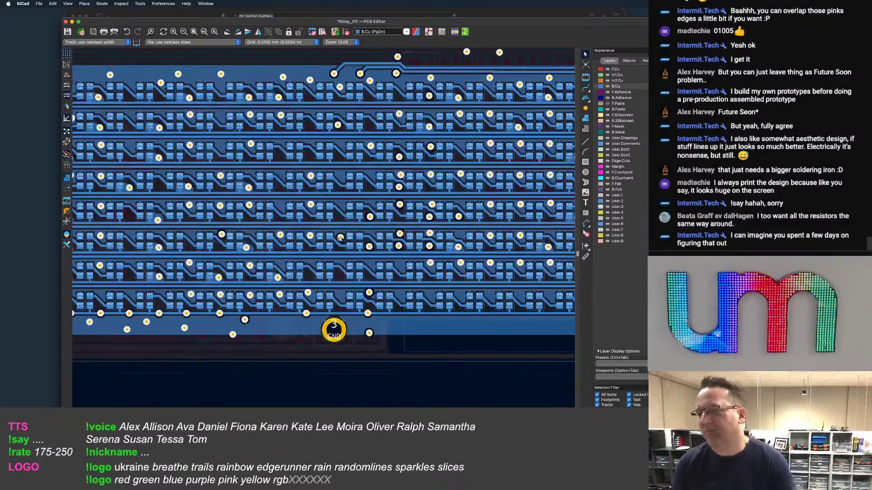
scroll(362, 212, left, 5)
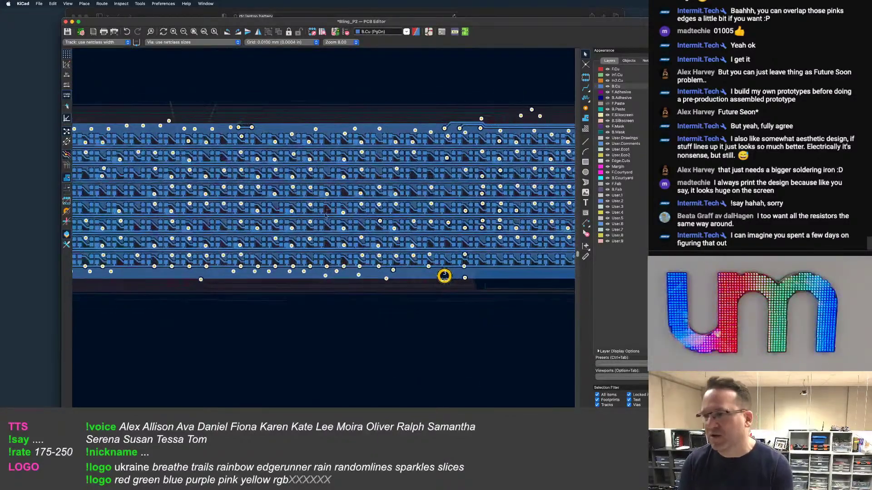
scroll(350, 205, up, 1)
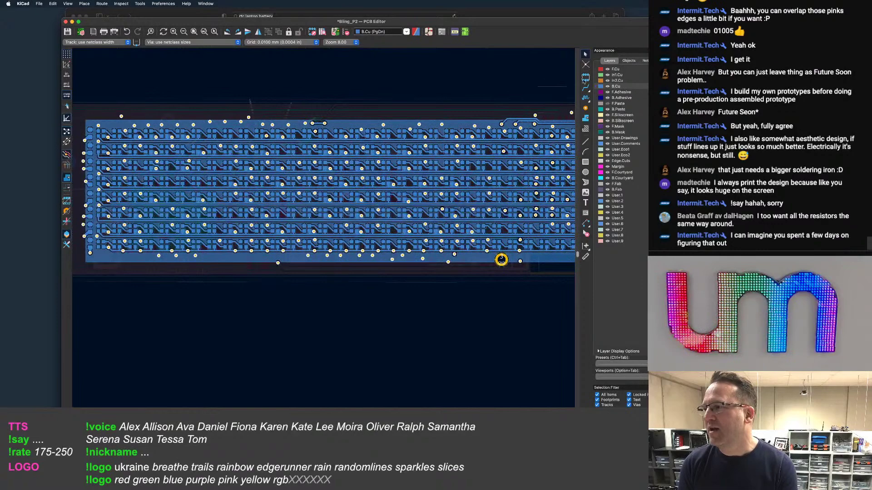
Make F.Cu the active layer and examine the microphone pads and tracks around the large round GND pad 3
click(616, 69)
scroll(490, 158, down, 3)
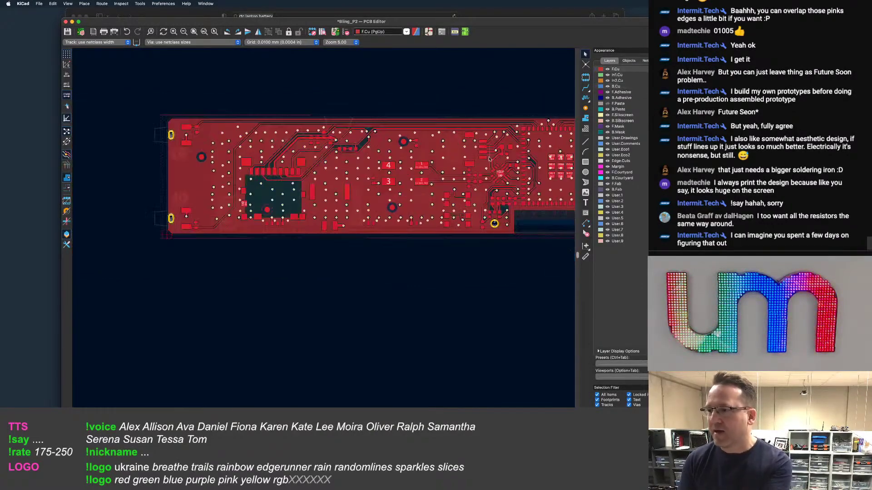
middle_drag(482, 164, 344, 193)
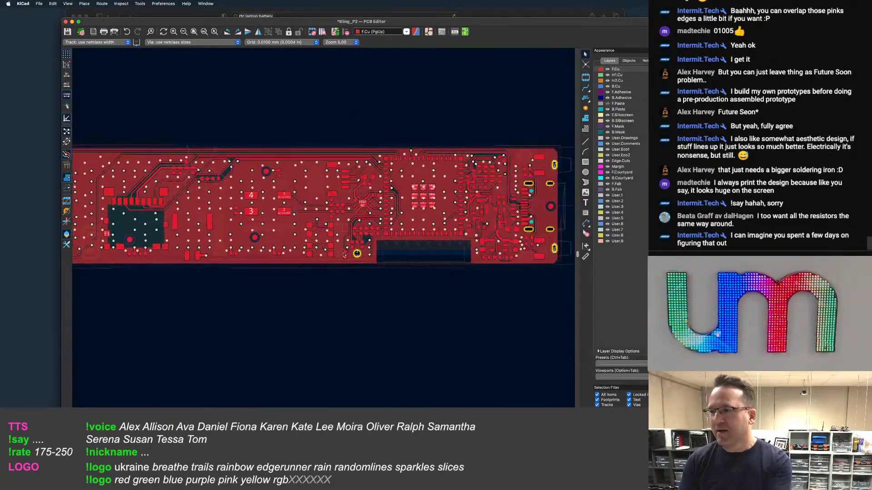
scroll(342, 257, up, 5)
middle_drag(396, 233, 280, 284)
scroll(336, 235, up, 4)
scroll(336, 234, down, 2)
middle_drag(280, 252, 252, 304)
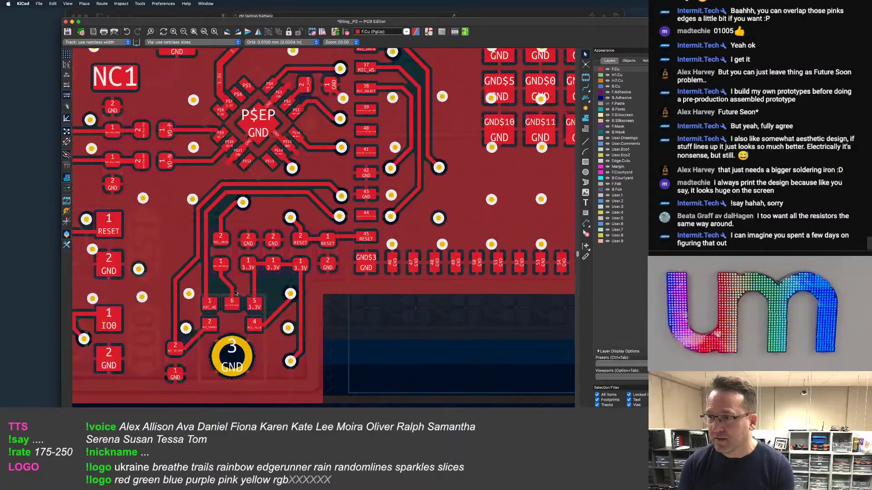
Select the whole MIC_DATA connection and trace its route from the pad above the microphone to the module pin
scroll(229, 209, up, 3)
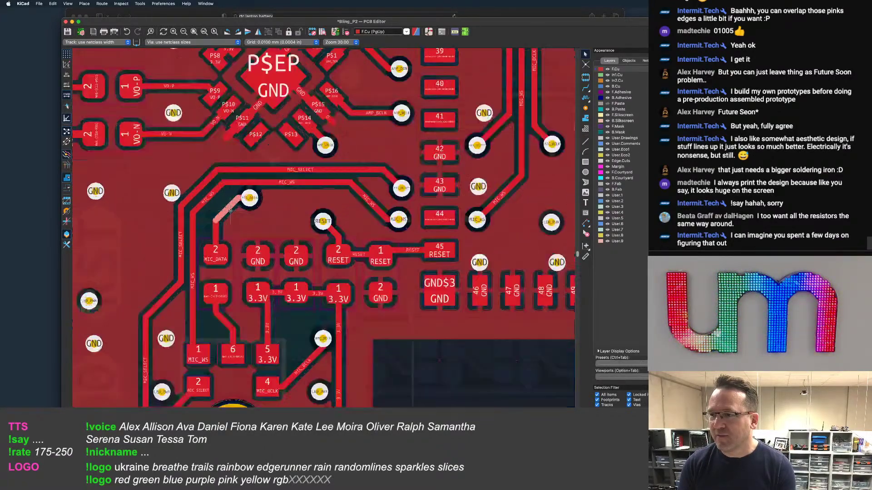
key(u)
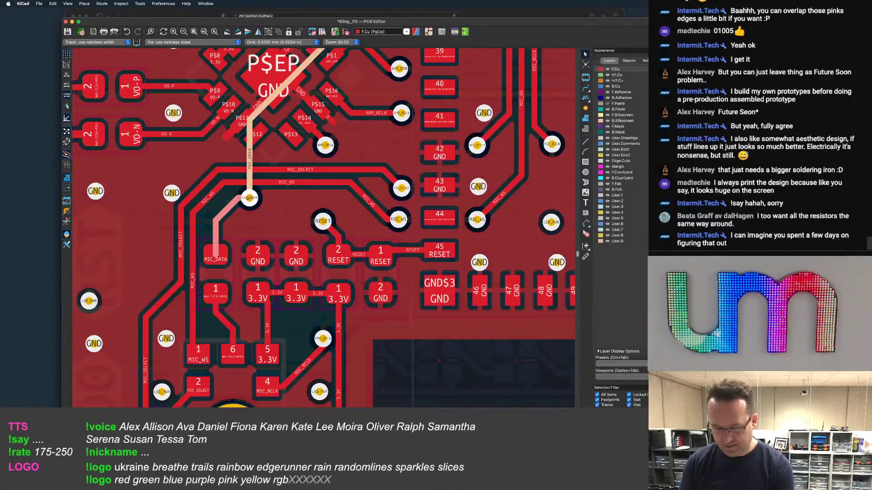
scroll(301, 212, down, 4)
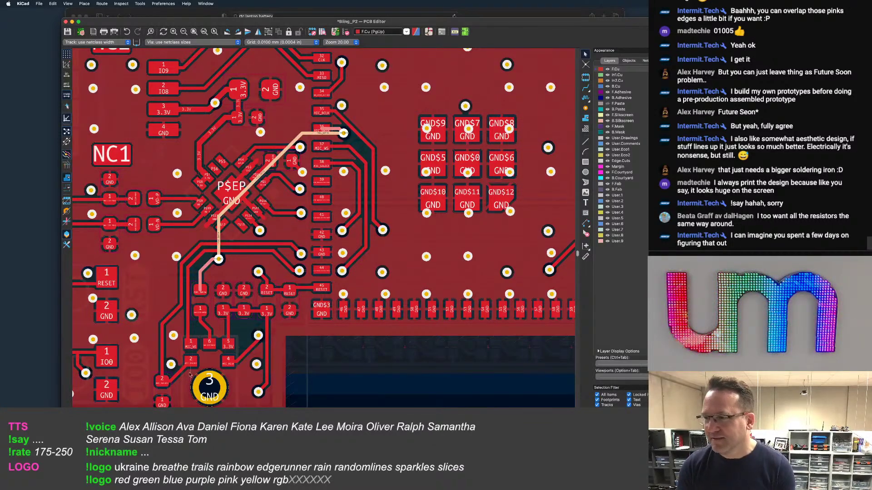
Select the whole RESET connection and trace its route from the resistor by pin 45 to the RESET button pads
scroll(217, 329, up, 1)
scroll(272, 268, up, 3)
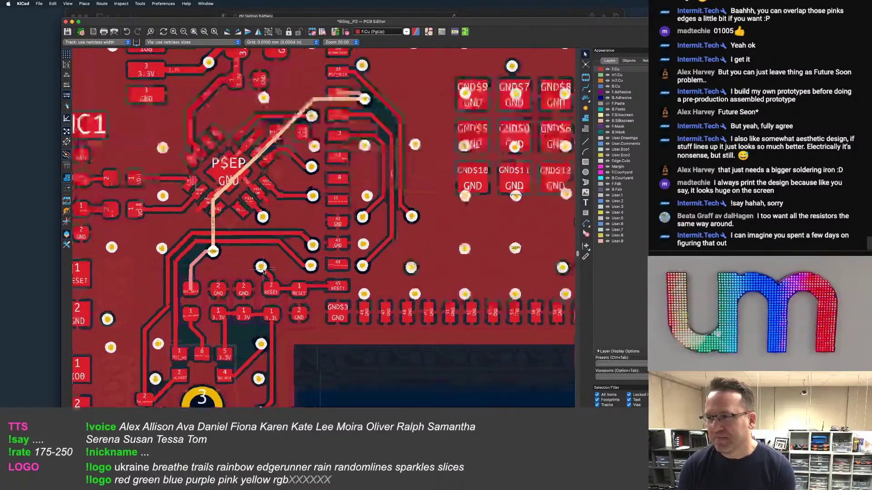
key(u)
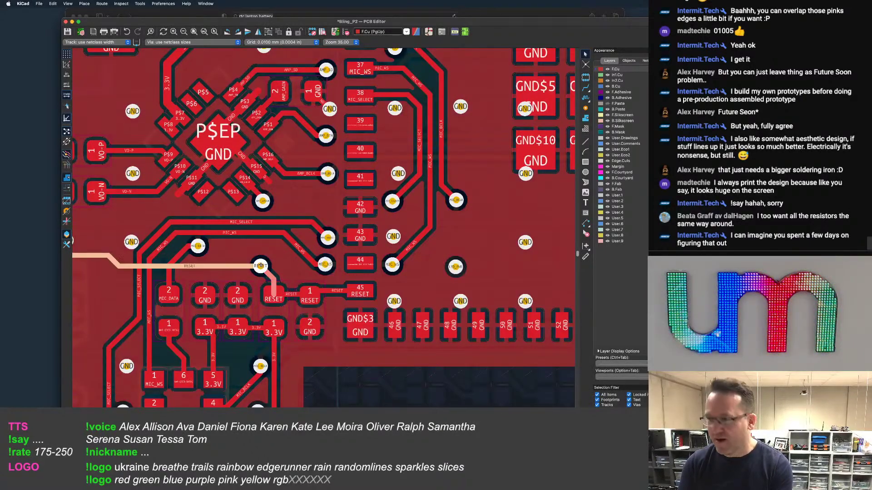
scroll(260, 266, down, 5)
middle_drag(160, 257, 226, 243)
scroll(226, 243, up, 3)
scroll(227, 243, up, 2)
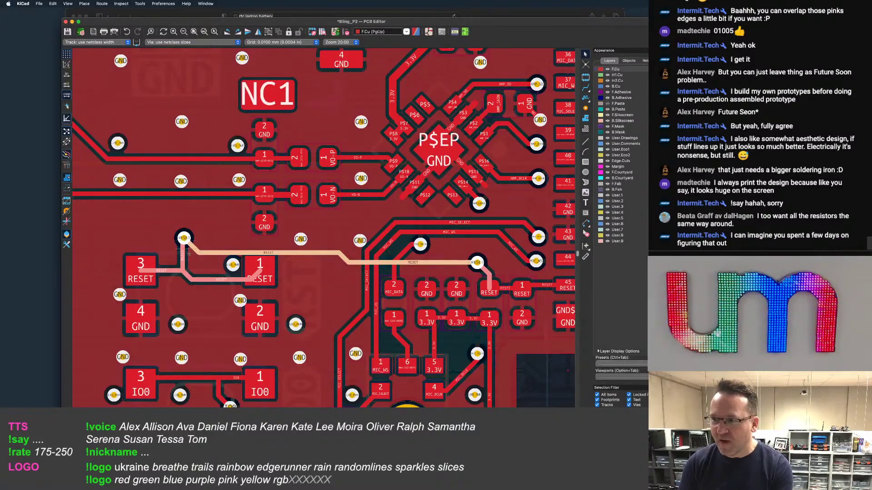
scroll(181, 273, up, 2)
scroll(183, 271, down, 2)
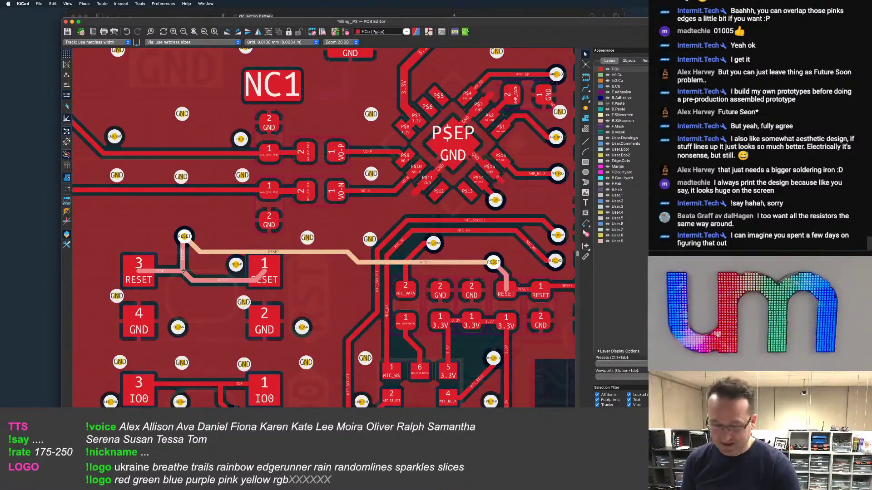
scroll(183, 271, down, 5)
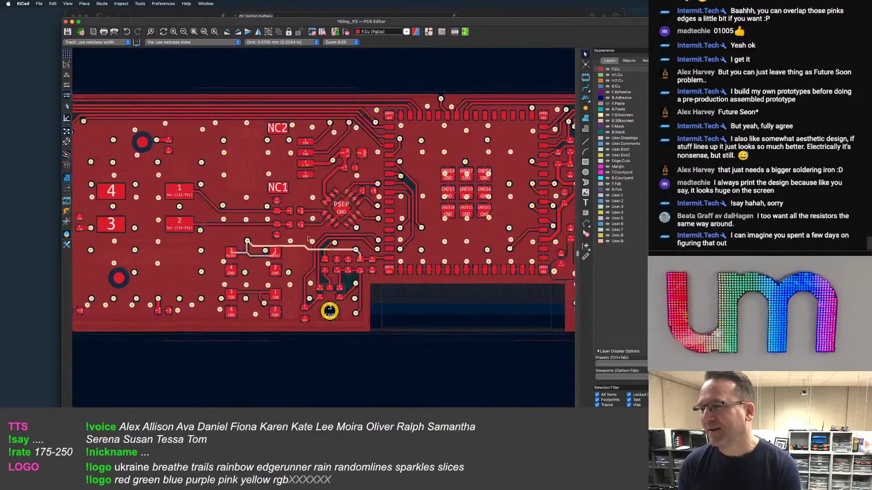
Make B.Cu the active layer and review the via distribution across the entire LED matrix
click(616, 86)
scroll(386, 188, up, 4)
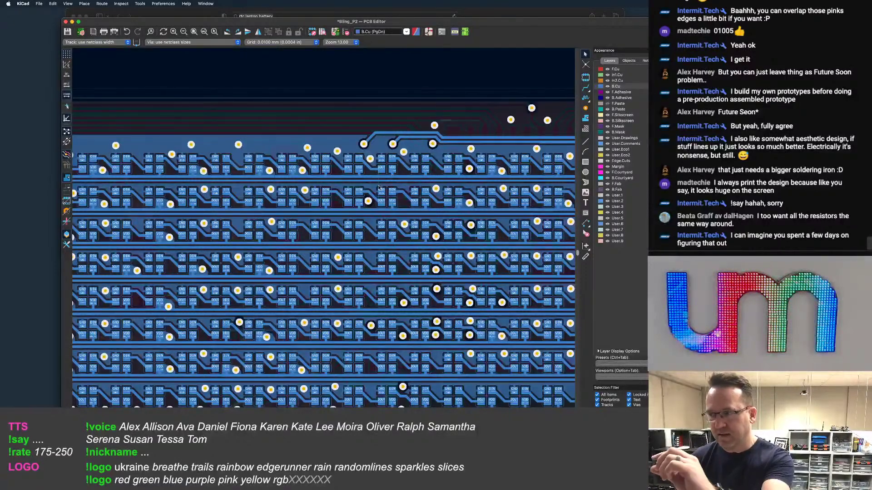
scroll(379, 187, down, 1)
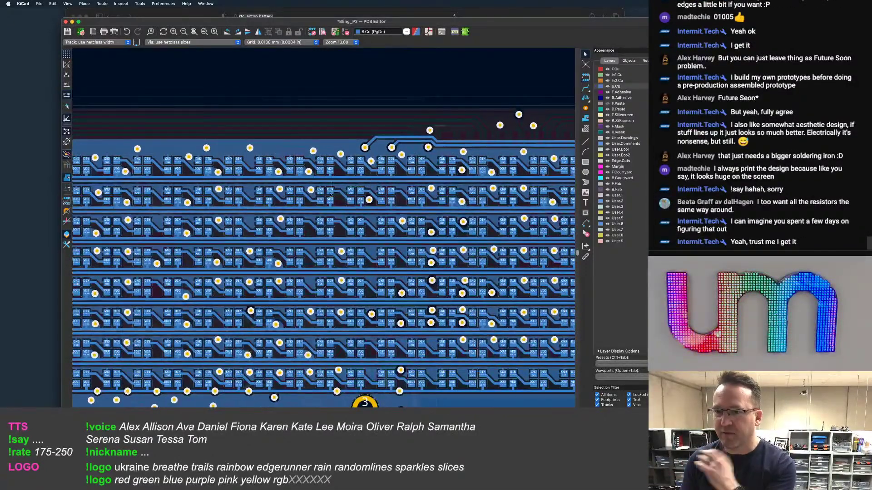
scroll(336, 192, down, 3)
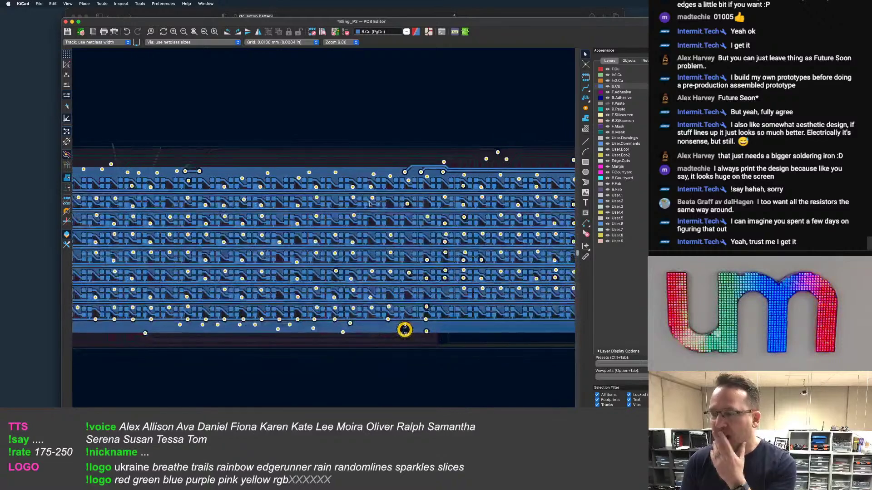
scroll(395, 204, down, 2)
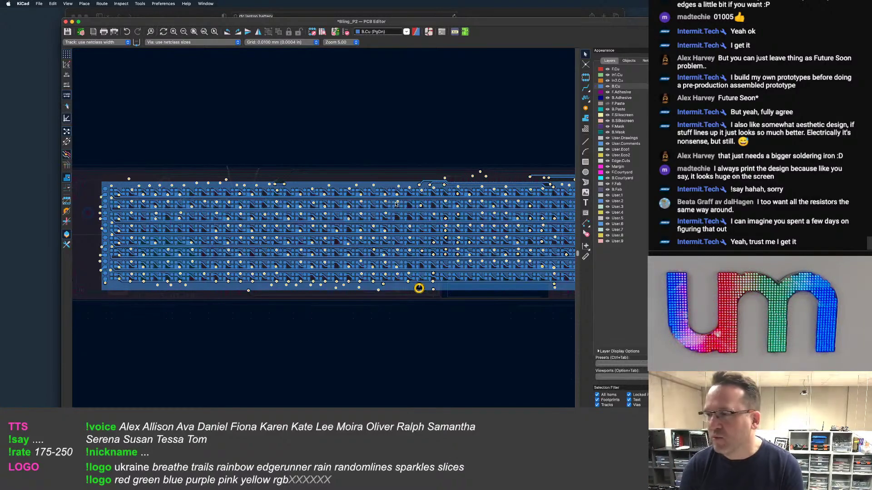
scroll(412, 183, down, 3)
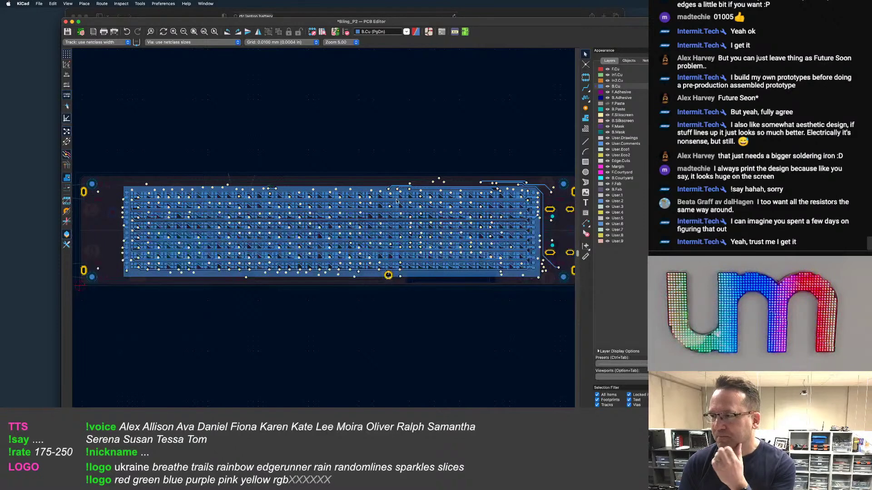
scroll(396, 201, down, 4)
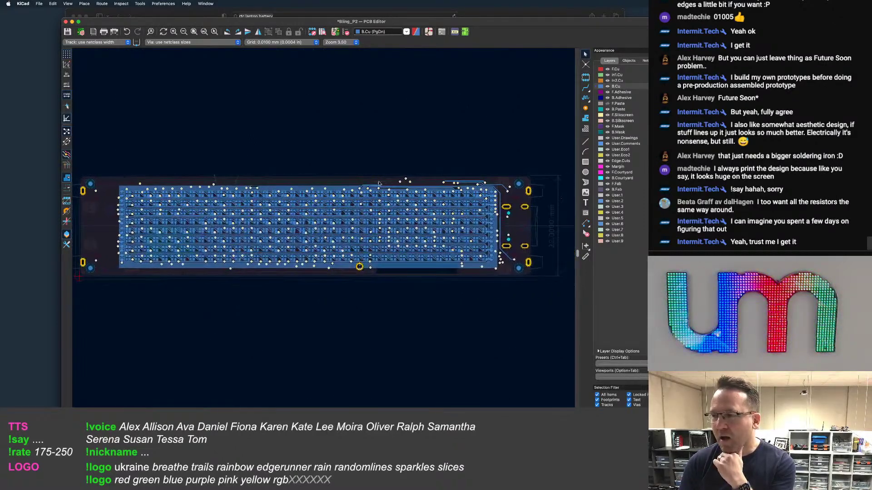
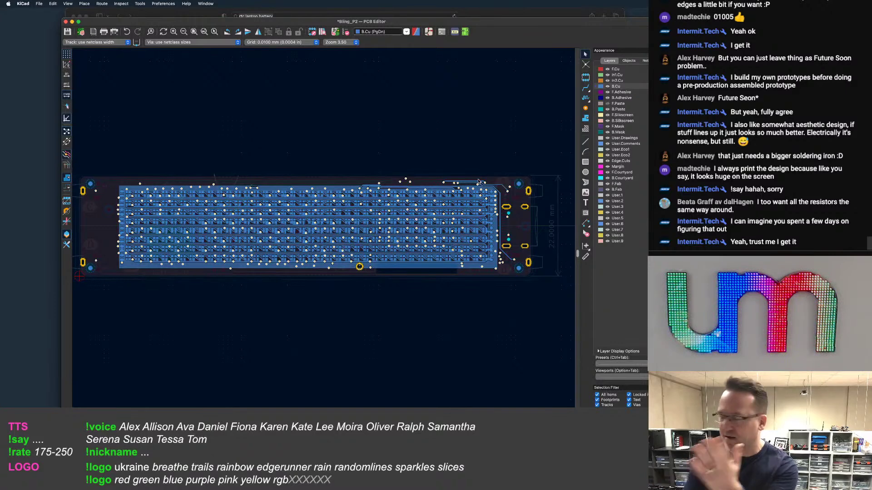
Make F.Cu the active layer and examine the VBACKUP, IO8 and IO9 routing beside clock chip U2
scroll(474, 190, down, 1)
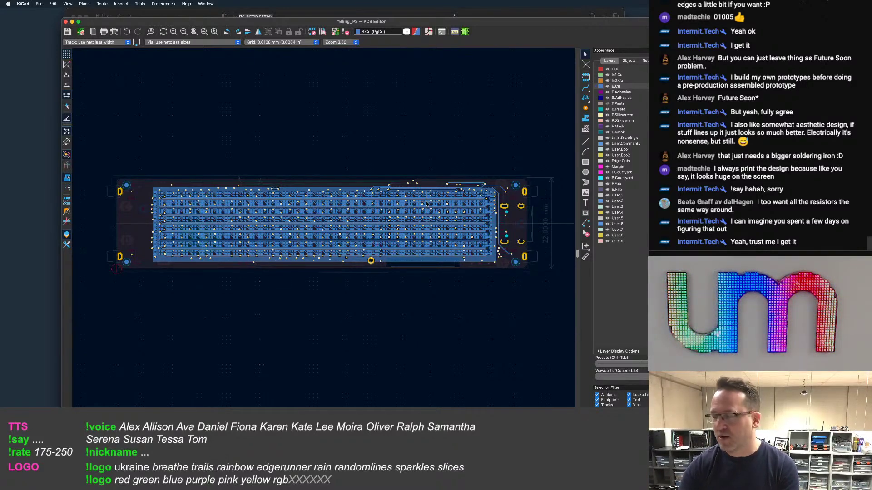
scroll(422, 205, up, 3)
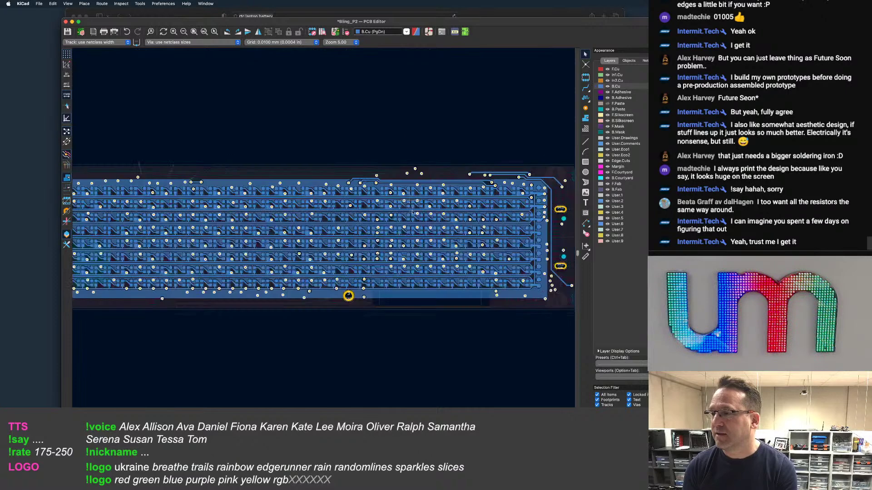
scroll(402, 217, up, 1)
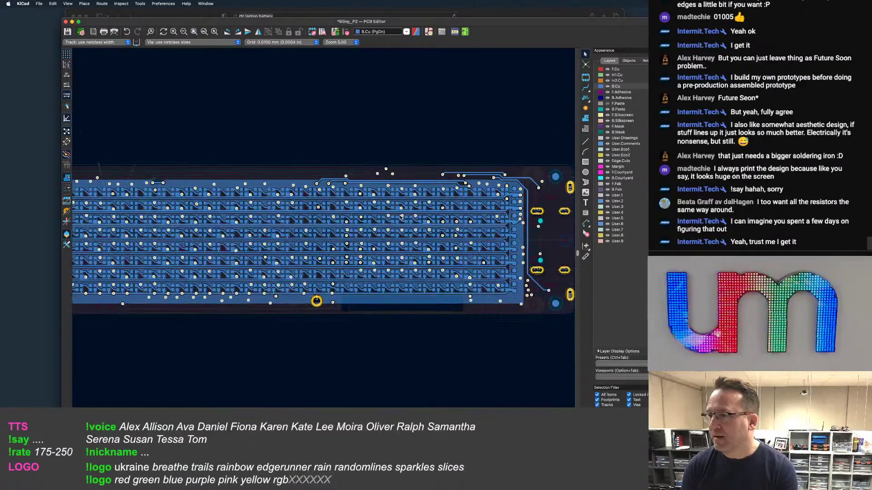
middle_drag(501, 204, 421, 213)
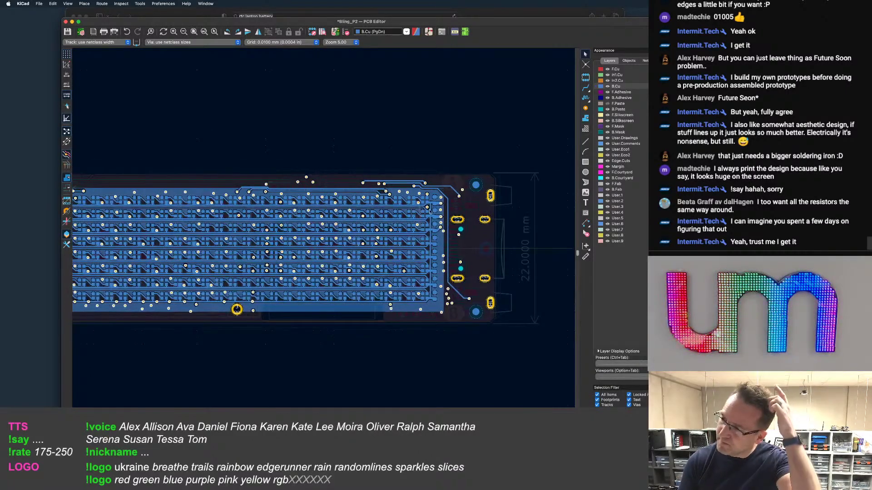
click(618, 69)
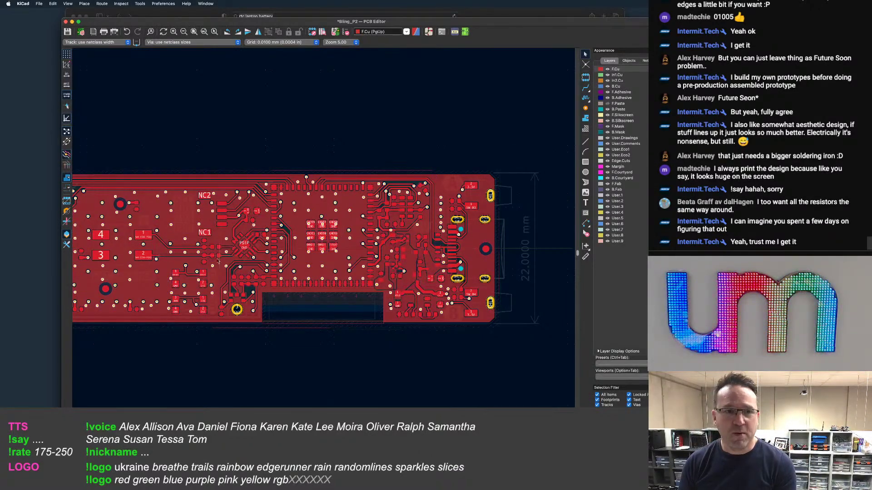
scroll(378, 245, up, 3)
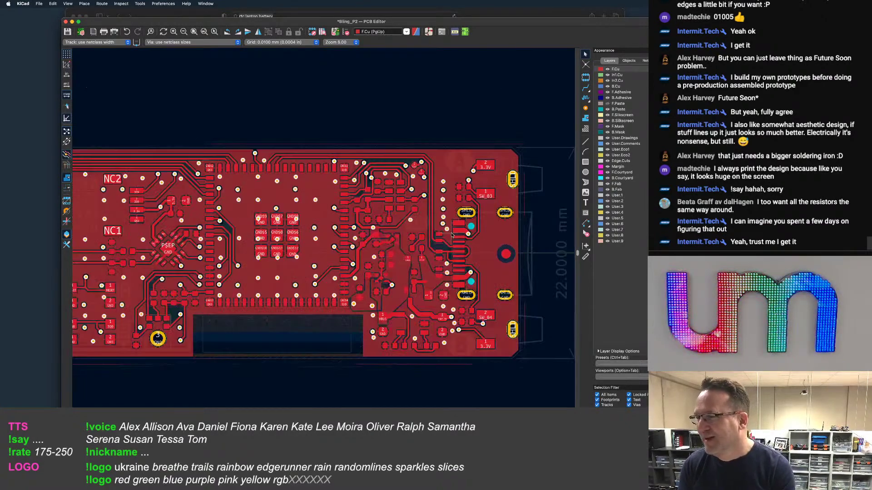
scroll(379, 245, up, 10)
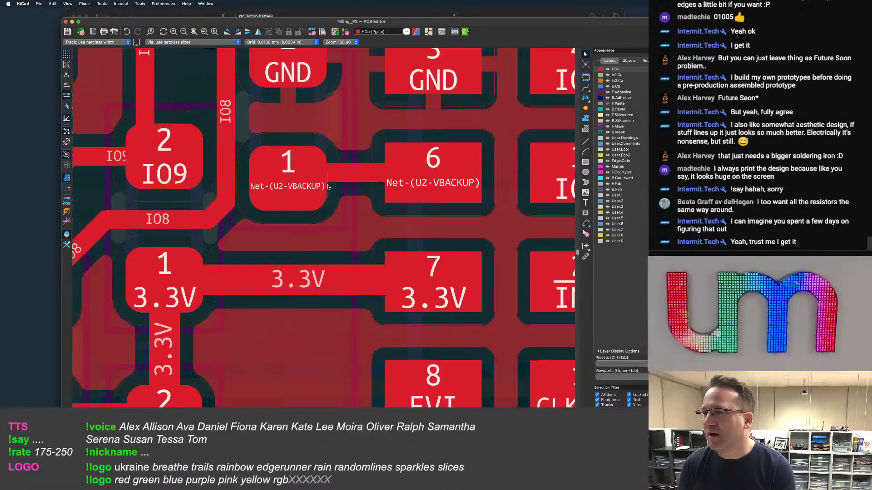
scroll(332, 268, down, 5)
scroll(304, 256, up, 3)
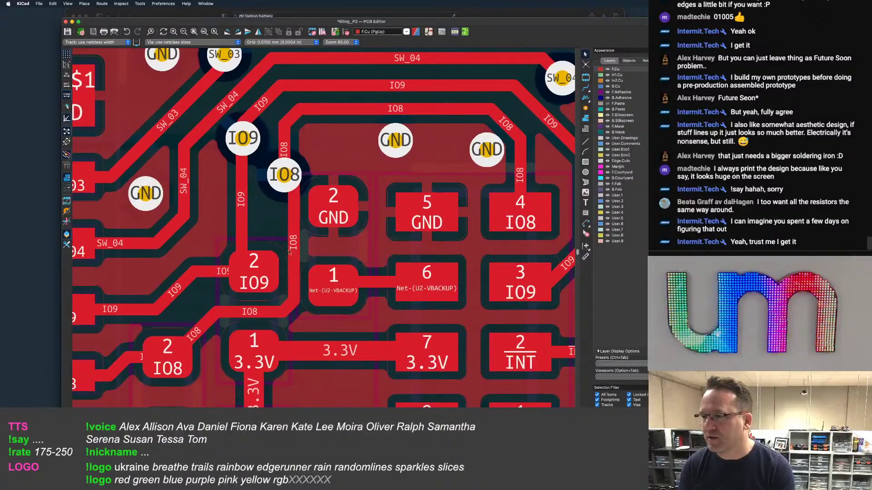
Reshape the vertical IO9 track below its via so it enters resistor pad 2 at the pad's centre
scroll(286, 251, up, 1)
click(239, 230)
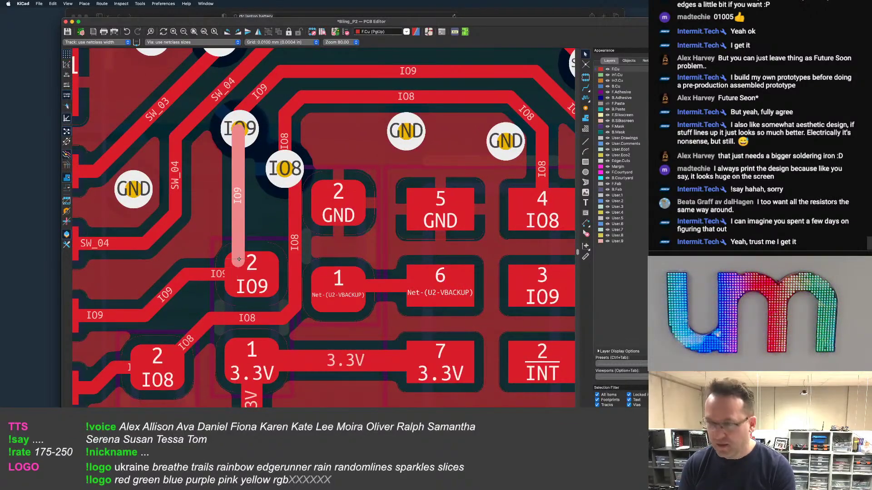
key(d)
click(249, 241)
key(d)
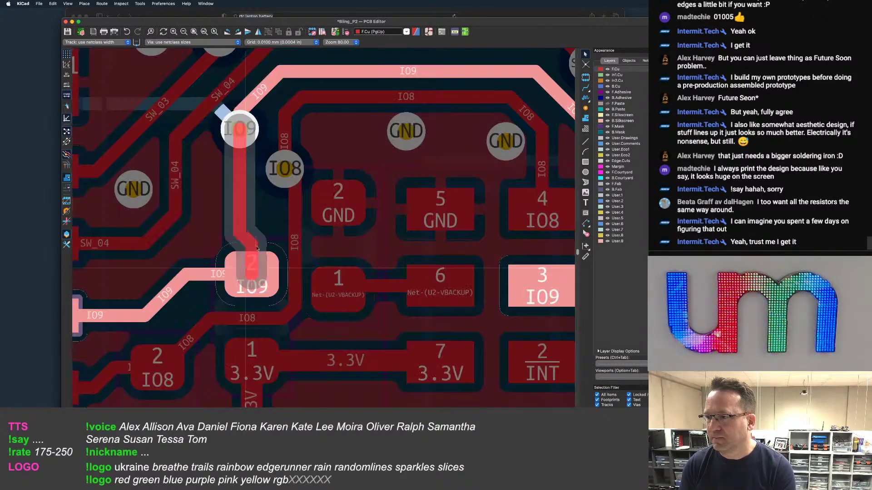
click(234, 179)
Shift the vertical IO9 track segment slightly left, away from the neighbouring IO8 via and track
click(235, 179)
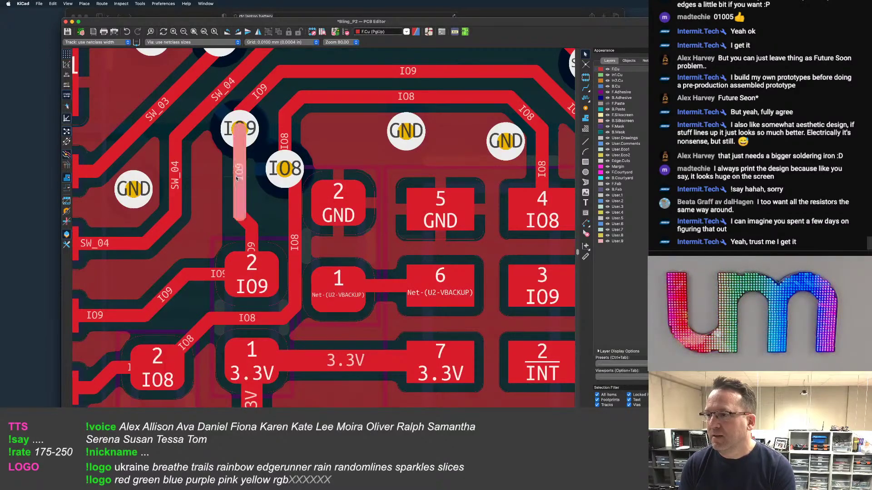
key(d)
click(229, 179)
scroll(229, 179, up, 5)
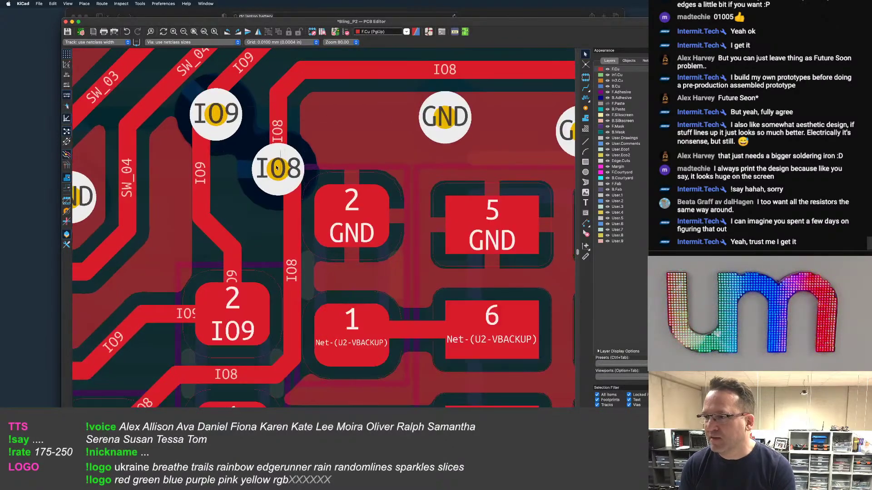
key(d)
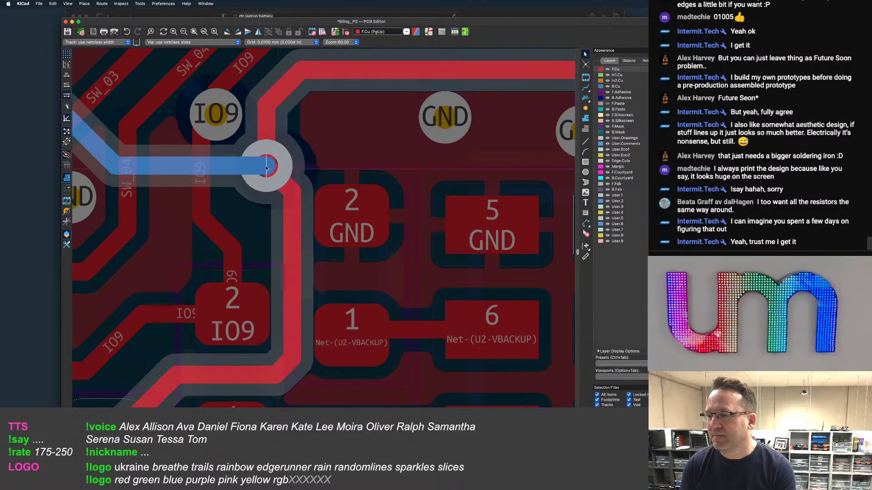
key(Escape)
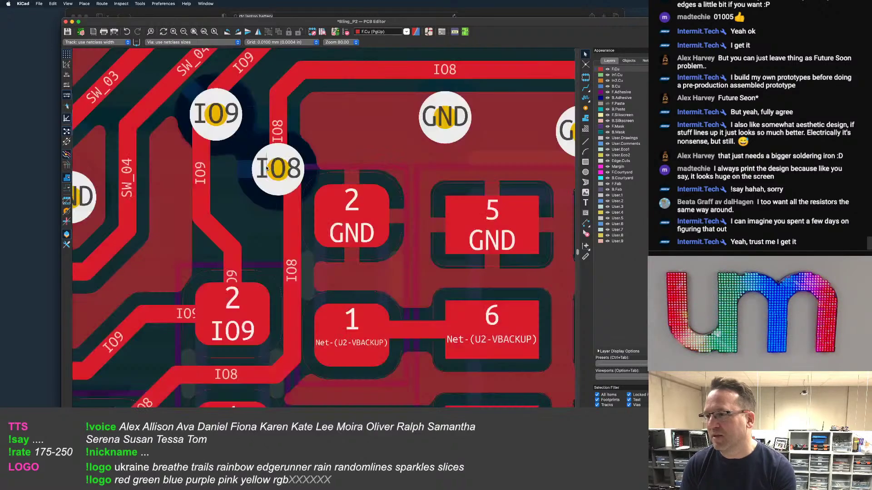
Select the connected IO8 track run from its via to resistor pad 2 and check its width in the track properties
scroll(343, 255, down, 1)
middle_drag(346, 256, 324, 207)
scroll(304, 213, down, 2)
scroll(227, 182, up, 1)
scroll(254, 220, down, 1)
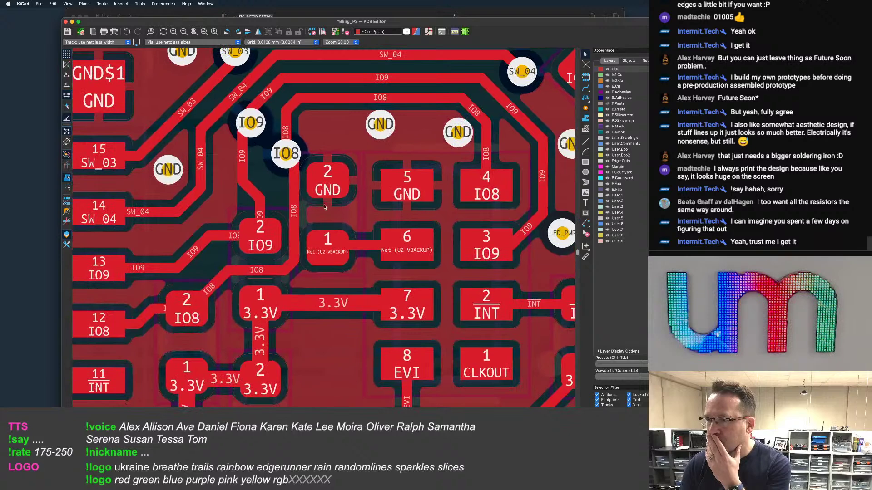
click(295, 200)
key(u)
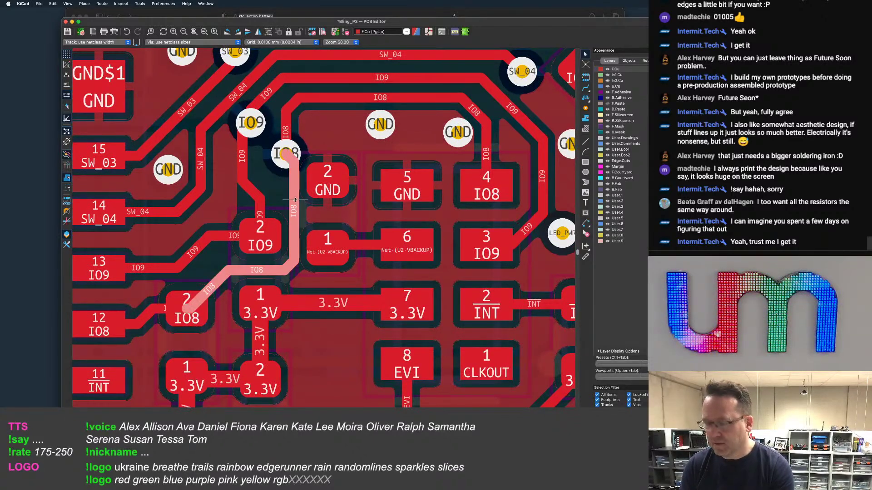
key(e)
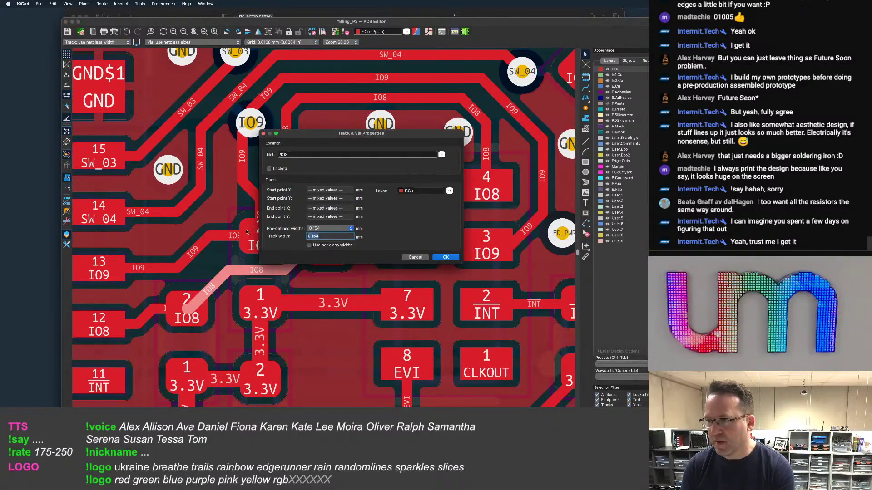
click(342, 229)
click(343, 229)
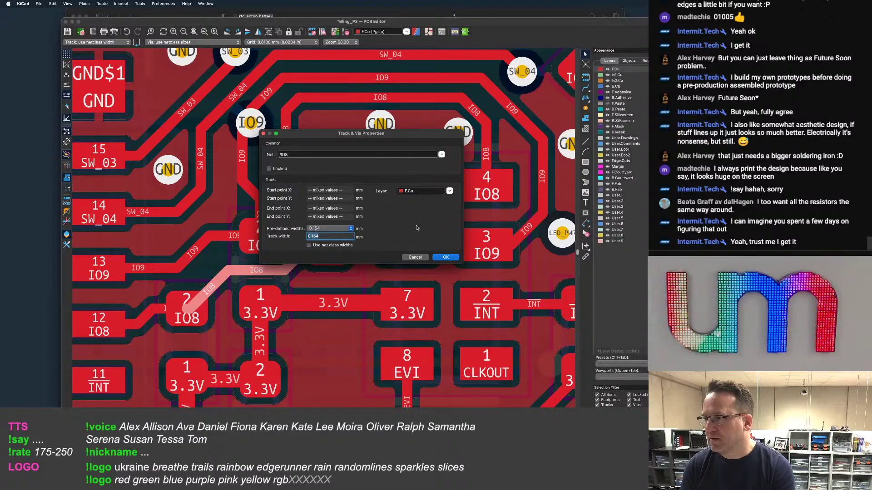
click(424, 259)
Save the board with the reshaped IO9 track
scroll(366, 250, down, 3)
middle_drag(364, 248, 349, 238)
scroll(322, 225, up, 1)
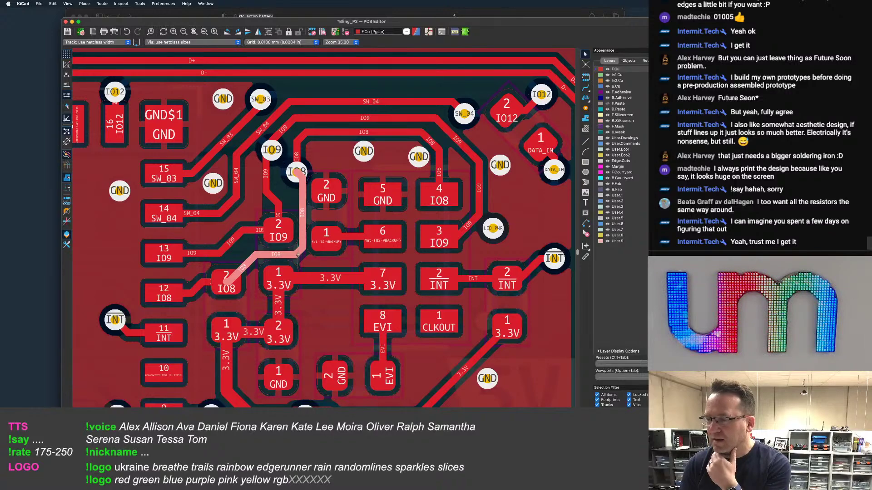
scroll(298, 255, down, 1)
scroll(373, 247, down, 2)
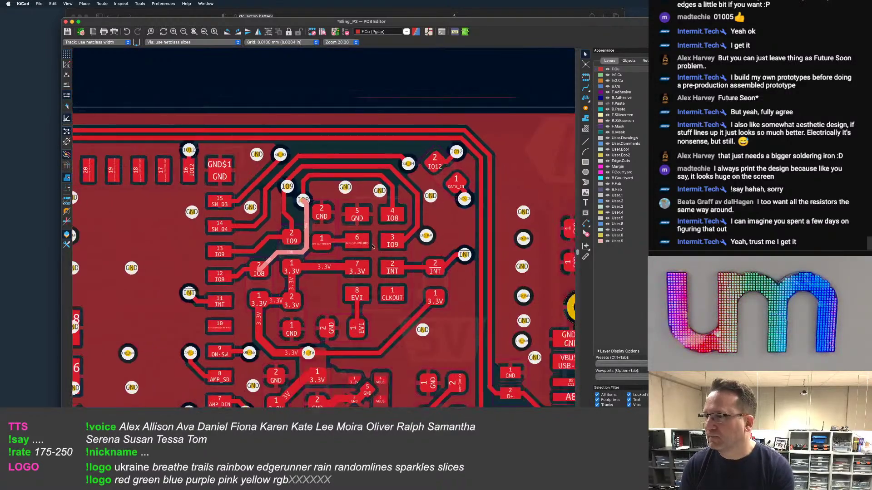
scroll(373, 247, down, 1)
key(super+s)
Run the design rules check with all zones refilled and every track error reported, then close the checker
scroll(370, 251, down, 2)
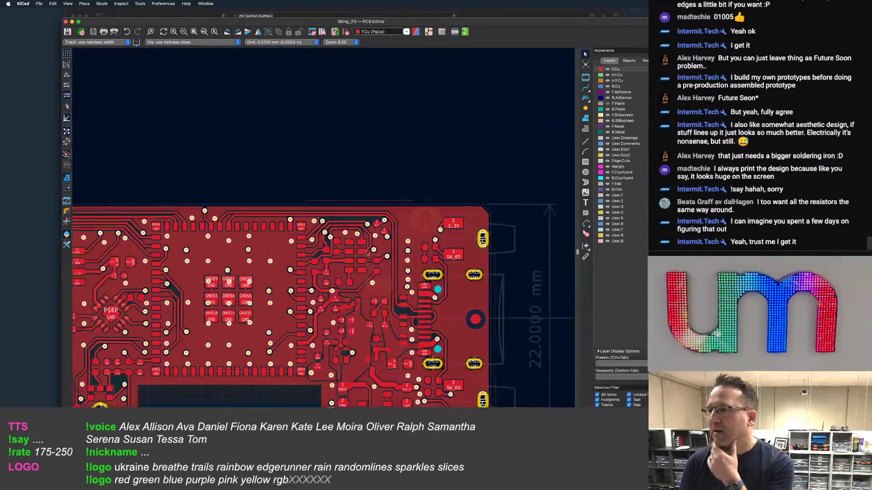
scroll(368, 253, down, 1)
middle_drag(368, 253, 456, 191)
click(345, 32)
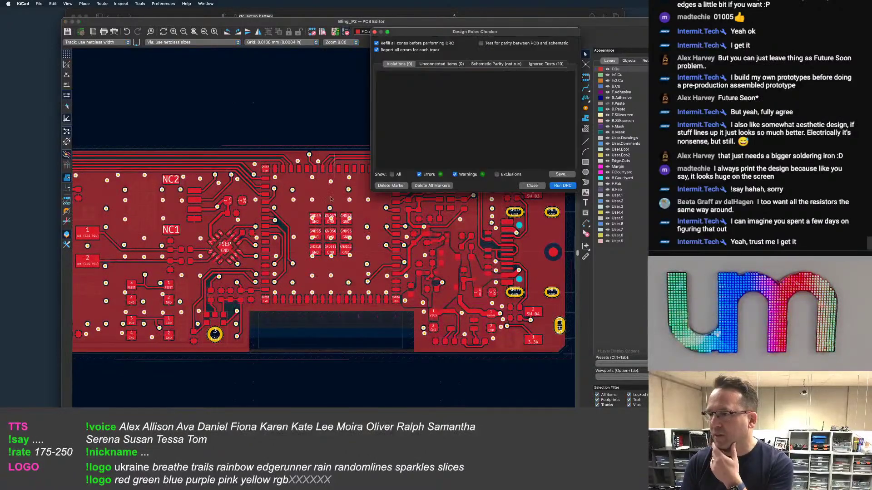
click(550, 185)
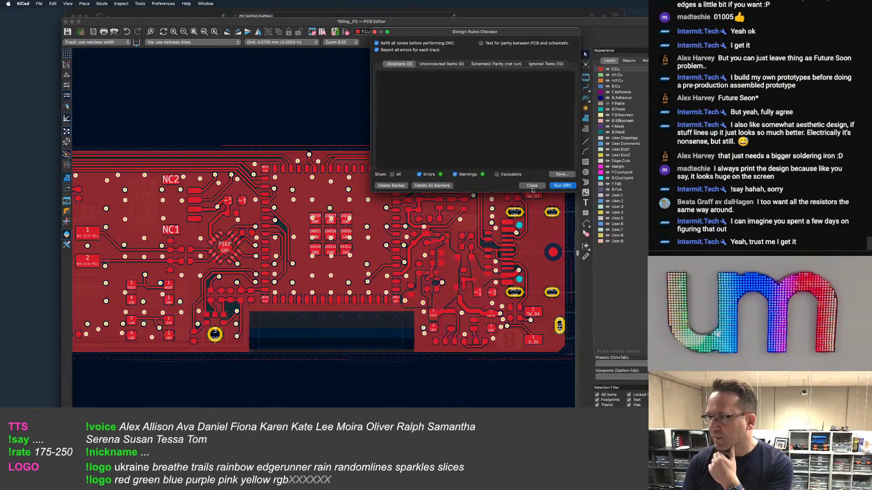
click(531, 186)
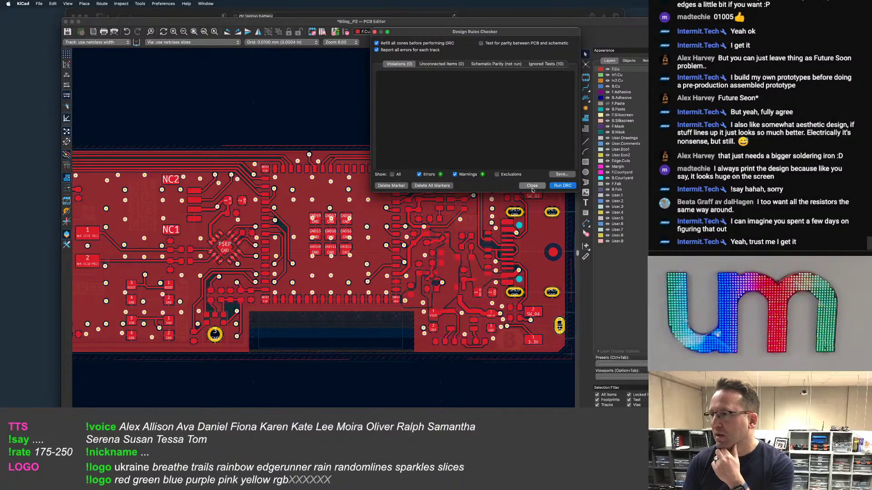
Open the 3D view of the board and examine the front silkscreen around the um logo, BLING! artwork and revision text
scroll(414, 208, down, 3)
scroll(399, 200, down, 3)
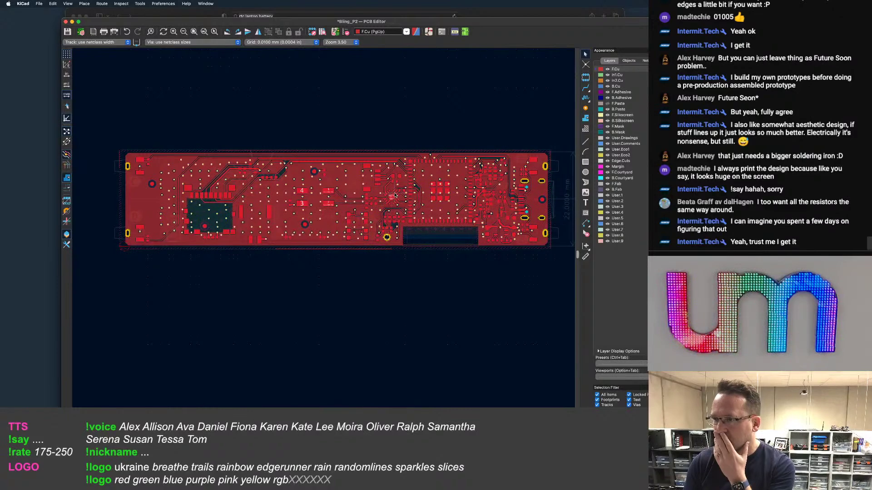
scroll(395, 196, up, 1)
middle_drag(309, 204, 362, 188)
scroll(241, 159, up, 1)
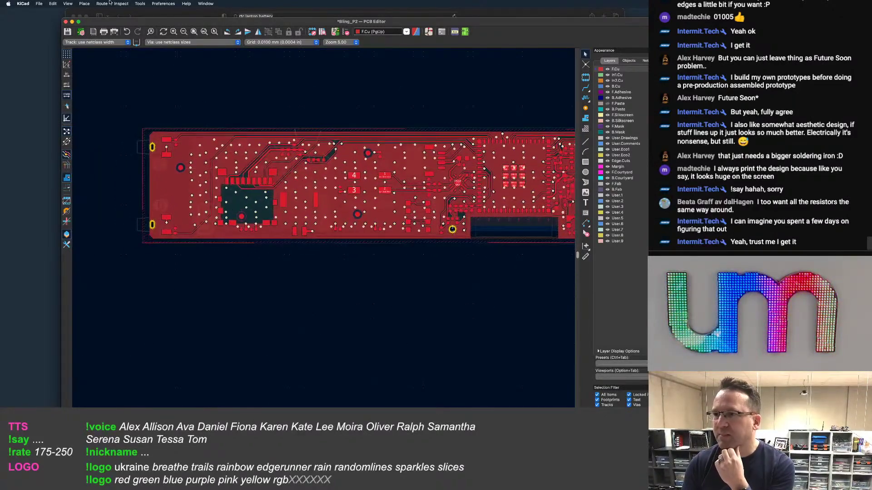
click(68, 3)
click(80, 34)
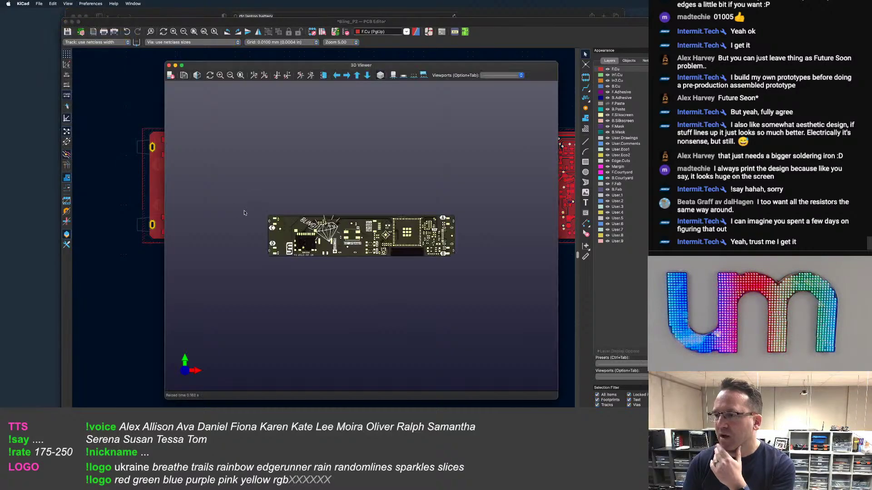
scroll(309, 240, up, 5)
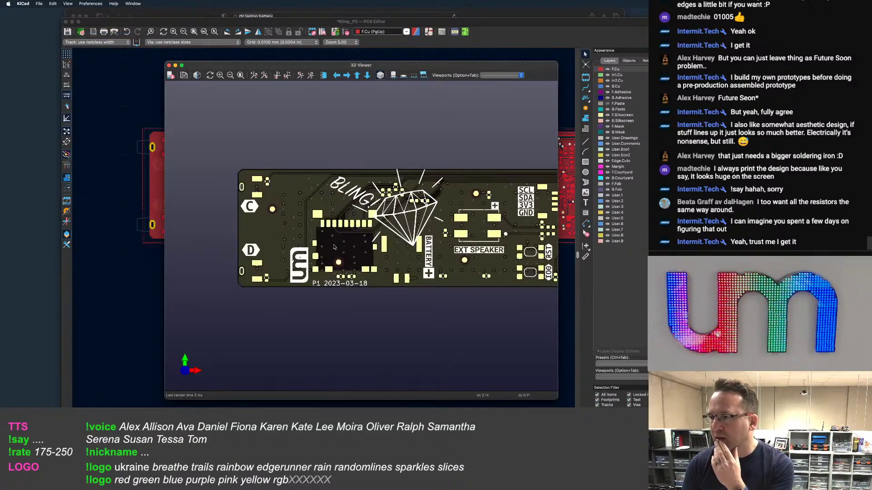
scroll(362, 244, up, 3)
scroll(364, 240, up, 2)
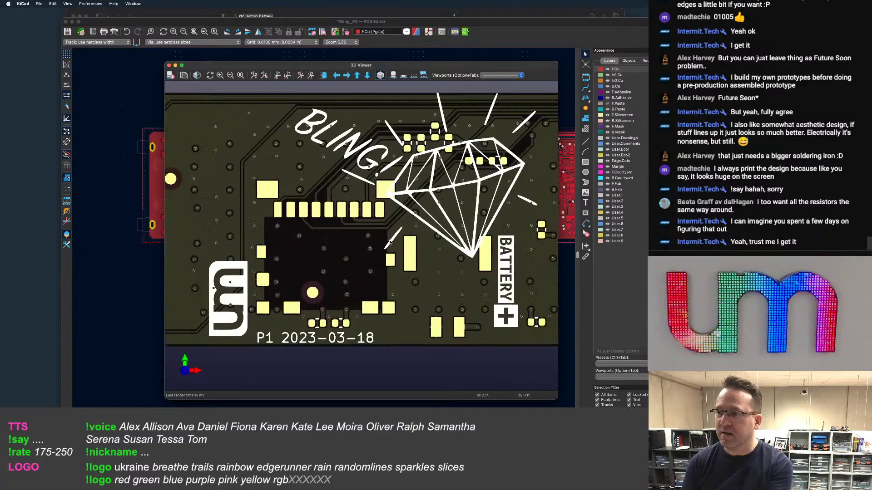
scroll(376, 240, down, 2)
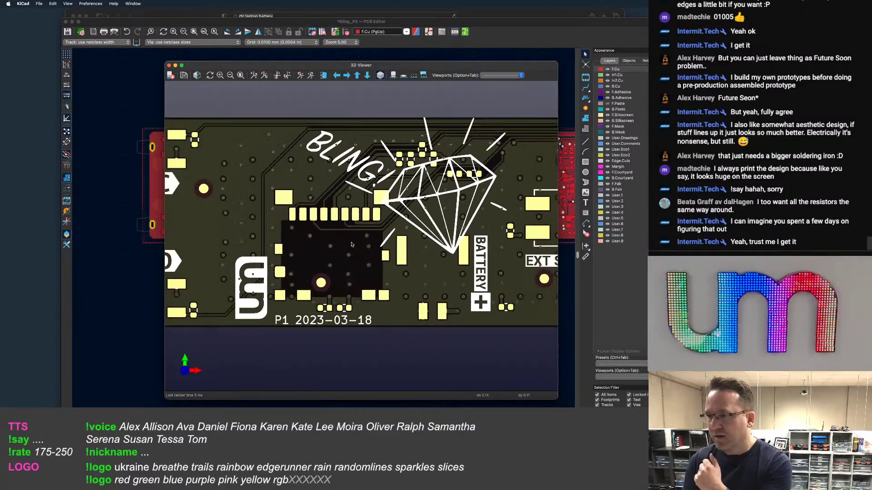
scroll(330, 242, up, 2)
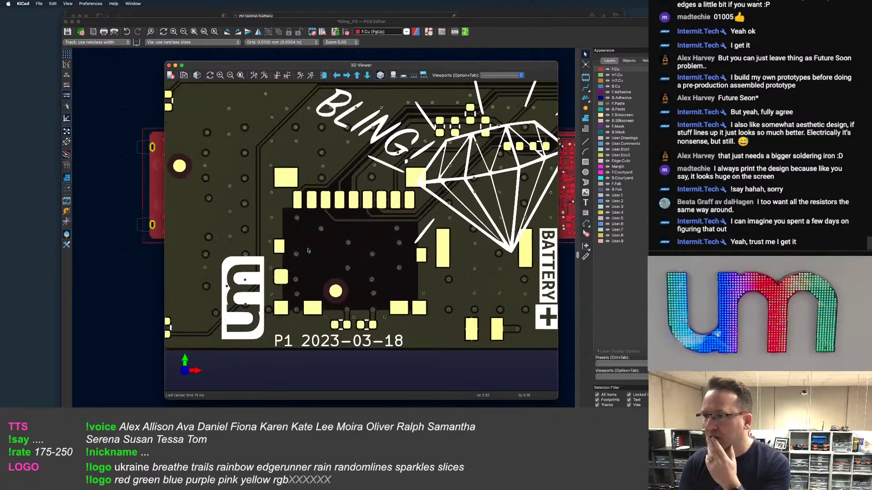
scroll(330, 242, down, 3)
Make F.Silkscreen the active layer and move the um logo beside the card socket slightly left and up
click(124, 132)
middle_drag(170, 227, 221, 210)
scroll(257, 209, up, 3)
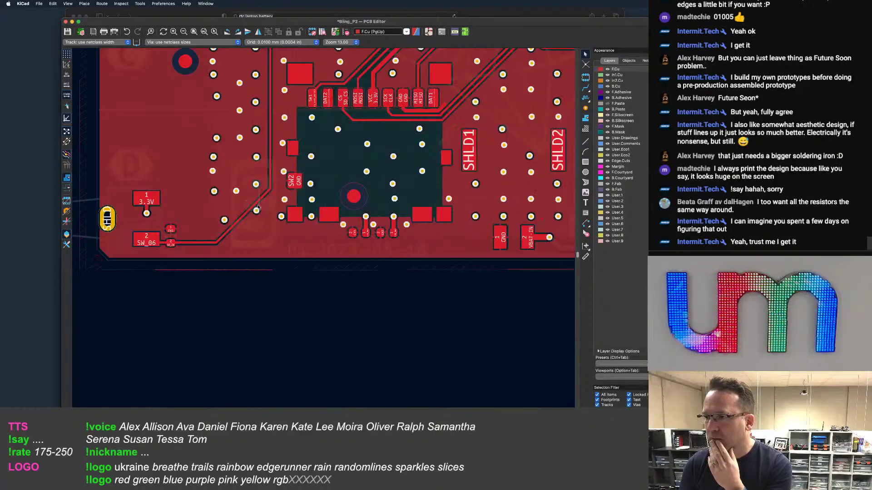
click(270, 237)
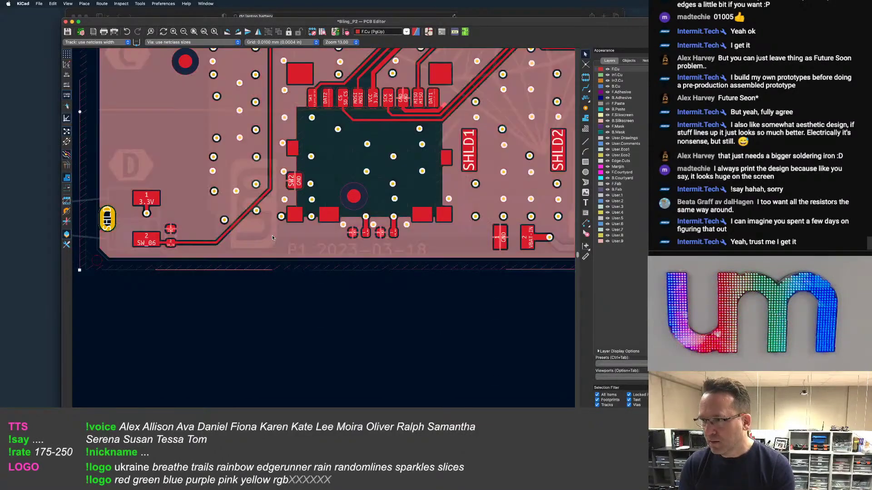
click(622, 115)
scroll(285, 196, down, 2)
click(290, 197)
key(m)
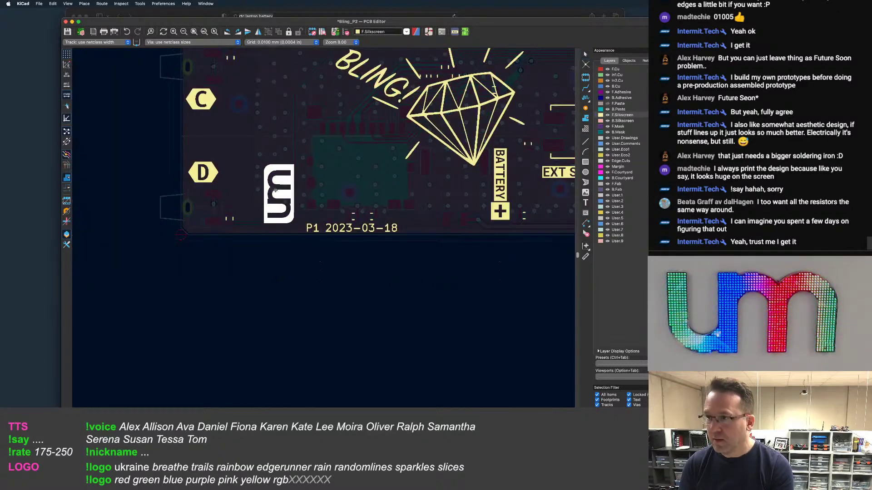
Place the um logo on the front silkscreen just beside the C and D labels, vertically centred between them
scroll(242, 160, up, 3)
middle_drag(225, 126, 252, 224)
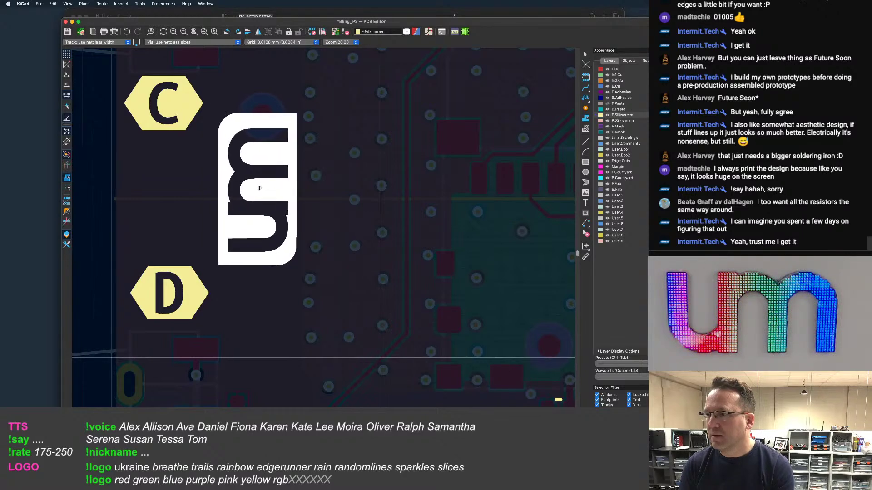
click(260, 188)
scroll(282, 190, down, 3)
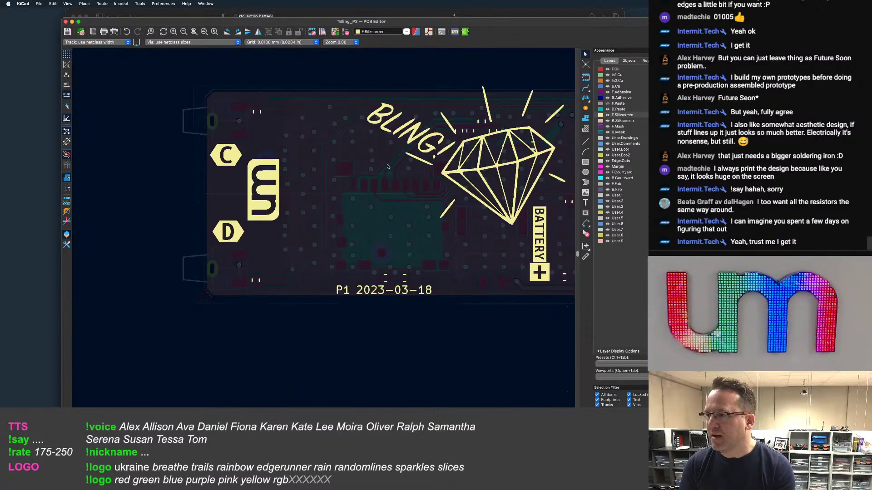
Change the front silkscreen revision text near the board's lower edge to P2 2023-05-11 and save the board
scroll(301, 191, down, 2)
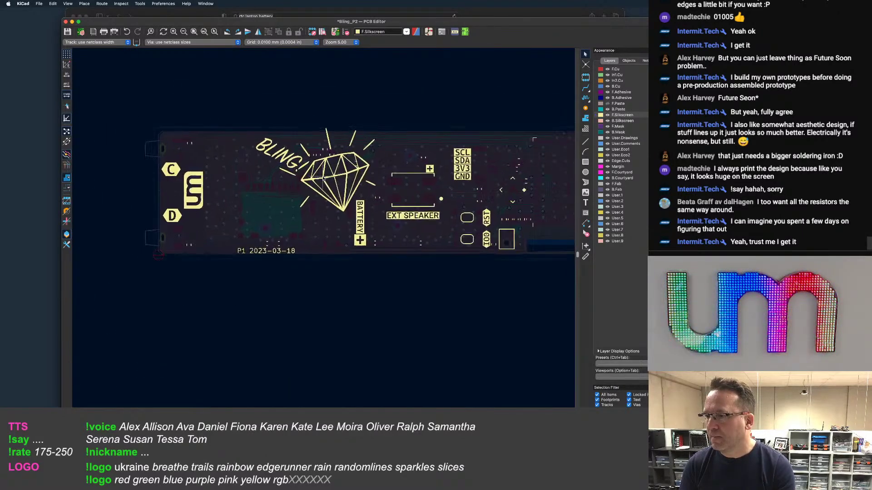
scroll(274, 248, up, 3)
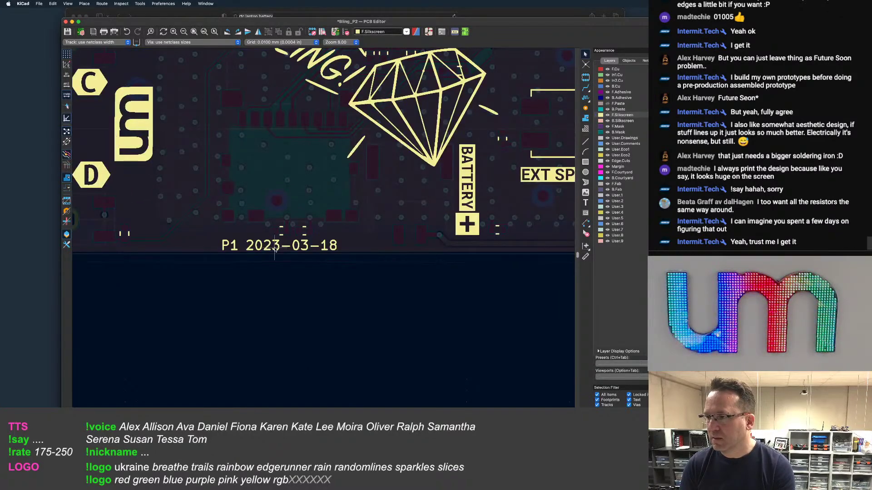
double_click(275, 249)
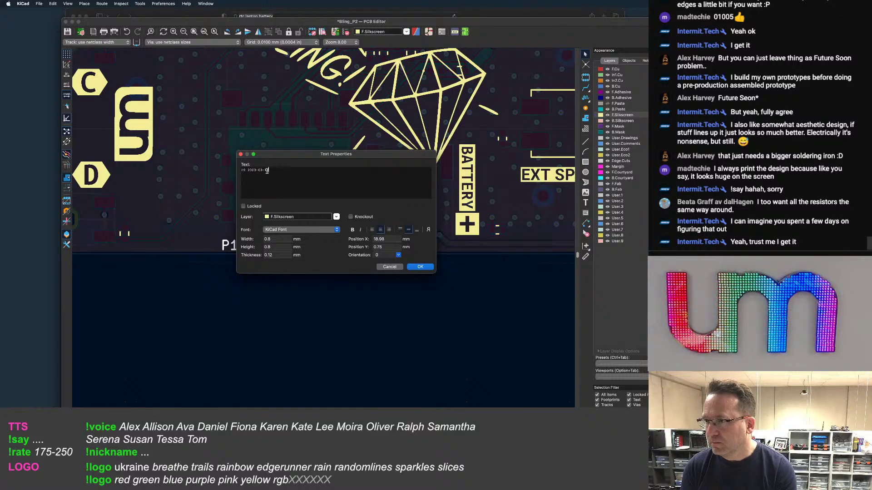
drag(269, 170, 258, 170)
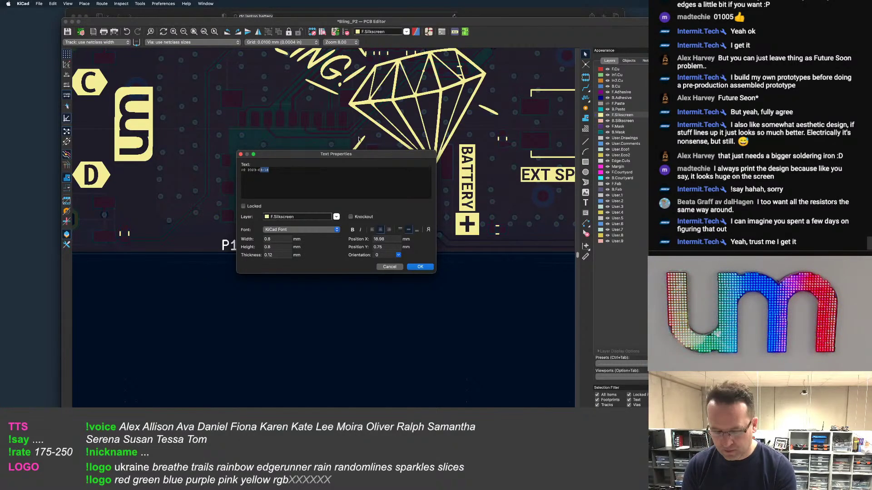
key(BackSpace)
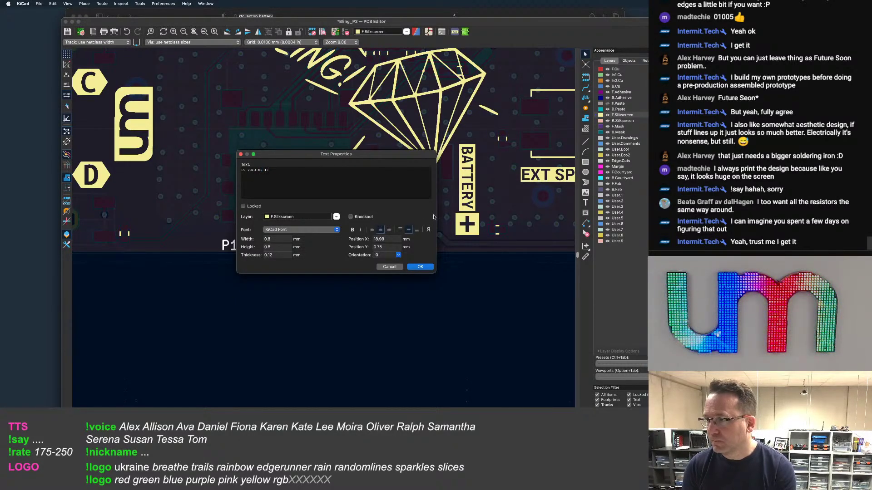
click(428, 270)
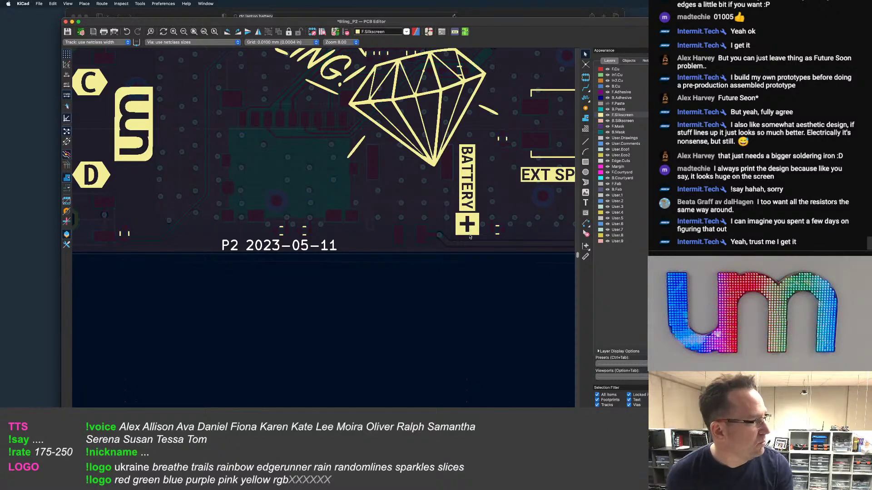
scroll(470, 237, down, 5)
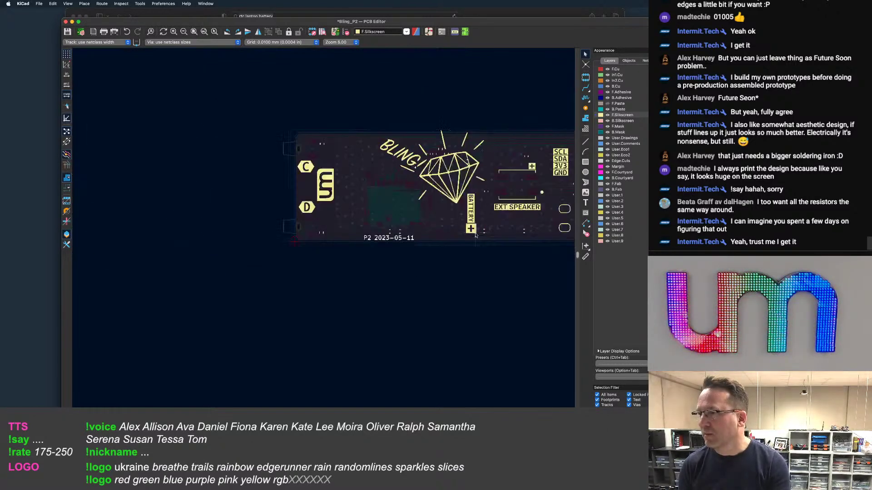
scroll(328, 208, right, 10)
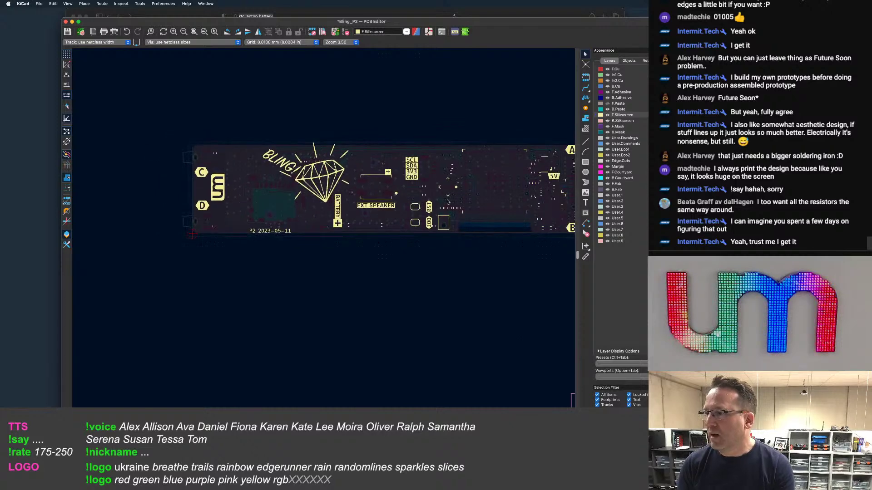
key(super+s)
Examine the front silkscreen across the whole board, including the speaker, battery, I2C, button and corner labels
scroll(328, 208, up, 5)
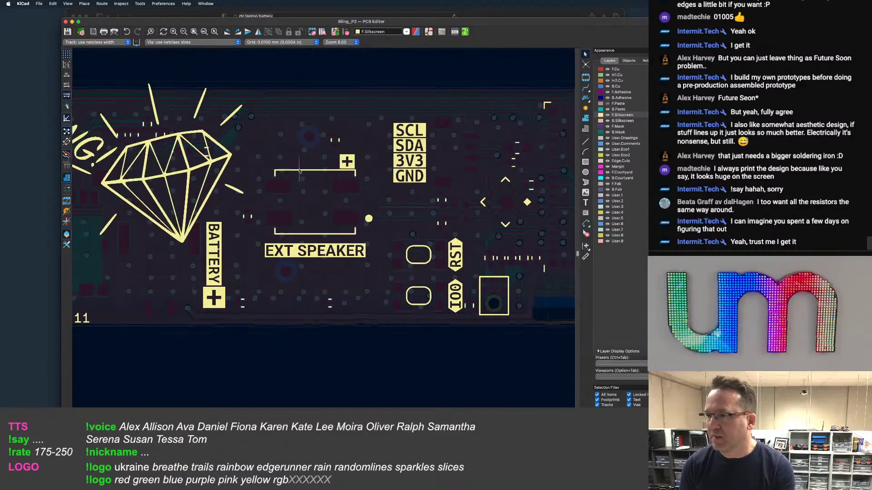
scroll(327, 208, down, 2)
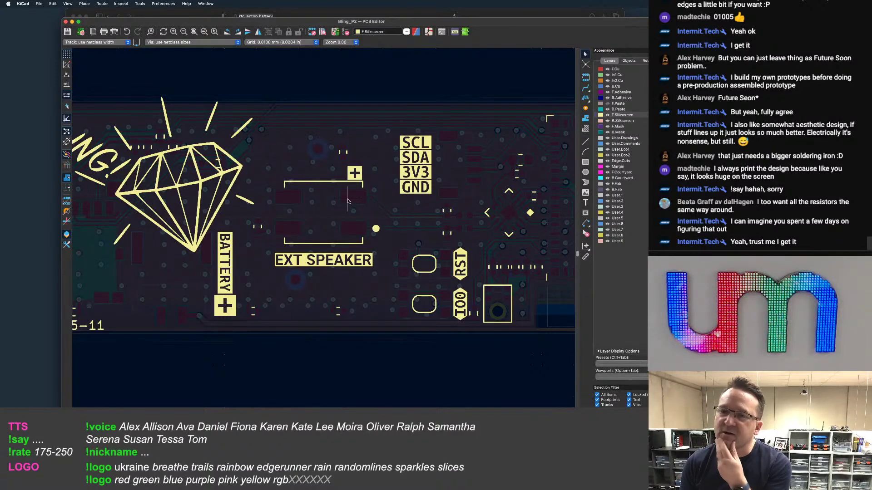
scroll(349, 203, down, 1)
scroll(350, 203, down, 3)
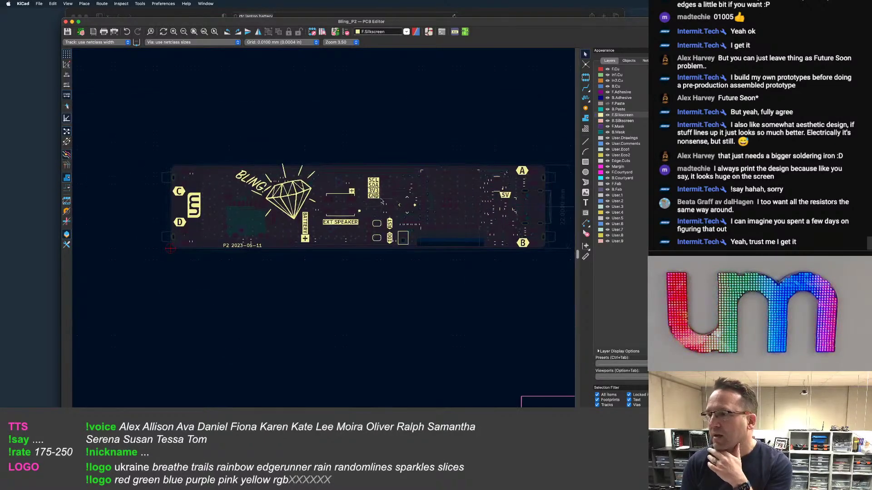
scroll(347, 173, right, 2)
scroll(357, 172, down, 1)
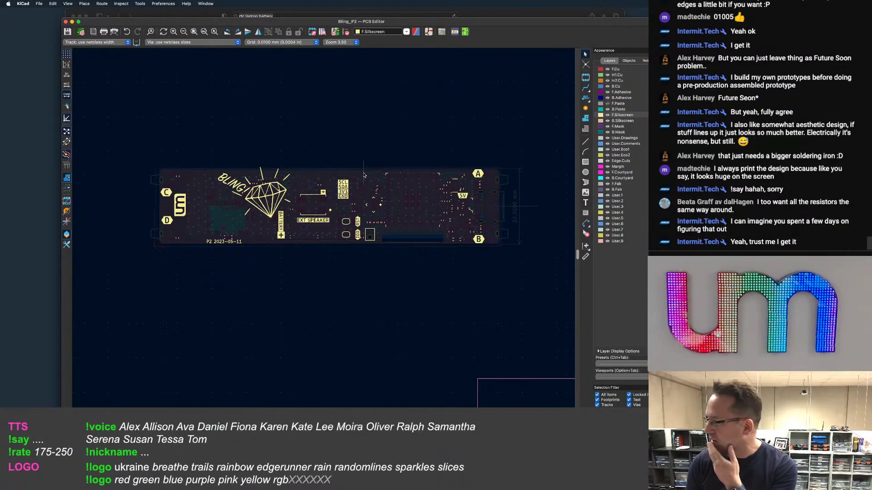
scroll(368, 175, up, 2)
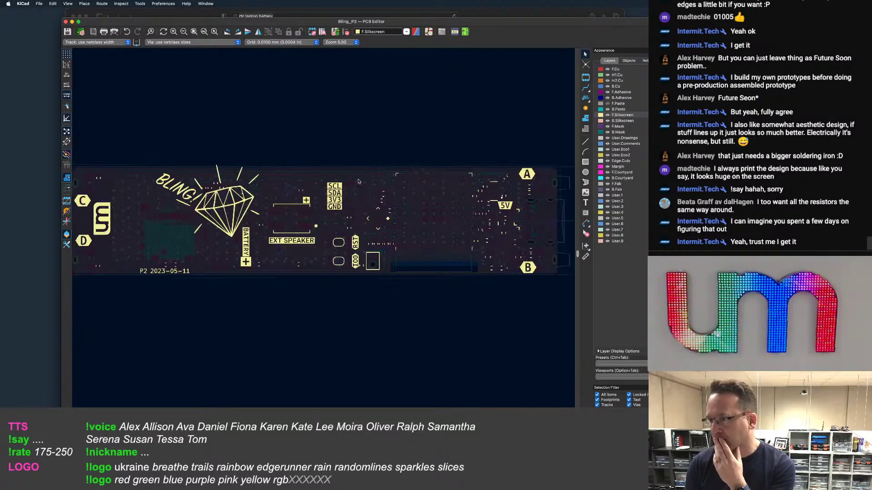
scroll(377, 173, up, 1)
scroll(375, 188, down, 2)
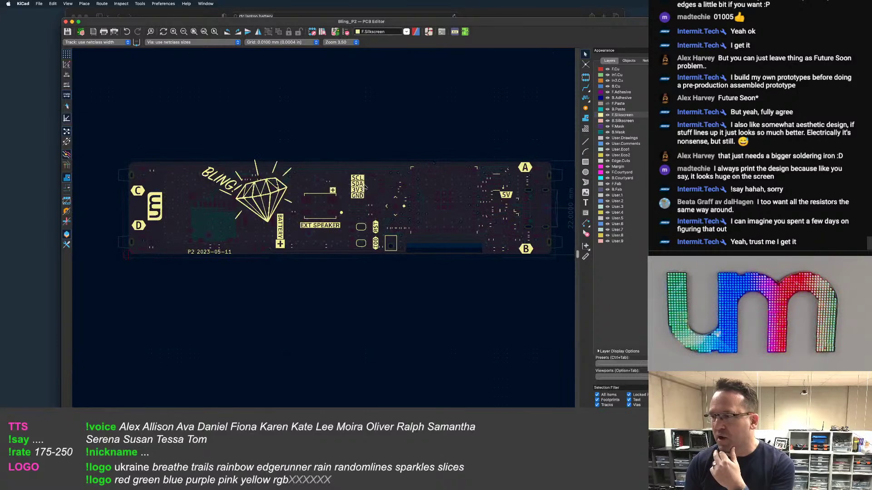
middle_drag(375, 188, 370, 168)
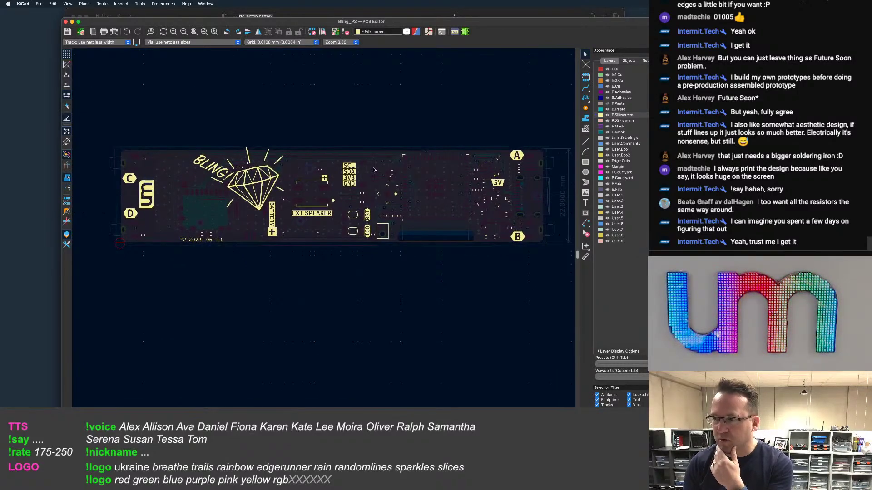
scroll(369, 172, up, 2)
scroll(368, 172, down, 2)
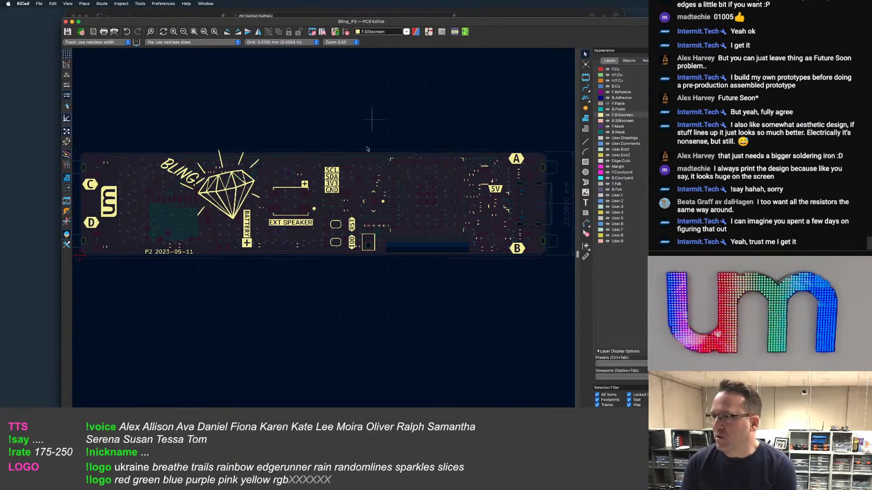
scroll(363, 199, down, 3)
scroll(376, 222, up, 2)
scroll(376, 222, up, 2)
middle_drag(491, 204, 466, 225)
scroll(476, 208, down, 2)
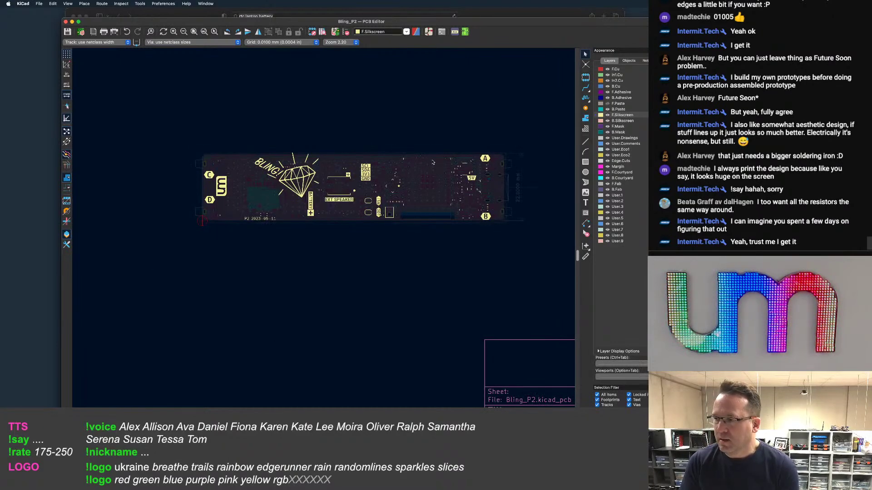
Restore the normal display of inactive layers so all of them show in full colour, and save the board
key(ctrl+h)
key(ctrl+h)
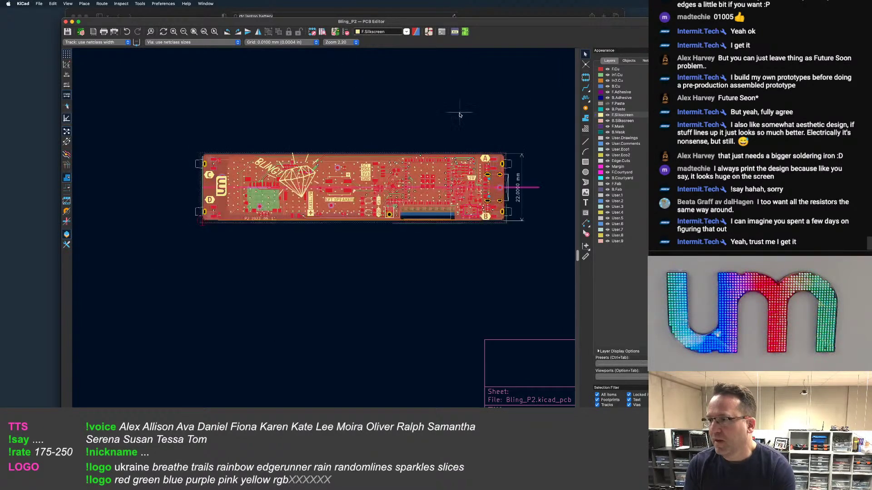
scroll(450, 136, down, 2)
middle_drag(450, 137, 407, 144)
key(super+s)
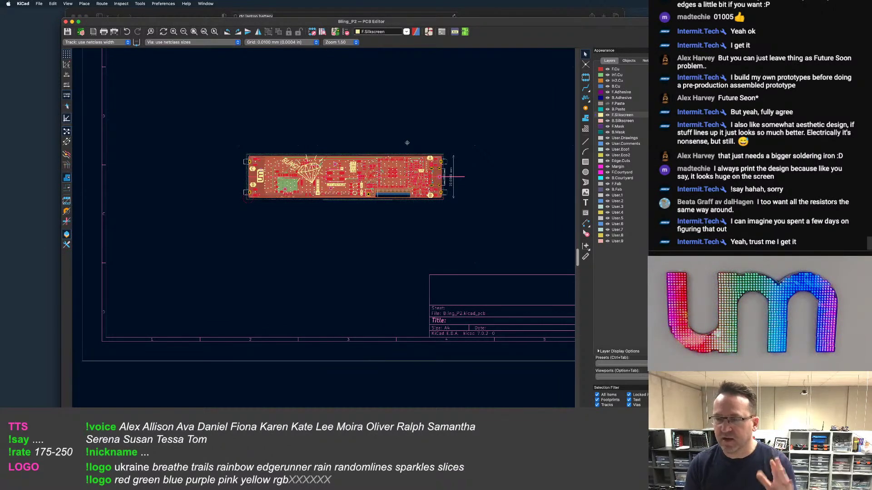
Frame the whole board in the layout view and switch to the Code application
middle_drag(372, 145, 368, 158)
scroll(367, 162, up, 2)
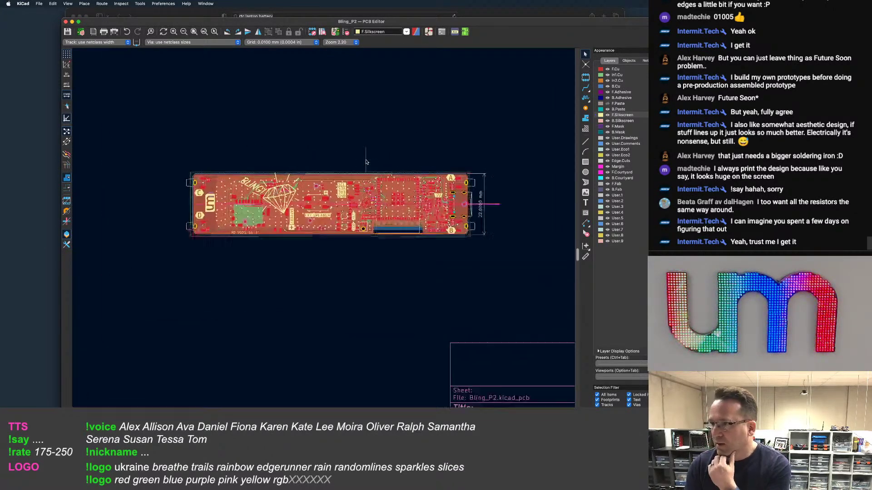
scroll(366, 162, up, 2)
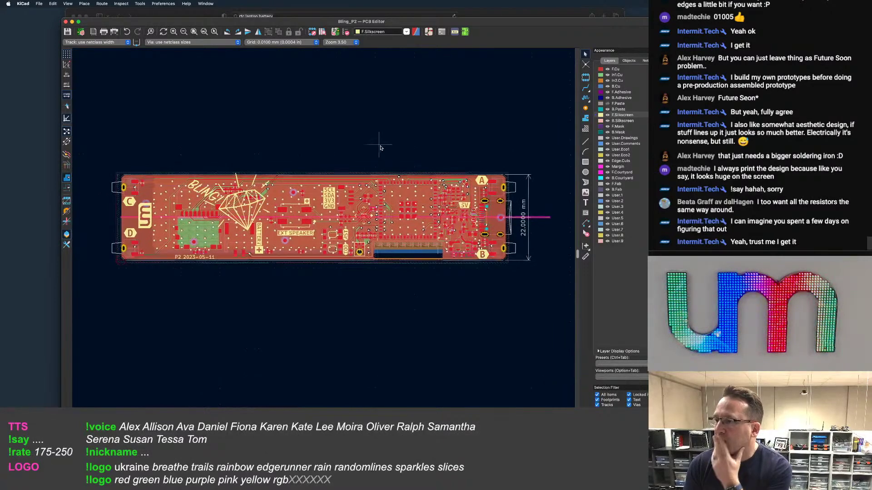
middle_drag(380, 148, 384, 151)
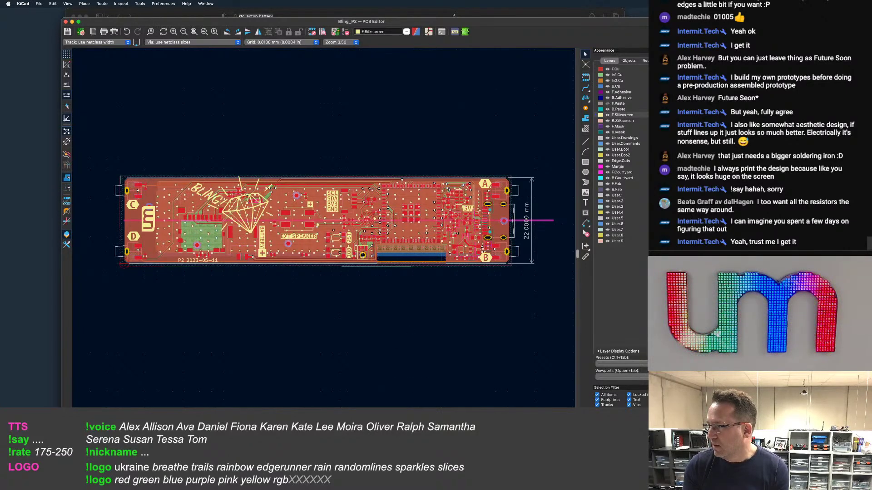
key(super+Tab)
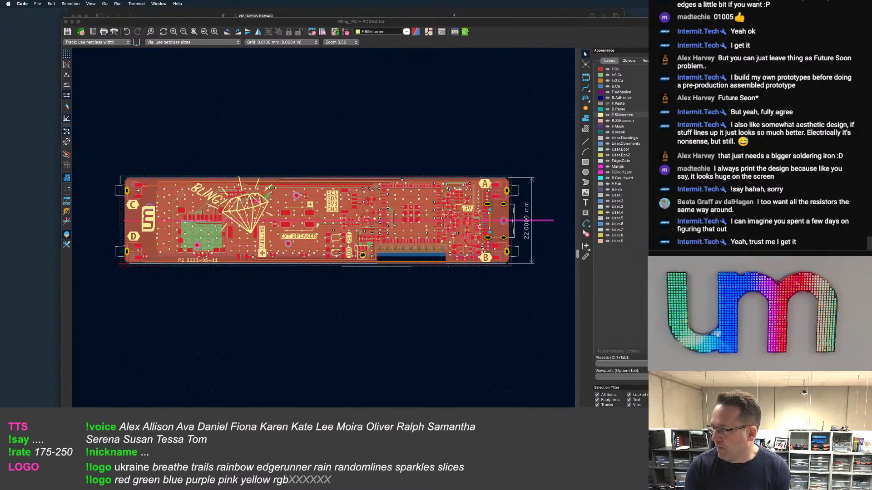